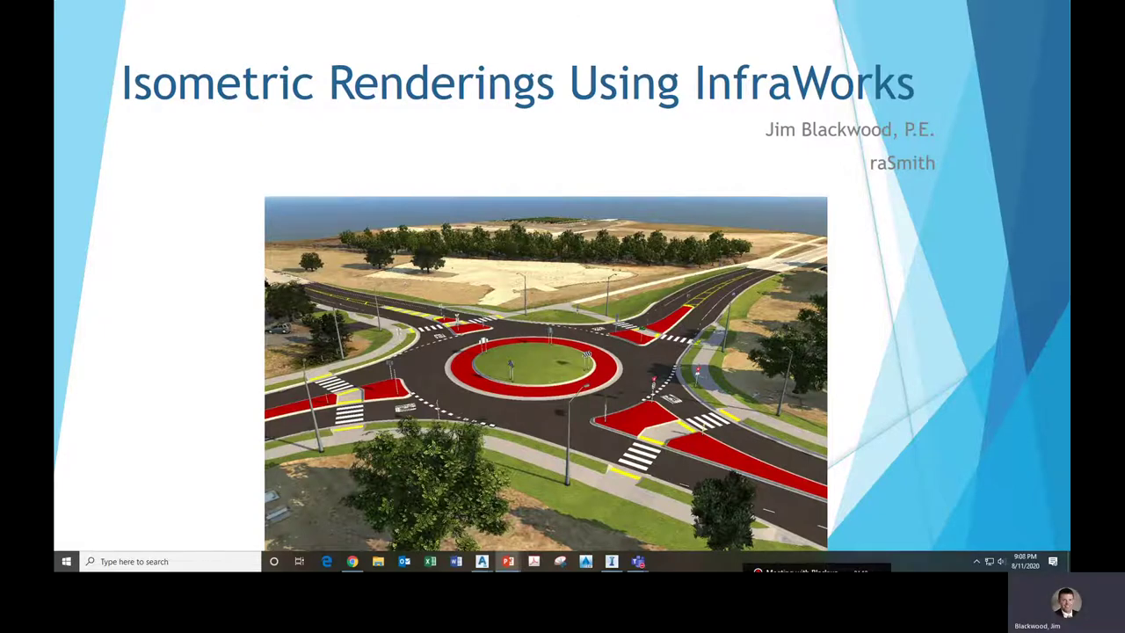
key("Right")
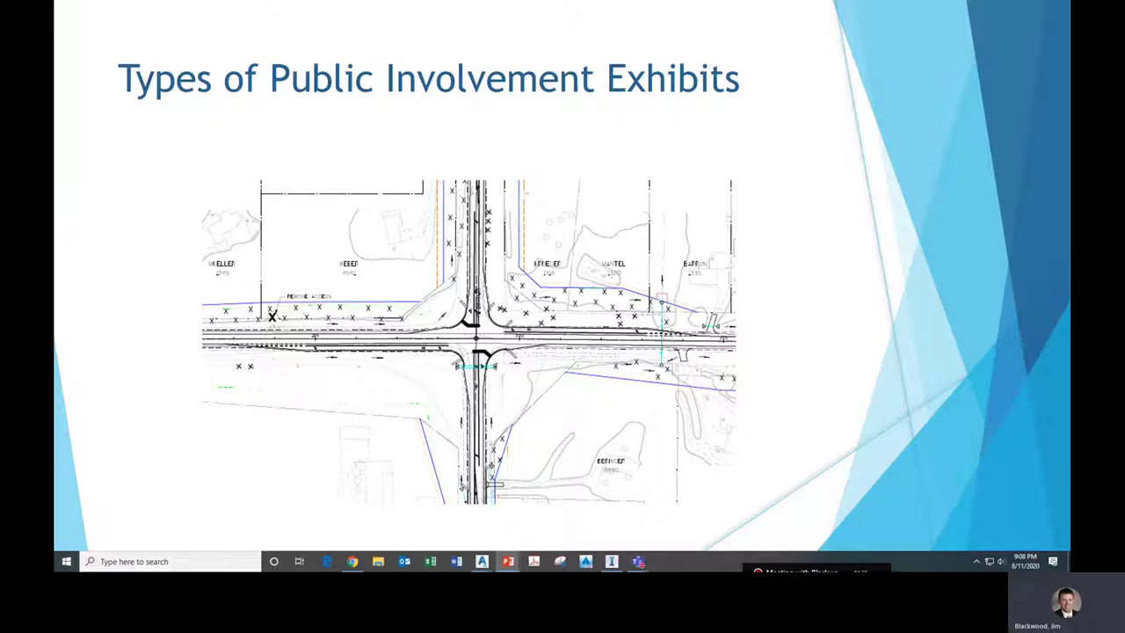
key("Right")
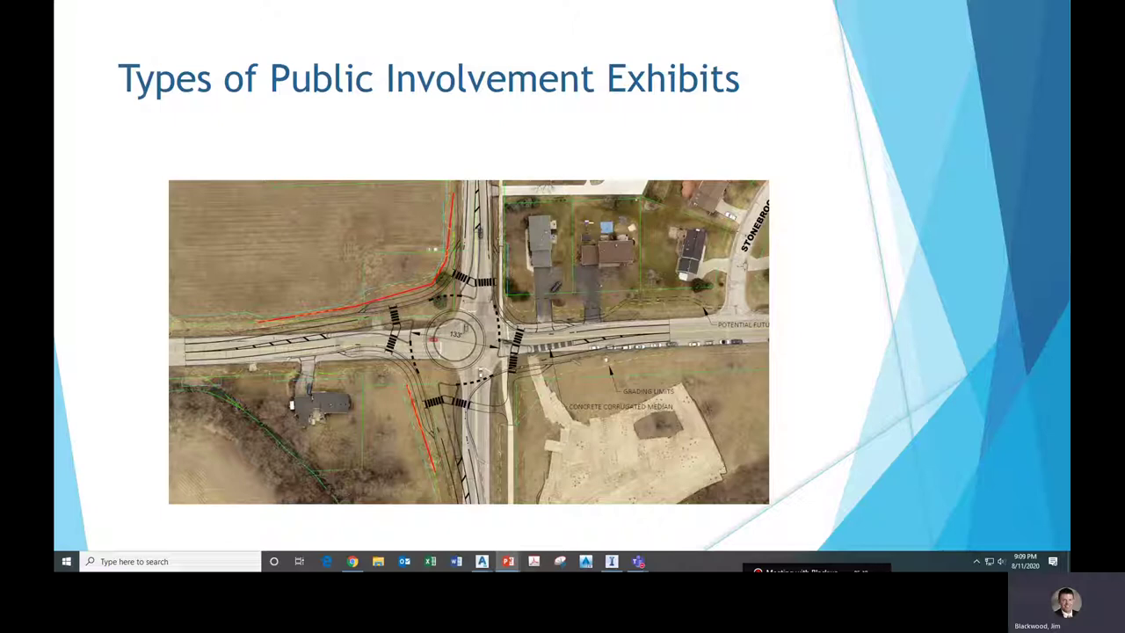
key("Right")
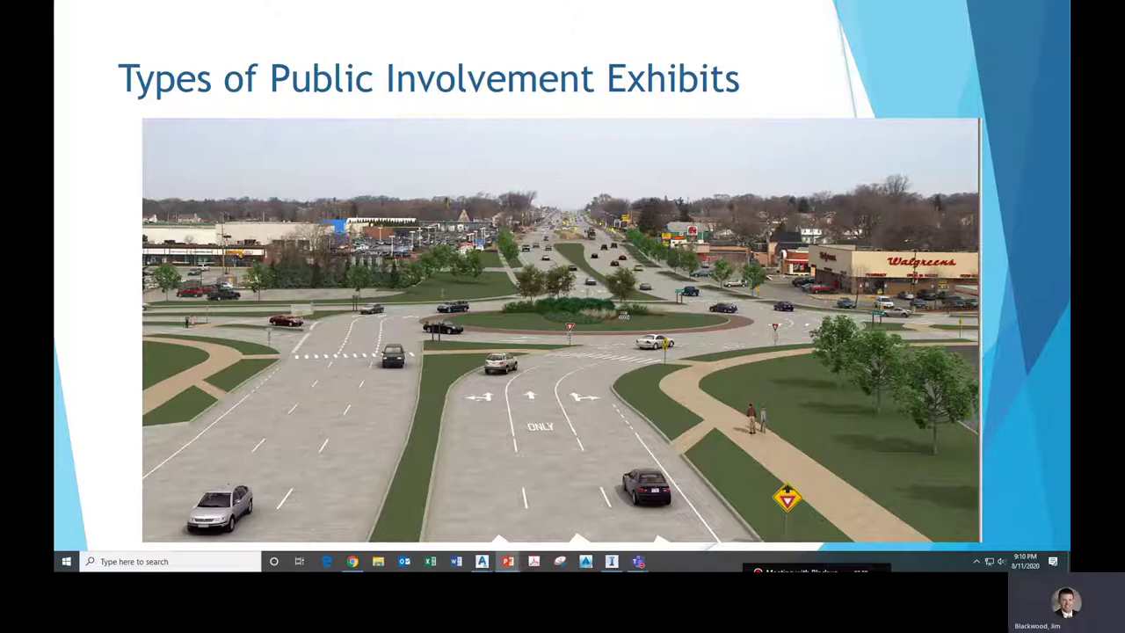
key("Right")
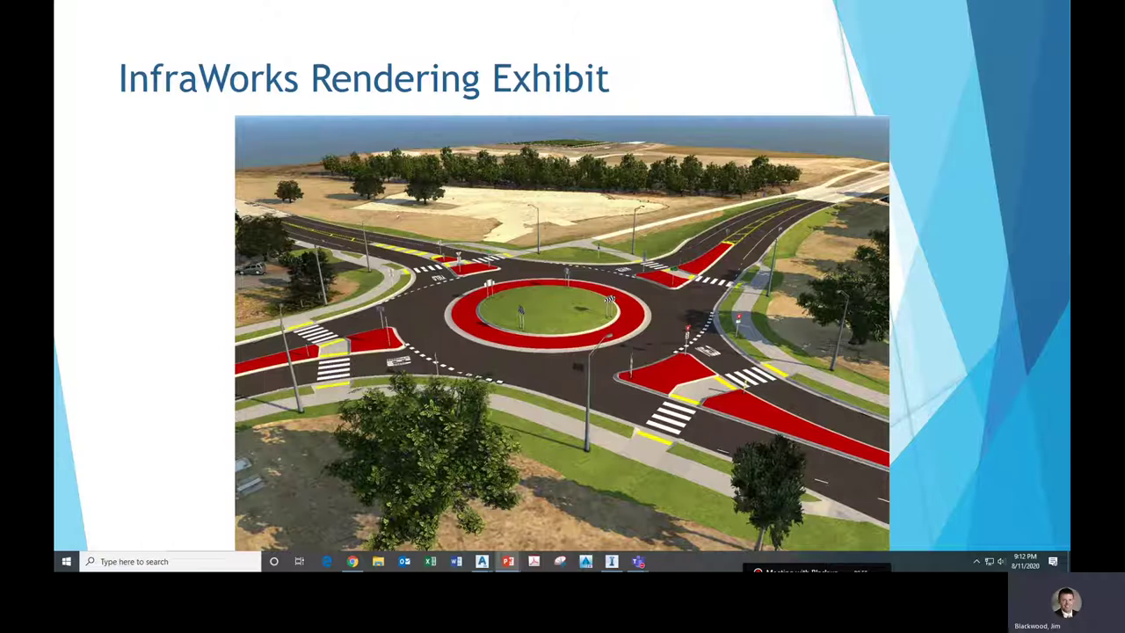
key("Right")
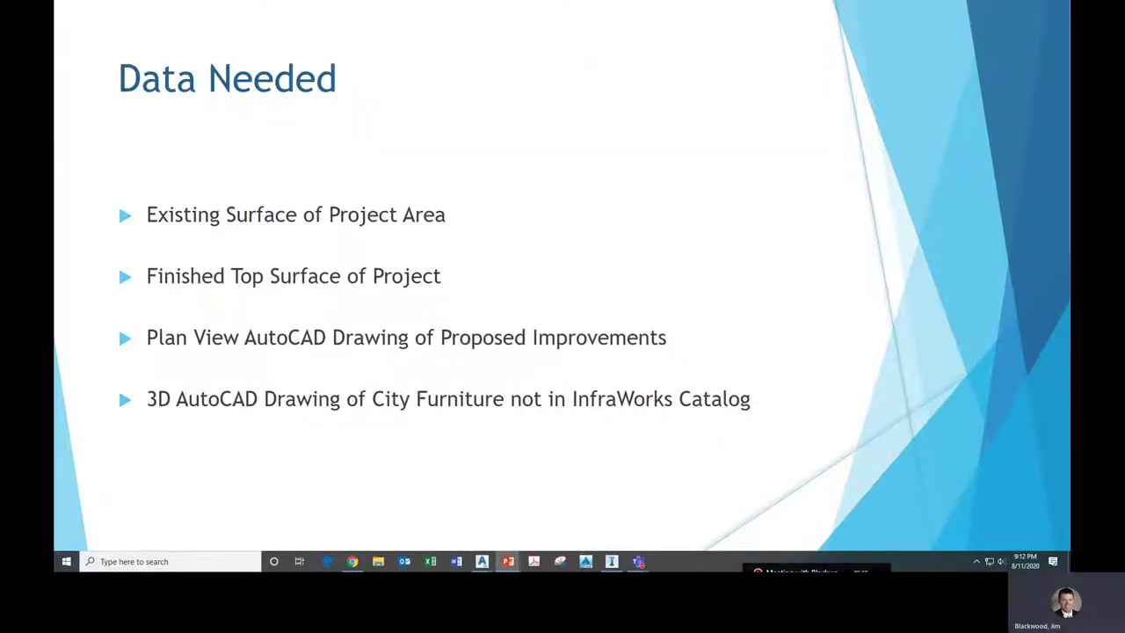
key("Left")
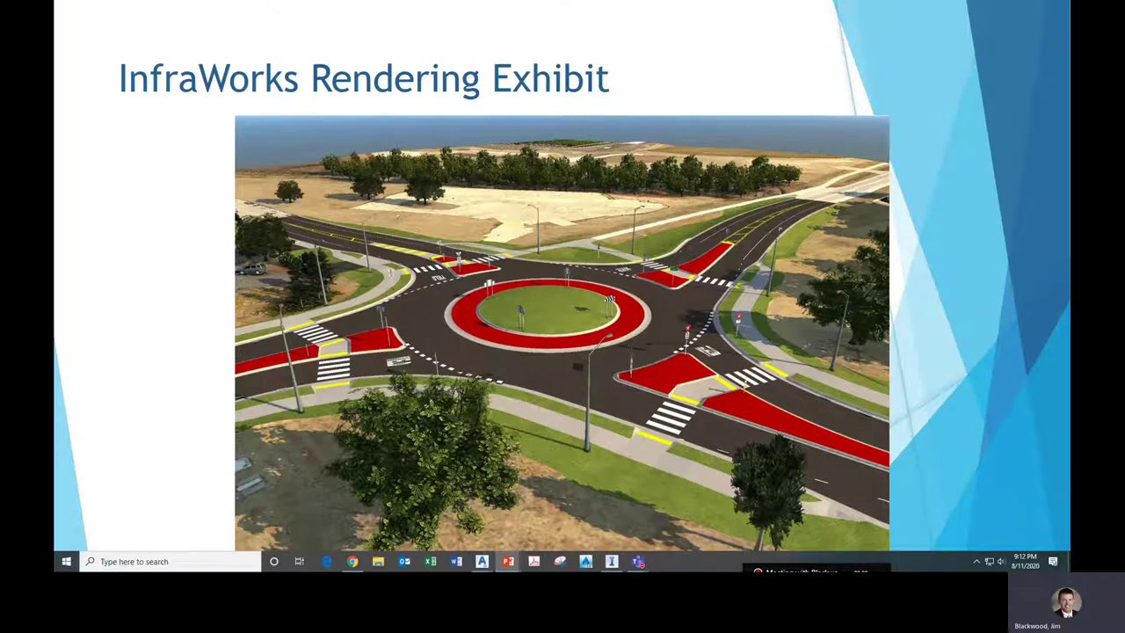
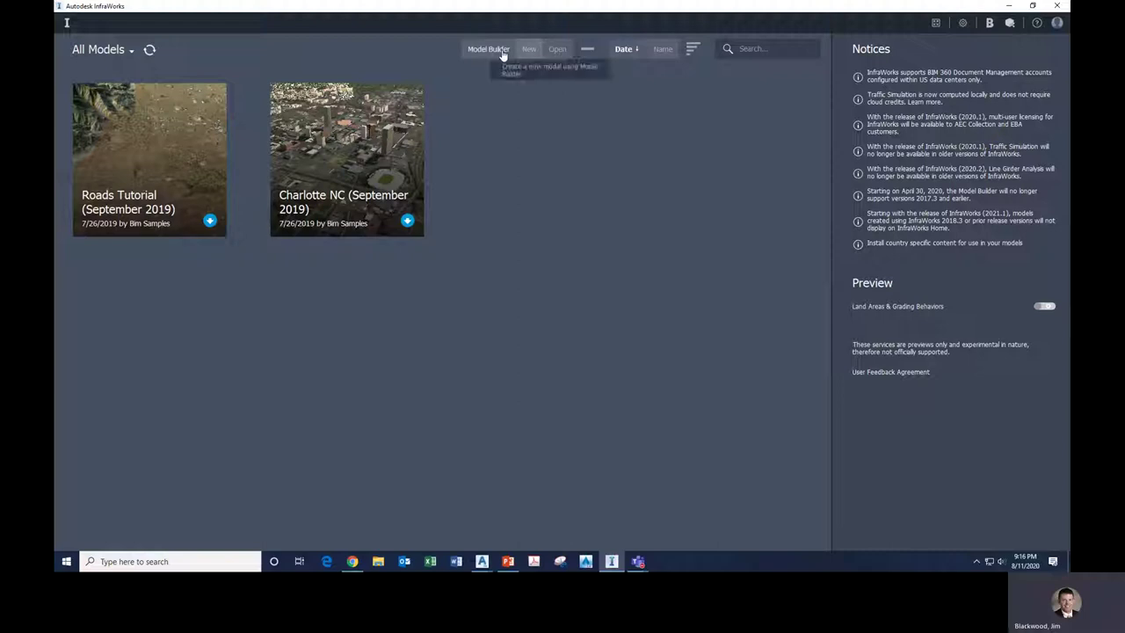
Start a new Model Builder model and locate the S 51st St and W Drexel Ave intersection in Franklin, Wisconsin, on the map.
left_click(502, 51)
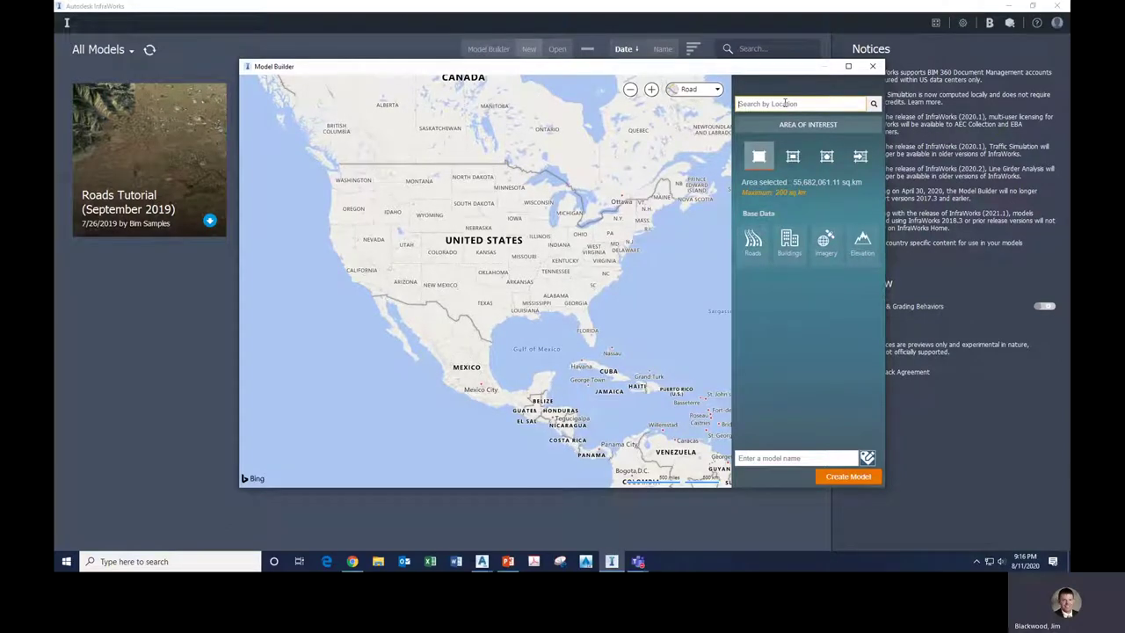
scroll(527, 208, "up", 3)
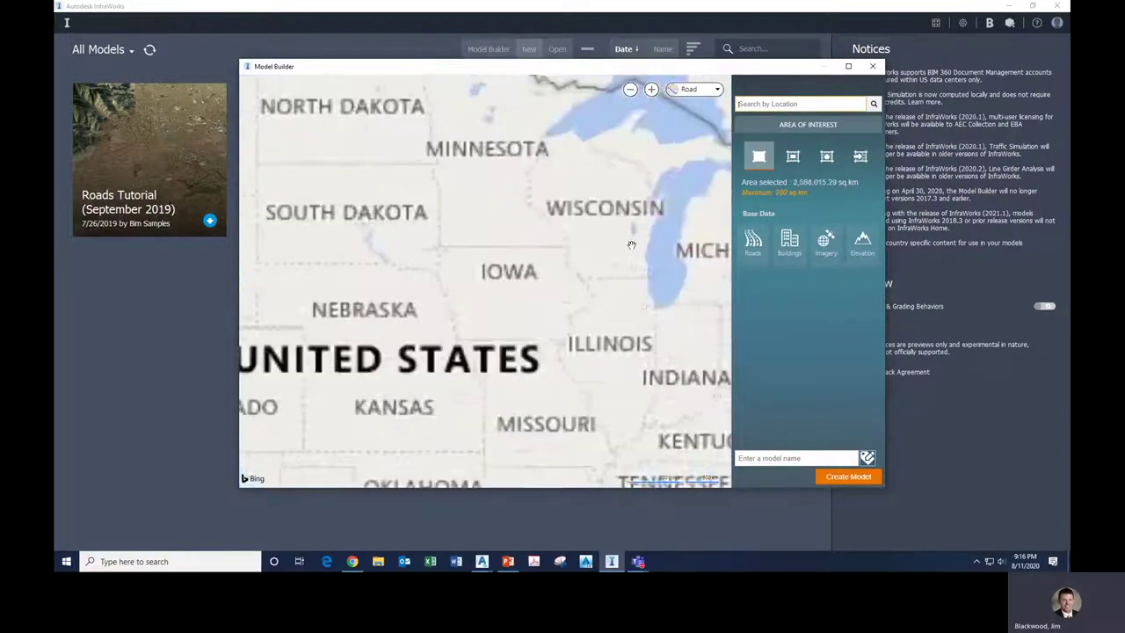
scroll(602, 273, "up", 2)
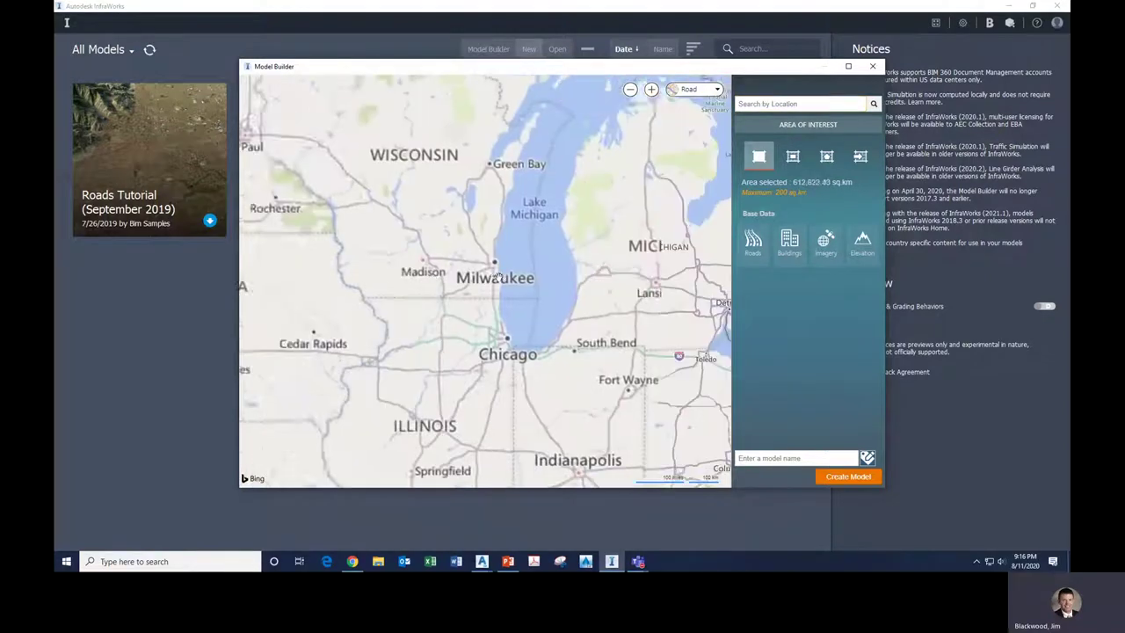
left_click_drag(602, 274, 461, 278)
scroll(462, 279, "up", 2)
scroll(461, 279, "up", 4)
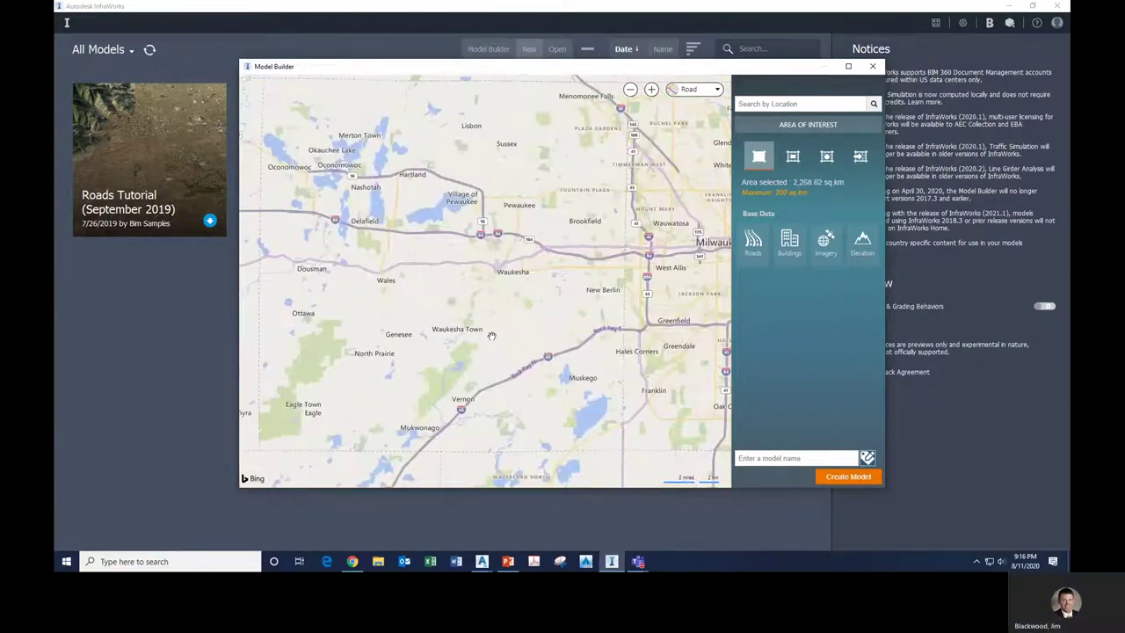
left_click_drag(612, 408, 493, 309)
scroll(493, 310, "up", 3)
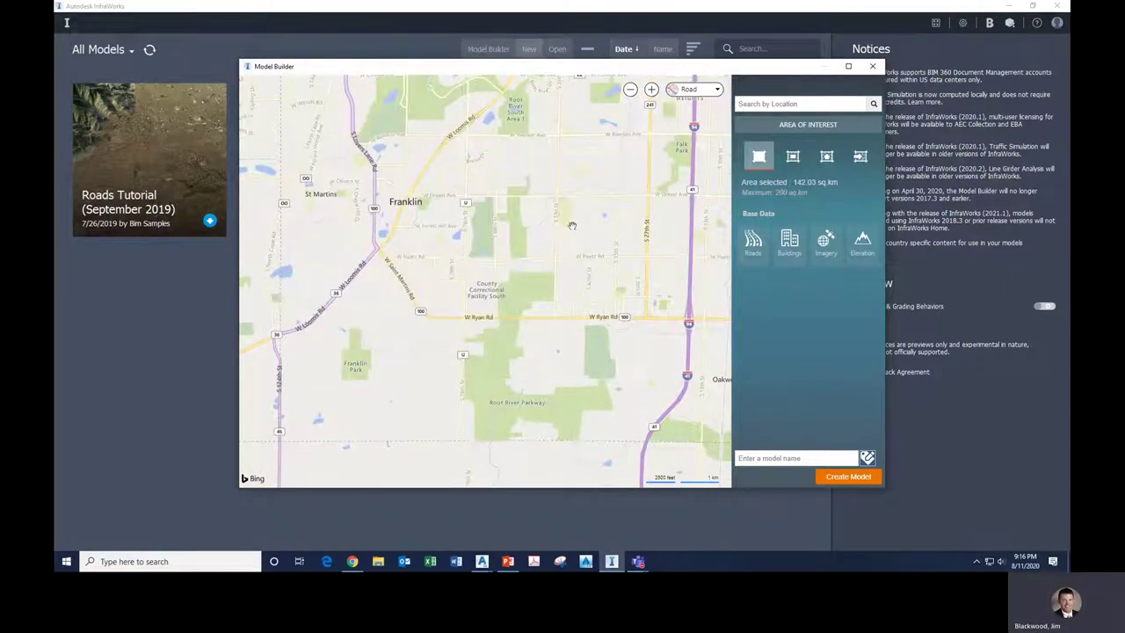
left_click_drag(573, 213, 577, 230)
scroll(569, 225, "up", 3)
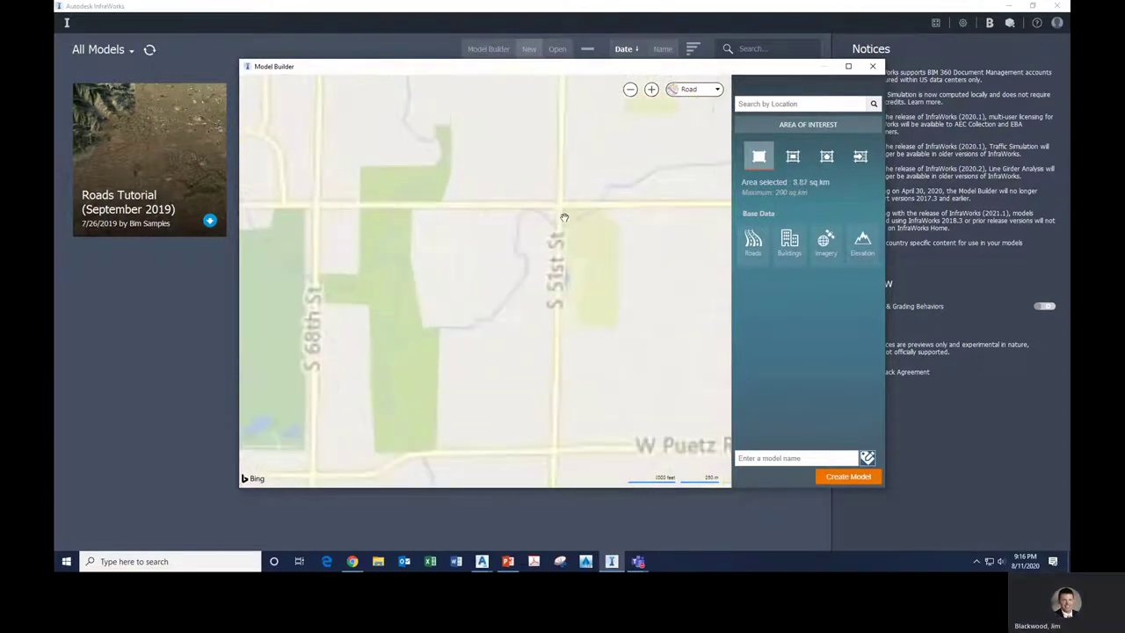
scroll(563, 220, "down", 2)
scroll(523, 281, "down", 2)
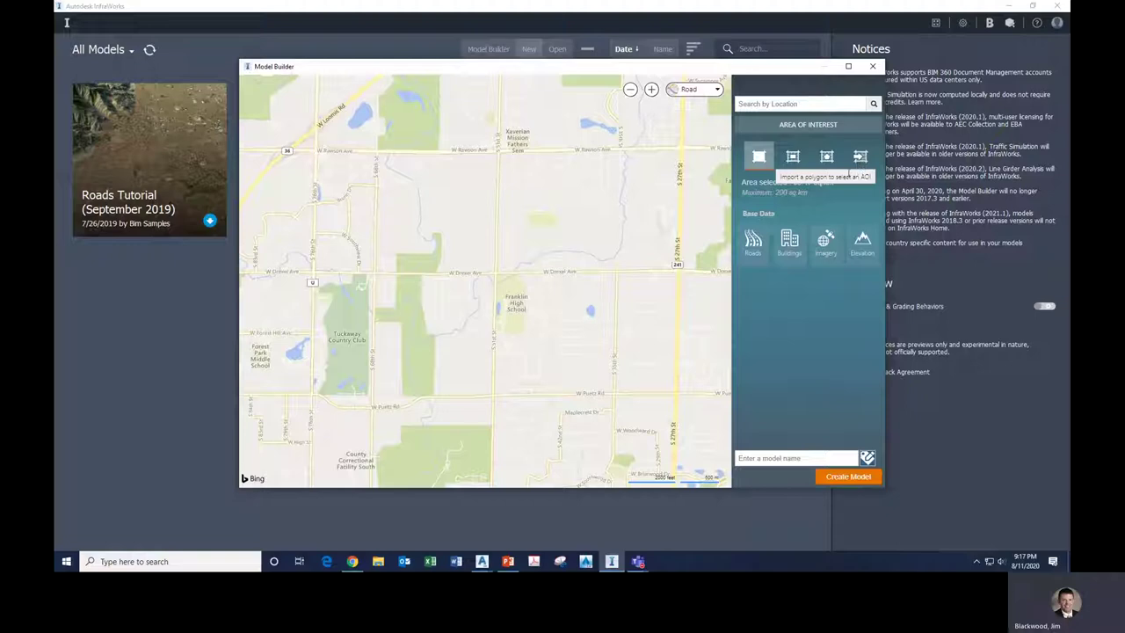
Draw a rectangular area of interest of about 12 sq km around the S 51st St and W Drexel Ave intersection.
left_click(793, 159)
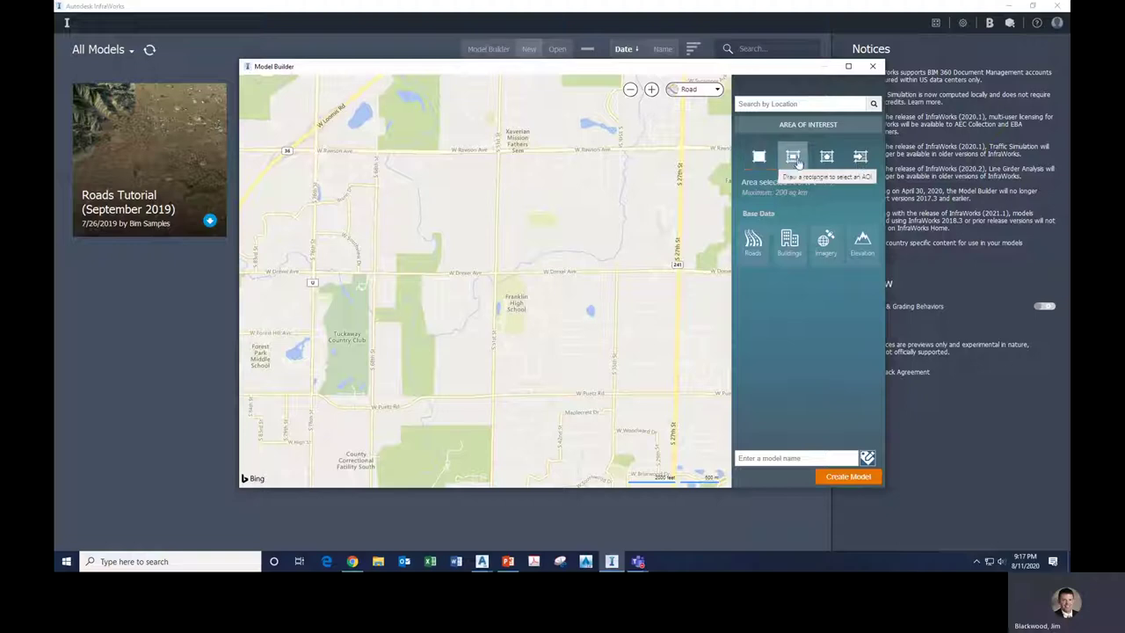
double_click(368, 144)
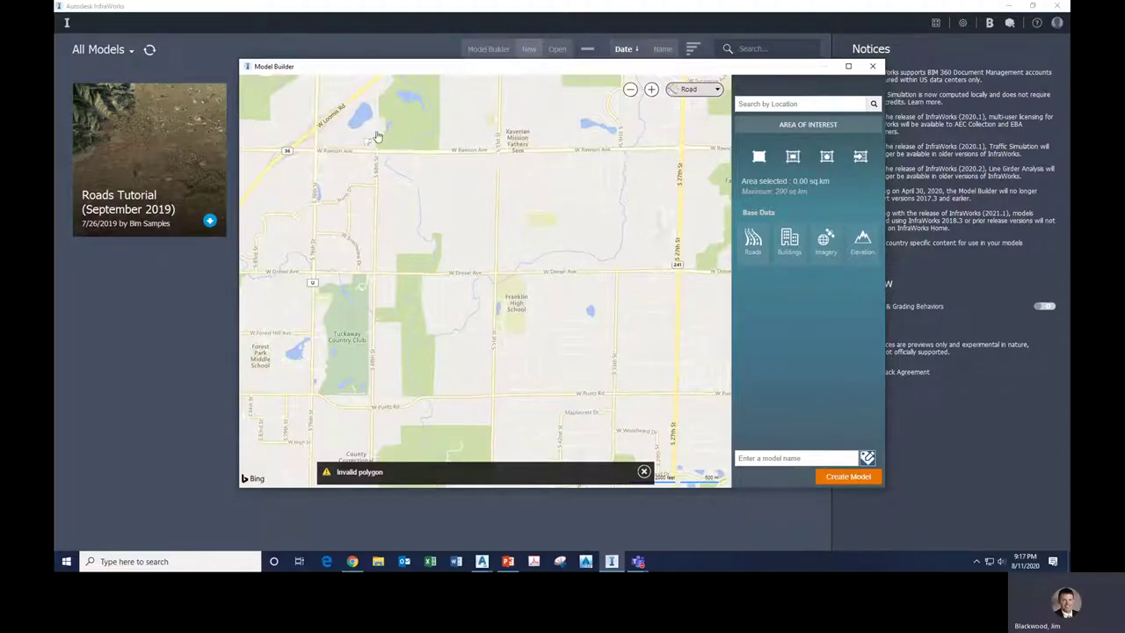
left_click_drag(371, 138, 655, 411)
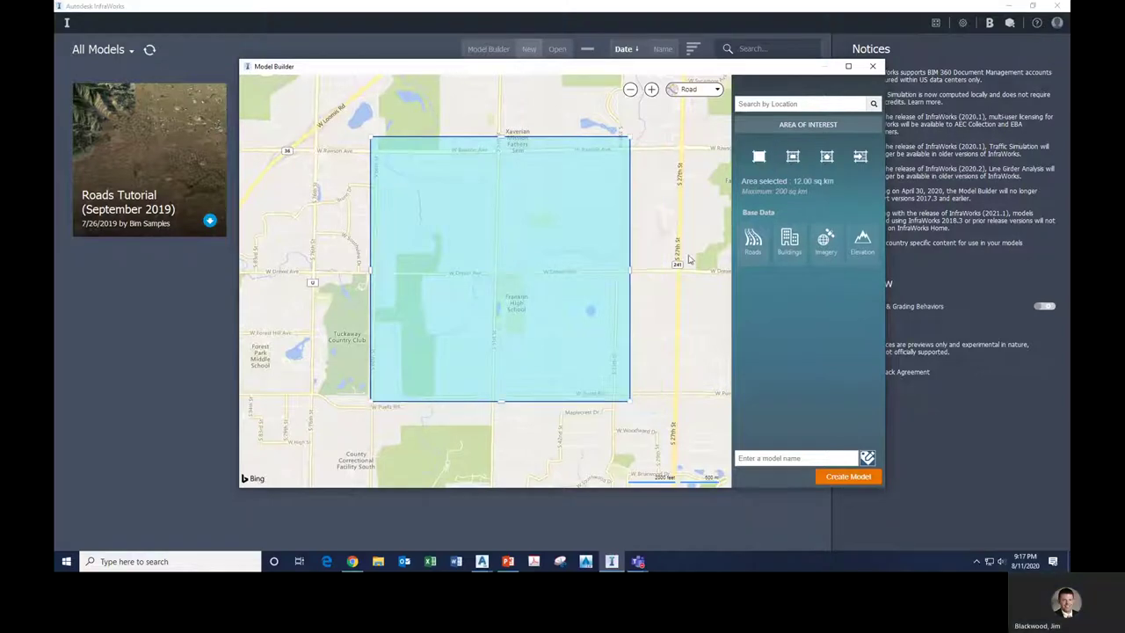
Name the model 51-Drexel, submit it for creation, and close Model Builder.
left_click(791, 460)
type("51-Dr")
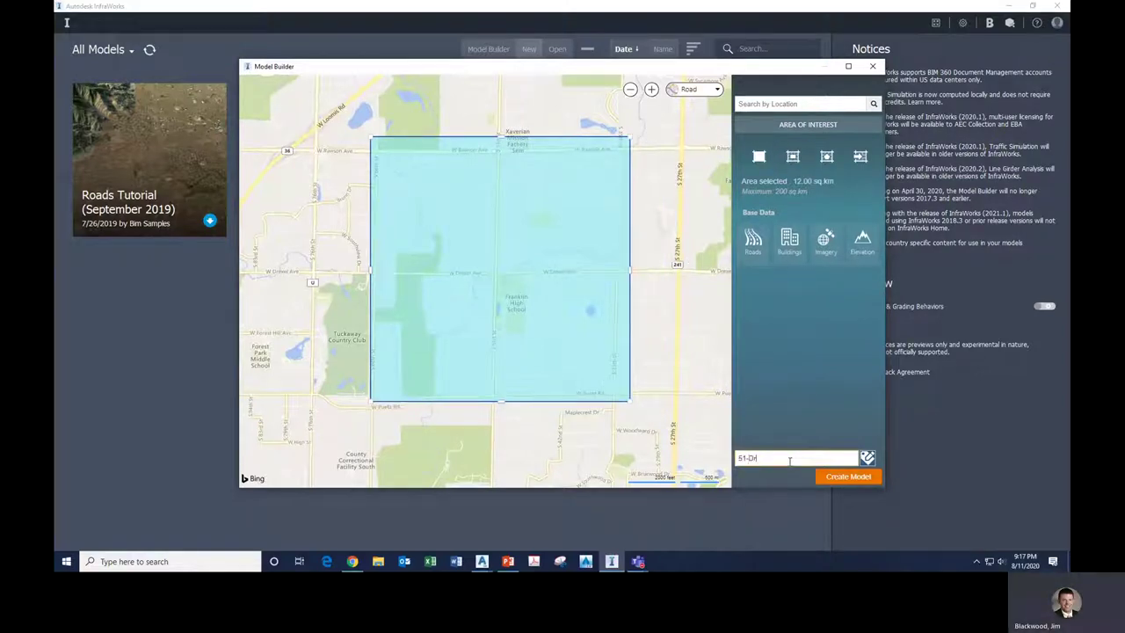
type("exl")
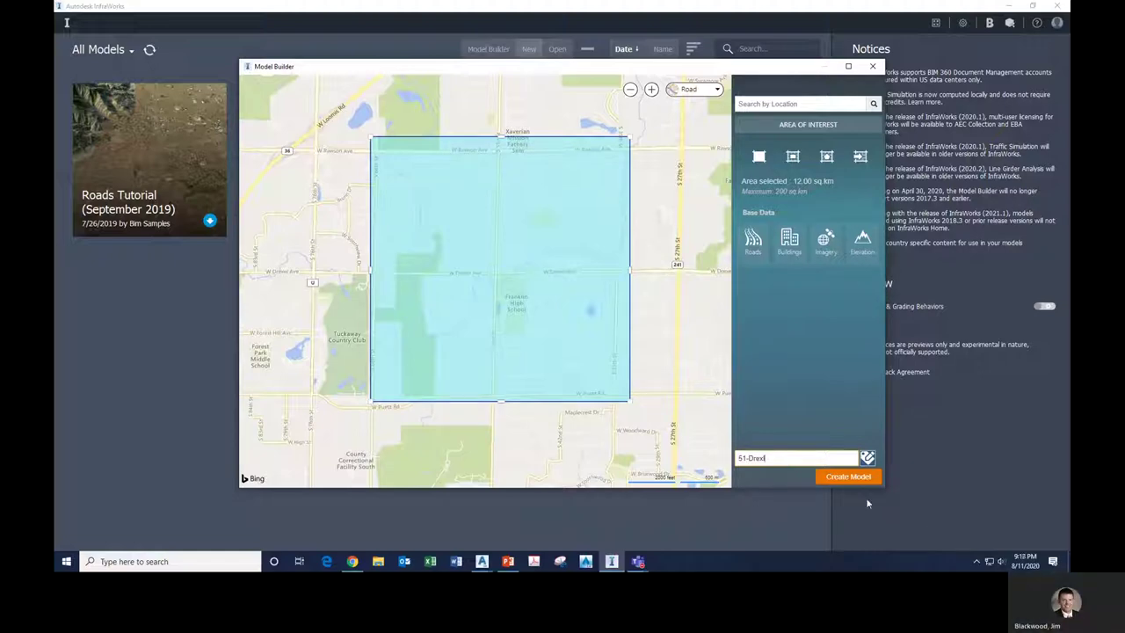
left_click(842, 476)
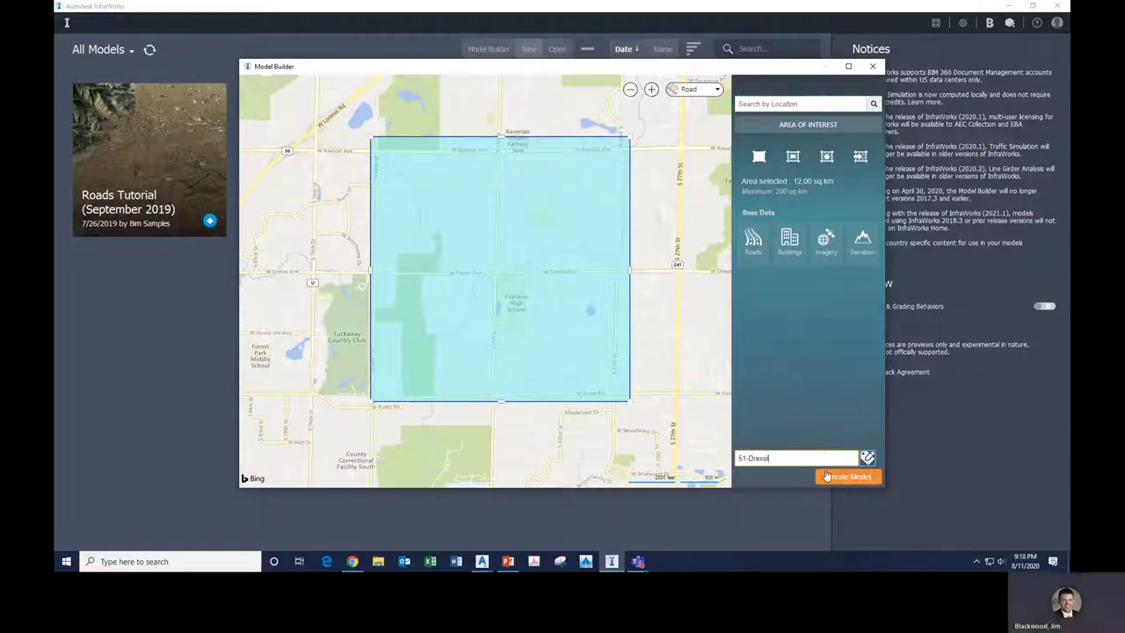
left_click(823, 479)
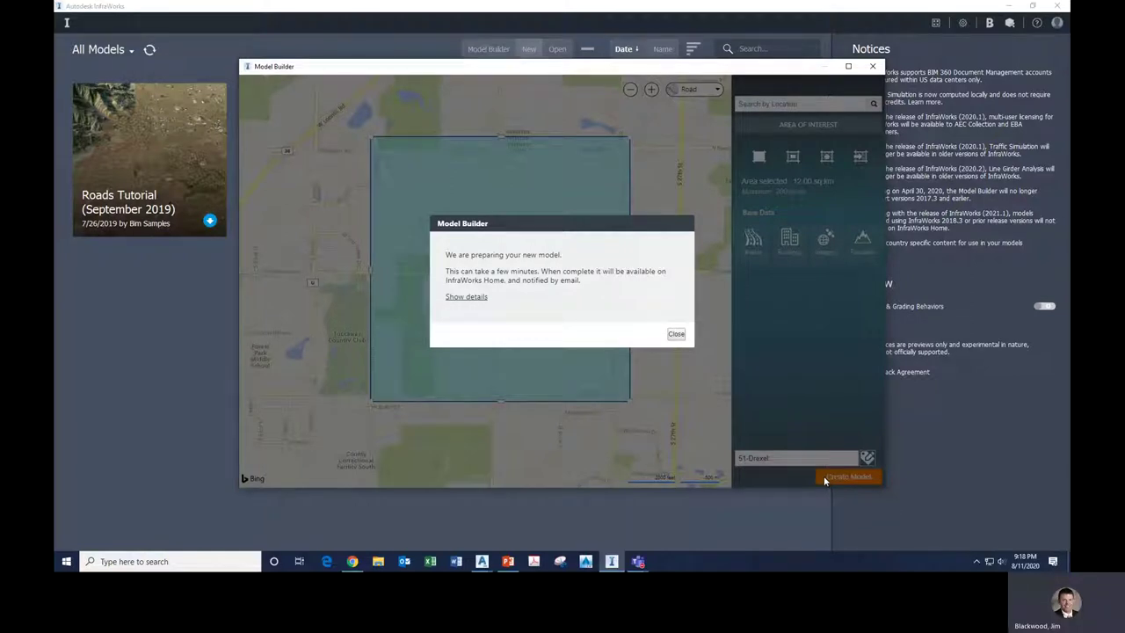
left_click(677, 334)
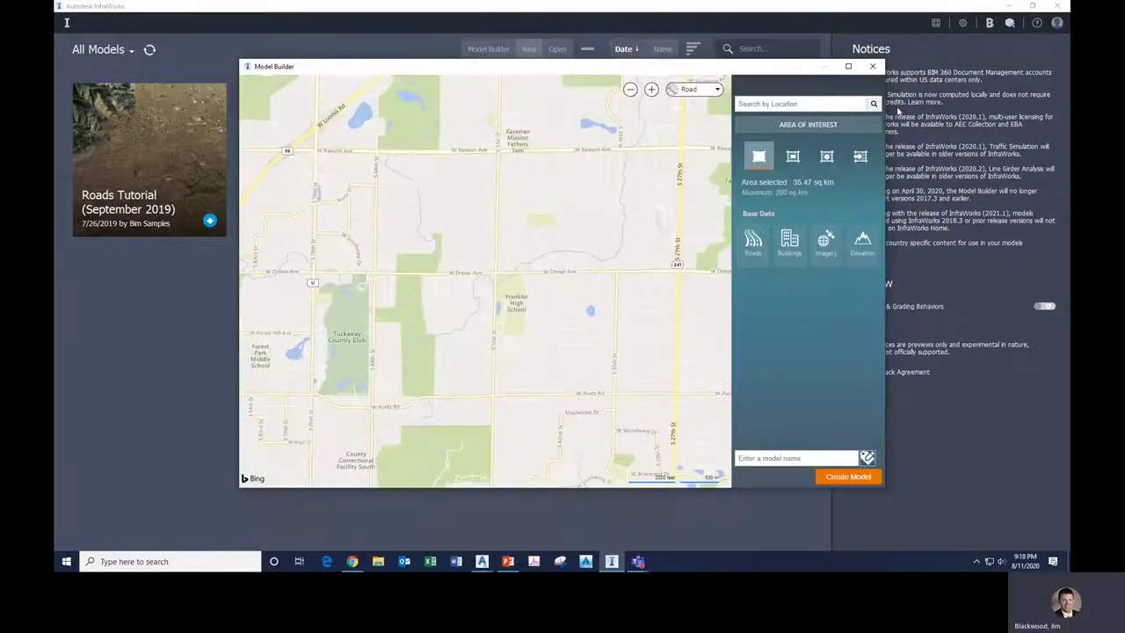
left_click(875, 67)
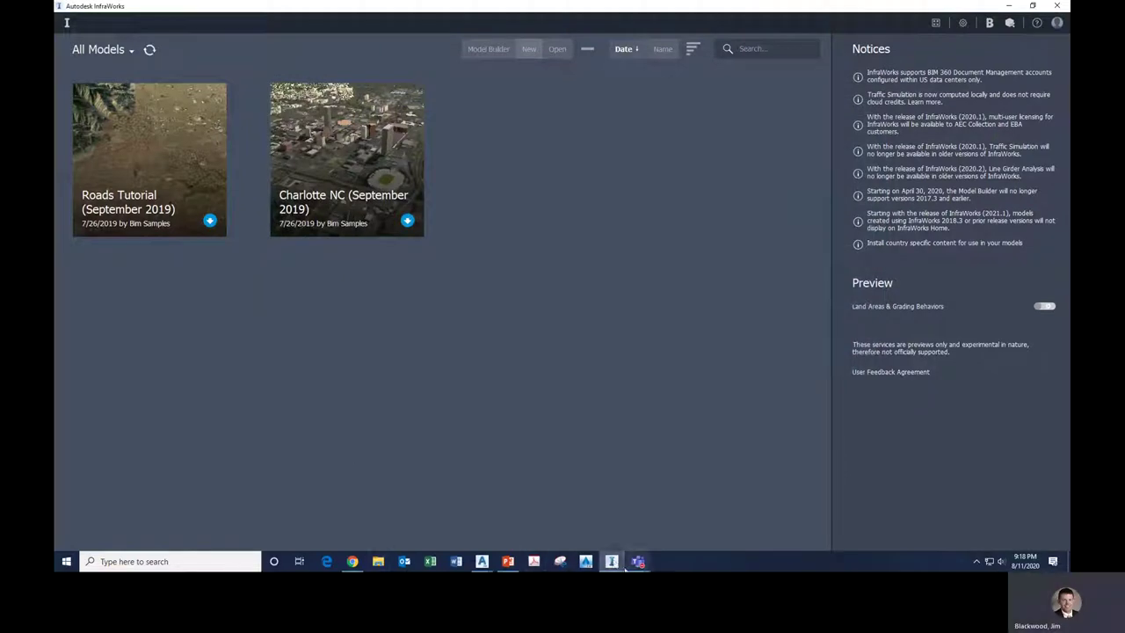
Switch to the Exist-51st&Drexel drawing in Civil 3D and set the existing surface's style to EX Triangles.
mouse_move(483, 564)
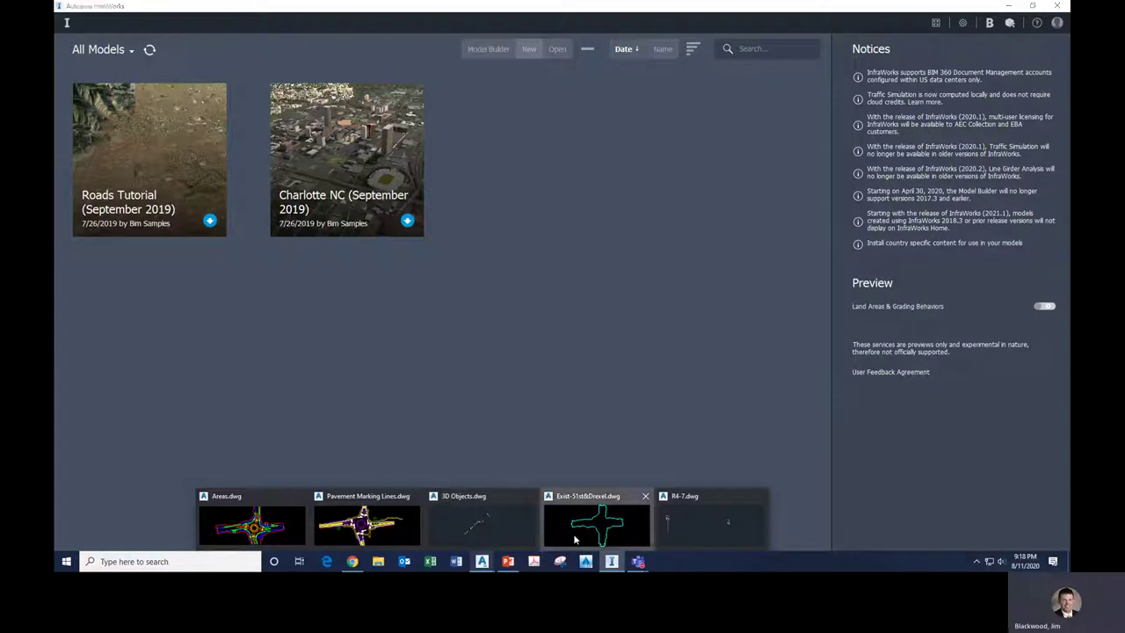
left_click(573, 533)
mouse_move(539, 334)
middle_mouse_down()
mouse_move(496, 352)
mouse_move(460, 339)
middle_mouse_up()
left_click(456, 293)
left_click(450, 297)
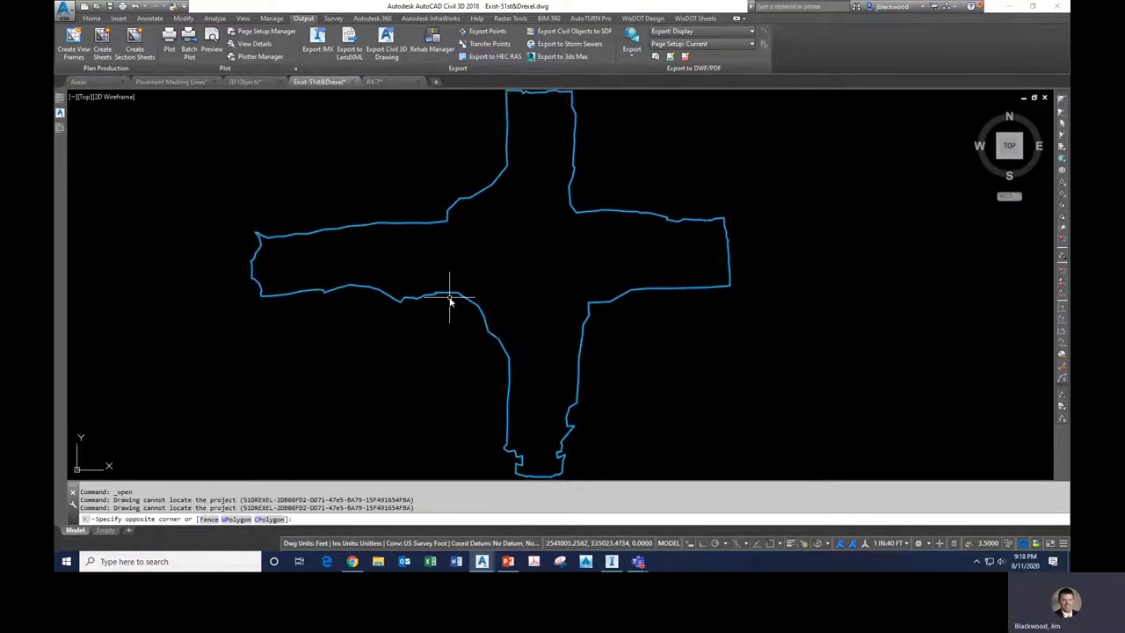
right_click(477, 334)
left_click(526, 464)
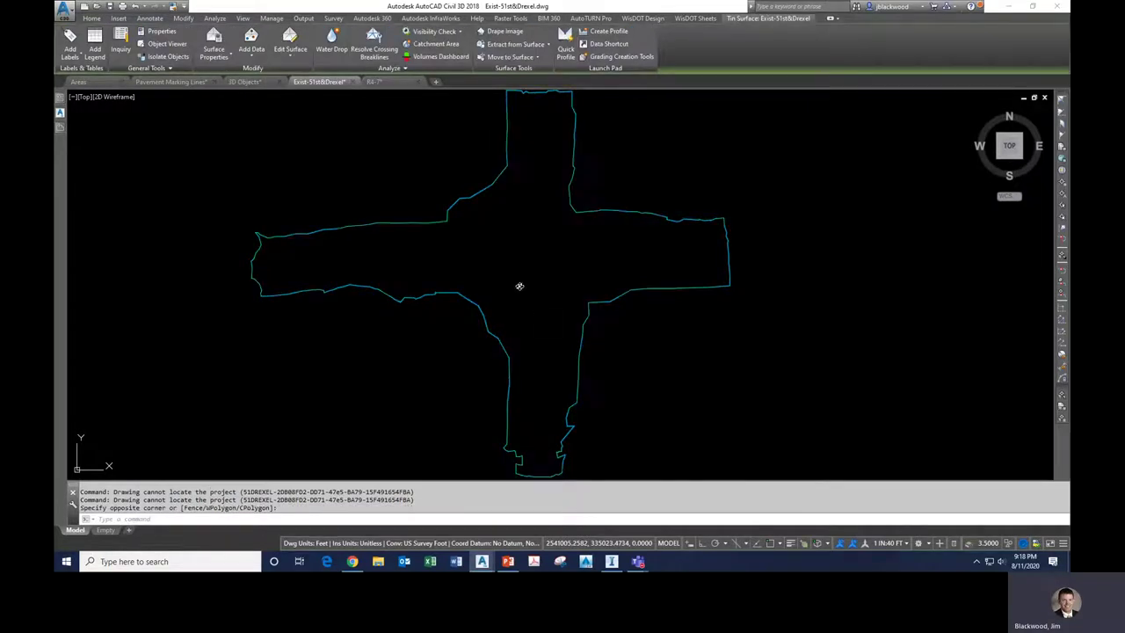
left_click(291, 198)
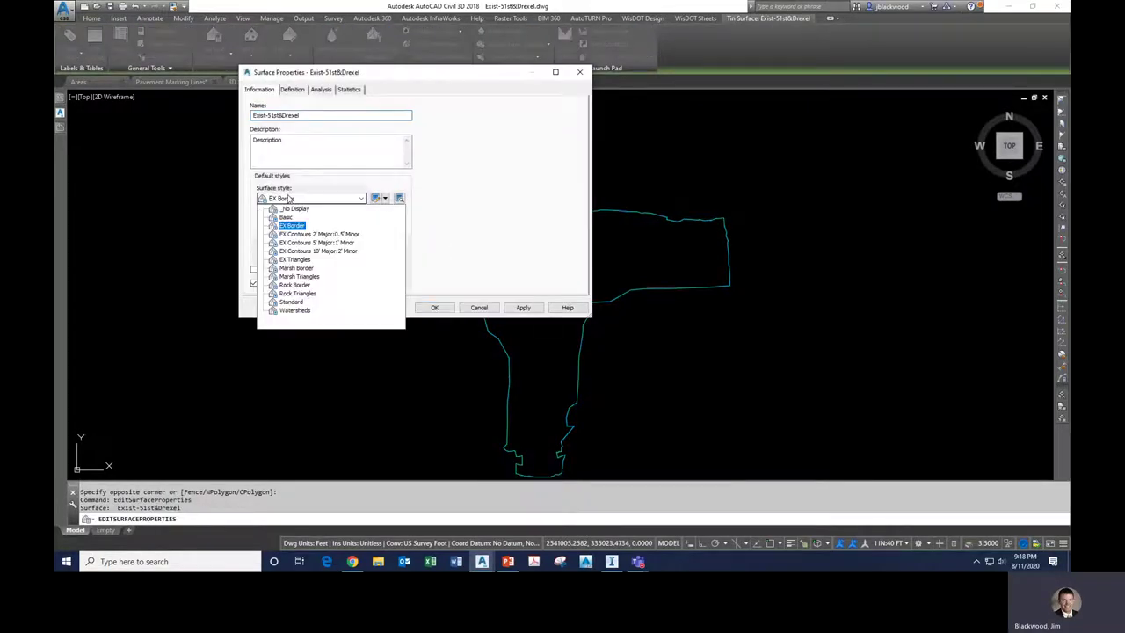
left_click(292, 260)
left_click(434, 308)
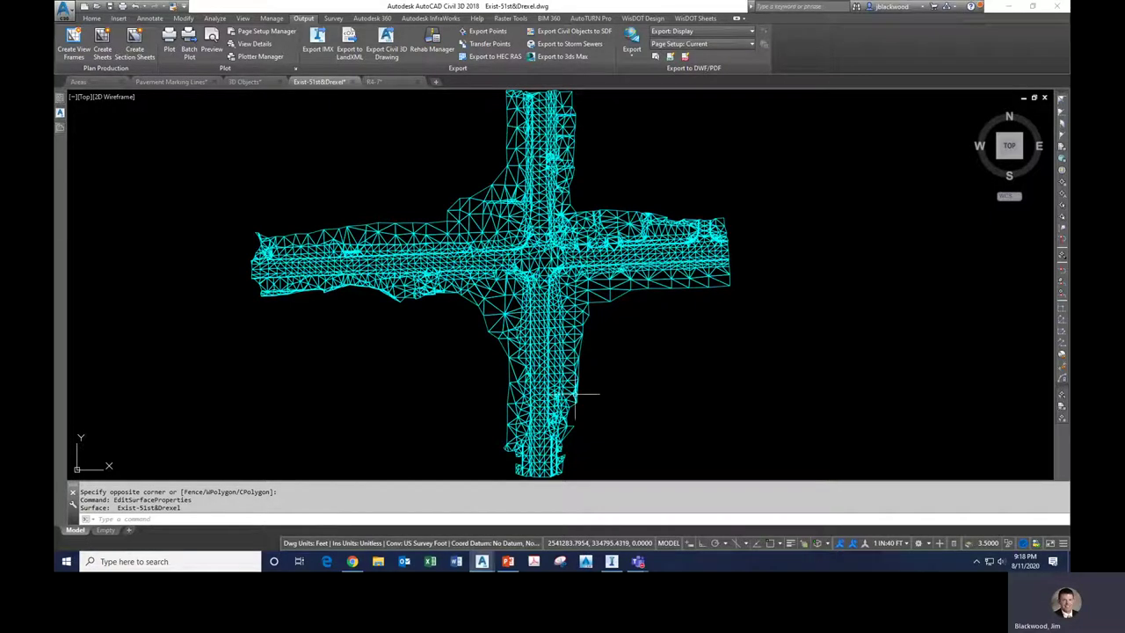
middle_click_drag(643, 343, 624, 346)
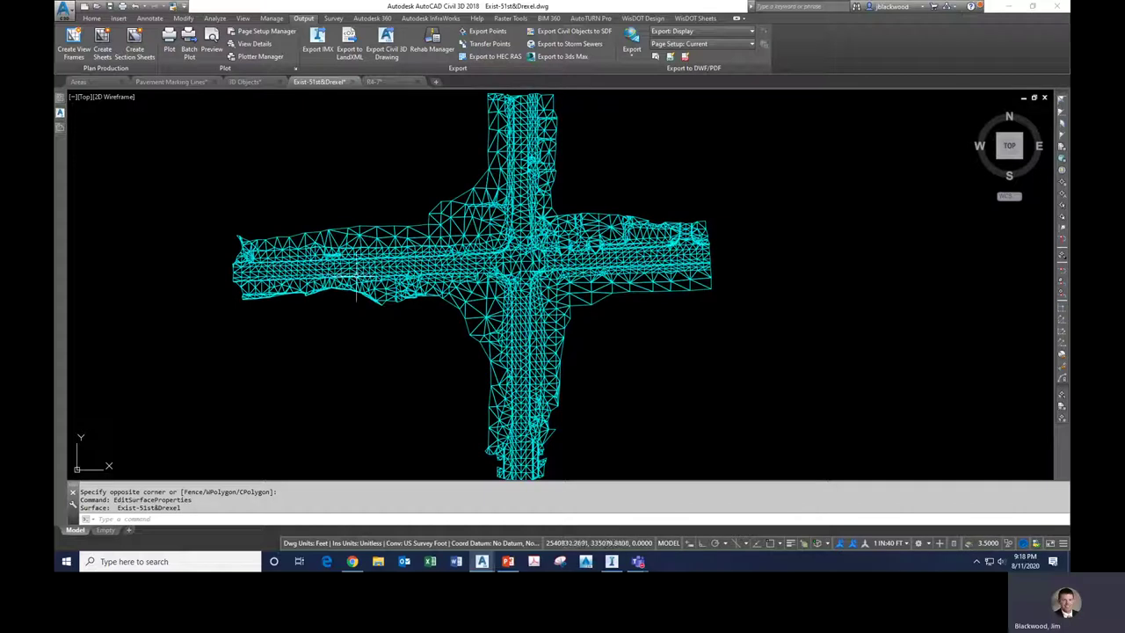
mouse_move(357, 281)
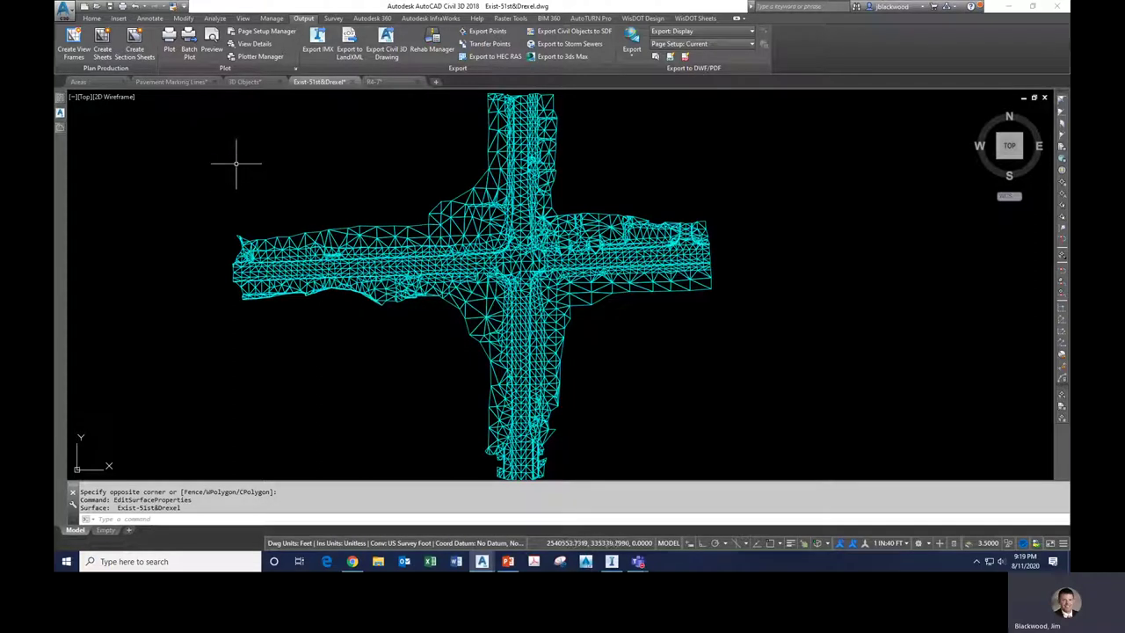
Open the settings of the Exist-51st&Drexel drawing and set the coordinate zone category to USA, Wisconsin.
left_click(60, 113)
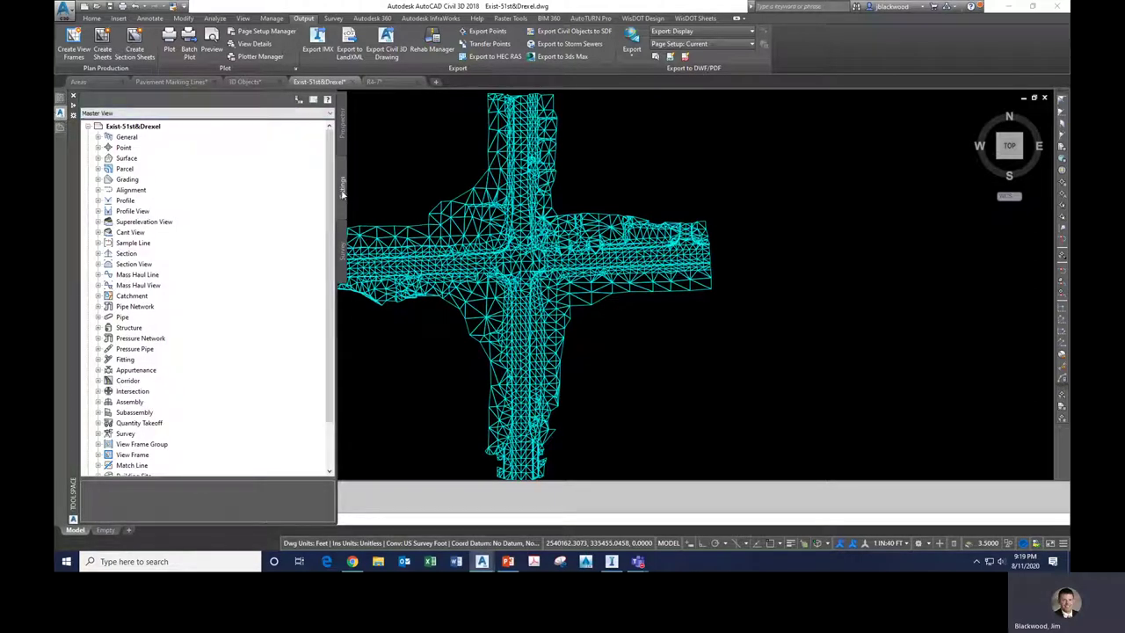
right_click(149, 128)
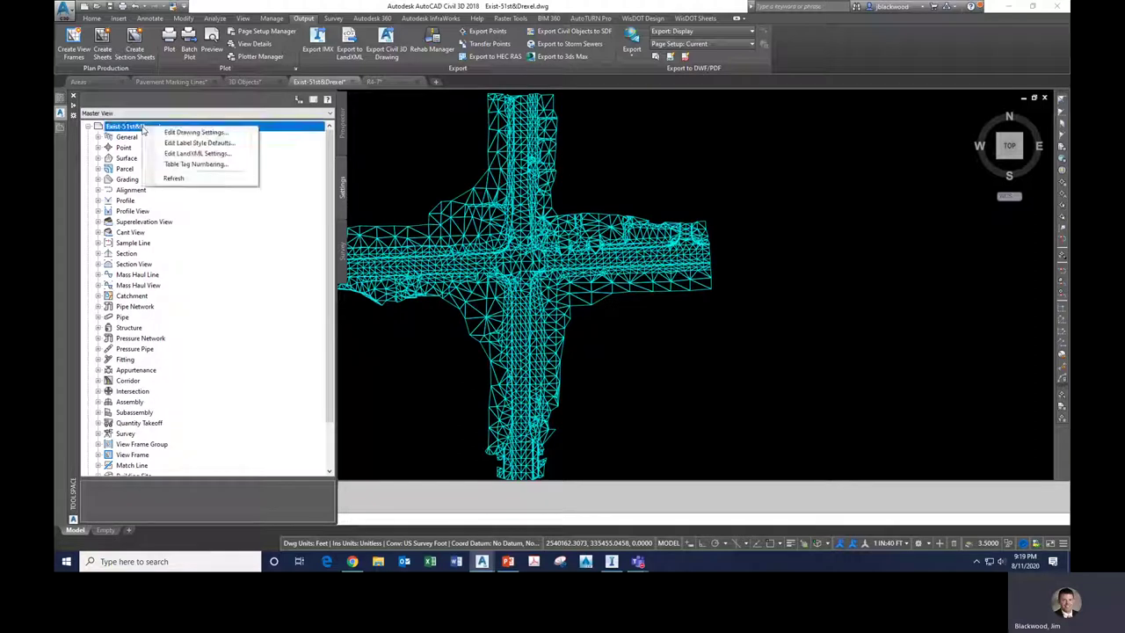
left_click(161, 133)
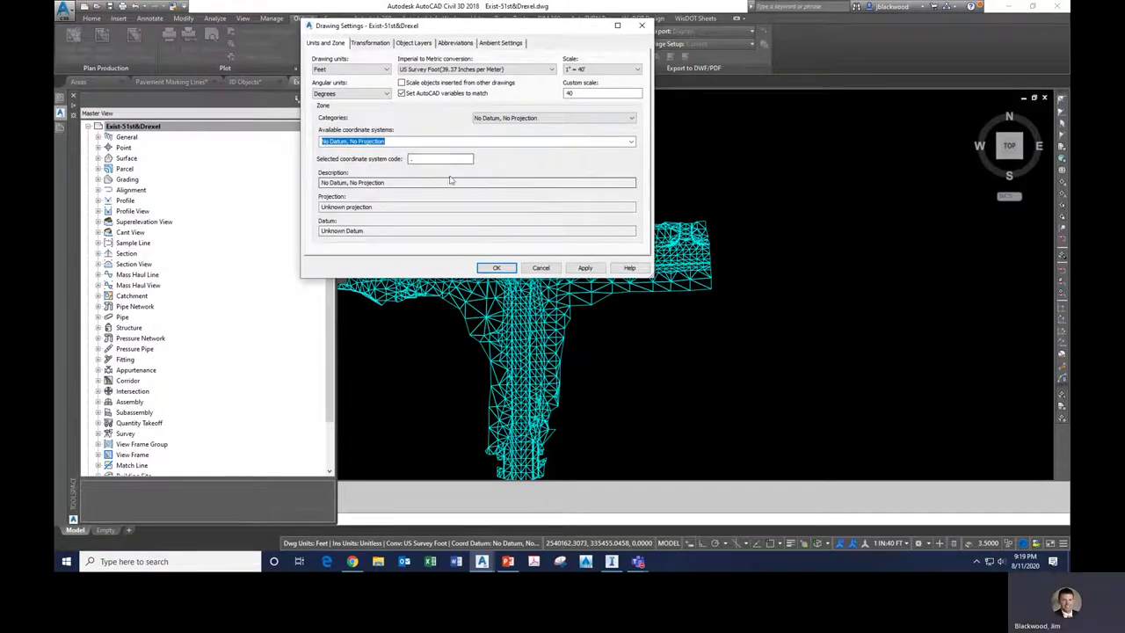
left_click(629, 142)
left_click(630, 143)
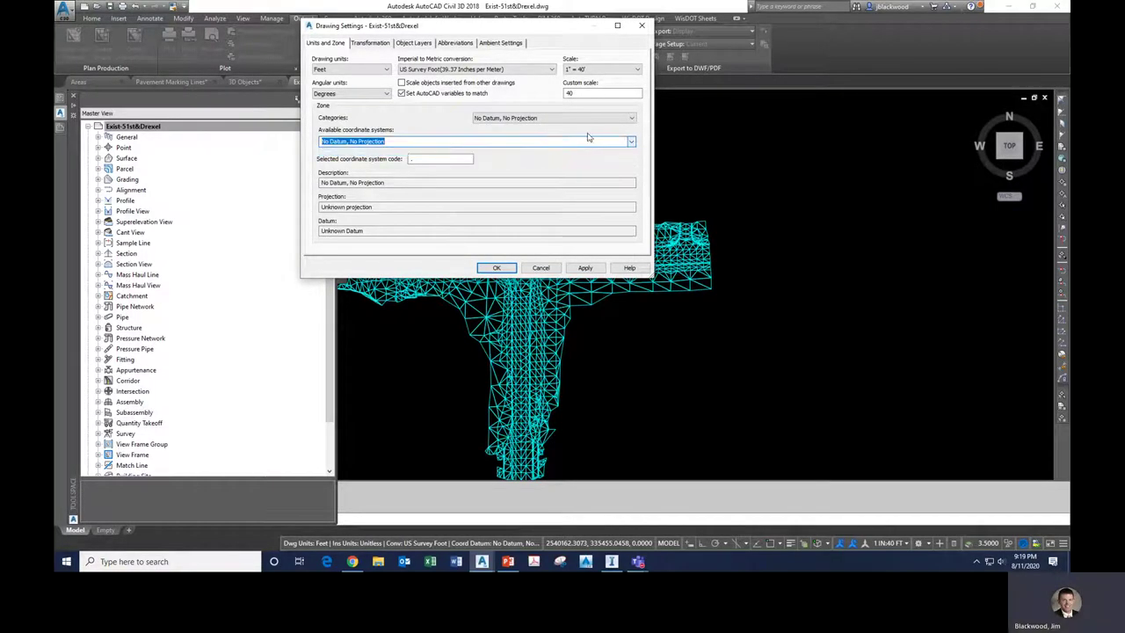
left_click(631, 118)
left_click_drag(631, 149, 632, 296)
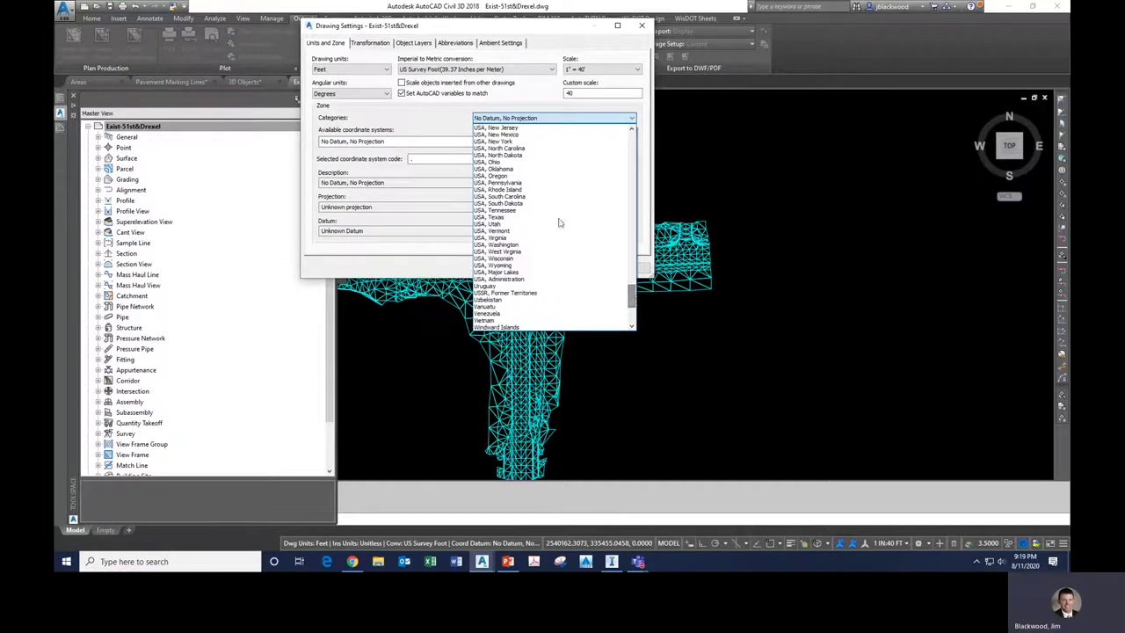
left_click(512, 259)
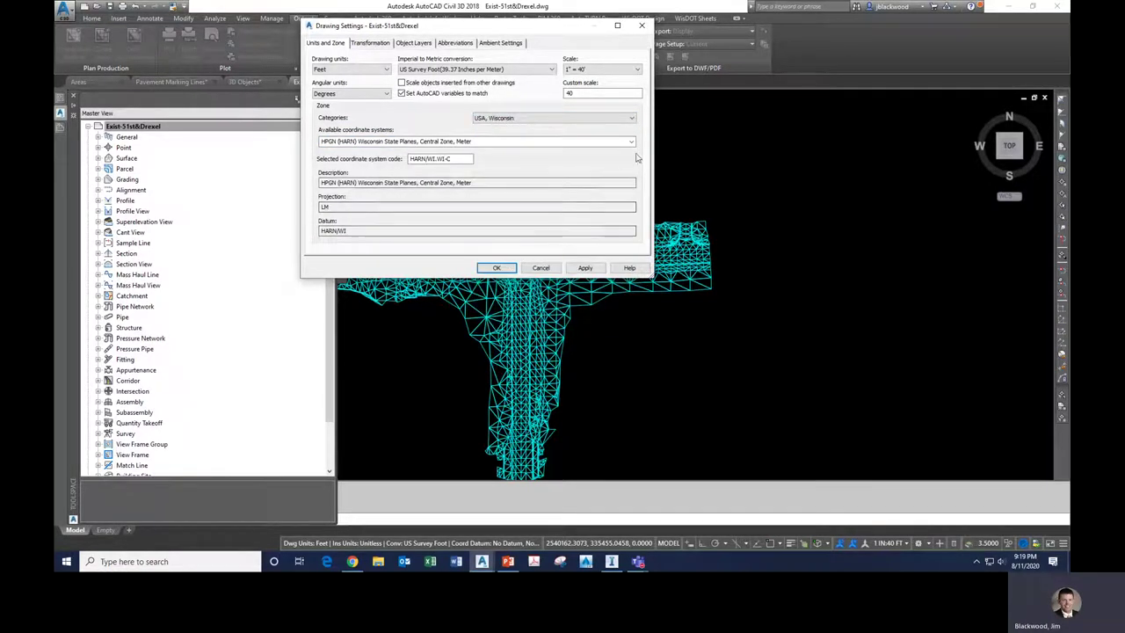
Choose NAD83 Wisconsin State Planes, South Zone, US Foot, replace the coordinate system code with WI-S, and accept the drawing settings.
left_click(631, 141)
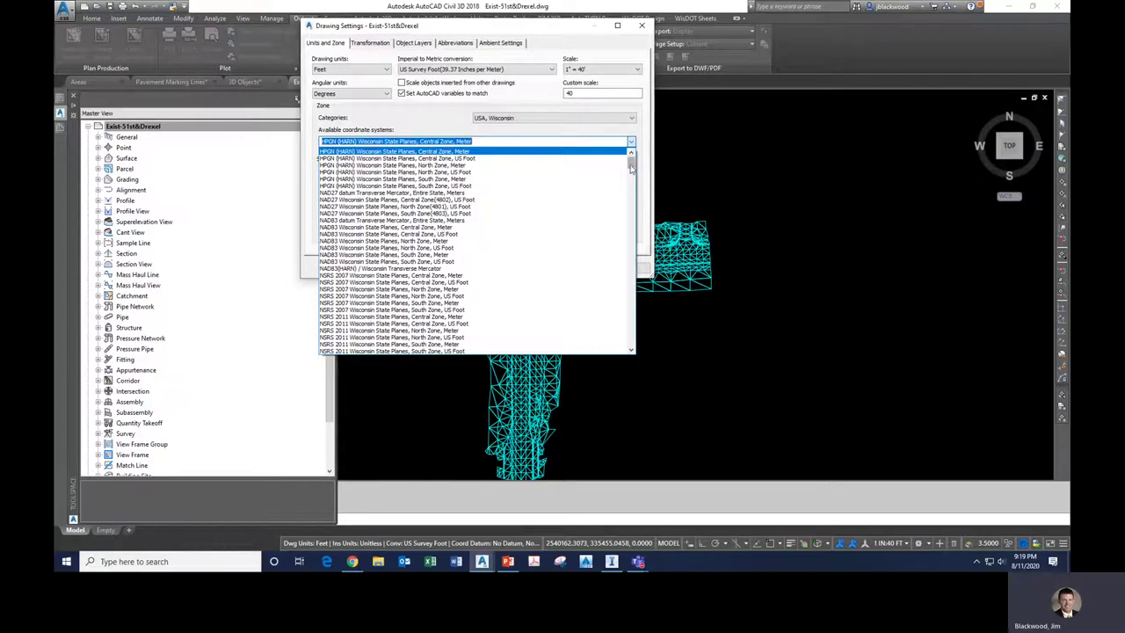
left_click(436, 262)
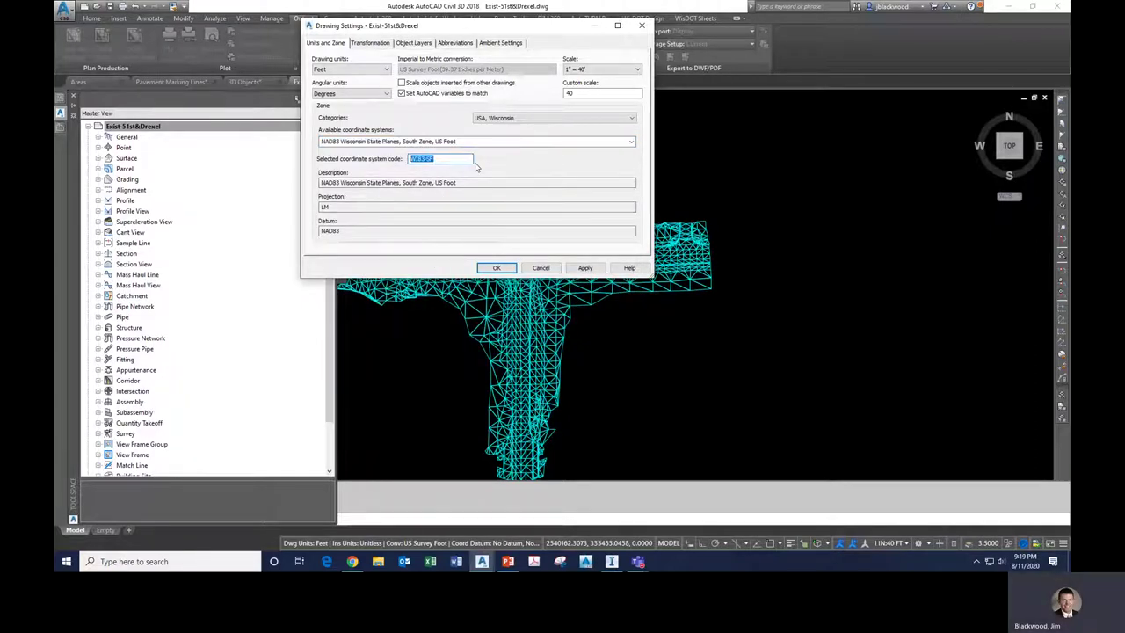
type("WI-S")
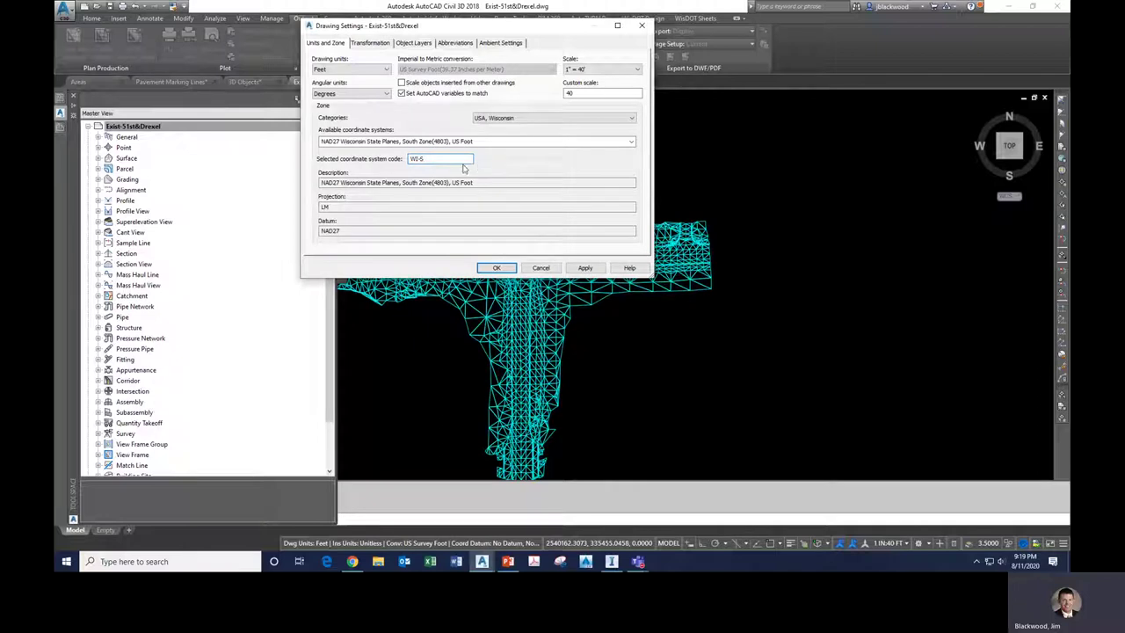
left_click(498, 268)
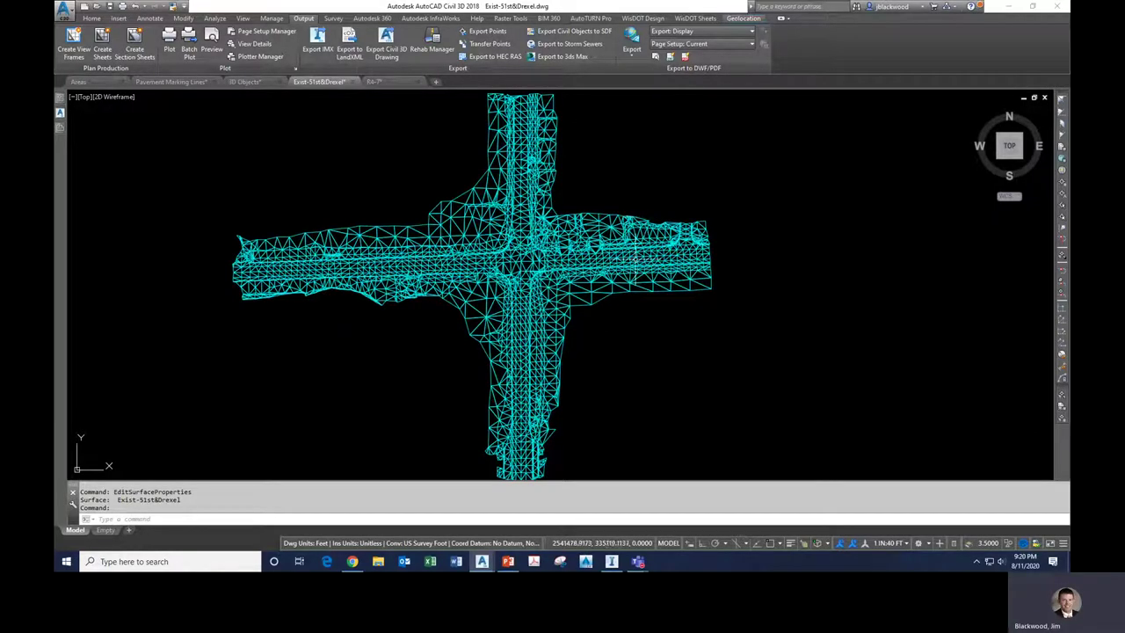
Start a LandXML export that includes only the Exist-51st&Drexel surface.
mouse_move(636, 262)
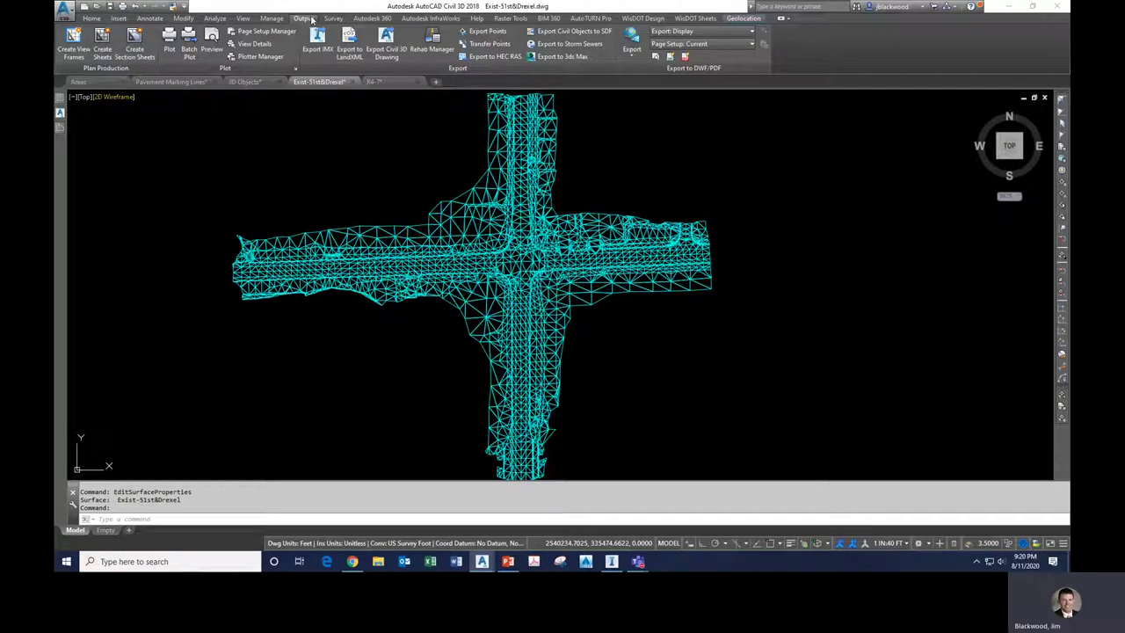
left_click(350, 51)
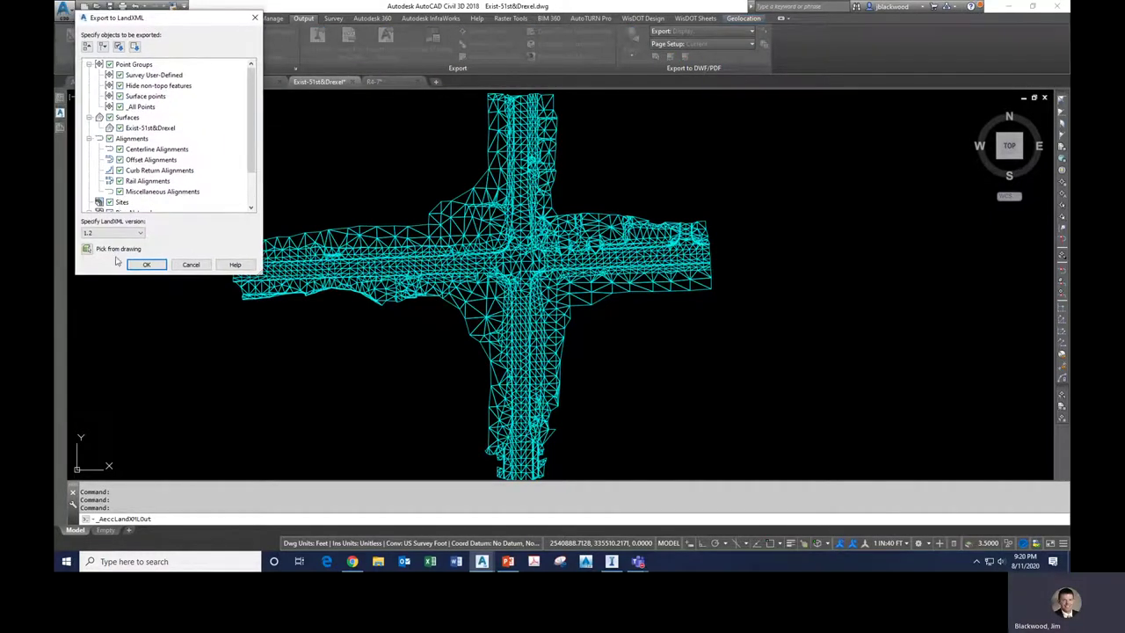
left_click(135, 46)
left_click(119, 127)
left_click(146, 265)
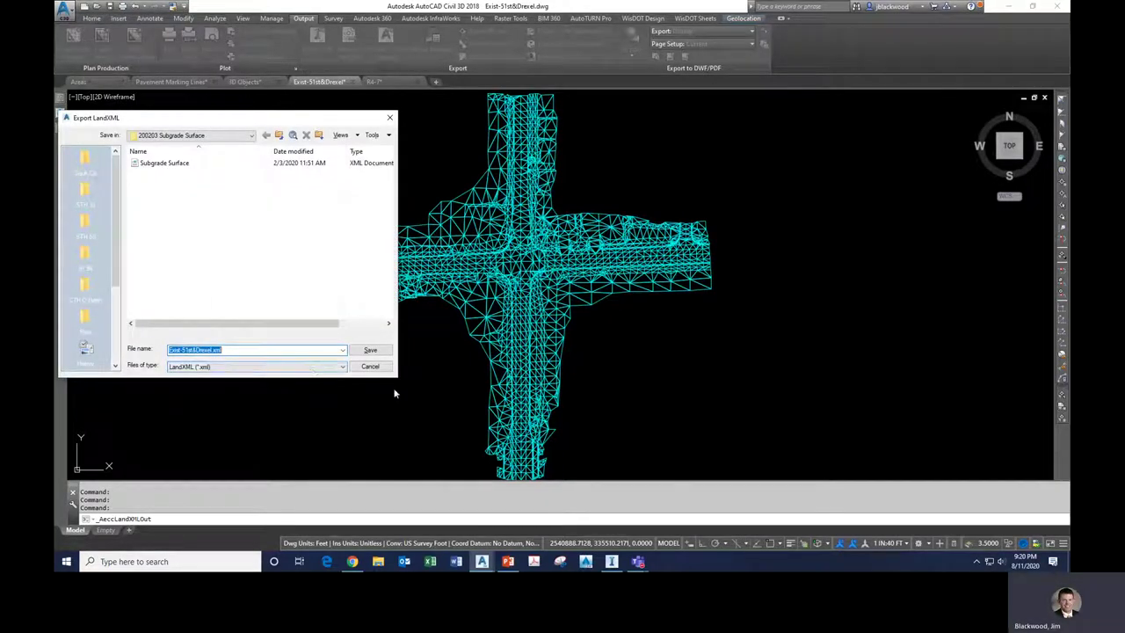
Save the LandXML export over the existing ExistSurface file in the Infraworks Model folder of 2020 C3D Conference.
left_click(370, 365)
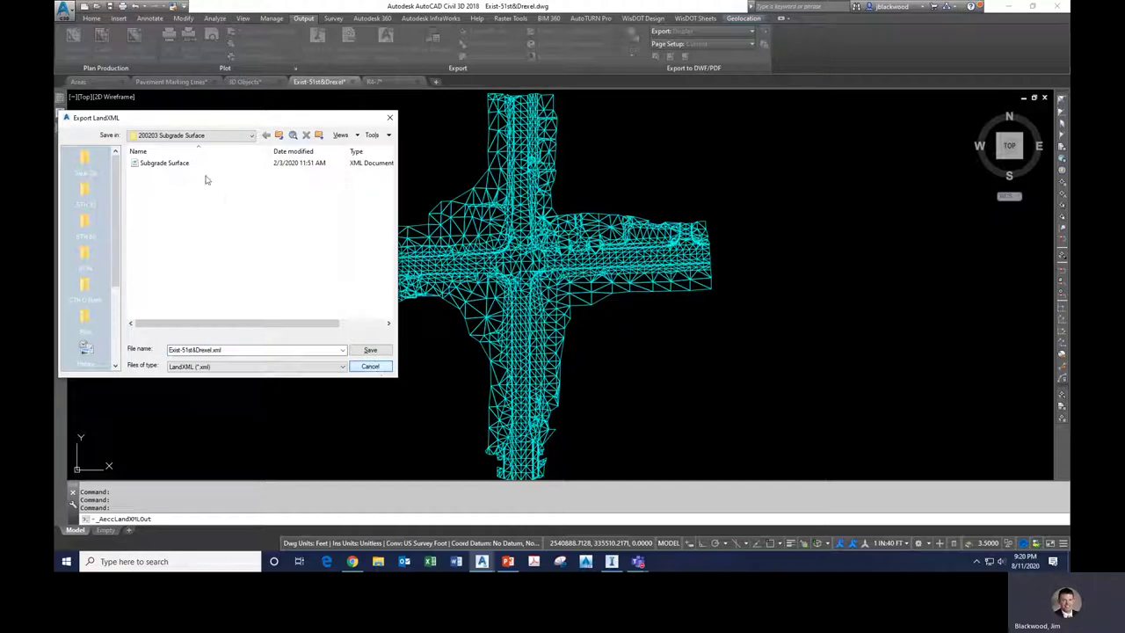
left_click(145, 134)
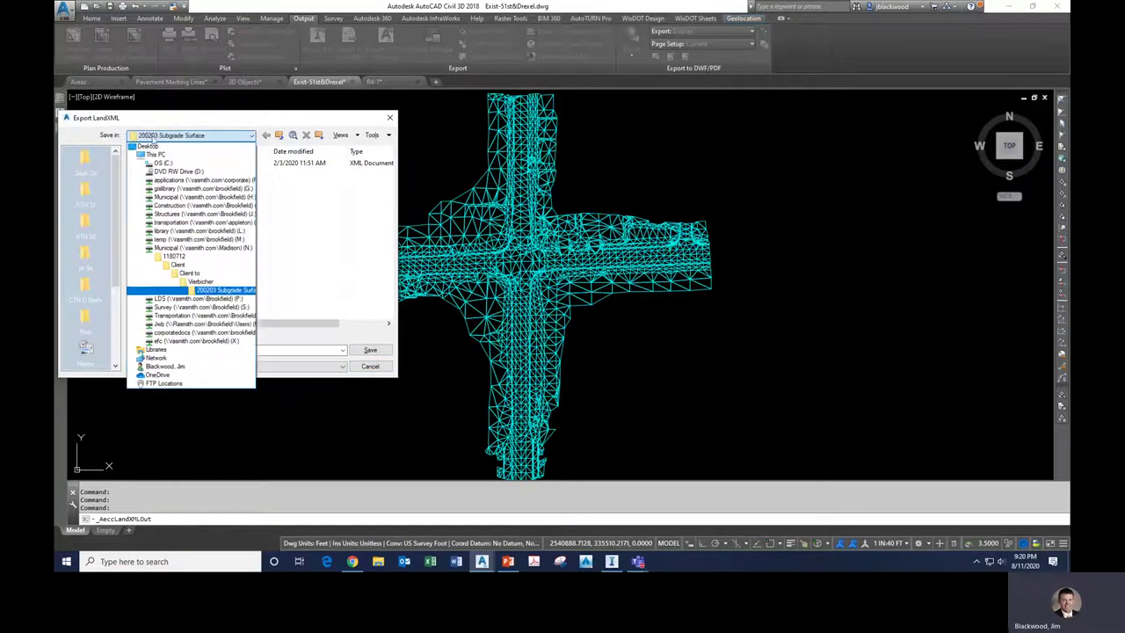
left_click(208, 326)
double_click(172, 185)
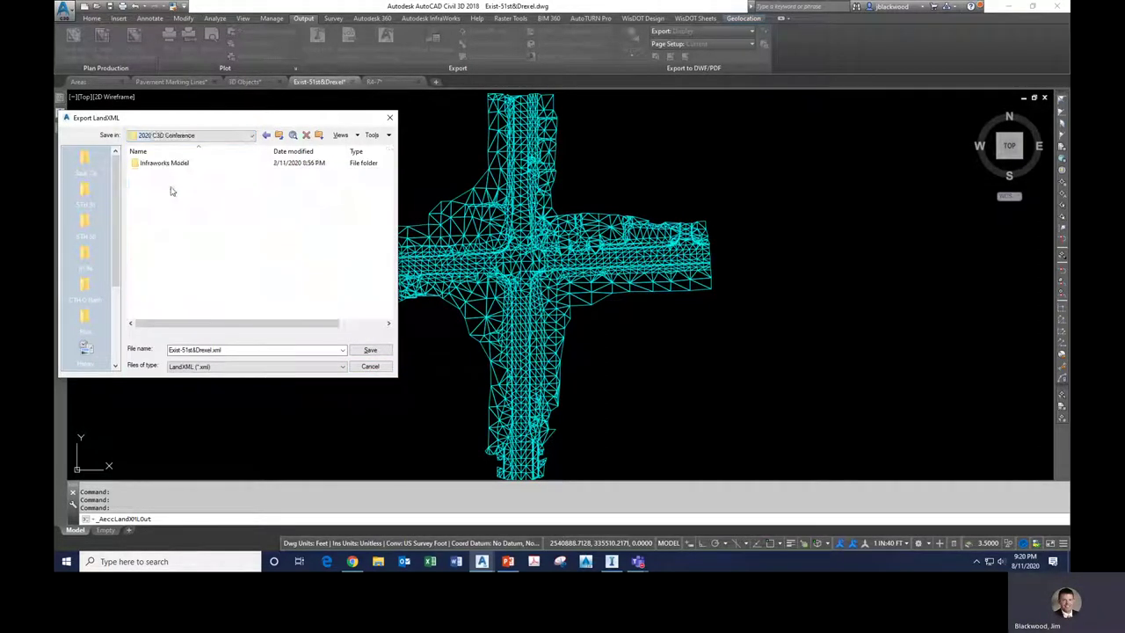
double_click(167, 165)
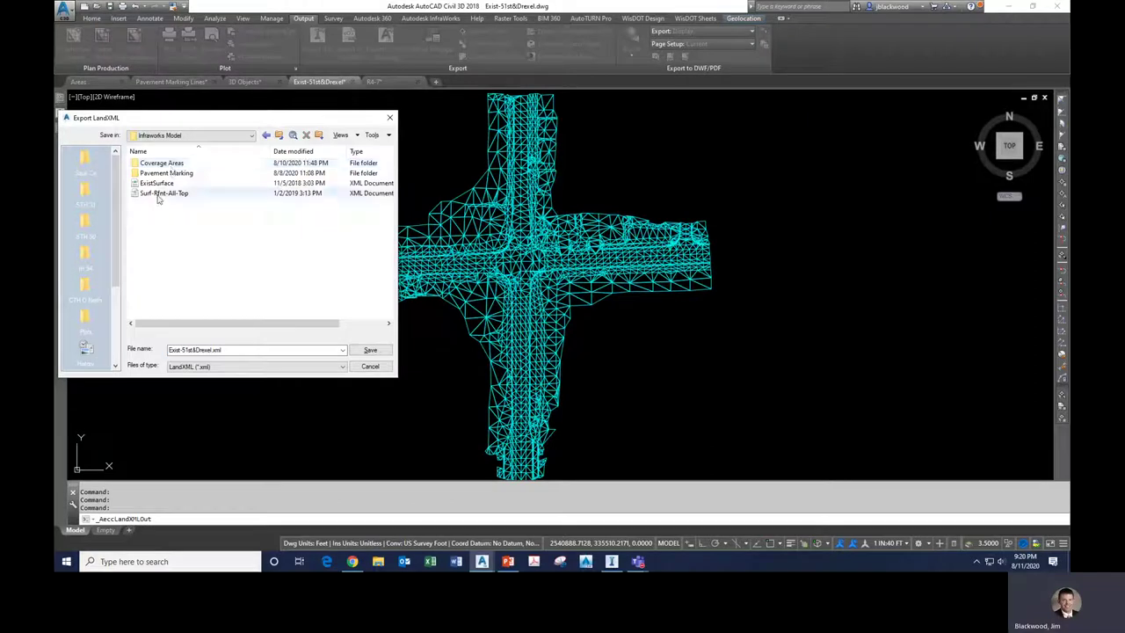
left_click(157, 183)
left_click(360, 351)
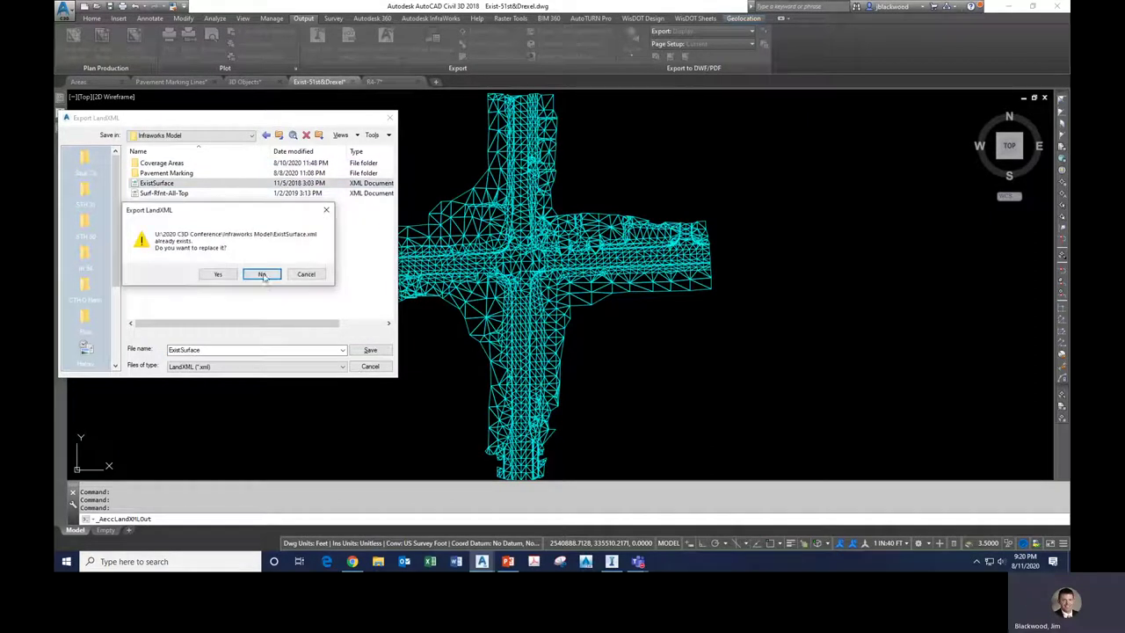
left_click(218, 274)
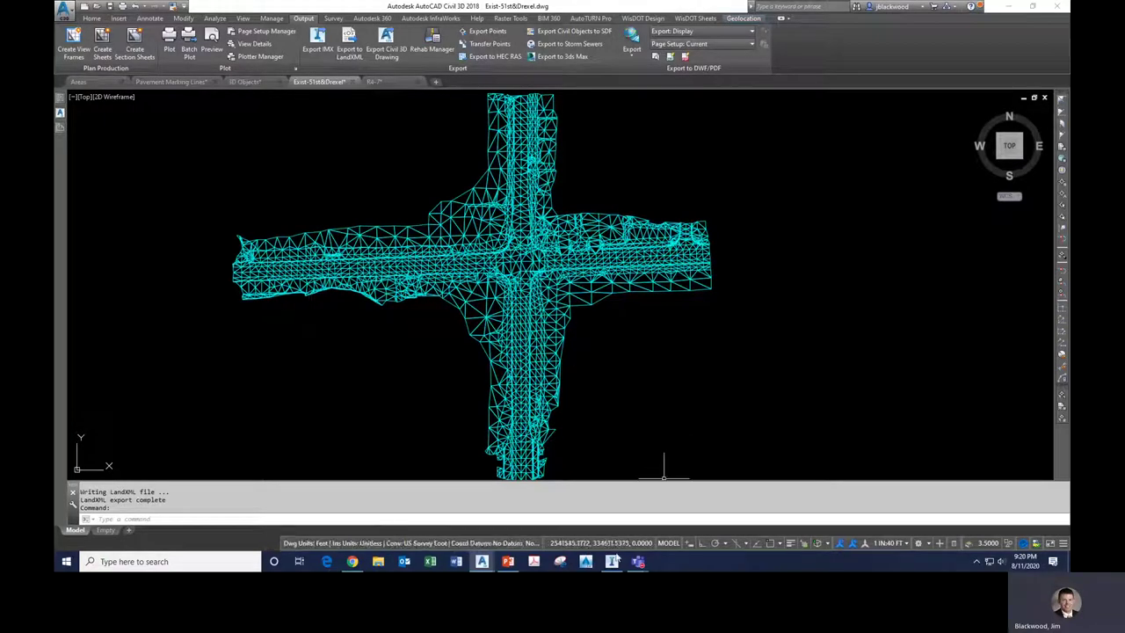
Switch to InfraWorks and open the 51-Drexel model.
left_click(614, 565)
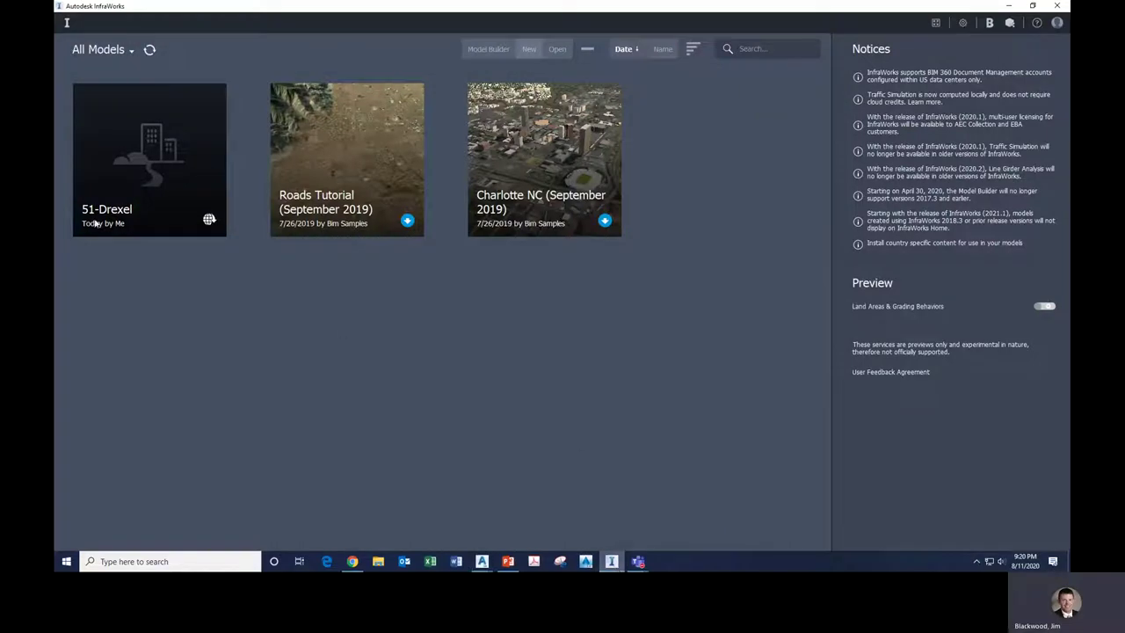
mouse_move(163, 162)
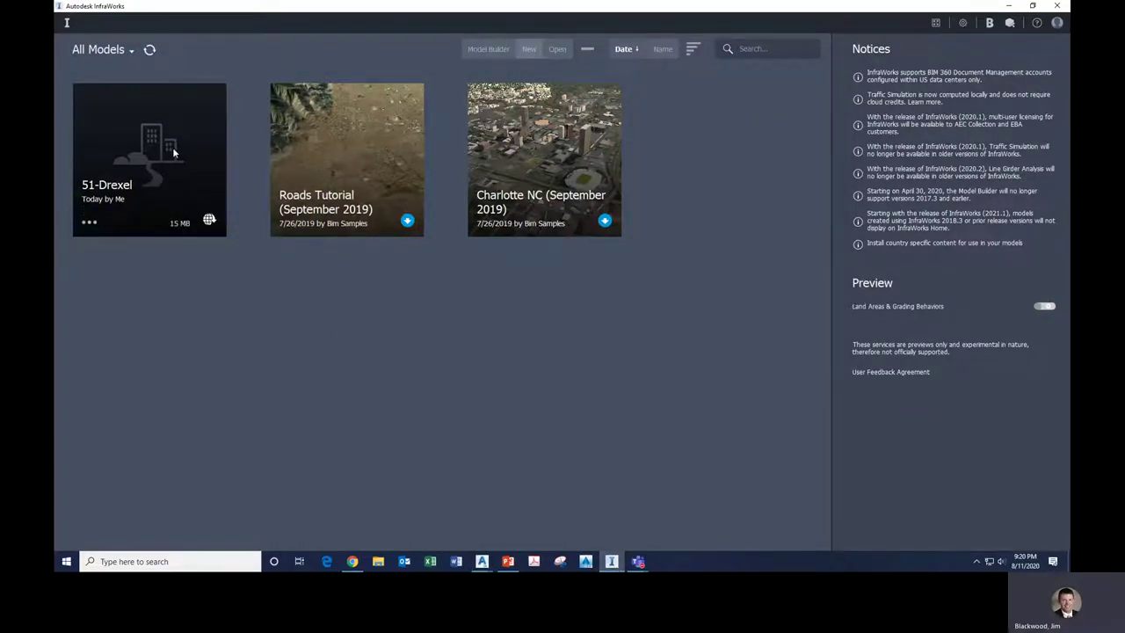
left_click(173, 153)
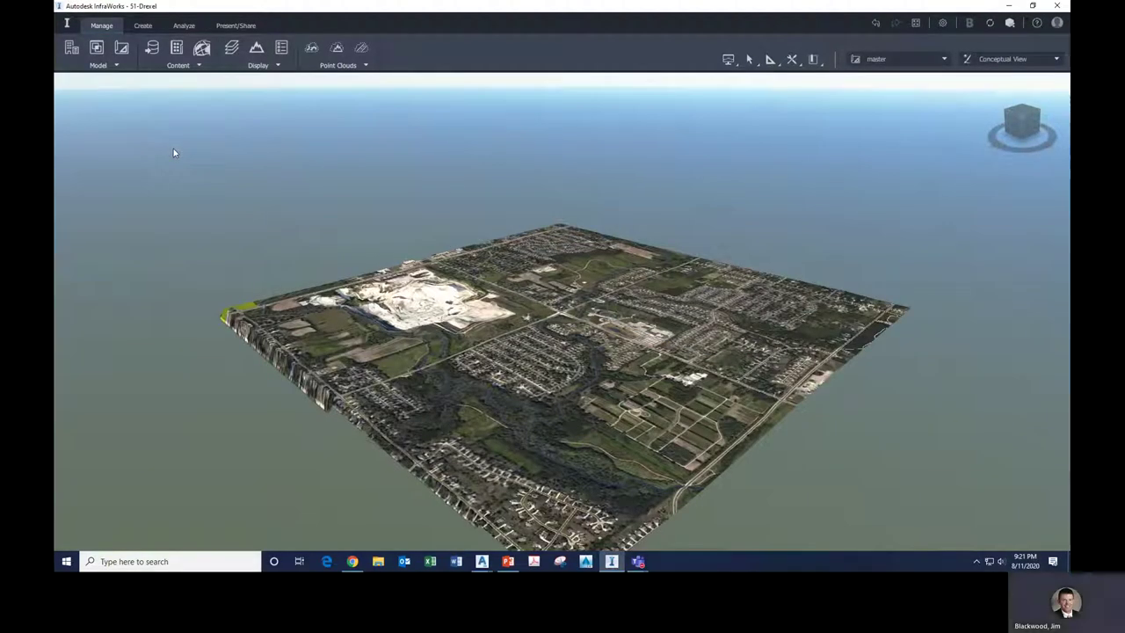
Examine the roads, waterways and aerial imagery around the 51st and Drexel intersection, both near street level and from overhead.
middle_click_drag(520, 410, 608, 317, "shift")
scroll(469, 286, "up", 3)
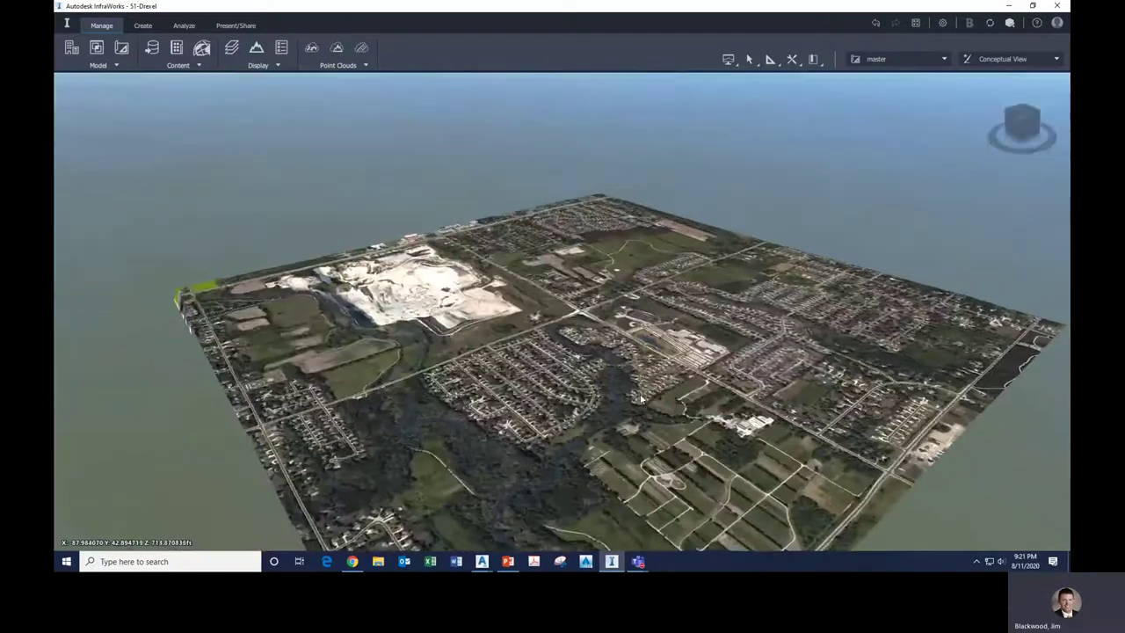
scroll(609, 316, "up", 4)
scroll(607, 318, "up", 5)
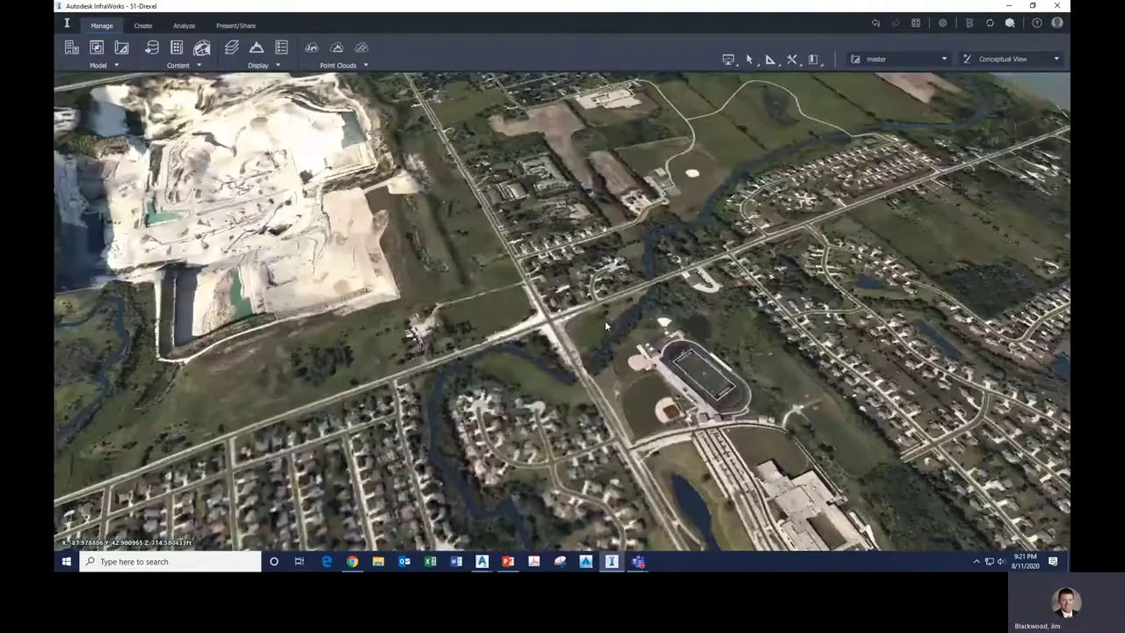
middle_click_drag(486, 455, 544, 382, "shift")
scroll(294, 266, "up", 2)
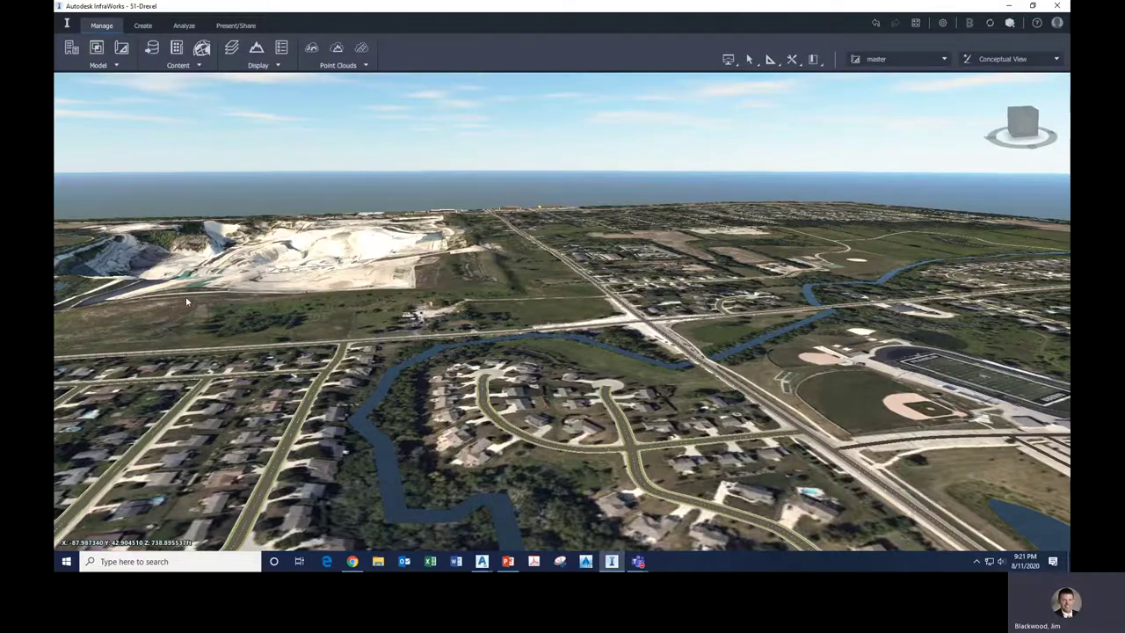
middle_click_drag(185, 296, 194, 261)
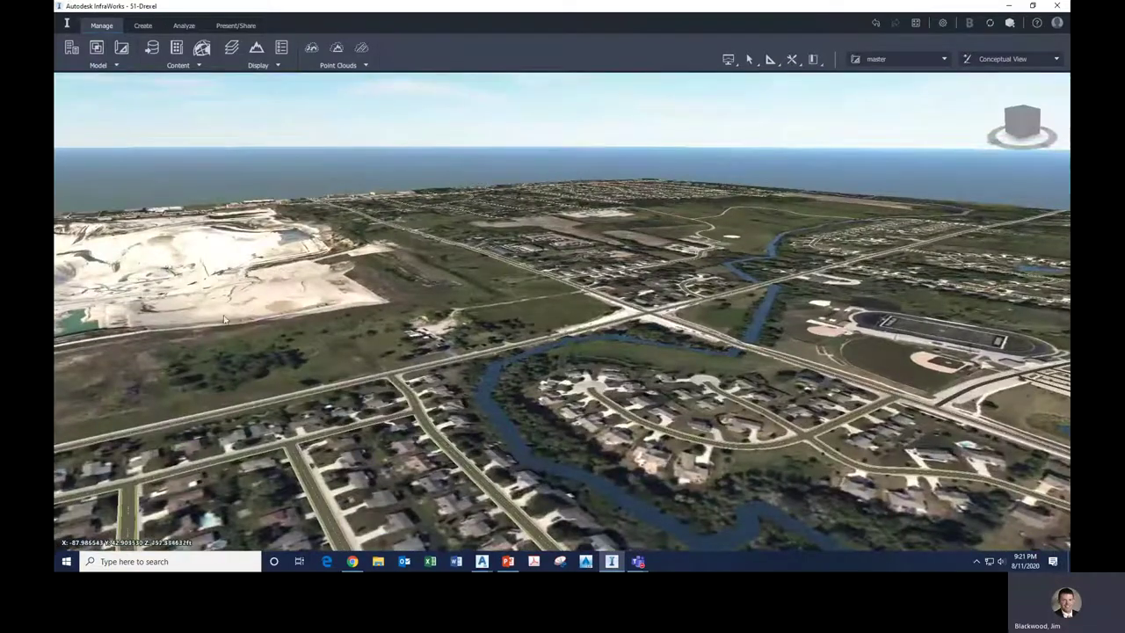
middle_click_drag(557, 351, 460, 319)
scroll(460, 319, "up", 5)
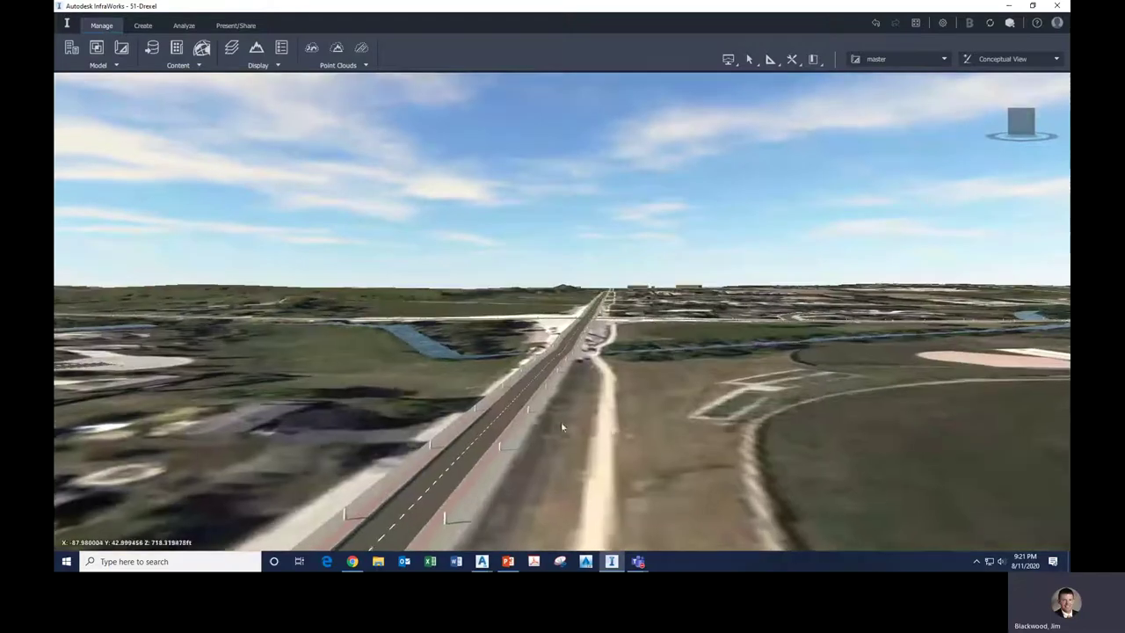
middle_click_drag(561, 421, 464, 328)
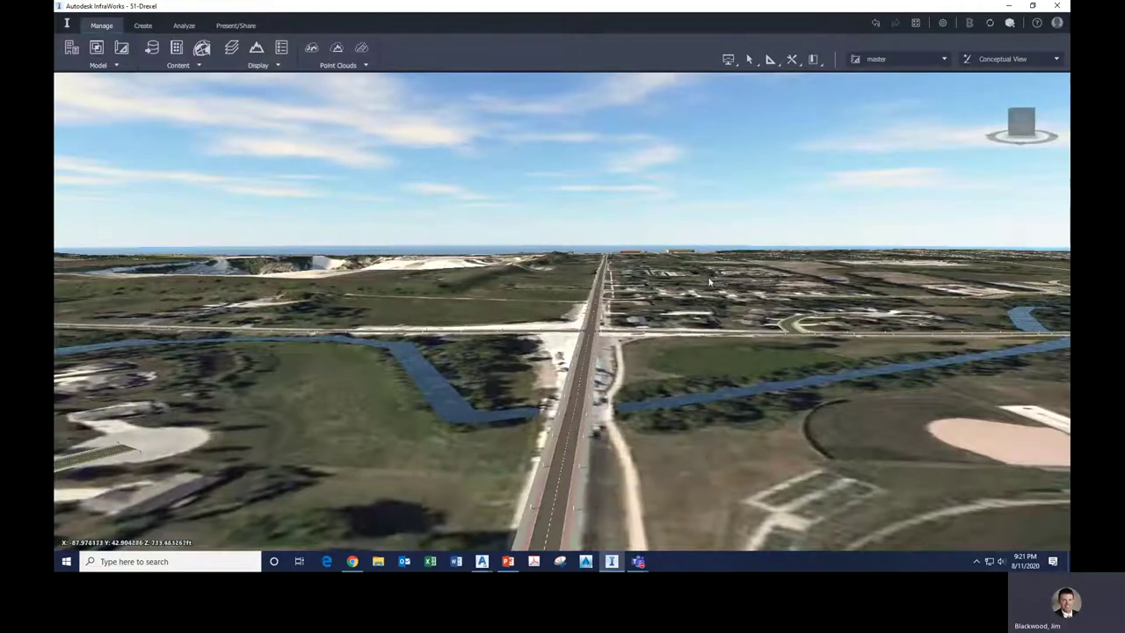
scroll(510, 330, "up", 5)
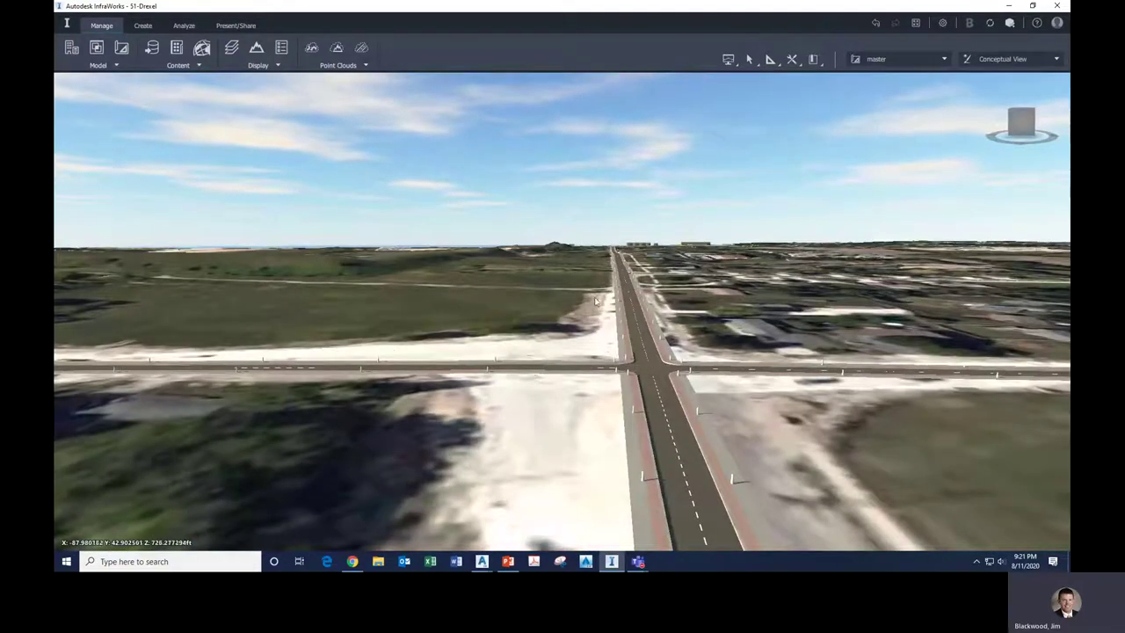
middle_click_drag(516, 432, 554, 373)
scroll(434, 235, "down", 3)
scroll(414, 173, "down", 2)
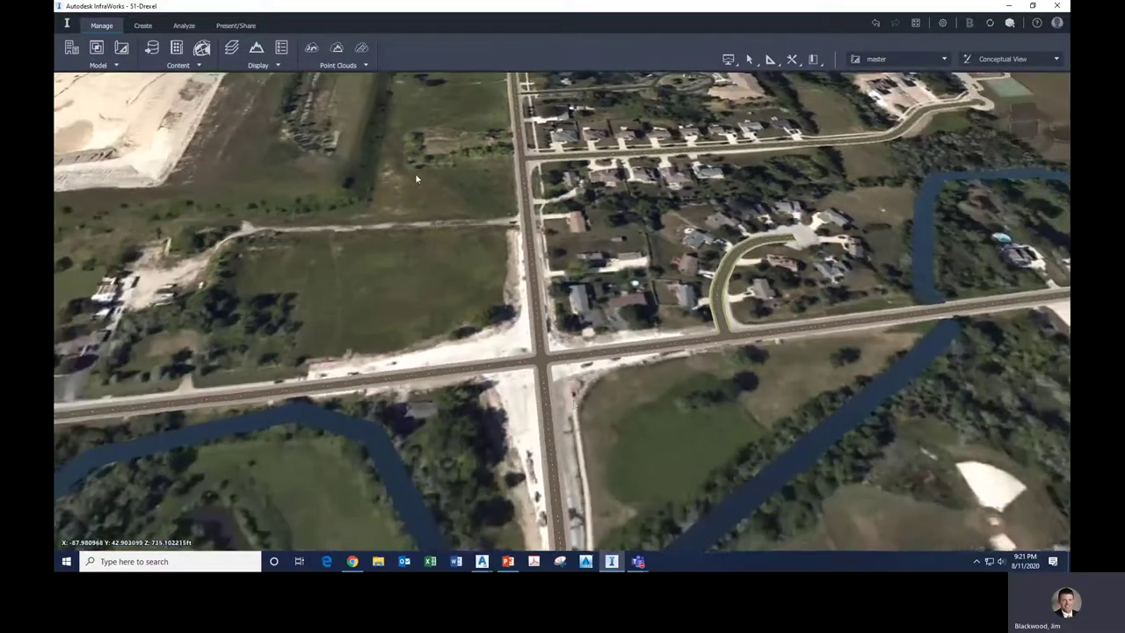
scroll(582, 499, "up", 3)
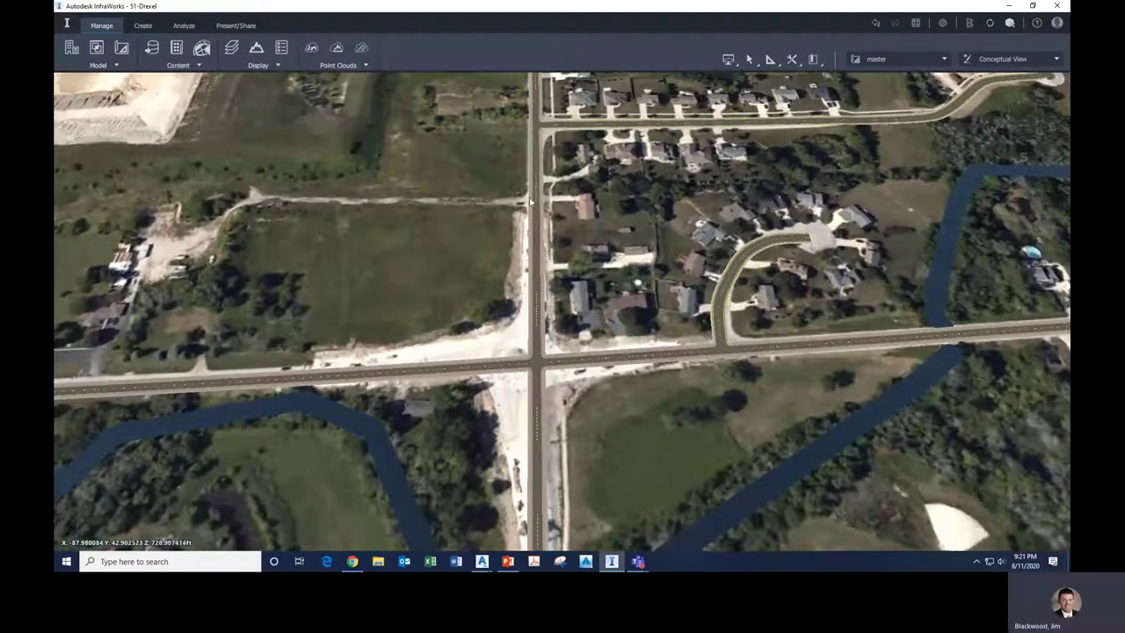
scroll(605, 242, "down", 3)
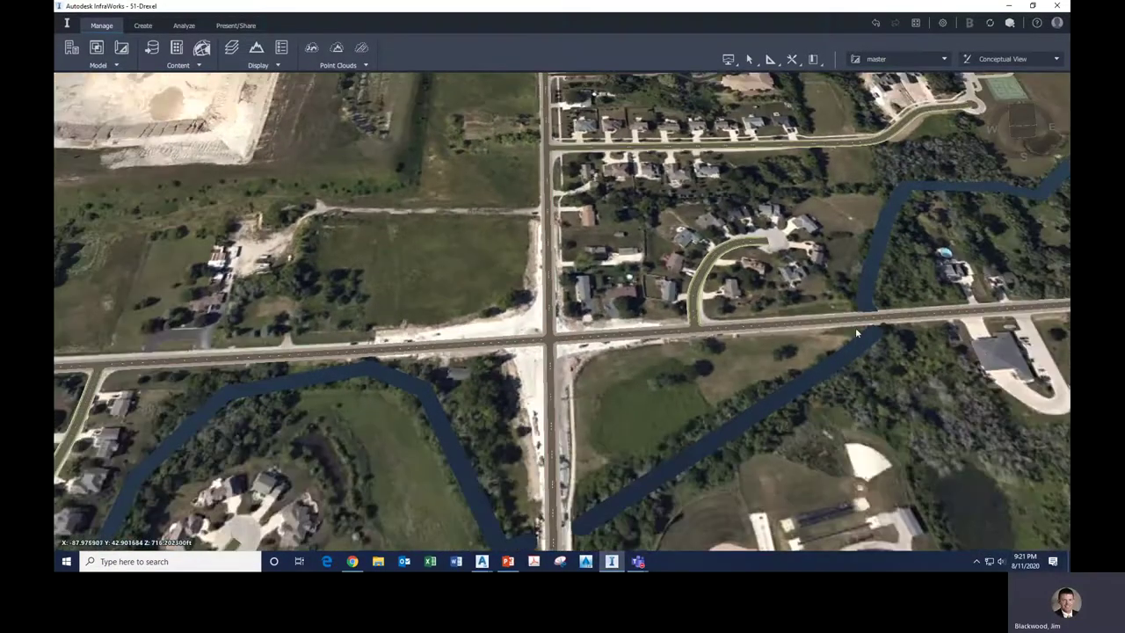
scroll(585, 288, "up", 2)
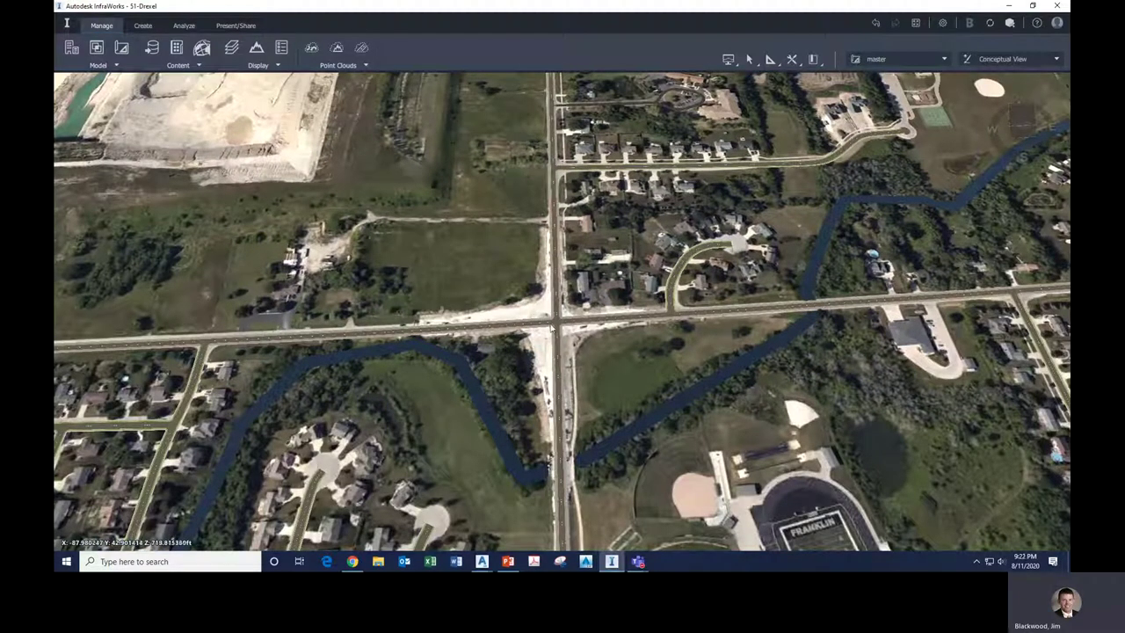
scroll(629, 346, "up", 1)
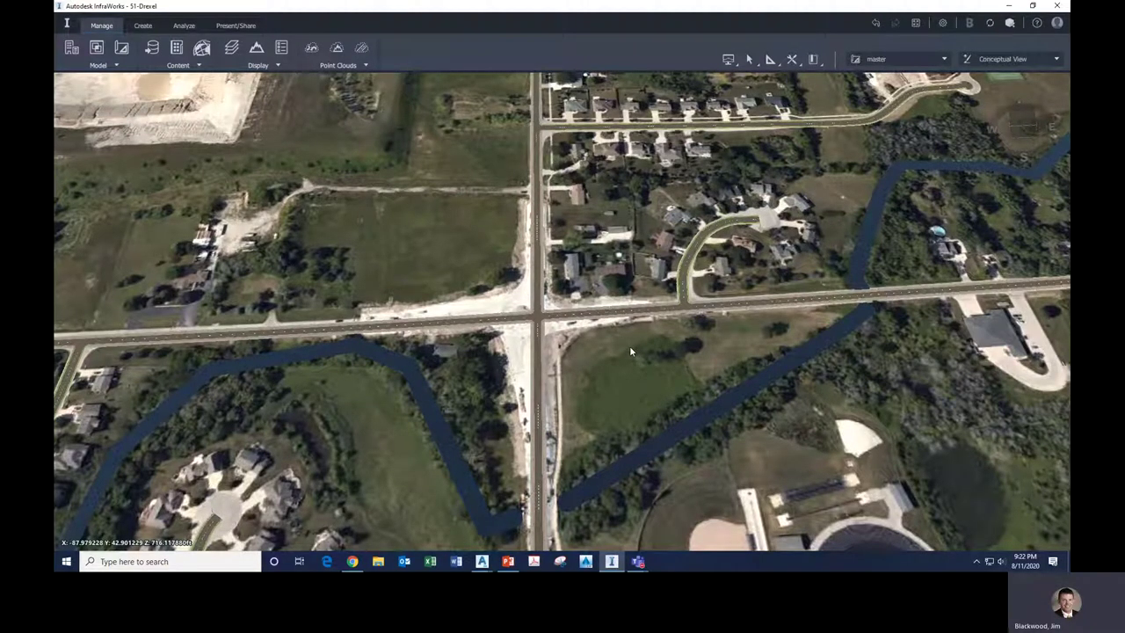
Turn off the roads, waterareas and waterways surface layers and apply the change to the model.
left_click(230, 47)
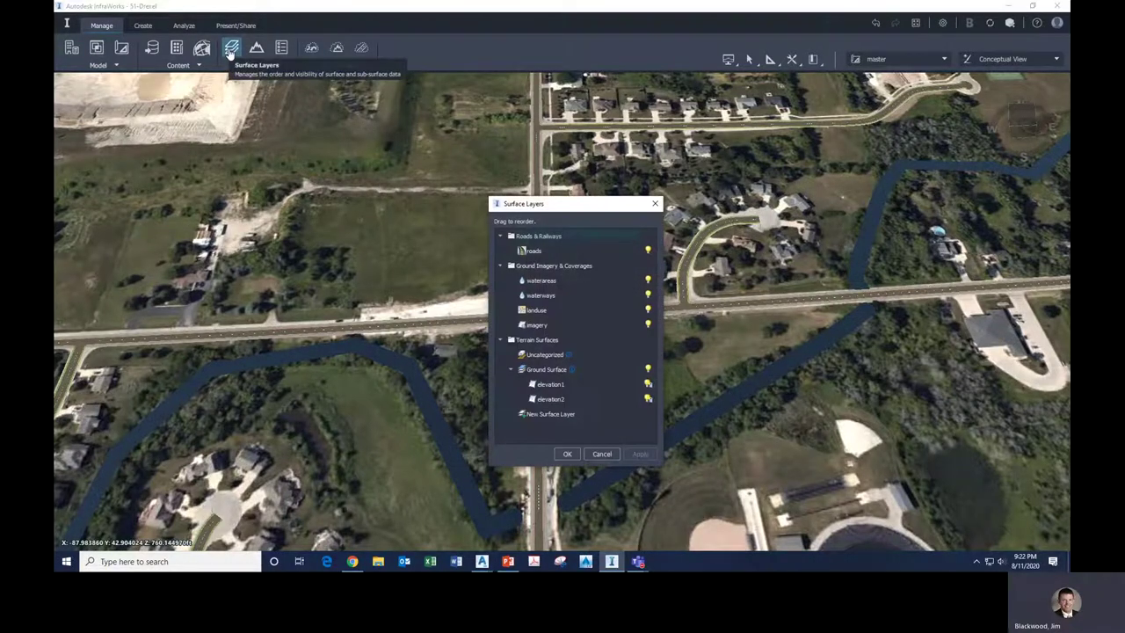
left_click(647, 251)
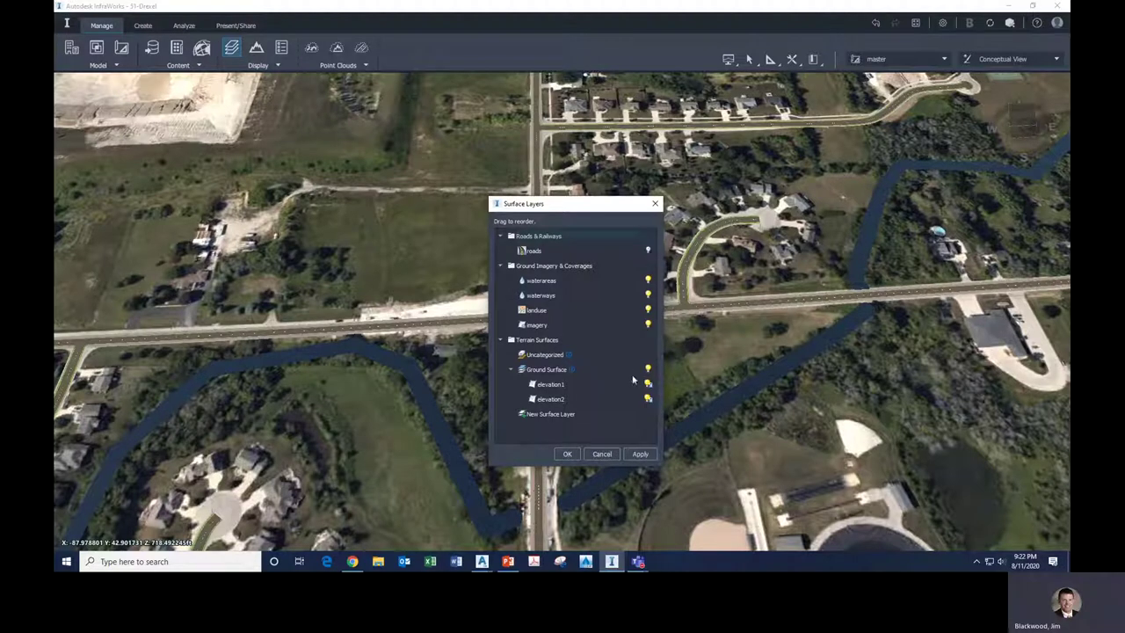
left_click(648, 280)
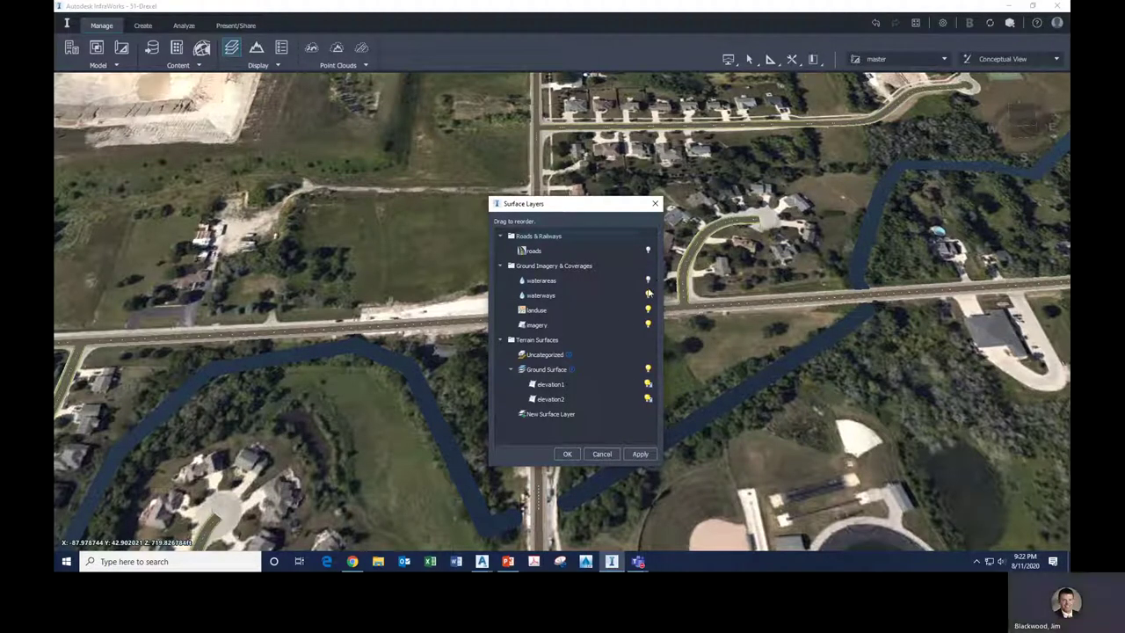
left_click(639, 454)
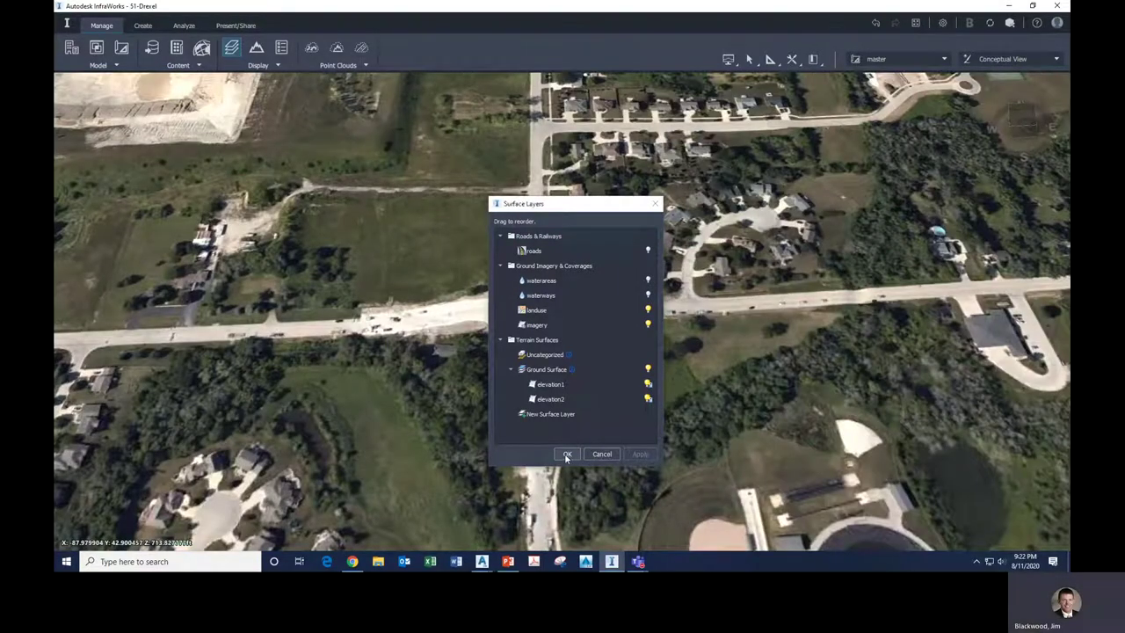
left_click(567, 454)
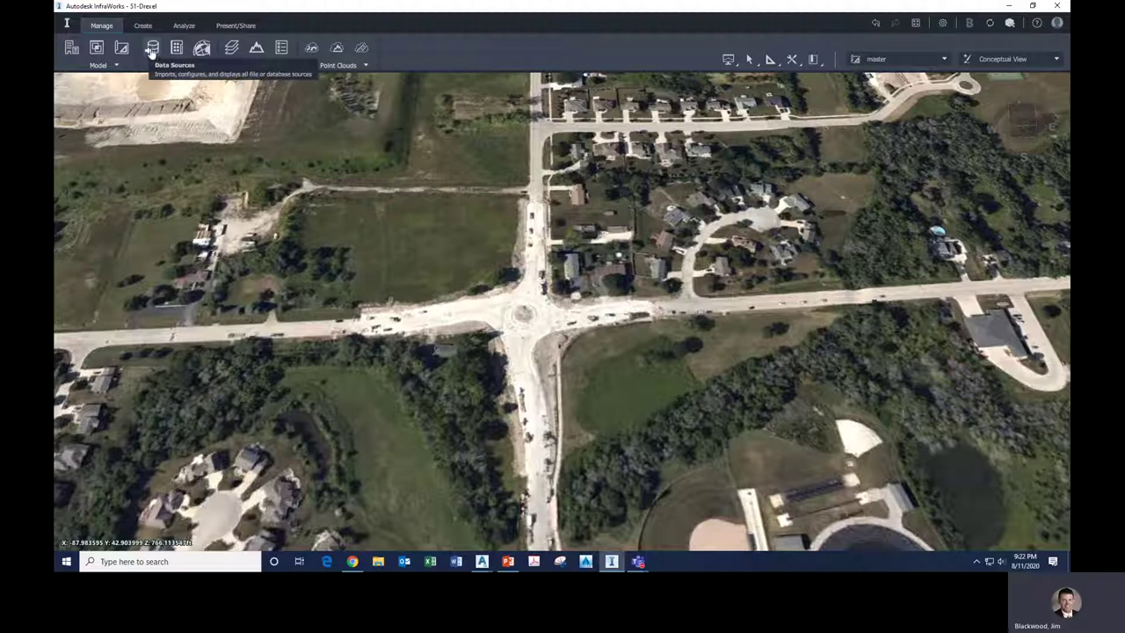
Add ExistSurface from the Infraworks Model folder of 2020 C3D Conference as a LandXML data source and refresh it into the terrain.
left_click(151, 51)
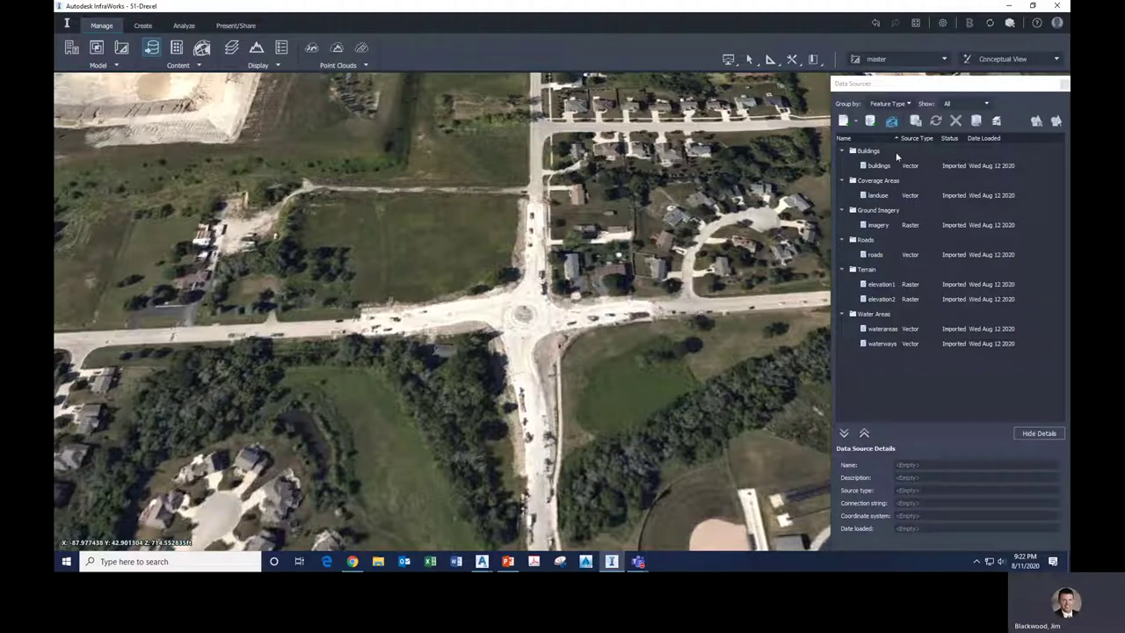
left_click(847, 121)
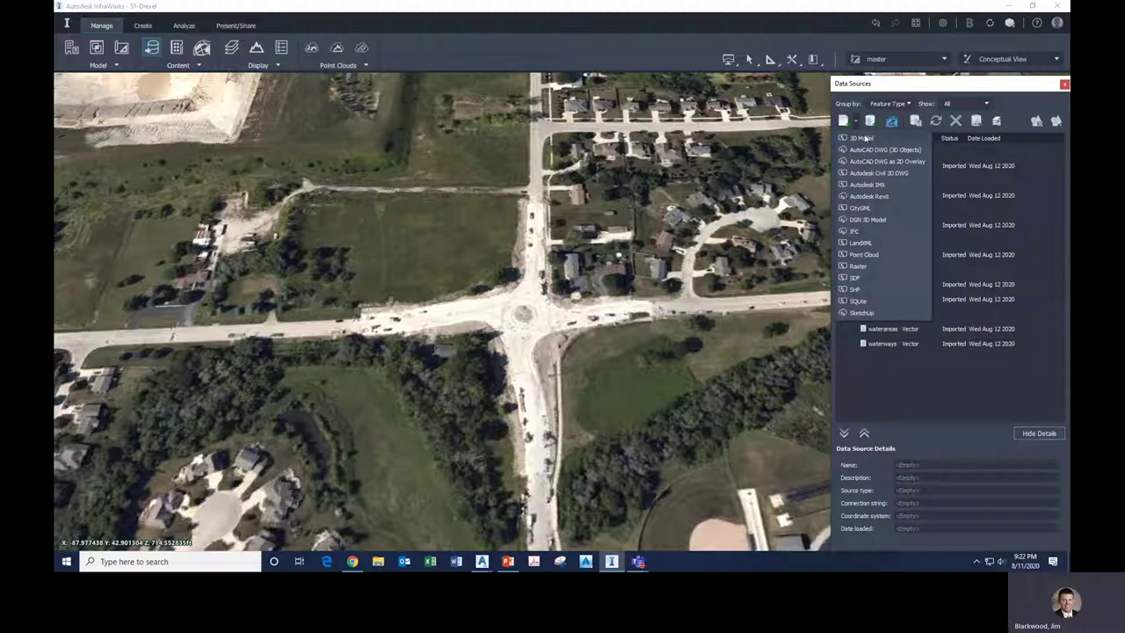
left_click(843, 119)
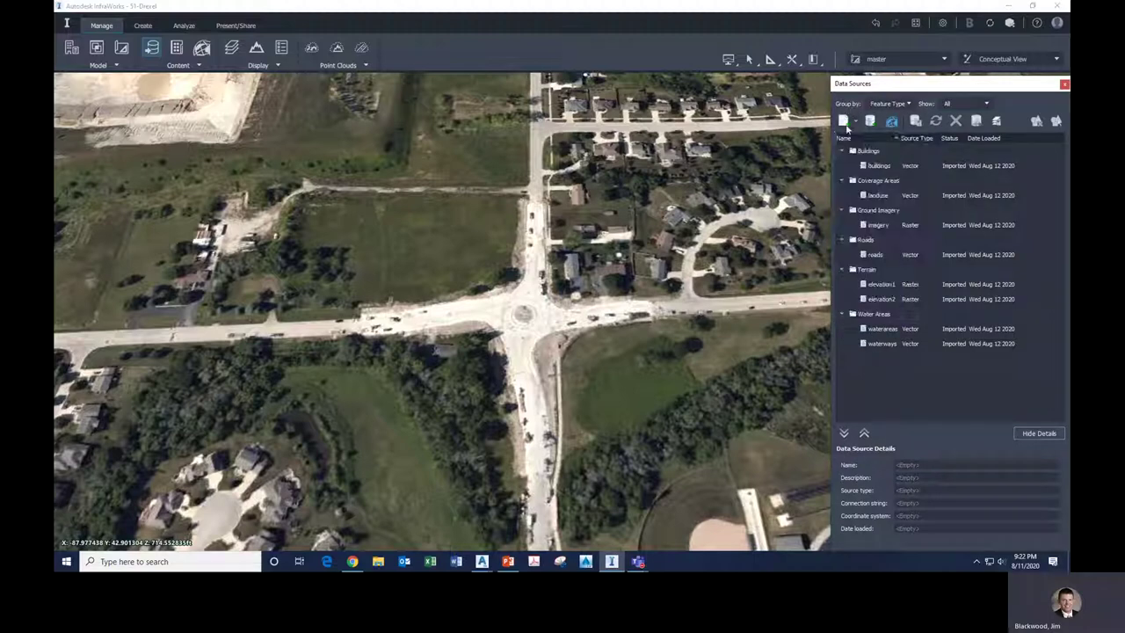
left_click(854, 122)
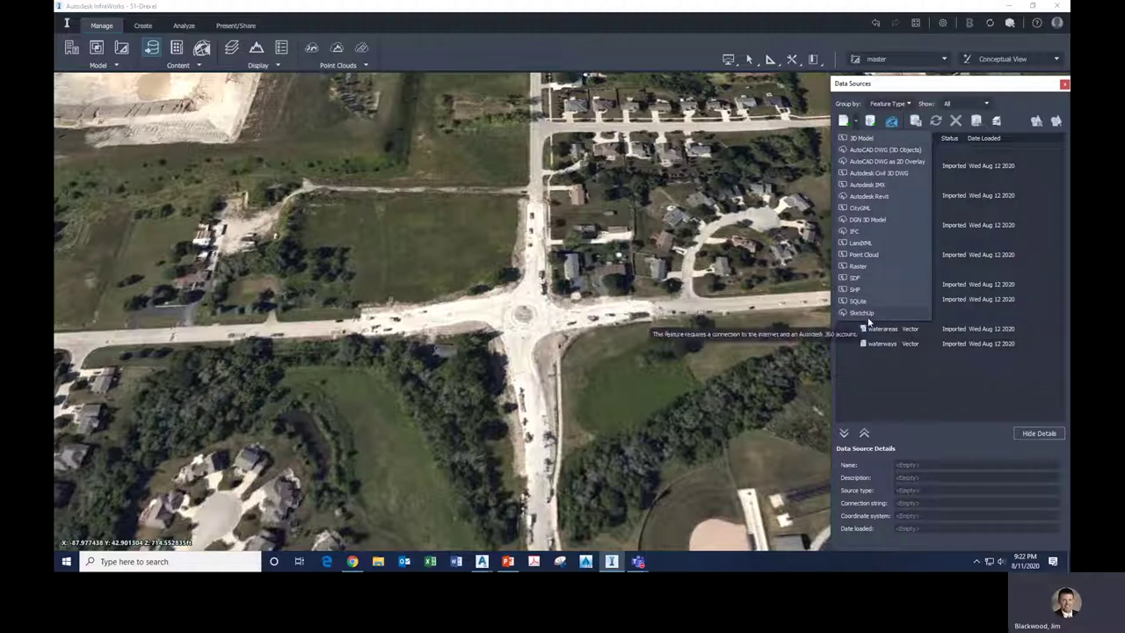
left_click(863, 244)
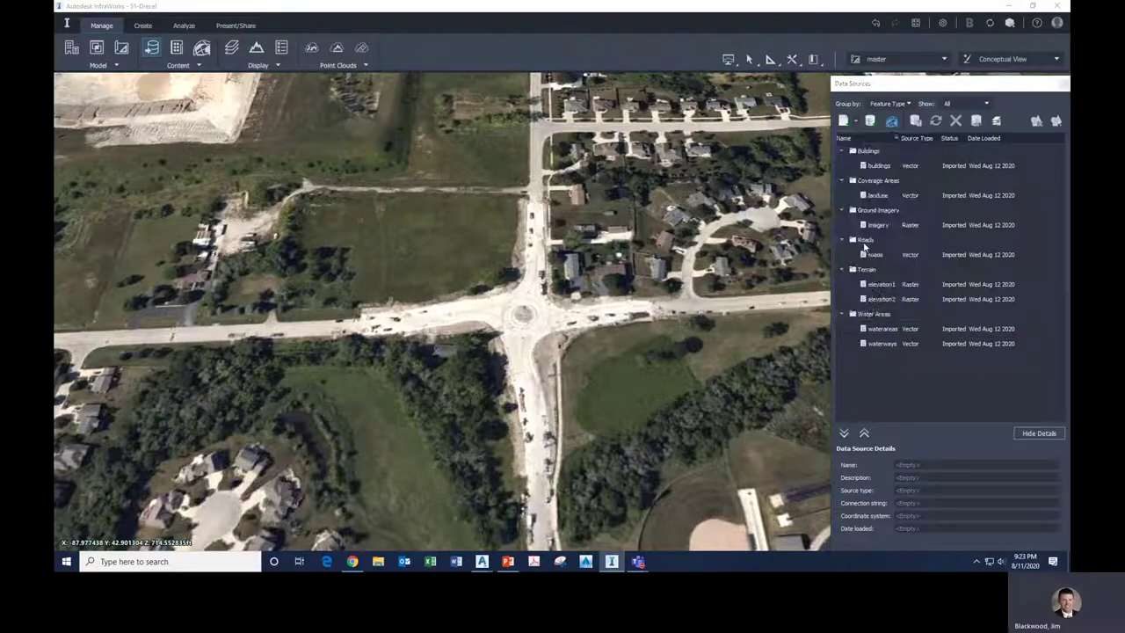
left_click_drag(646, 255, 646, 290)
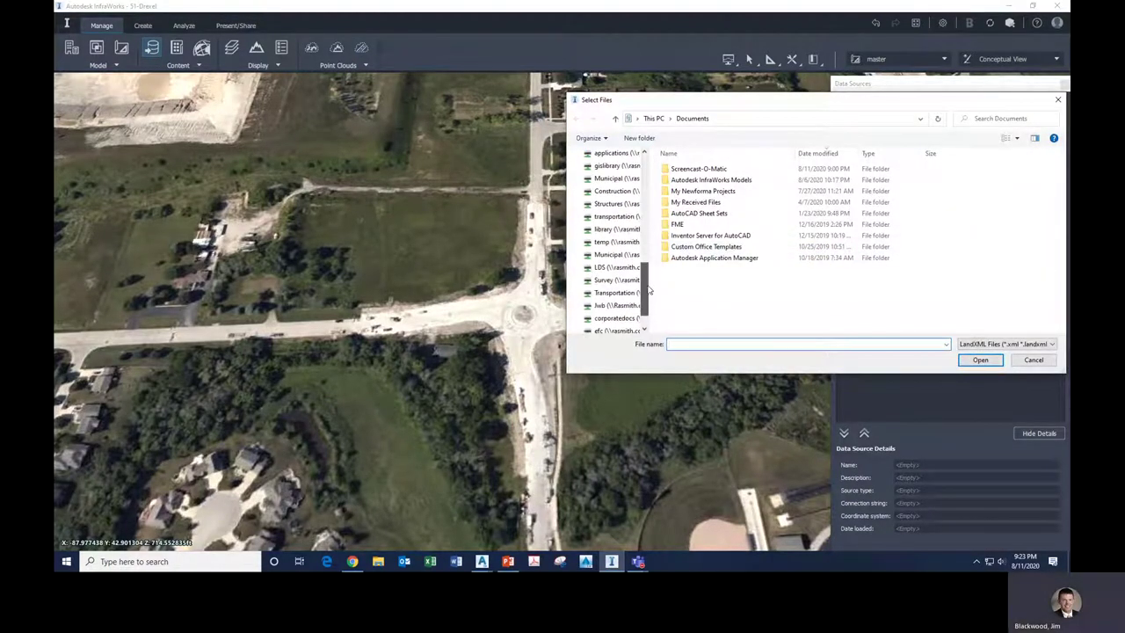
left_click(616, 305)
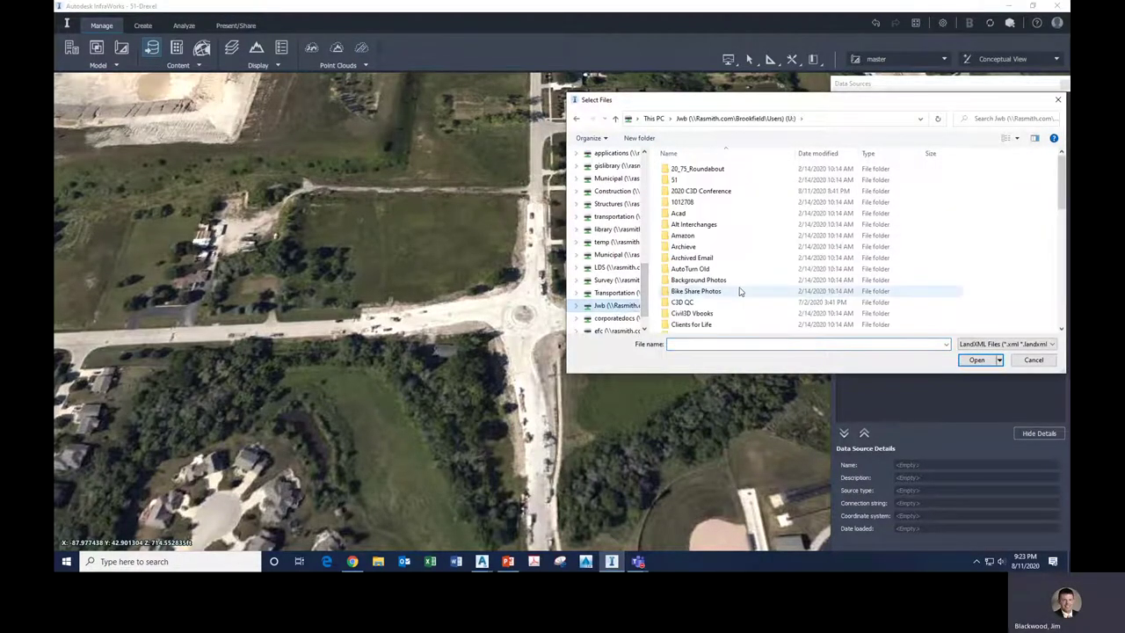
double_click(726, 190)
double_click(696, 169)
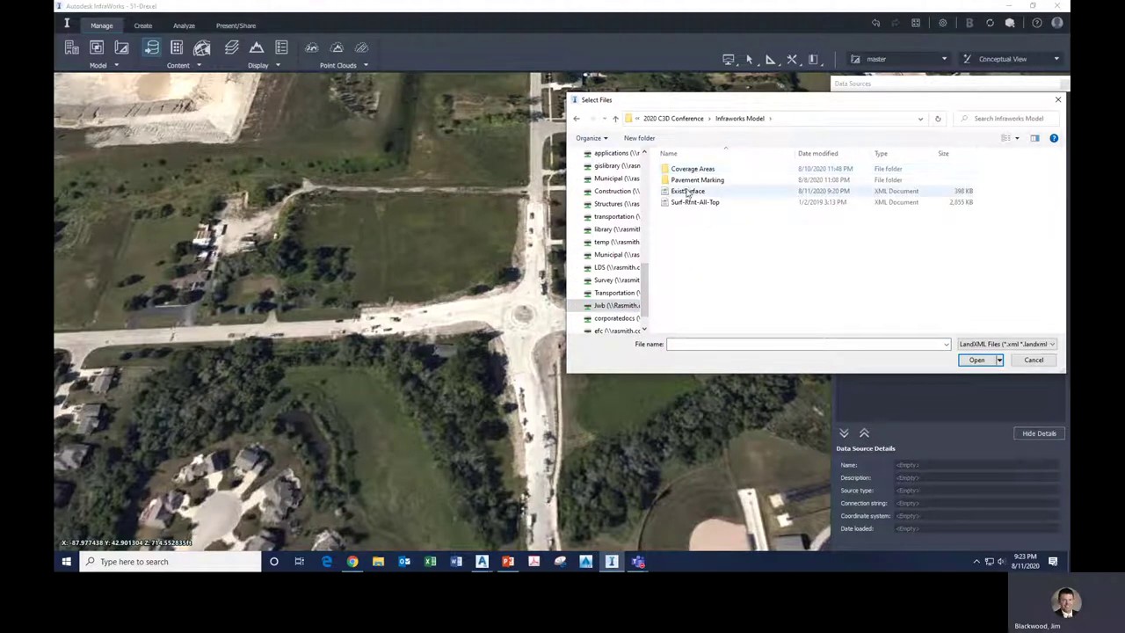
left_click(687, 192)
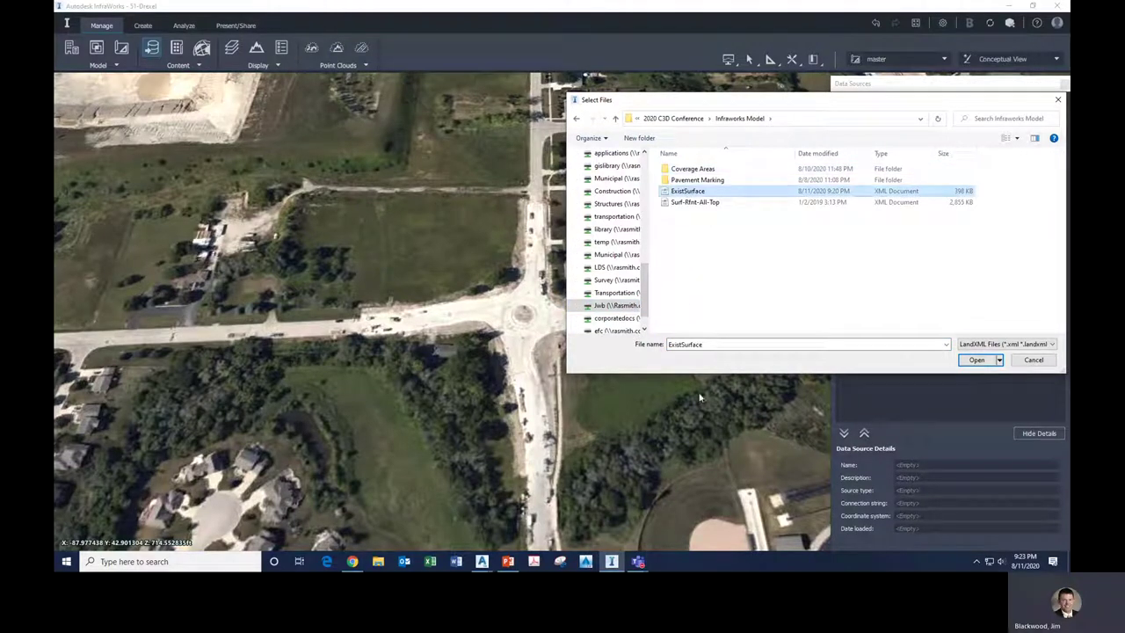
left_click(977, 360)
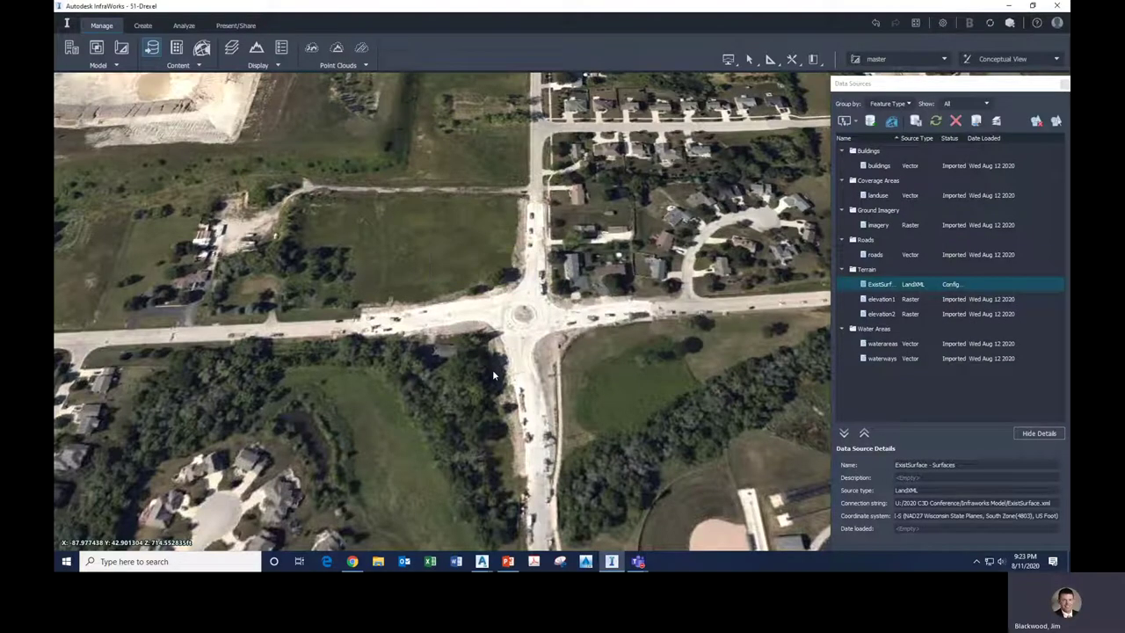
left_click(877, 290)
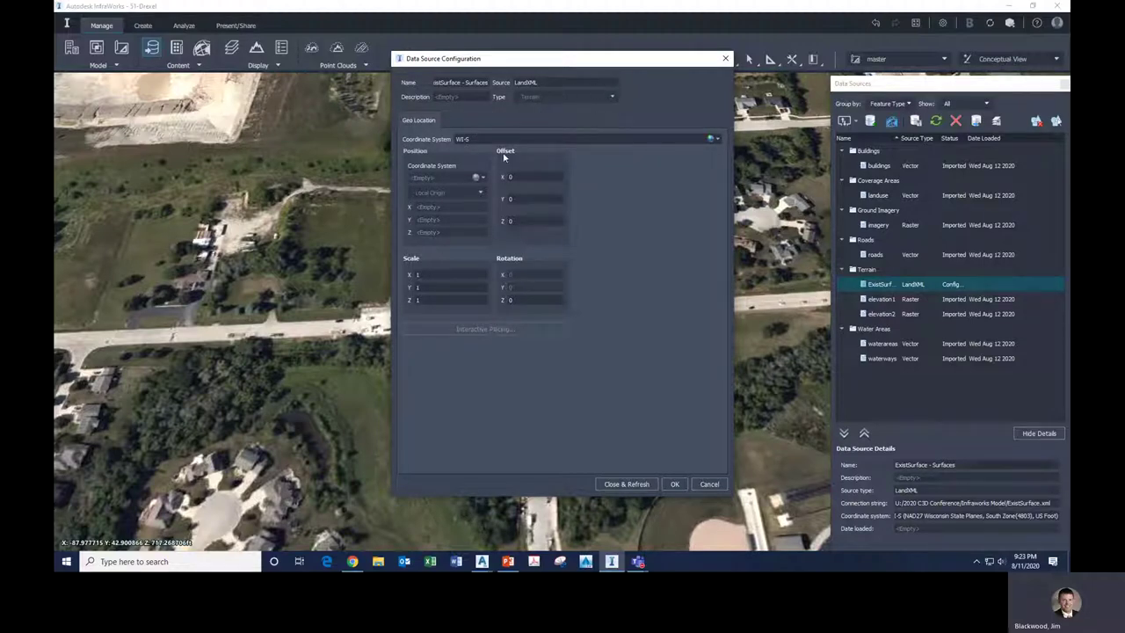
left_click(626, 483)
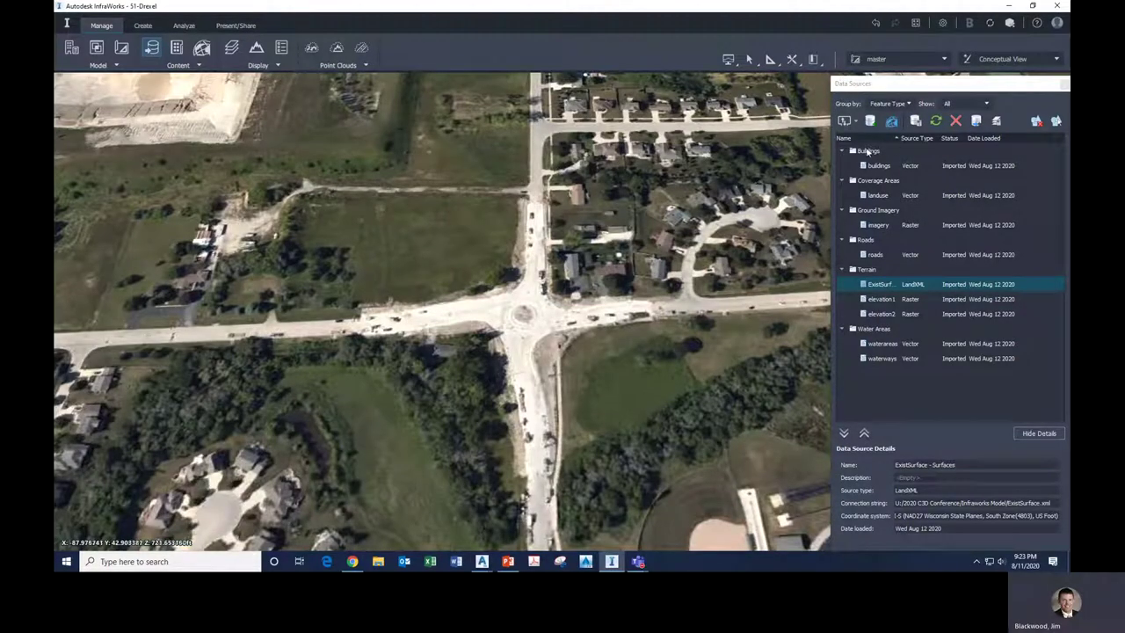
Add the Surf-Rfnt-All-Top file as another LandXML data source and refresh it into the terrain.
left_click(839, 121)
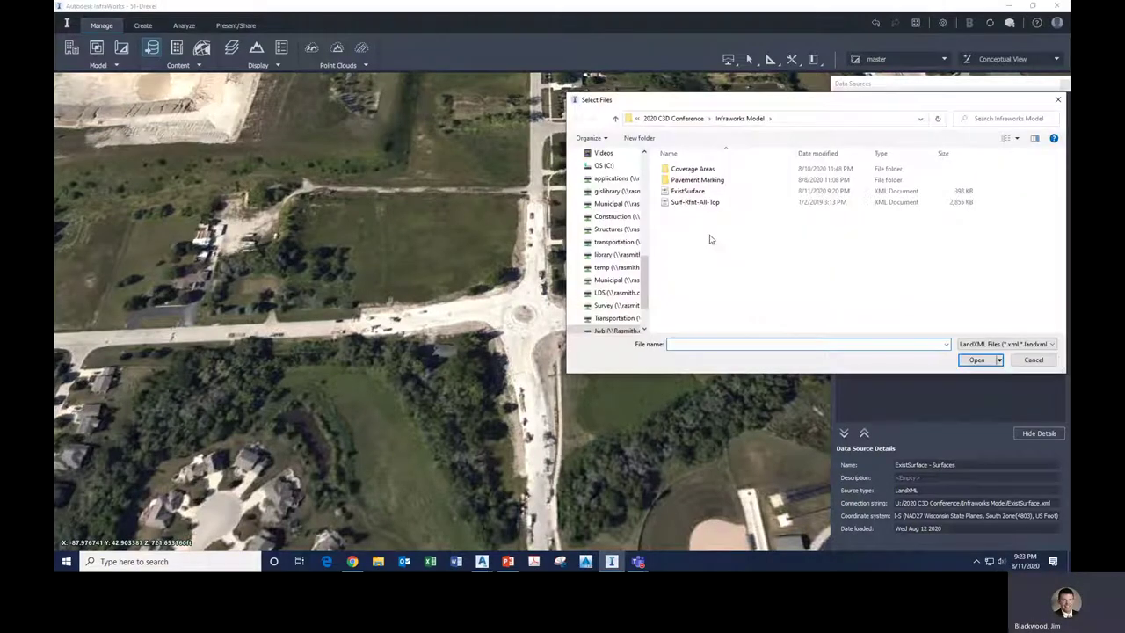
left_click(690, 202)
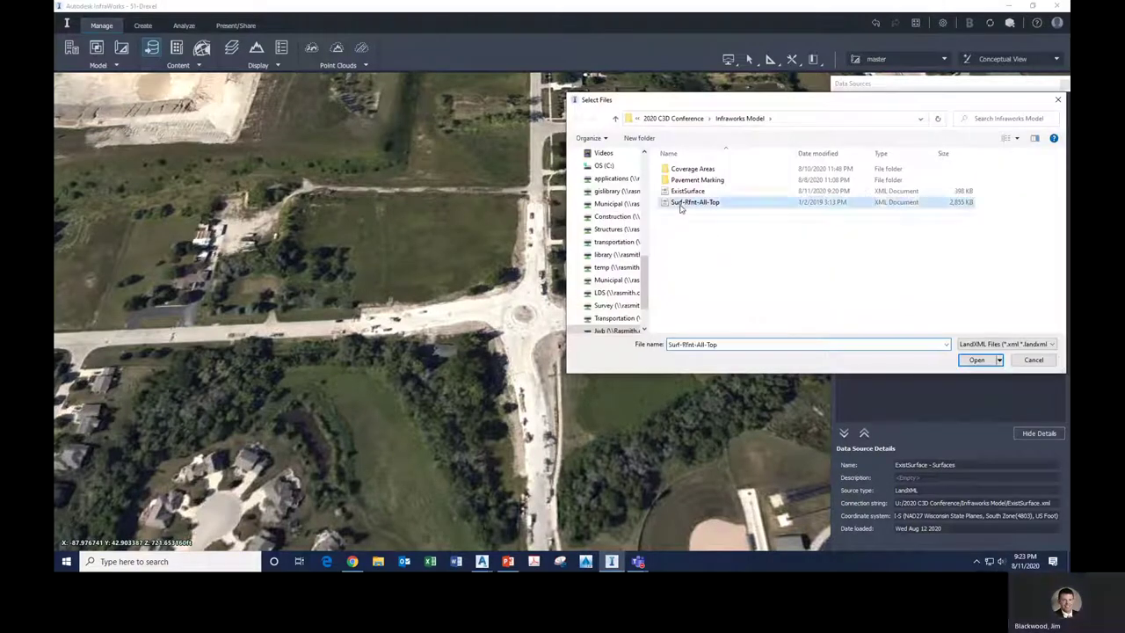
left_click(976, 361)
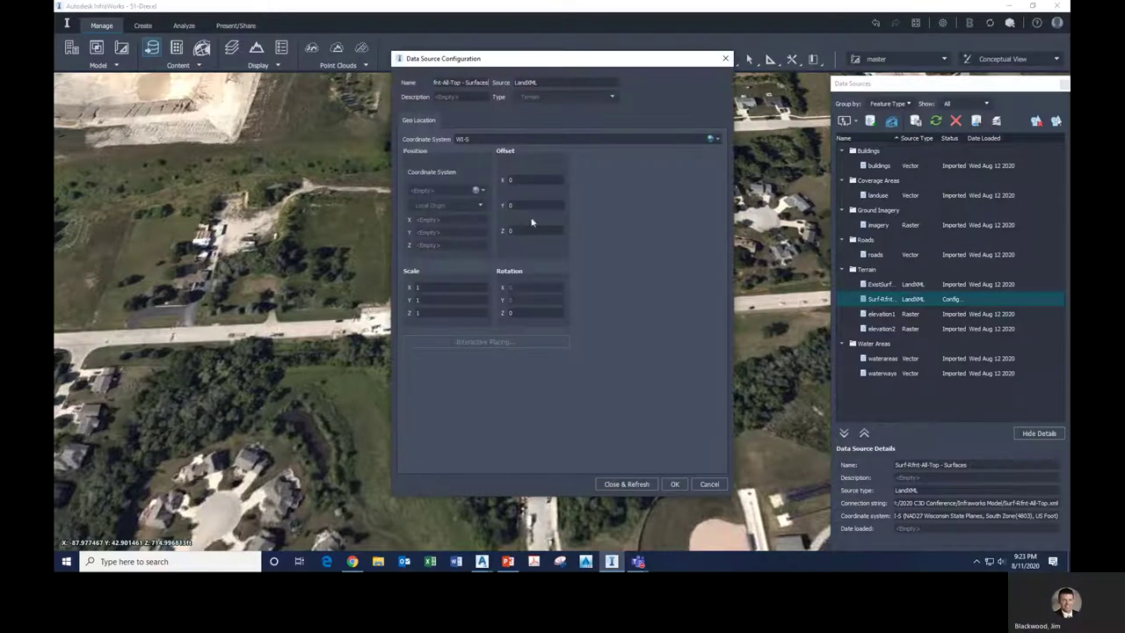
left_click(626, 485)
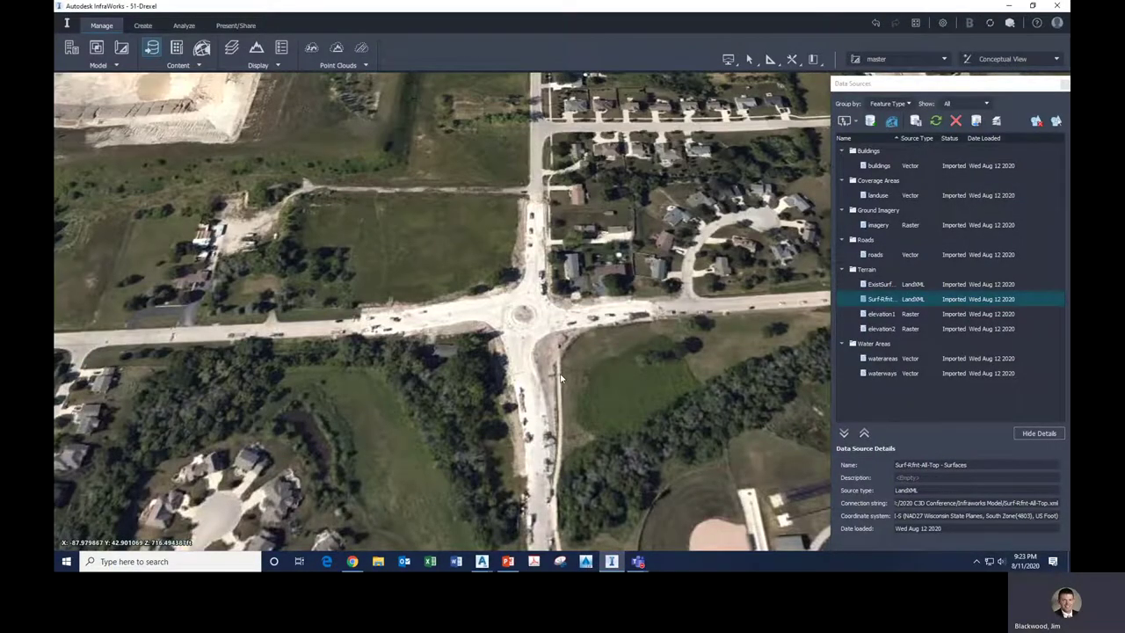
Move the Exist-51st&Drexel surface from Uncategorized into the Ground Surface layer, above elevation1.
middle_click_drag(536, 290, 542, 327)
scroll(542, 327, "up", 3)
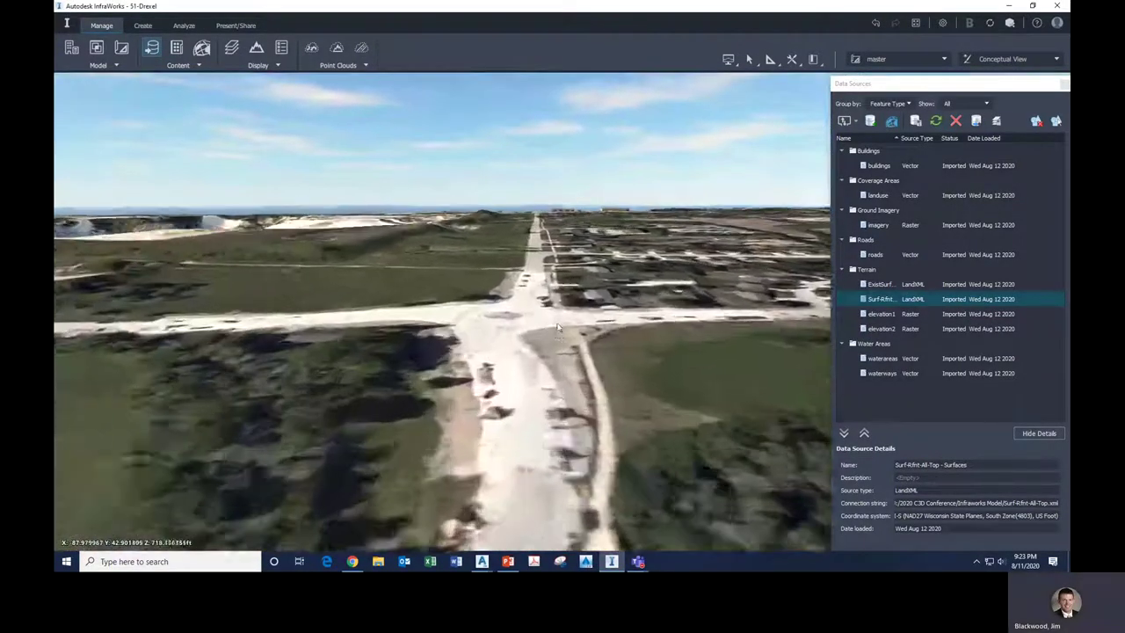
left_click(231, 47)
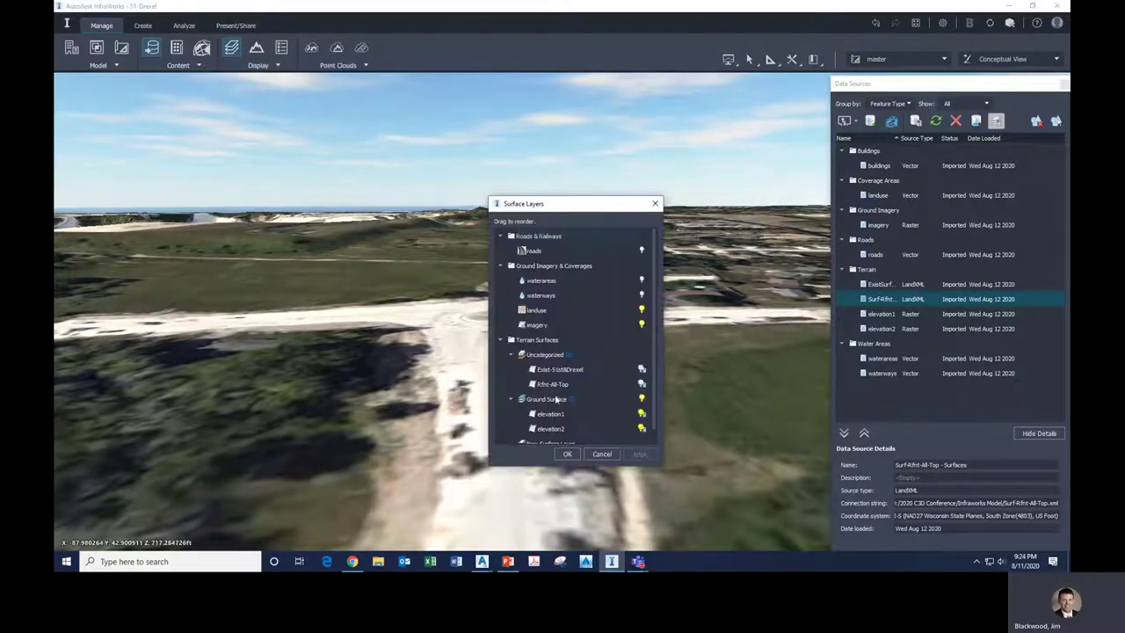
scroll(557, 397, "down", 1)
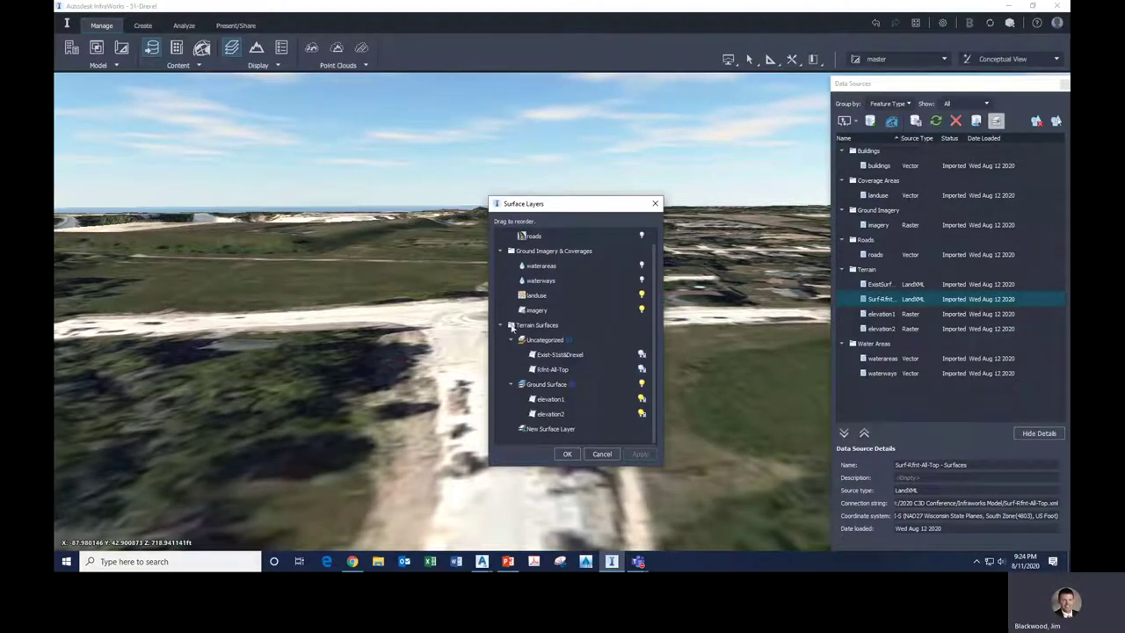
left_click(555, 357)
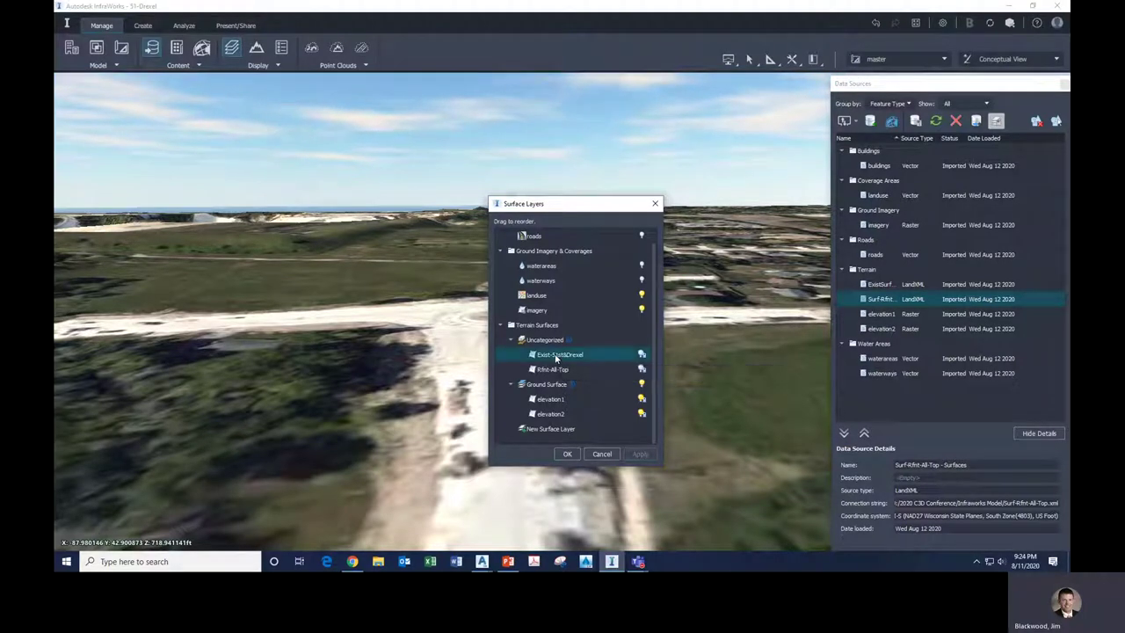
left_click_drag(555, 357, 561, 398)
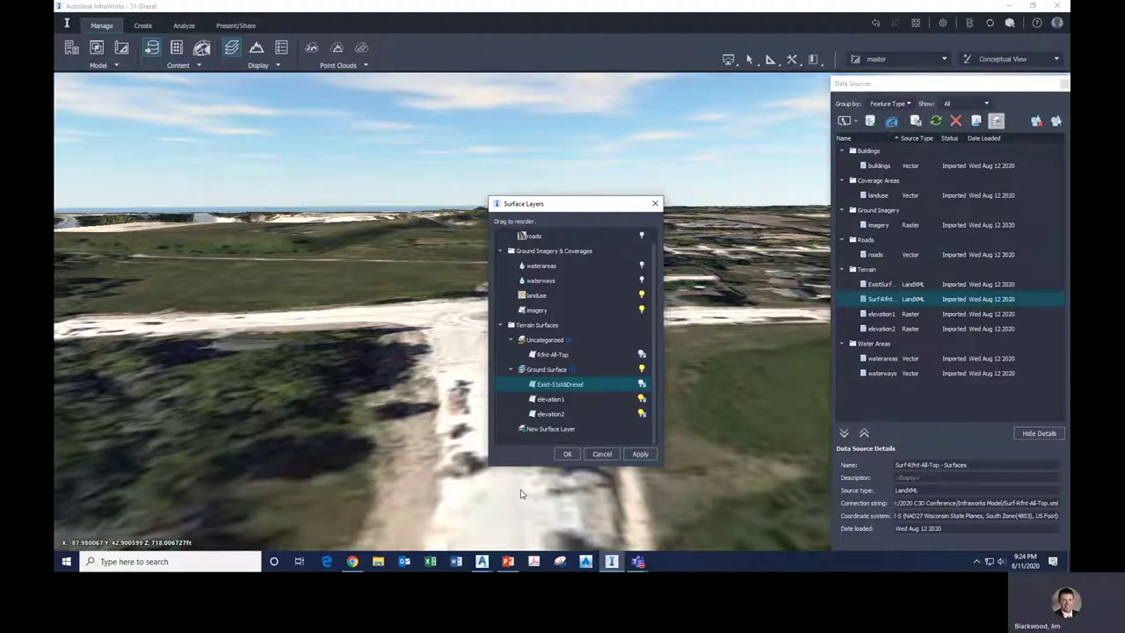
Move Rfnt-All-Top above Exist-51st&Drexel in the Ground Surface layer, turn both surfaces on and apply the changes.
left_click(549, 355)
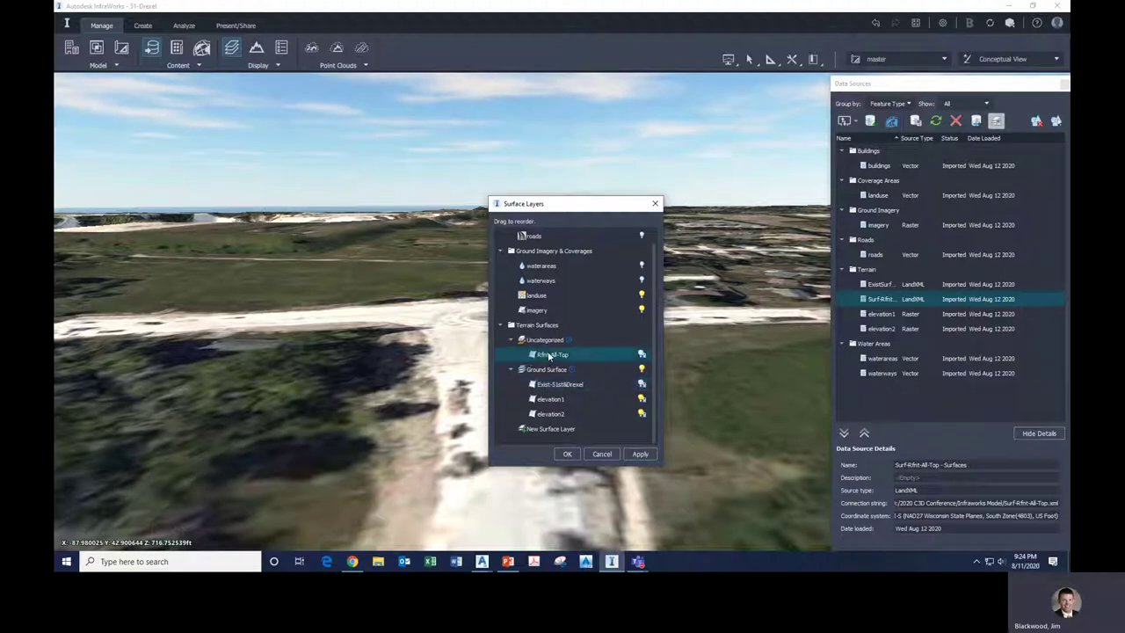
left_click_drag(549, 355, 547, 384)
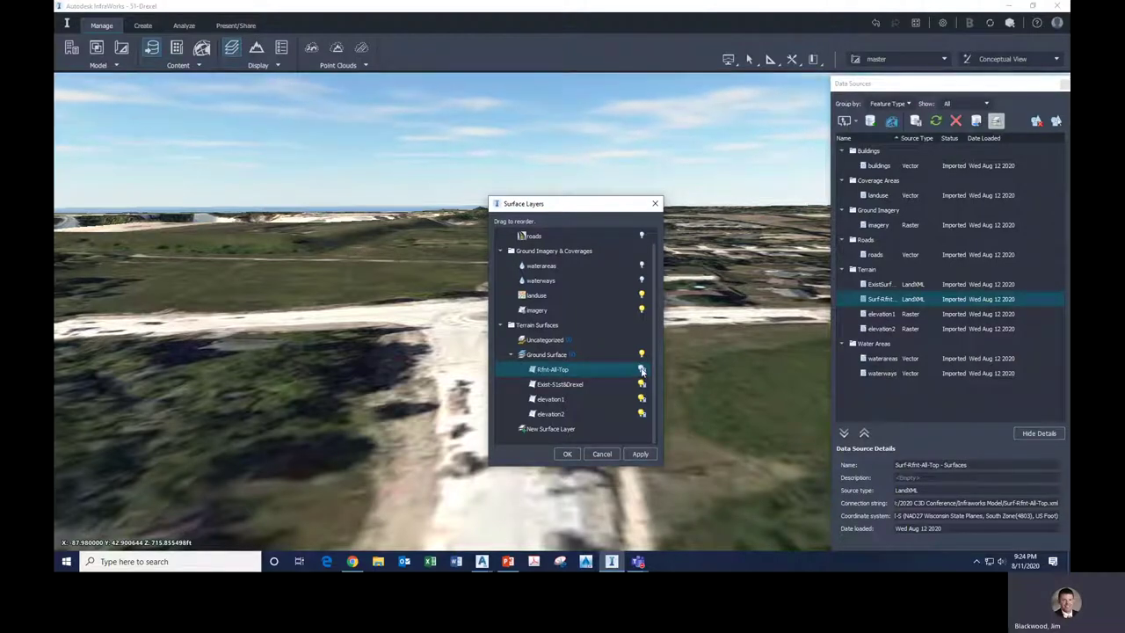
left_click(635, 455)
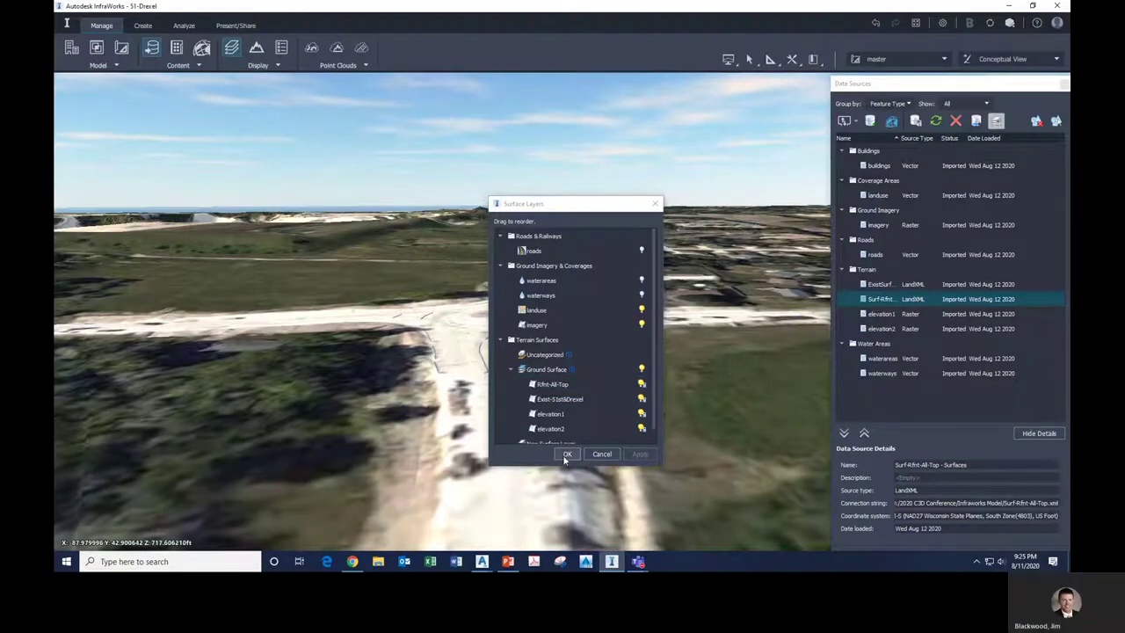
left_click(565, 455)
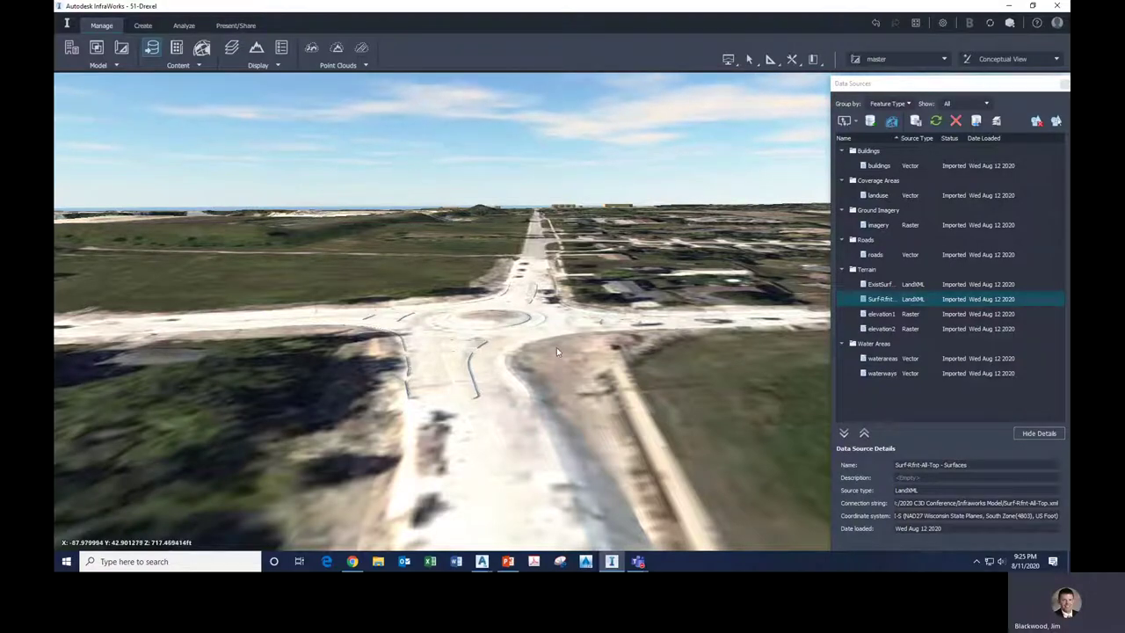
Switch to Areas.dwg in Civil 3D and examine the roundabout's area outlines.
middle_click_drag(556, 351, 558, 384, "shift")
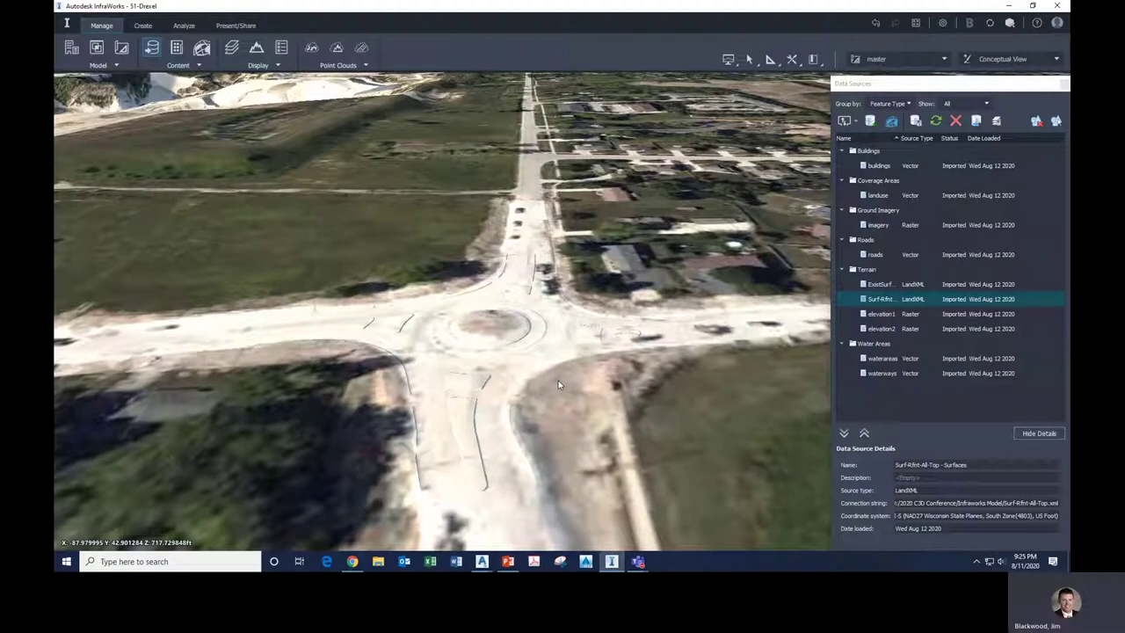
left_click(480, 562)
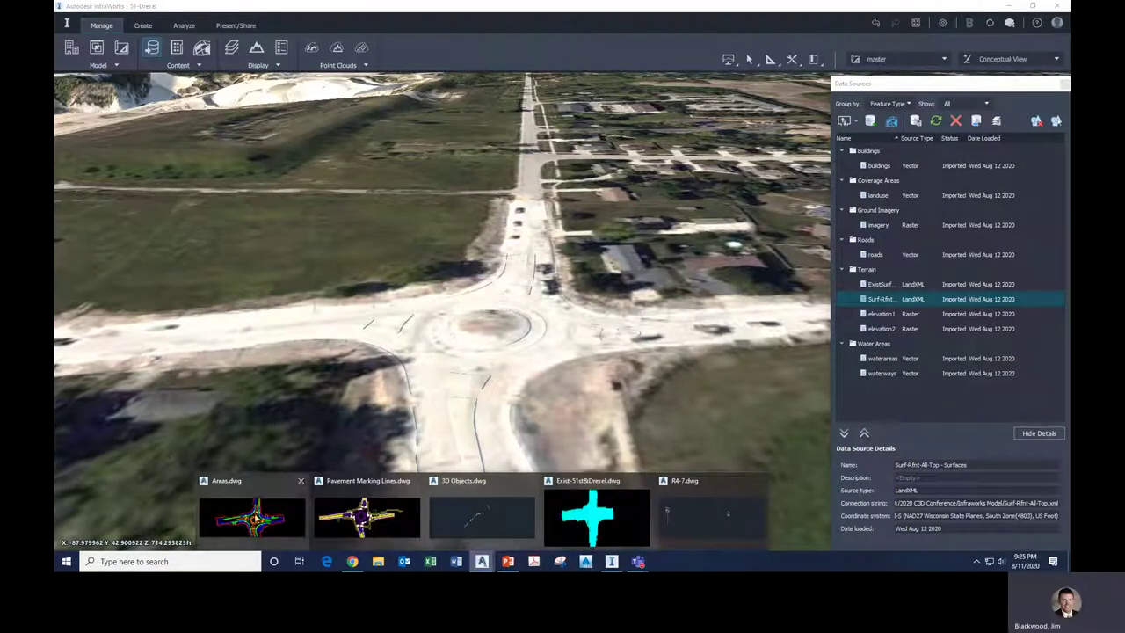
left_click(253, 516)
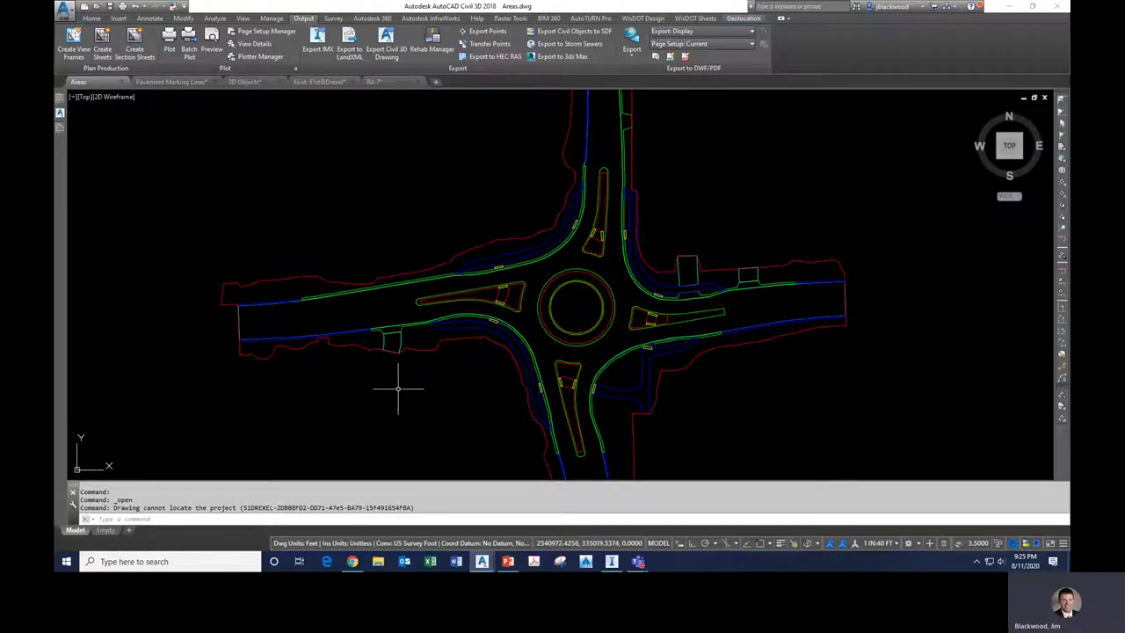
scroll(399, 388, "down", 3)
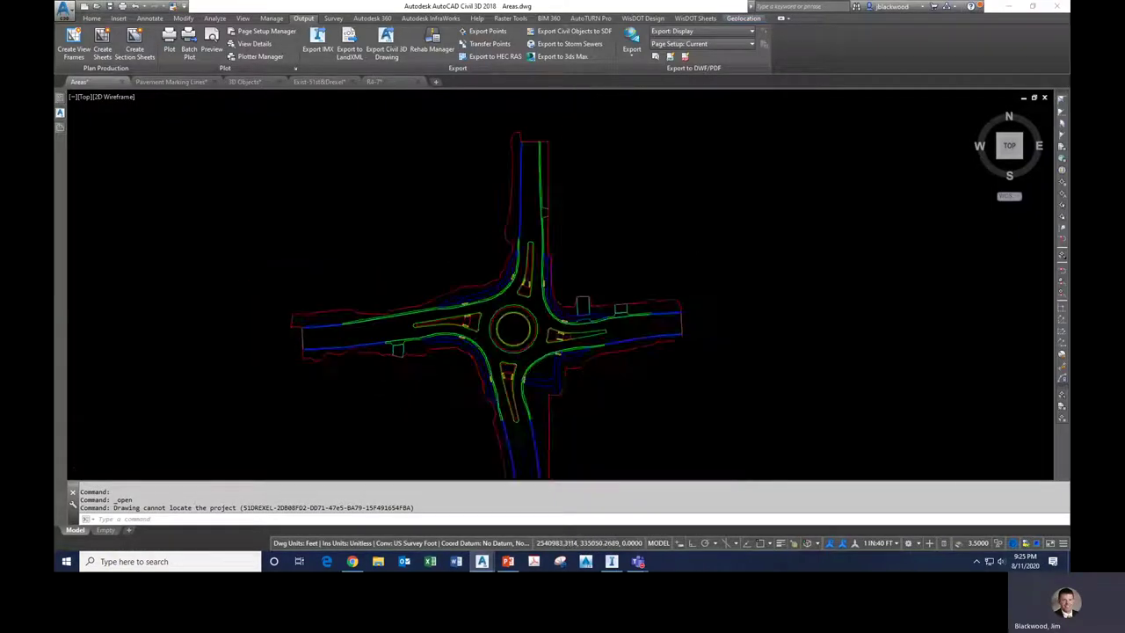
scroll(438, 359, "up", 3)
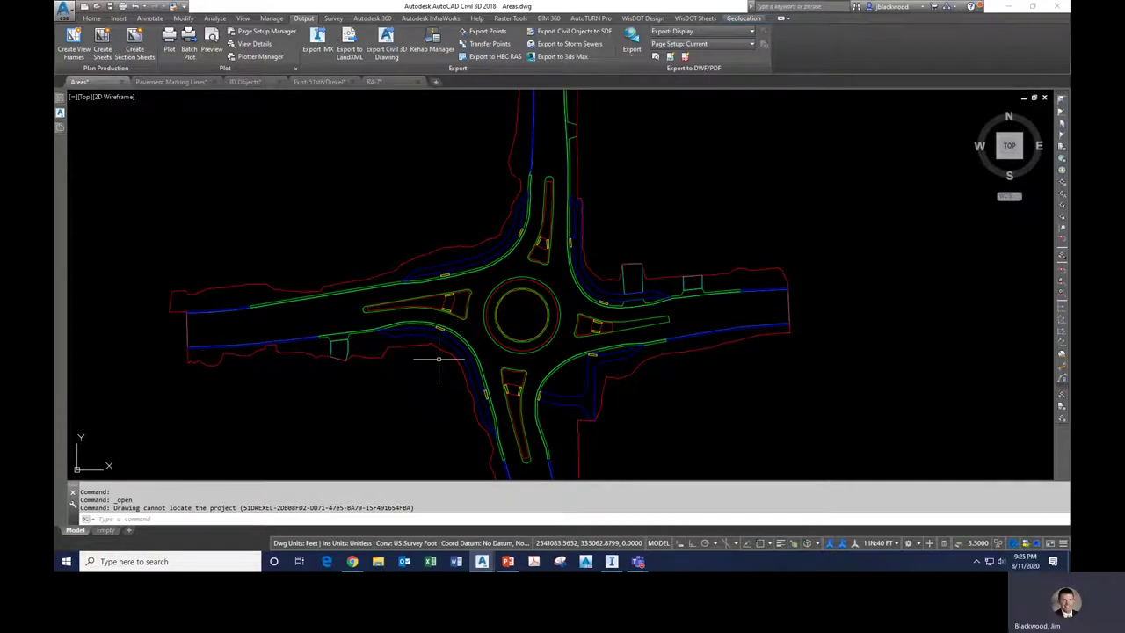
Reload the unloaded Pavt-51Drexel external reference so the pavement linework shows behind the area outlines.
type("xr")
key("Return")
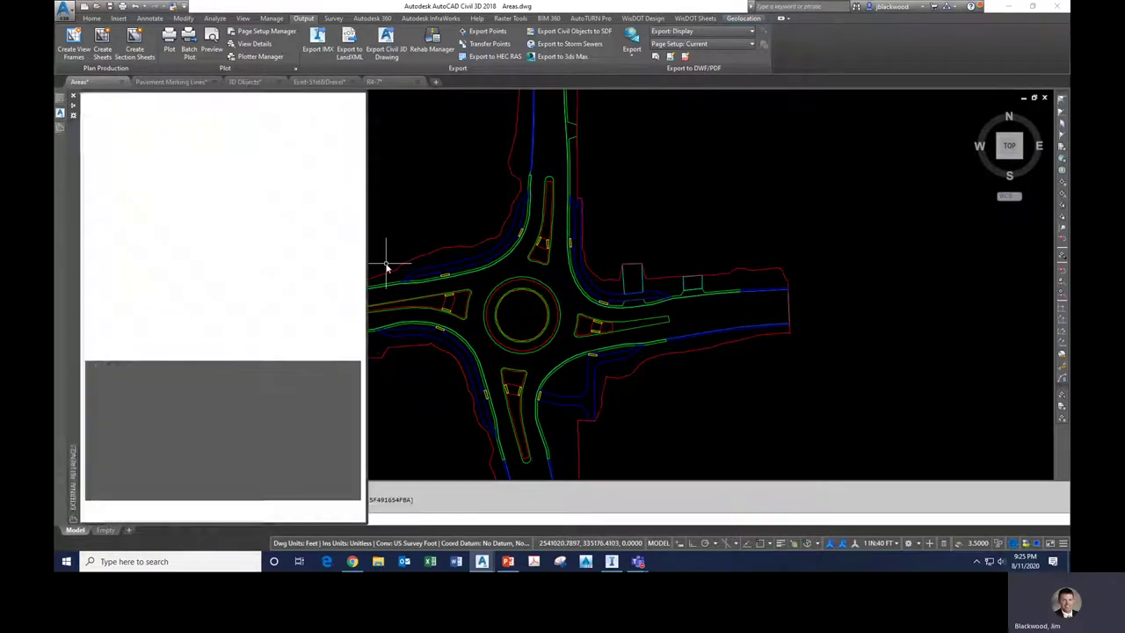
right_click(113, 155)
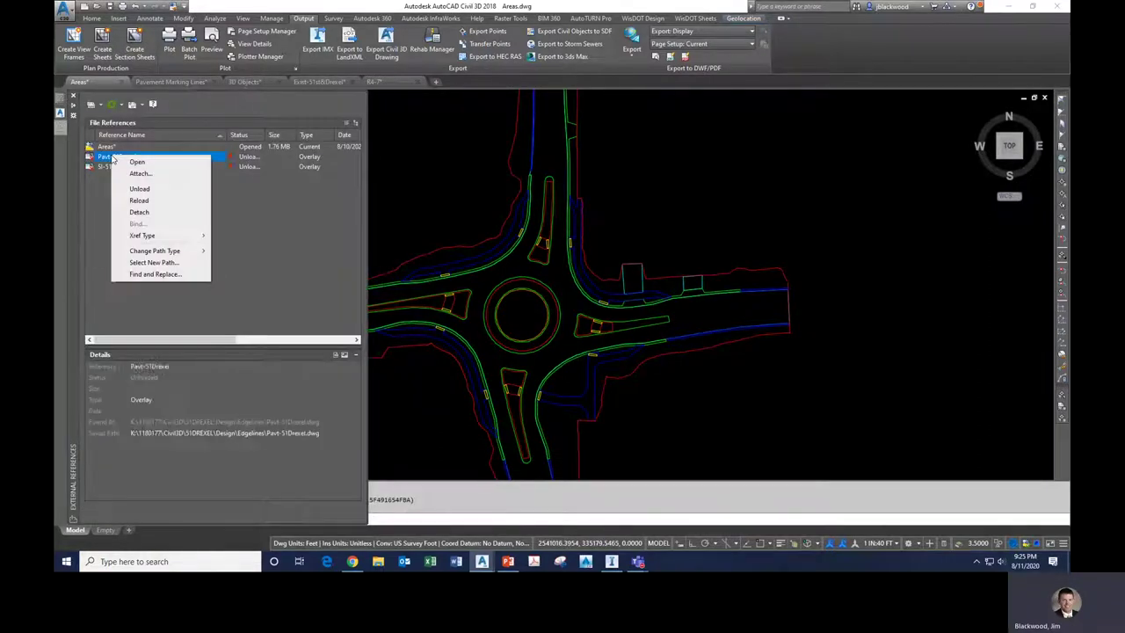
left_click(132, 199)
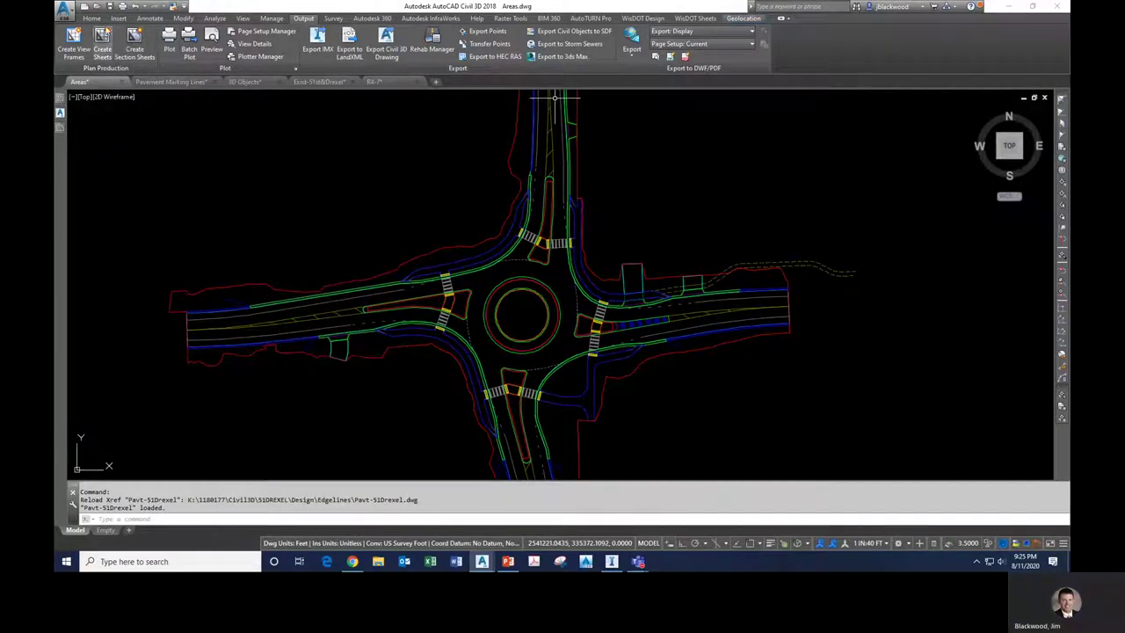
Isolate the GRASS layer using the red outer boundary polyline around the roundabout.
left_click(91, 18)
scroll(546, 303, "up", 2)
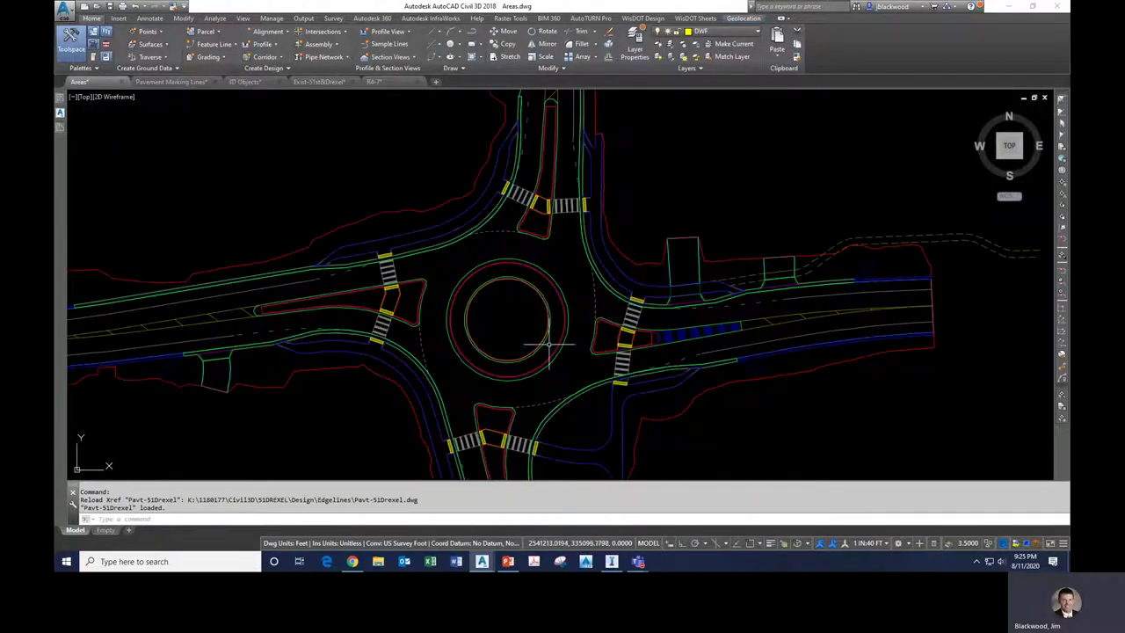
scroll(547, 402, "up", 2)
scroll(549, 397, "down", 2)
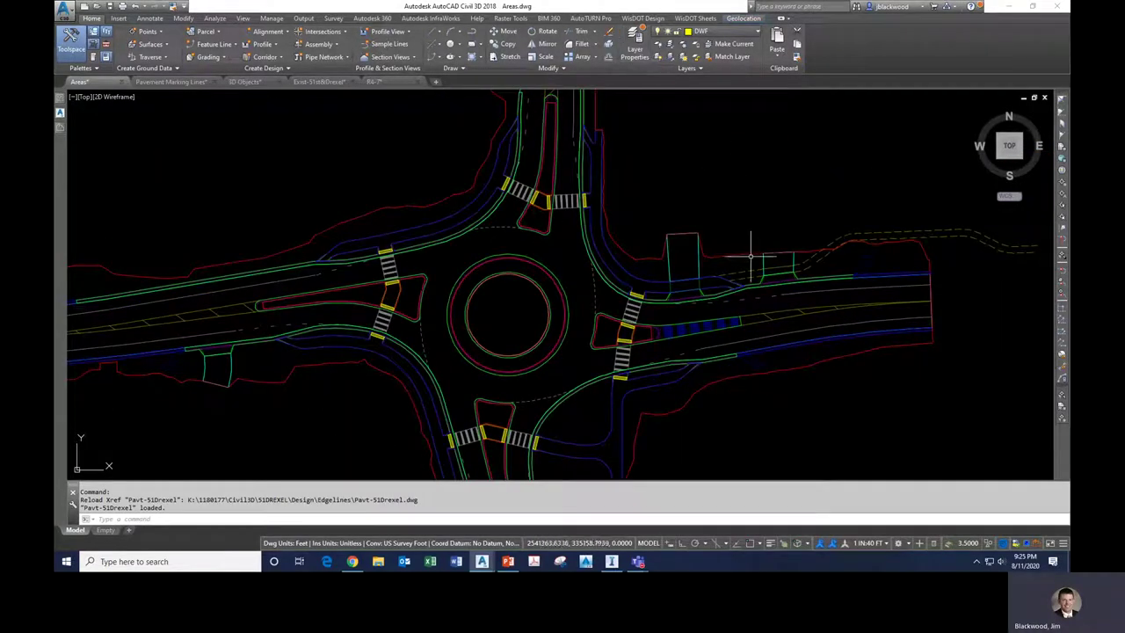
left_click(726, 380)
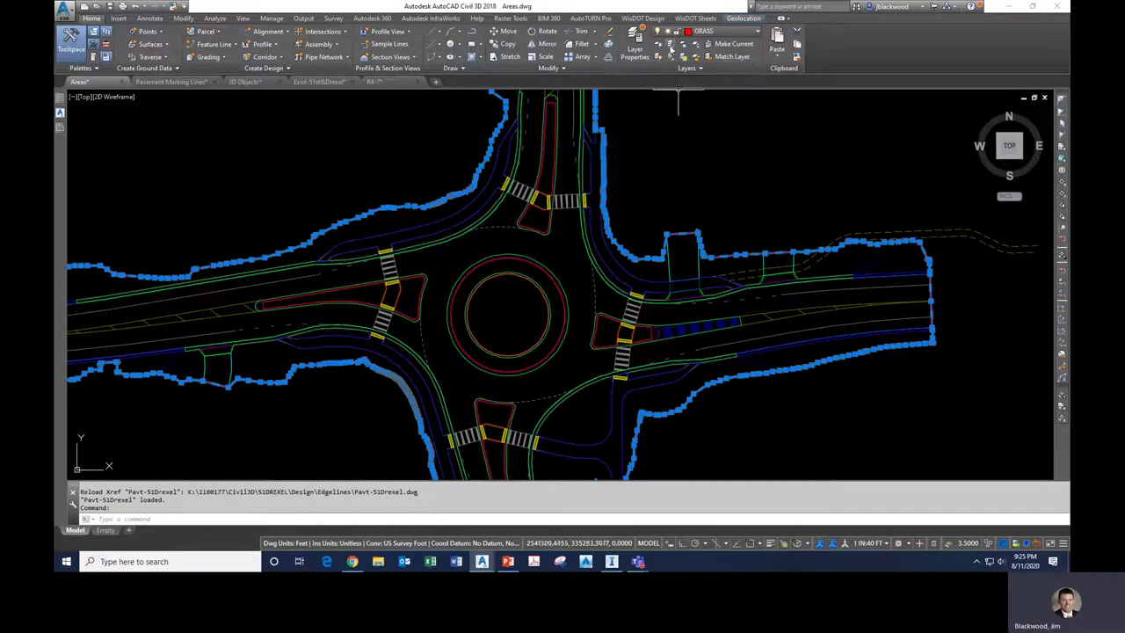
left_click(670, 49)
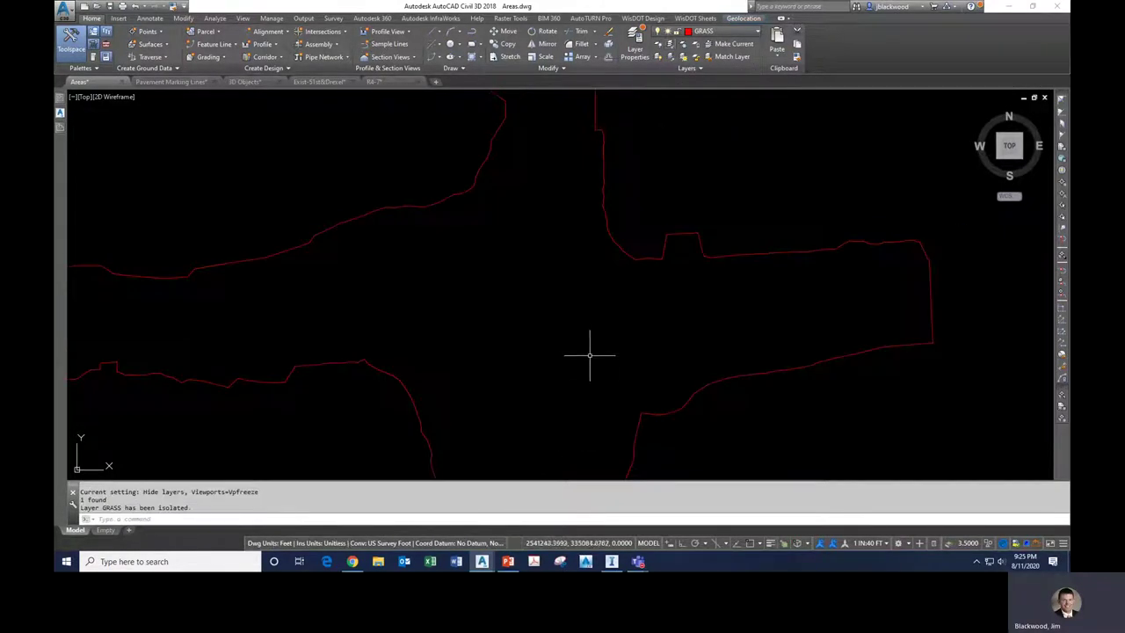
left_click(59, 132)
right_click(102, 167)
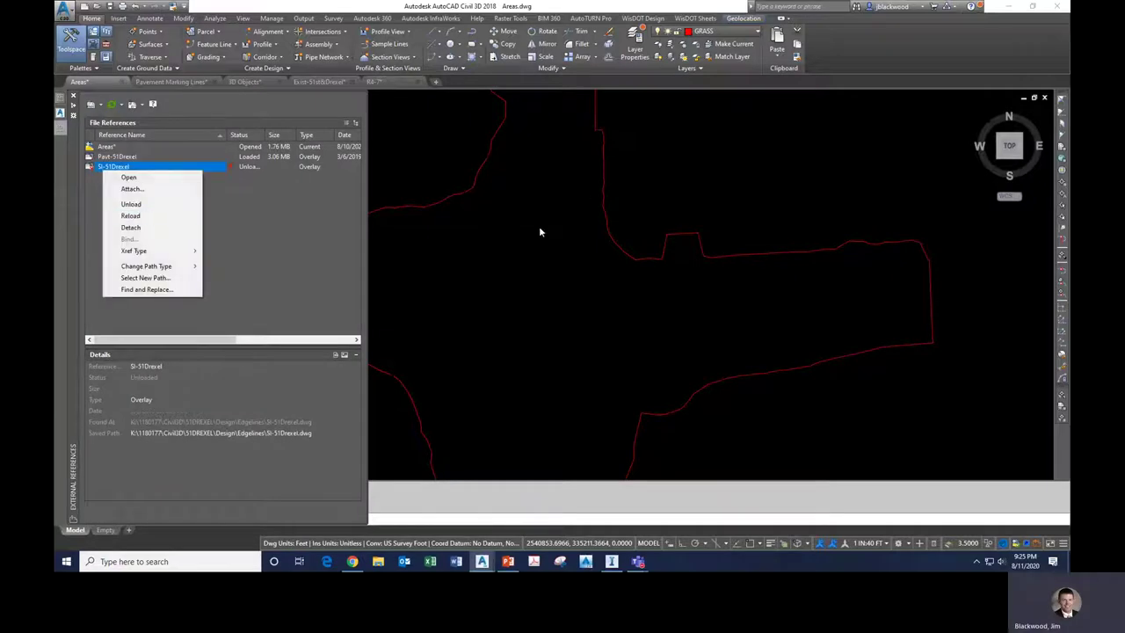
left_click(658, 319)
Examine the full extents of the closed grass boundary and restore the hidden layers.
scroll(691, 304, "down", 3)
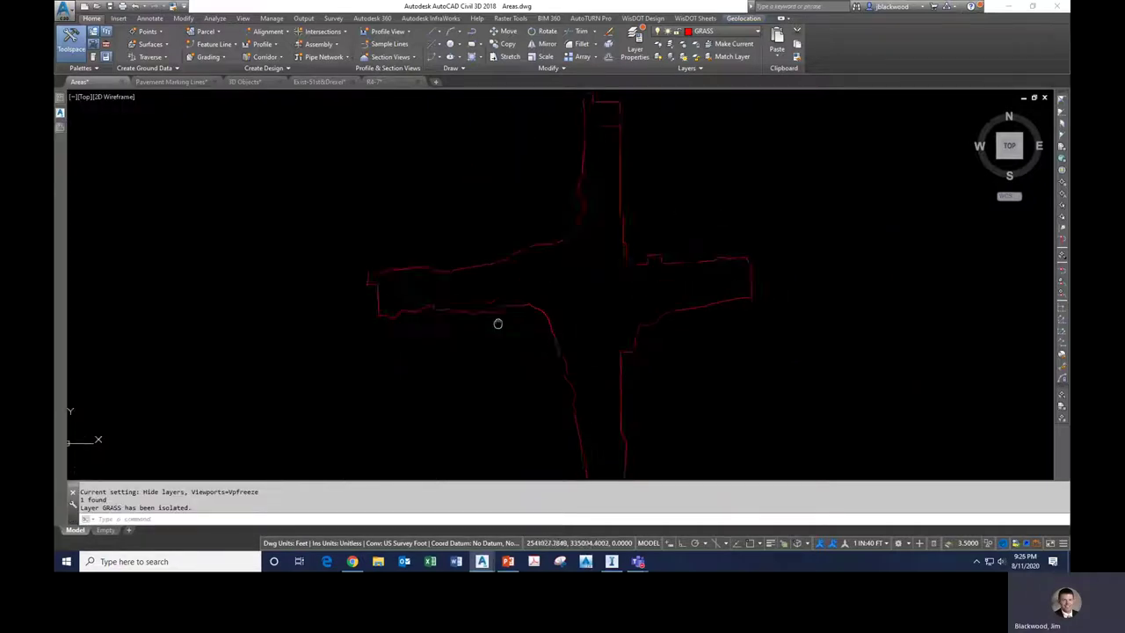
middle_click_drag(498, 323, 478, 299)
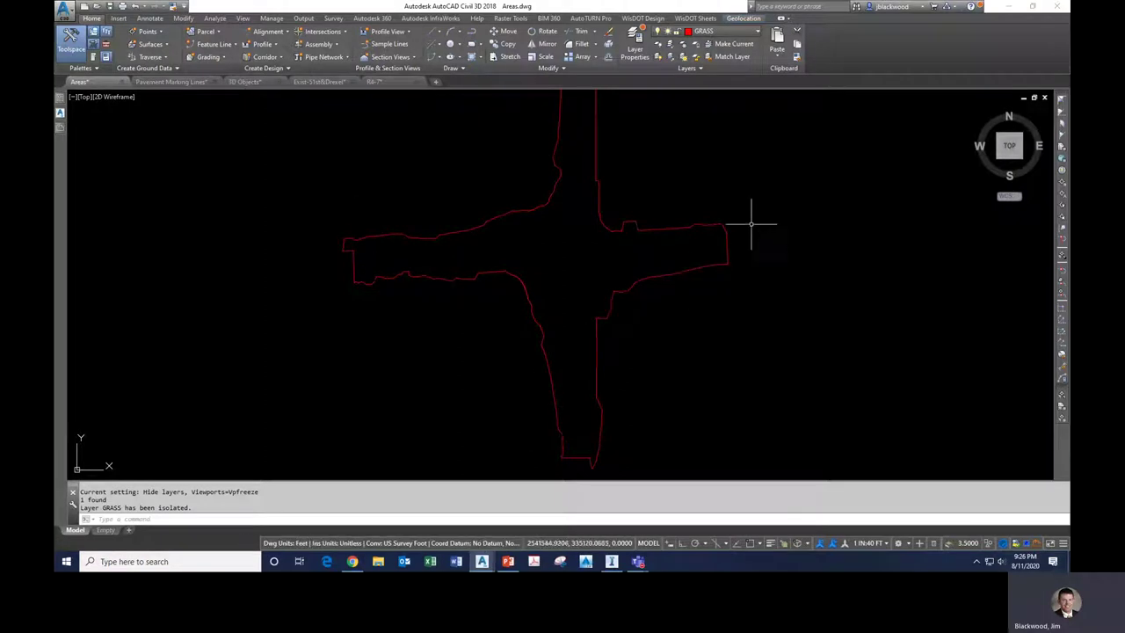
middle_click(624, 251)
middle_click(624, 251)
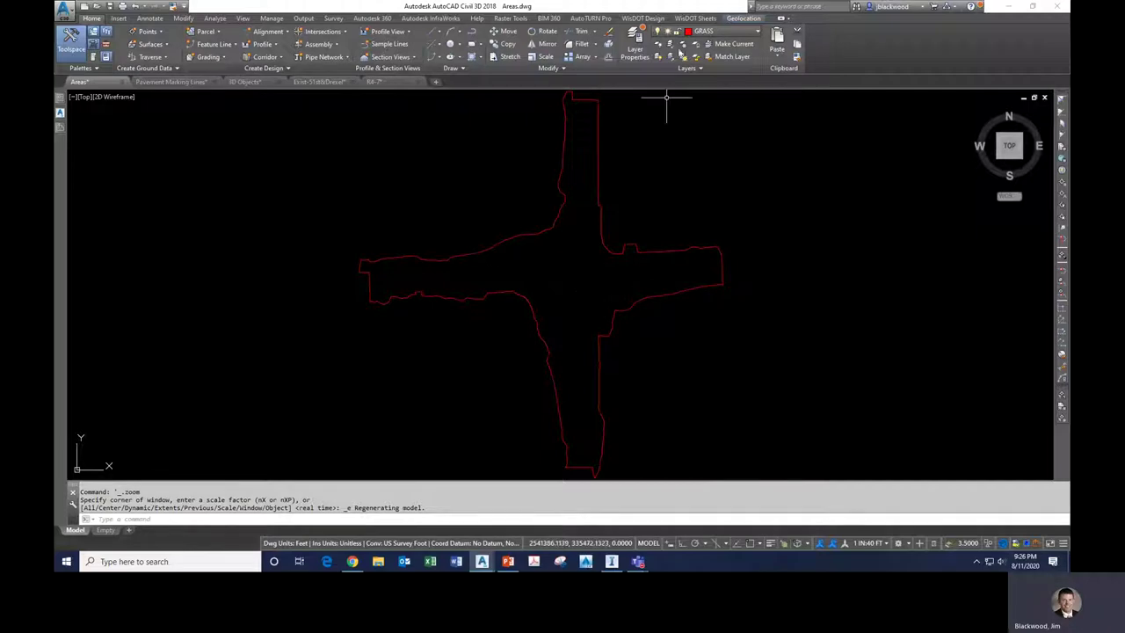
left_click(671, 56)
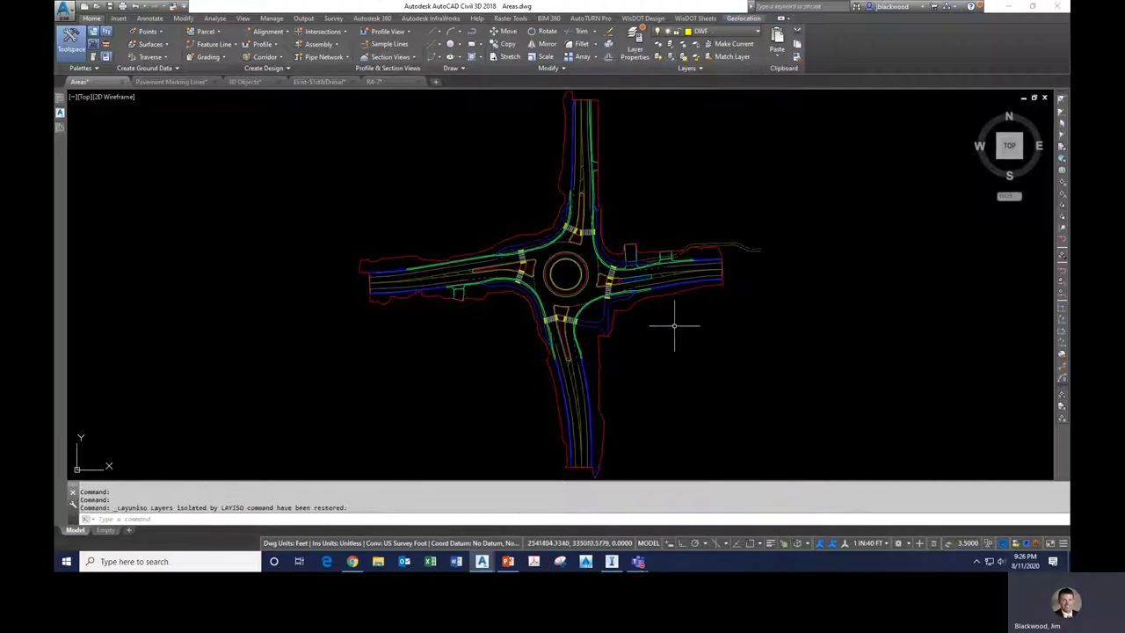
Isolate the ASPH AREAS layer using the roadway edge polyline on the west leg.
scroll(615, 264, "up", 2)
scroll(319, 314, "up", 4)
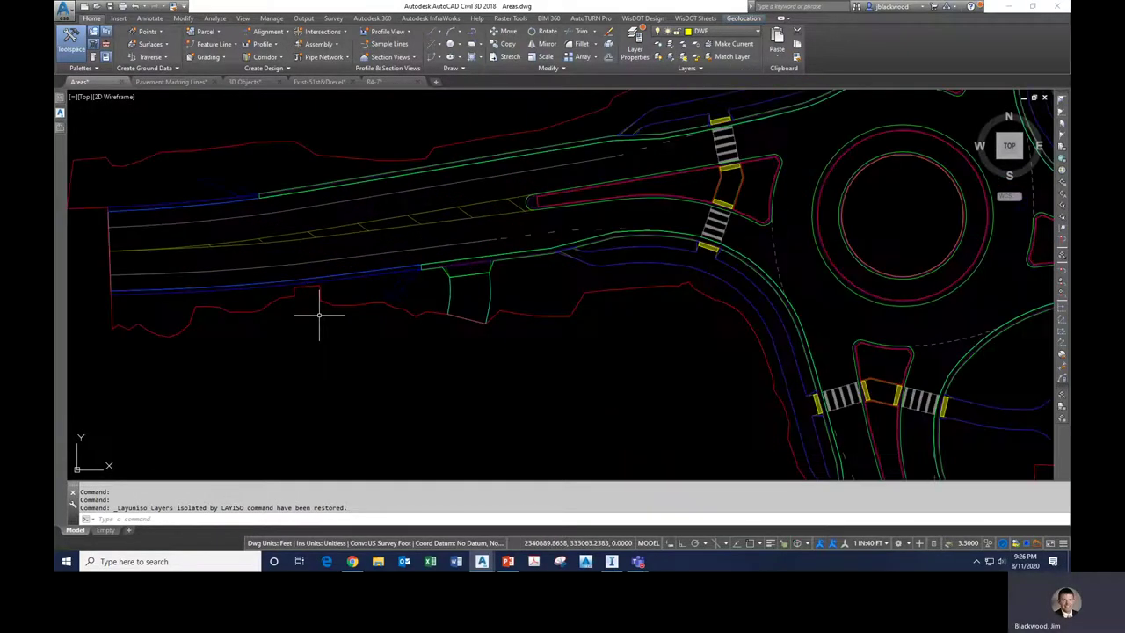
left_click(158, 208)
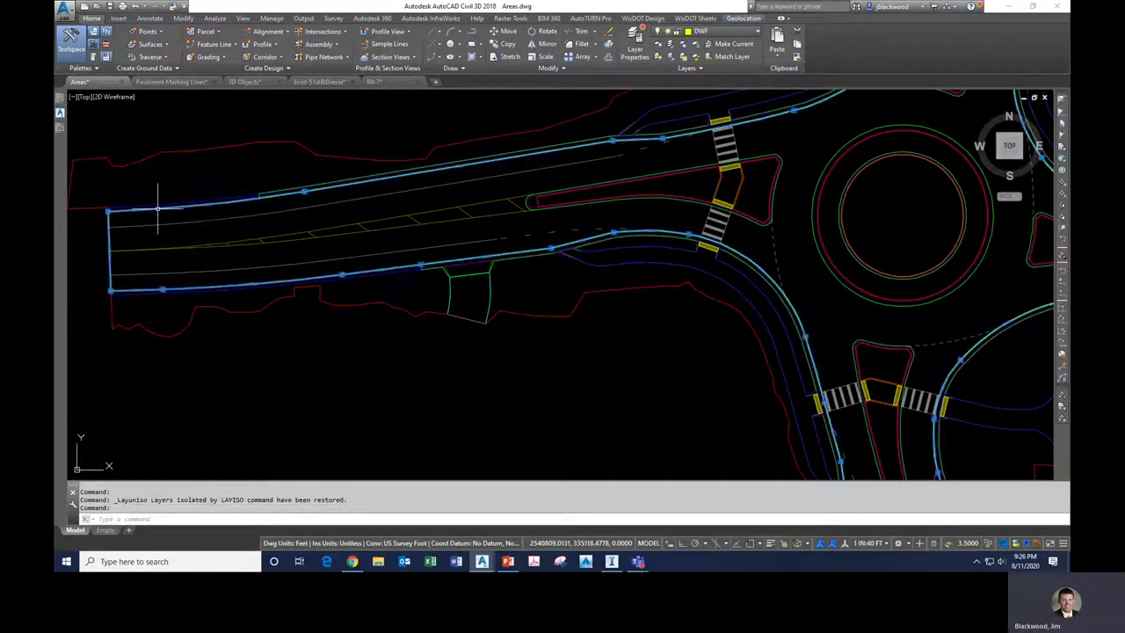
left_click(668, 43)
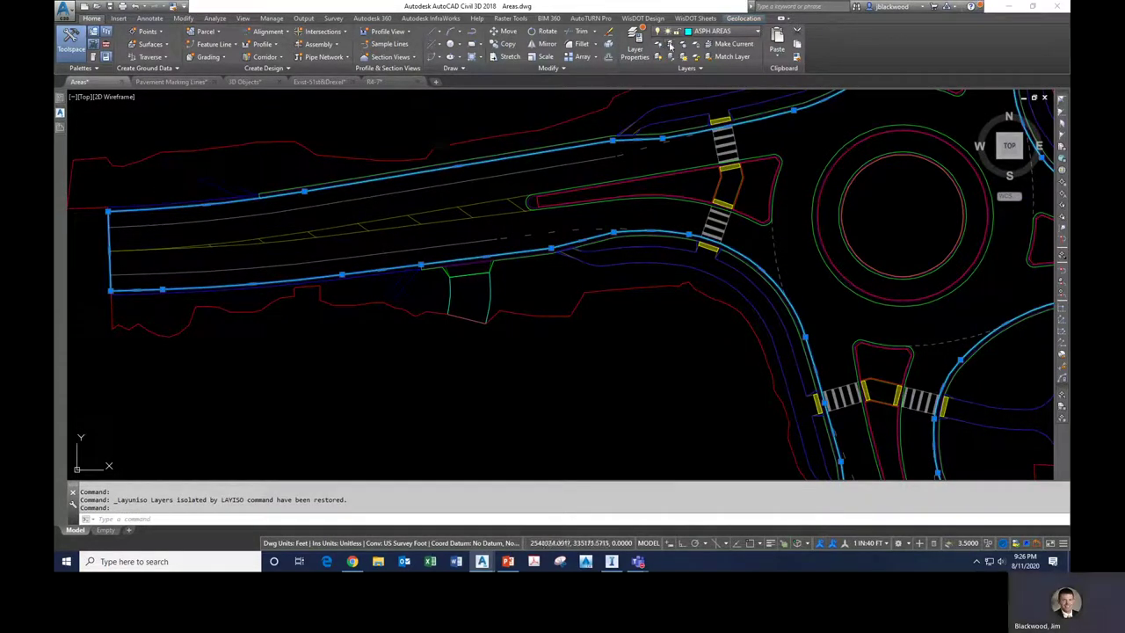
Examine the asphalt outlines of all four legs and the driveways, and restore the hidden layers.
scroll(485, 225, "down", 5)
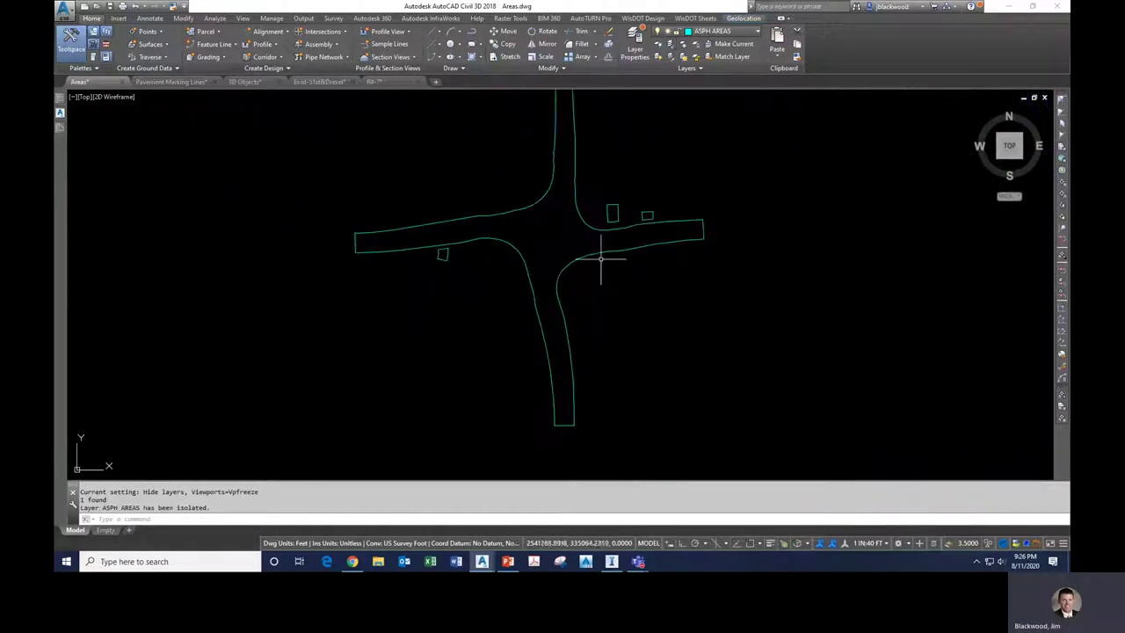
scroll(603, 252, "up", 4)
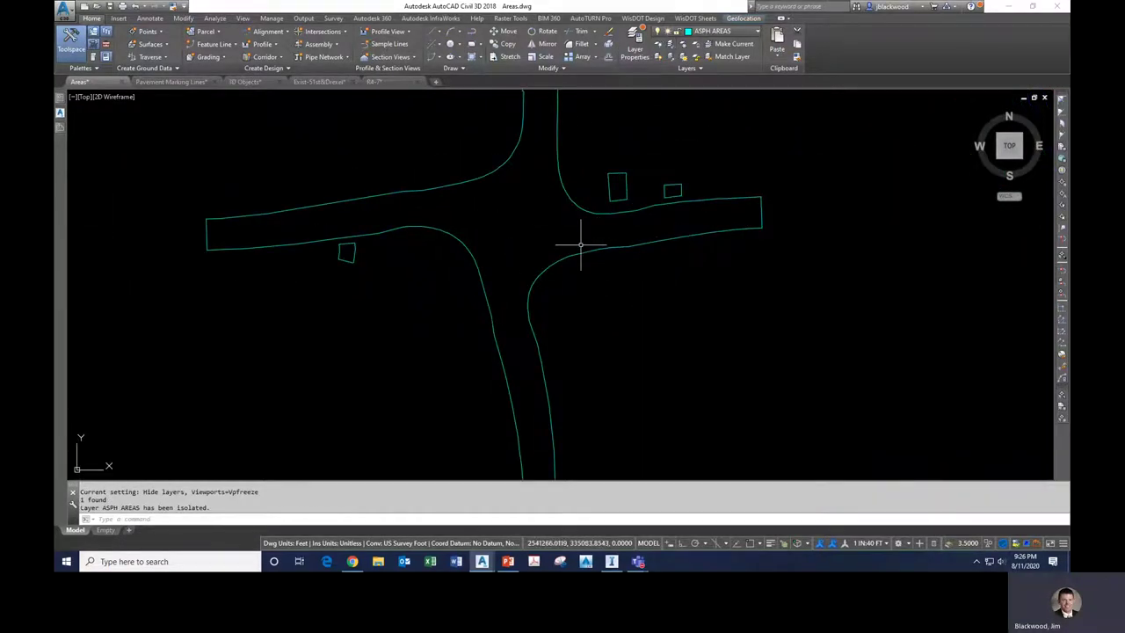
scroll(562, 255, "down", 2)
scroll(535, 251, "down", 3)
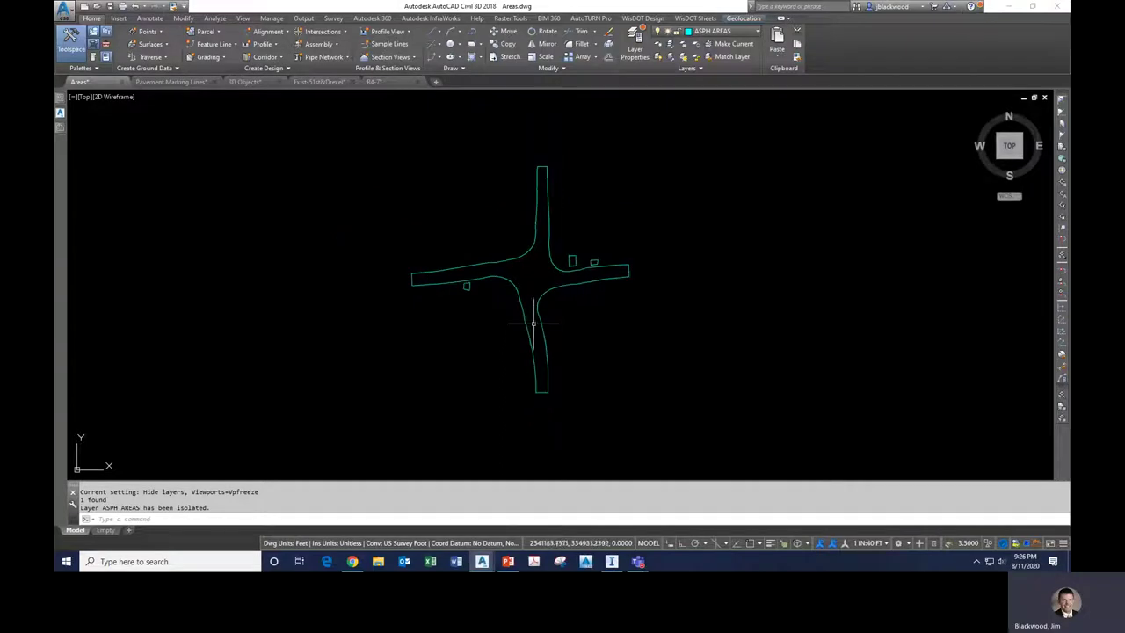
scroll(533, 322, "up", 2)
middle_click_drag(548, 391, 547, 427)
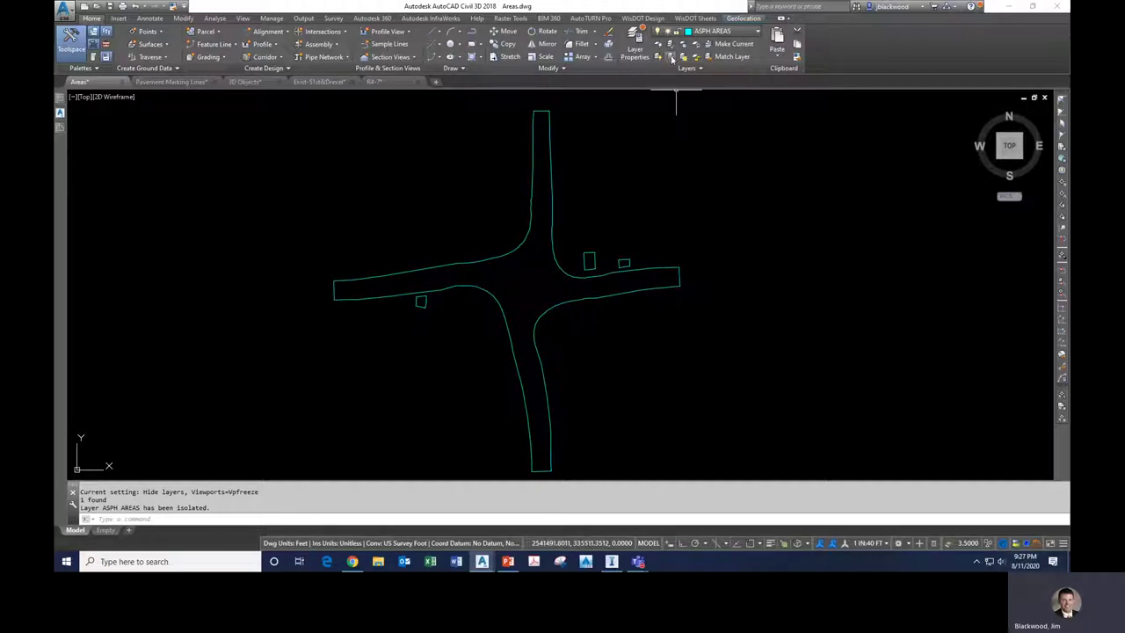
left_click(671, 59)
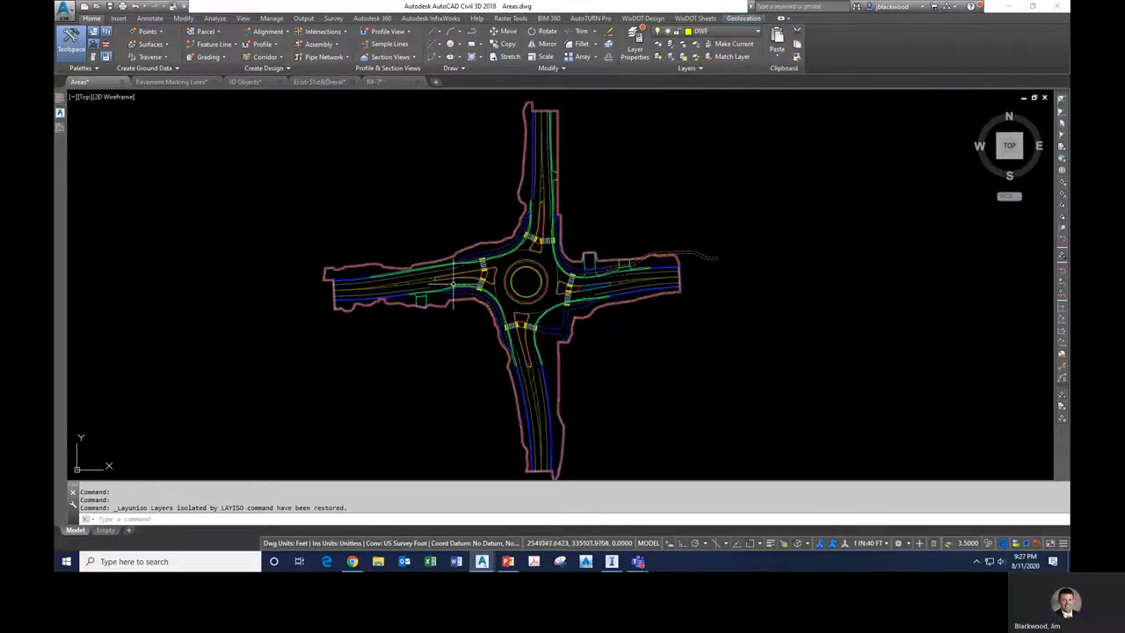
Isolate the CONC AREAS layer using the curb and gutter outline along the north side of the west leg.
scroll(413, 274, "up", 5)
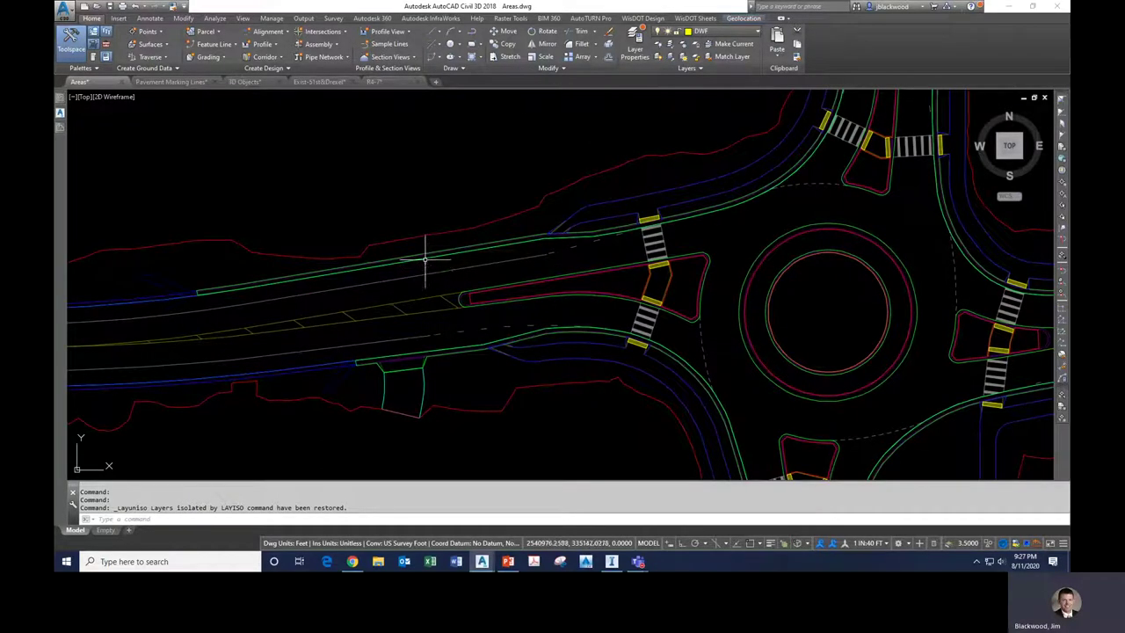
left_click(426, 257)
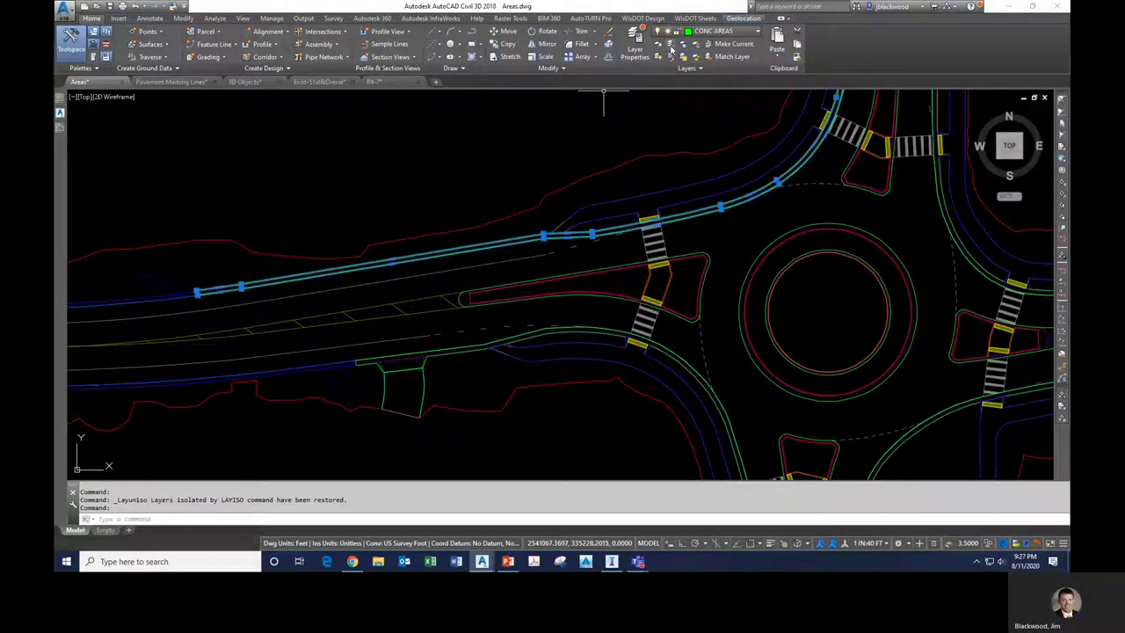
left_click(670, 44)
Examine the concrete curb, splitter island and central circle outlines, and restore the hidden layers.
scroll(447, 321, "down", 3)
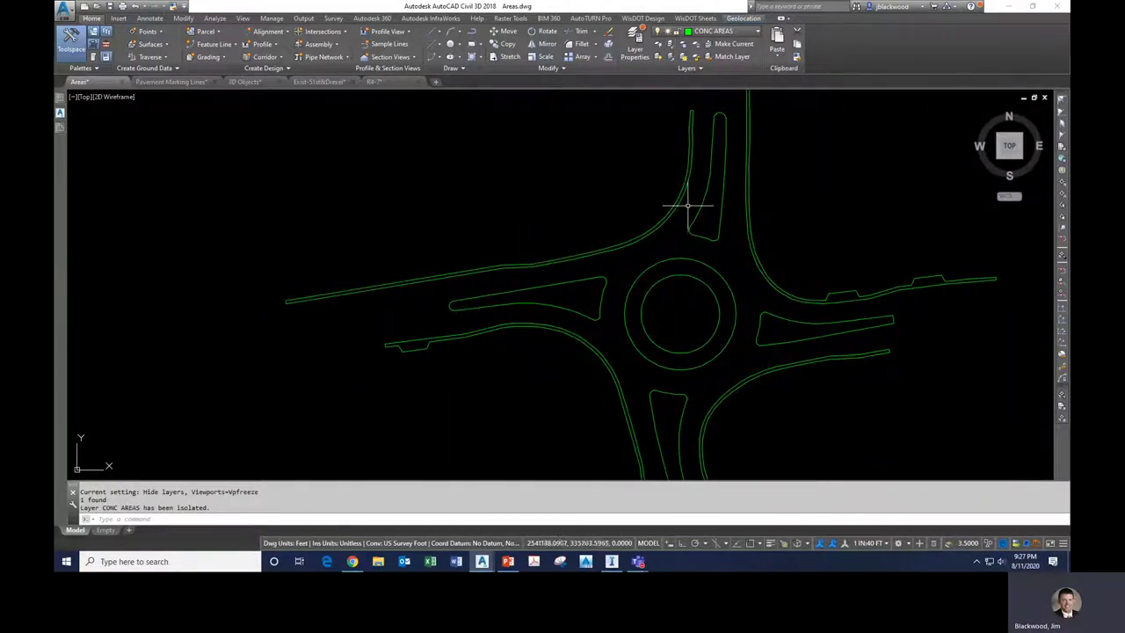
middle_click_drag(659, 277, 605, 246)
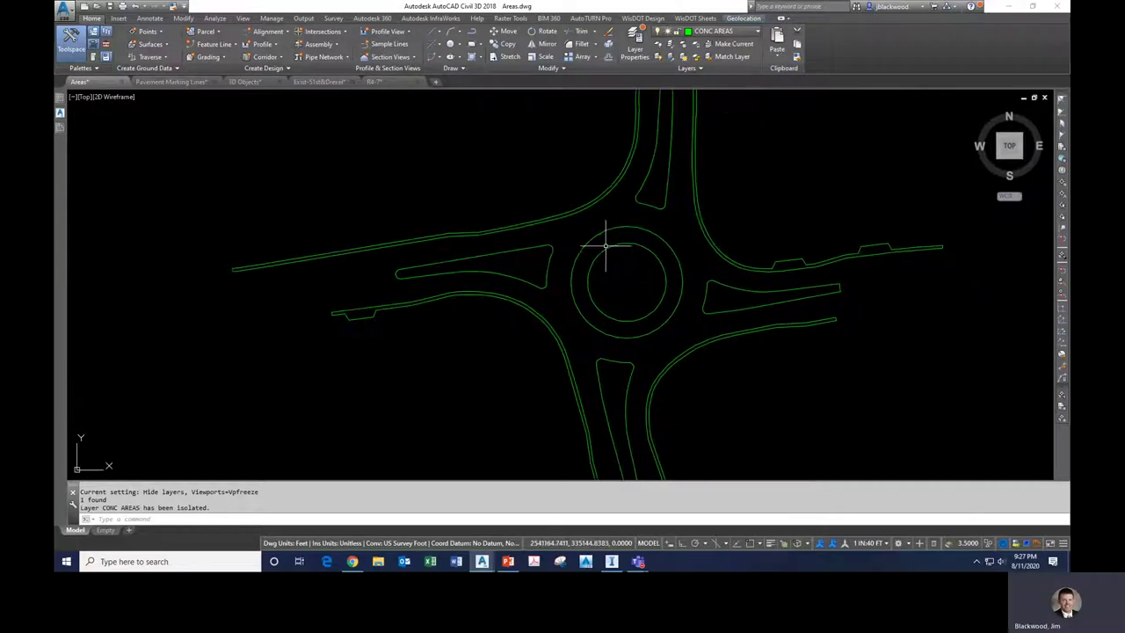
scroll(605, 249, "down", 2)
scroll(627, 372, "up", 3)
scroll(647, 326, "down", 1)
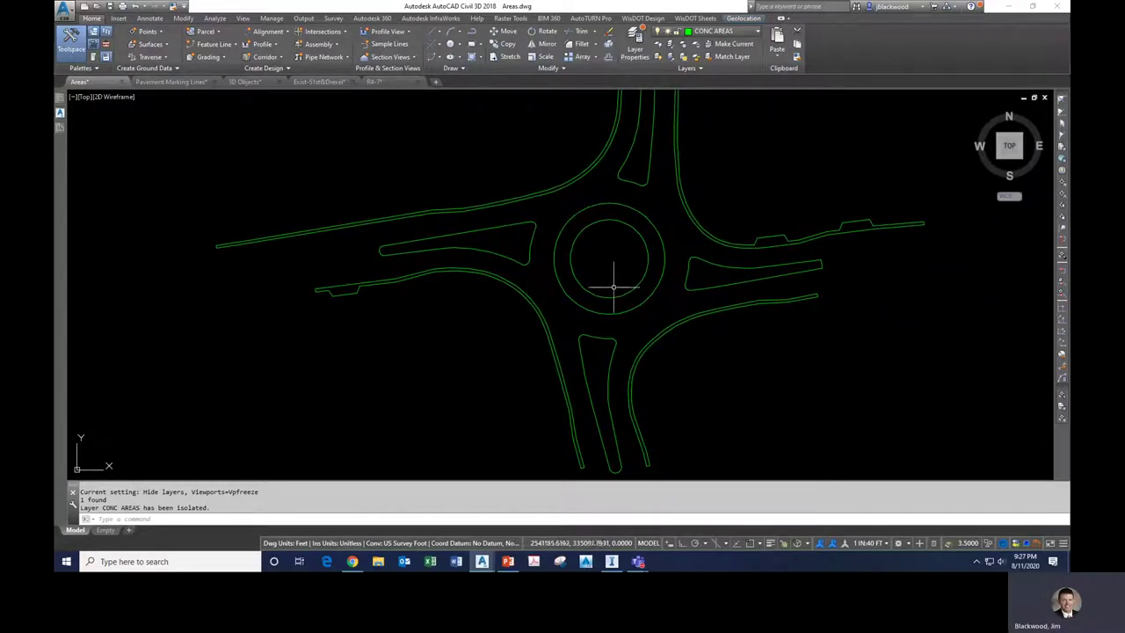
scroll(635, 200, "up", 2)
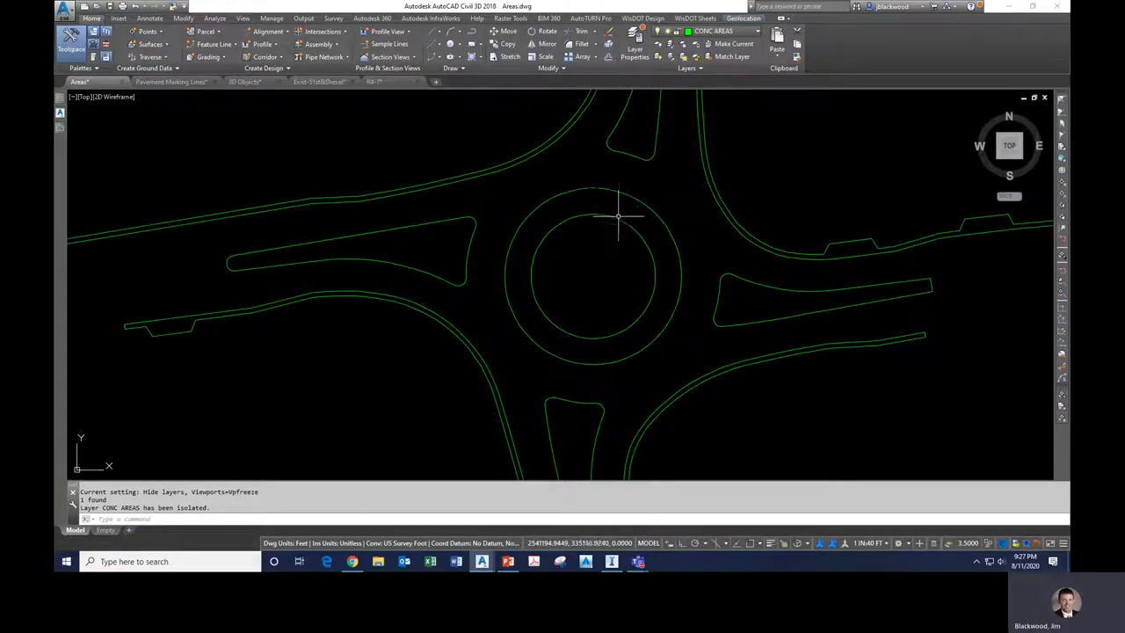
left_click(616, 216)
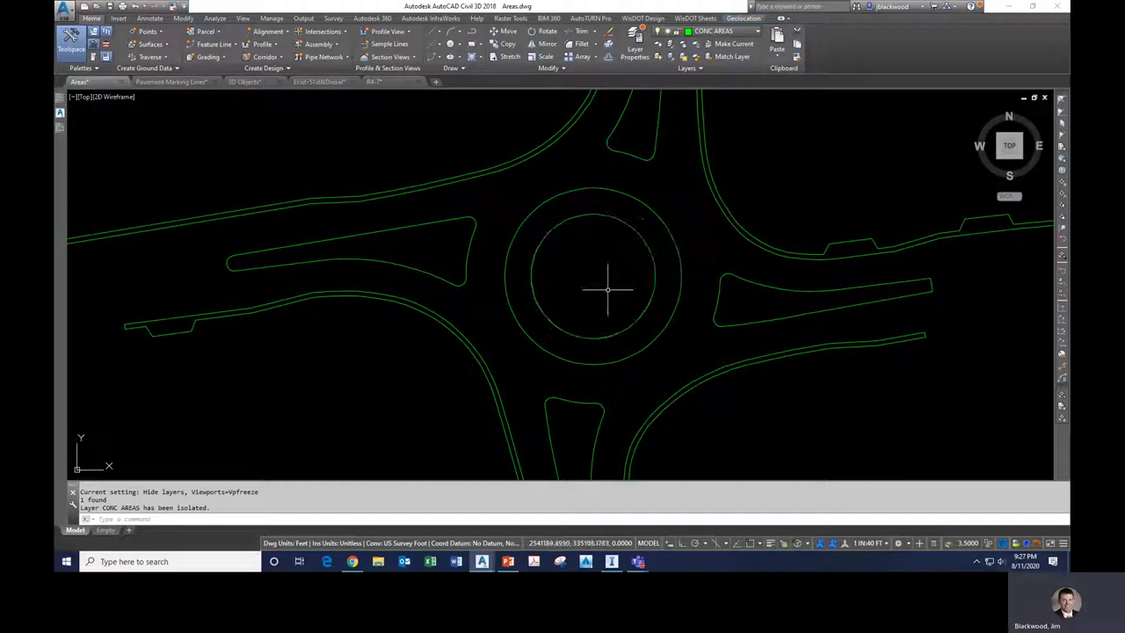
key("Escape")
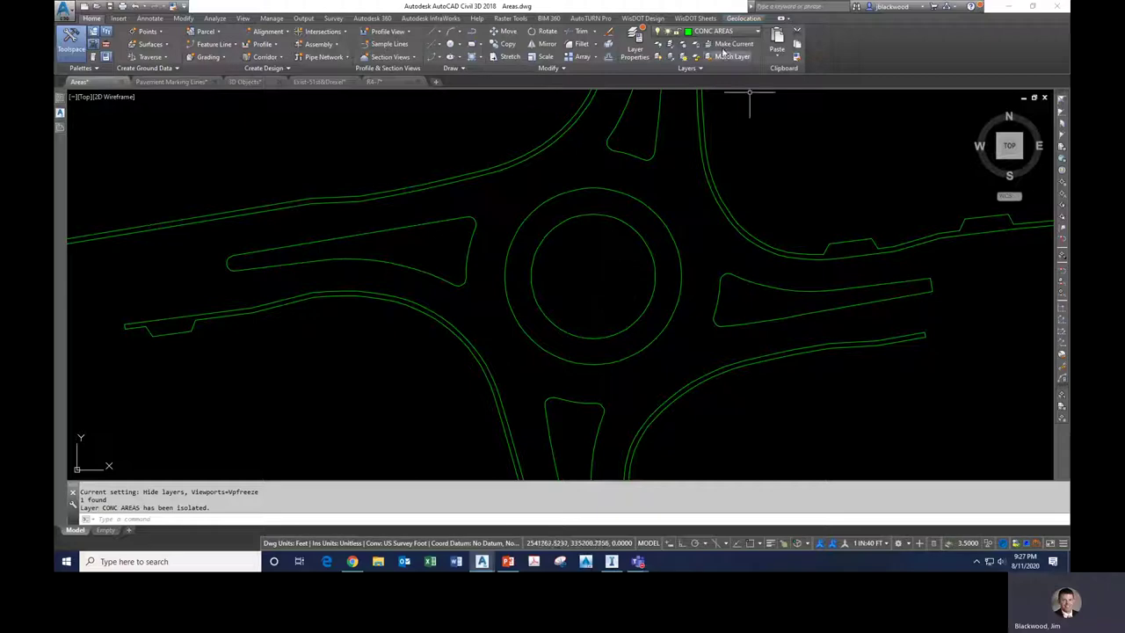
left_click(676, 55)
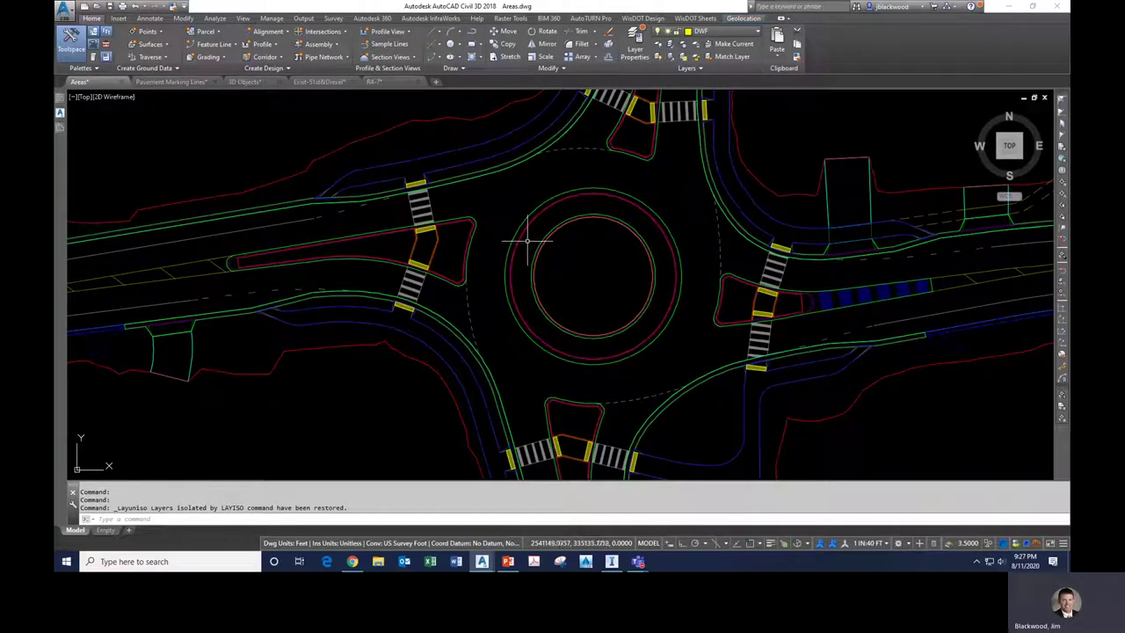
Unload the Pavt-51Drexel external reference so only the area outlines remain in the drawing.
scroll(482, 195, "down", 5)
scroll(520, 227, "up", 3)
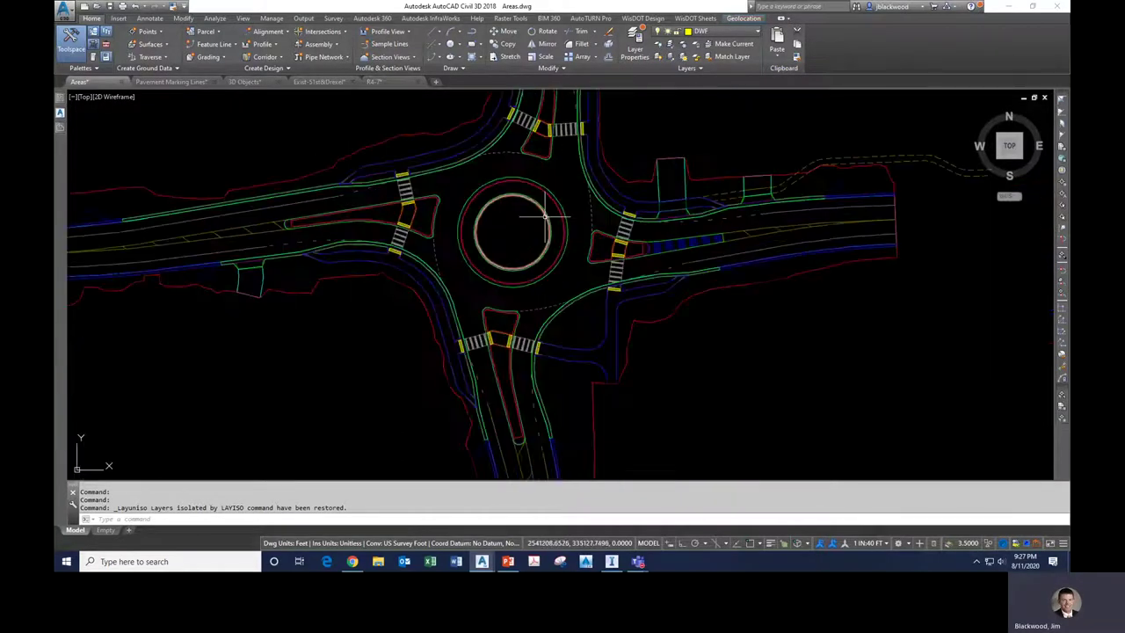
middle_click_drag(559, 307, 576, 343)
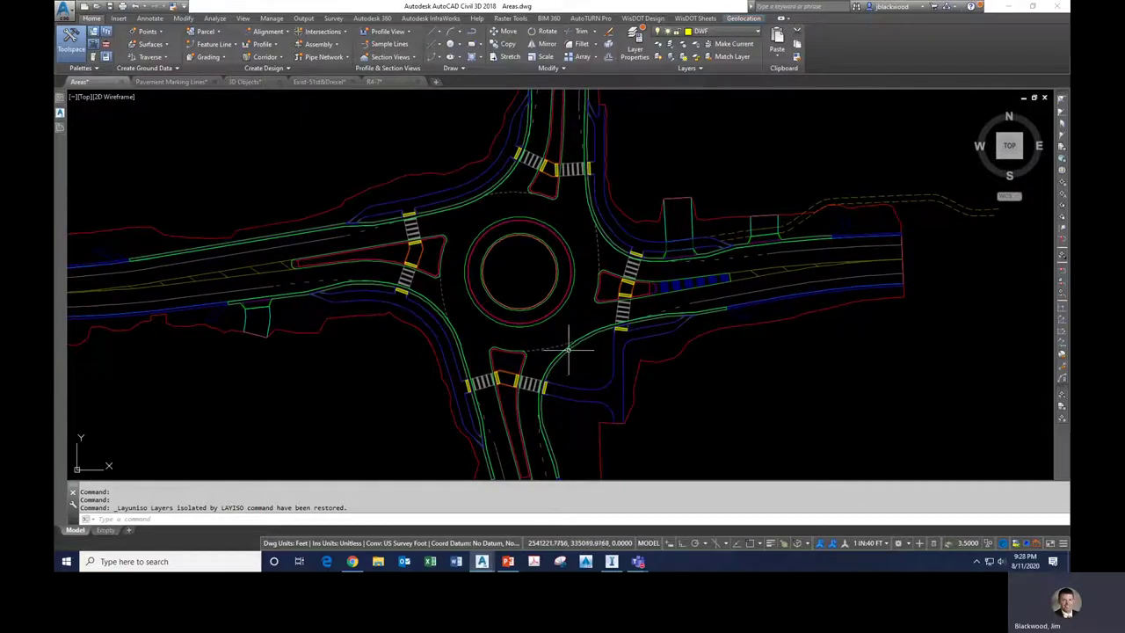
mouse_move(575, 342)
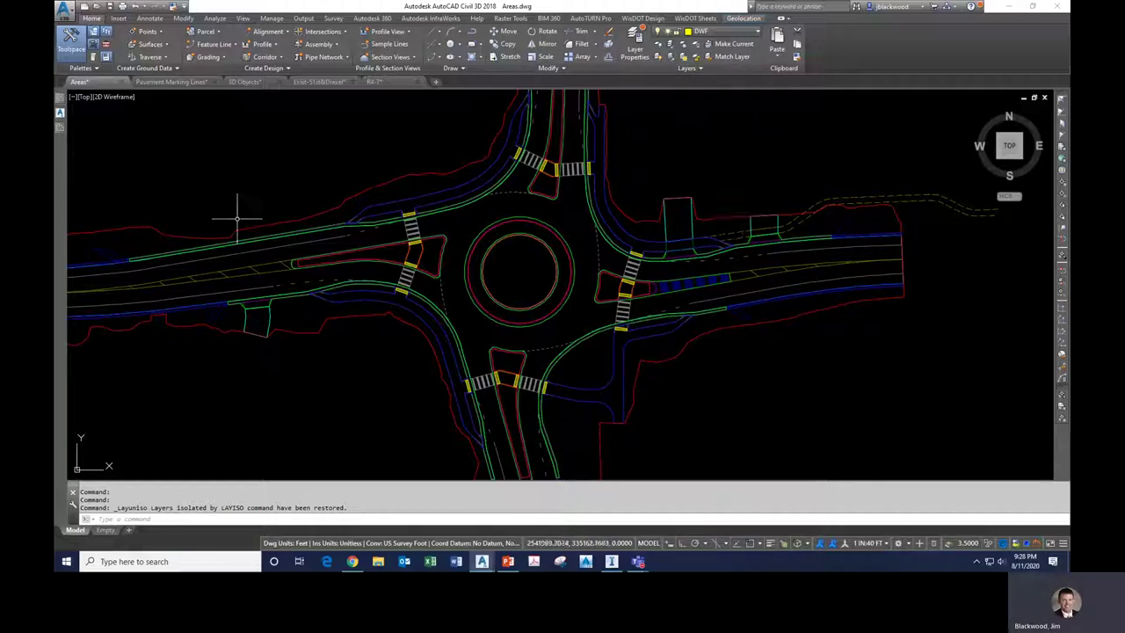
mouse_move(60, 128)
right_click(148, 157)
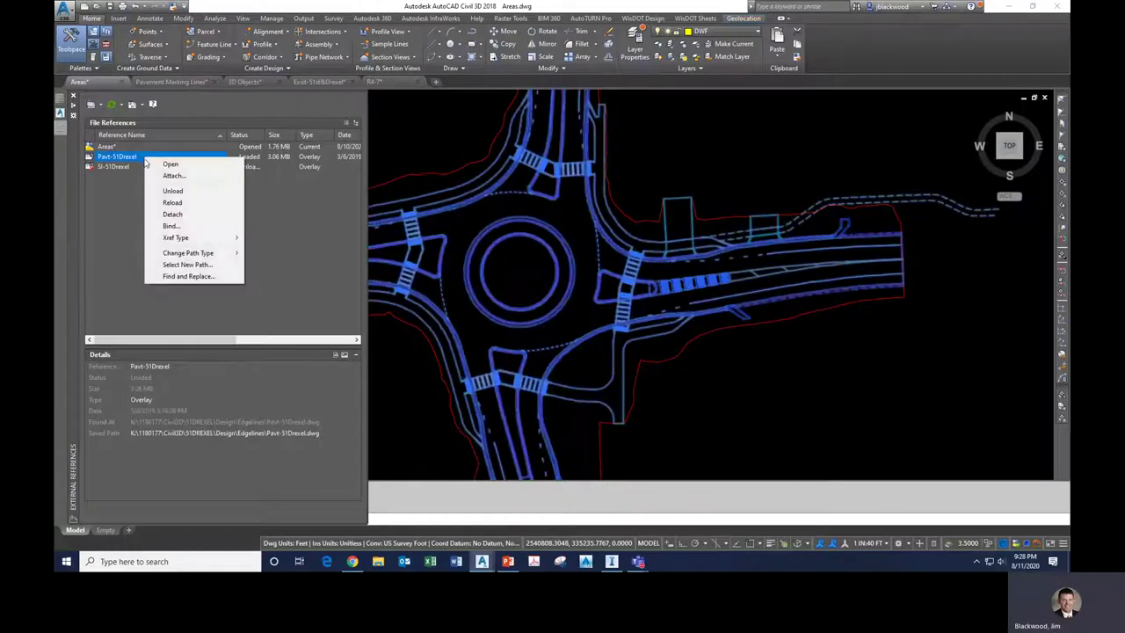
left_click(176, 188)
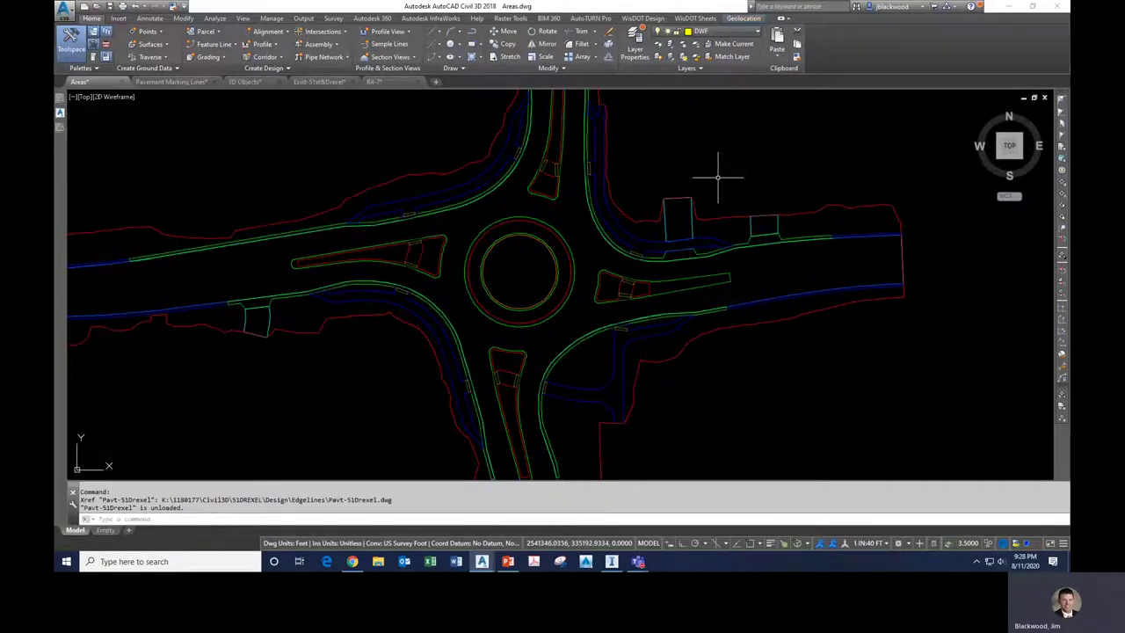
Isolate the GRASS layer using the outer slope intercept outline so only the full project boundary is displayed.
left_click(796, 213)
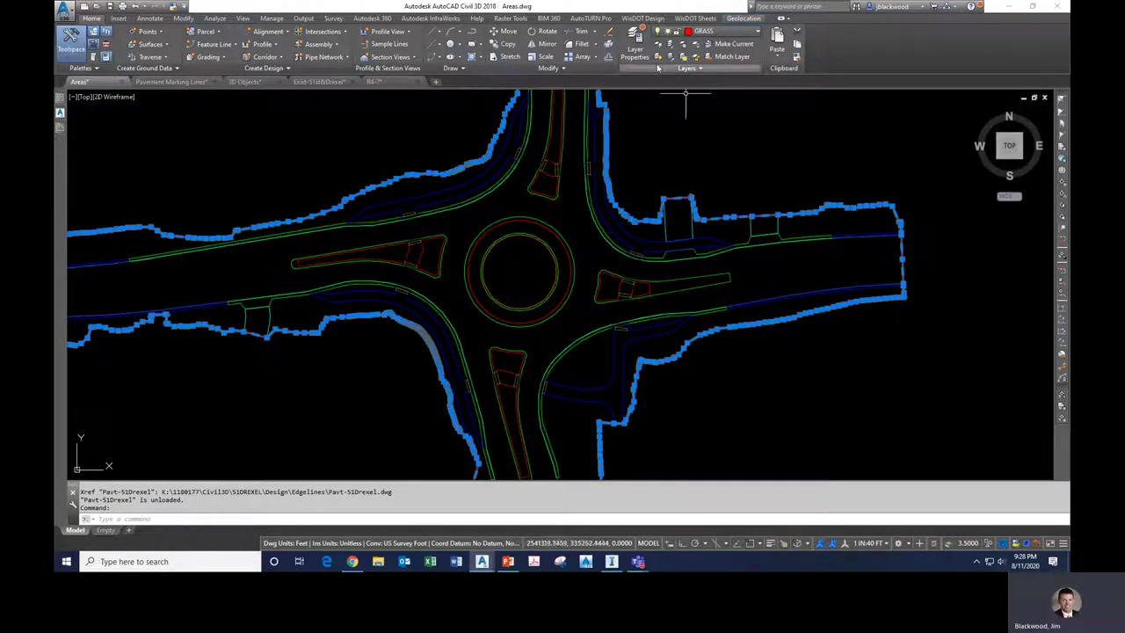
left_click(668, 50)
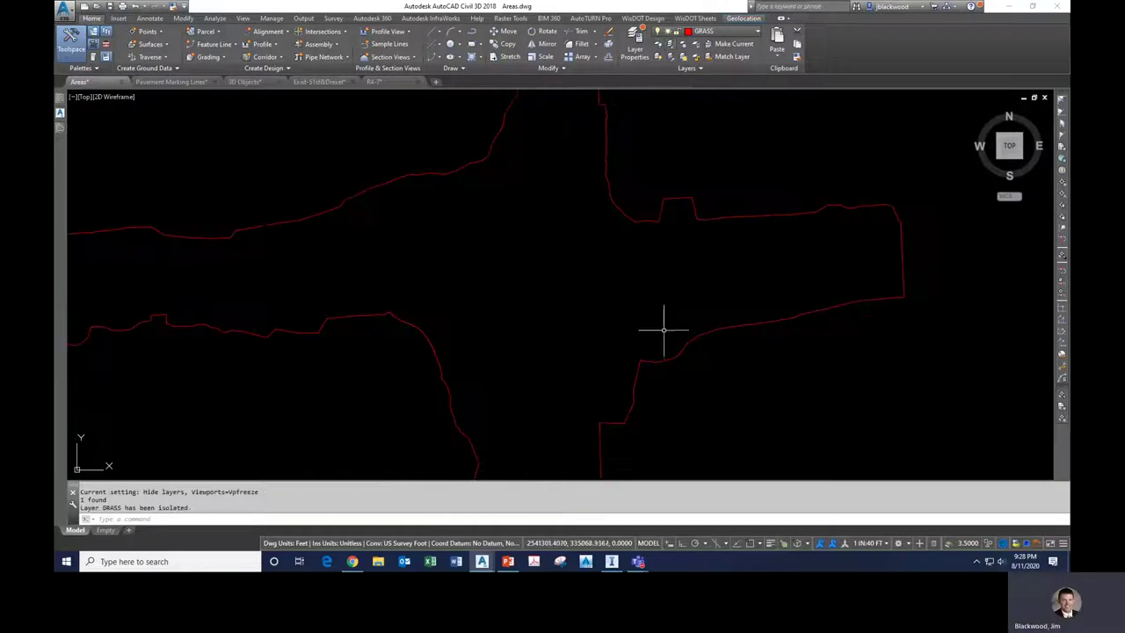
scroll(580, 297, "down", 2)
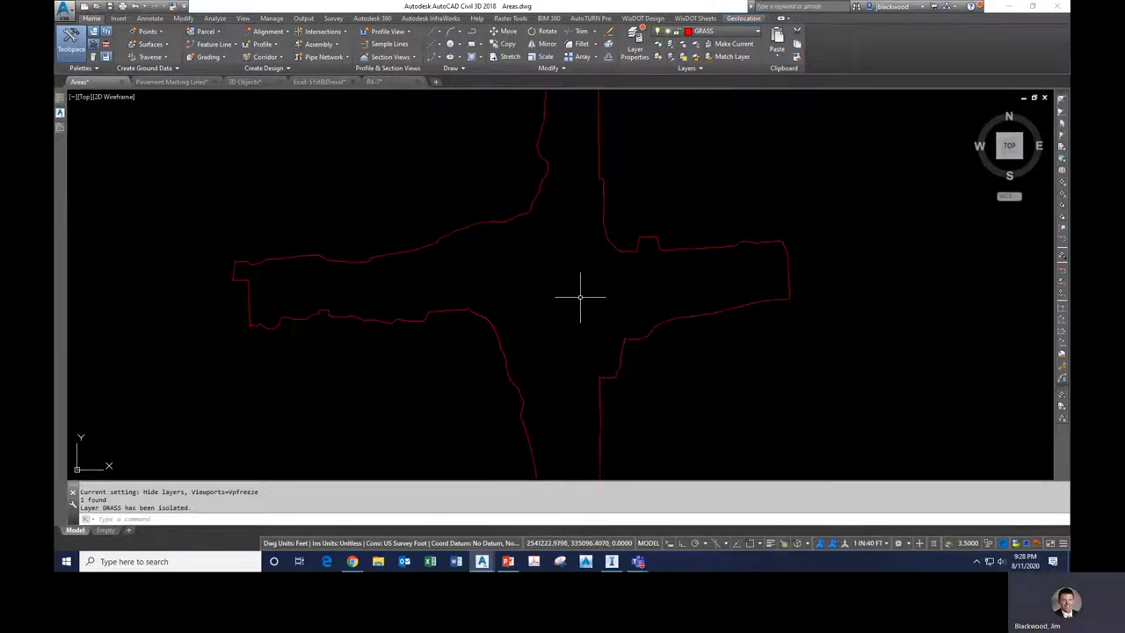
scroll(536, 255, "down", 2)
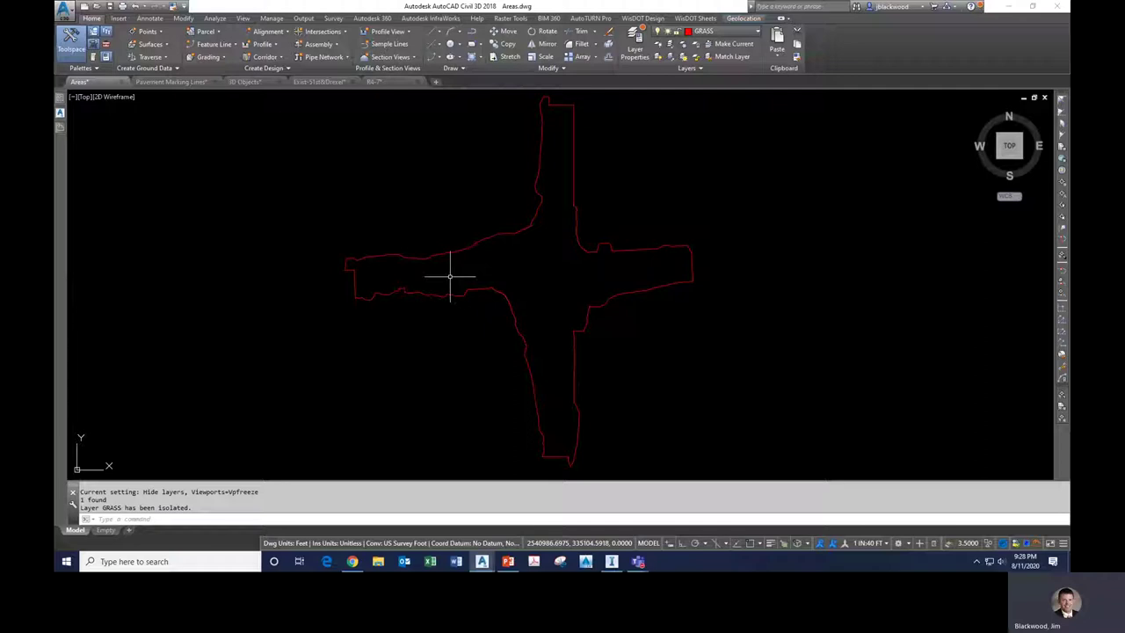
Start a MAPEXPORT to an ESRI shapefile named Slope Intercept-1 in the Coverage Areas folder.
type("map")
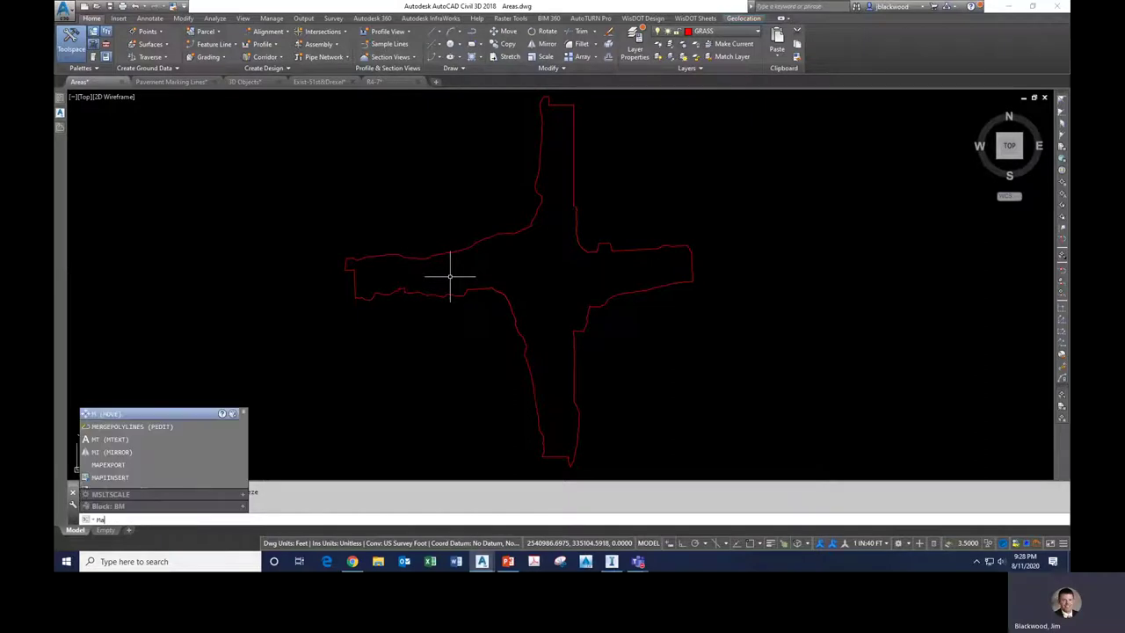
type("export")
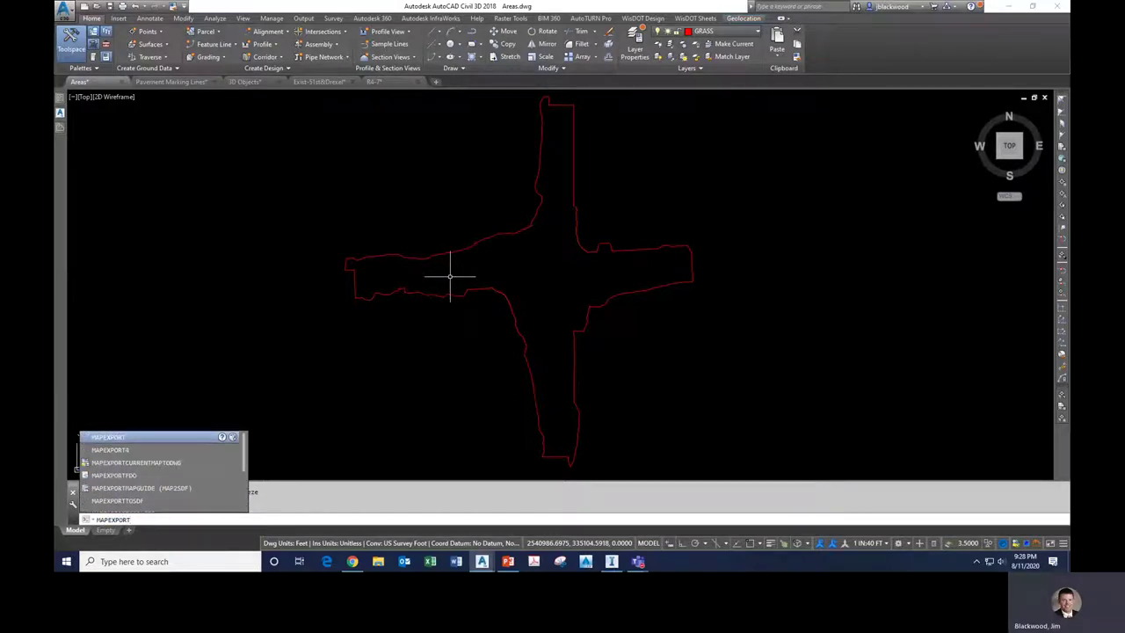
key("Return")
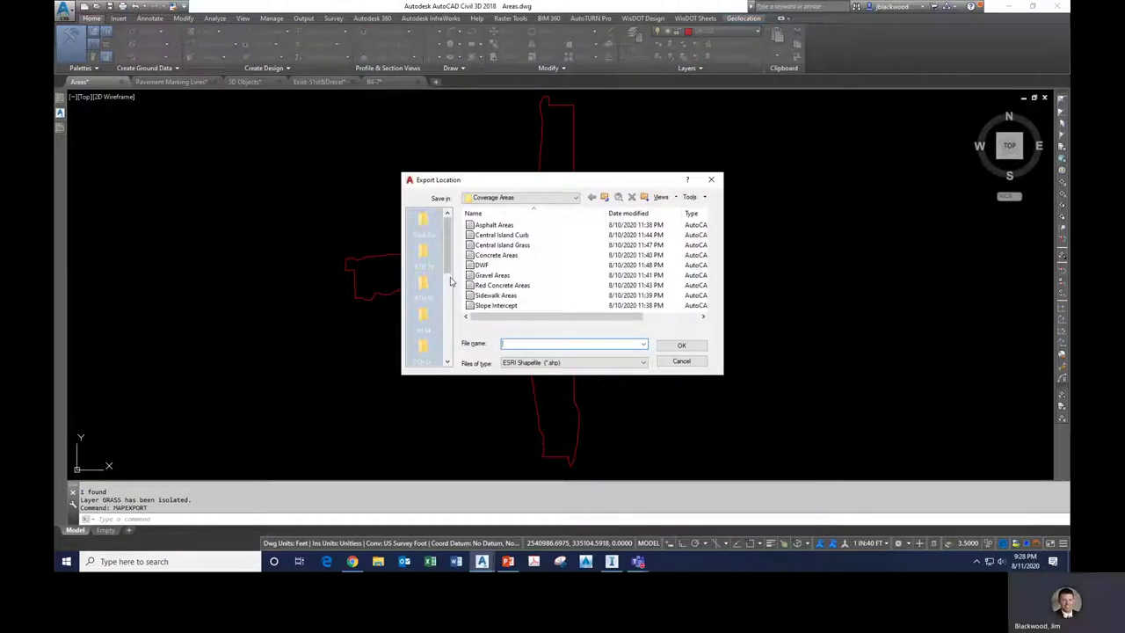
left_click(506, 307)
left_click(551, 345)
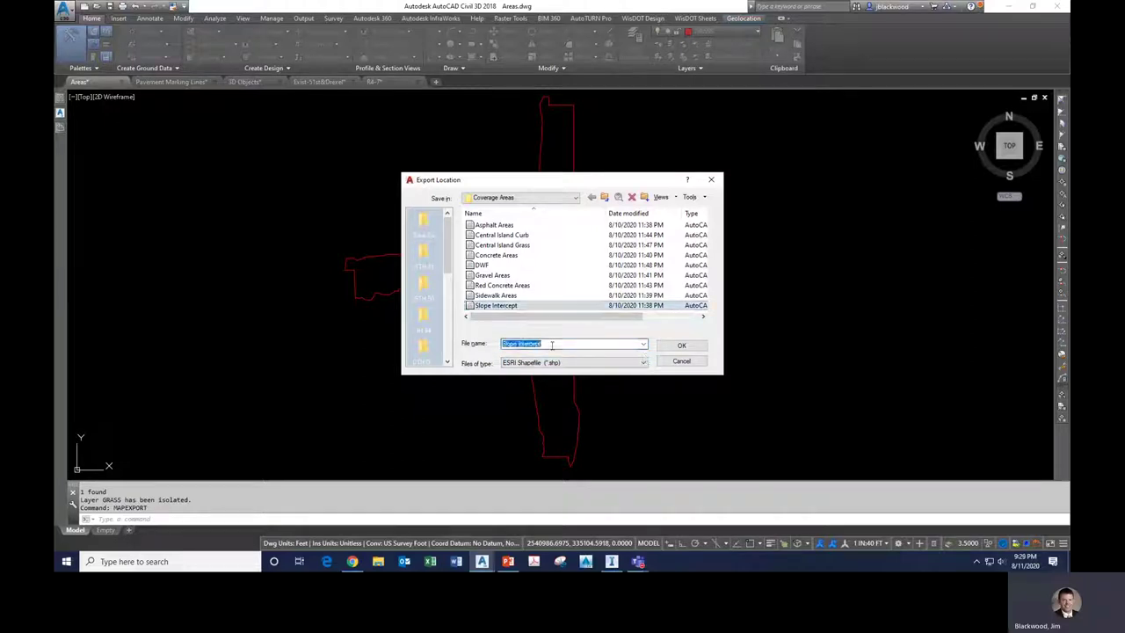
left_click(552, 344)
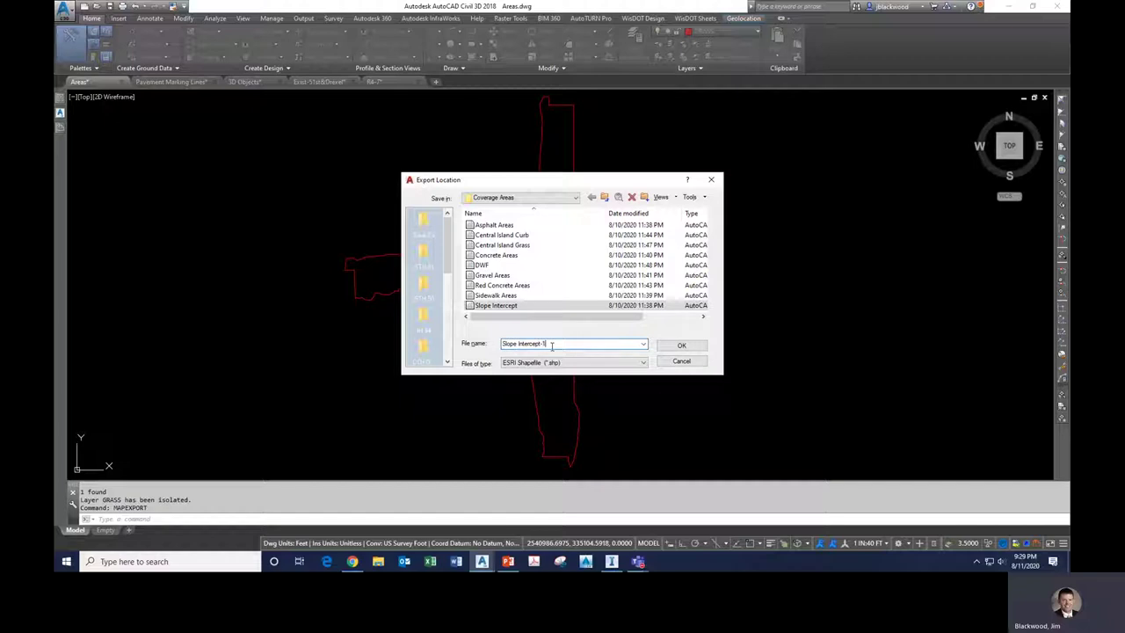
left_click(680, 346)
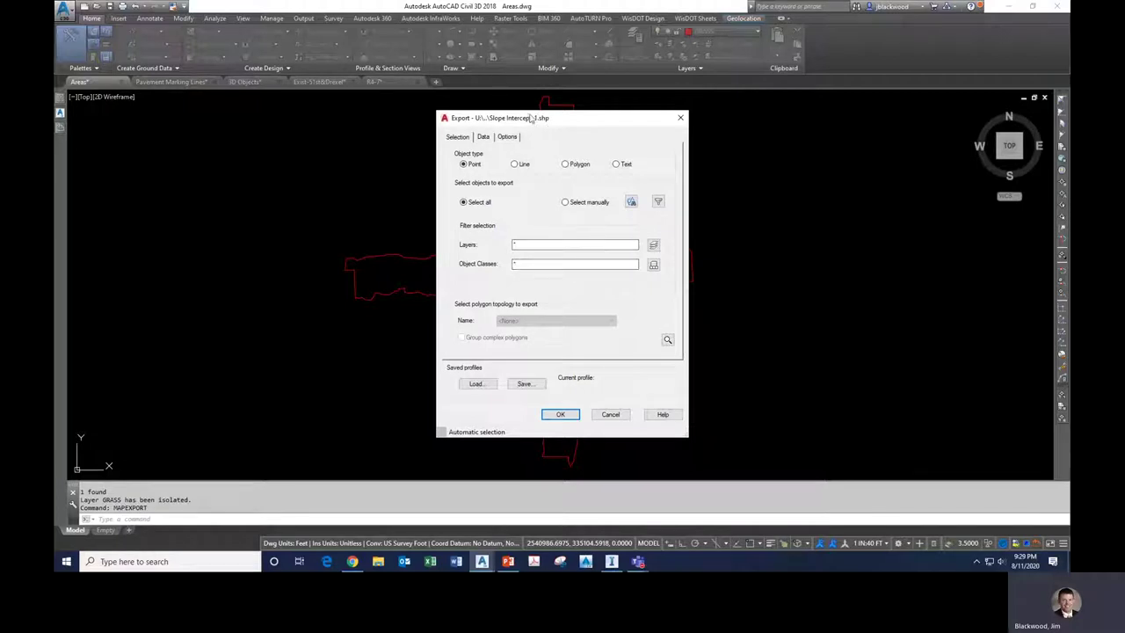
Set the export object type to Polygon and manually select the grass boundary outline as the object to export.
left_click_drag(528, 116, 501, 107)
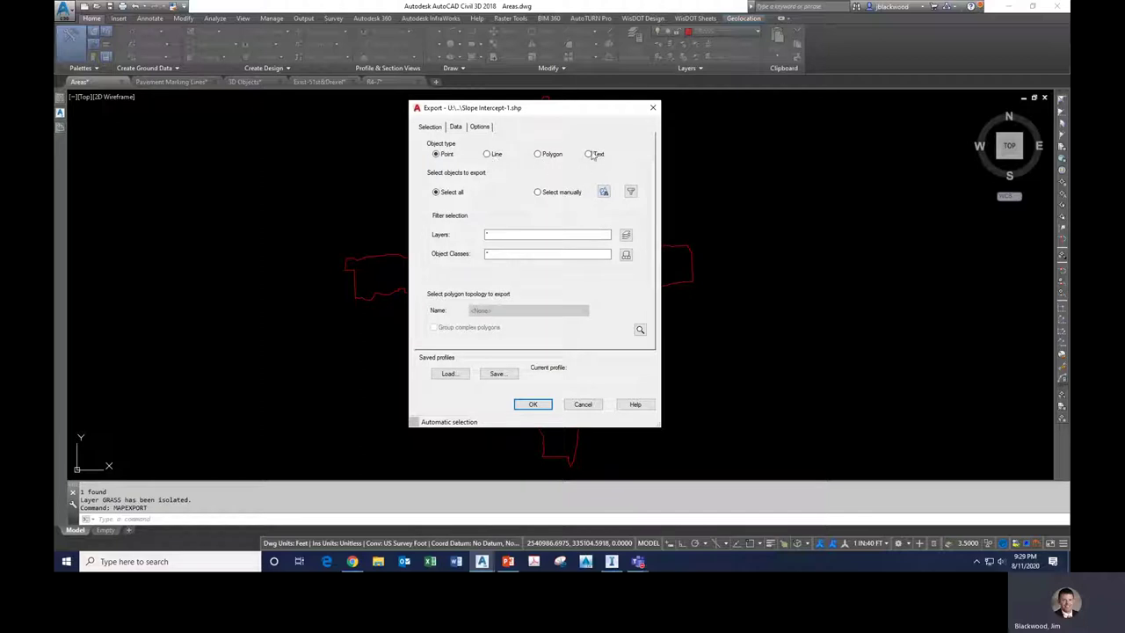
left_click(538, 155)
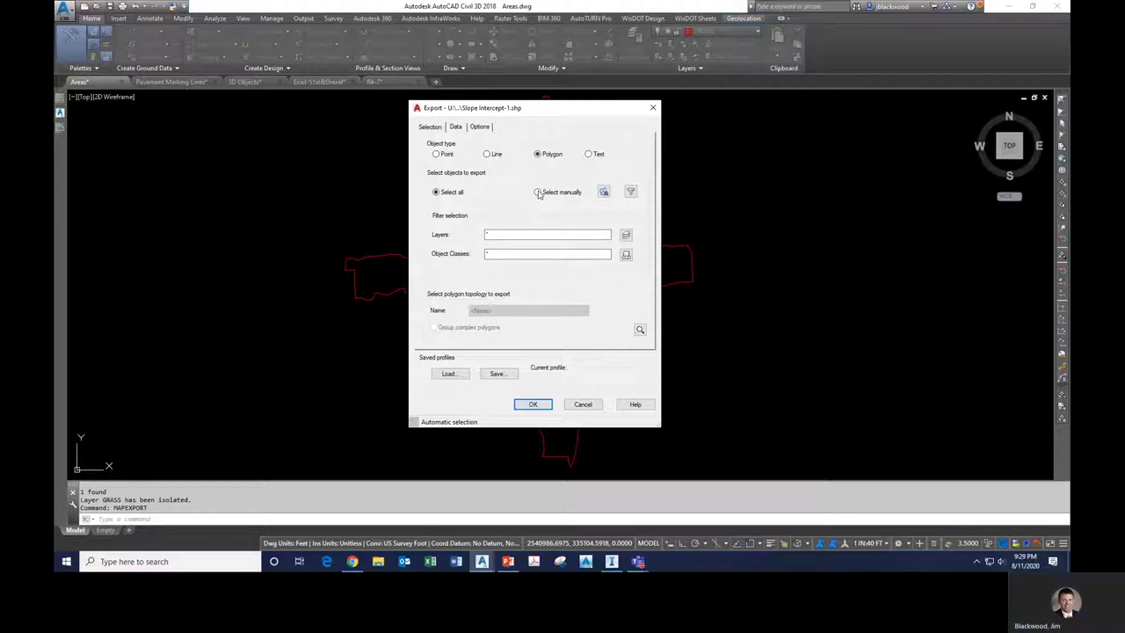
left_click(539, 193)
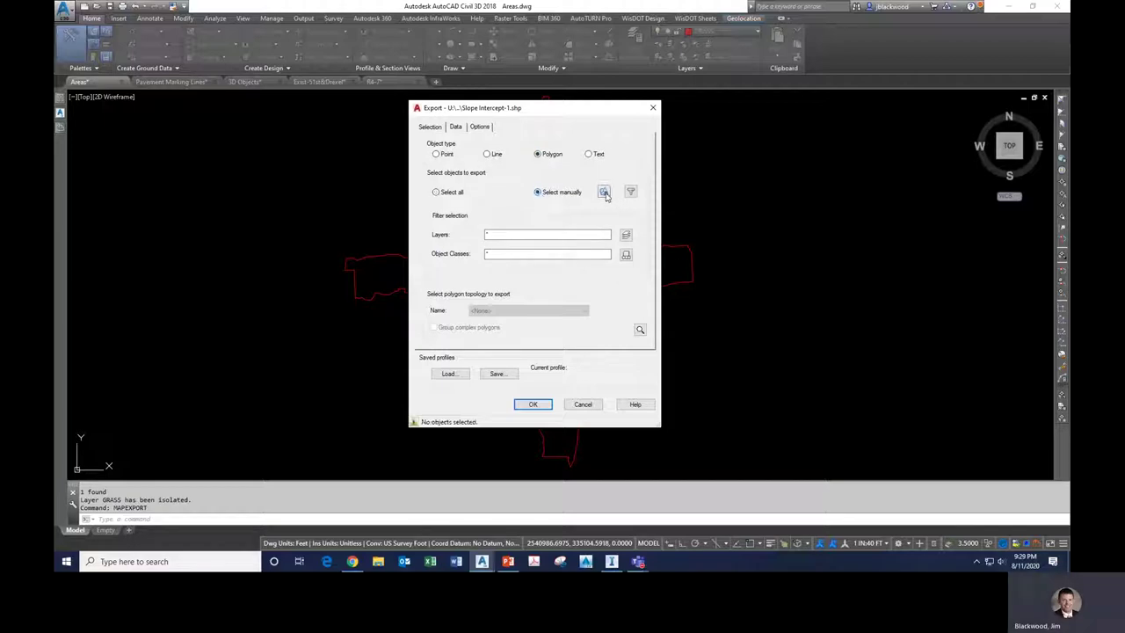
left_click(603, 192)
left_click(615, 253)
key("Return")
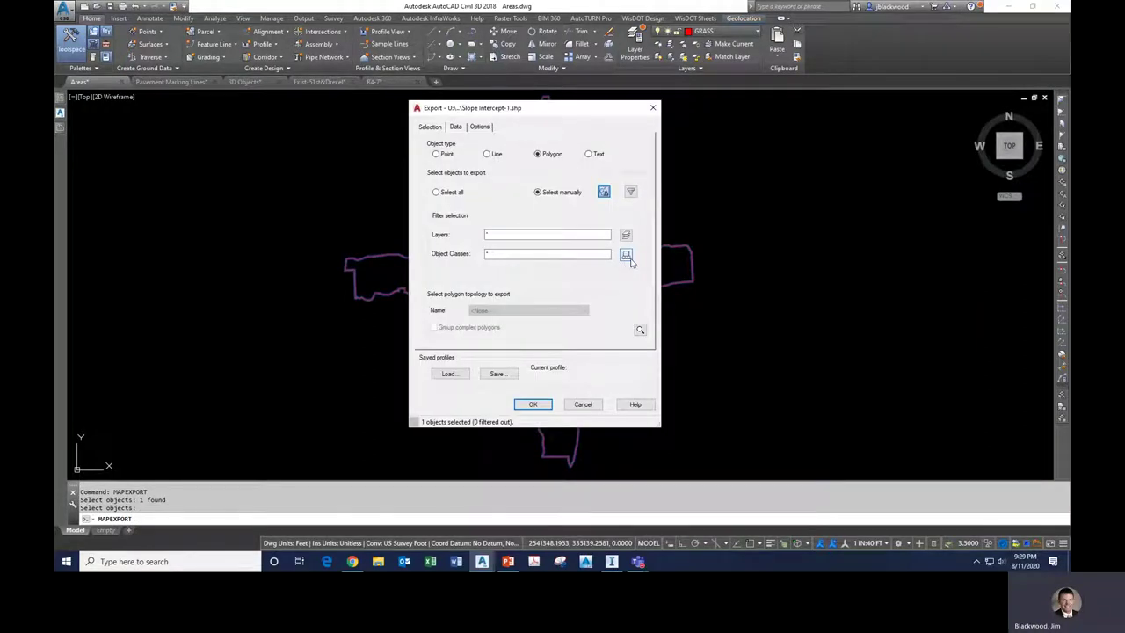
Enable treating closed polylines as polygons and run the shapefile export.
left_click(480, 127)
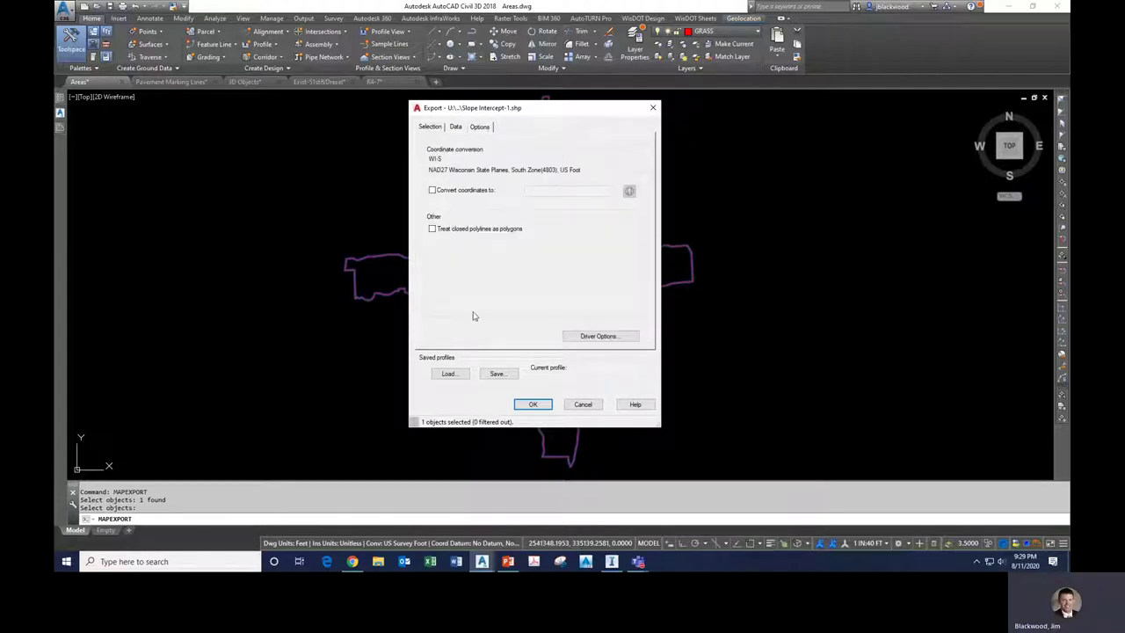
left_click(432, 229)
left_click(531, 405)
left_click(531, 404)
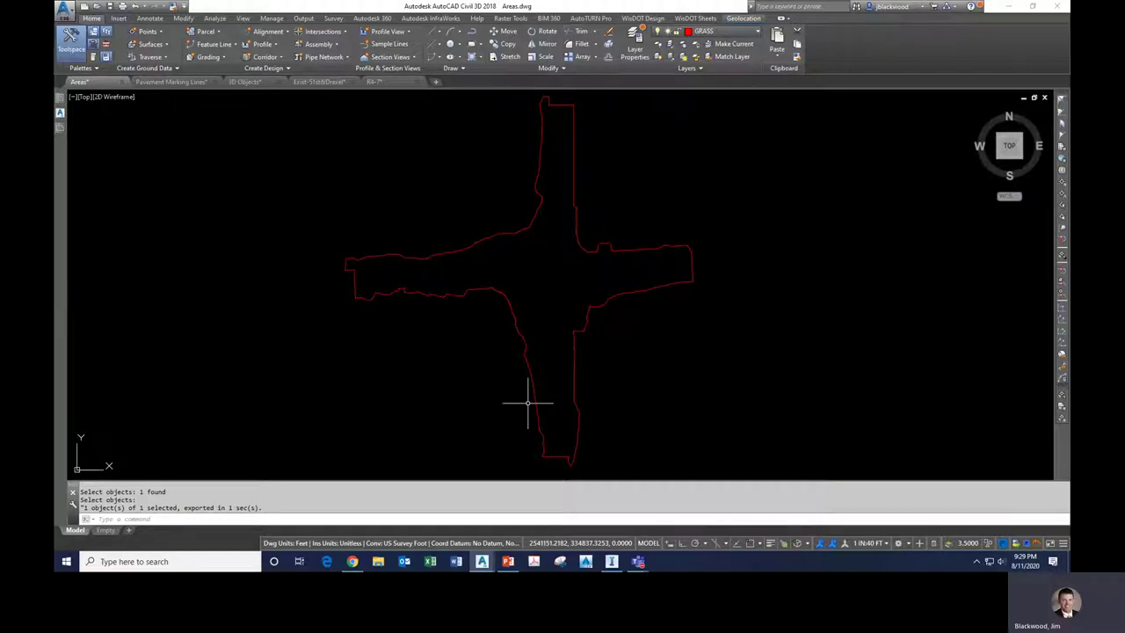
Switch to InfraWorks and add the Slope Intercept shapefile from the Coverage Areas folder as an SHP data source.
left_click(611, 561)
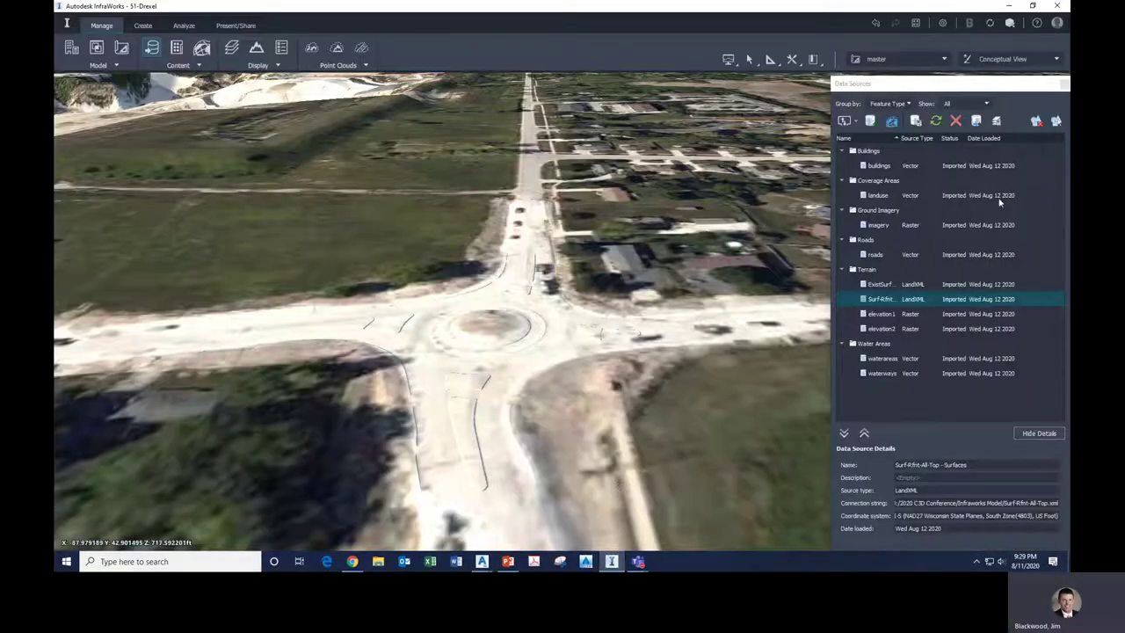
left_click(855, 125)
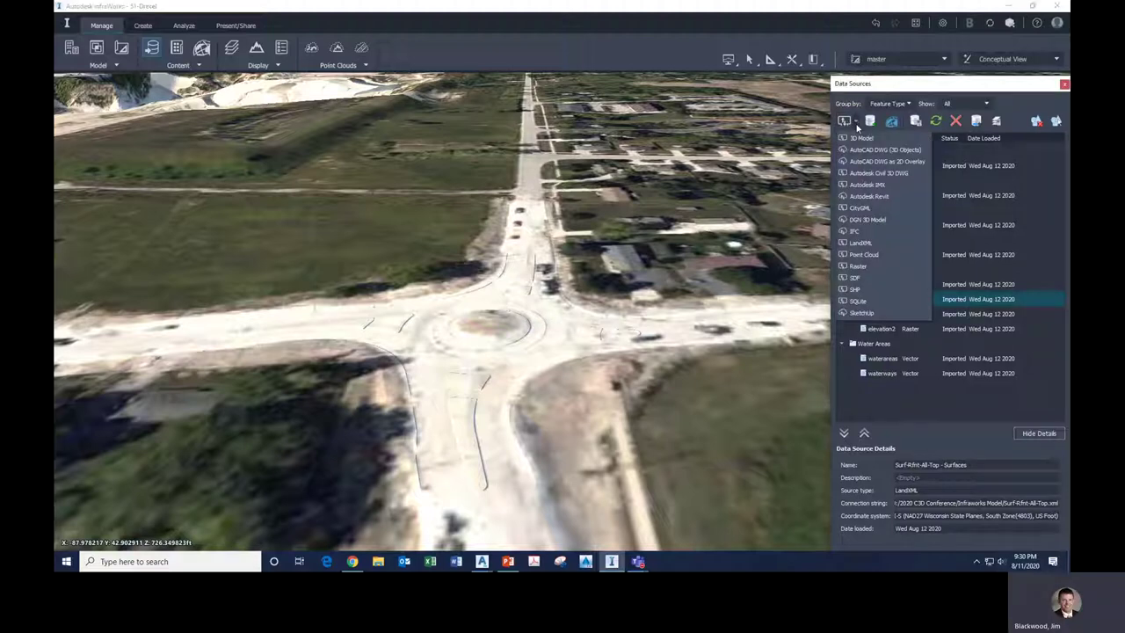
left_click(857, 289)
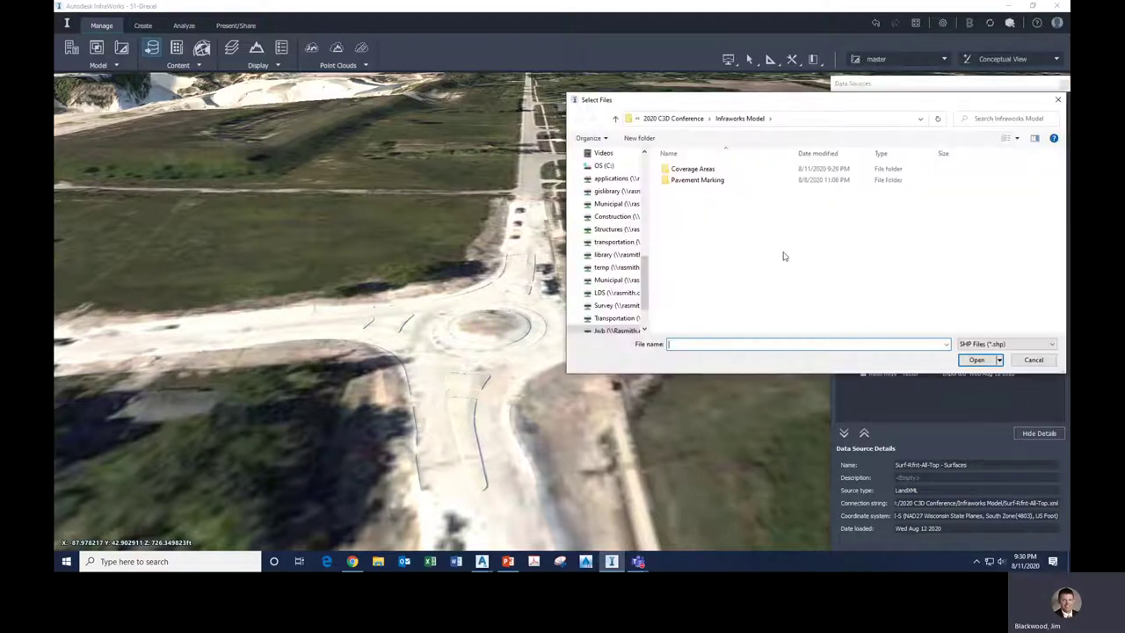
double_click(699, 169)
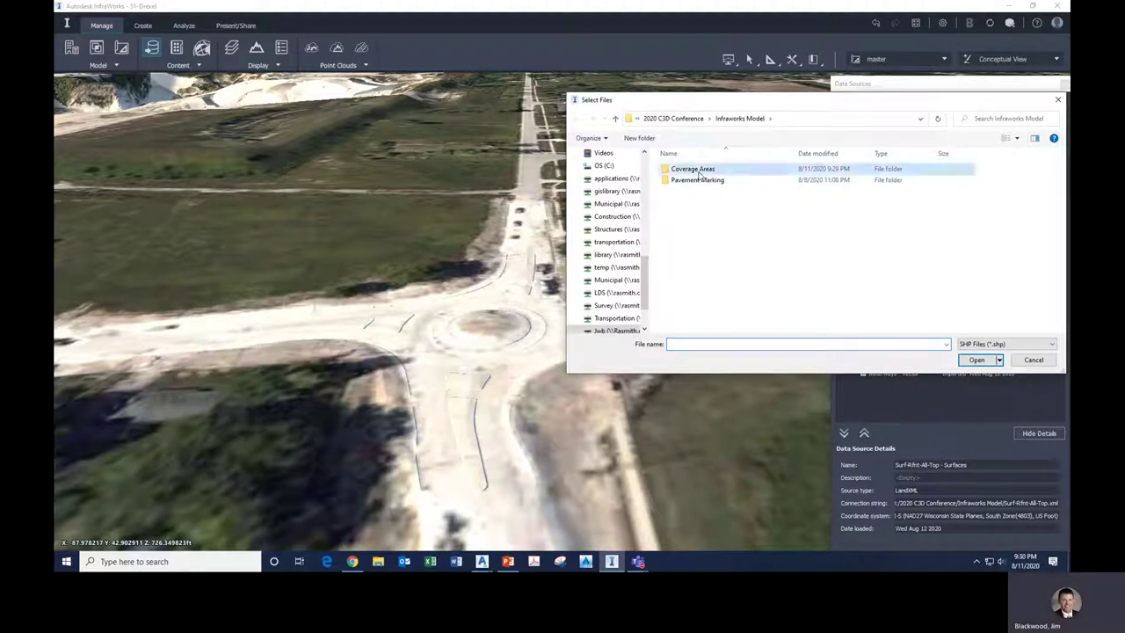
left_click(740, 117)
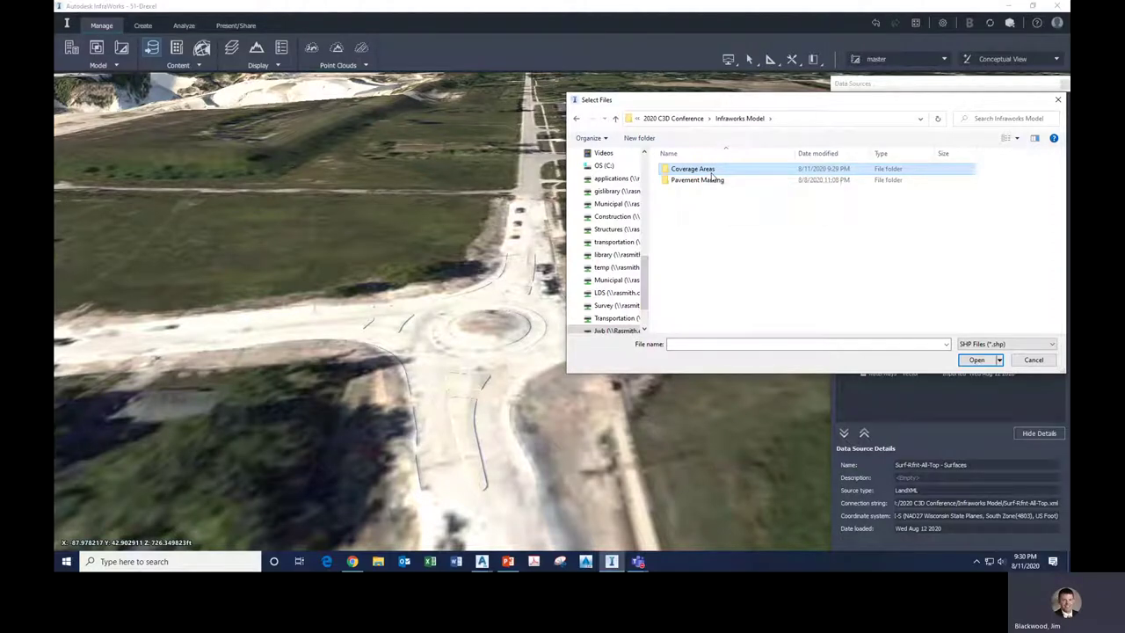
double_click(710, 170)
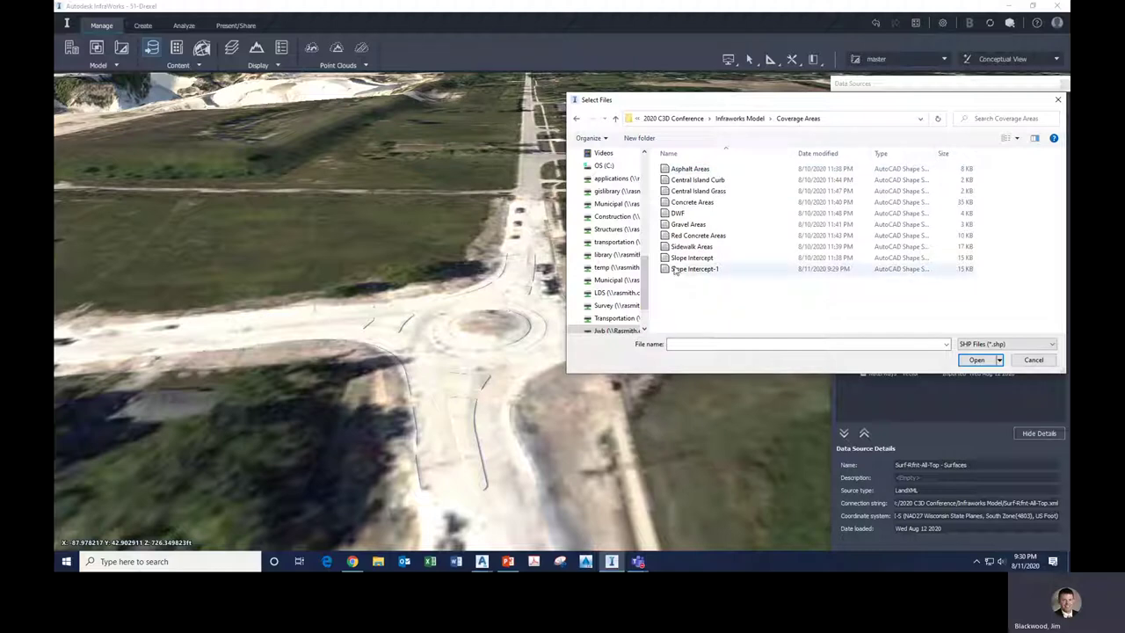
left_click(691, 258)
left_click(976, 361)
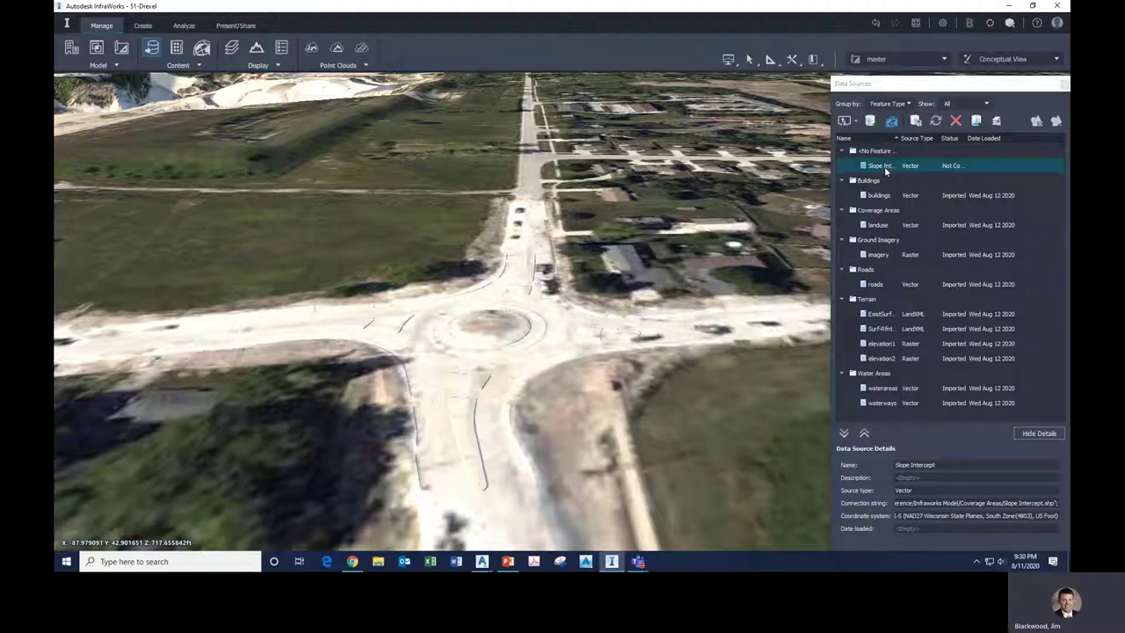
Open the configuration of the Slope Intercept data source and set its type to Coverage Areas.
double_click(885, 166)
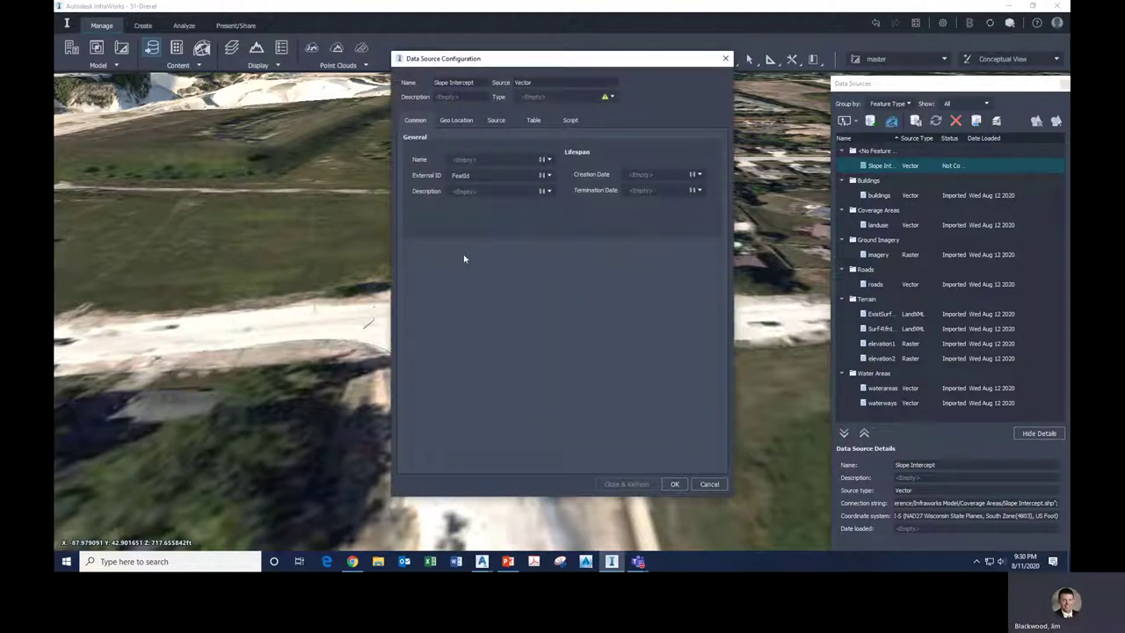
left_click(611, 98)
left_click(551, 127)
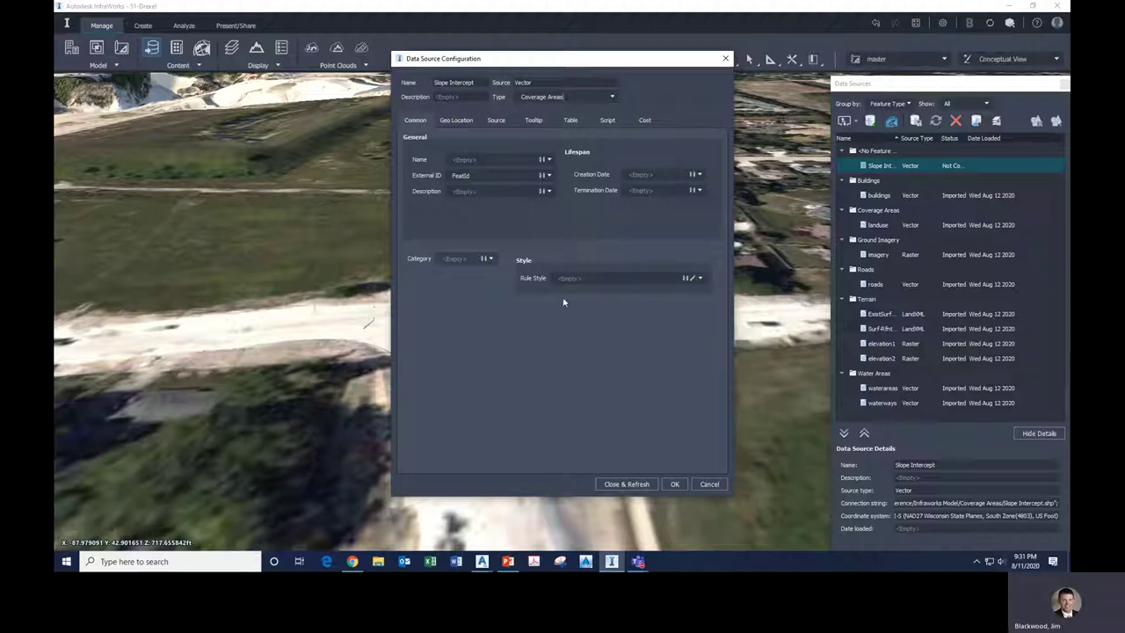
Open the rule style picker for Slope Intercept and review its Coverage, Material, Material Group and Color choices.
left_click(694, 278)
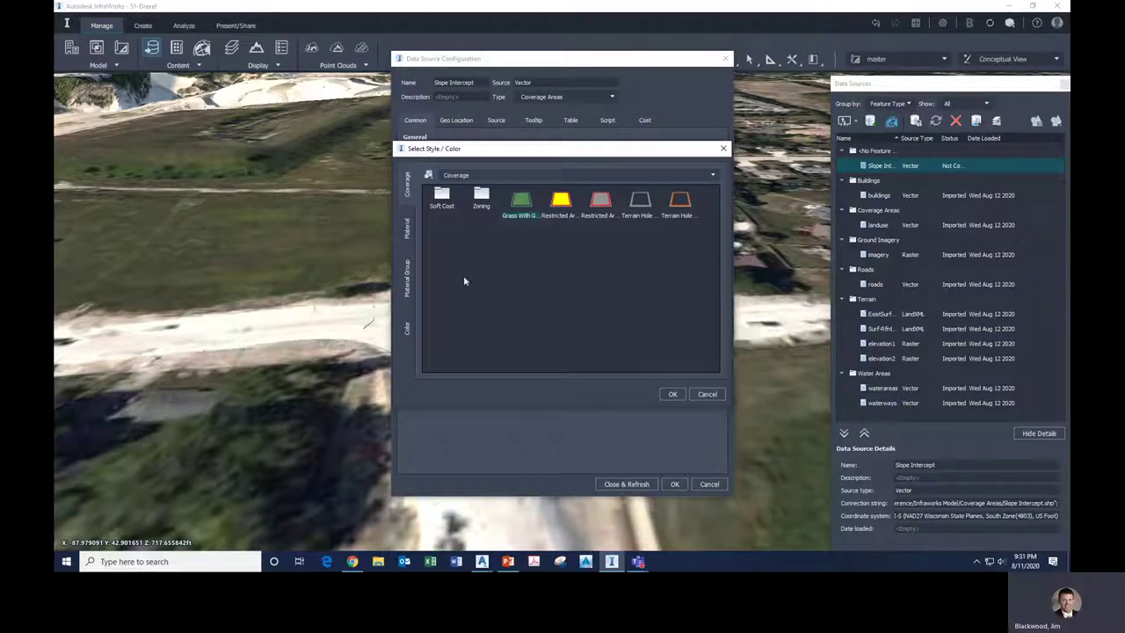
left_click(407, 236)
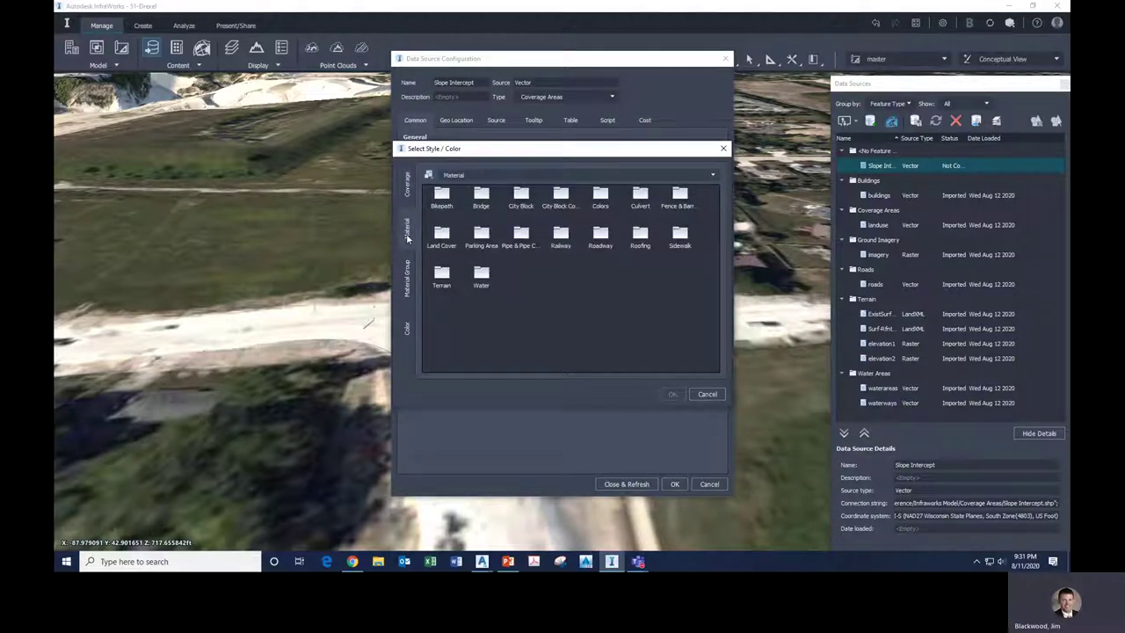
left_click(410, 276)
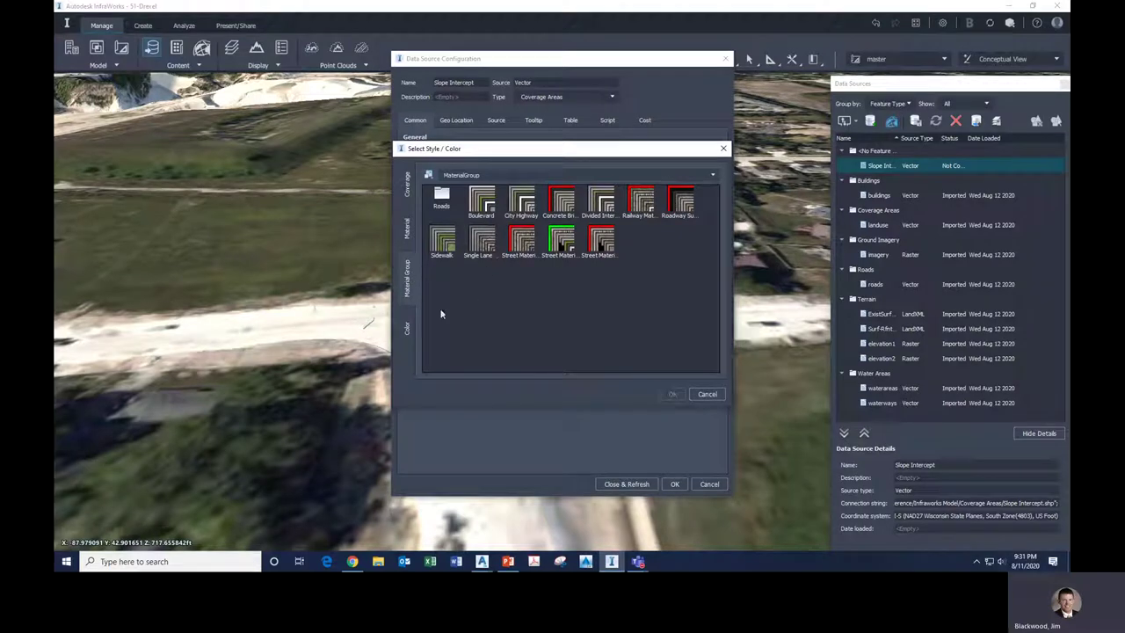
left_click(408, 328)
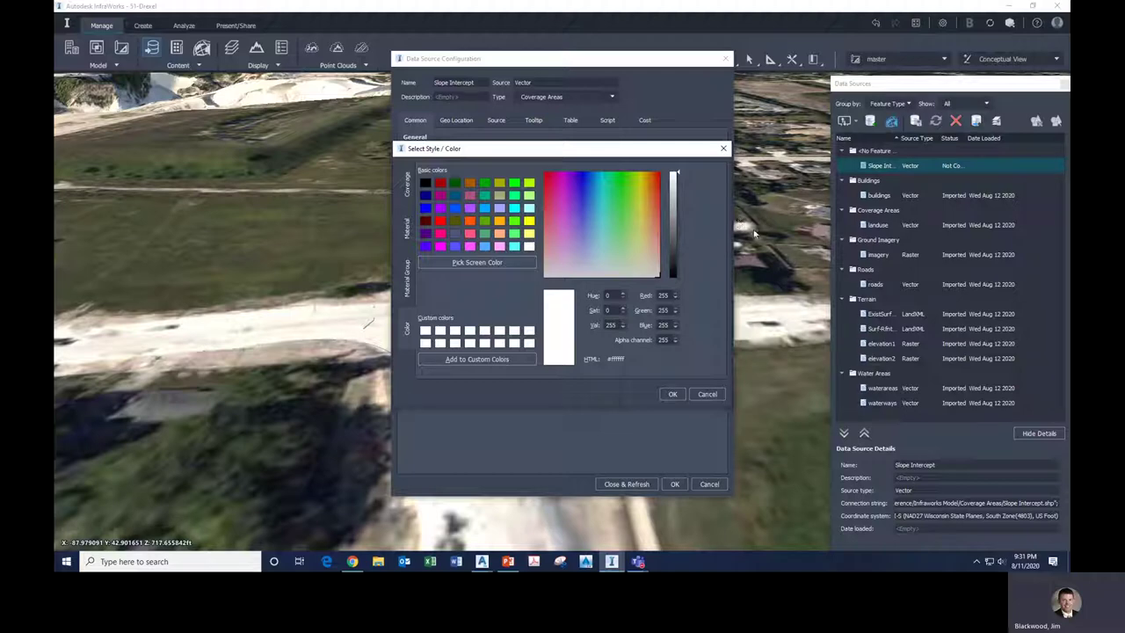
left_click(409, 194)
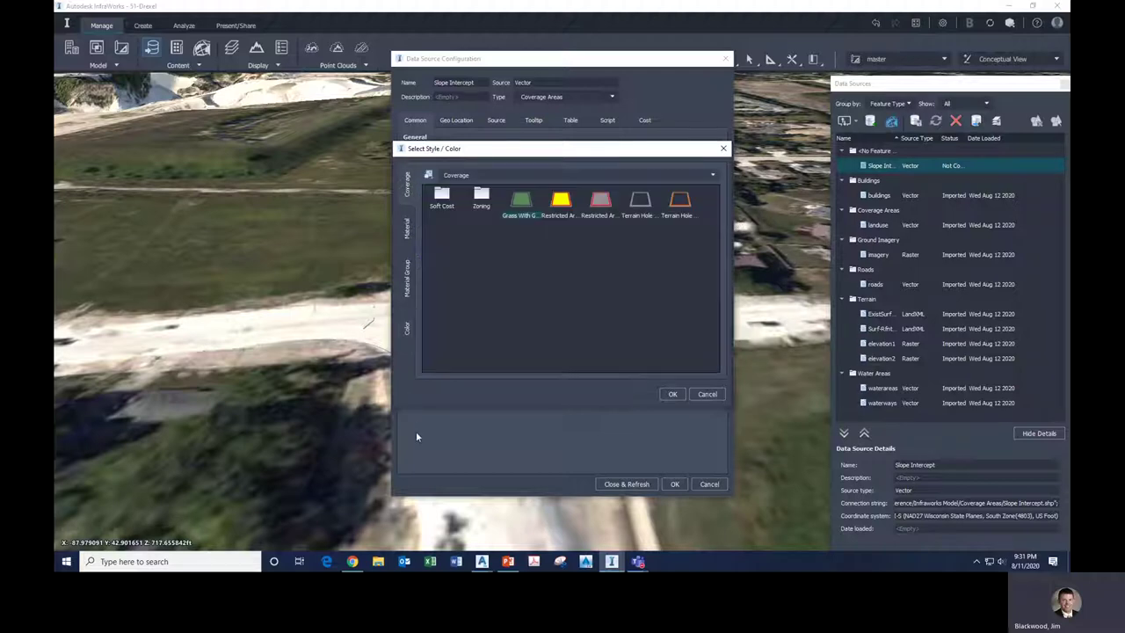
Browse the material library's Terrain, Bridge, Colors, Fence, Land Cover and Roadway folders for available surface styles.
left_click(407, 237)
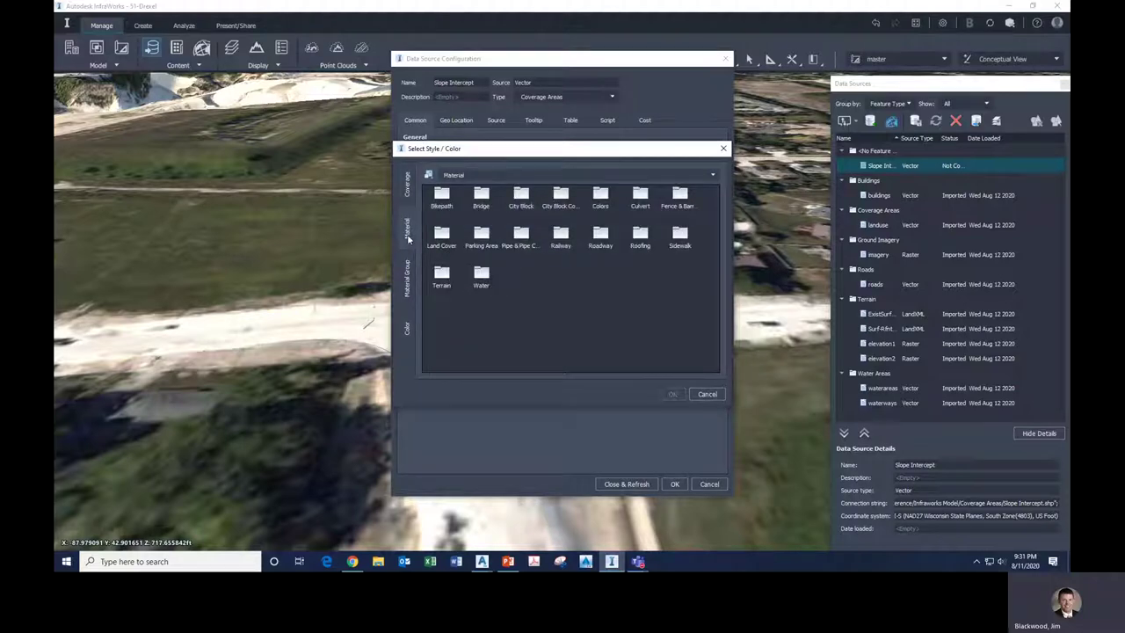
double_click(442, 280)
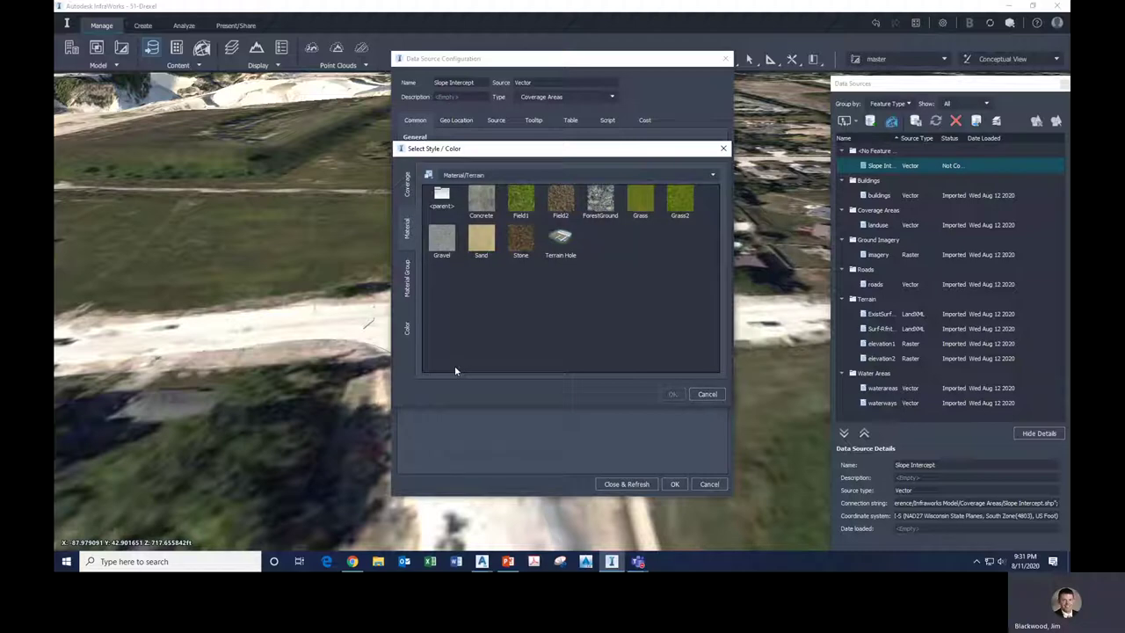
double_click(442, 195)
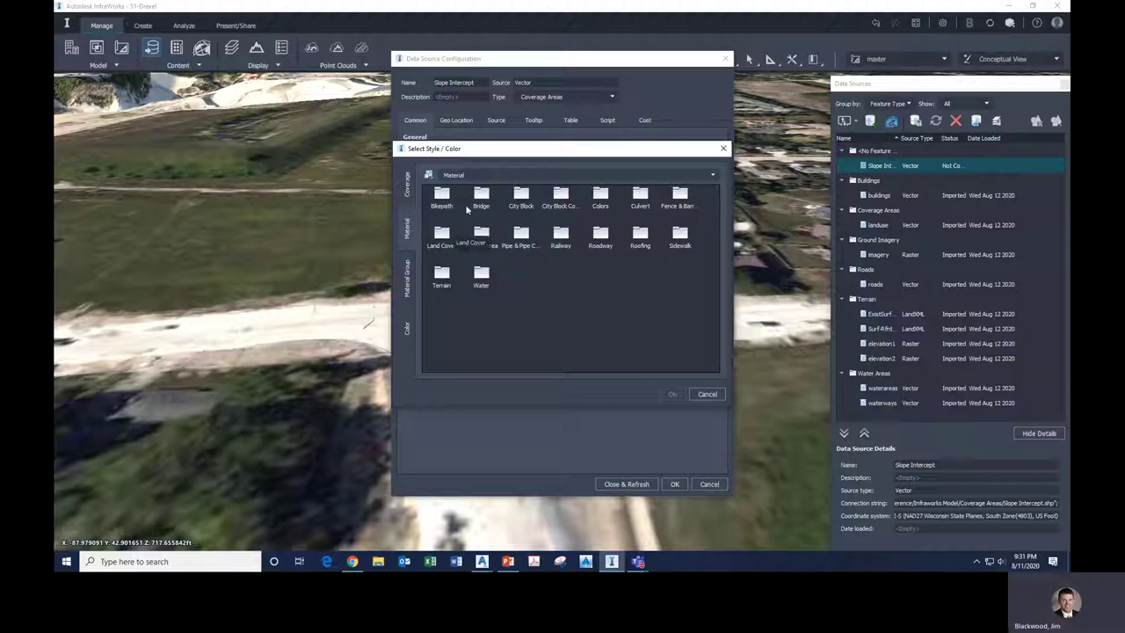
double_click(481, 198)
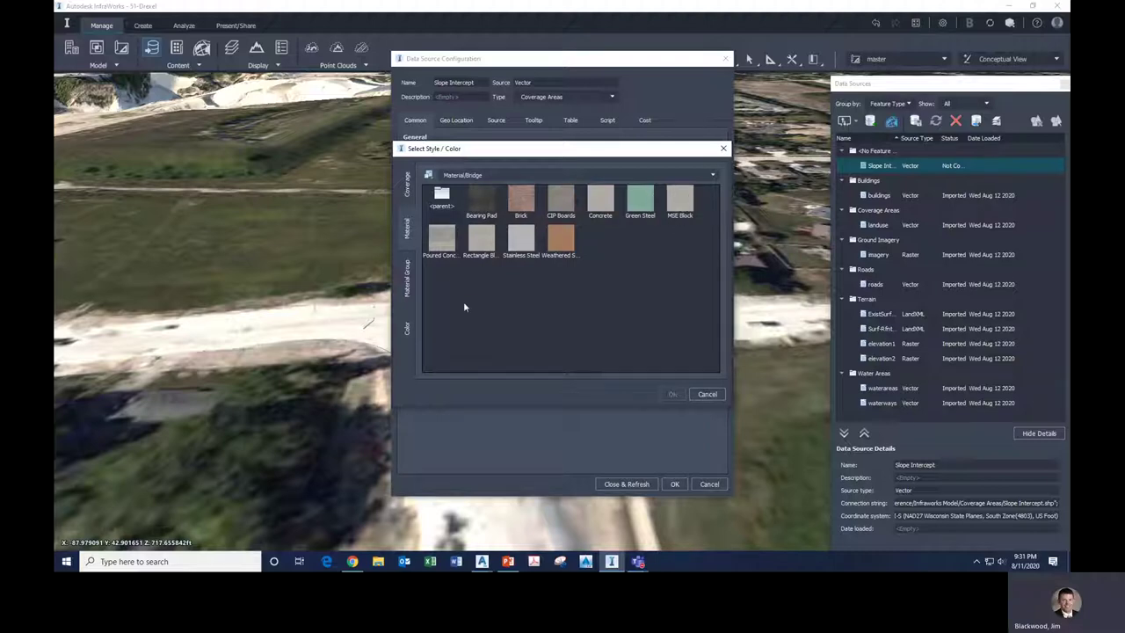
double_click(440, 196)
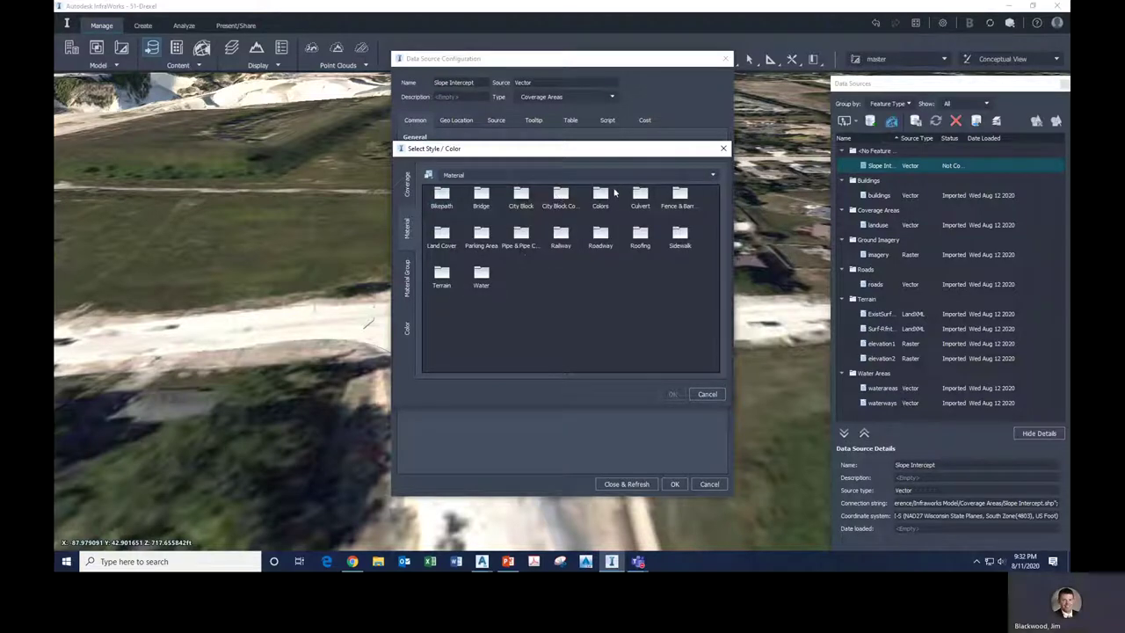
double_click(601, 195)
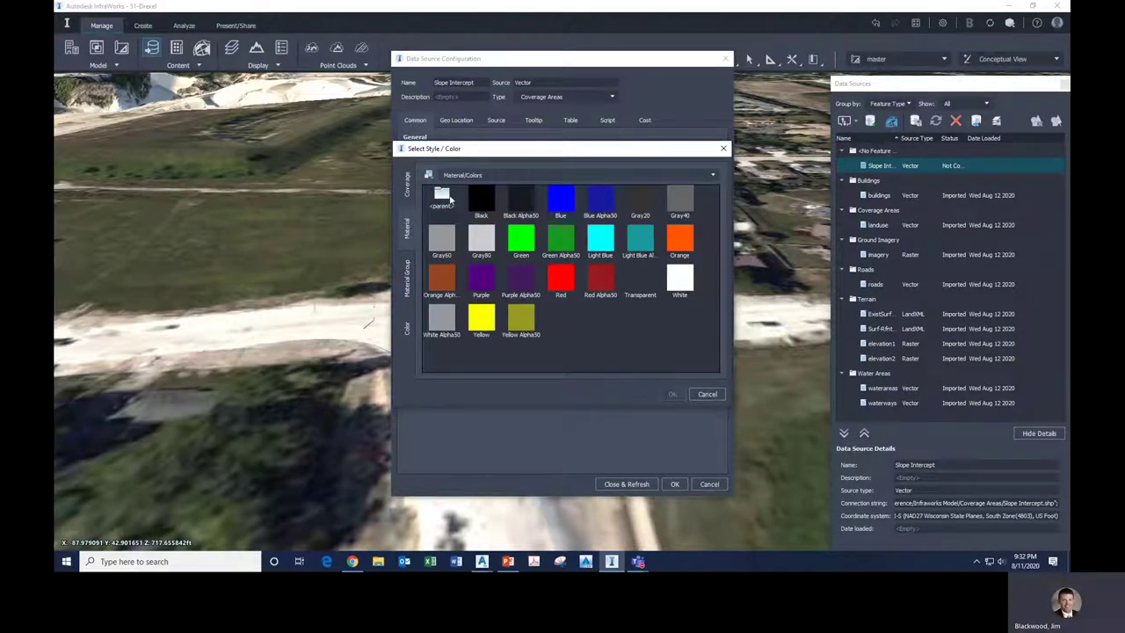
double_click(442, 195)
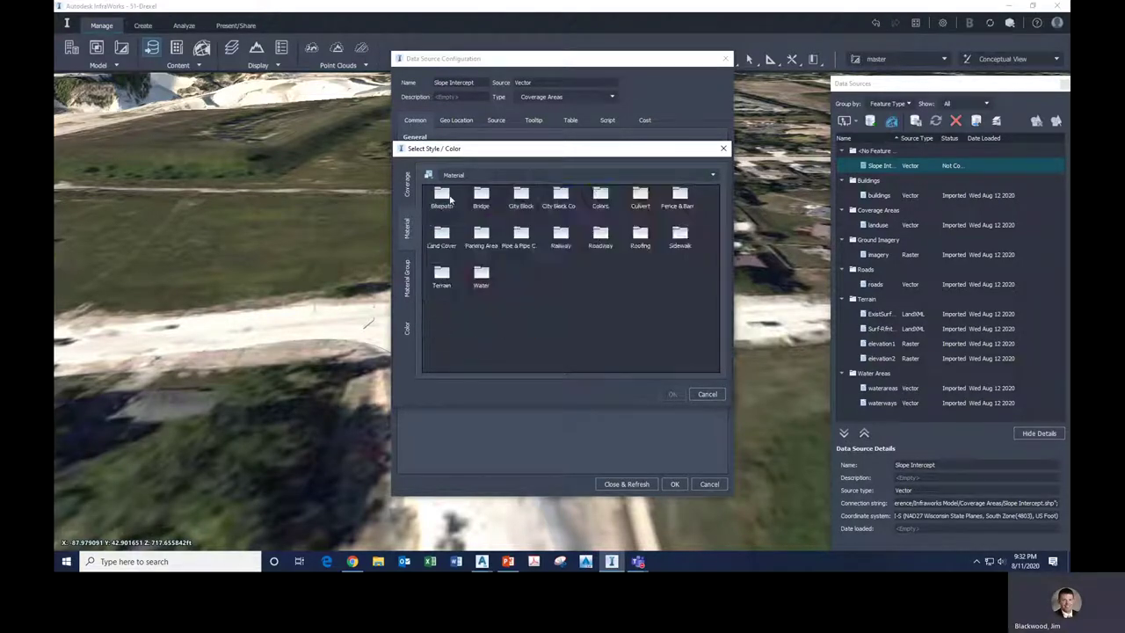
double_click(682, 202)
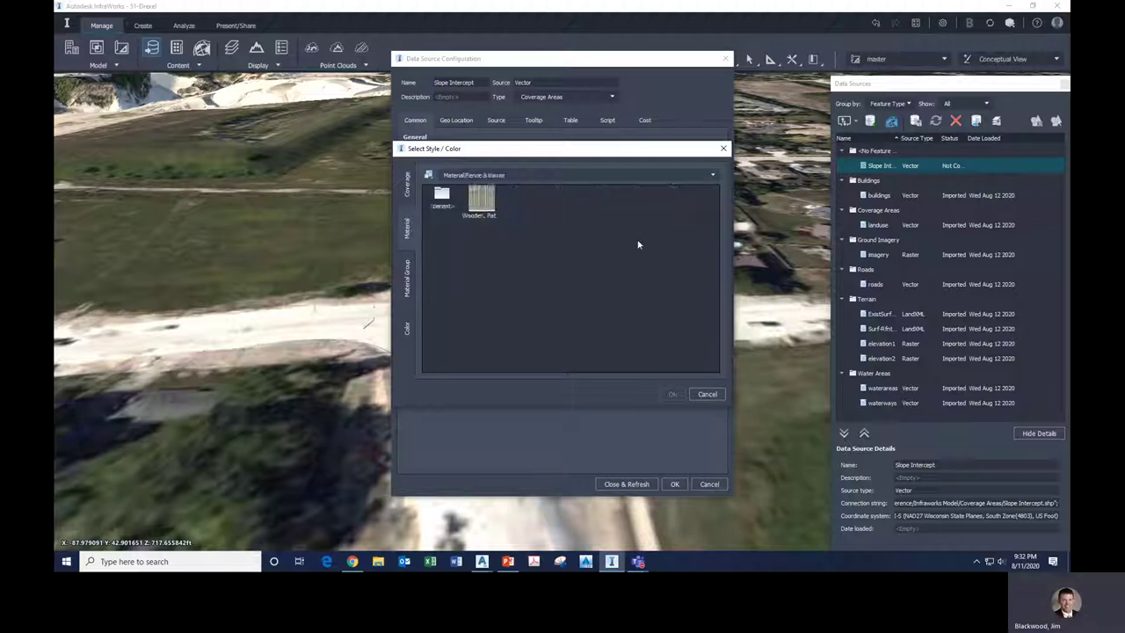
double_click(443, 195)
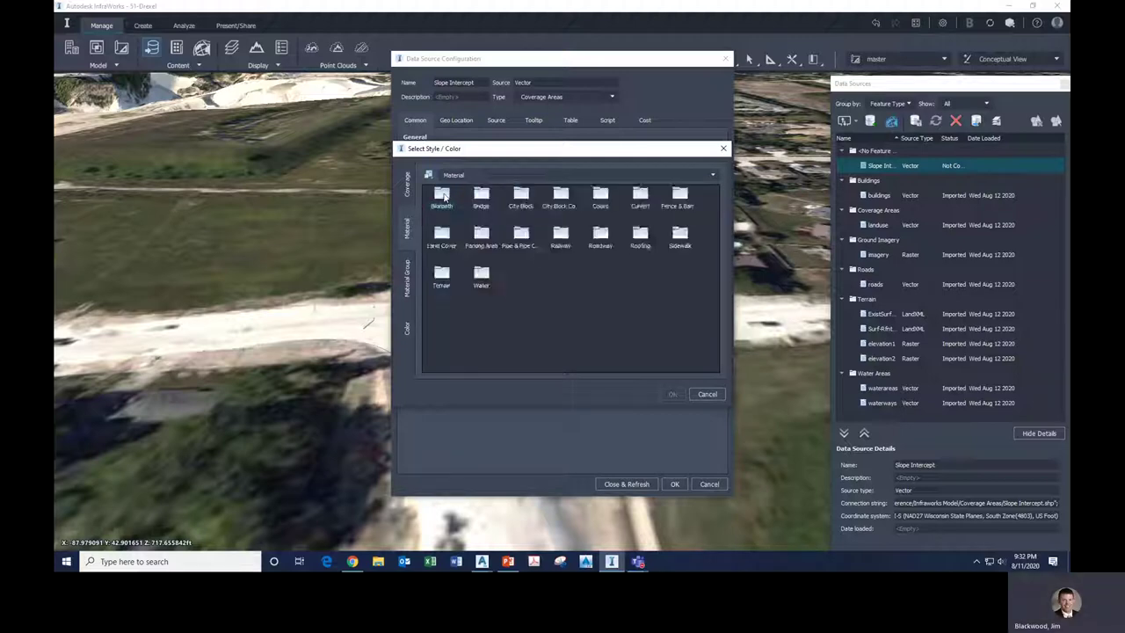
double_click(443, 241)
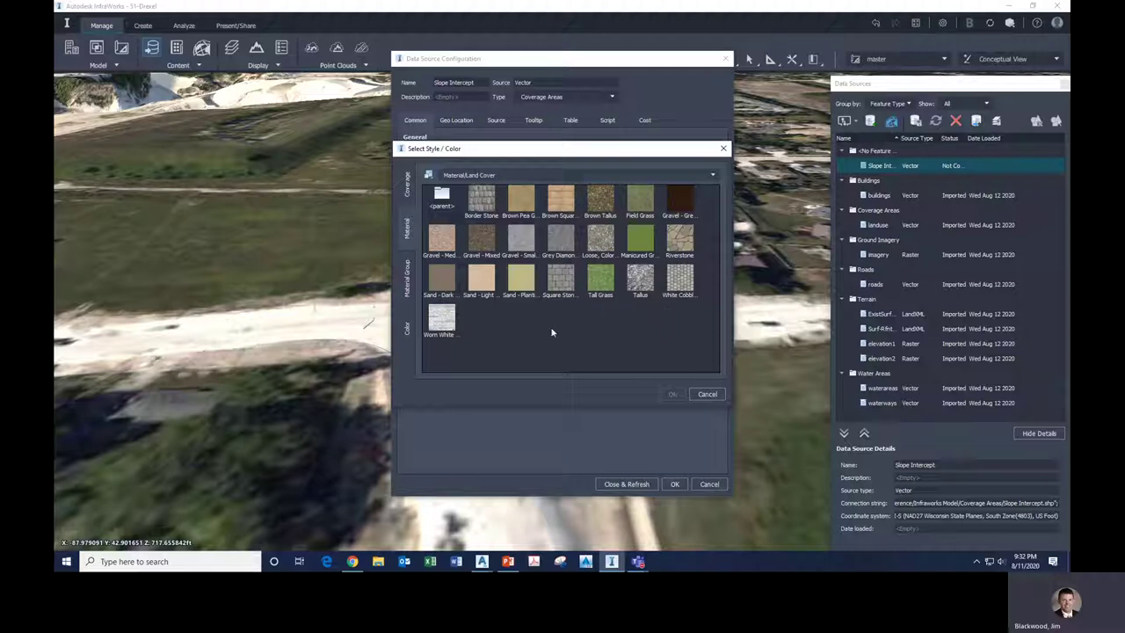
double_click(442, 197)
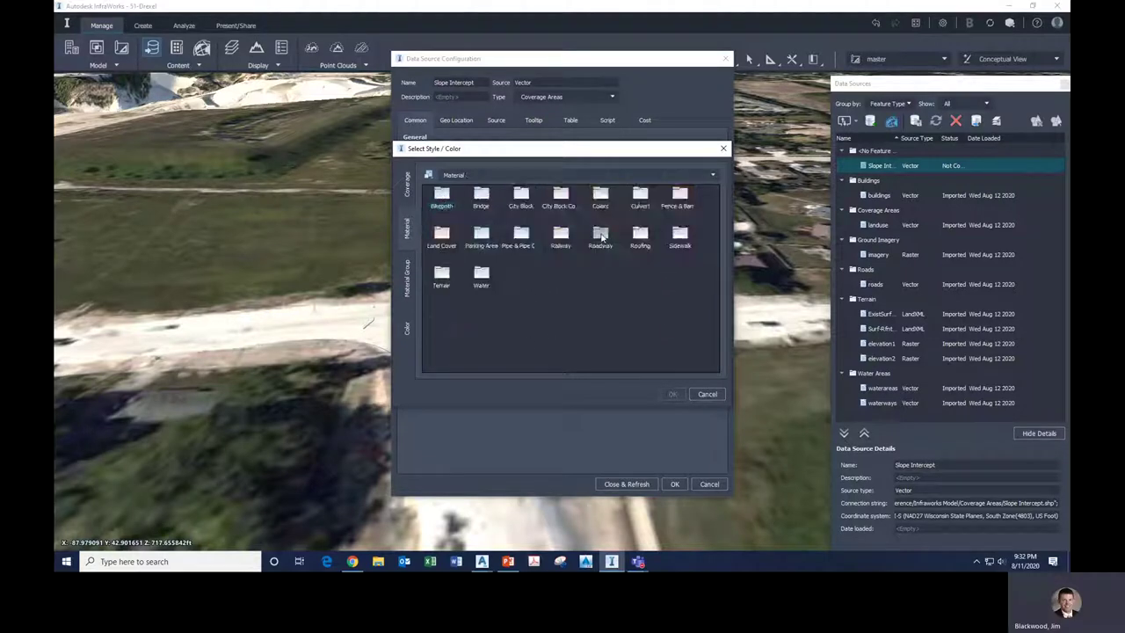
double_click(601, 234)
scroll(611, 306, "down", 2)
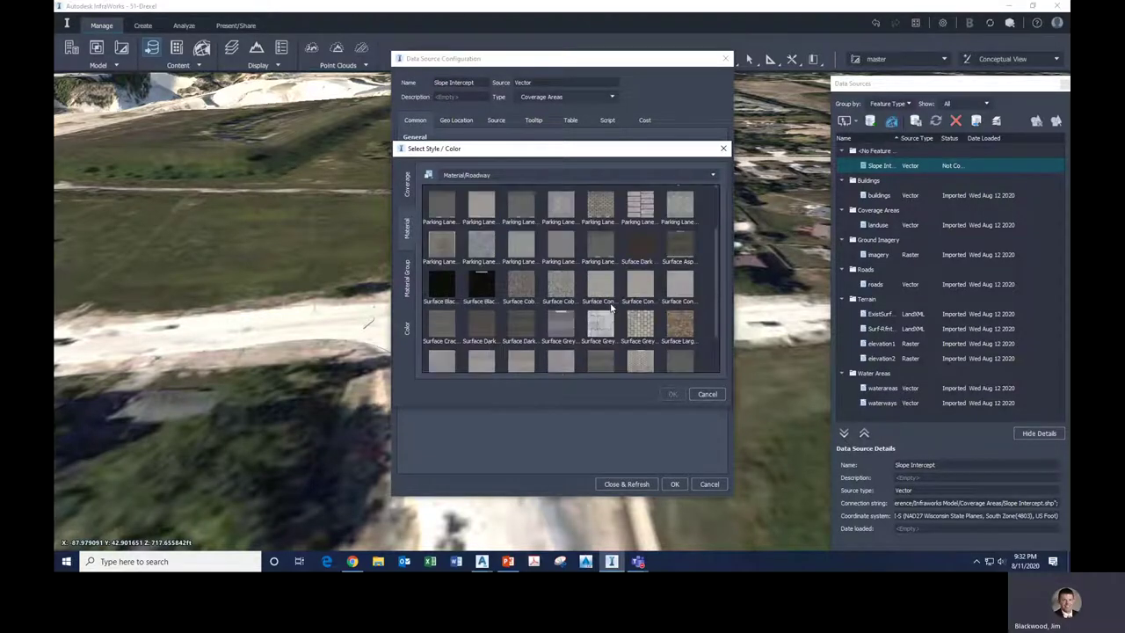
scroll(611, 305, "down", 1)
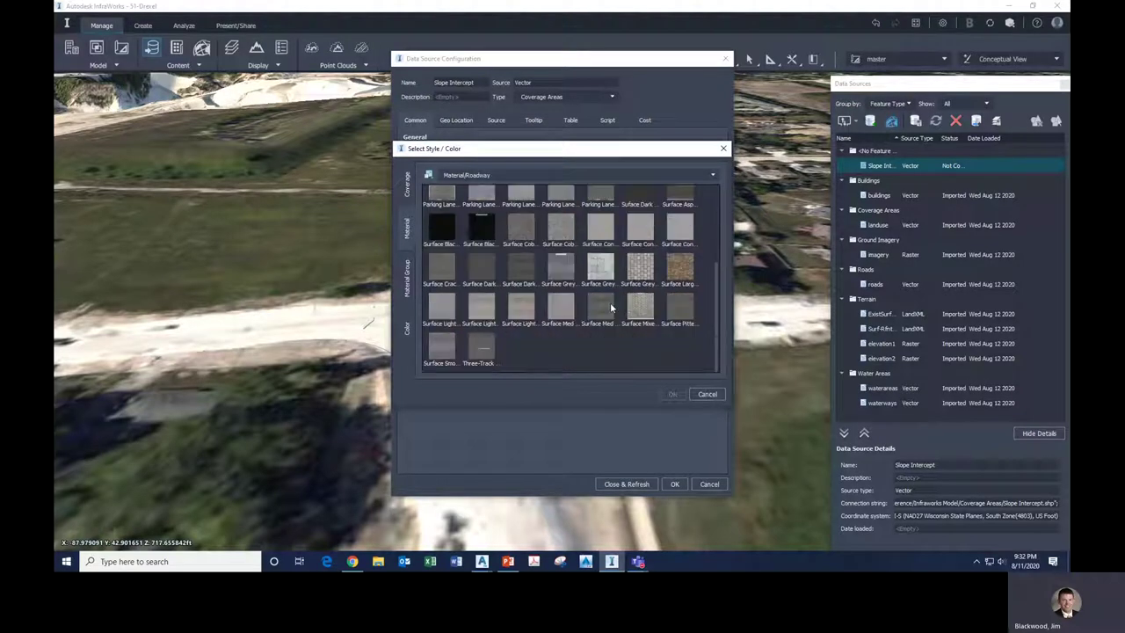
scroll(450, 225, "up", 4)
double_click(443, 200)
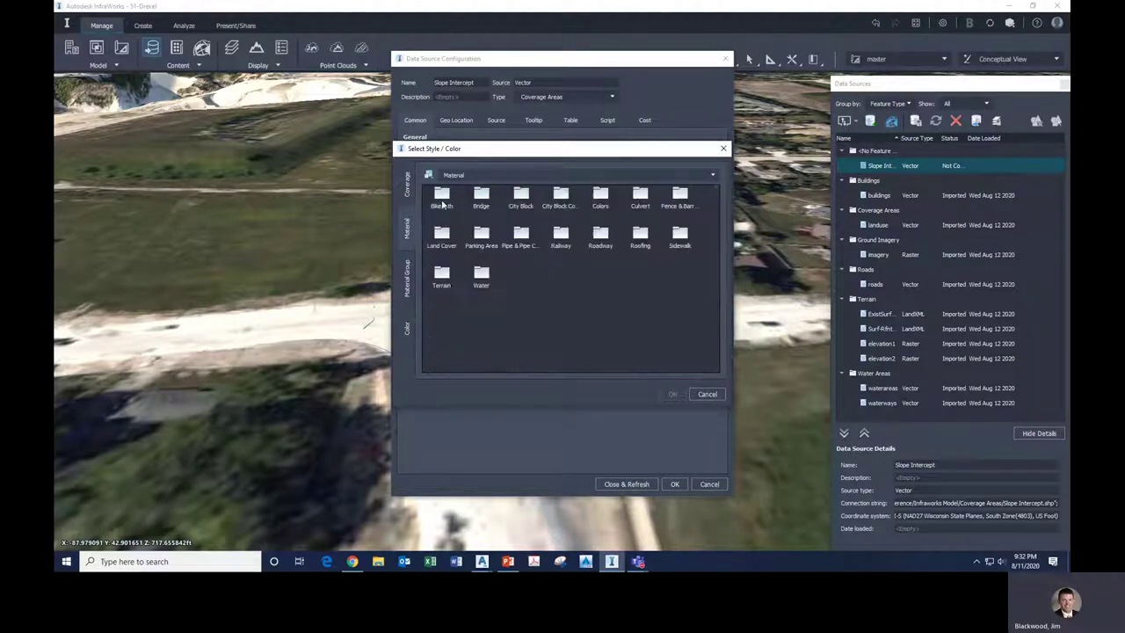
Set the Slope Intercept rule style to the Grass2 terrain material, then close the configuration and refresh the data source.
double_click(442, 277)
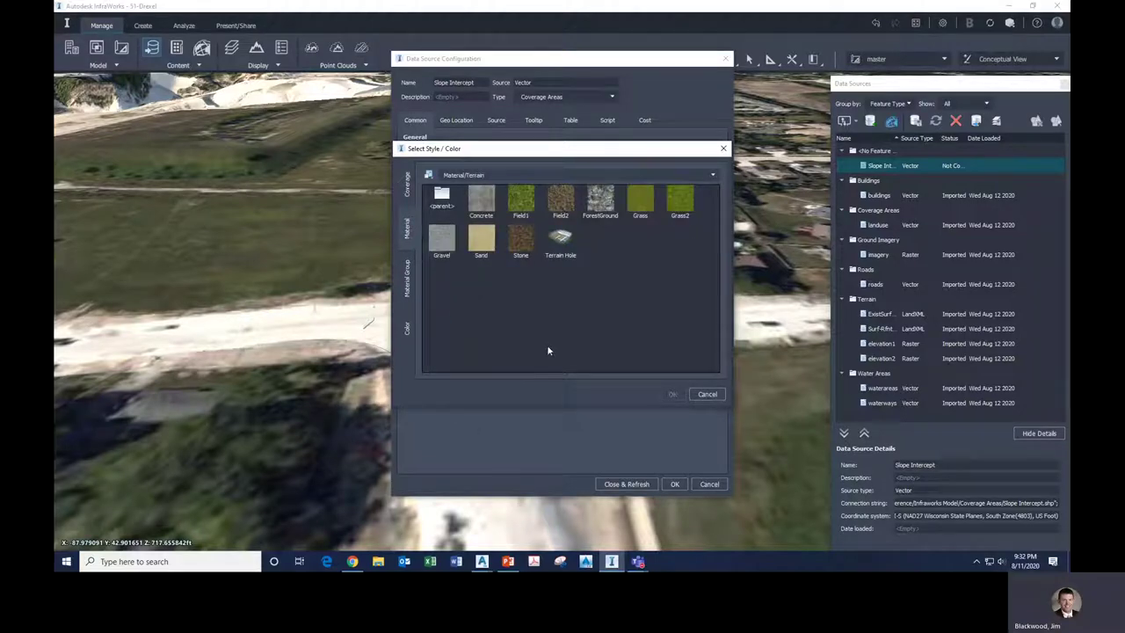
left_click(680, 200)
left_click(671, 394)
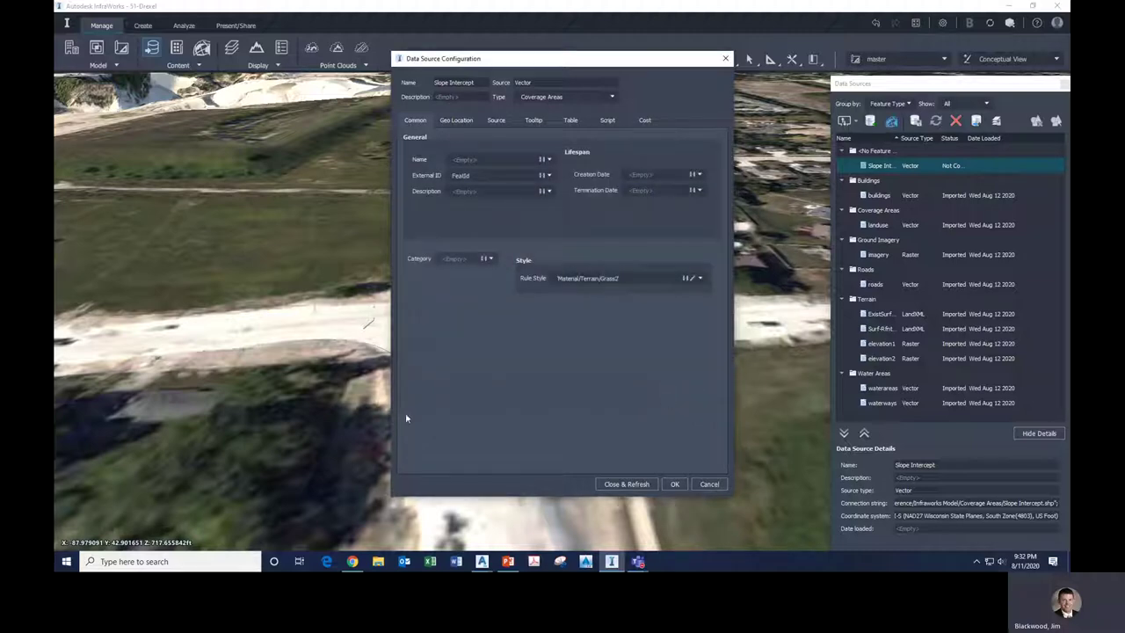
left_click(627, 484)
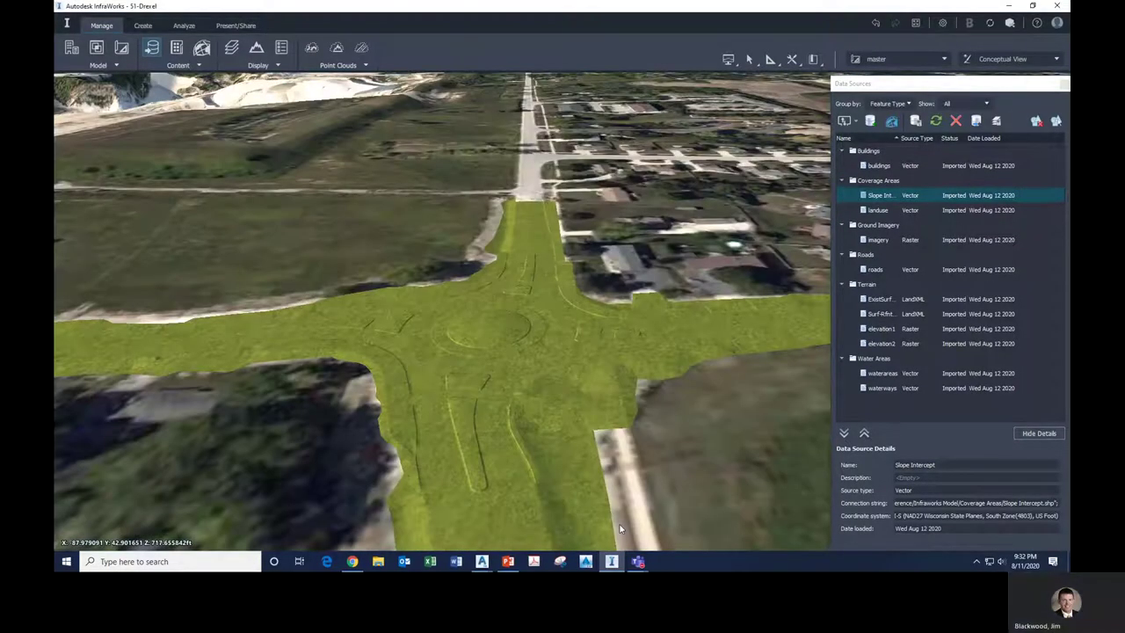
Examine the grass coverage over the roundabout and its approach roads from several distances and angles.
scroll(584, 369, "down", 5)
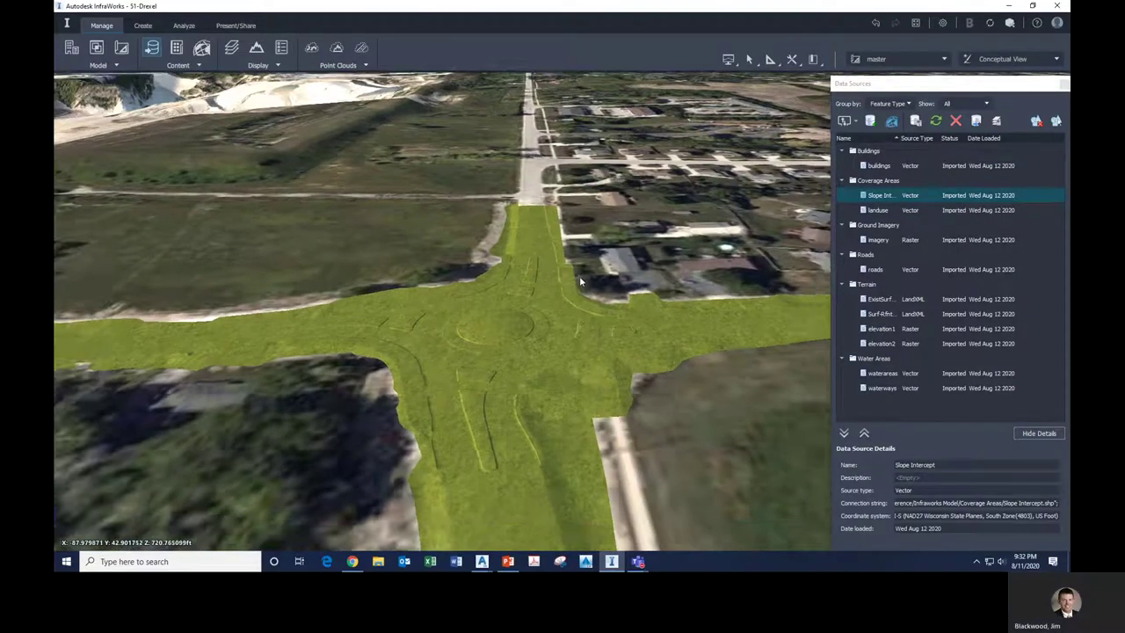
scroll(646, 401, "up", 2)
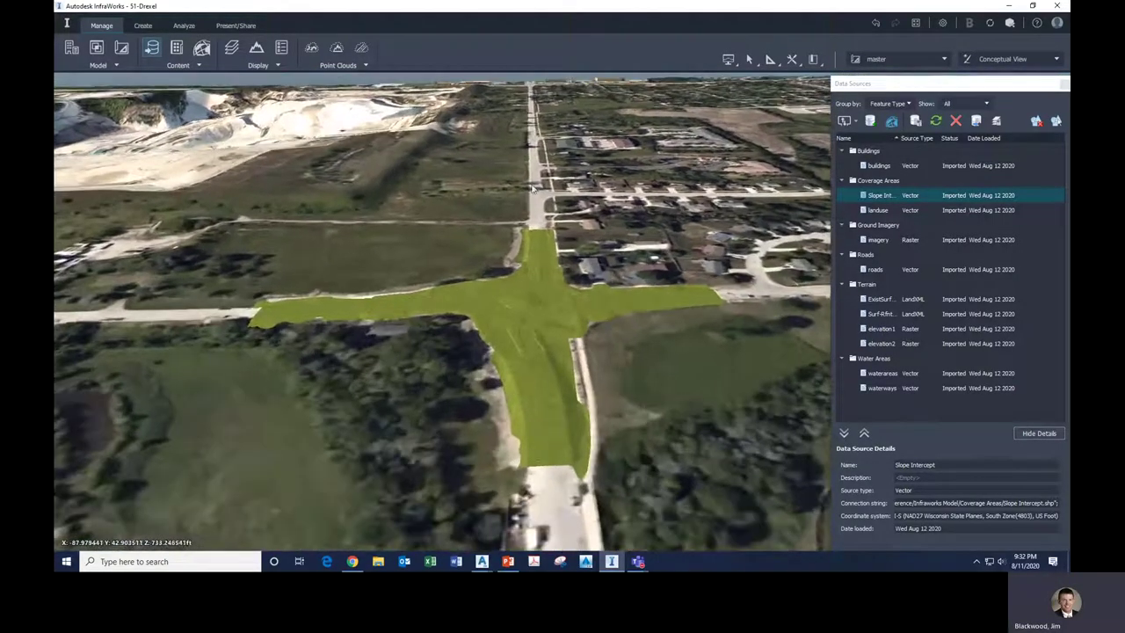
middle_click_drag(552, 501, 545, 482, "shift")
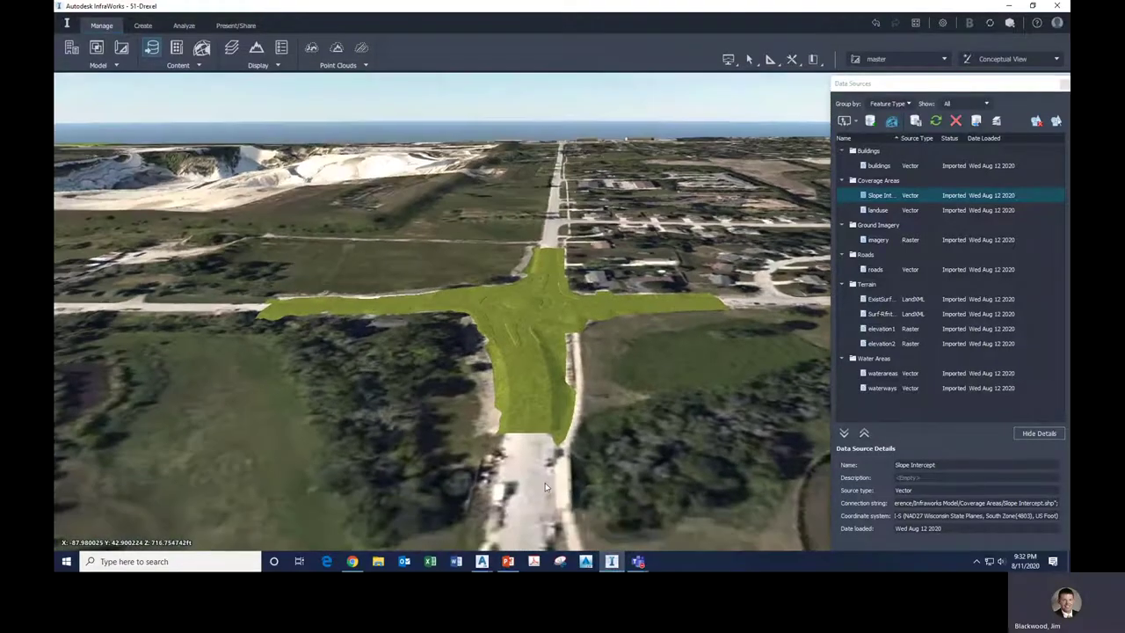
scroll(522, 319, "up", 2)
scroll(522, 319, "up", 5)
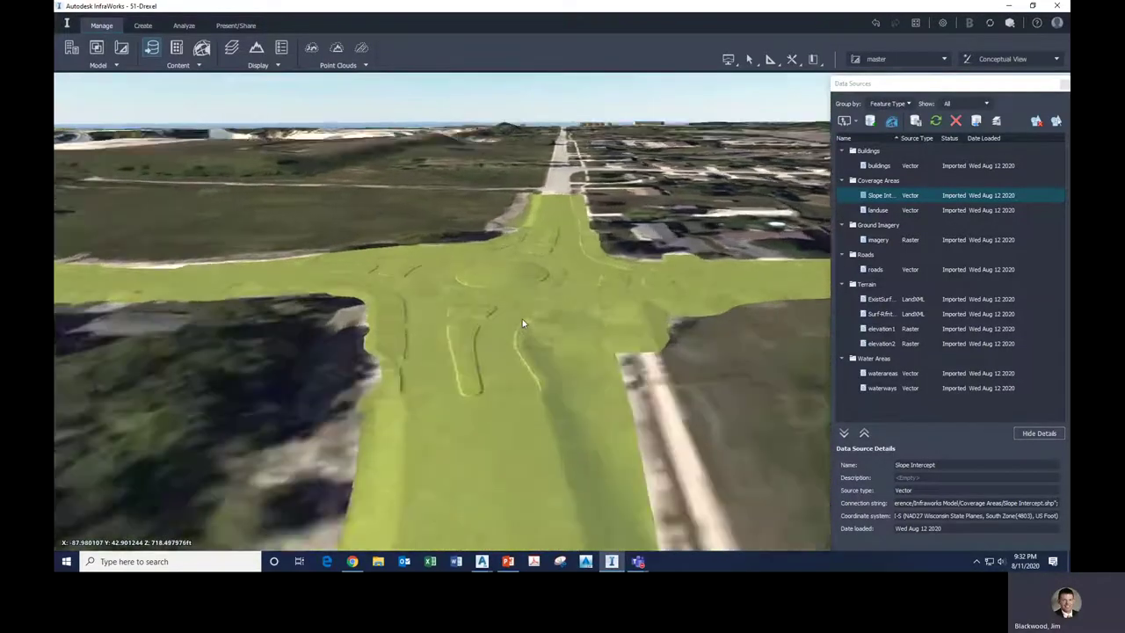
middle_click_drag(542, 439, 572, 419, "shift")
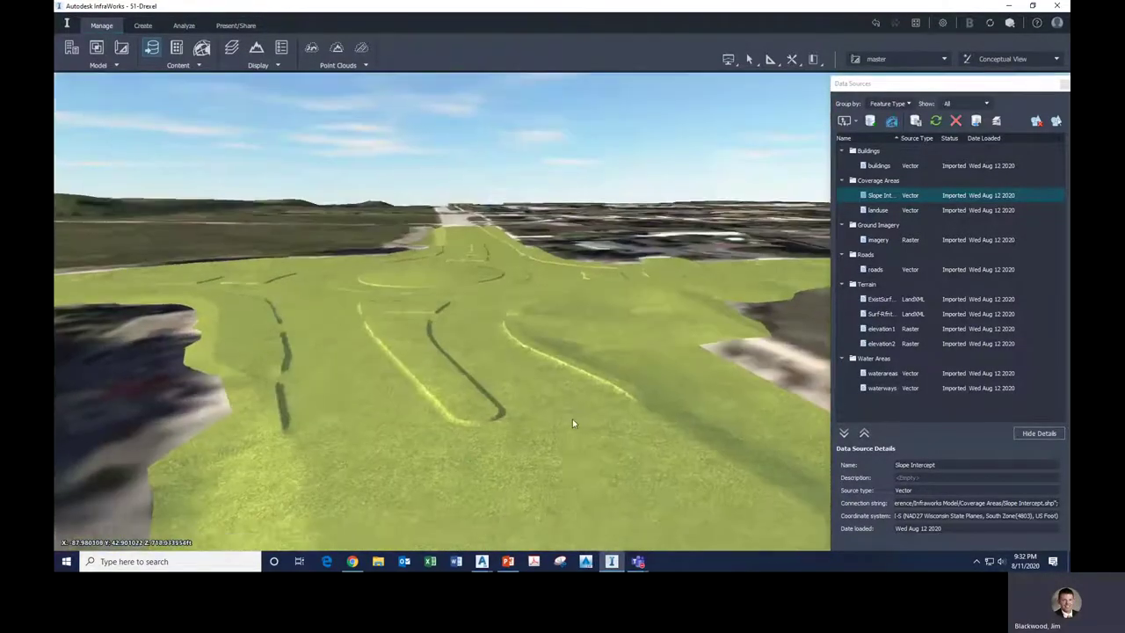
middle_click_drag(252, 339, 414, 352, "shift")
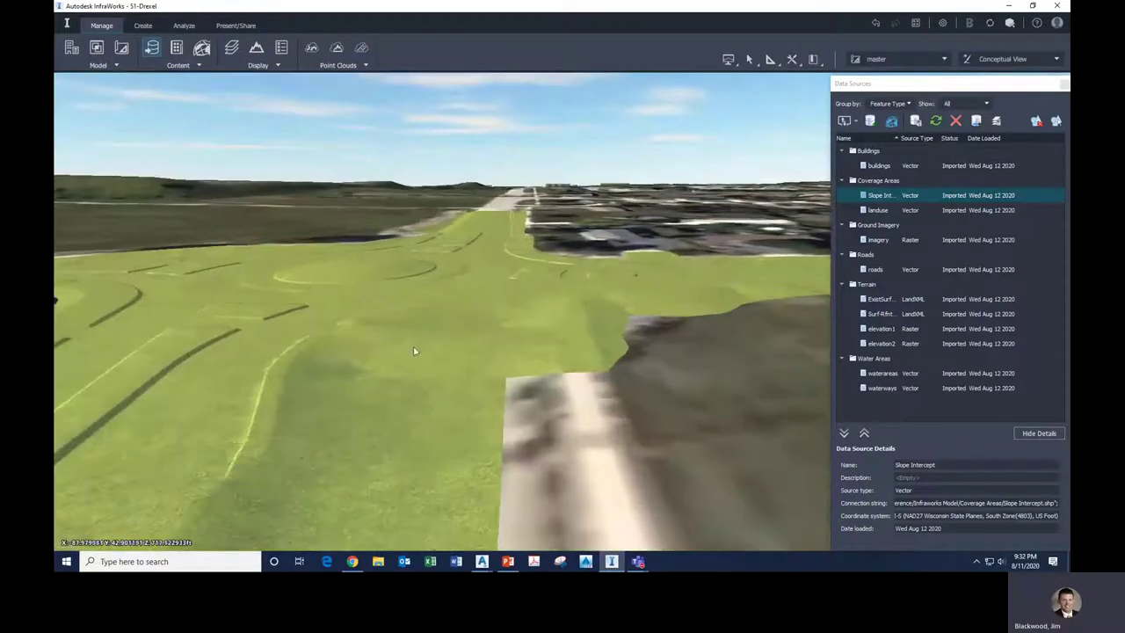
middle_click_drag(397, 440, 472, 486, "shift")
scroll(489, 493, "up", 2)
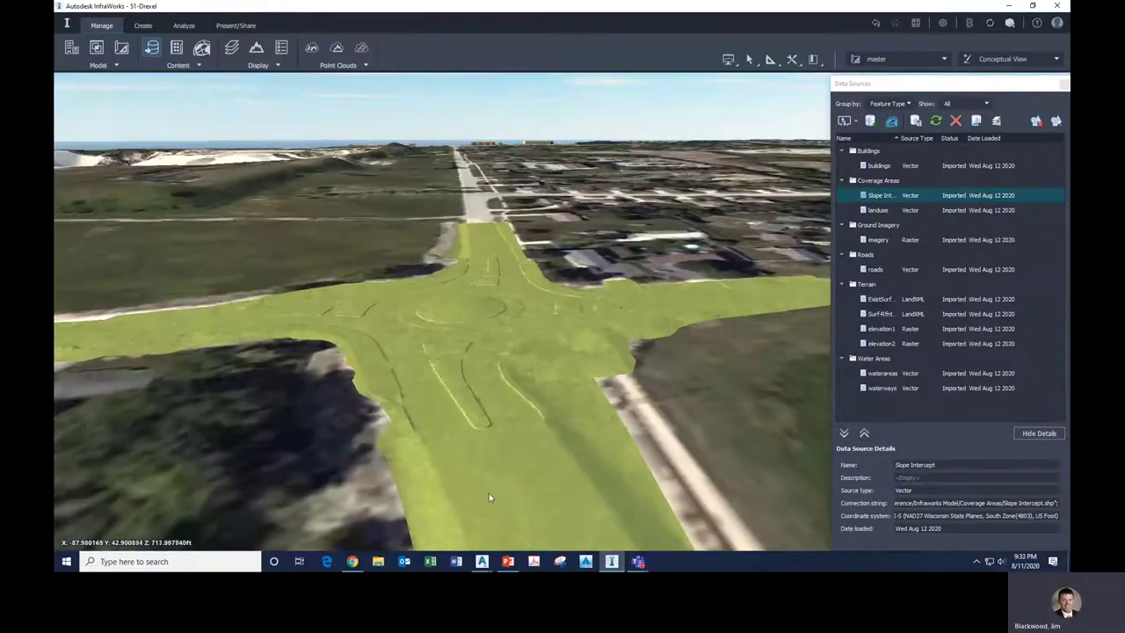
scroll(444, 221, "up", 3)
scroll(444, 221, "up", 2)
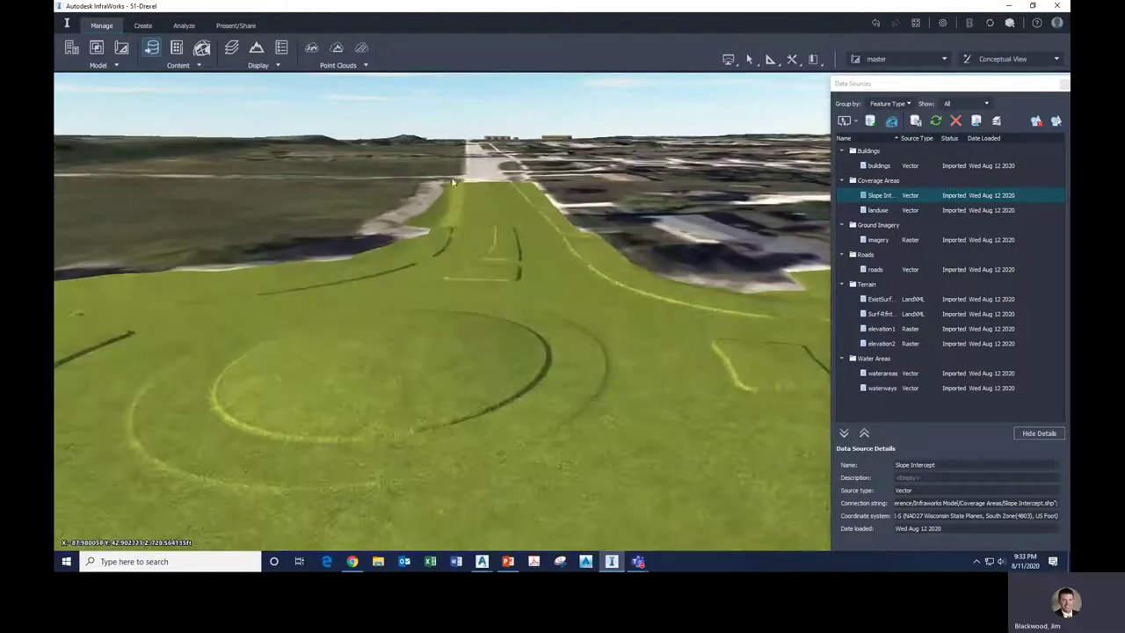
scroll(449, 214, "down", 3)
scroll(495, 310, "down", 3)
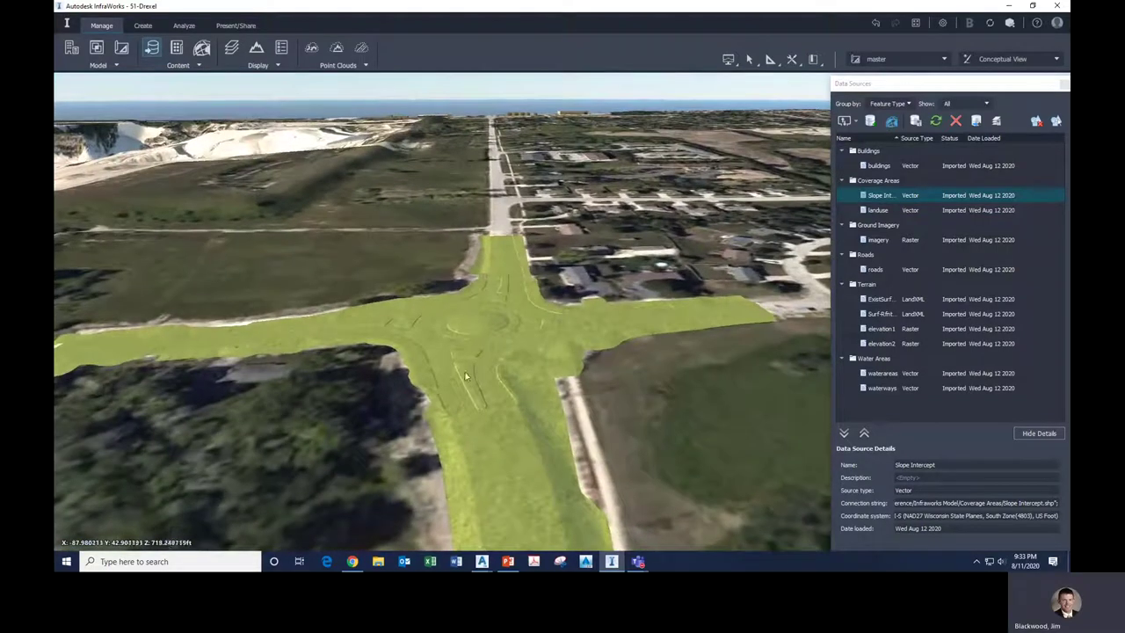
Add the Asphalt Areas shapefile from the Coverage Areas folder as an SHP data source and open its configuration.
left_click(858, 120)
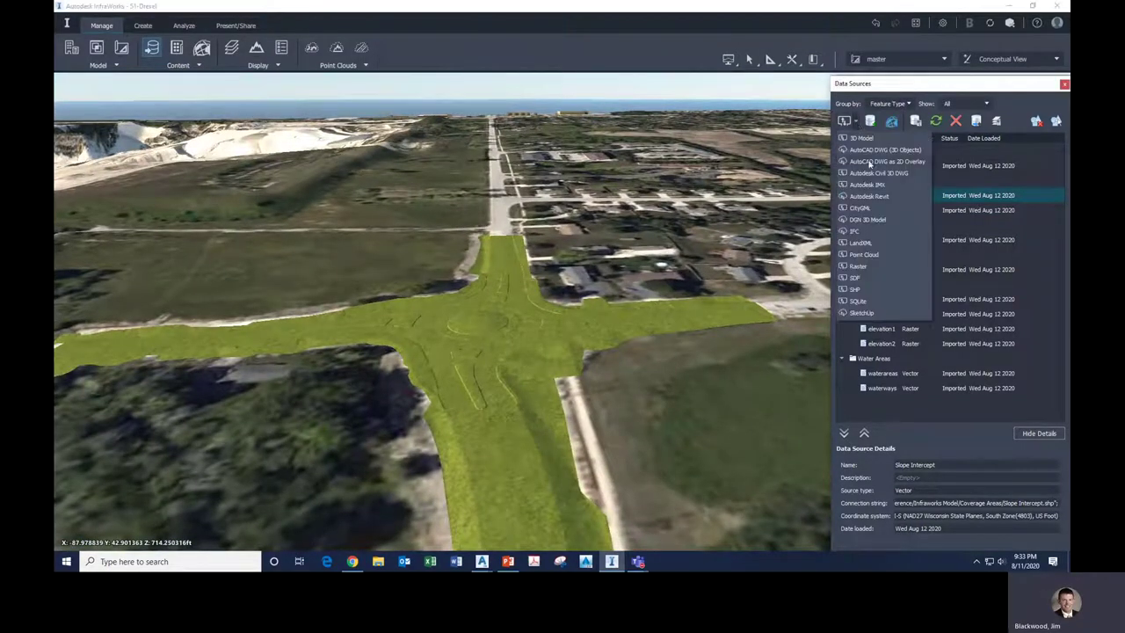
left_click(867, 289)
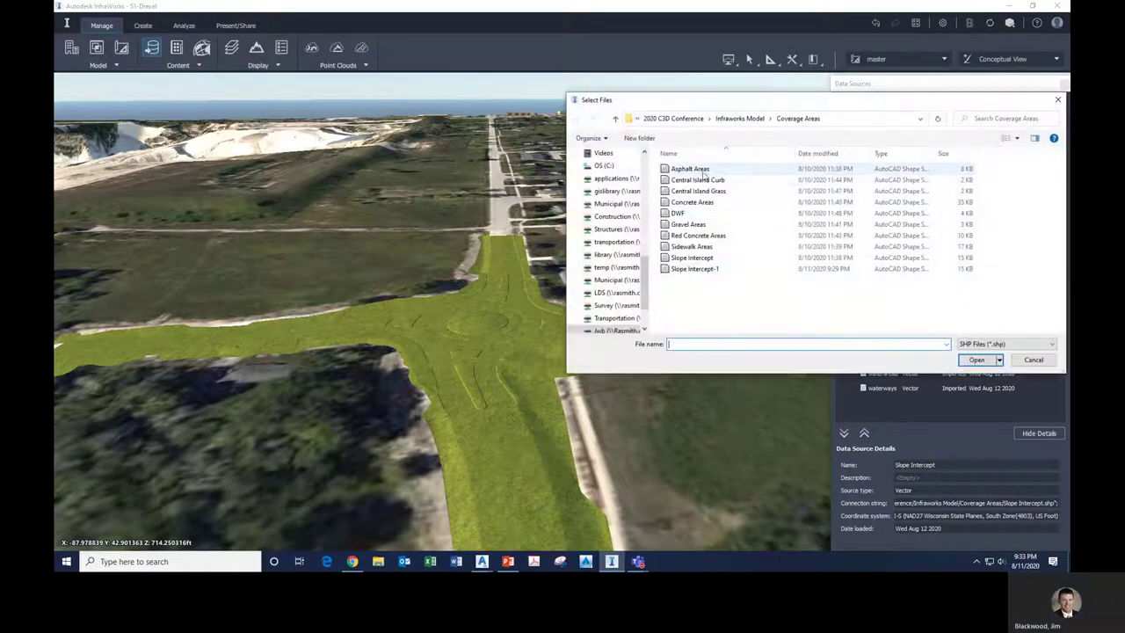
left_click(773, 169)
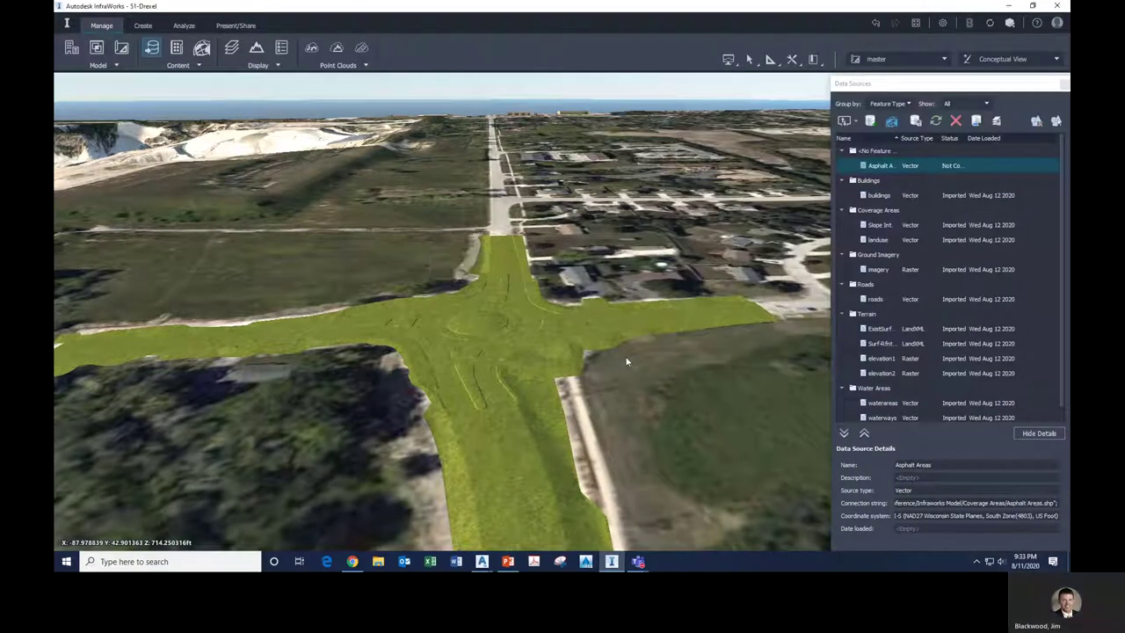
double_click(879, 165)
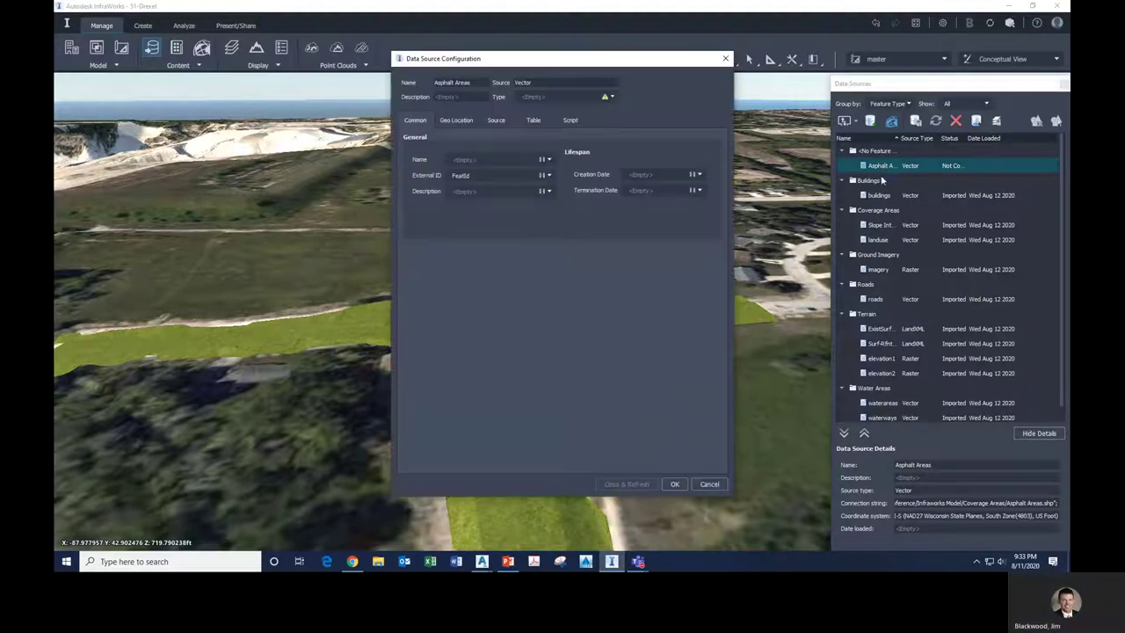
Configure Asphalt Areas as Coverage Areas with the Parking Area material Dark Grey Asphalt as rule style, then close and refresh.
left_click(613, 96)
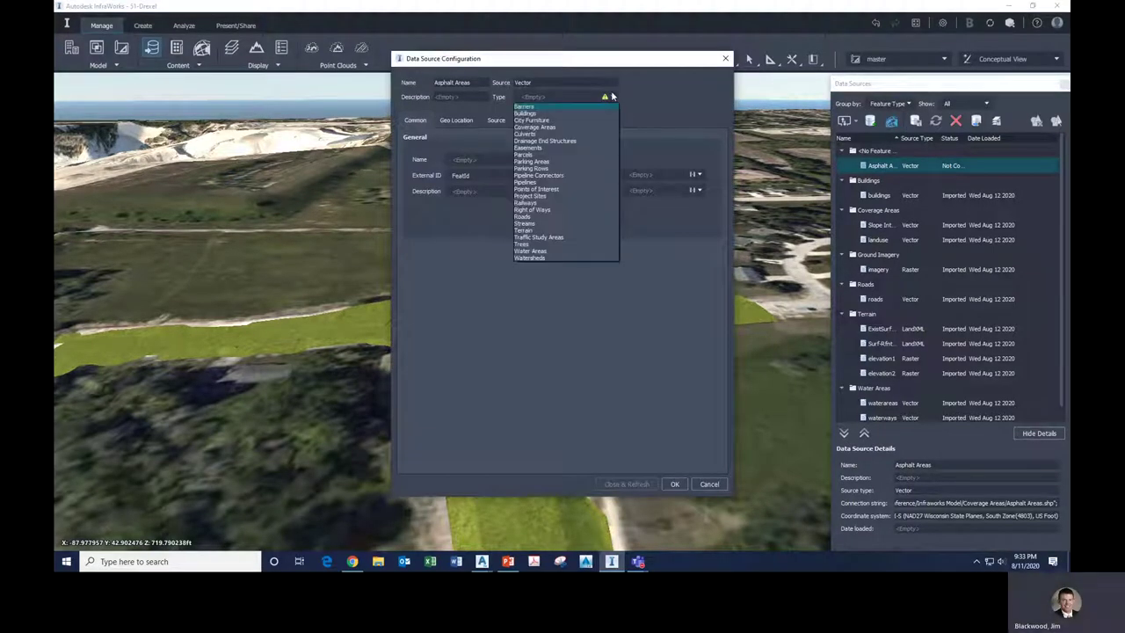
left_click(559, 128)
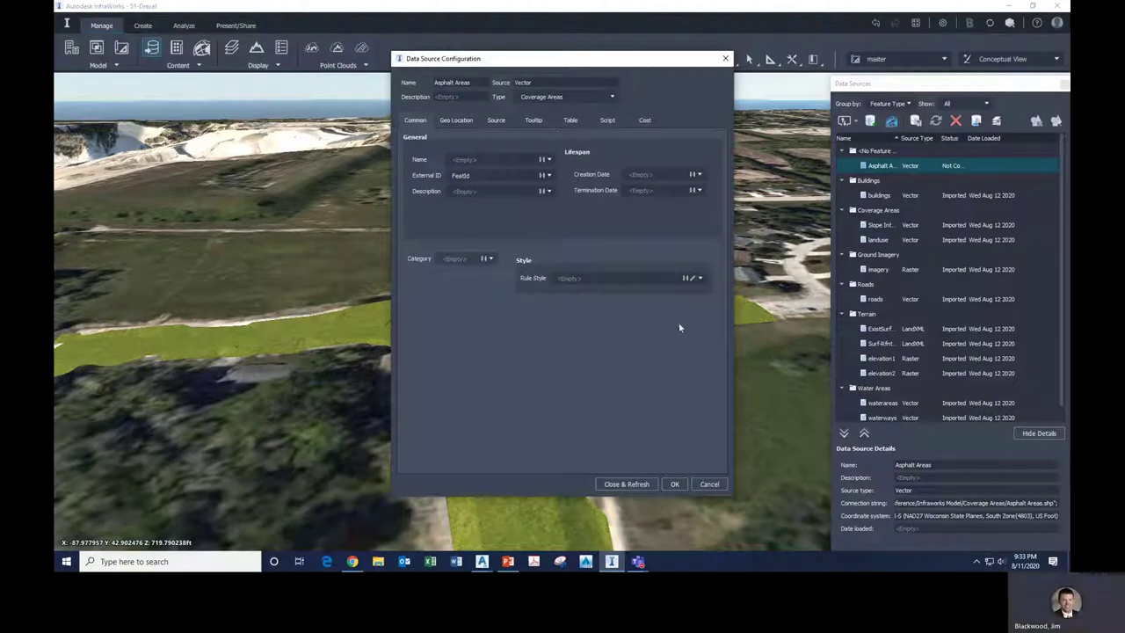
left_click(691, 279)
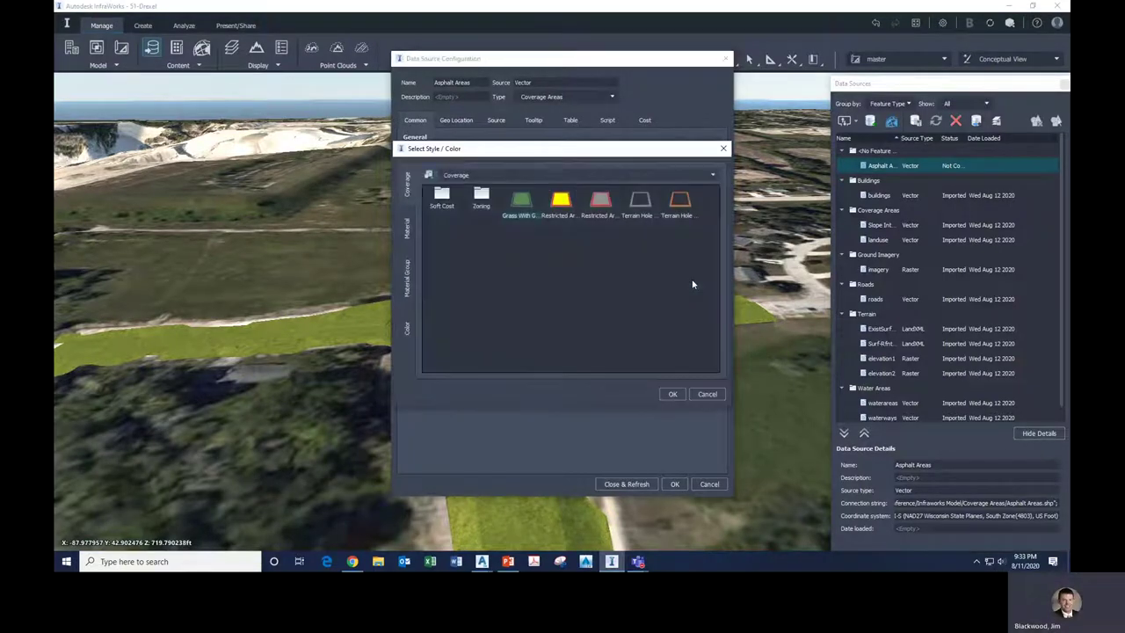
left_click(407, 233)
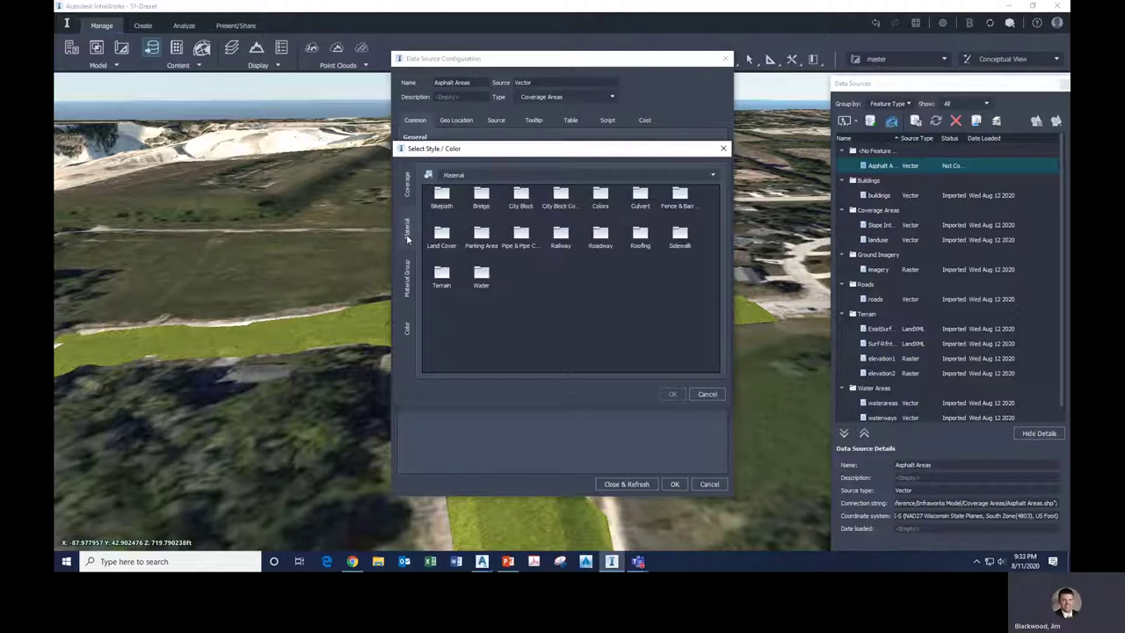
double_click(467, 255)
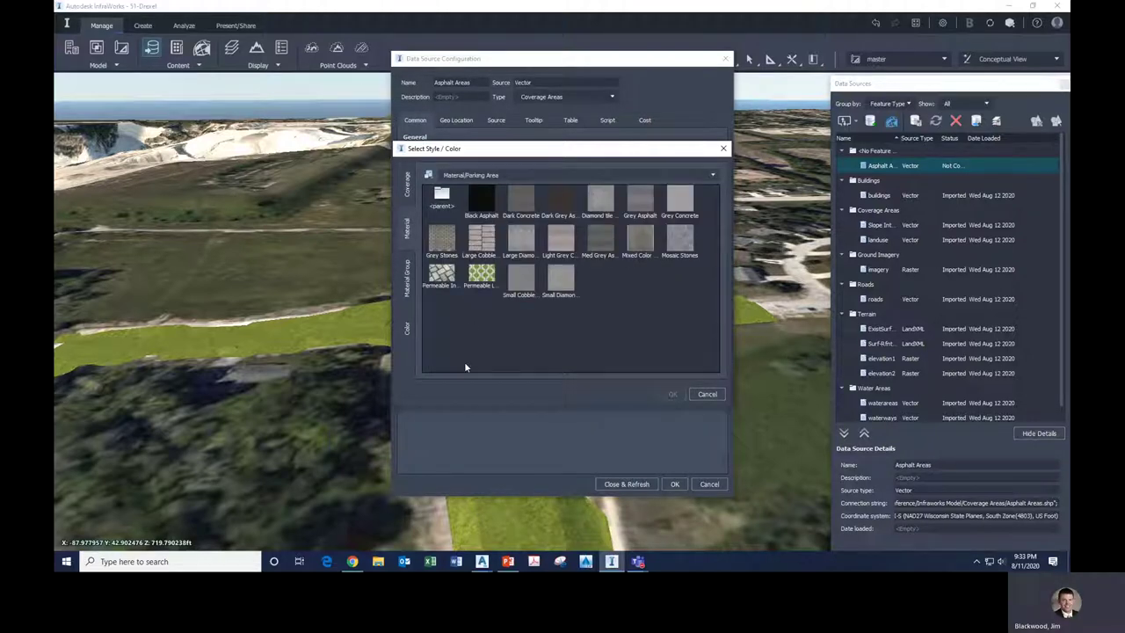
left_click(568, 202)
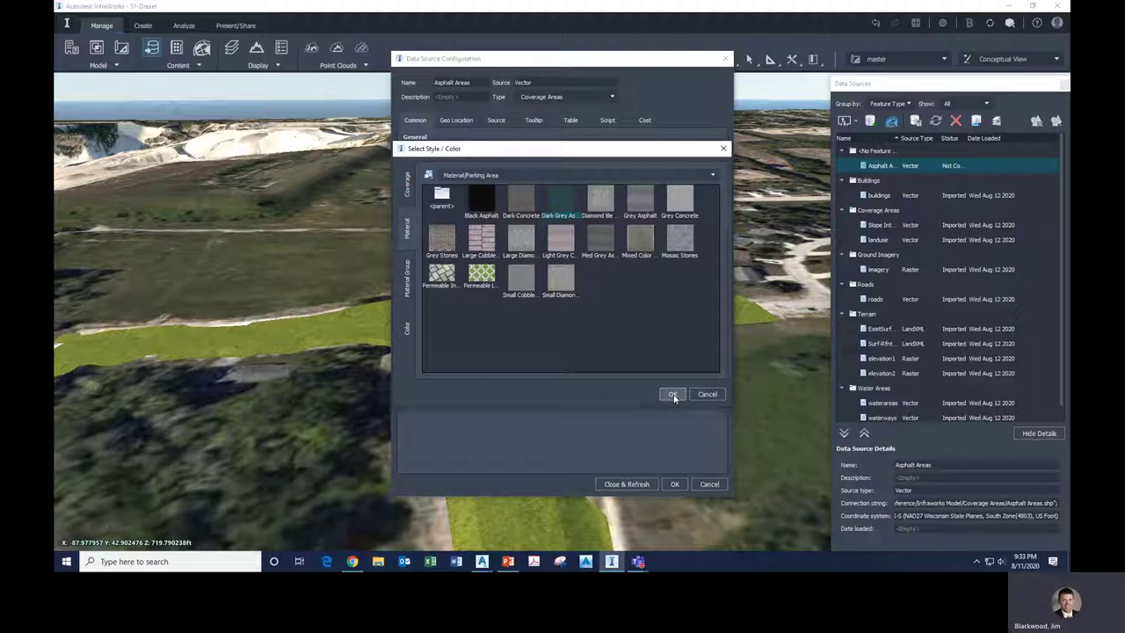
left_click(672, 395)
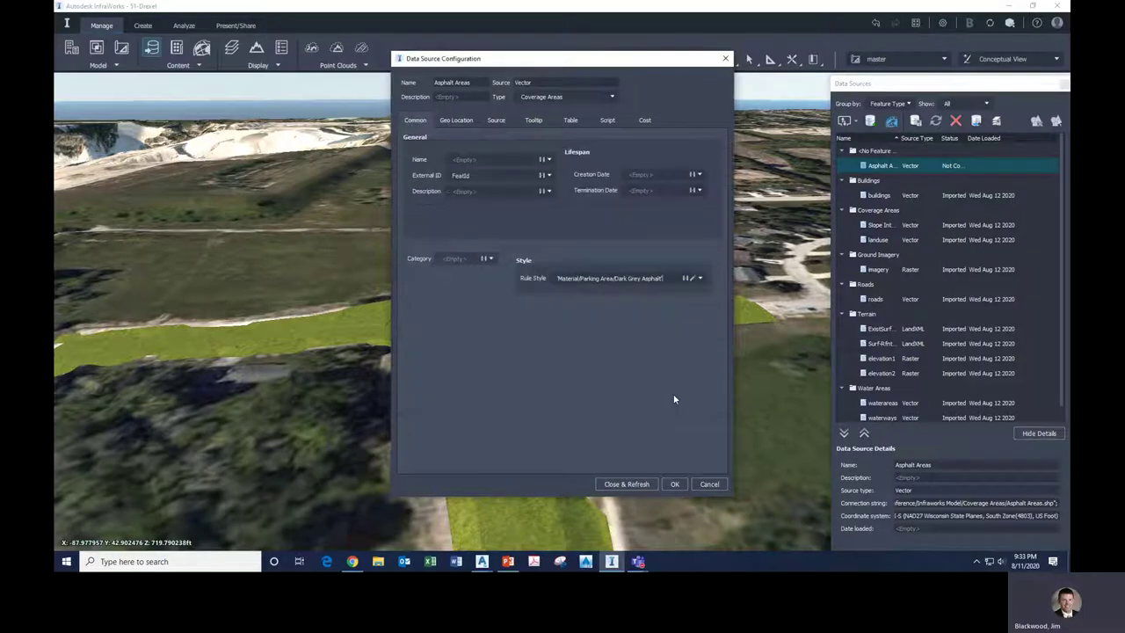
left_click(622, 485)
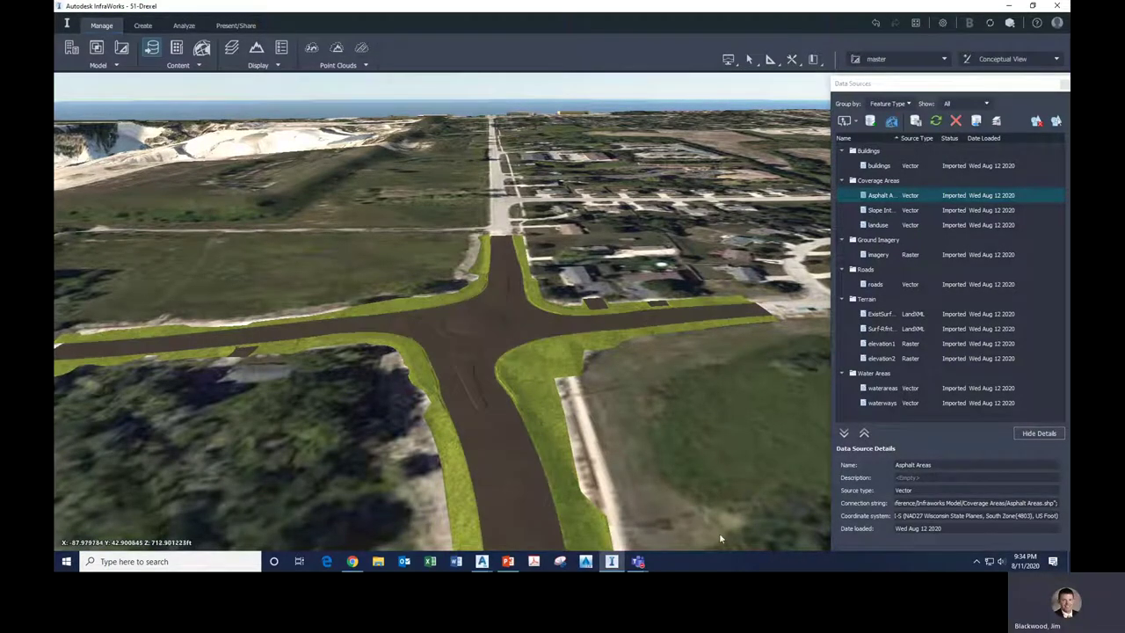
Inspect the asphalt coverage at the intersection and review the type and rule style in the Asphalt Areas configuration.
left_click_drag(748, 489, 735, 480)
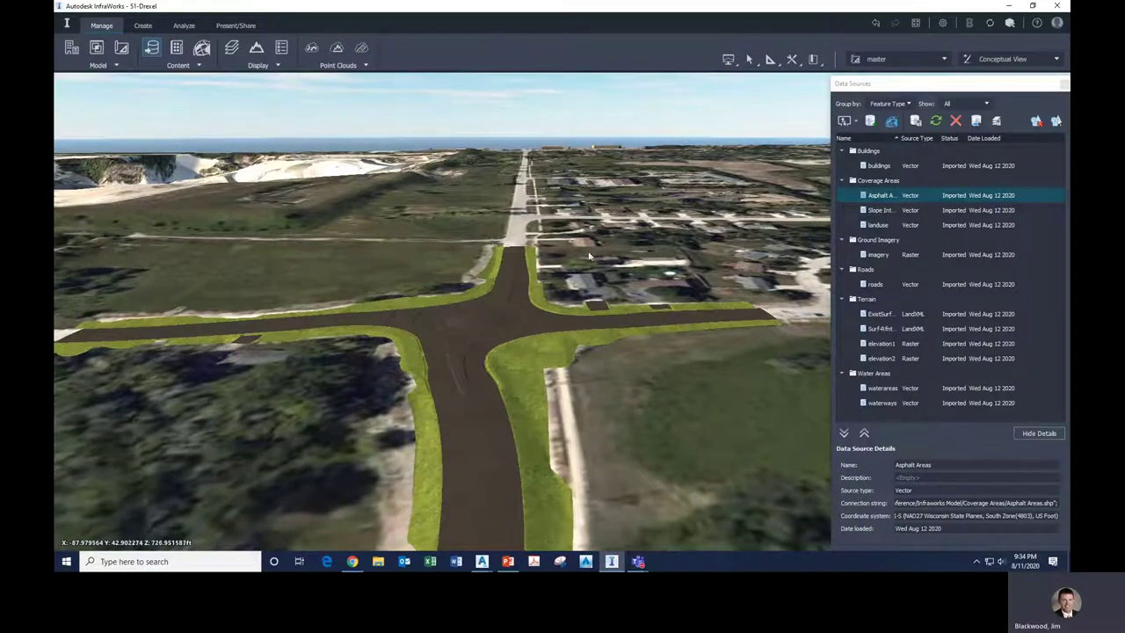
scroll(418, 367, "up", 3)
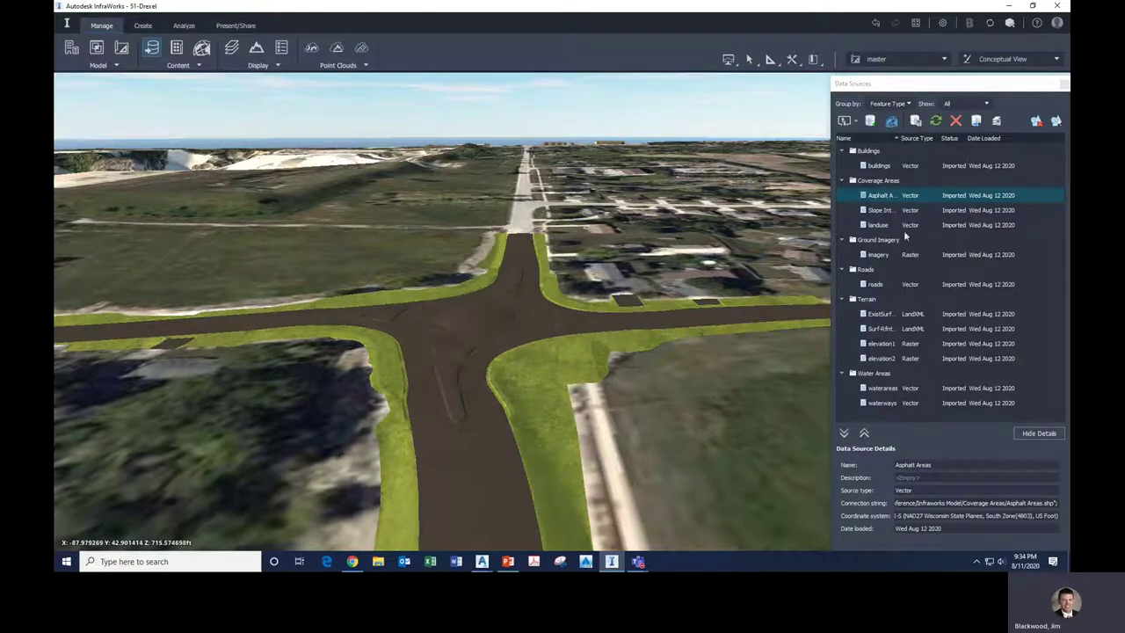
left_click(883, 196)
double_click(882, 196)
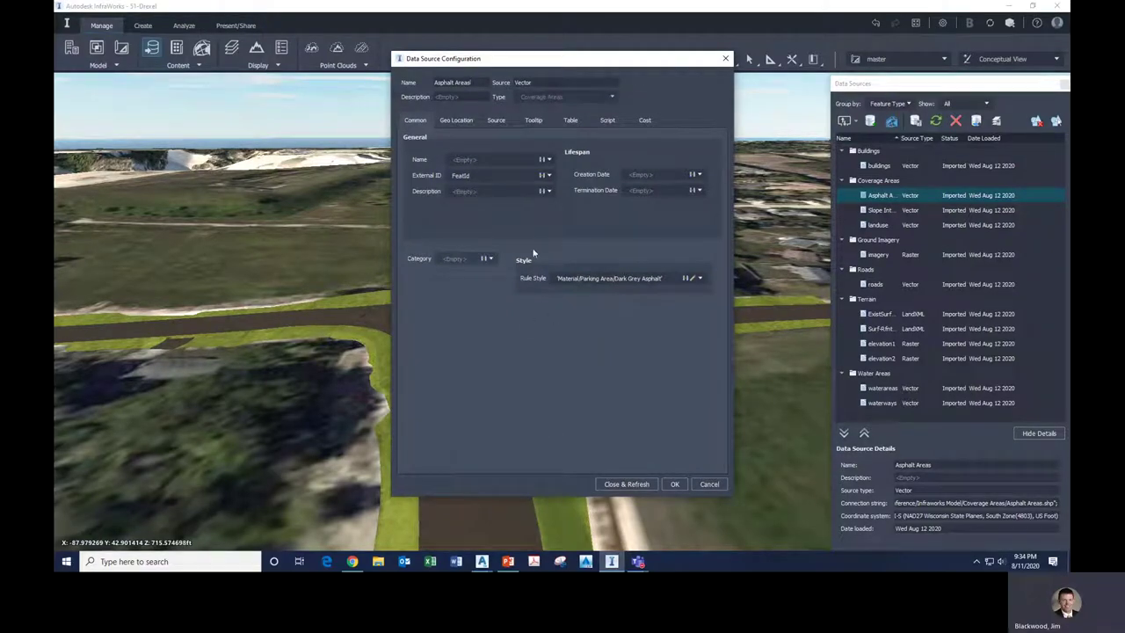
left_click(673, 484)
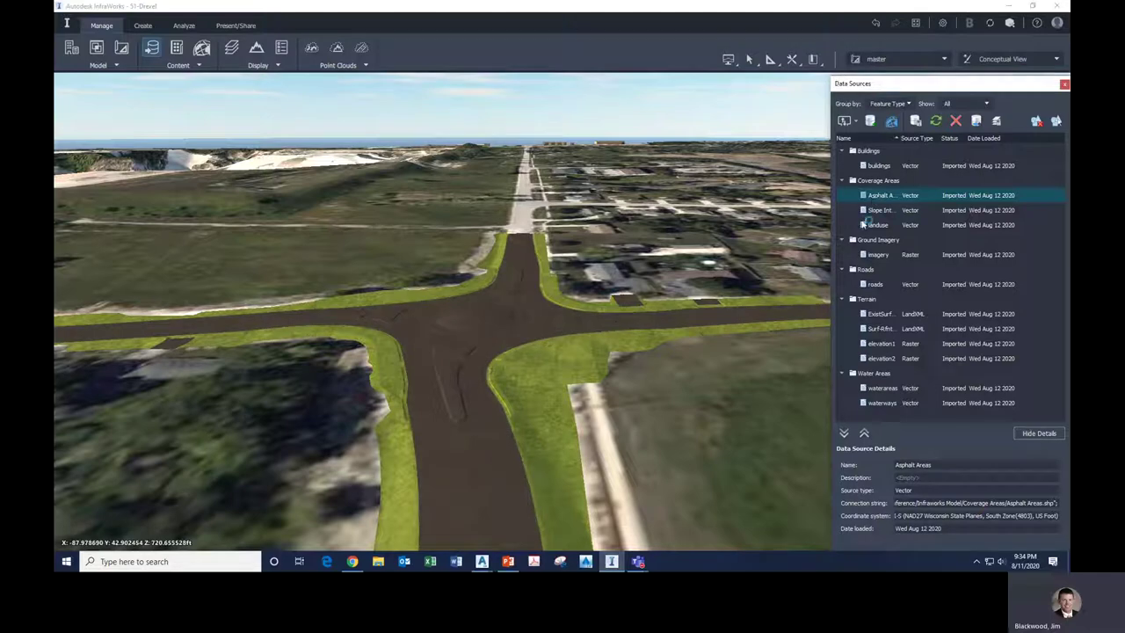
double_click(875, 197)
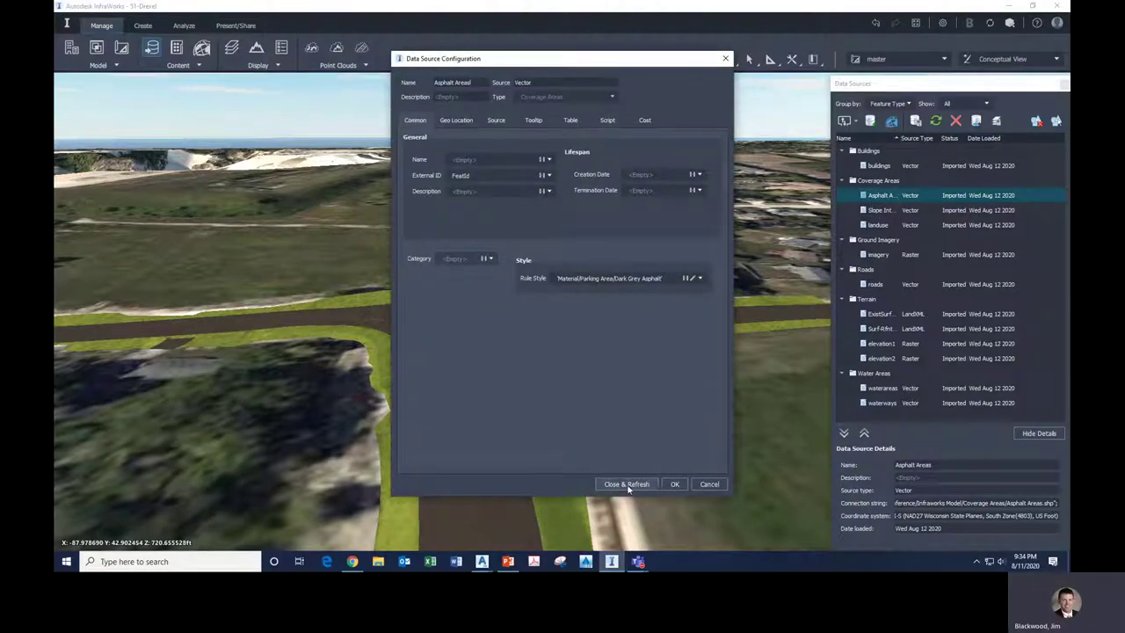
left_click(665, 484)
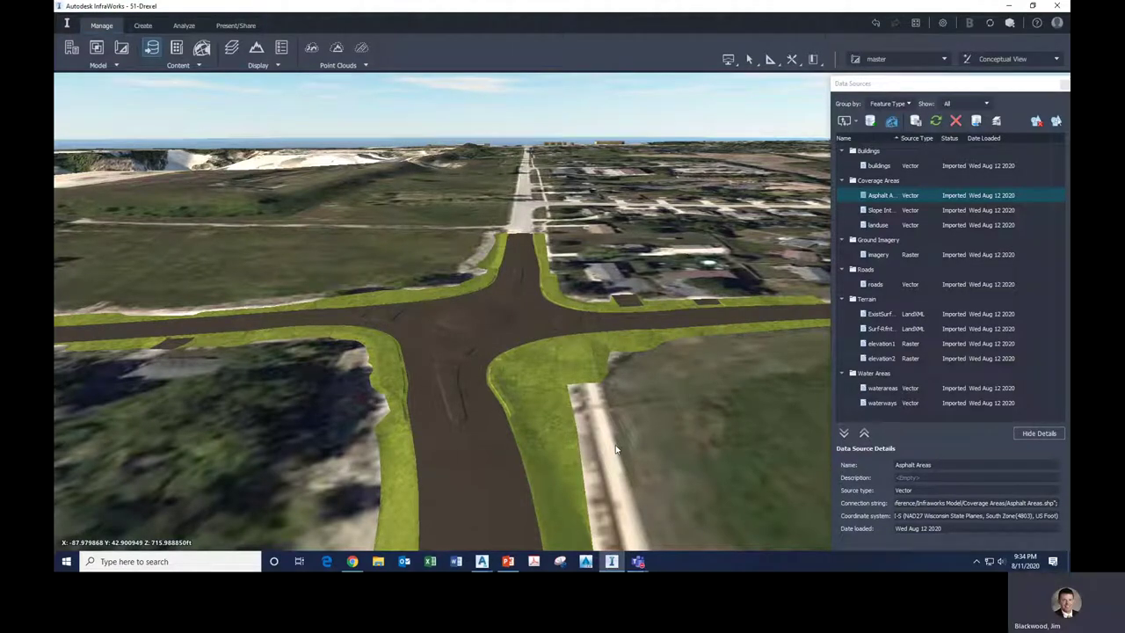
Add the Sidewalk Areas shapefile from the Coverage Areas folder as an SHP data source and open its configuration.
left_click(854, 121)
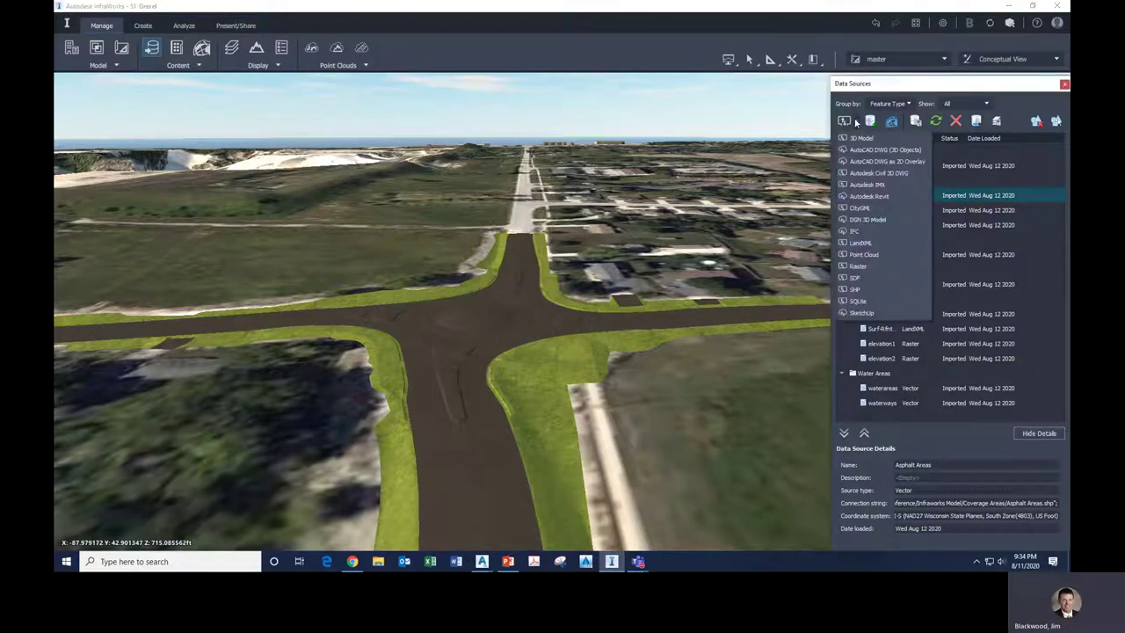
left_click(855, 289)
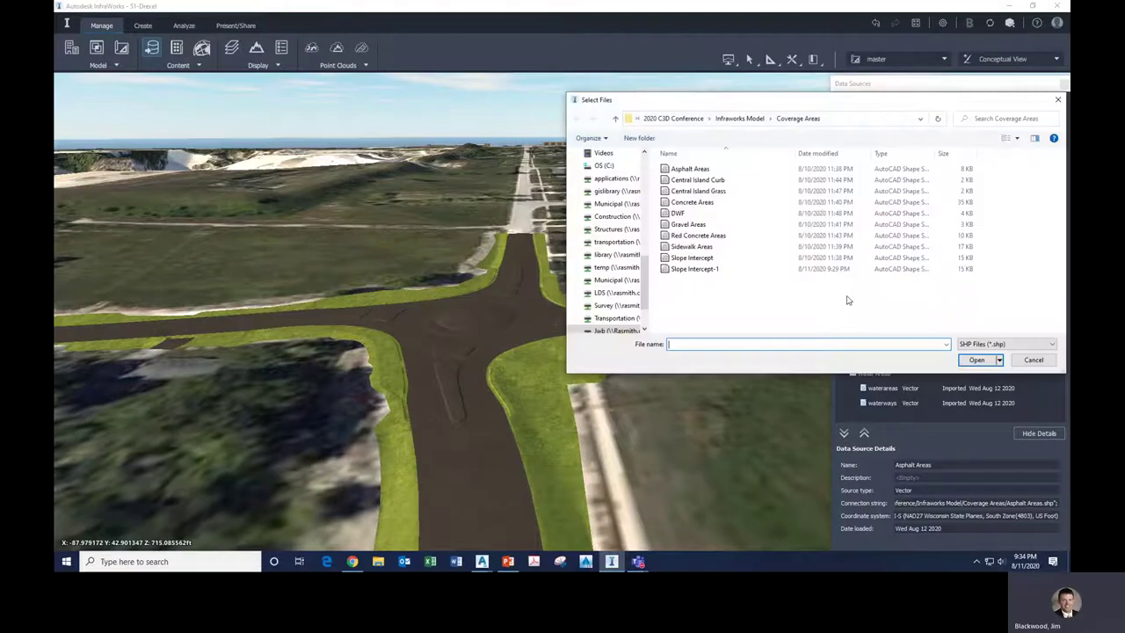
left_click(691, 246)
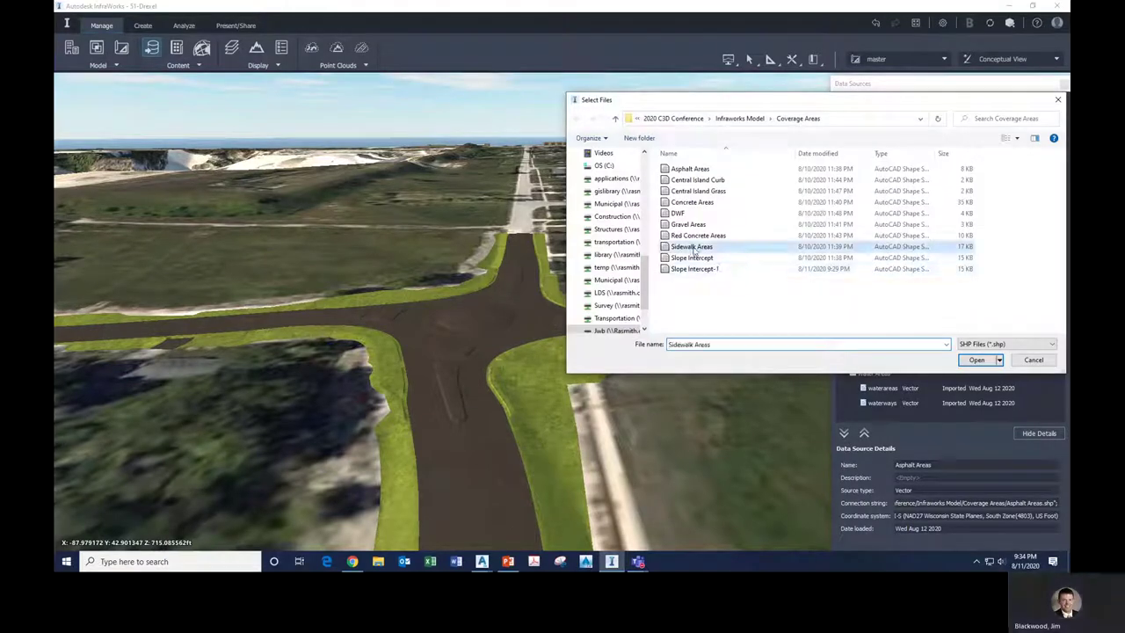
left_click(988, 363)
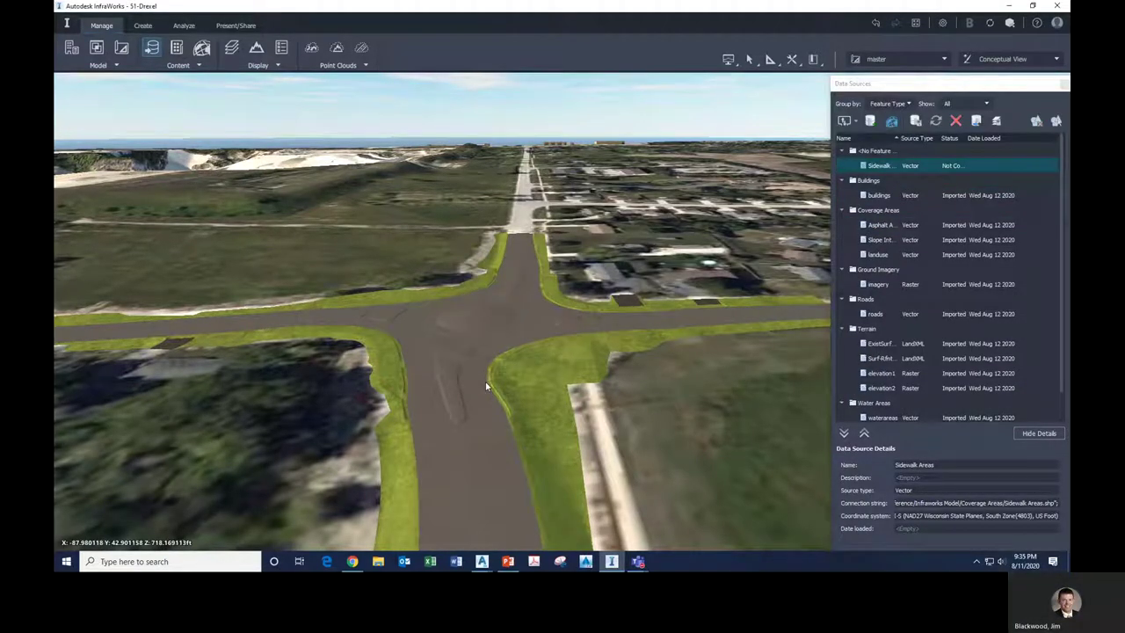
double_click(878, 166)
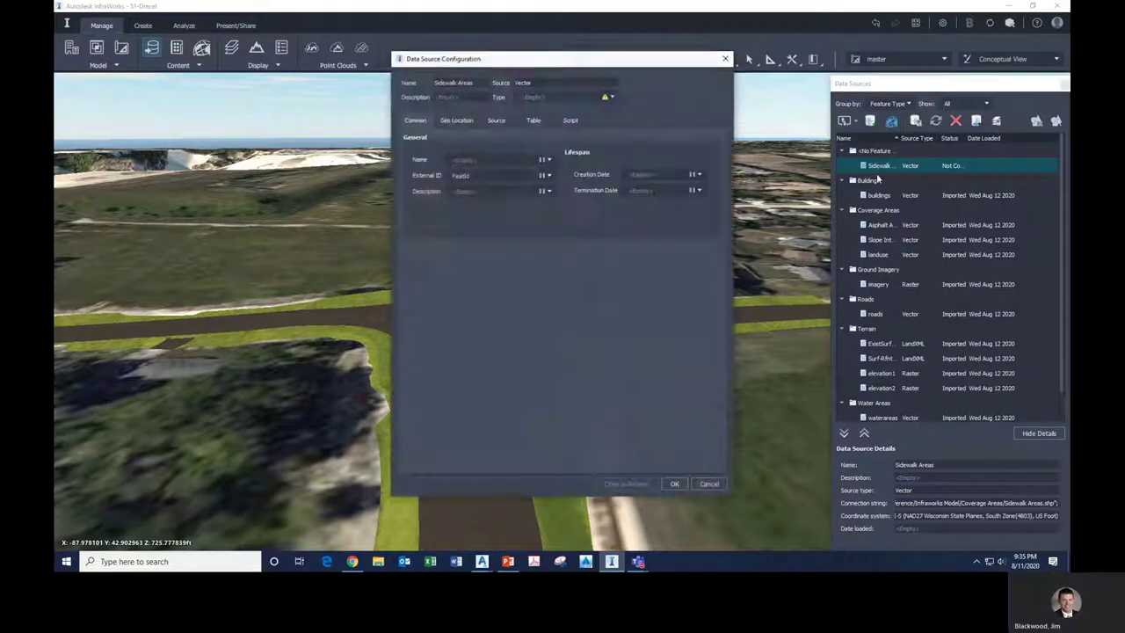
Configure Sidewalk Areas as Coverage Areas with the Parking Area material Grey Concrete as rule style, then close and refresh.
left_click(612, 96)
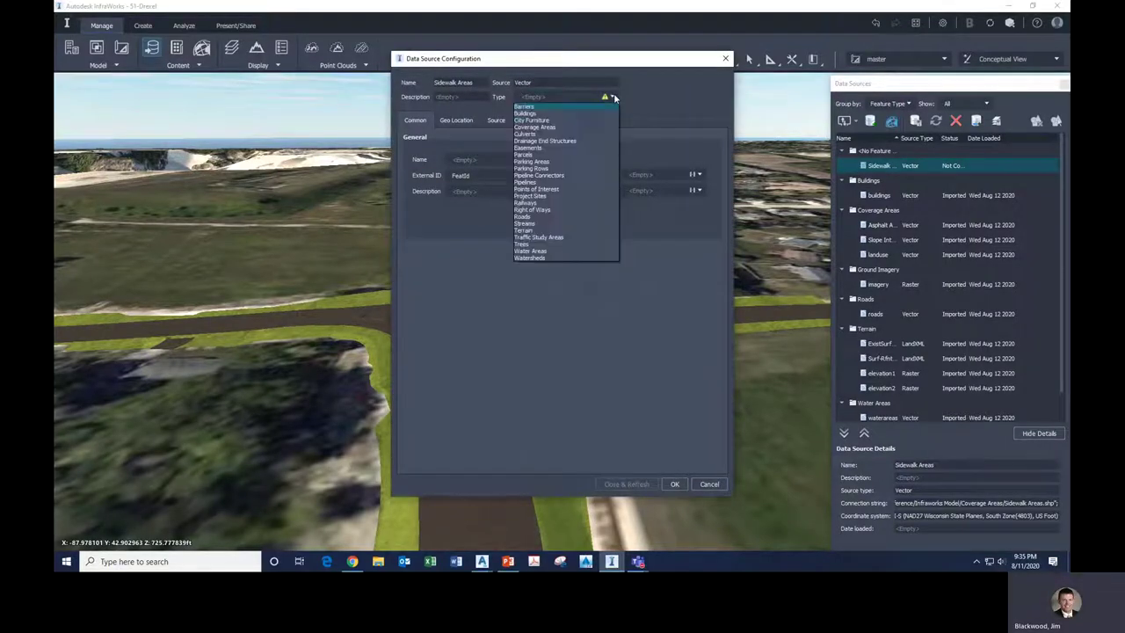
left_click(544, 125)
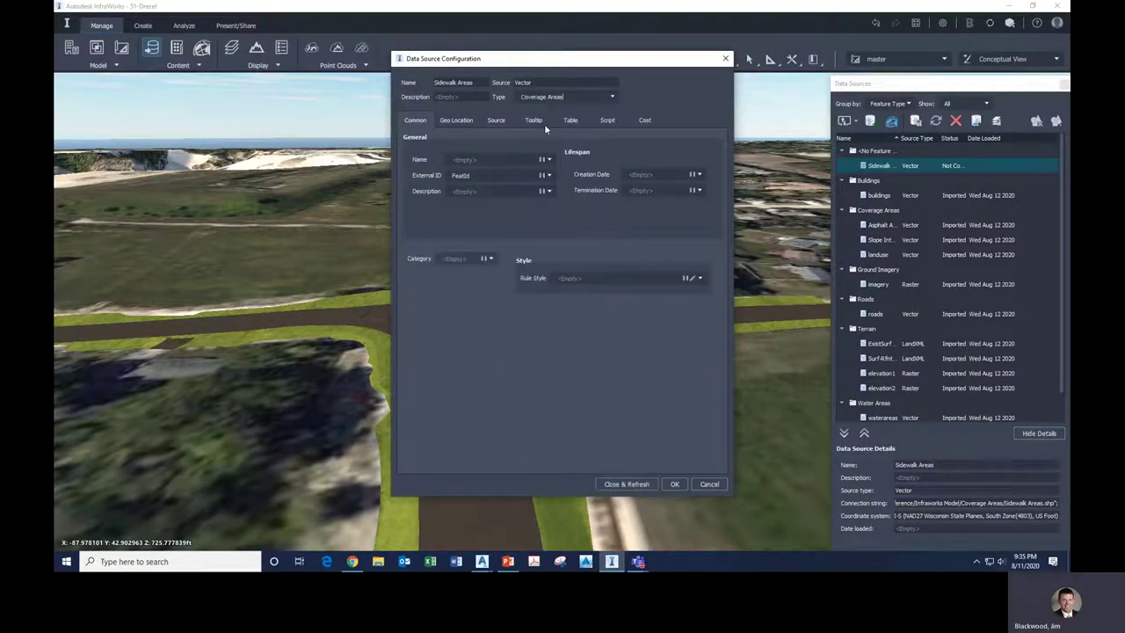
left_click(690, 278)
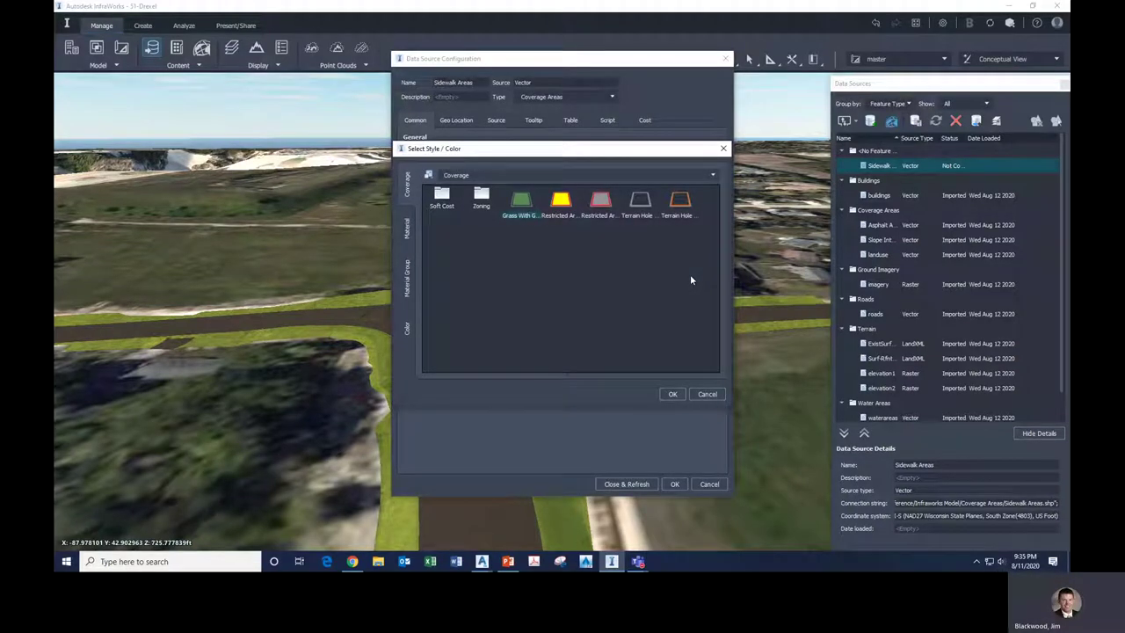
left_click(416, 234)
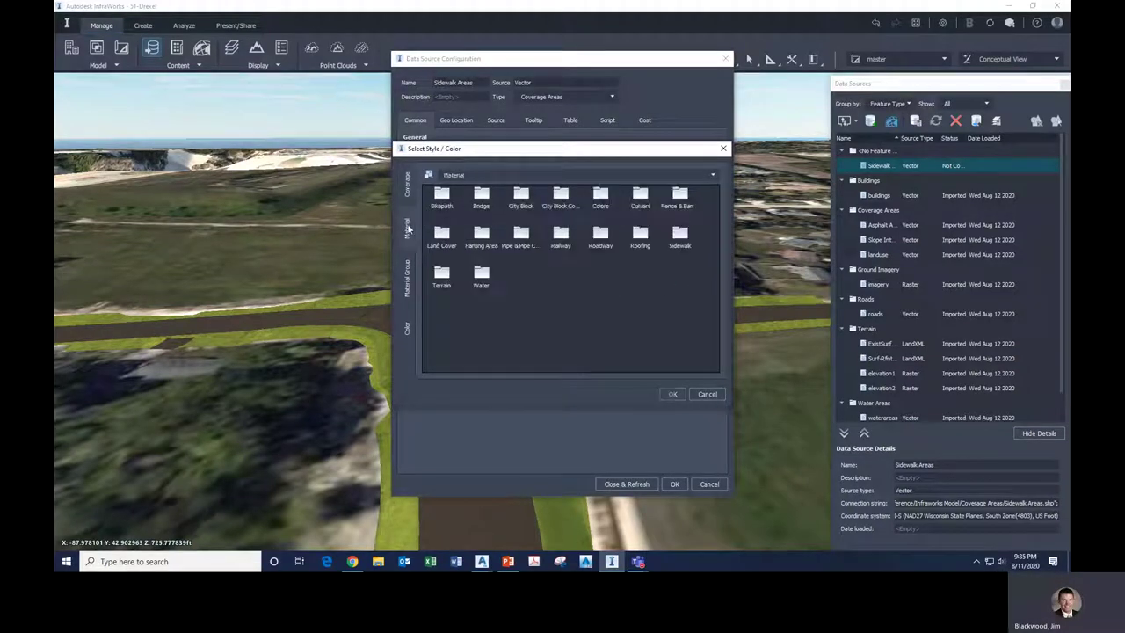
double_click(481, 239)
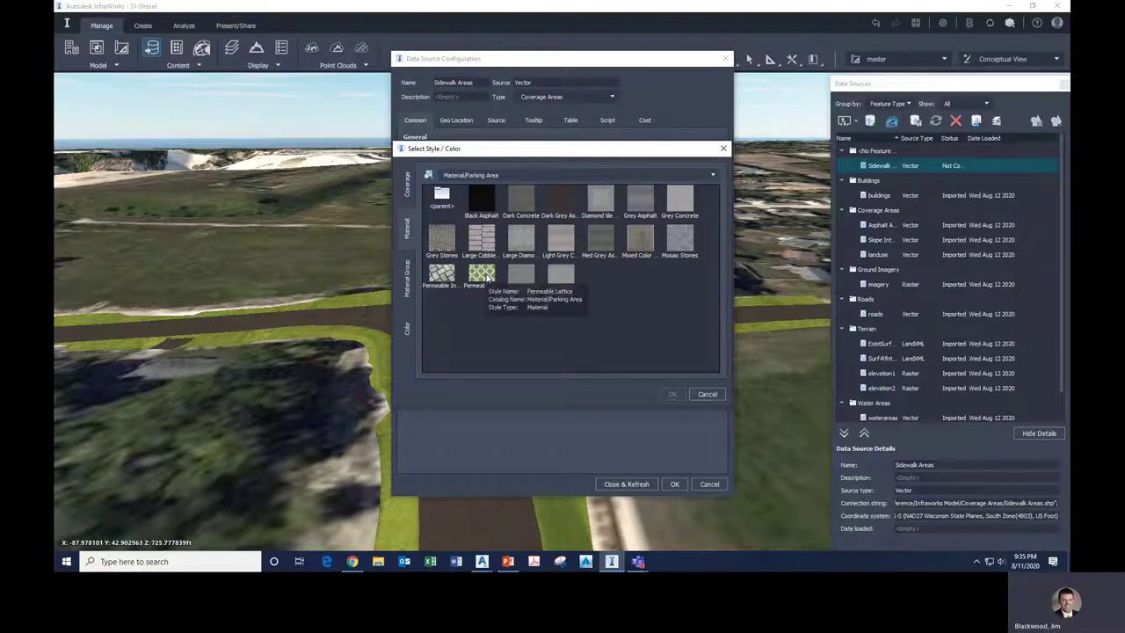
left_click(679, 198)
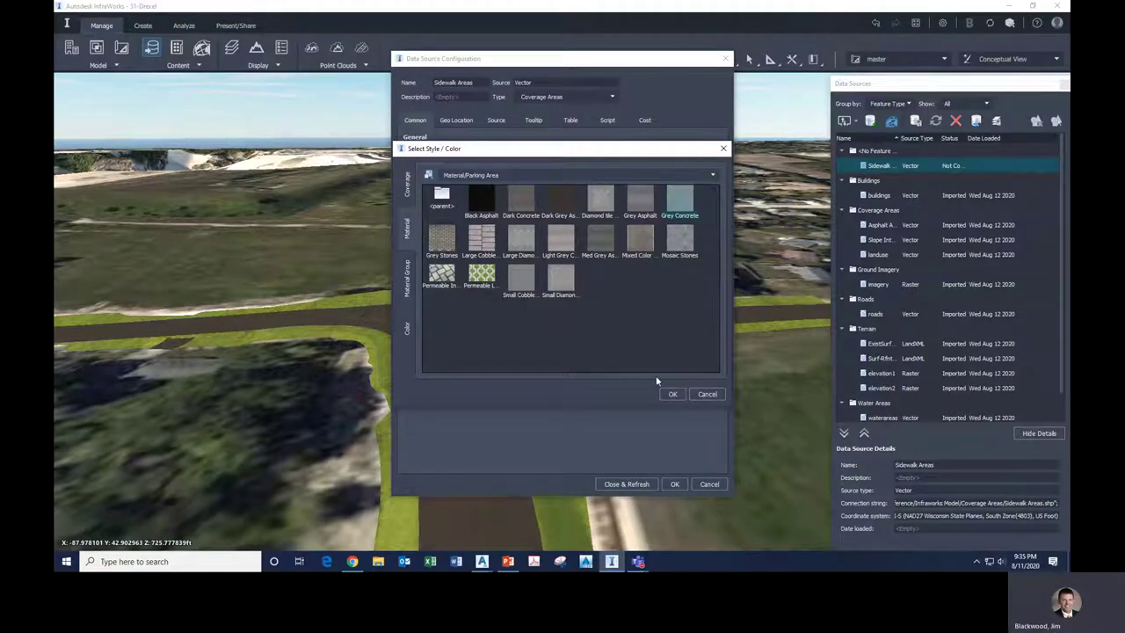
left_click(671, 394)
left_click(626, 484)
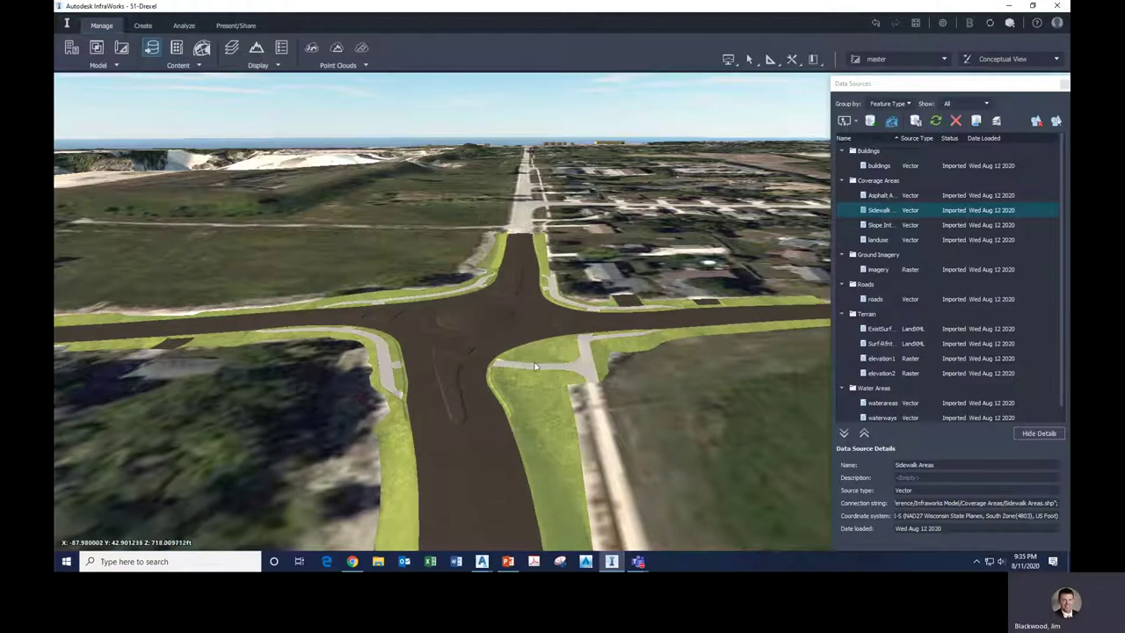
Add the Concrete Areas shapefile from the Coverage Areas folder as an SHP data source and open its configuration.
left_click(854, 120)
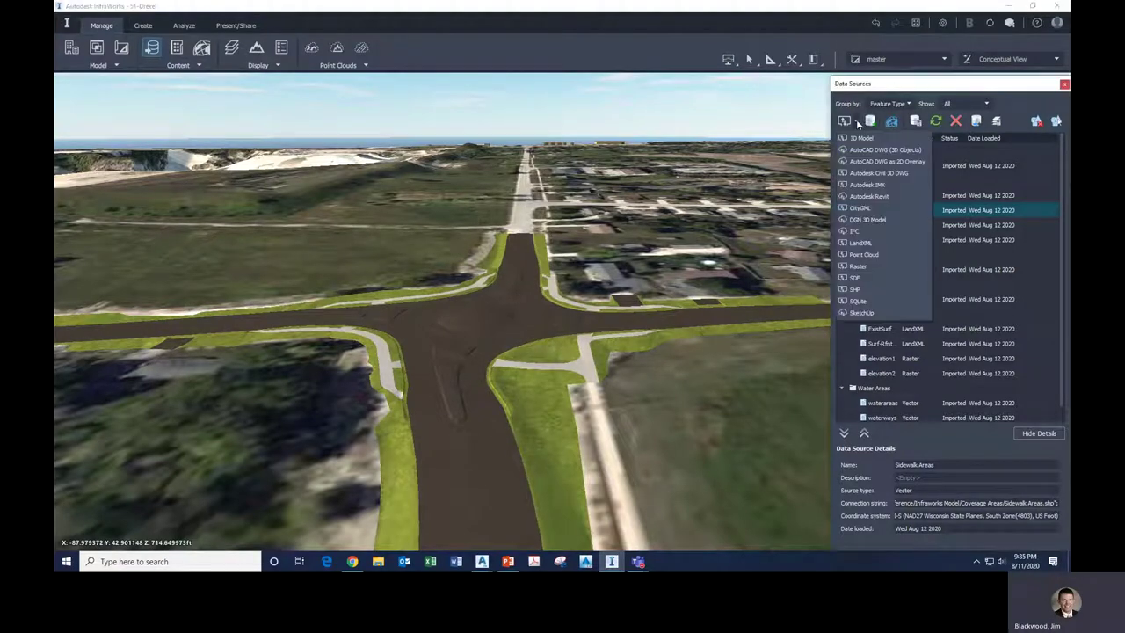
left_click(854, 289)
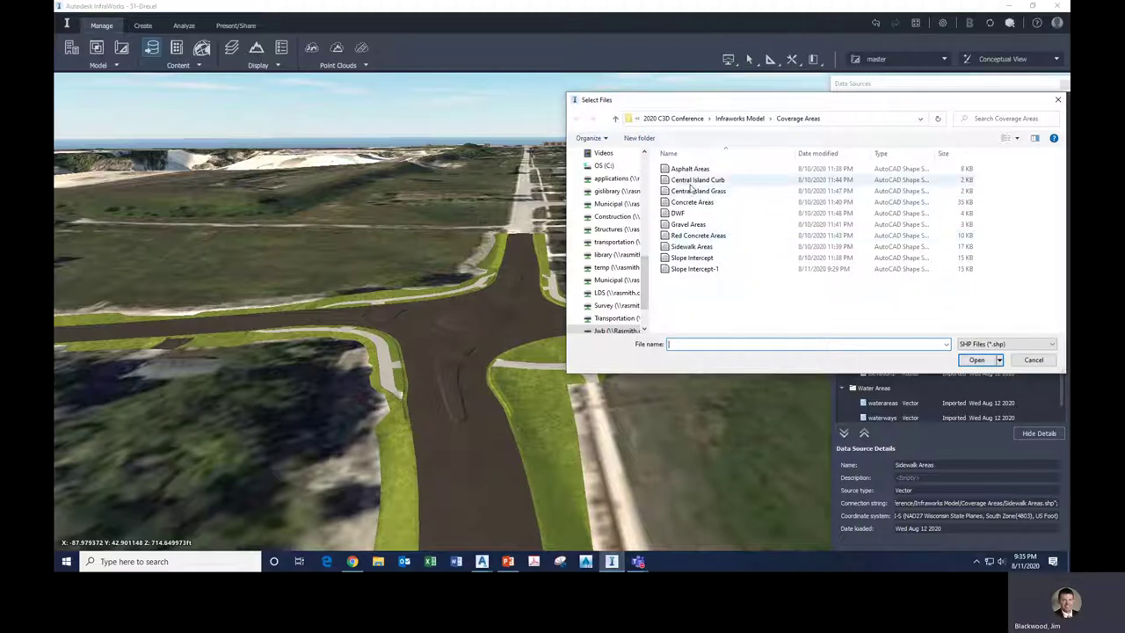
left_click(738, 202)
left_click(977, 361)
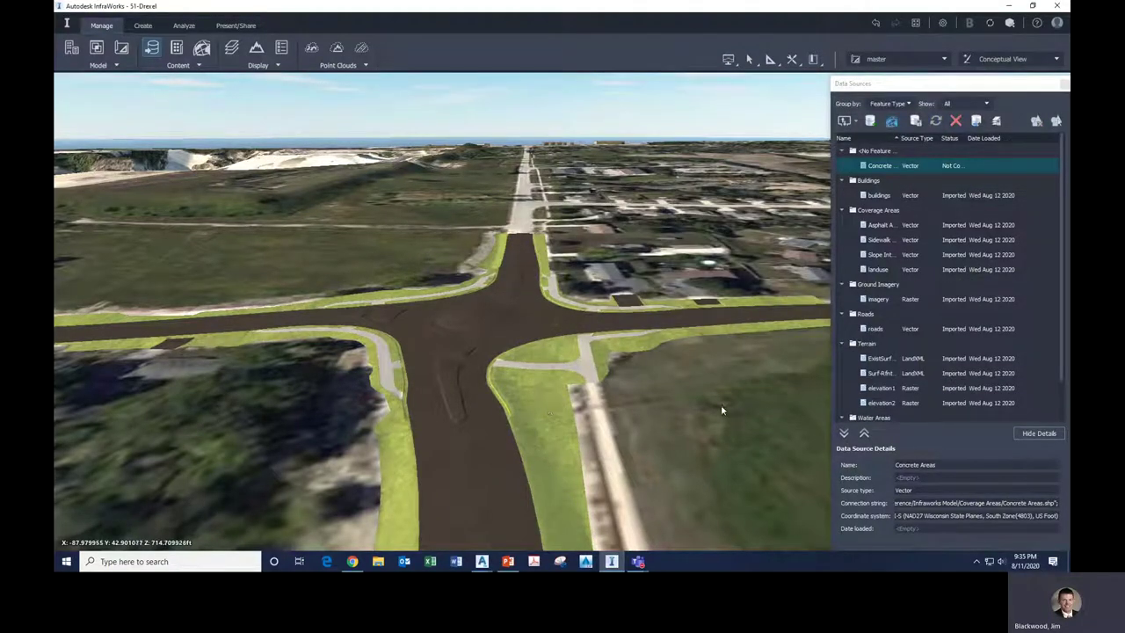
left_click(885, 167)
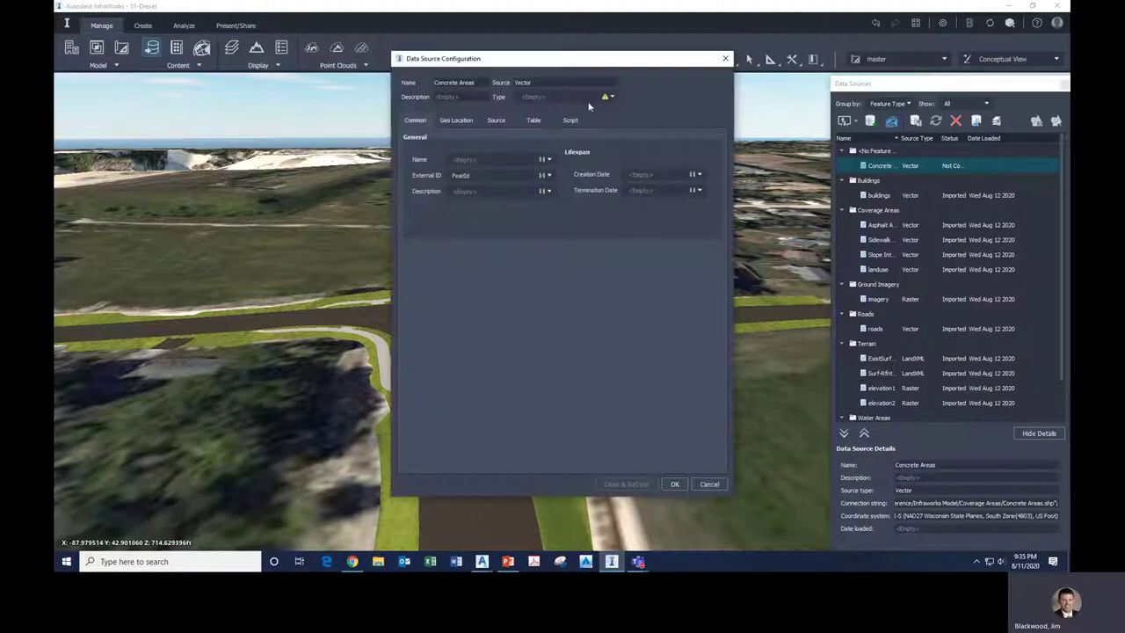
Configure Concrete Areas as Coverage Areas with the Parking Area material Grey Concrete as rule style, then close and refresh.
left_click(613, 101)
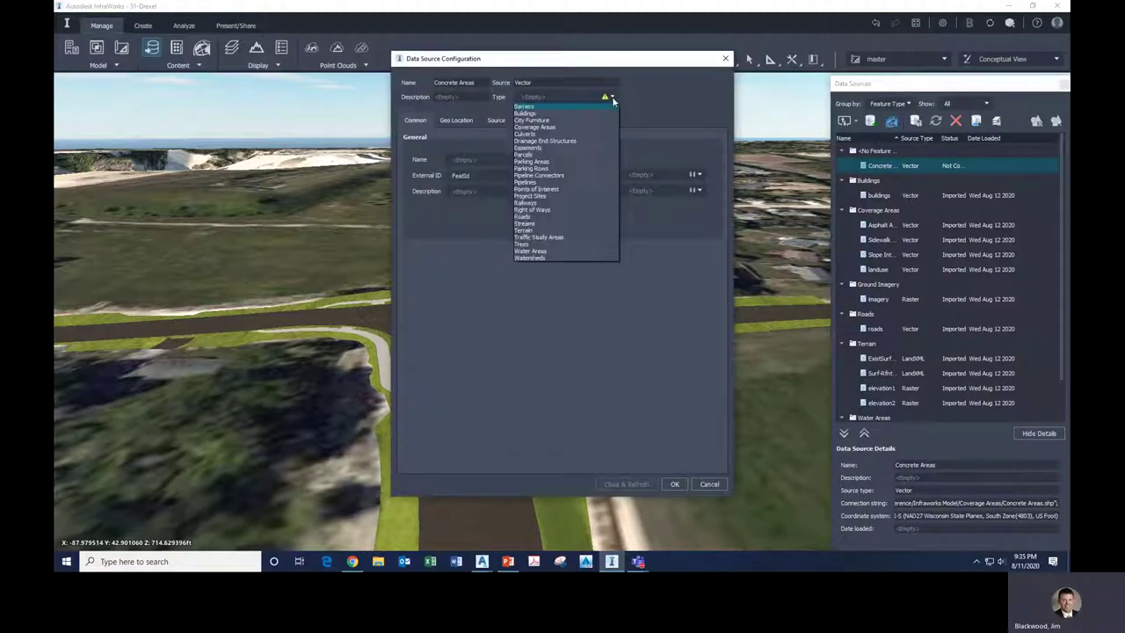
left_click(548, 130)
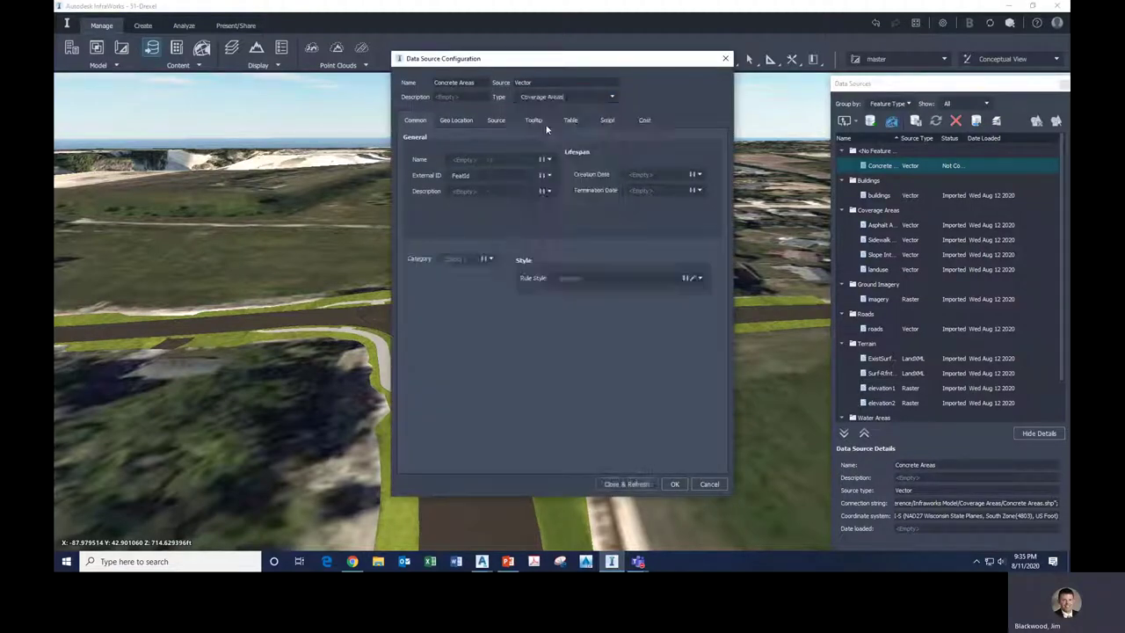
left_click(693, 279)
left_click(407, 239)
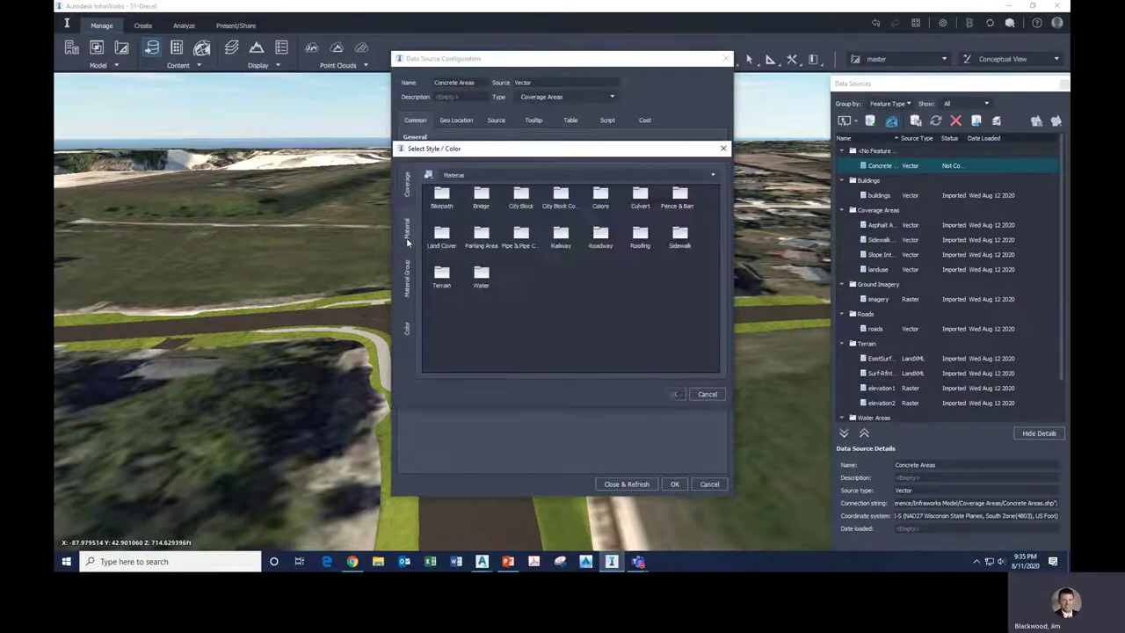
double_click(482, 237)
left_click(686, 202)
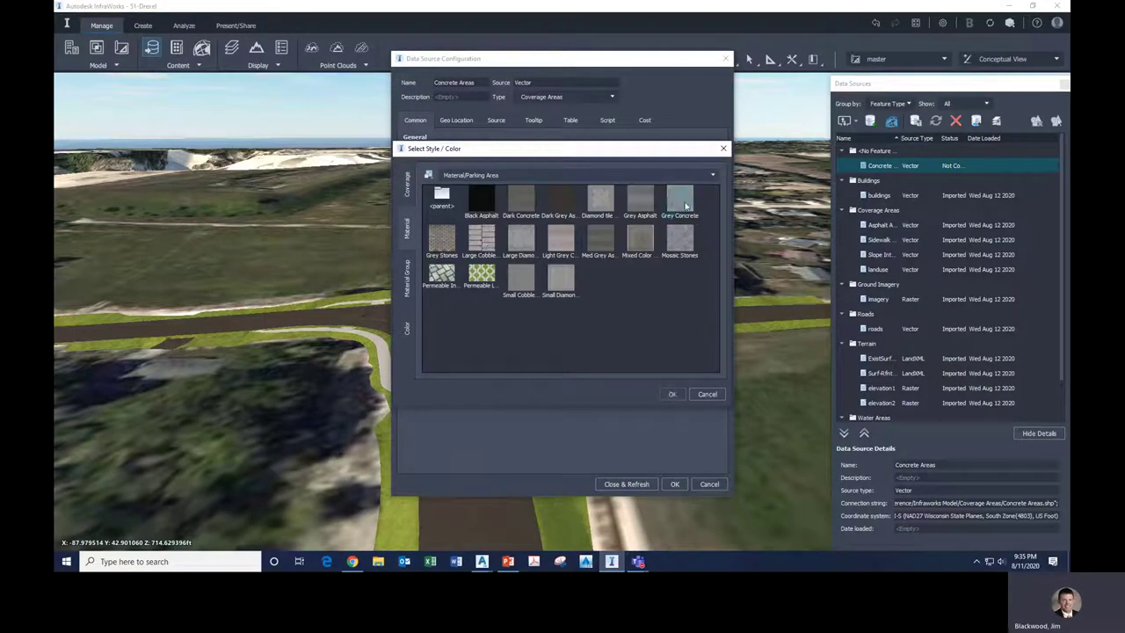
left_click(672, 394)
left_click(625, 483)
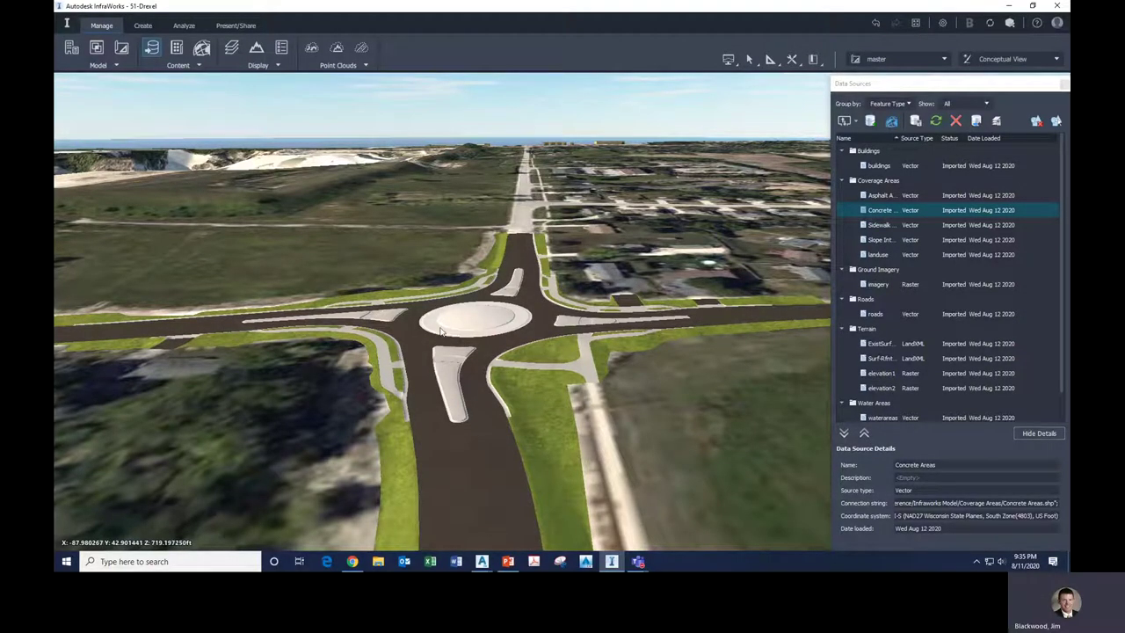
Add the Gravel Areas shapefile from the Coverage Areas folder as an SHP data source and open its configuration.
scroll(453, 332, "up", 1)
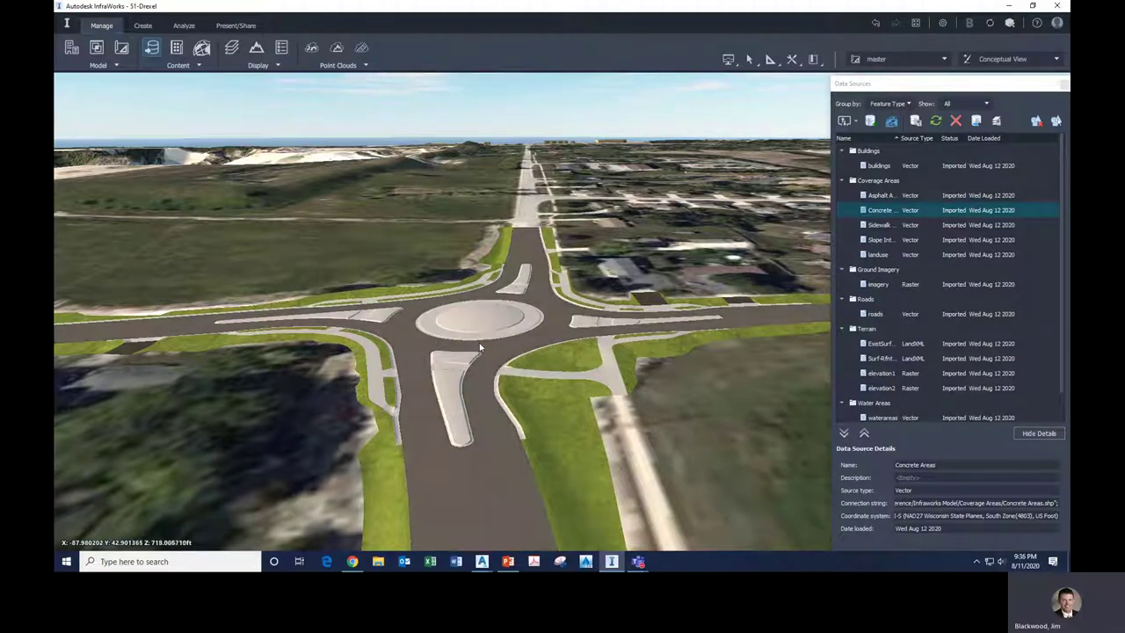
right_click(841, 139)
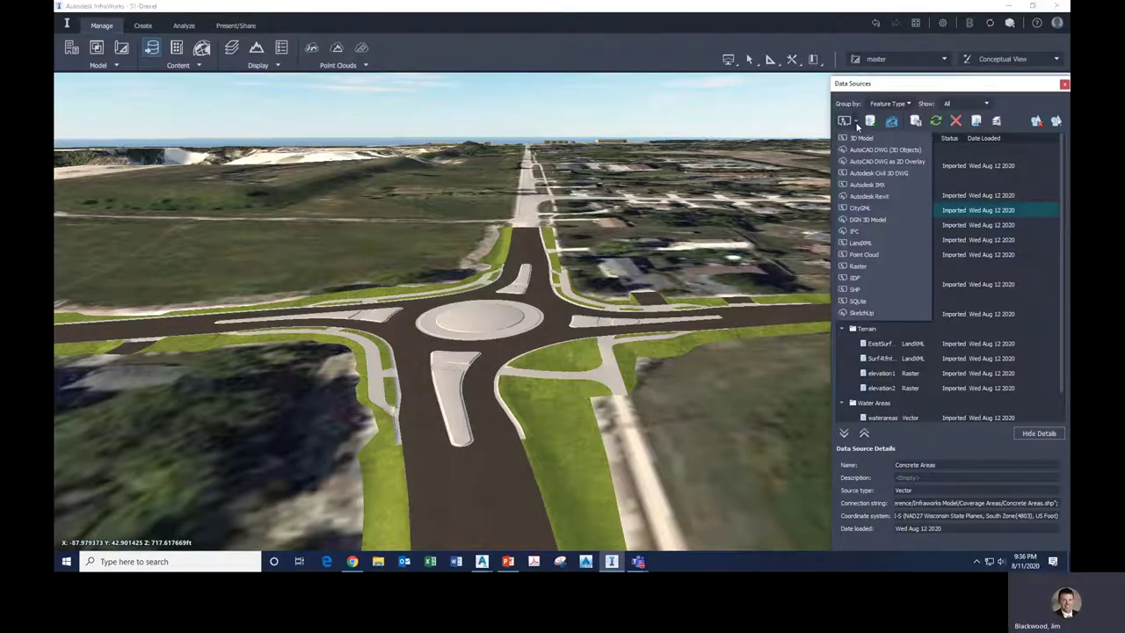
left_click(855, 295)
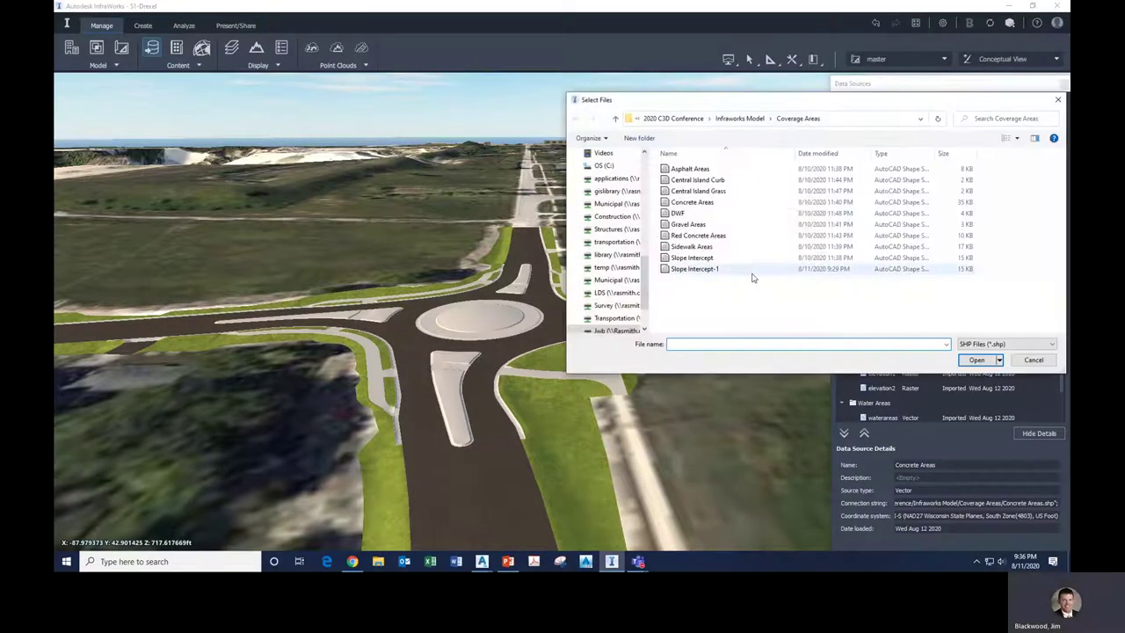
left_click(703, 225)
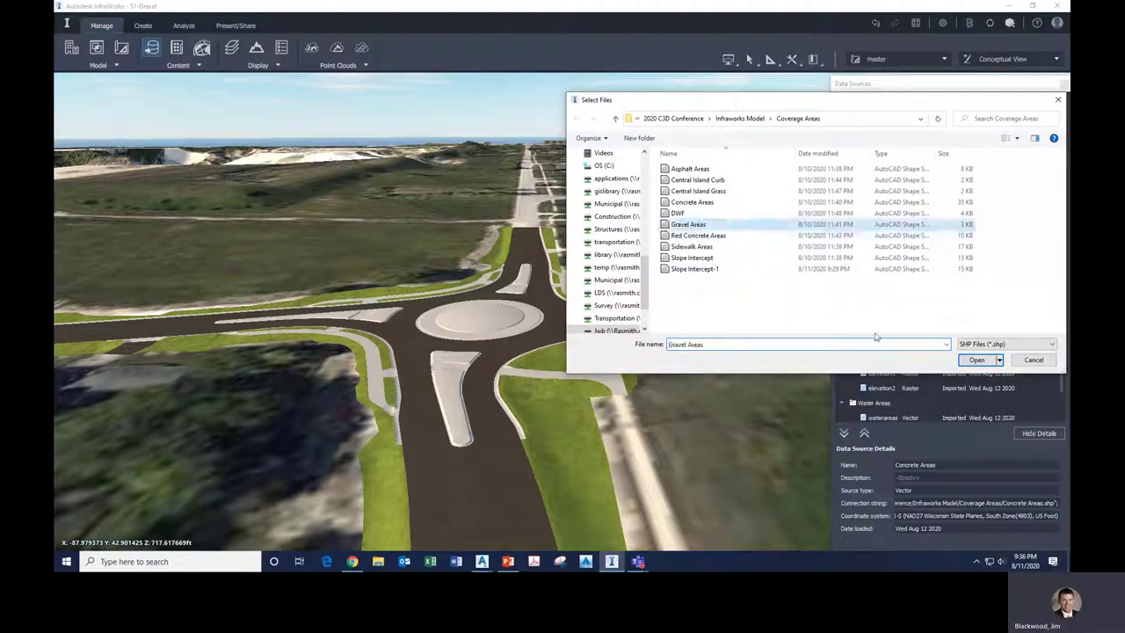
left_click(973, 361)
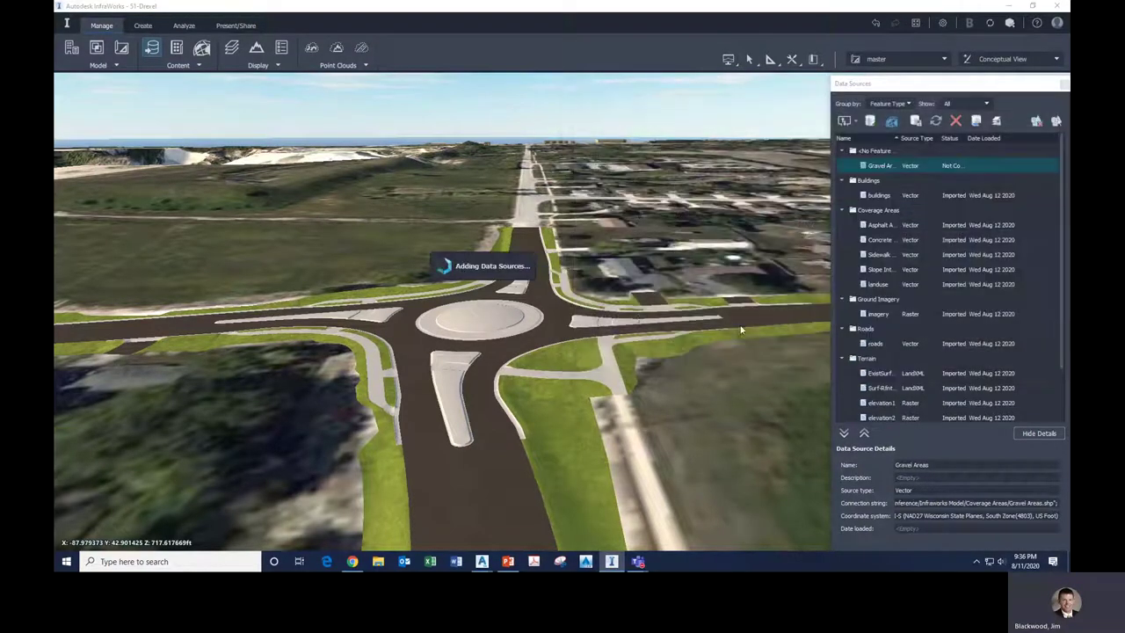
double_click(883, 167)
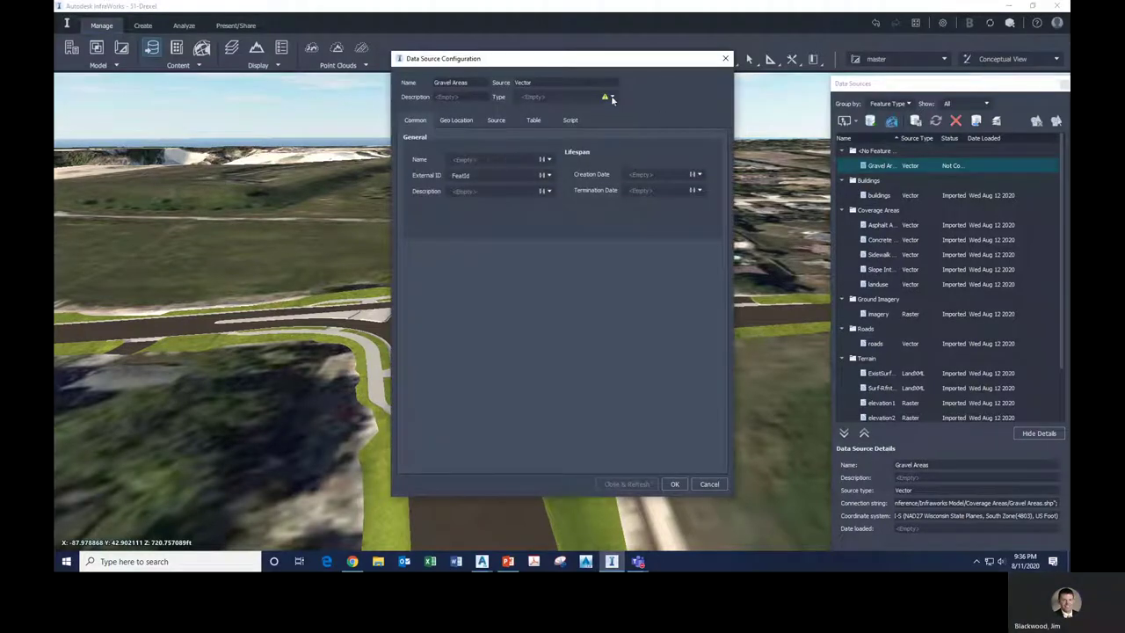
Configure Gravel Areas as Coverage Areas with the Terrain material Gravel as rule style, then close and refresh.
left_click(612, 98)
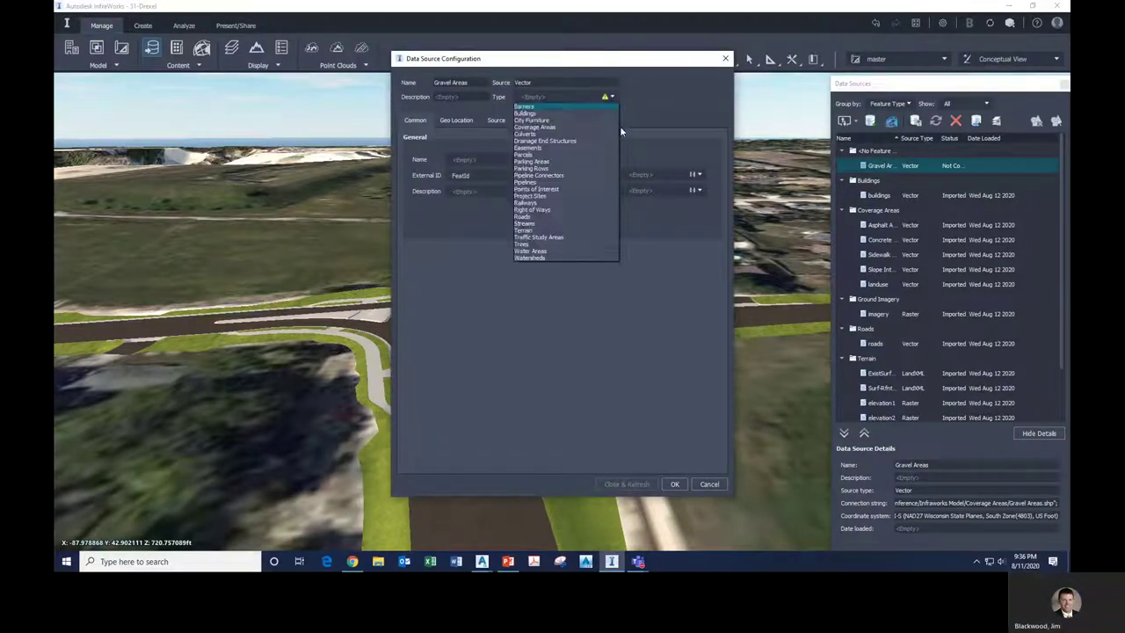
left_click(538, 128)
left_click(692, 279)
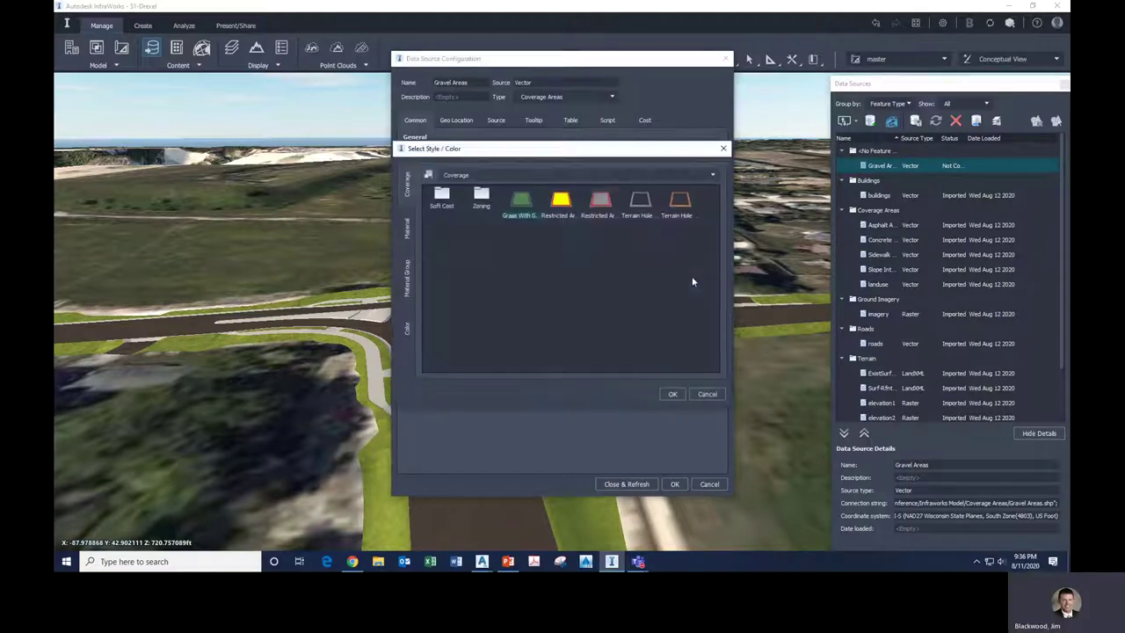
left_click(415, 242)
double_click(439, 273)
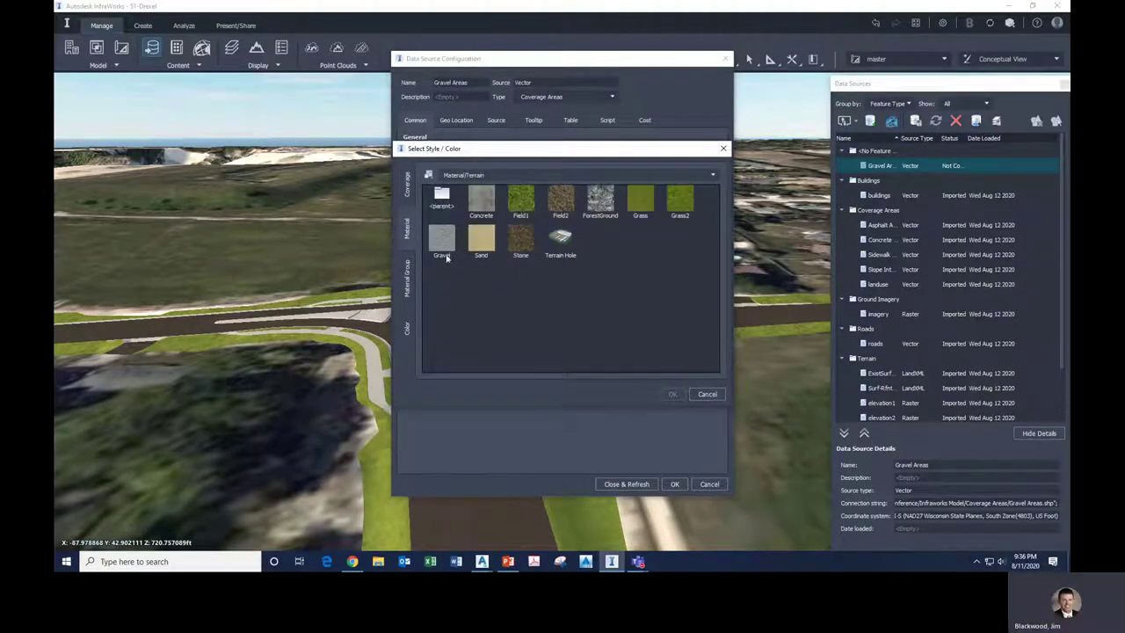
left_click(446, 250)
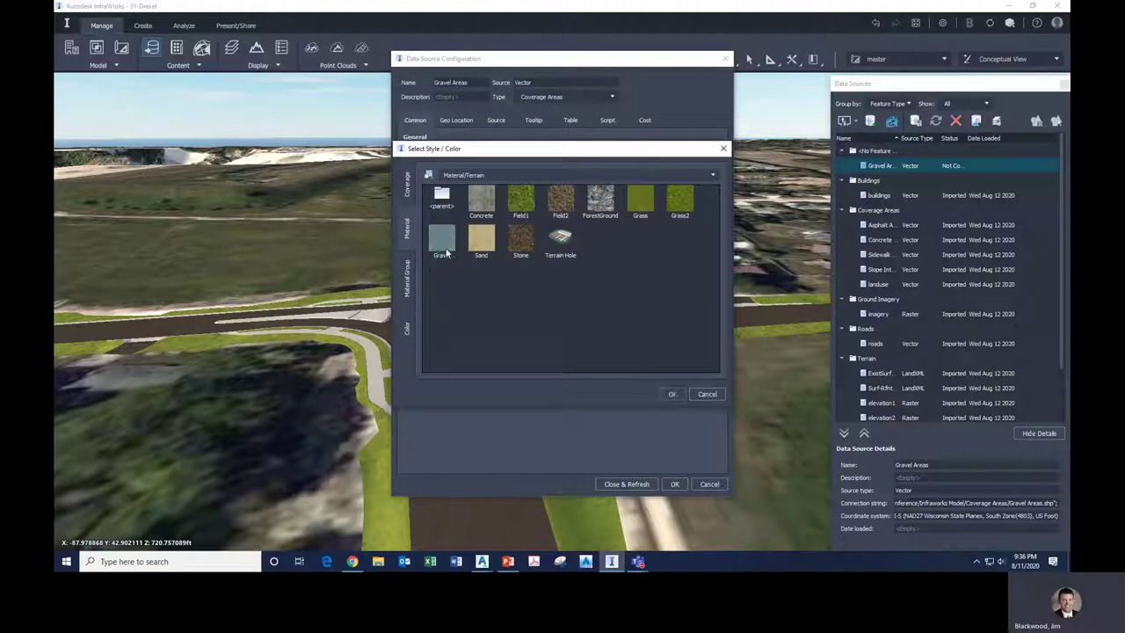
left_click(671, 394)
left_click(627, 484)
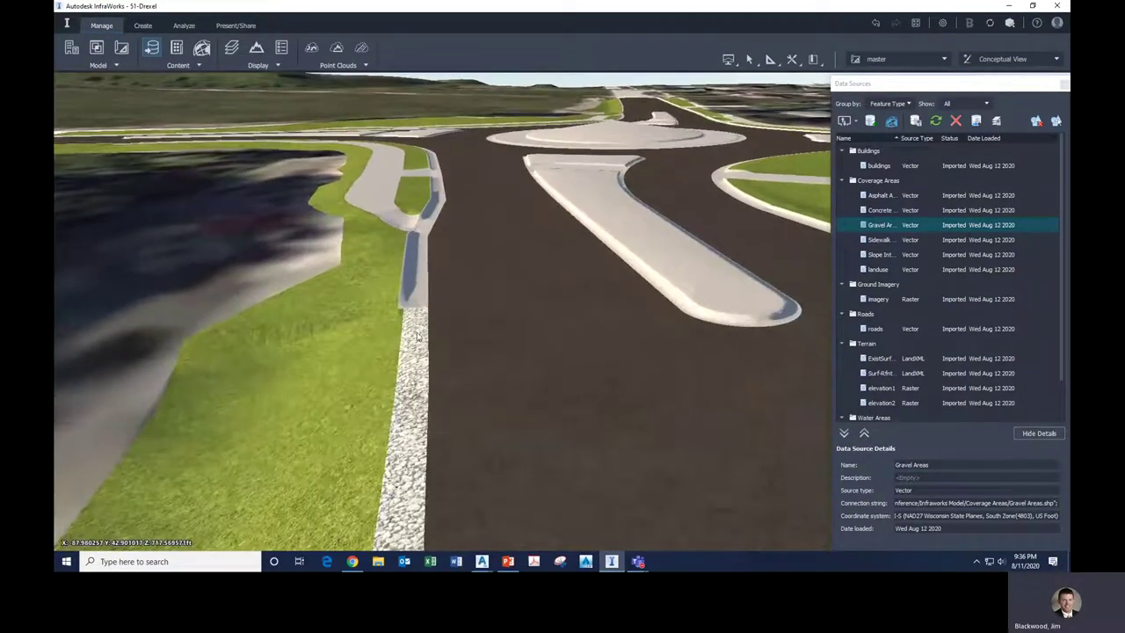
Examine the gravel shoulders along the approach road and the roundabout from several angles and distances.
scroll(422, 363, "down", 2)
scroll(411, 365, "down", 2)
scroll(410, 365, "down", 5)
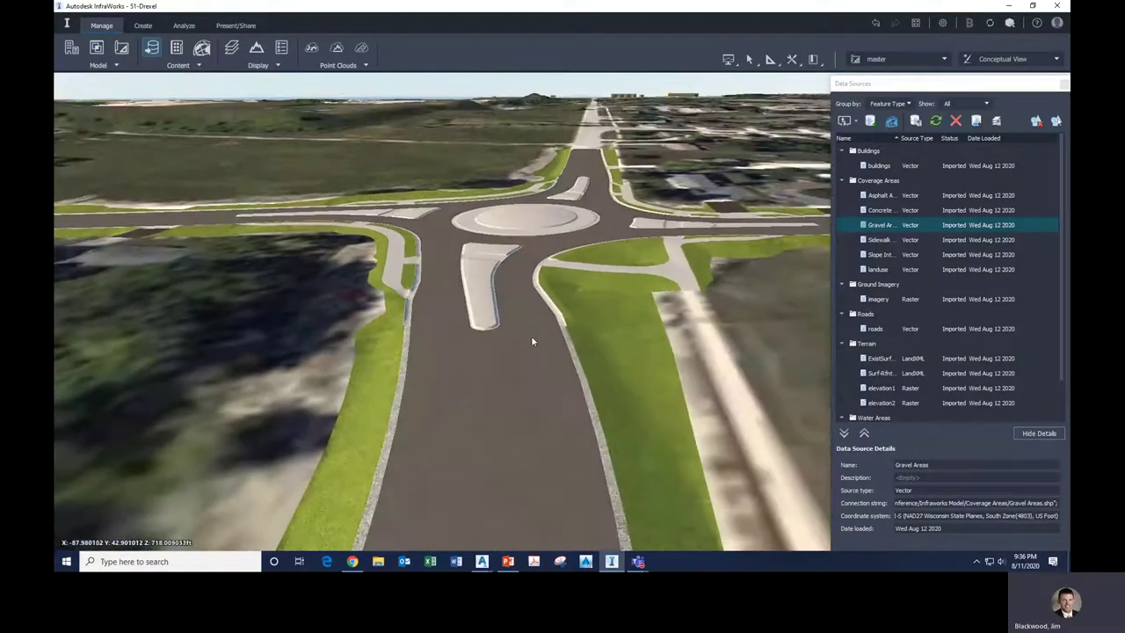
middle_click_drag(531, 341, 527, 365, "shift")
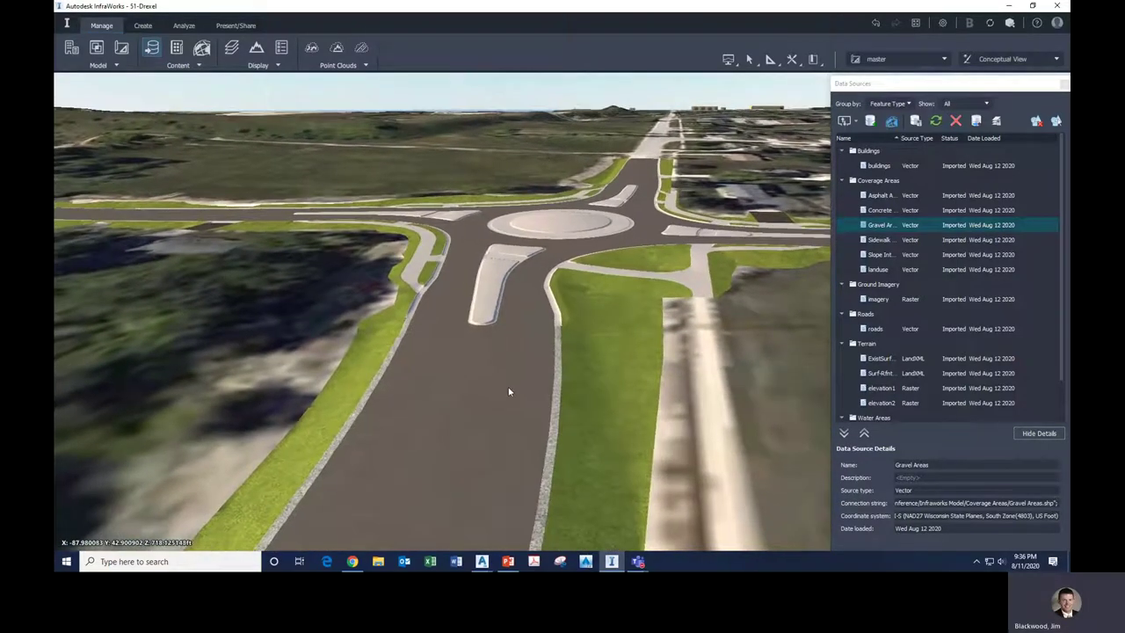
scroll(466, 378, "down", 5)
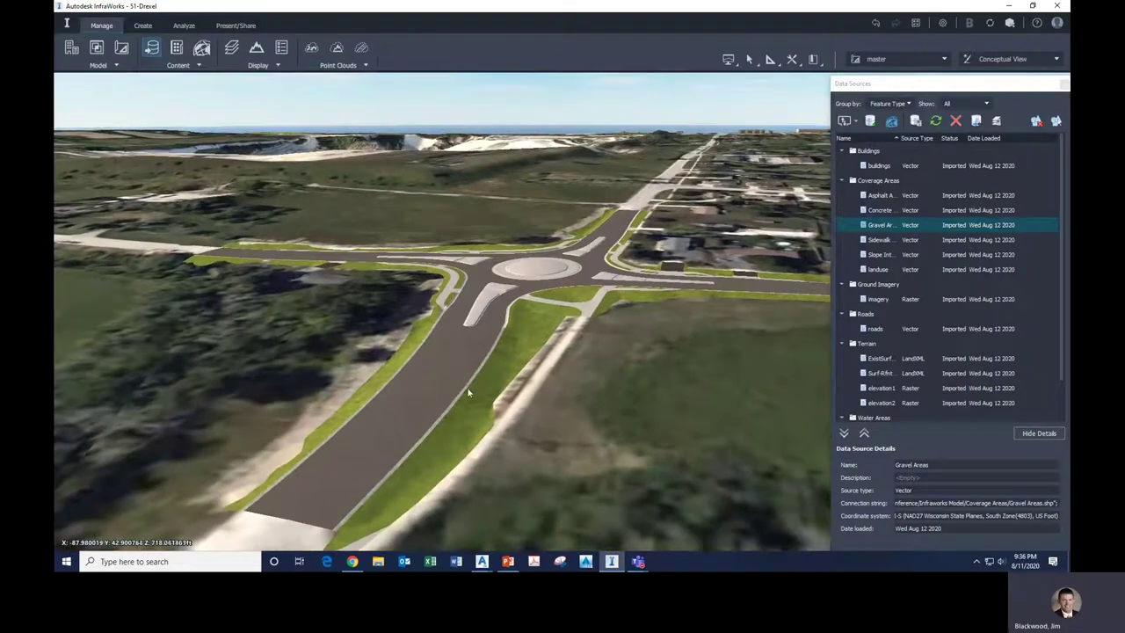
middle_click_drag(467, 387, 475, 366, "shift")
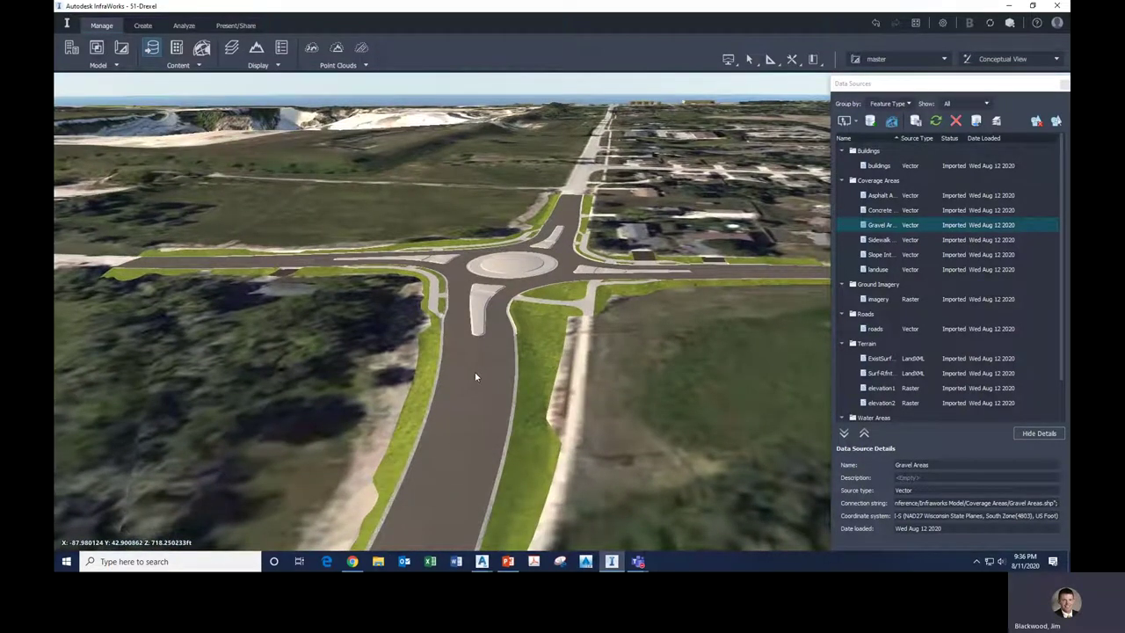
middle_click_drag(475, 377, 494, 349, "shift")
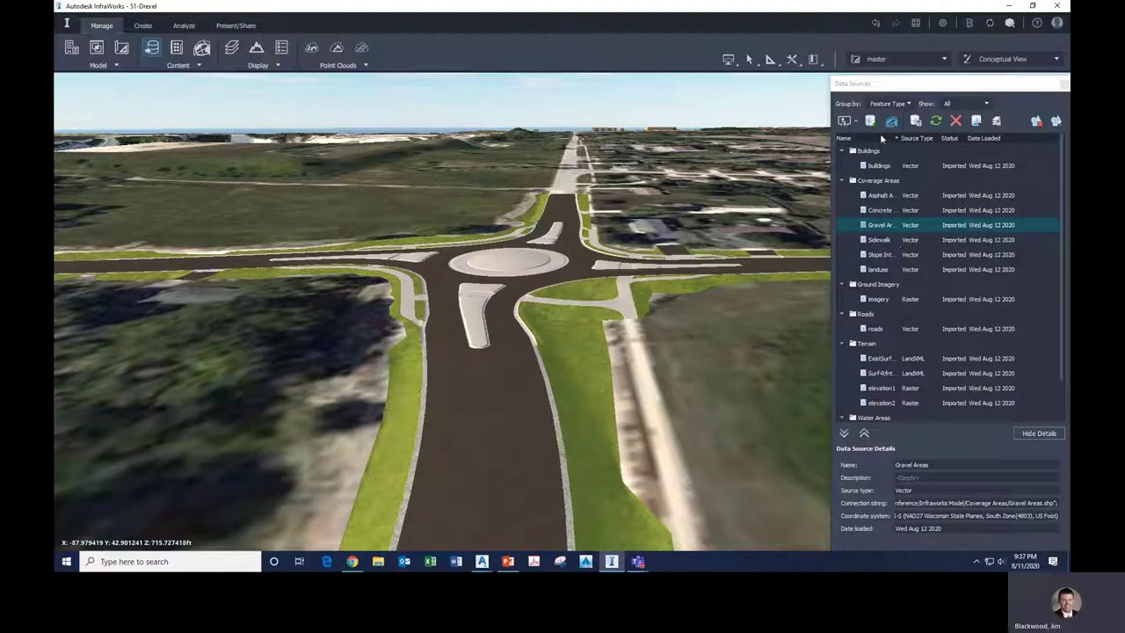
Add the Red Concrete Areas shapefile from the Coverage Areas folder as an SHP data source and open its configuration.
left_click(843, 120)
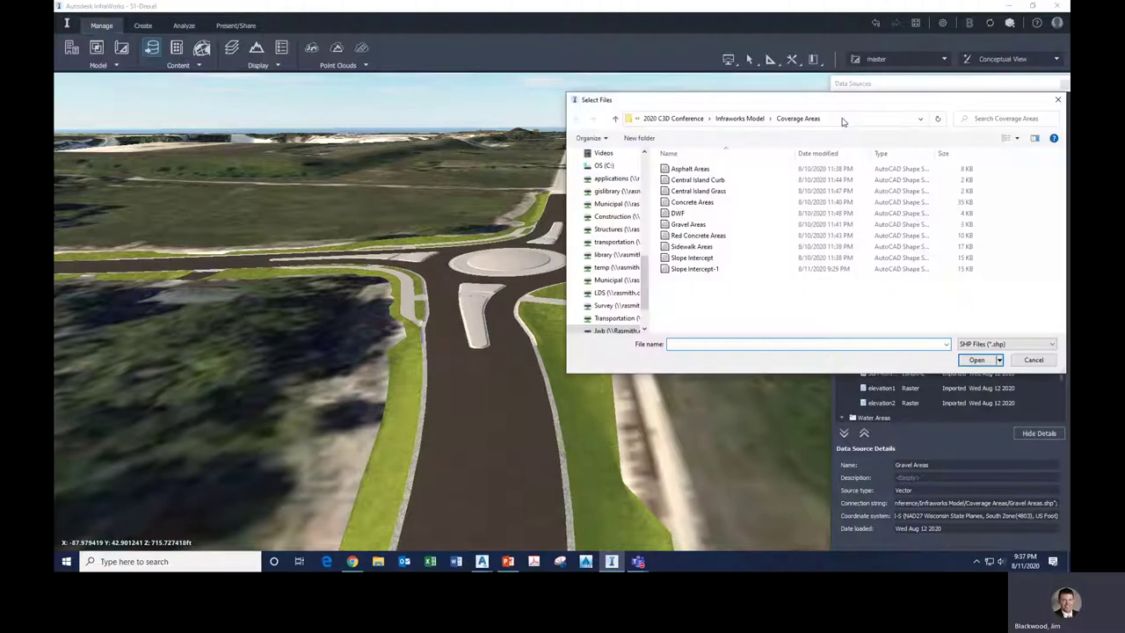
left_click(713, 236)
left_click(977, 359)
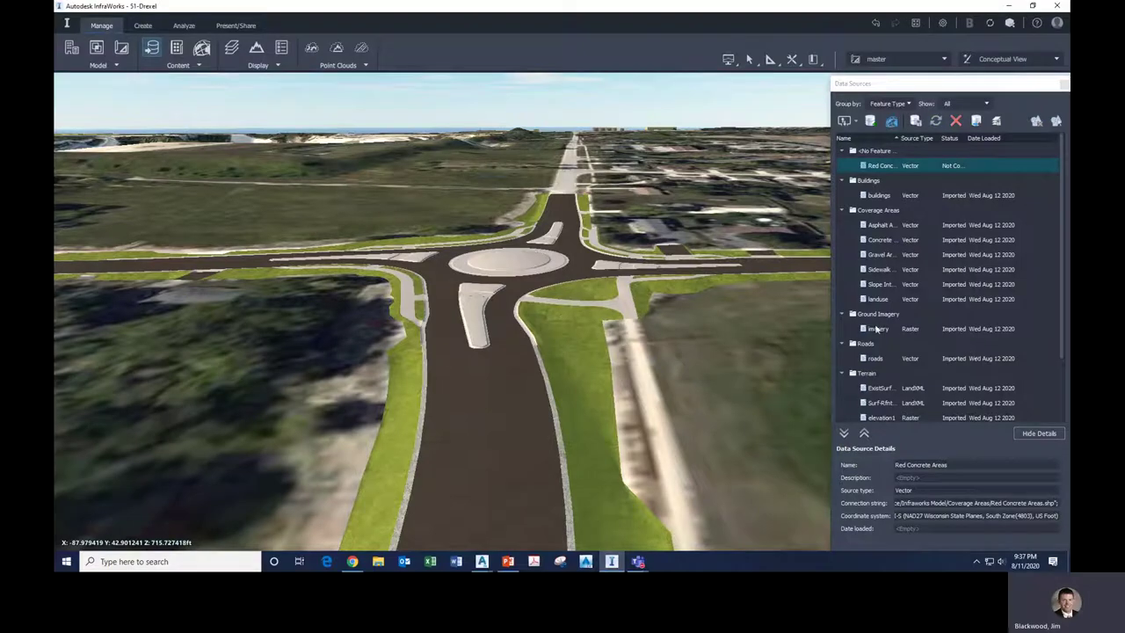
left_click(886, 172)
double_click(886, 172)
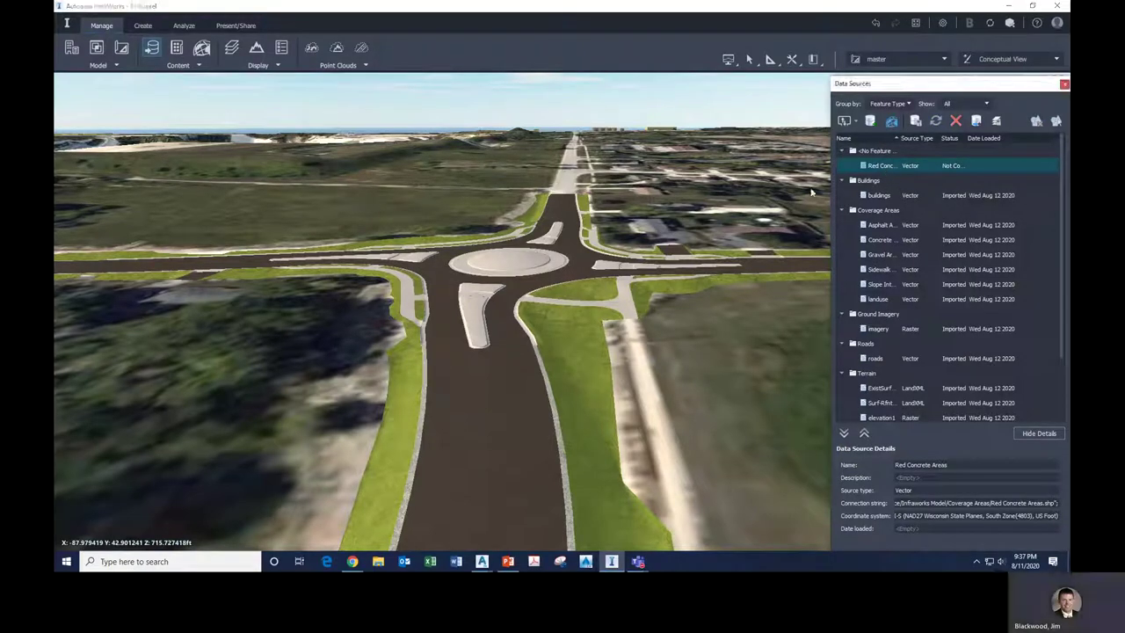
Configure Red Concrete Areas as Coverage Areas with the solid dark red color 930000 as rule style, then close and refresh.
left_click(613, 97)
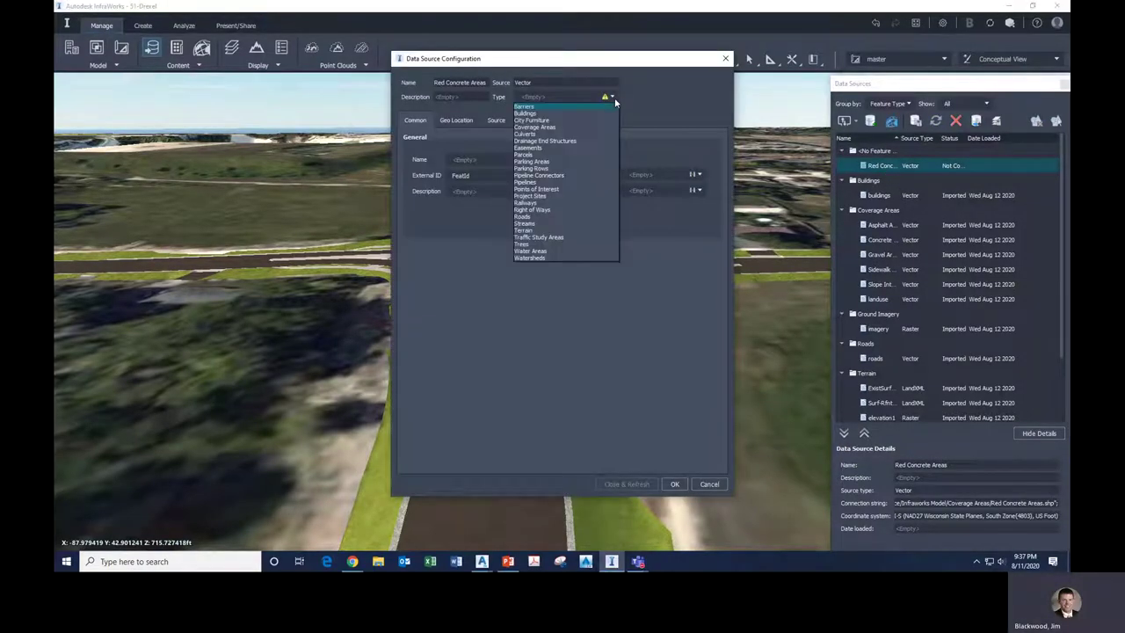
left_click(564, 127)
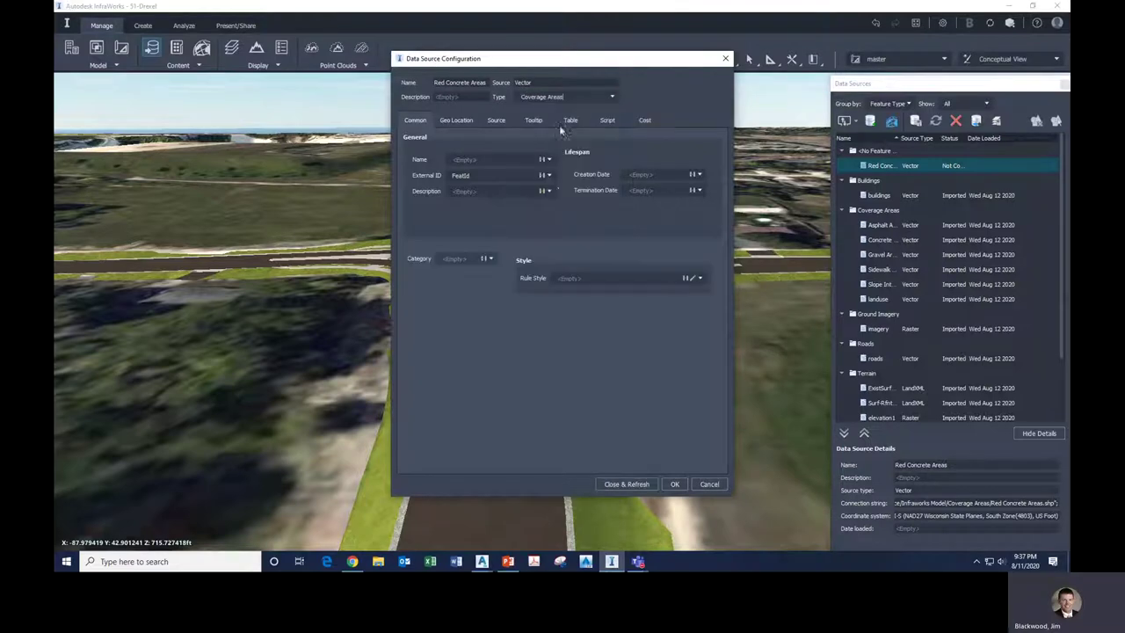
left_click(691, 278)
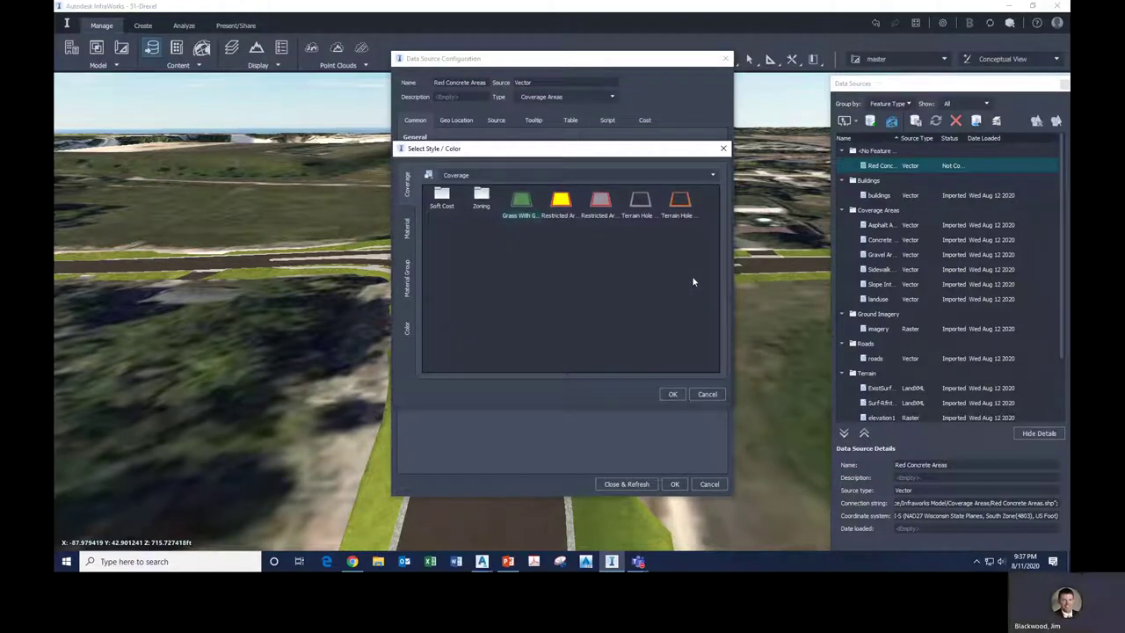
left_click(408, 228)
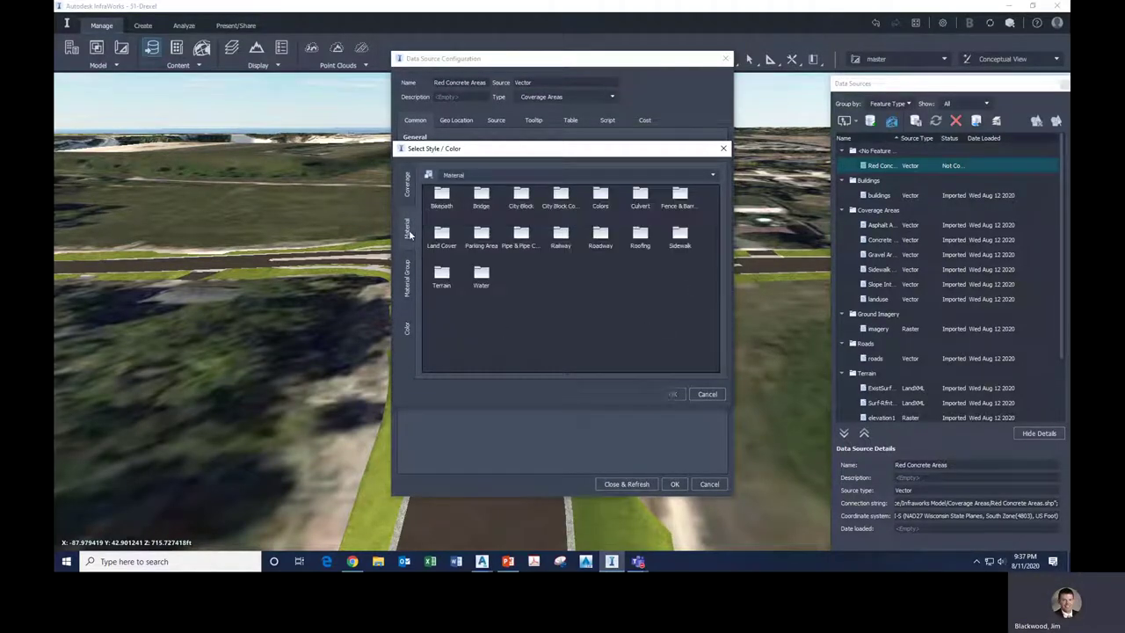
left_click(407, 328)
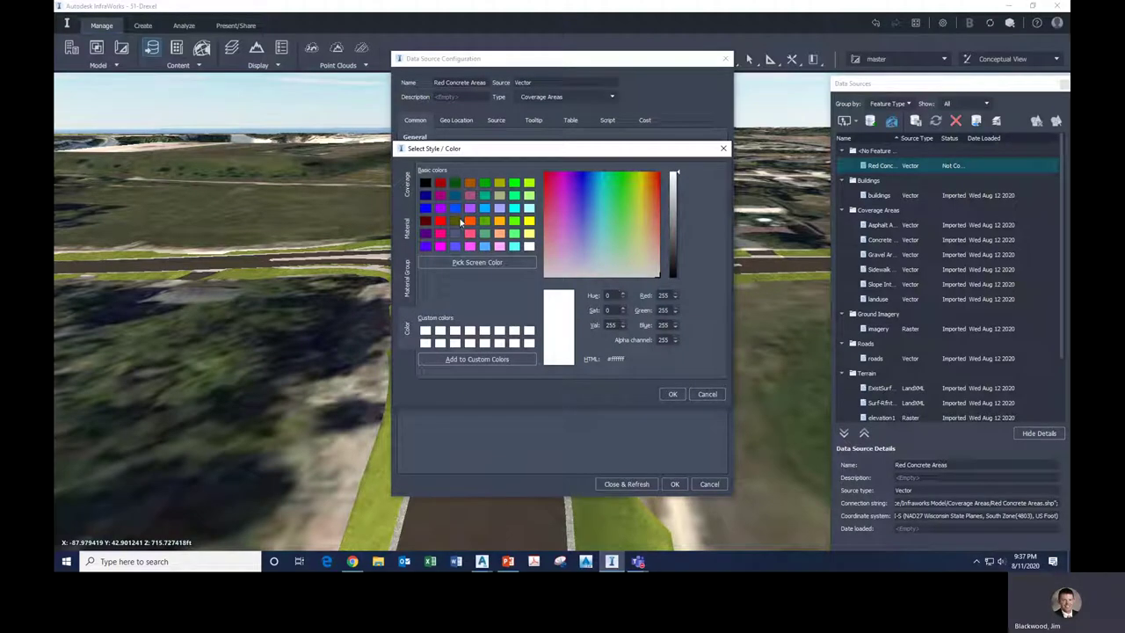
left_click(439, 183)
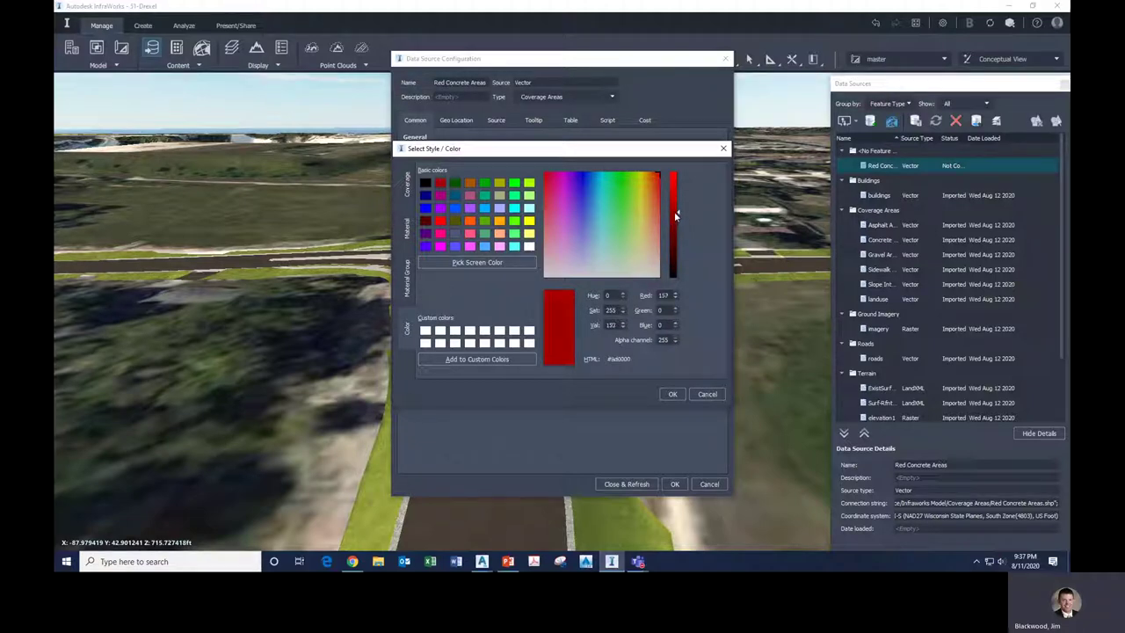
left_click(672, 392)
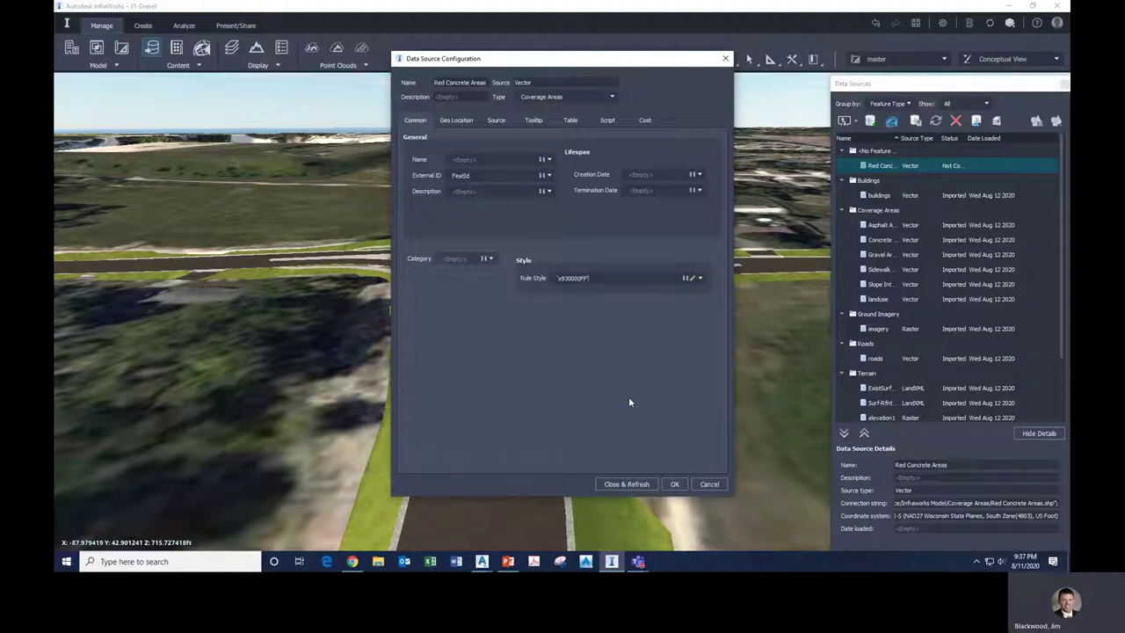
left_click(627, 483)
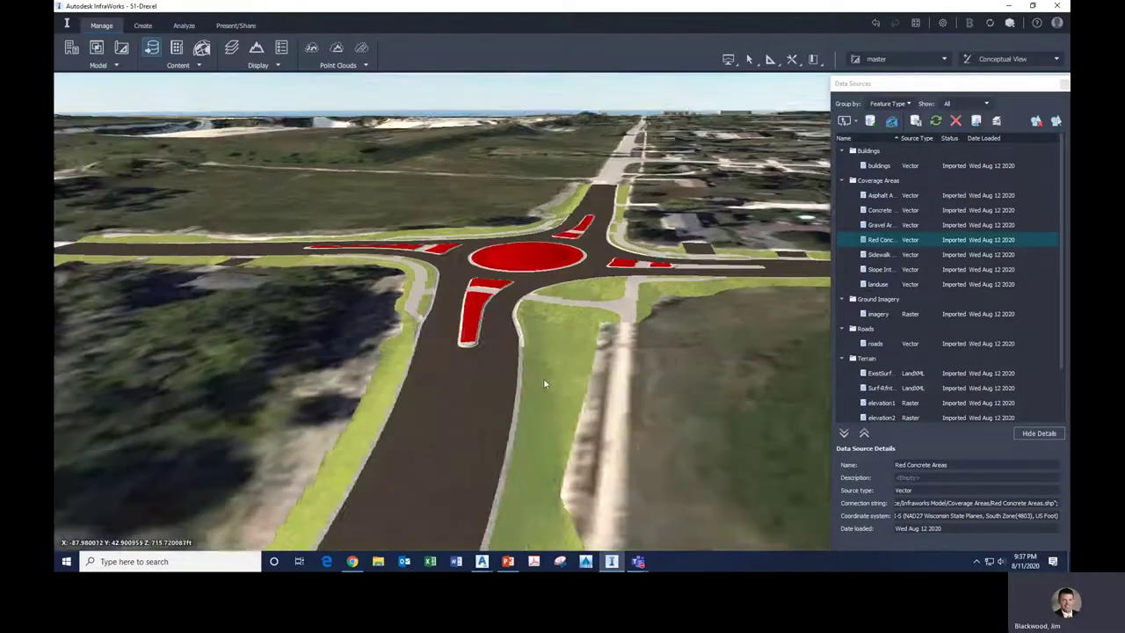
Add the Central Island Curb shapefile from the Coverage Areas folder as an SHP data source and open its configuration.
scroll(544, 384, "up", 3)
scroll(515, 351, "up", 4)
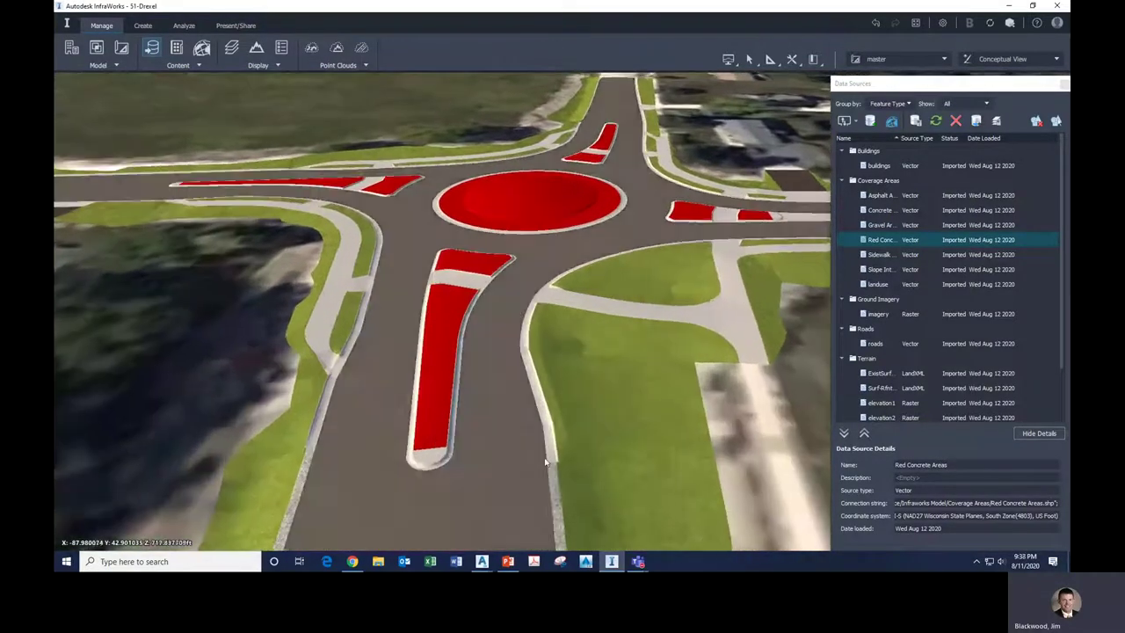
scroll(594, 455, "down", 2)
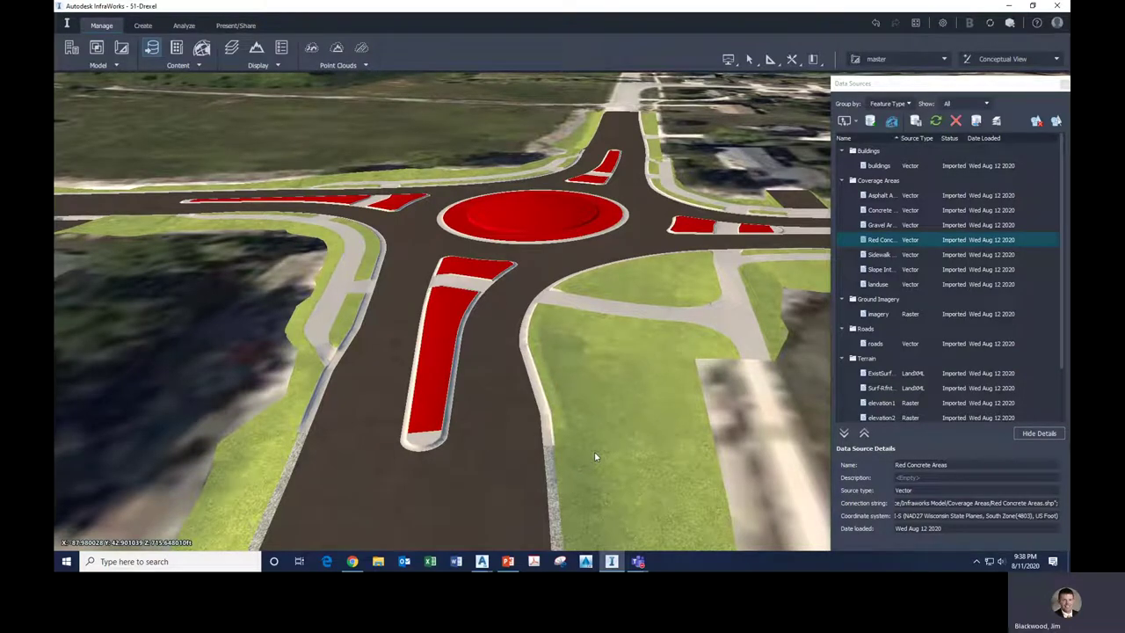
left_click(846, 121)
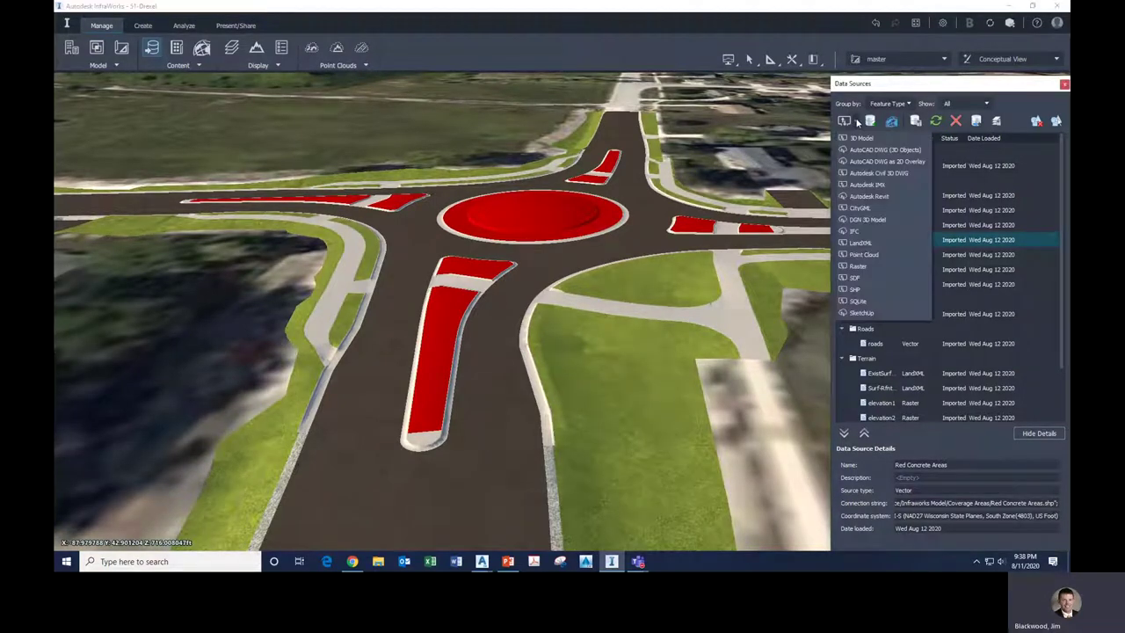
left_click(865, 290)
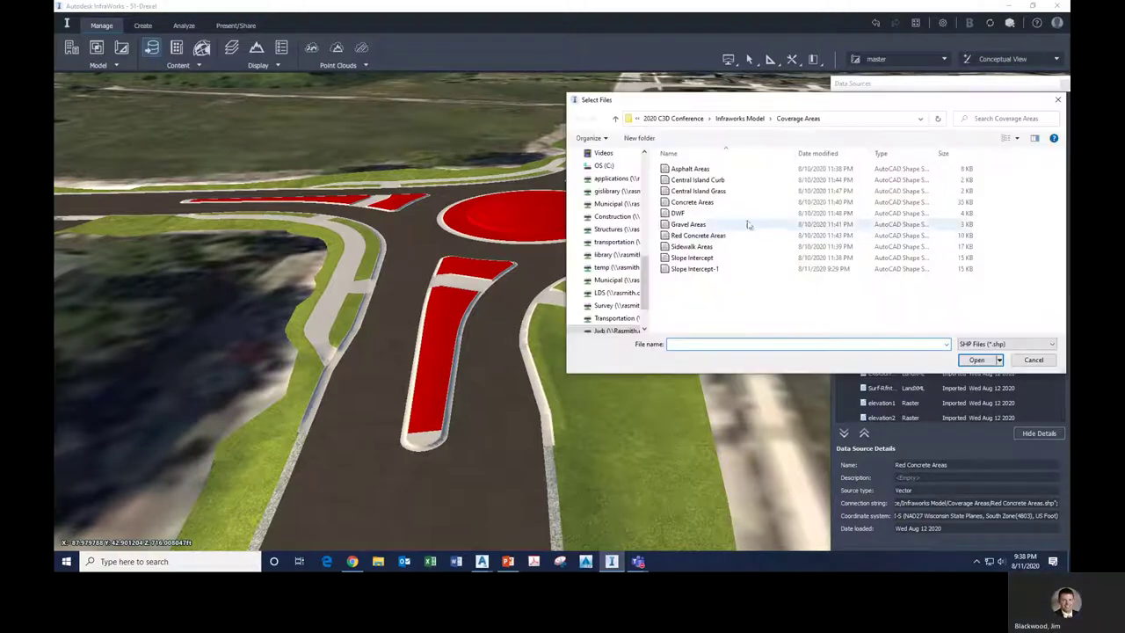
left_click(707, 193)
left_click(699, 179)
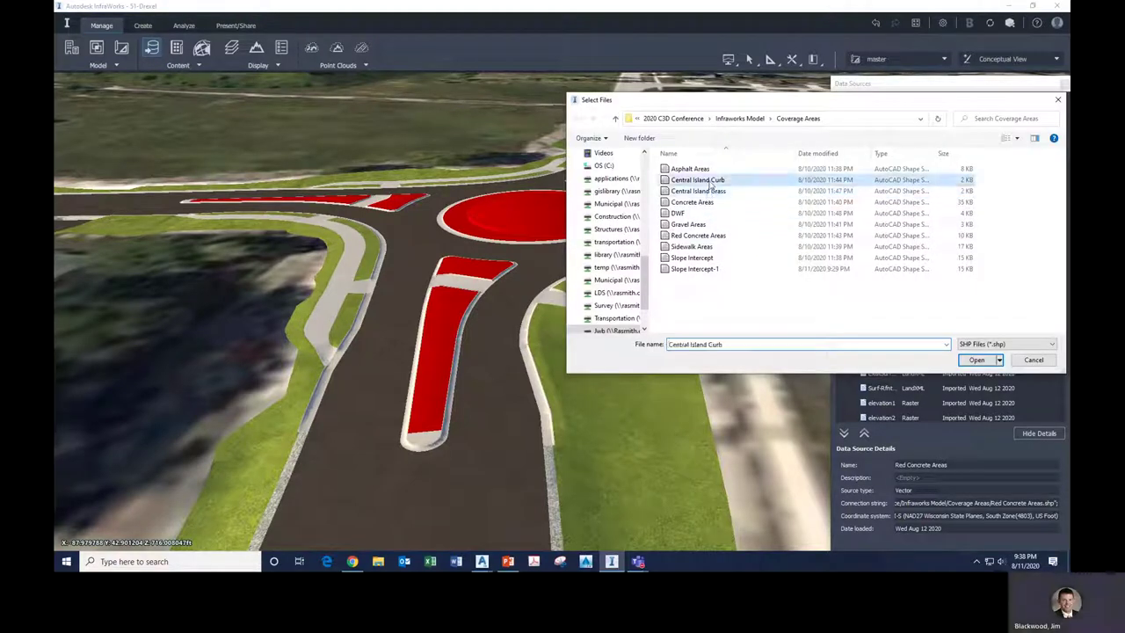
left_click(976, 360)
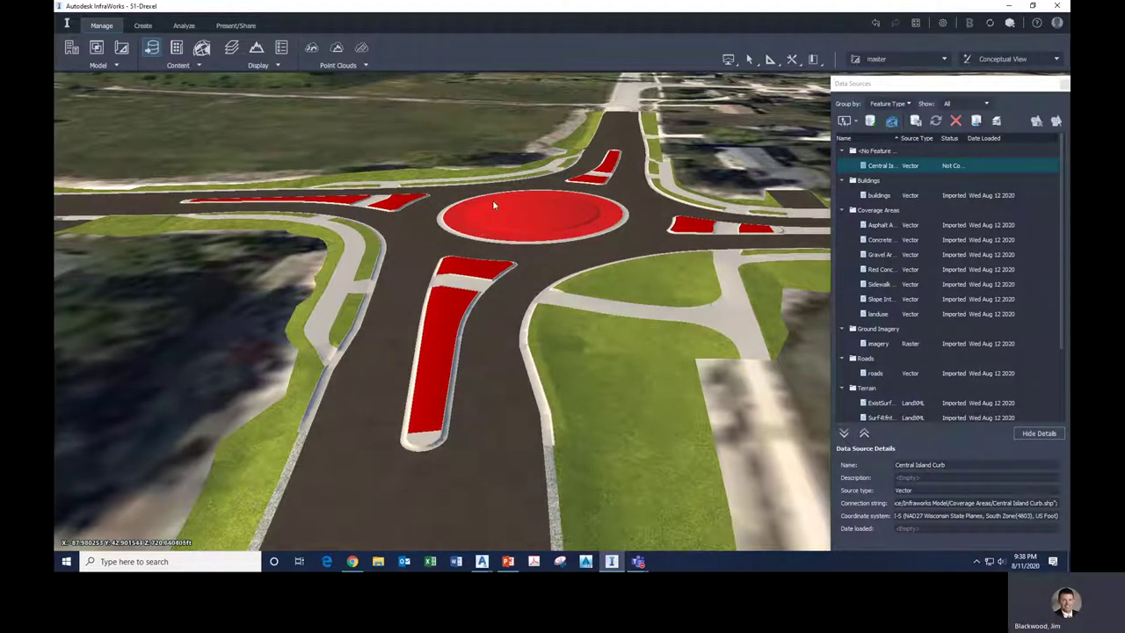
left_click(876, 167)
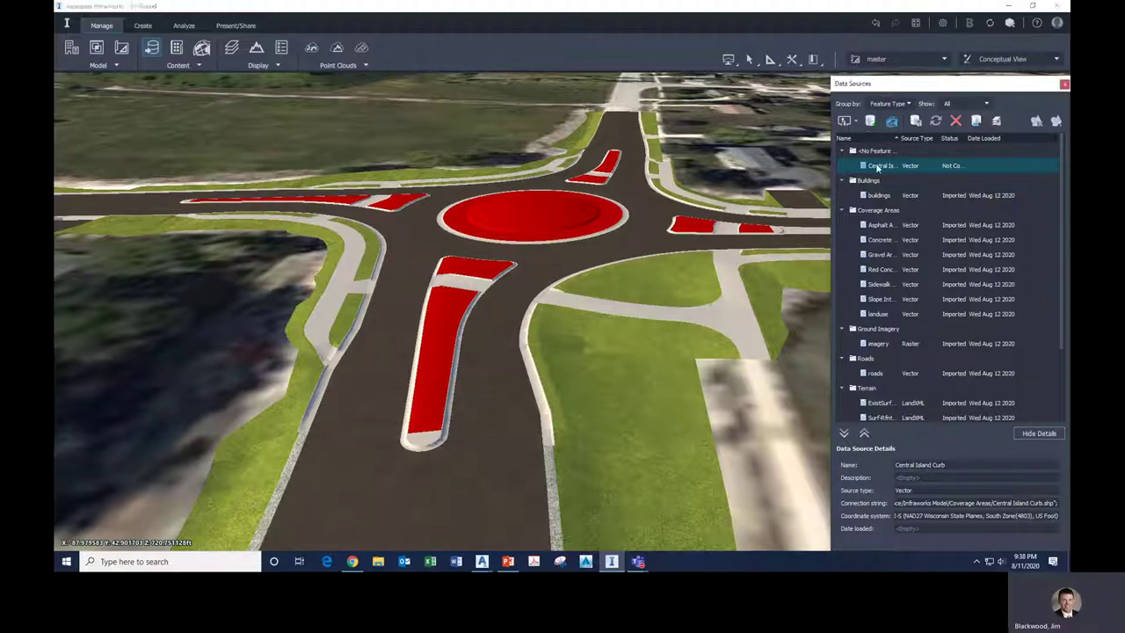
double_click(877, 167)
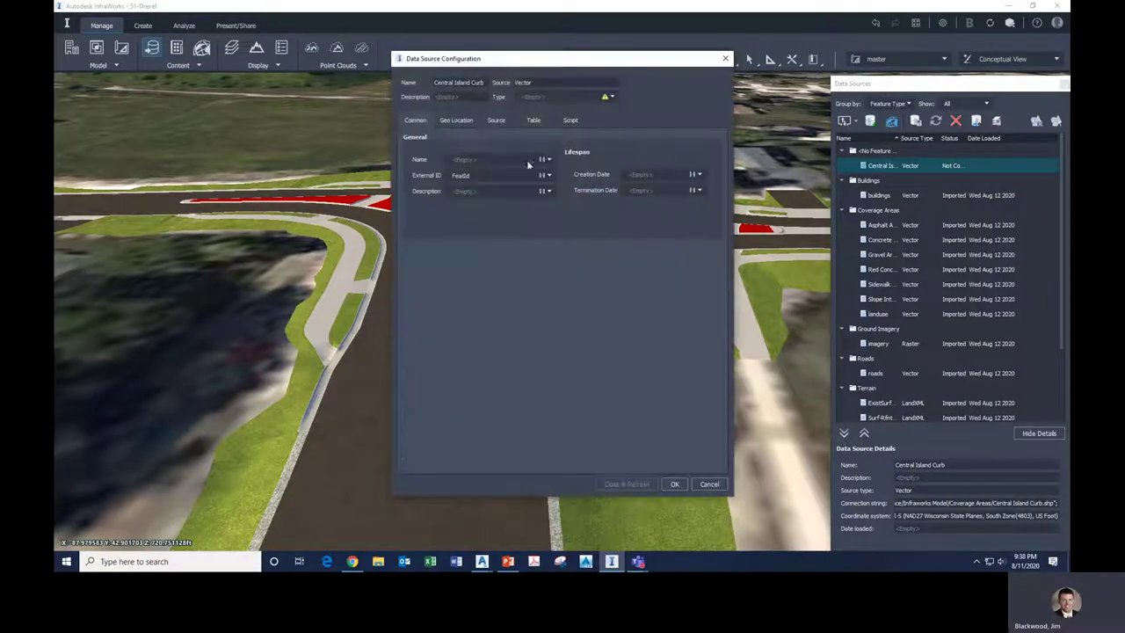
Configure Central Island Curb as Coverage Areas with the Material/Parking Area/Grey Concrete rule style, then close and refresh.
left_click(611, 97)
left_click(561, 129)
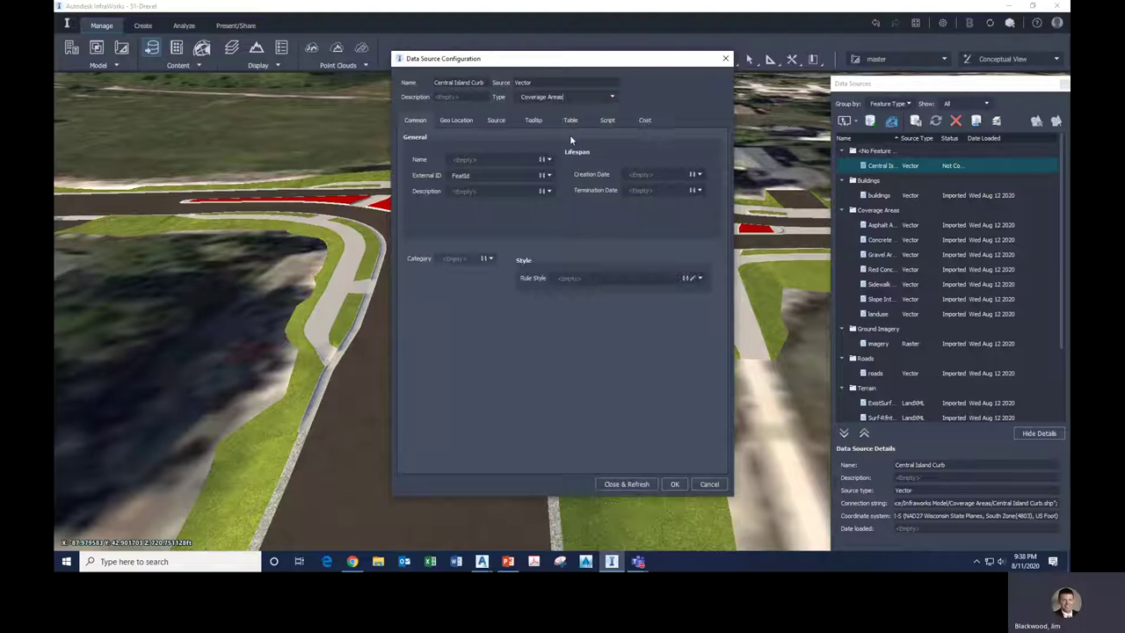
left_click(691, 278)
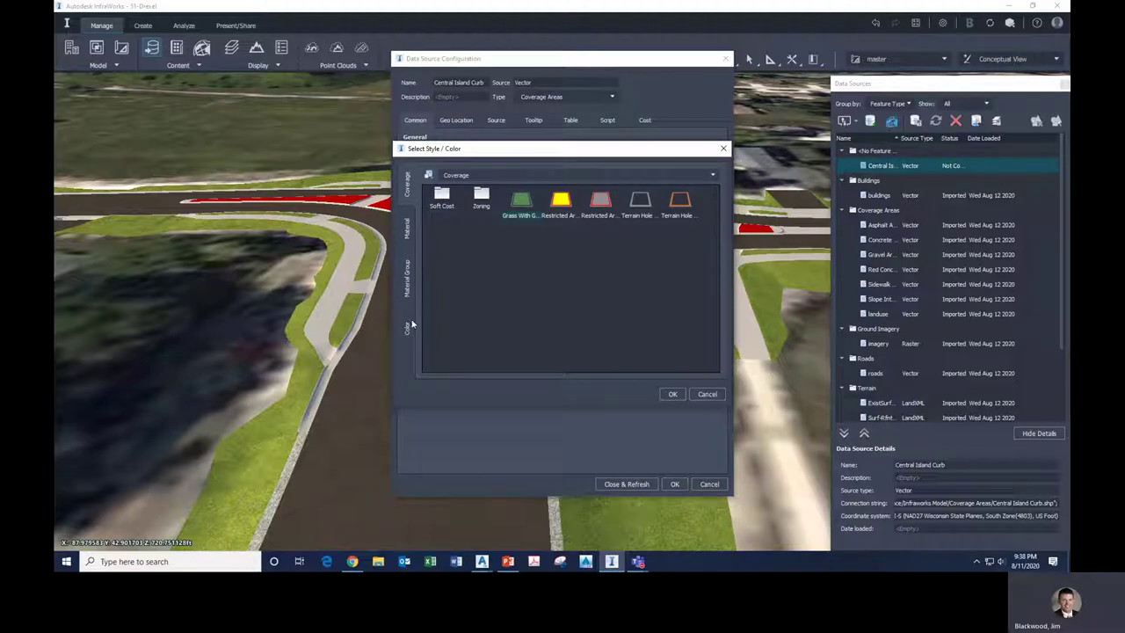
left_click(407, 229)
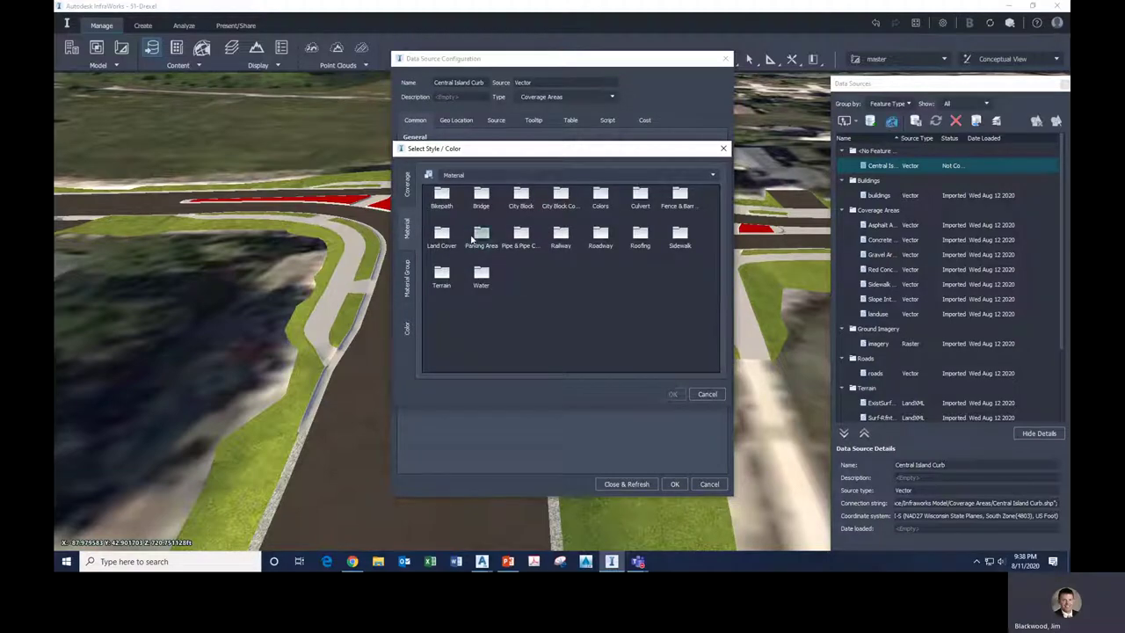
double_click(477, 239)
left_click(673, 393)
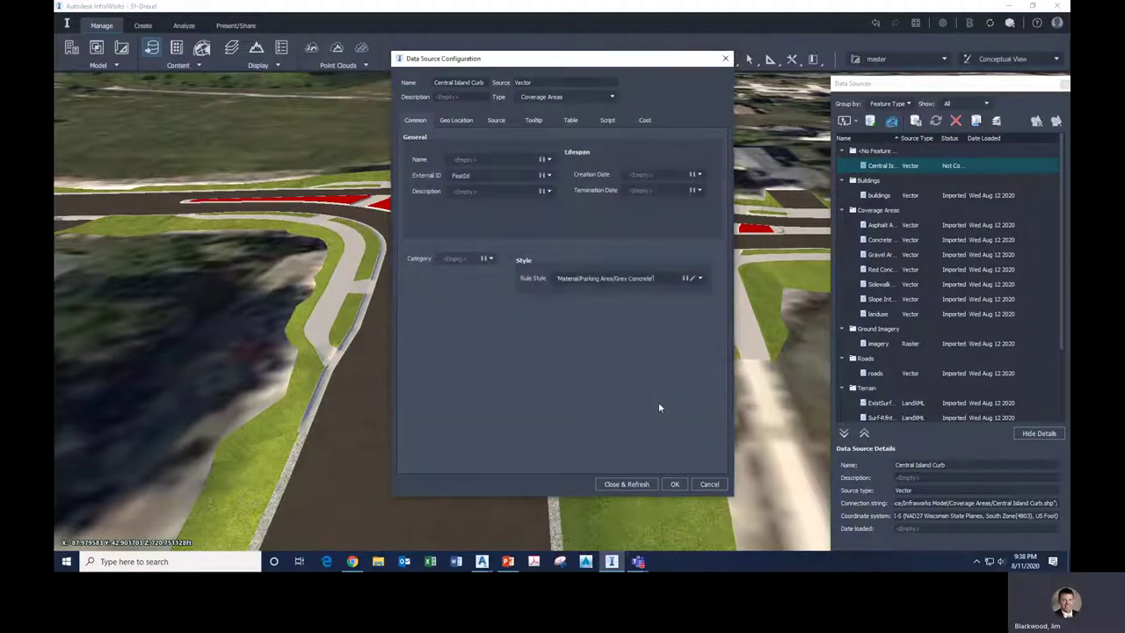
left_click(638, 486)
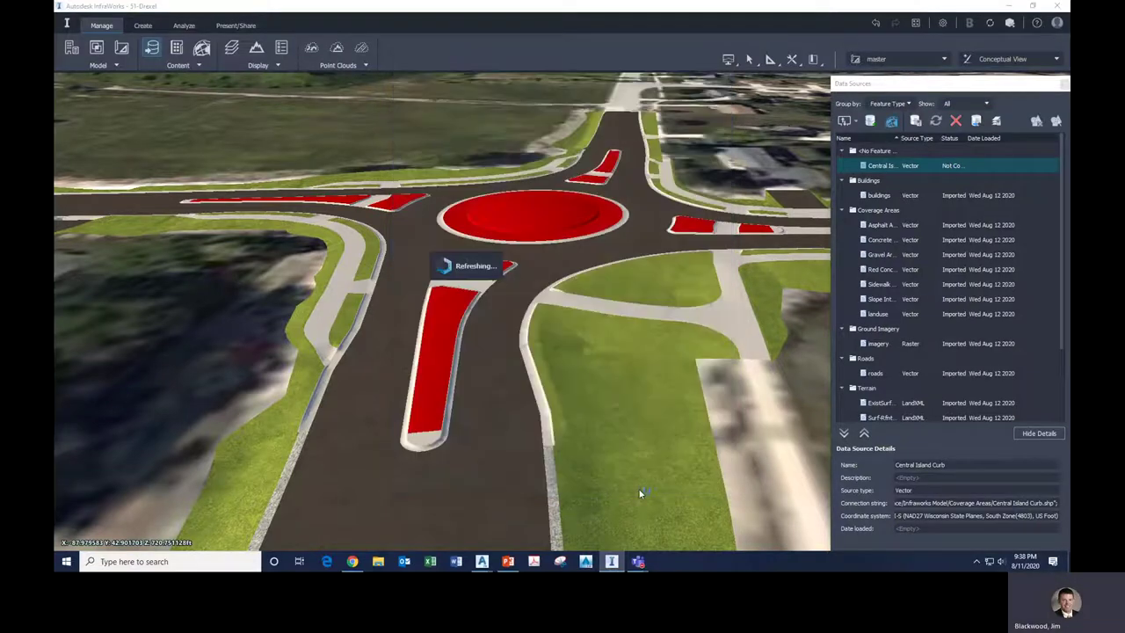
scroll(642, 511, "up", 5)
scroll(642, 515, "down", 5)
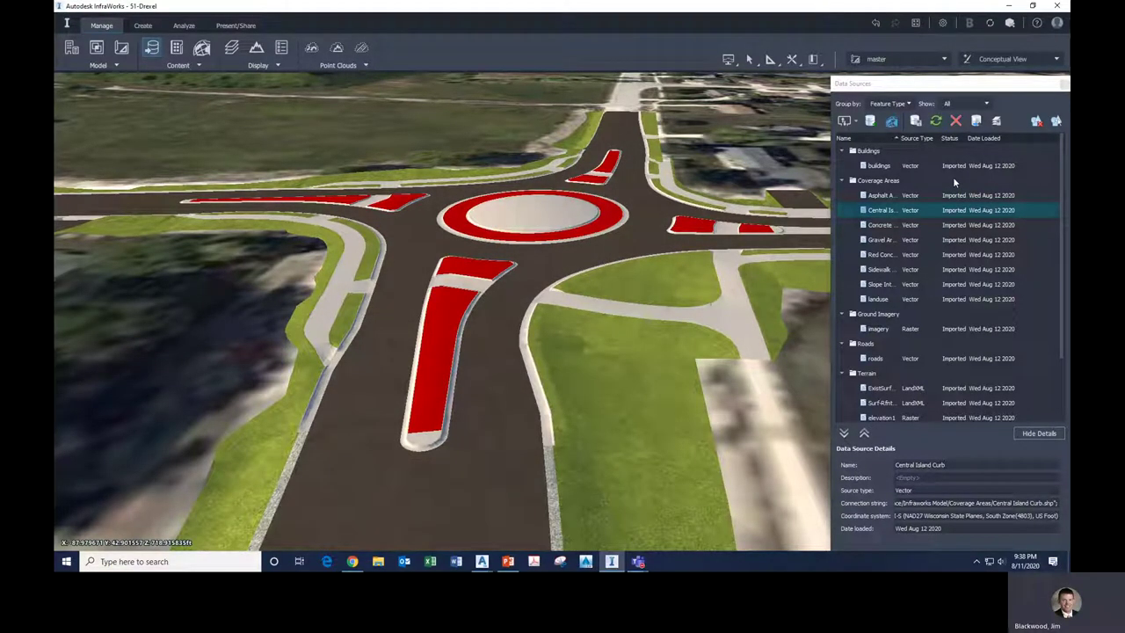
Add the Central Island Grass shapefile from the Coverage Areas folder as an SHP data source and open its configuration.
left_click(851, 121)
left_click(856, 289)
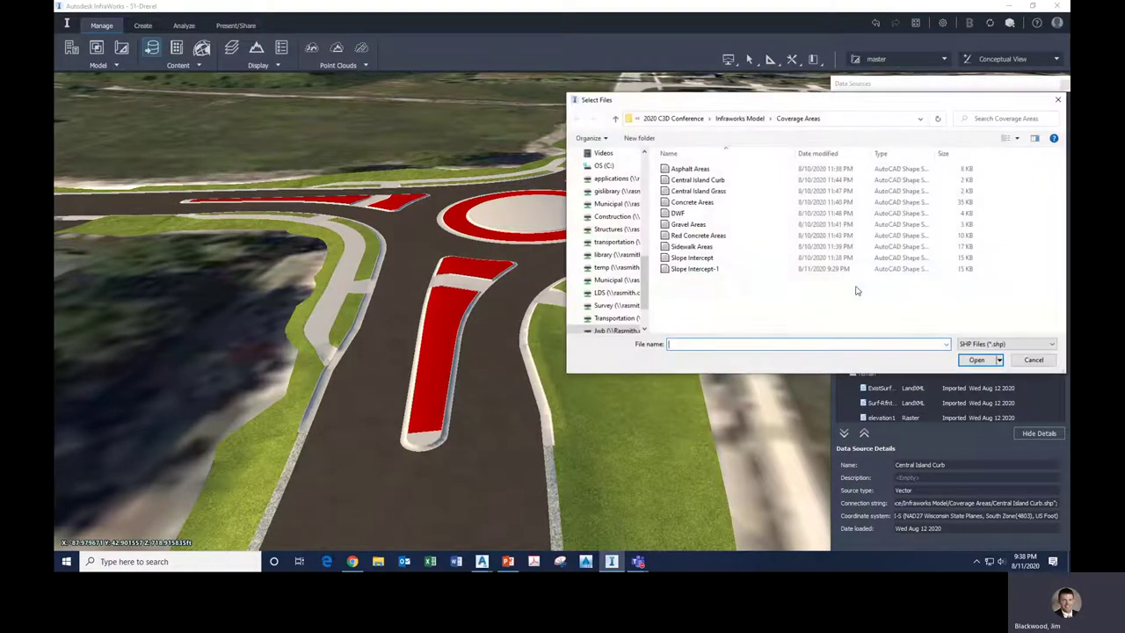
left_click(698, 191)
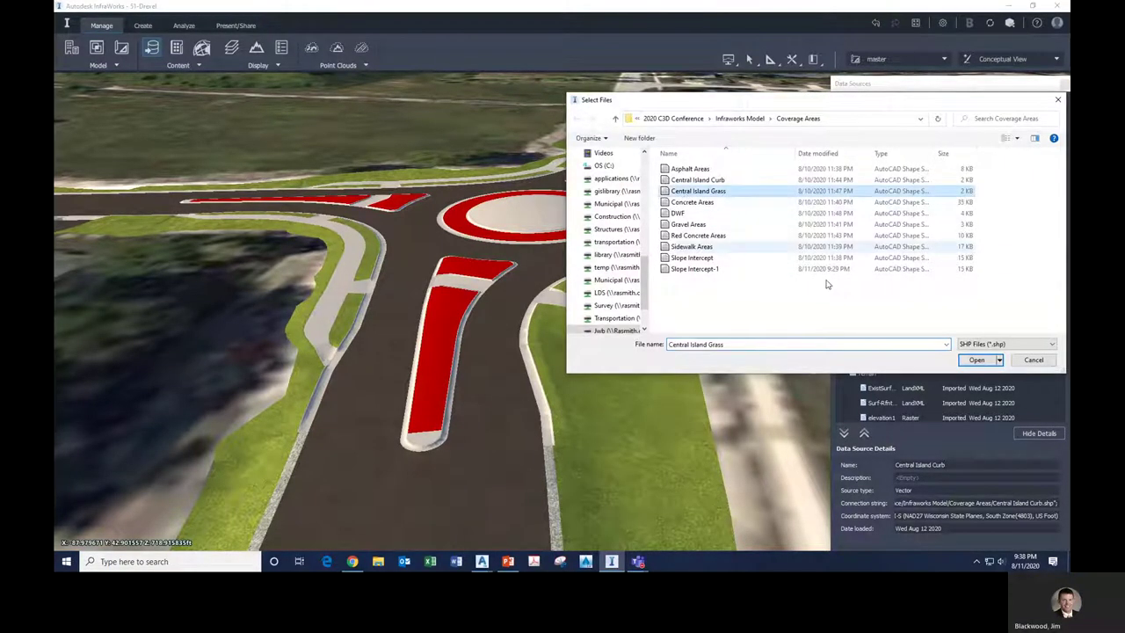
left_click(977, 360)
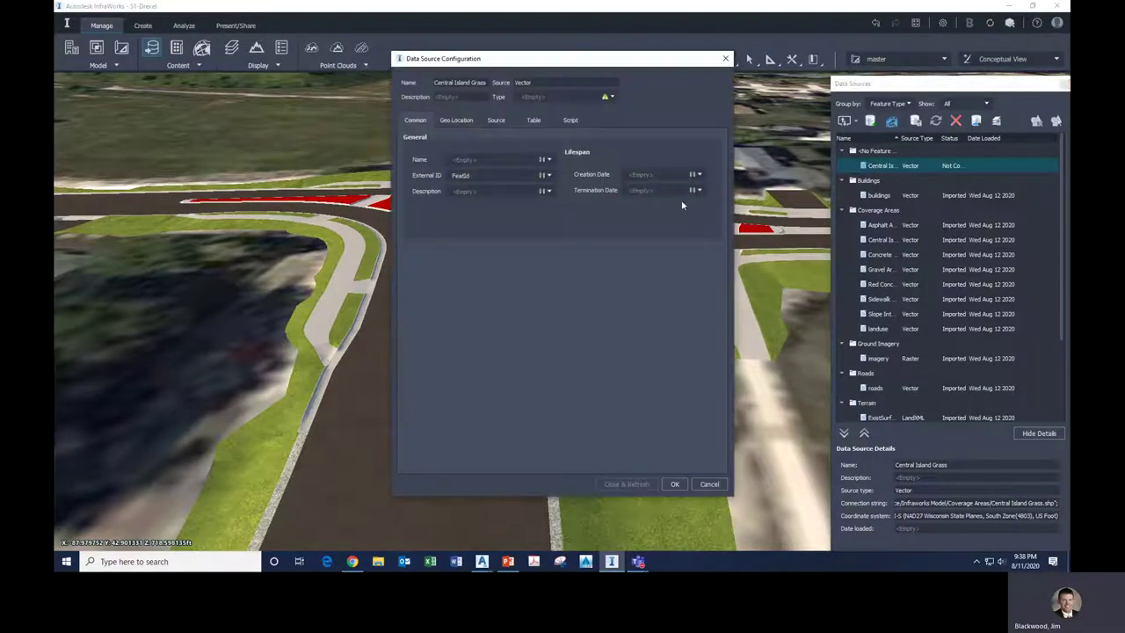
Configure Central Island Grass as Coverage Areas with the Material/Terrain/Grass2 rule style, then close and refresh.
left_click(613, 99)
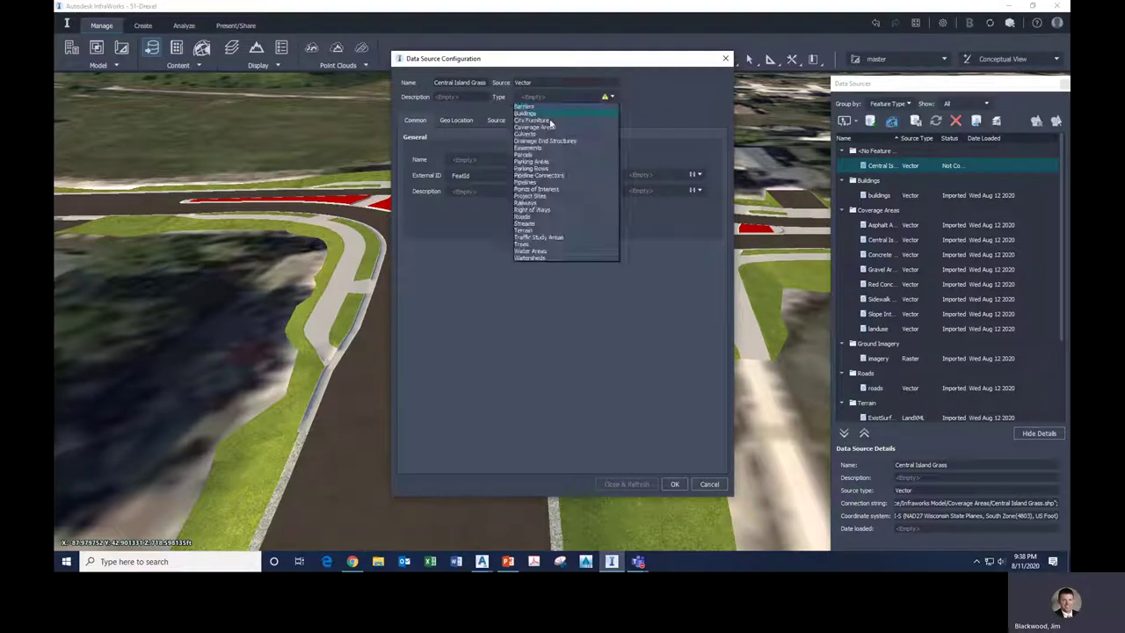
left_click(531, 132)
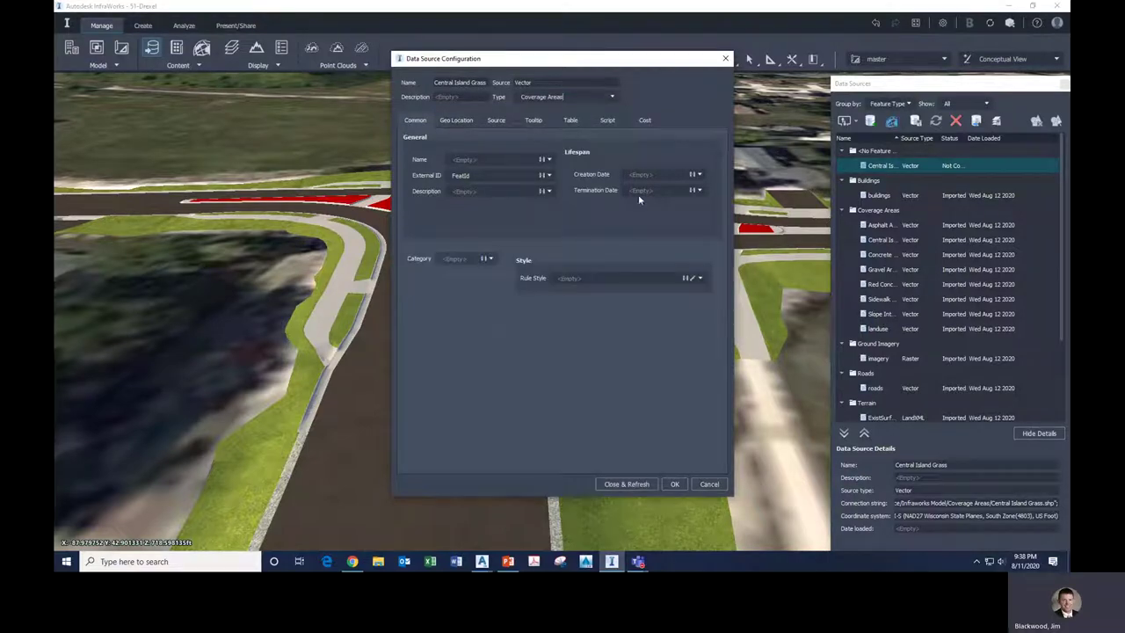
left_click(698, 281)
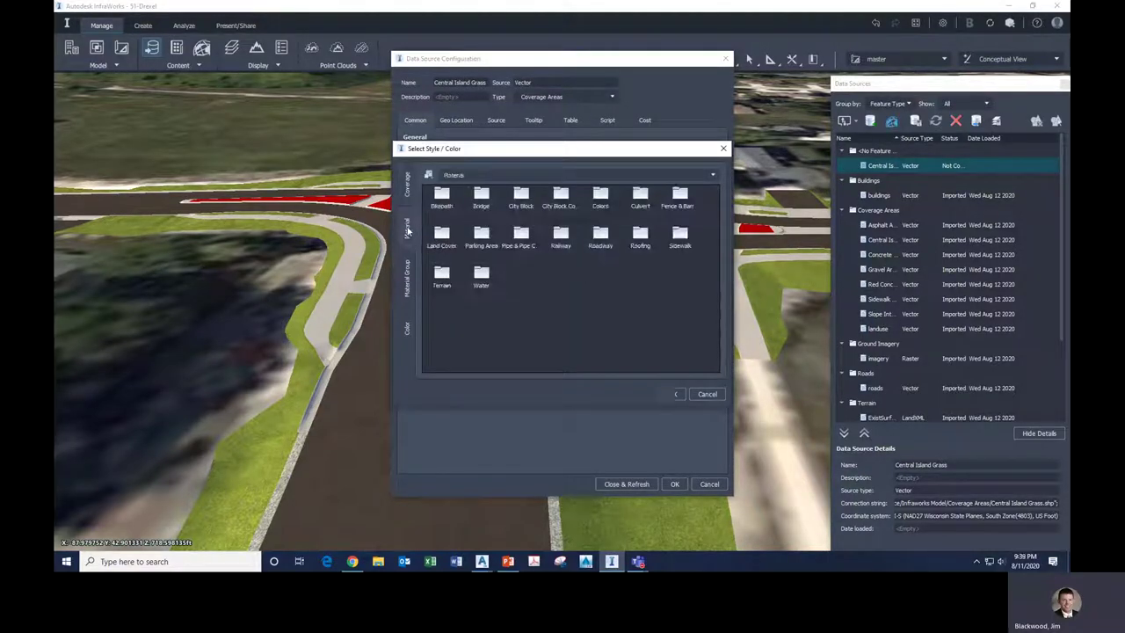
double_click(440, 276)
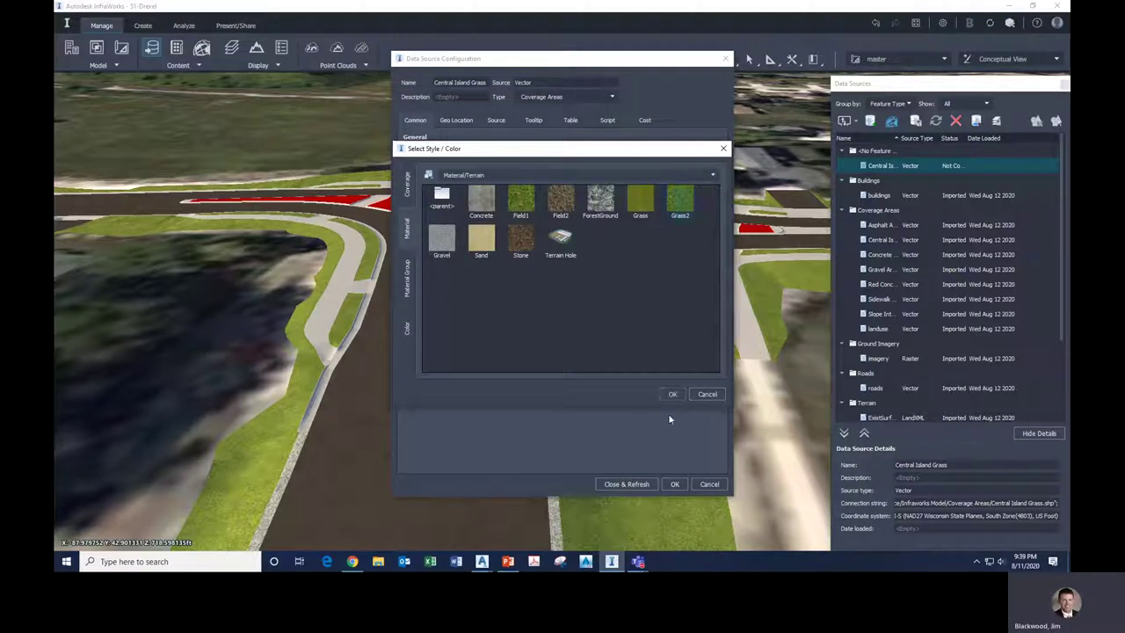
left_click(672, 393)
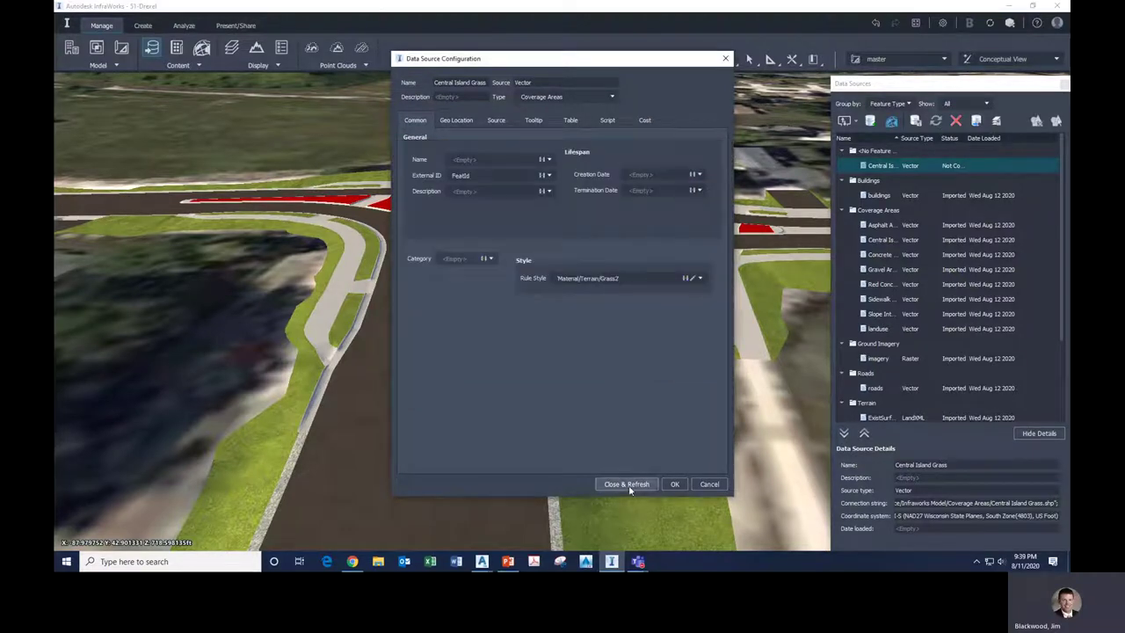
left_click(628, 486)
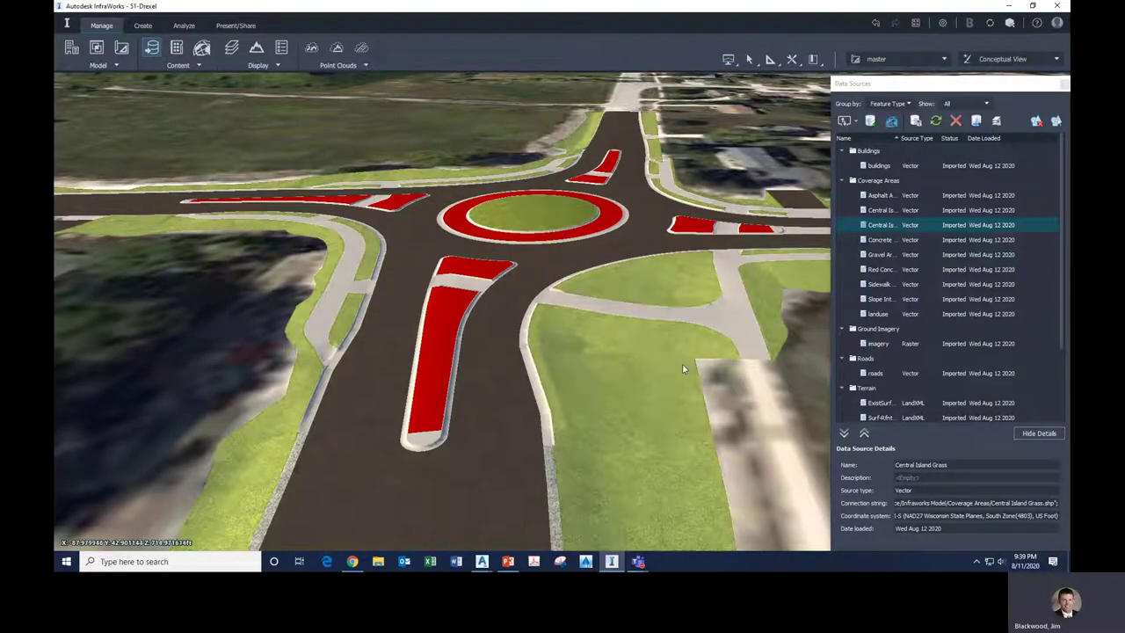
Add the DWF shapefile from the Coverage Areas folder as an SHP data source and open its configuration.
left_click(856, 120)
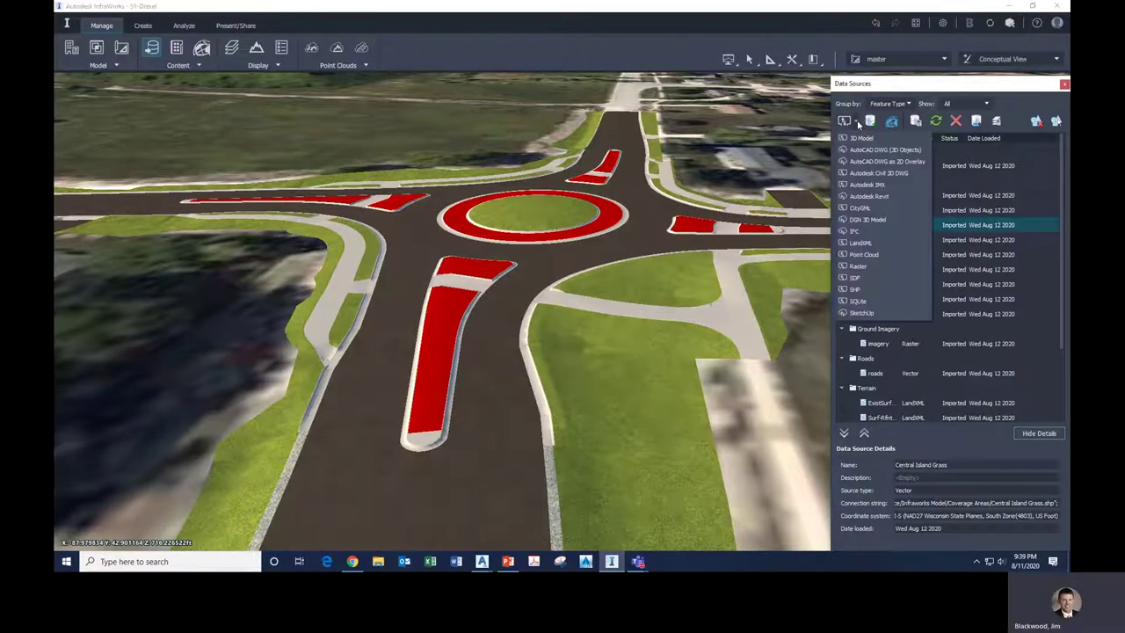
left_click(866, 298)
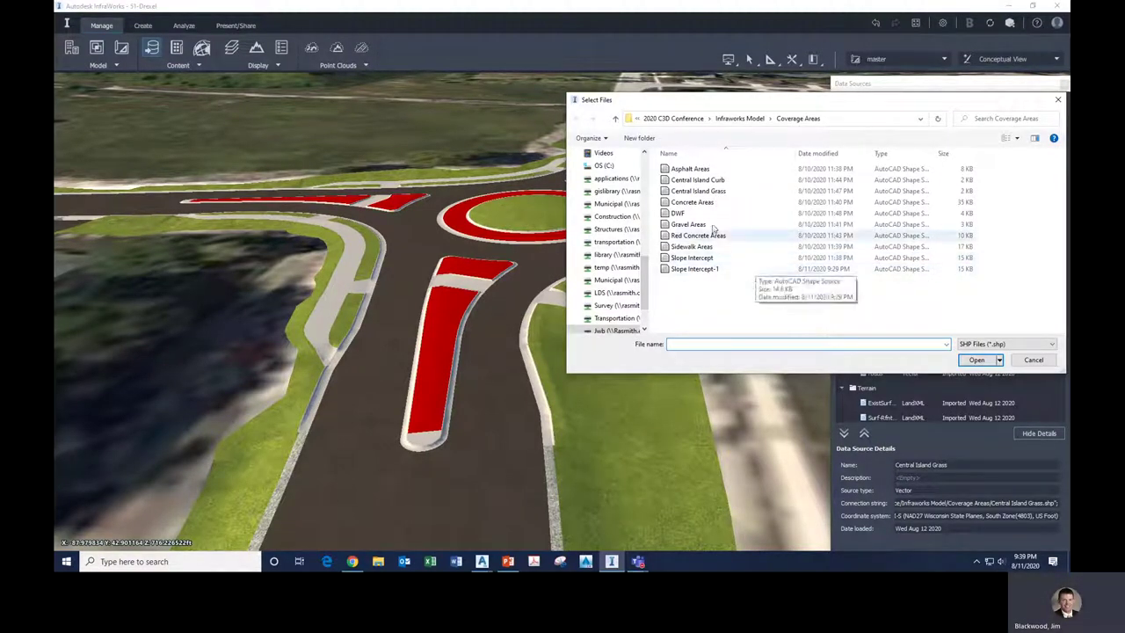
left_click(681, 213)
left_click(968, 360)
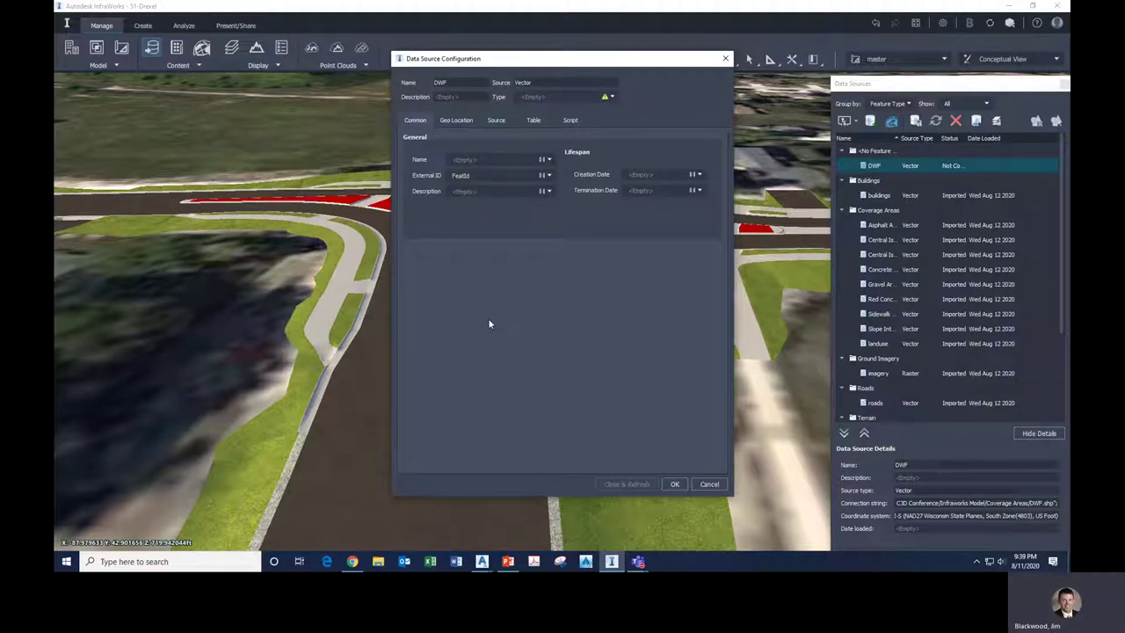
Configure DWF as Coverage Areas with the solid yellow color #ffff00 as rule style, then close and refresh.
left_click(612, 99)
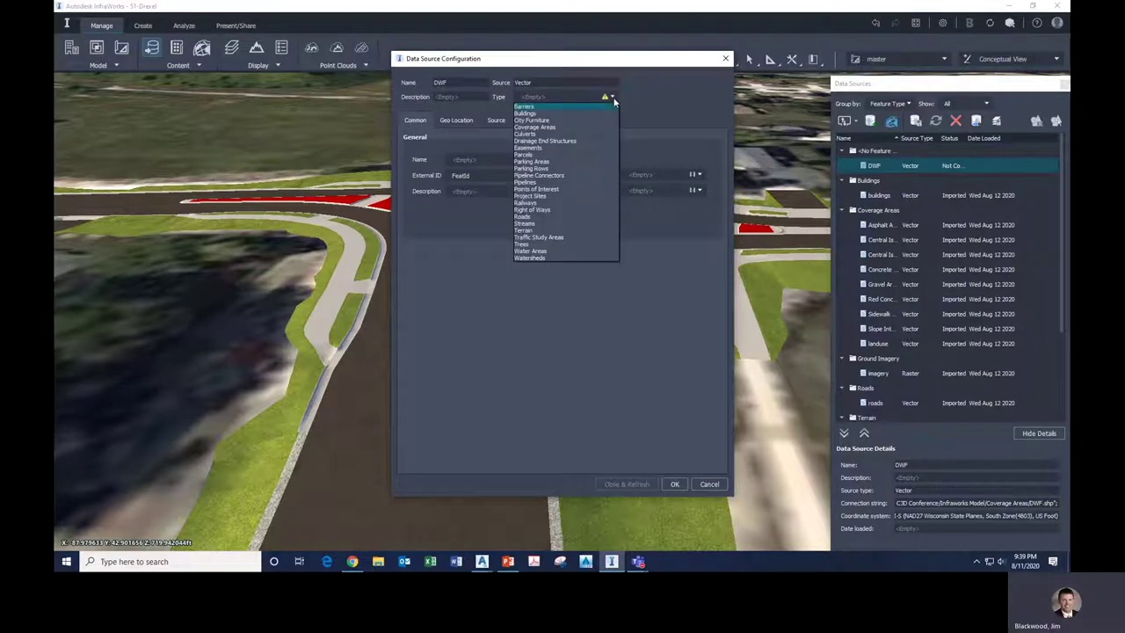
left_click(570, 129)
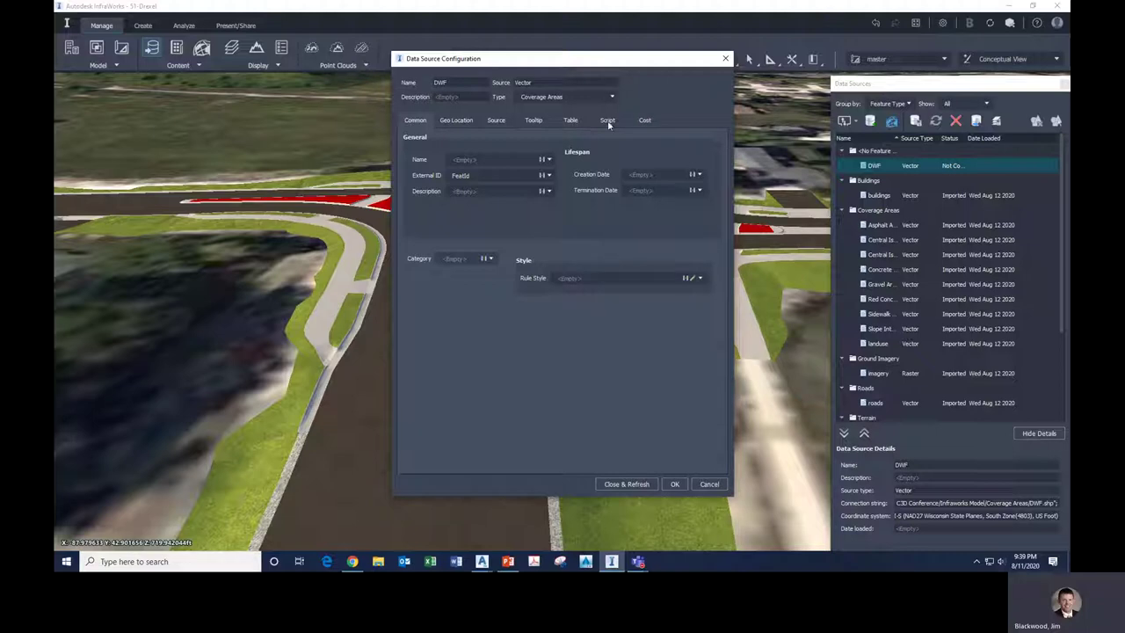
left_click(692, 277)
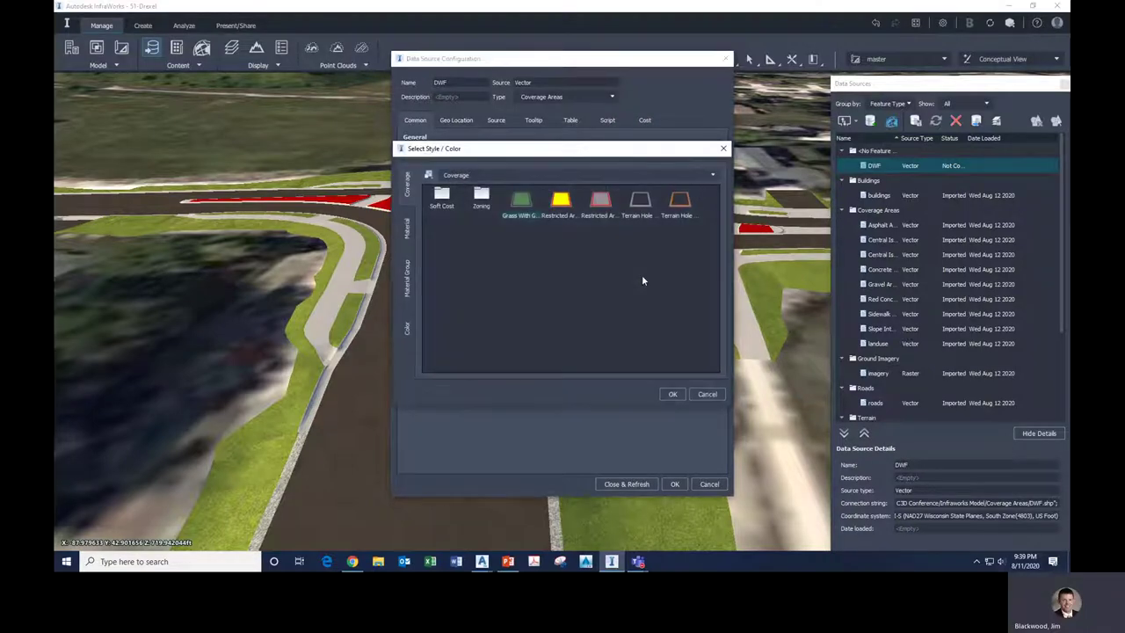
left_click(407, 328)
left_click(529, 220)
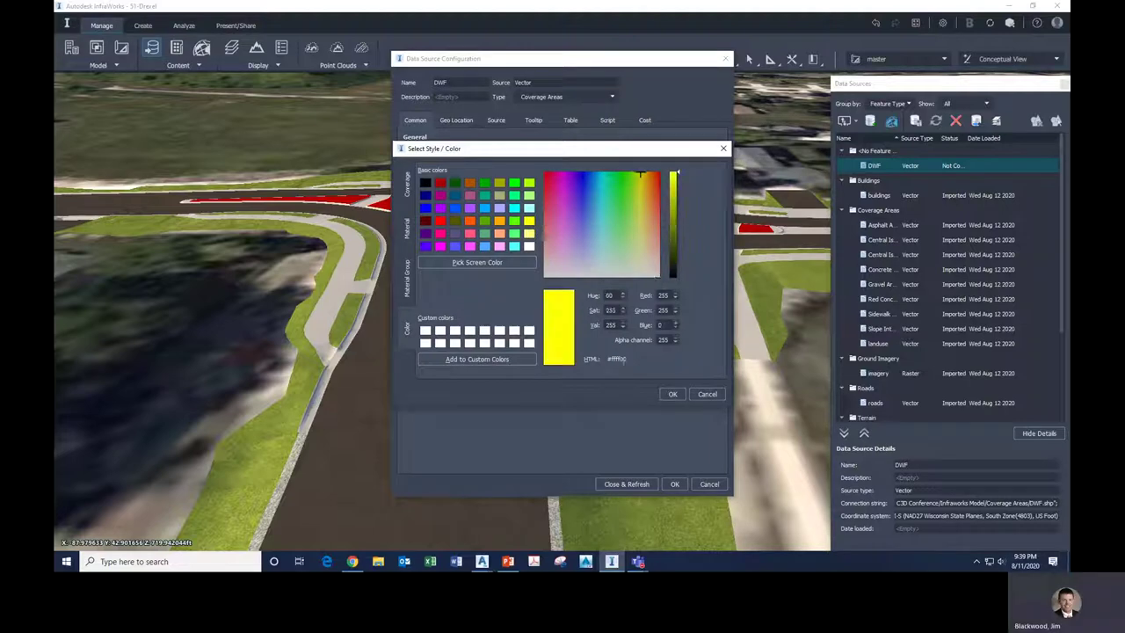
left_click(673, 394)
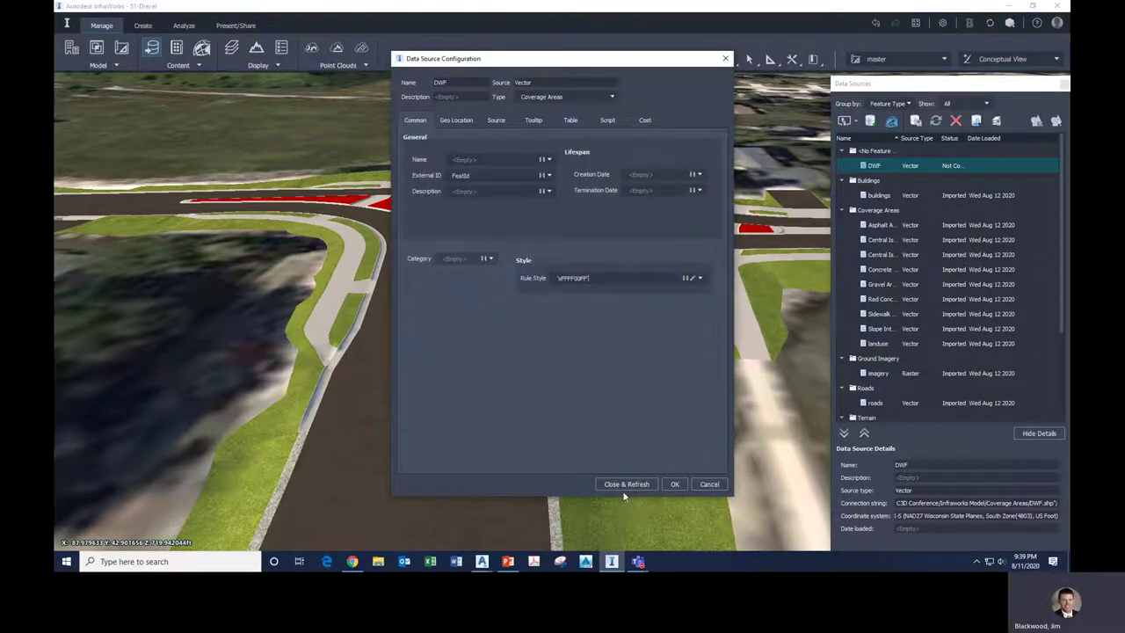
left_click(624, 485)
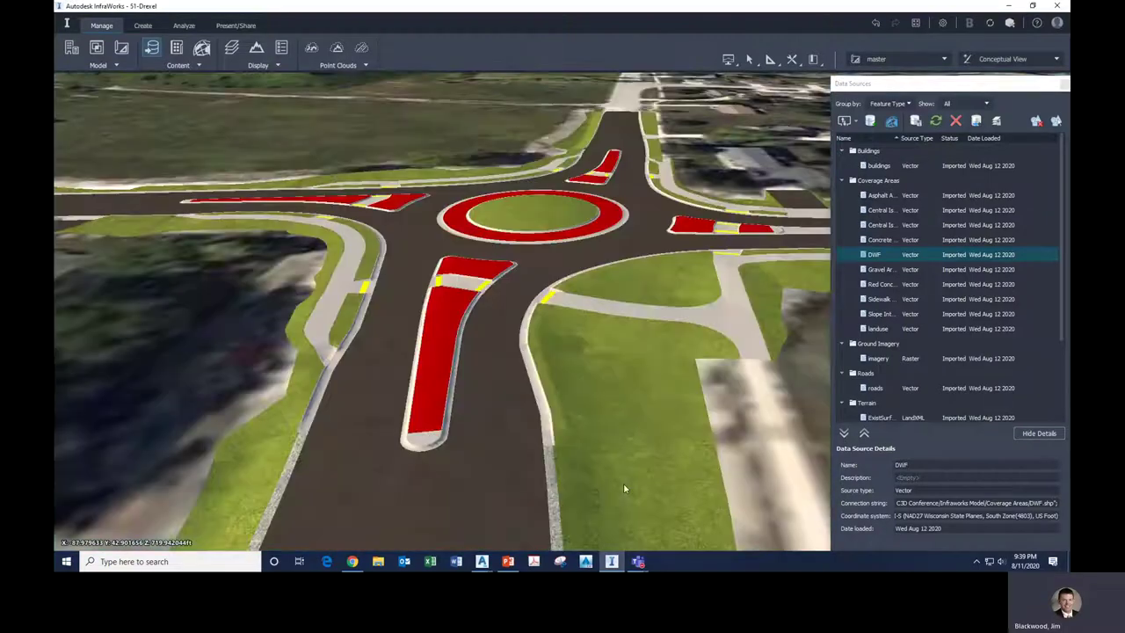
Examine the yellow DWF areas at the curb ramps and medians up close, and the whole roundabout from farther away.
scroll(528, 285, "up", 10)
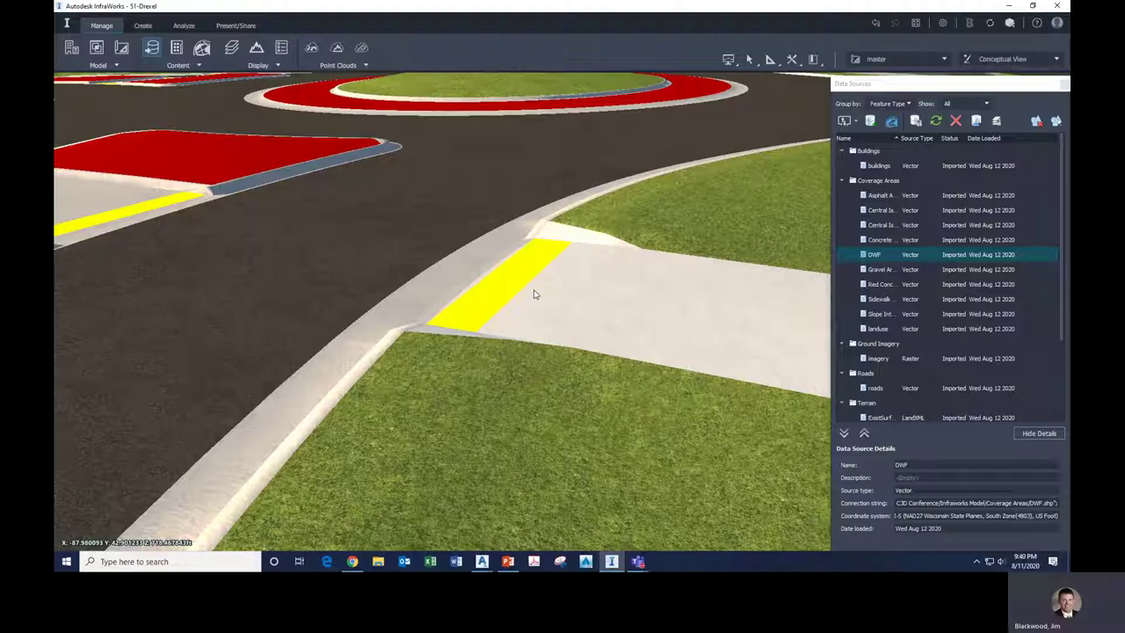
scroll(594, 378, "down", 5)
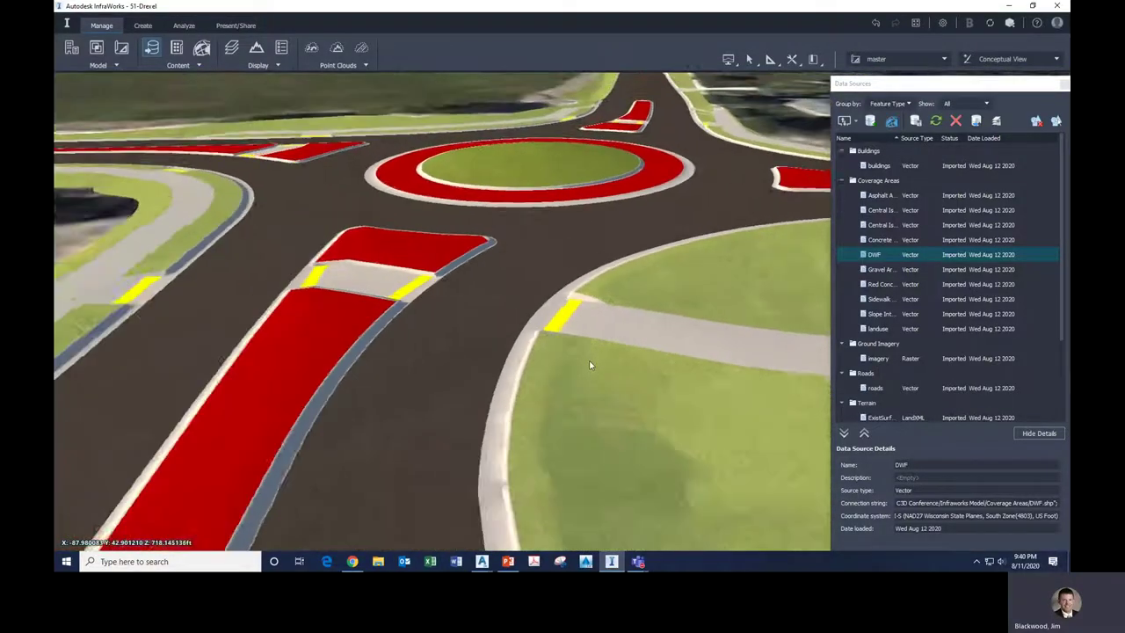
scroll(567, 400, "up", 2)
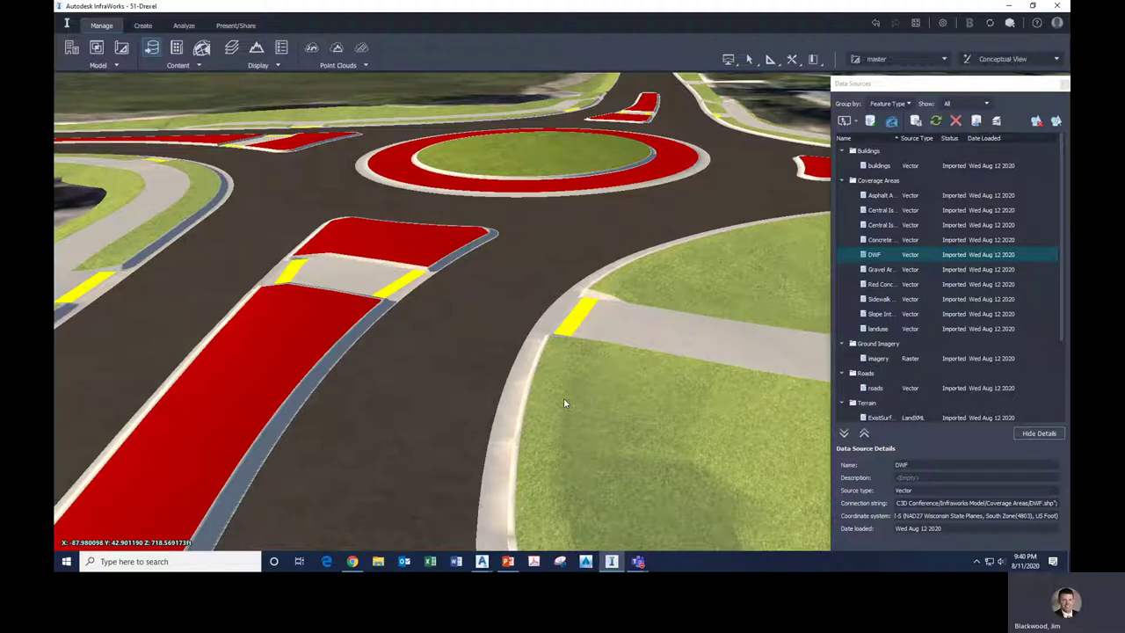
scroll(539, 284, "down", 4)
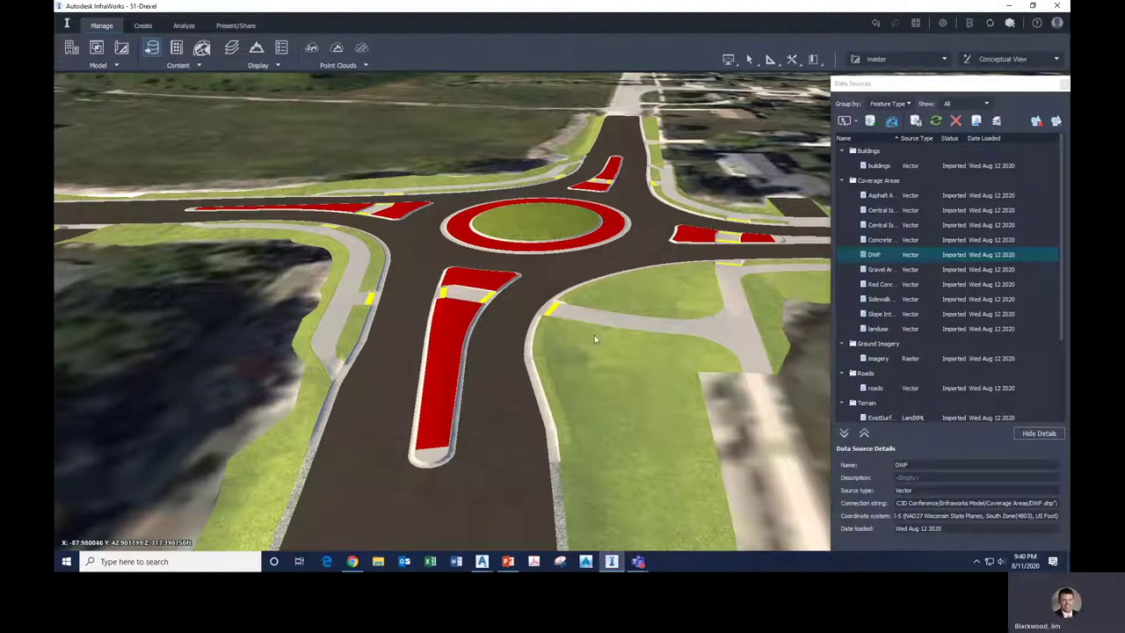
scroll(568, 343, "down", 1)
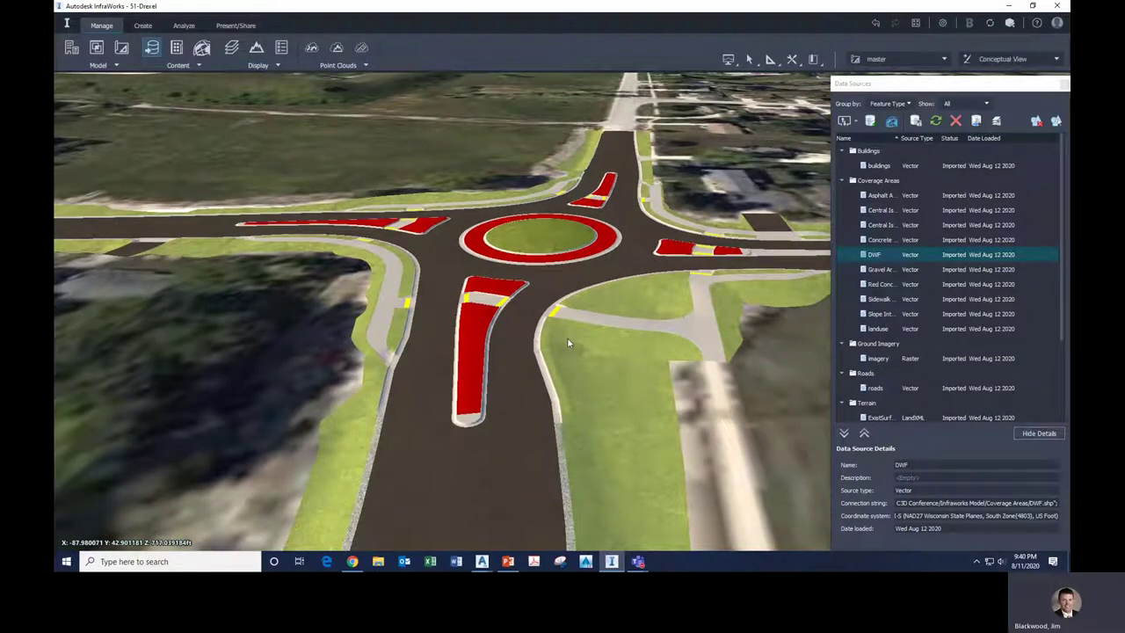
scroll(449, 325, "down", 3)
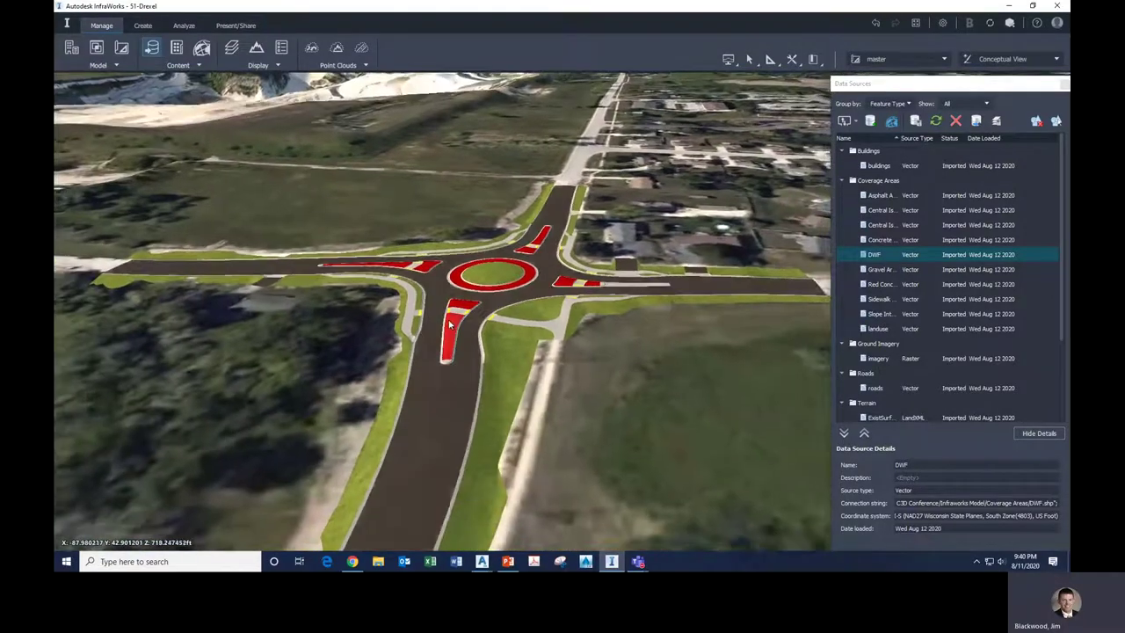
scroll(449, 325, "down", 3)
scroll(475, 391, "up", 3)
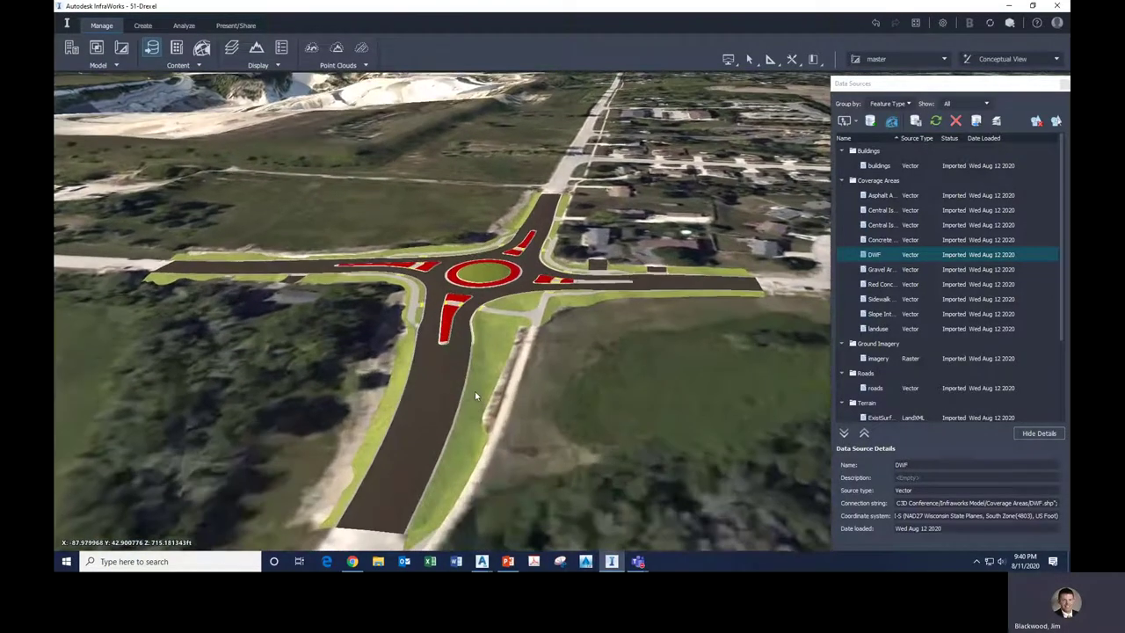
scroll(494, 270, "up", 5)
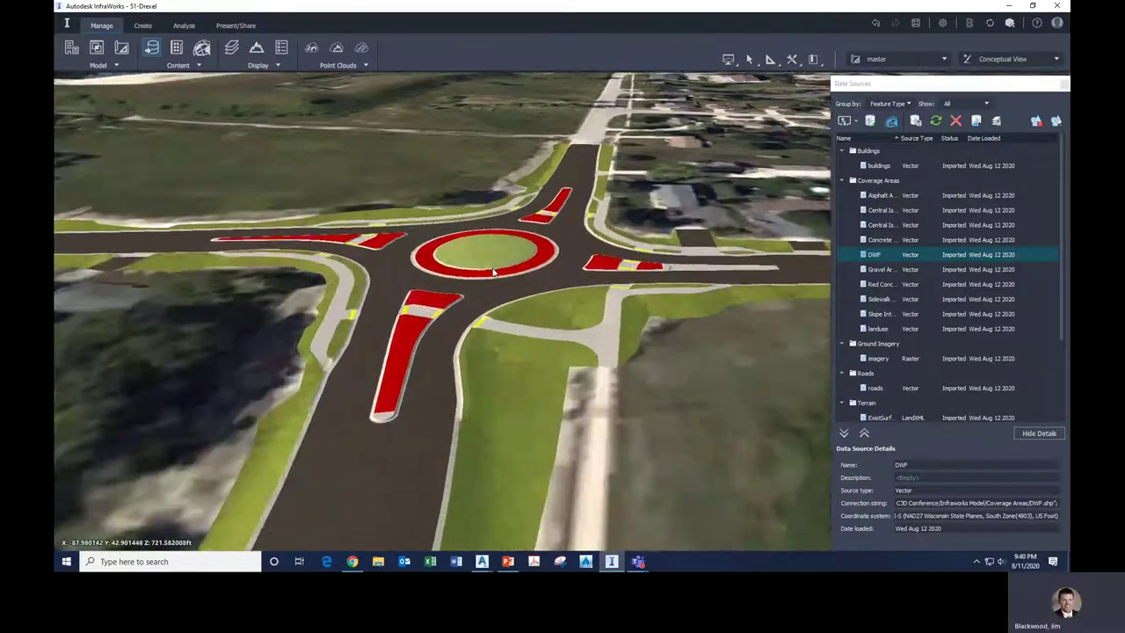
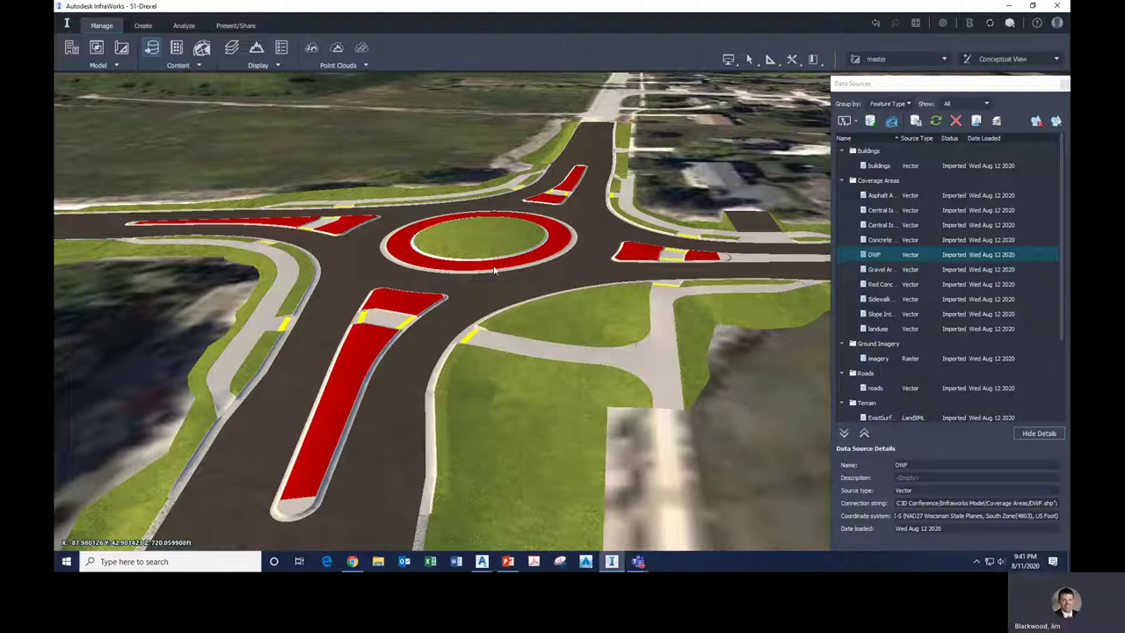
Switch to Civil 3D and bring up the Pavement Marking Lines drawing.
left_click(482, 561)
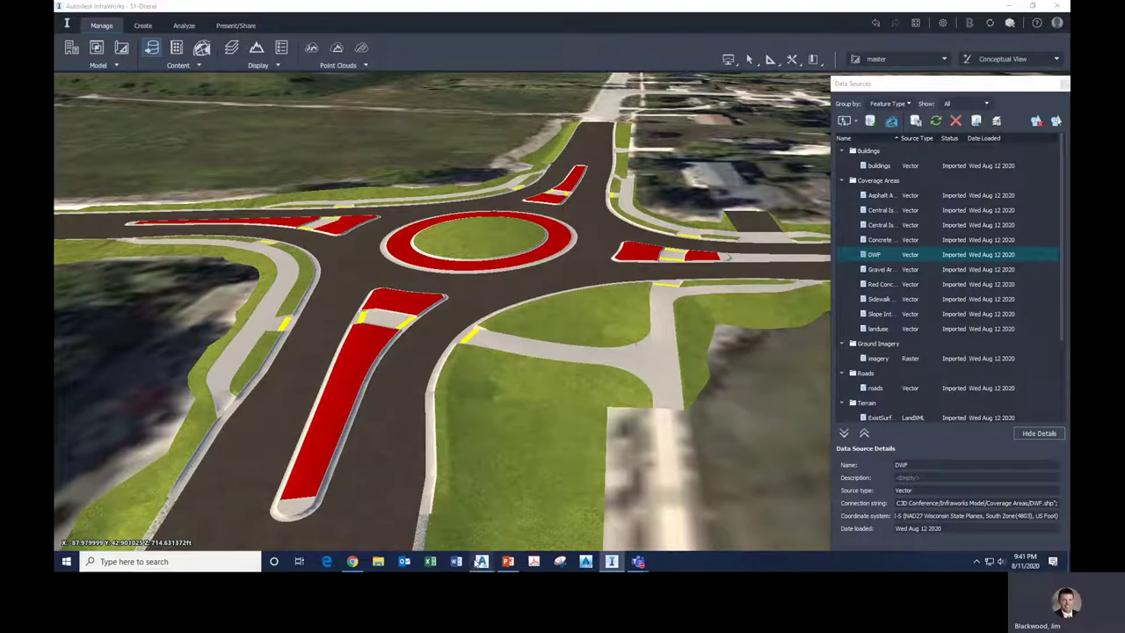
left_click(387, 528)
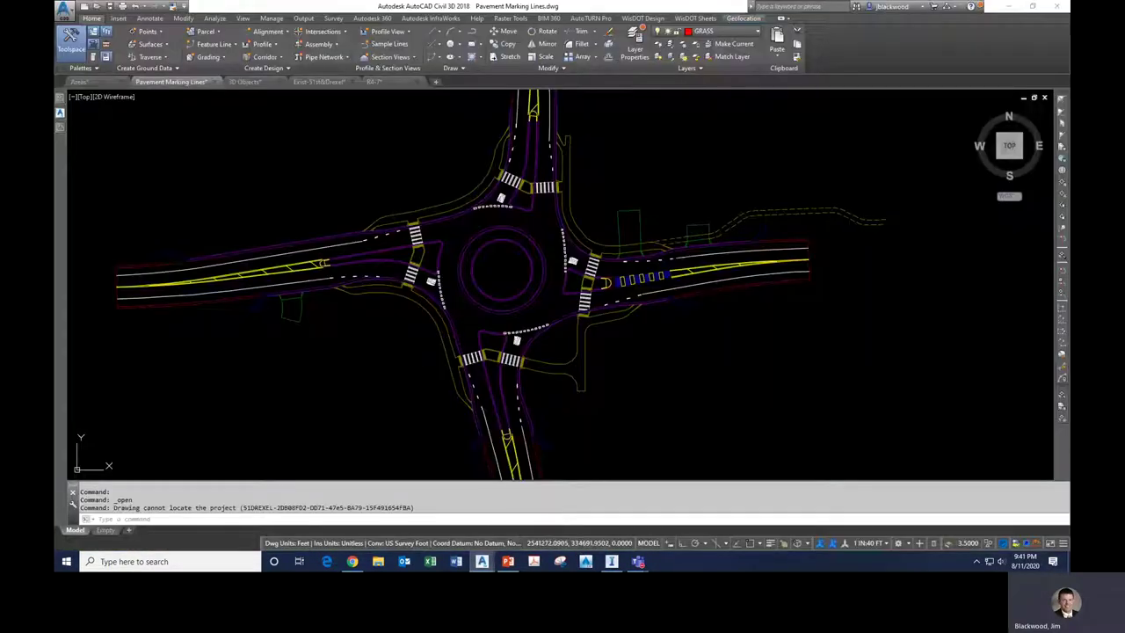
Unload the Pavt-51Drexel external reference so that only the drawing's own pavement markings are displayed.
scroll(309, 280, "up", 5)
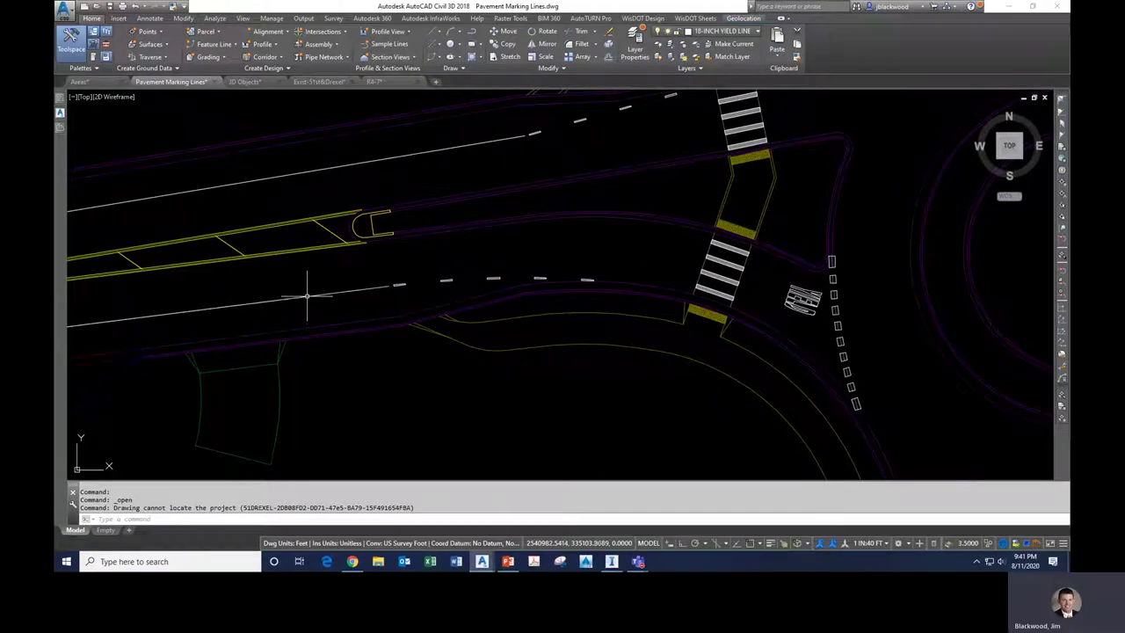
scroll(387, 281, "down", 6)
scroll(392, 287, "up", 5)
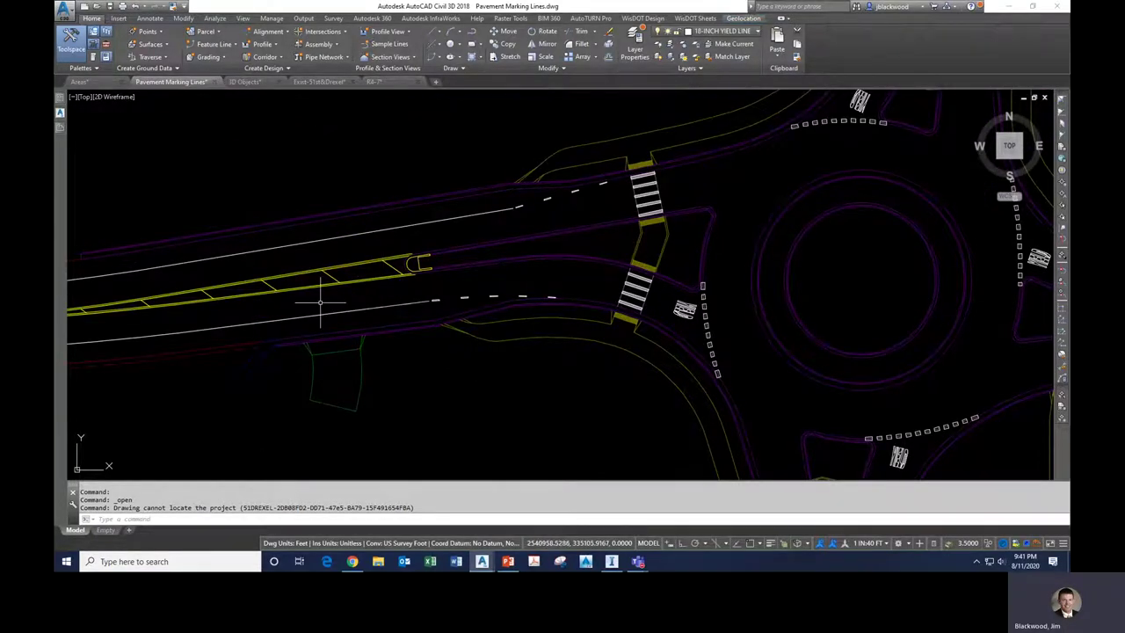
scroll(321, 302, "down", 6)
scroll(439, 321, "up", 4)
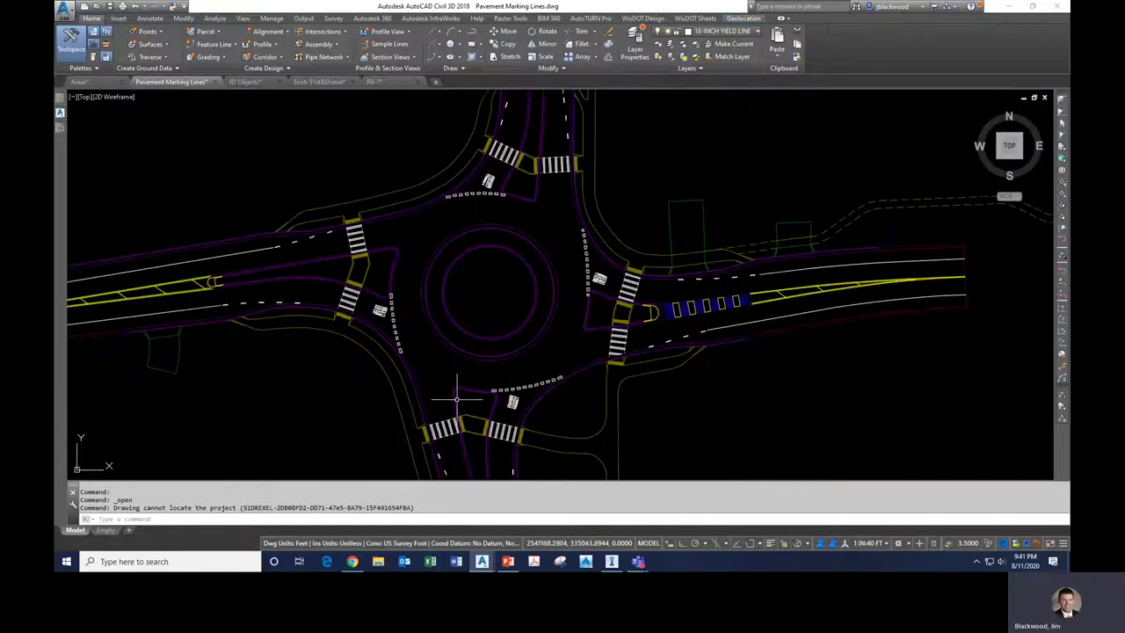
mouse_move(62, 132)
right_click(113, 157)
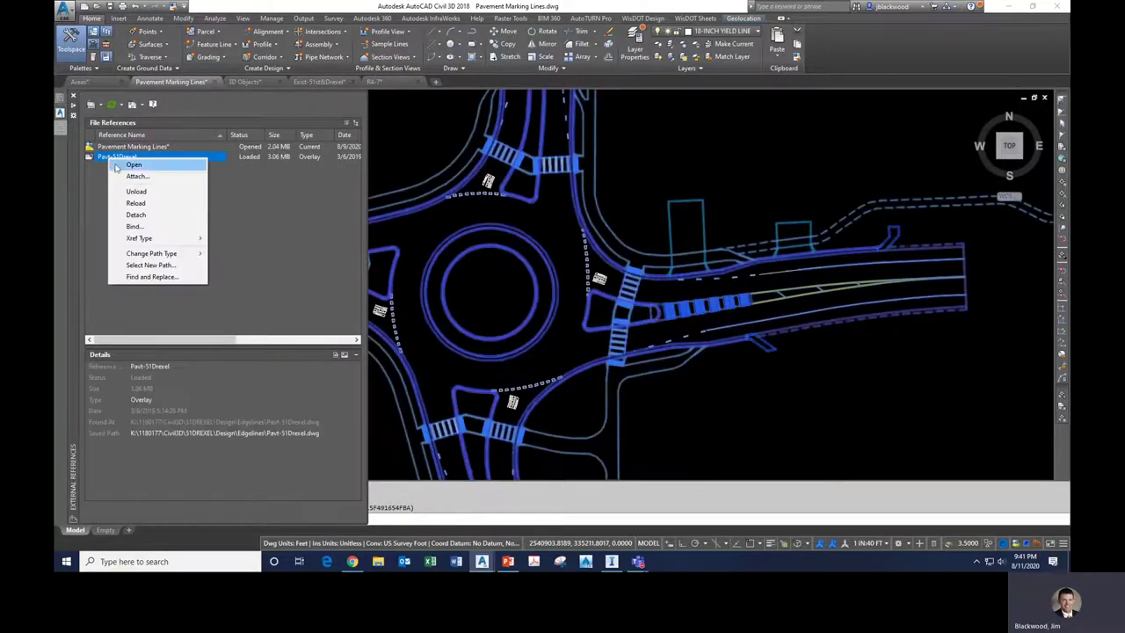
left_click(136, 191)
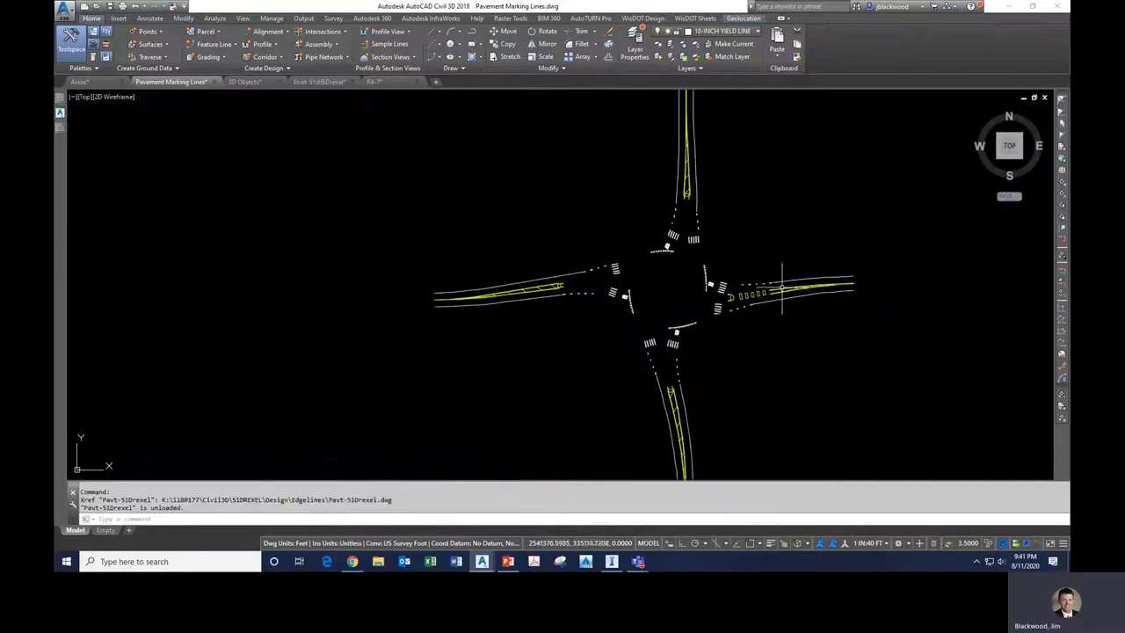
Examine the yellow median striping, solid edge lines and dashed white rectangles on the west approach, up close and within the whole roundabout.
scroll(781, 286, "up", 4)
scroll(407, 296, "down", 2)
scroll(410, 281, "up", 3)
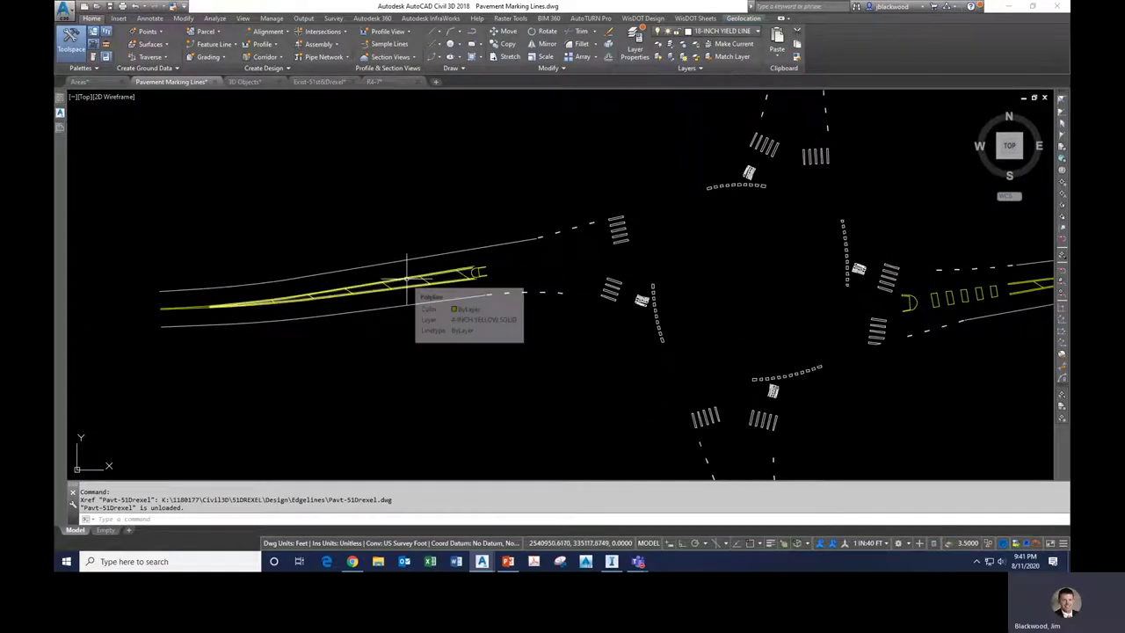
scroll(407, 280, "up", 2)
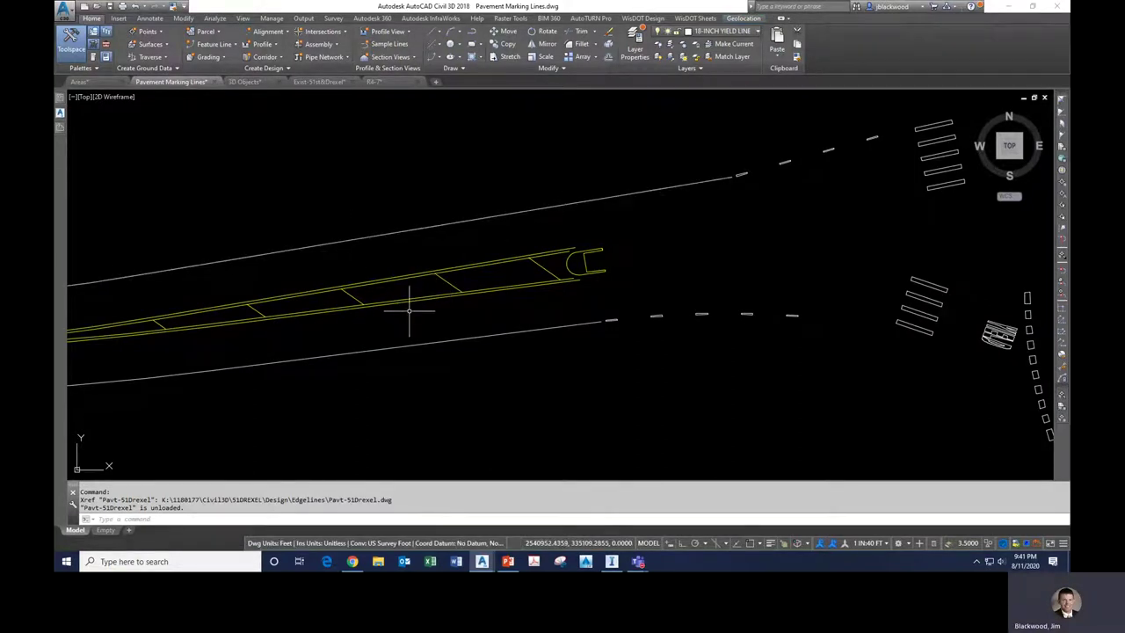
scroll(545, 294, "down", 3)
scroll(523, 294, "up", 3)
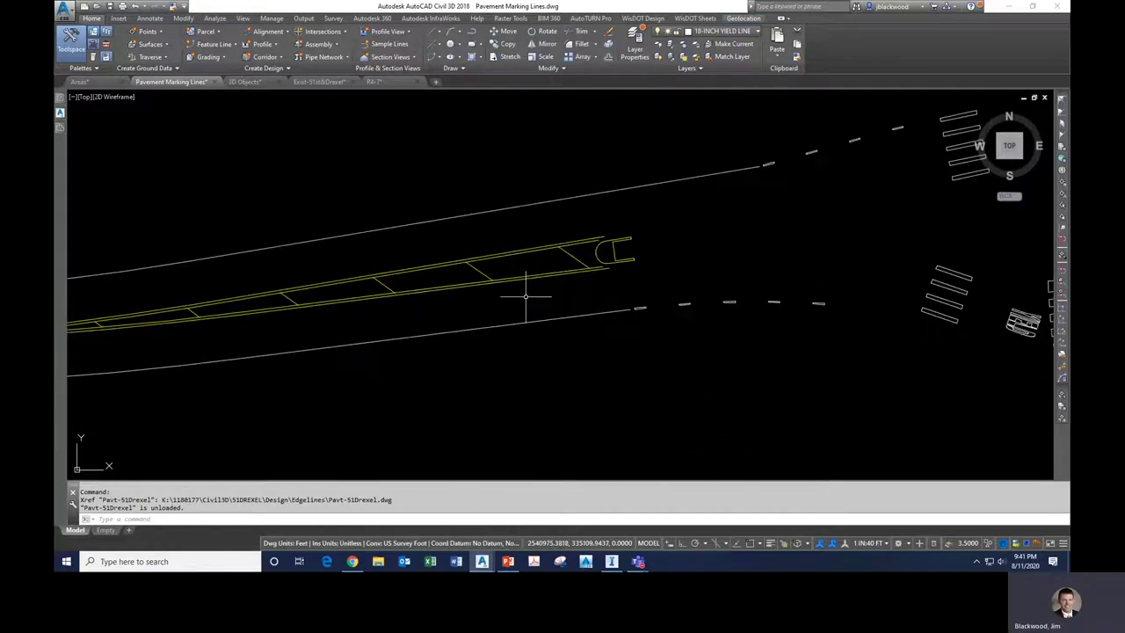
scroll(518, 323, "up", 1)
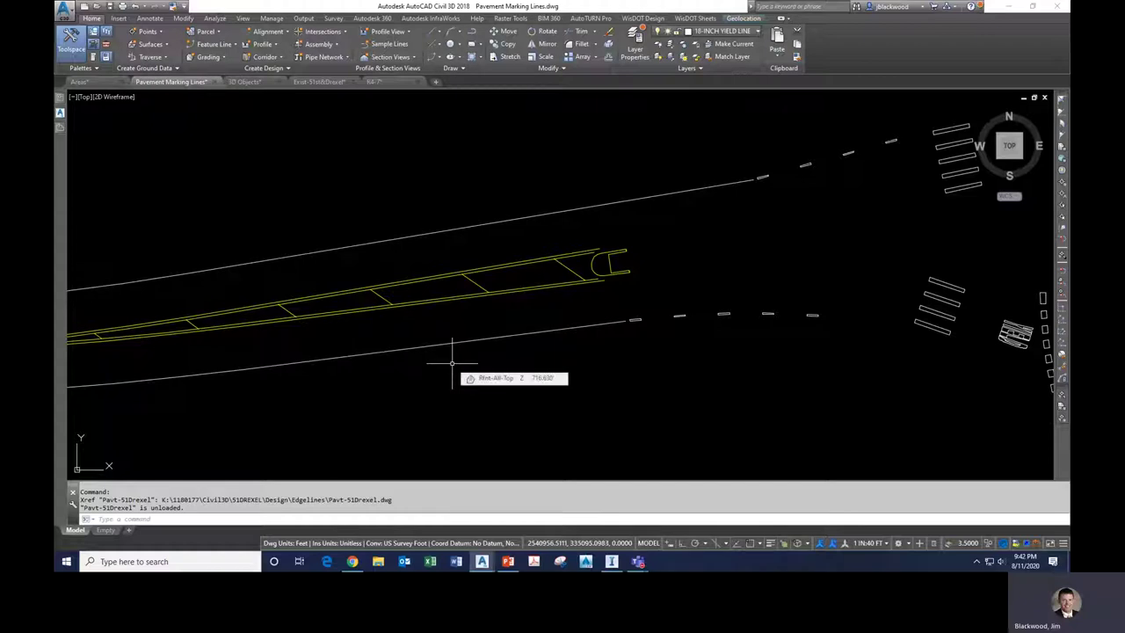
scroll(460, 317, "down", 5)
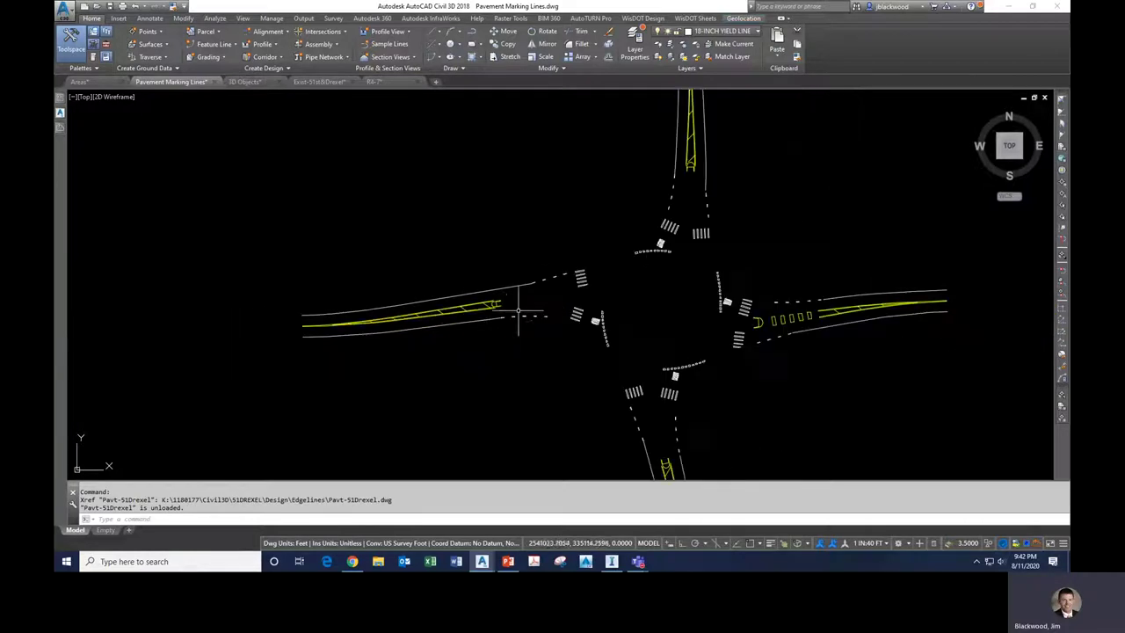
scroll(519, 311, "up", 4)
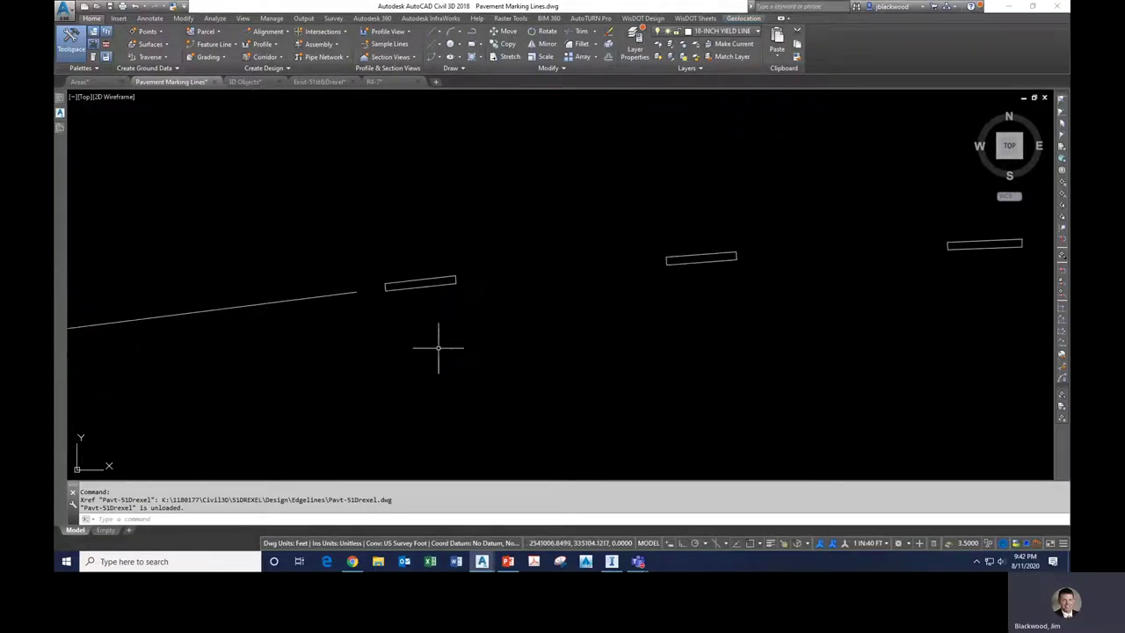
scroll(437, 343, "up", 5)
mouse_move(60, 132)
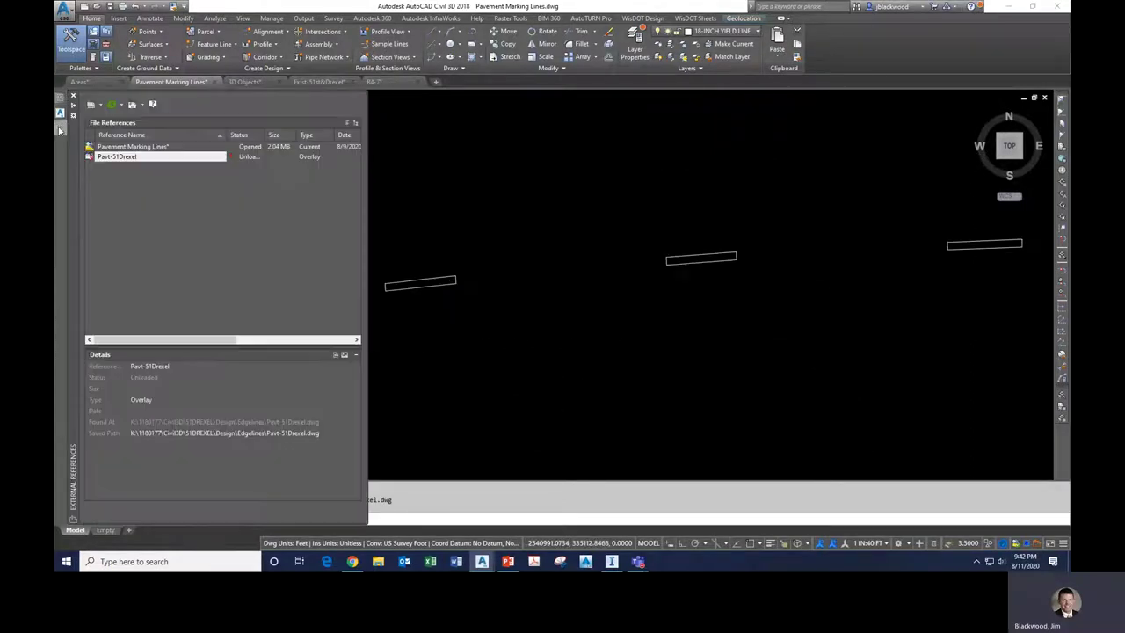
Reload the unloaded Pavt-51Drexel external reference and check it against the short dashed marking outlines.
right_click(126, 156)
left_click(153, 197)
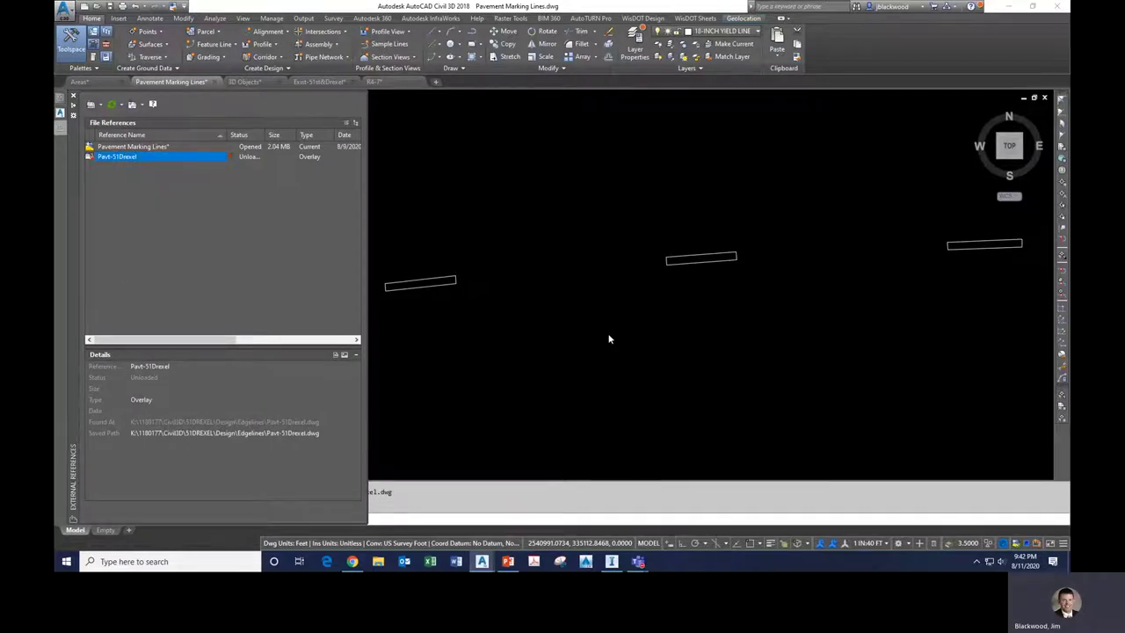
scroll(400, 285, "up", 4)
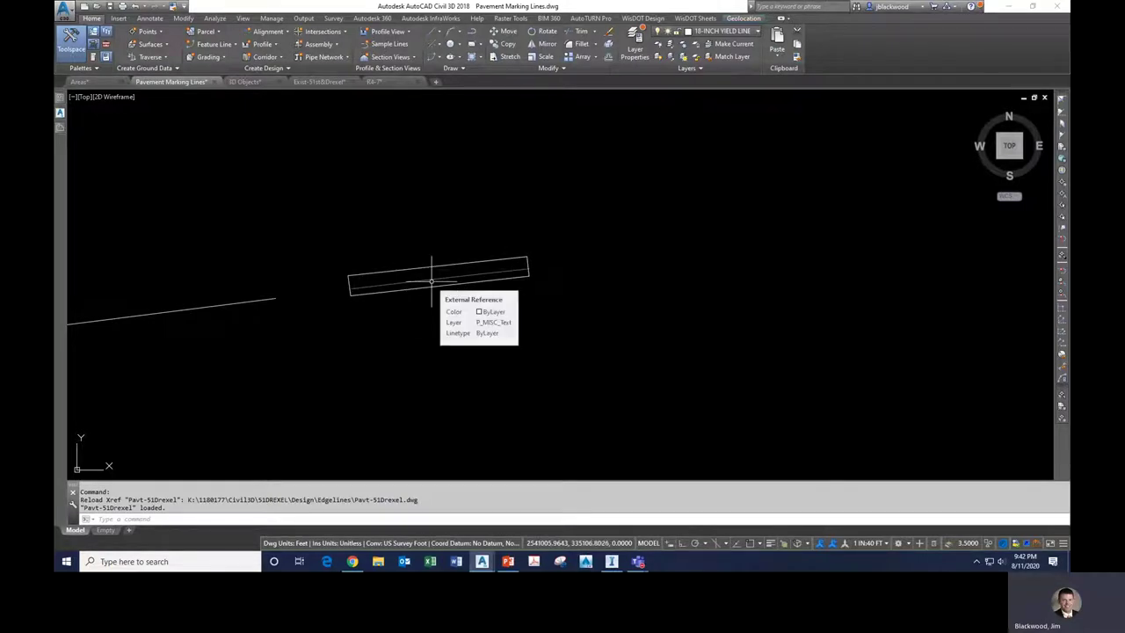
scroll(382, 322, "down", 3)
scroll(414, 314, "up", 2)
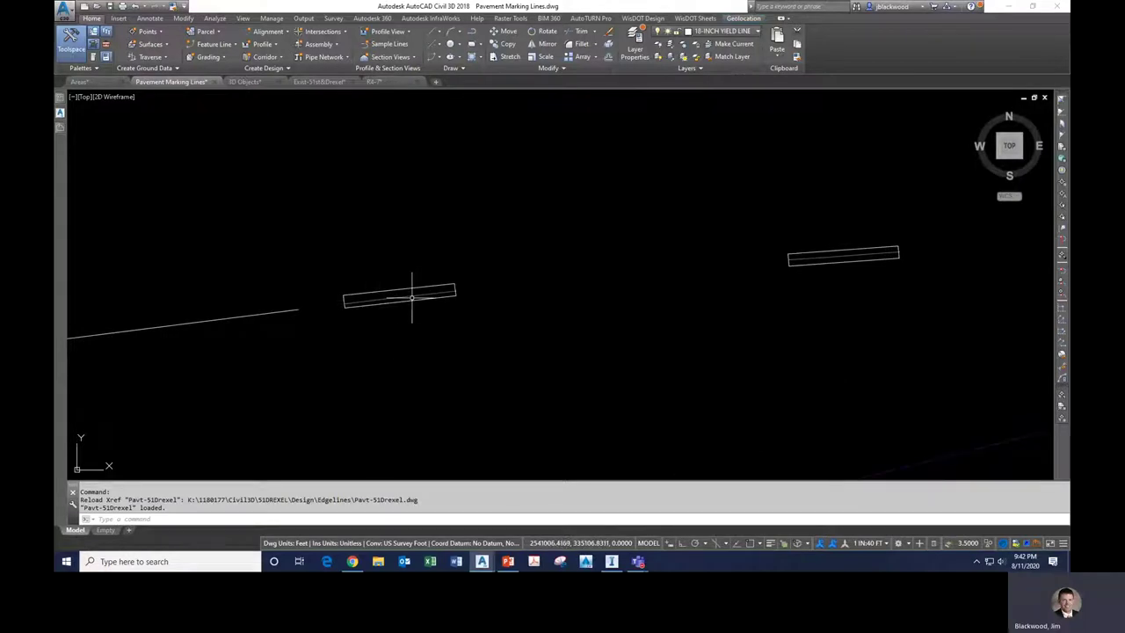
Examine the west approach's lane dashes, crosswalk bars, YIELD lettering and yield line blocks as closed marking outlines.
scroll(411, 298, "down", 5)
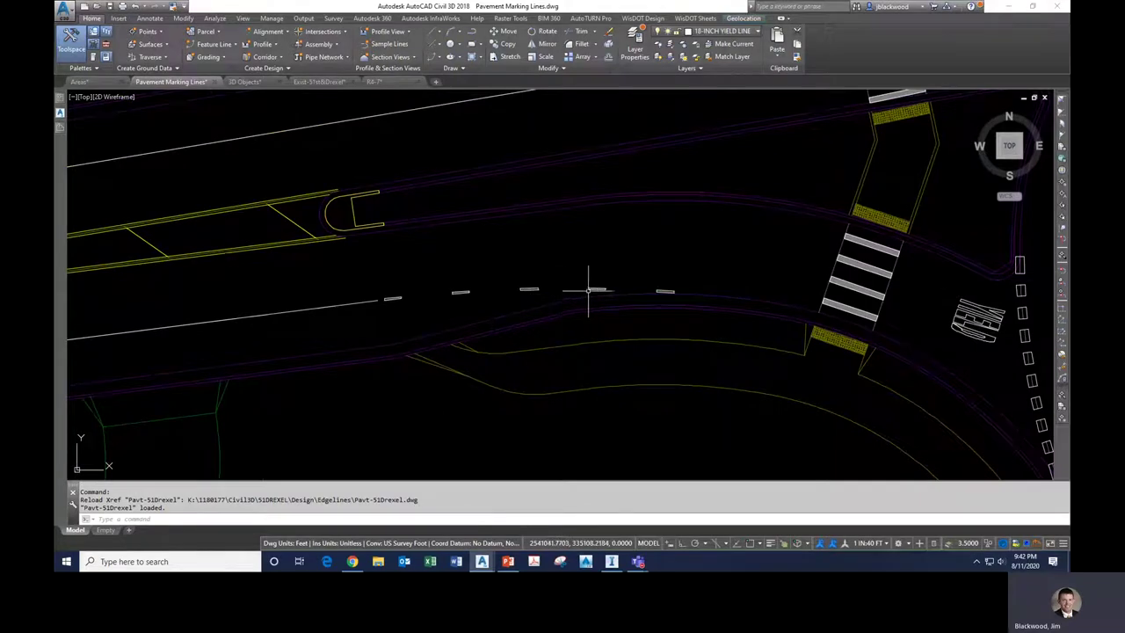
scroll(440, 299, "down", 5)
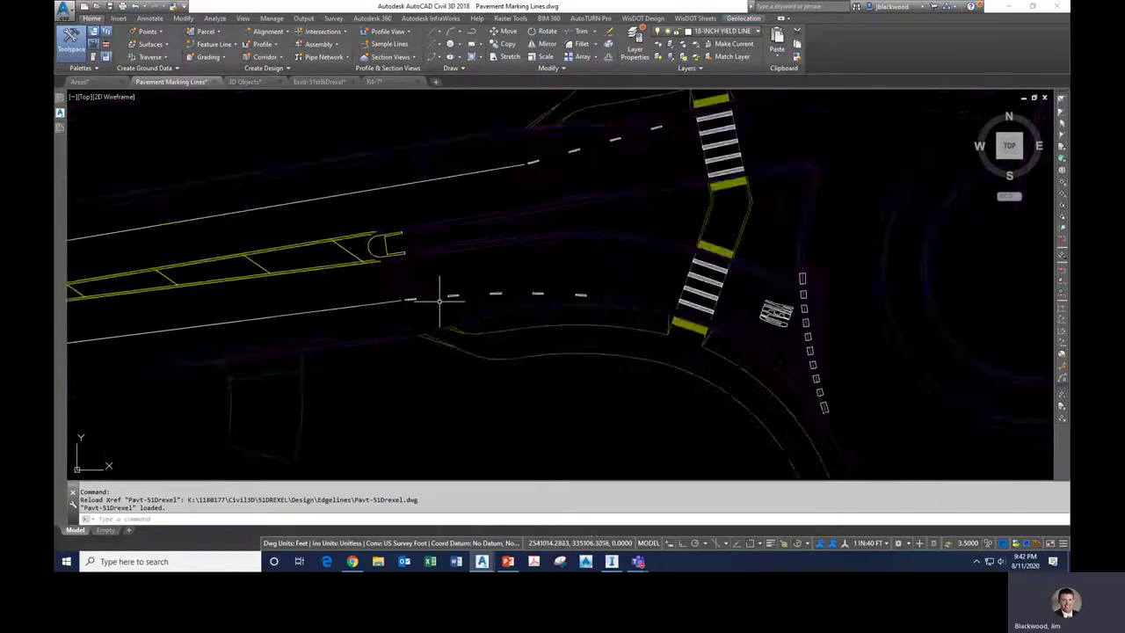
scroll(554, 294, "up", 8)
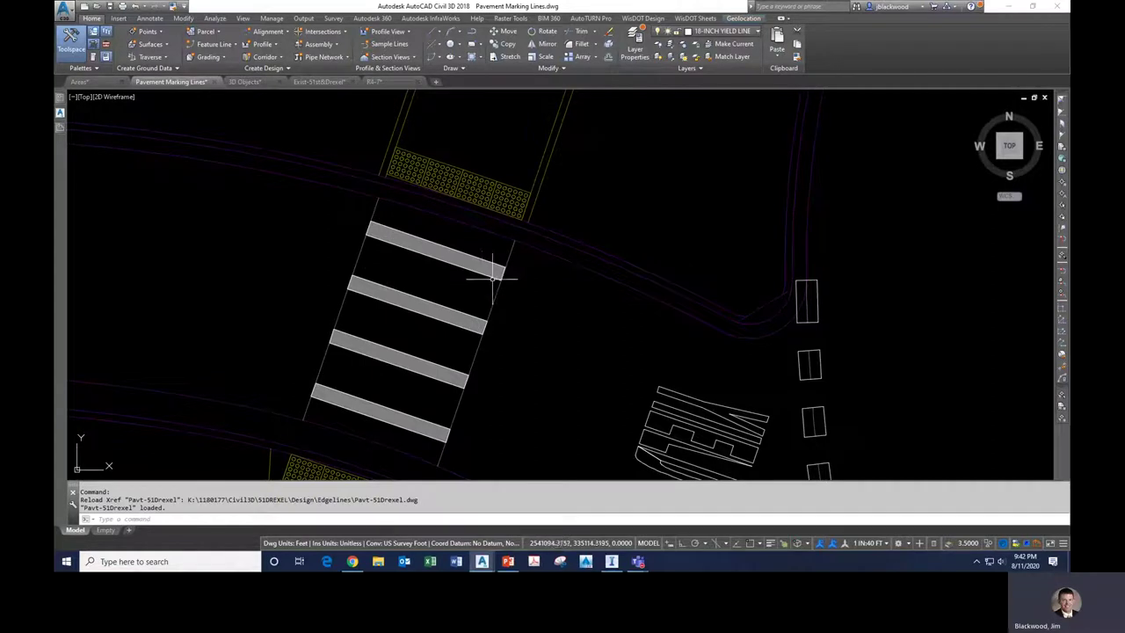
mouse_move(494, 277)
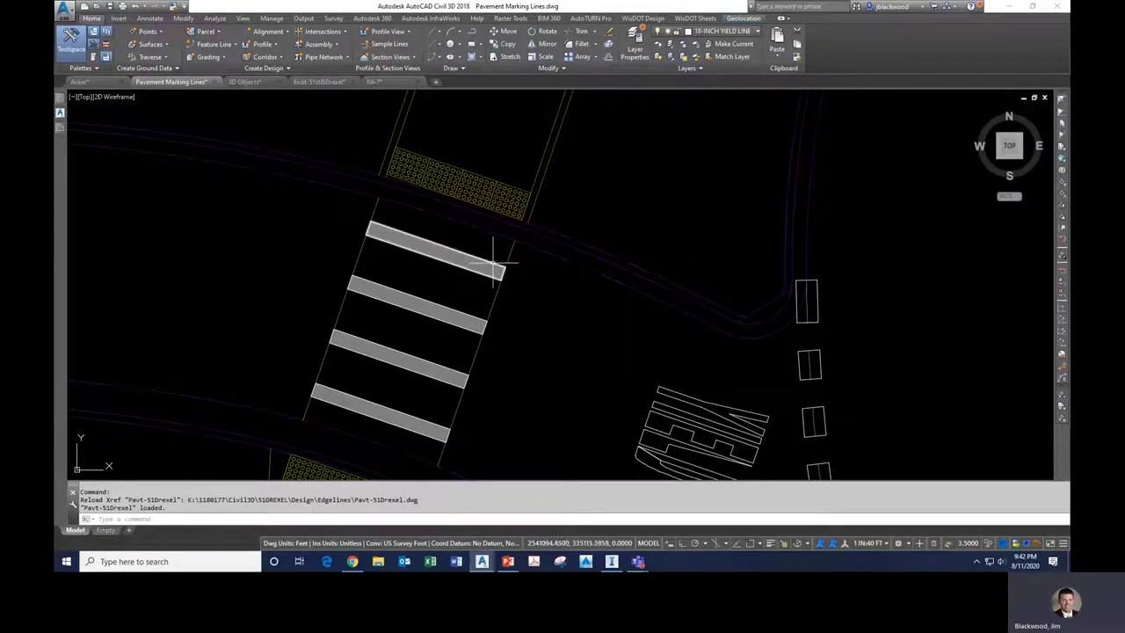
left_click(492, 278)
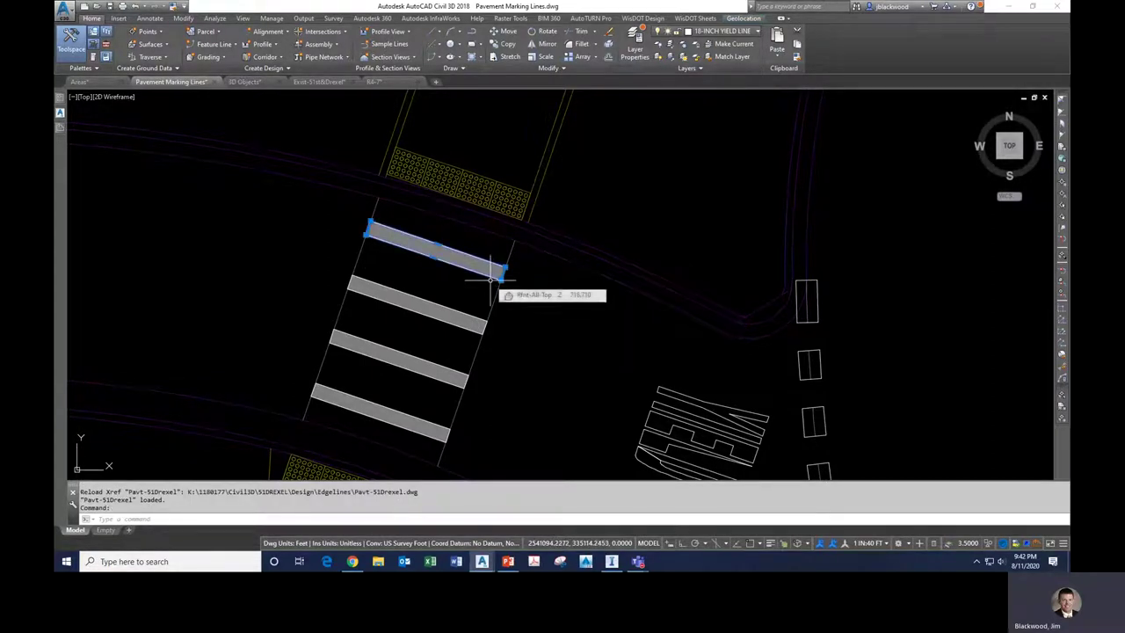
key("Escape")
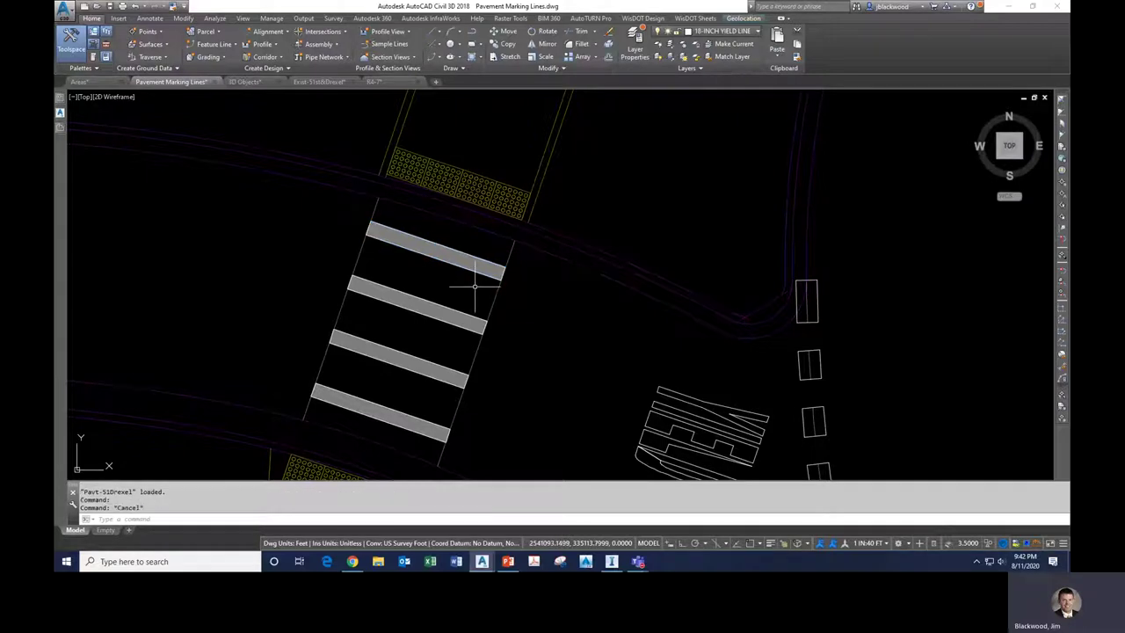
scroll(392, 277, "down", 2)
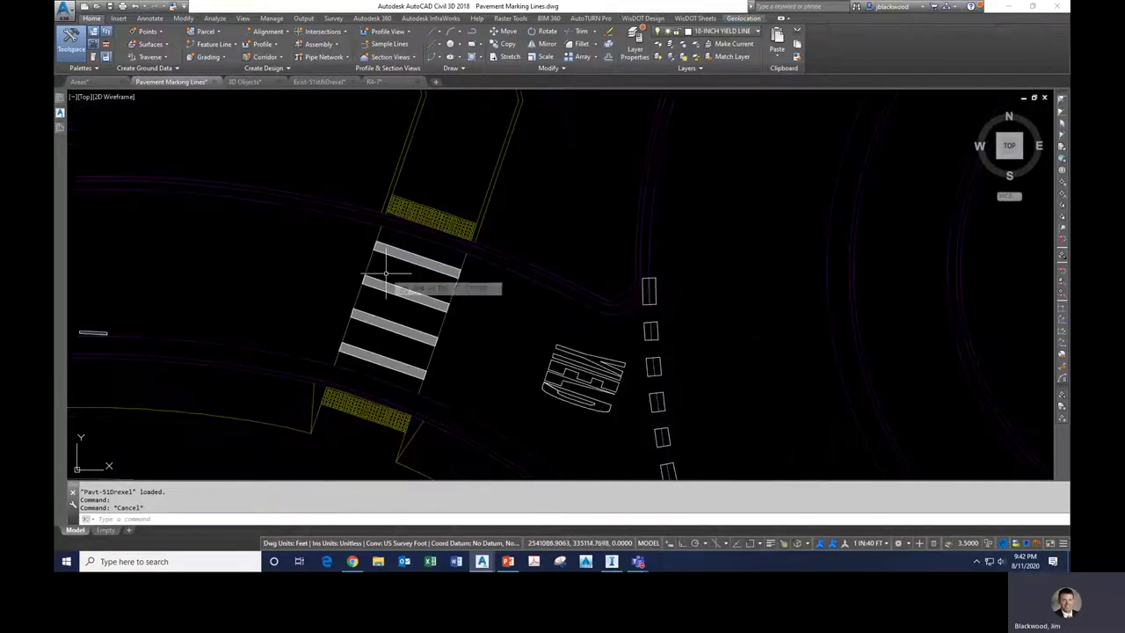
scroll(516, 369, "up", 4)
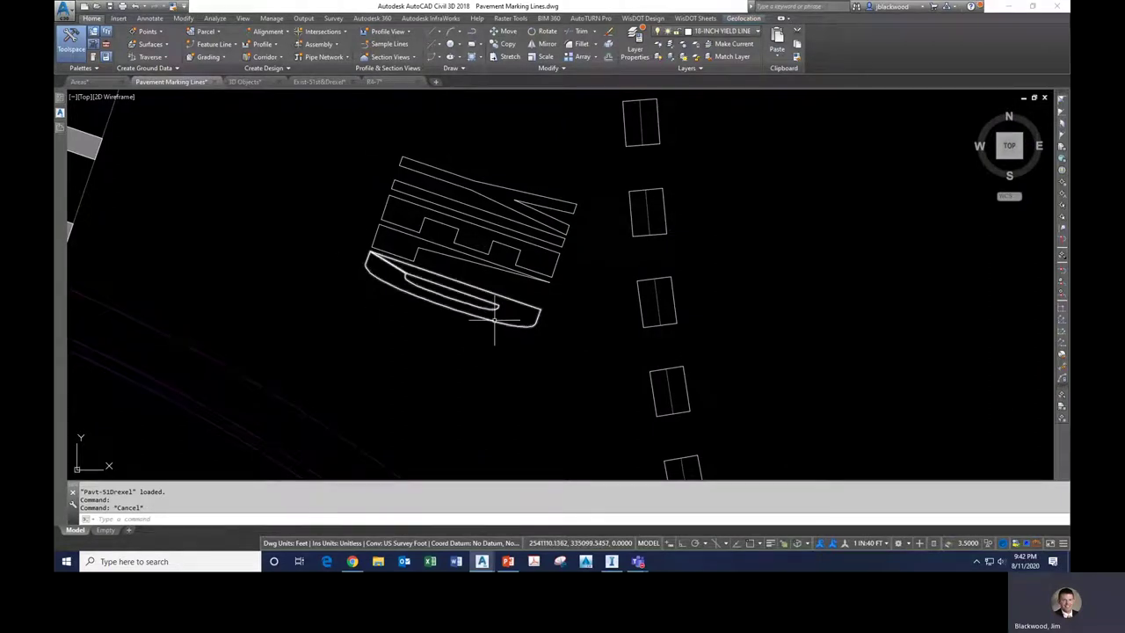
mouse_move(494, 324)
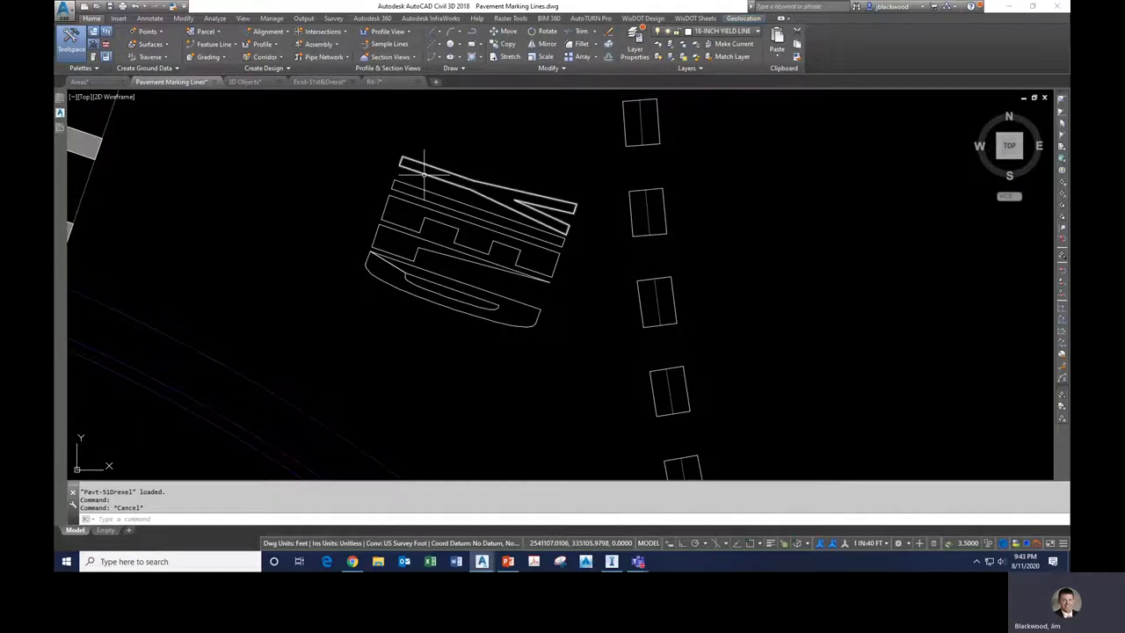
scroll(425, 173, "down", 5)
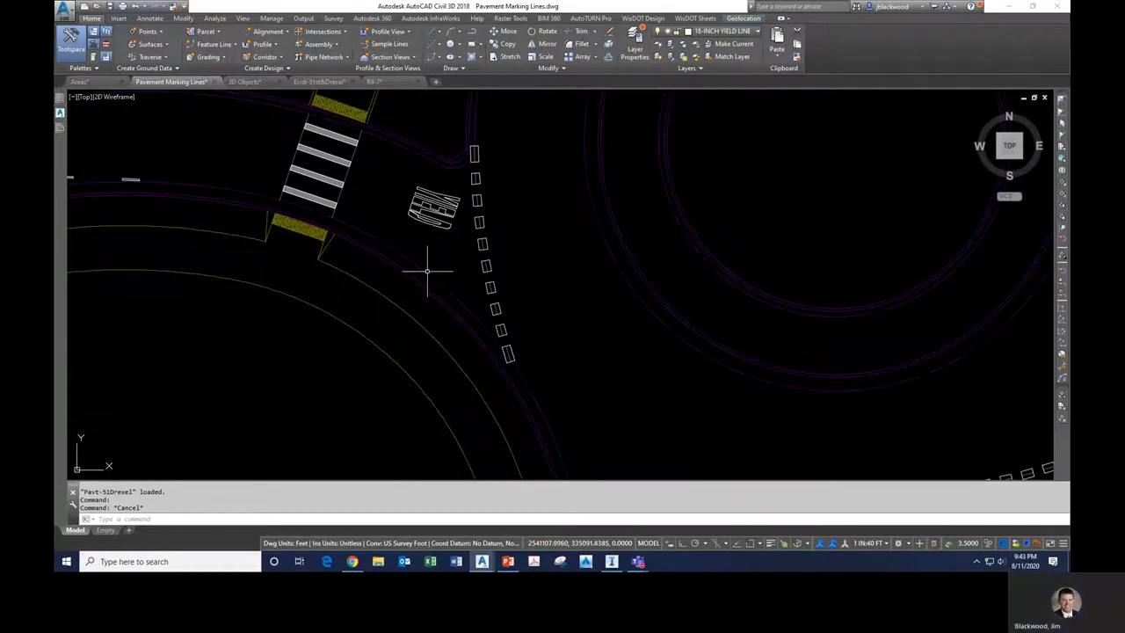
scroll(508, 352, "up", 6)
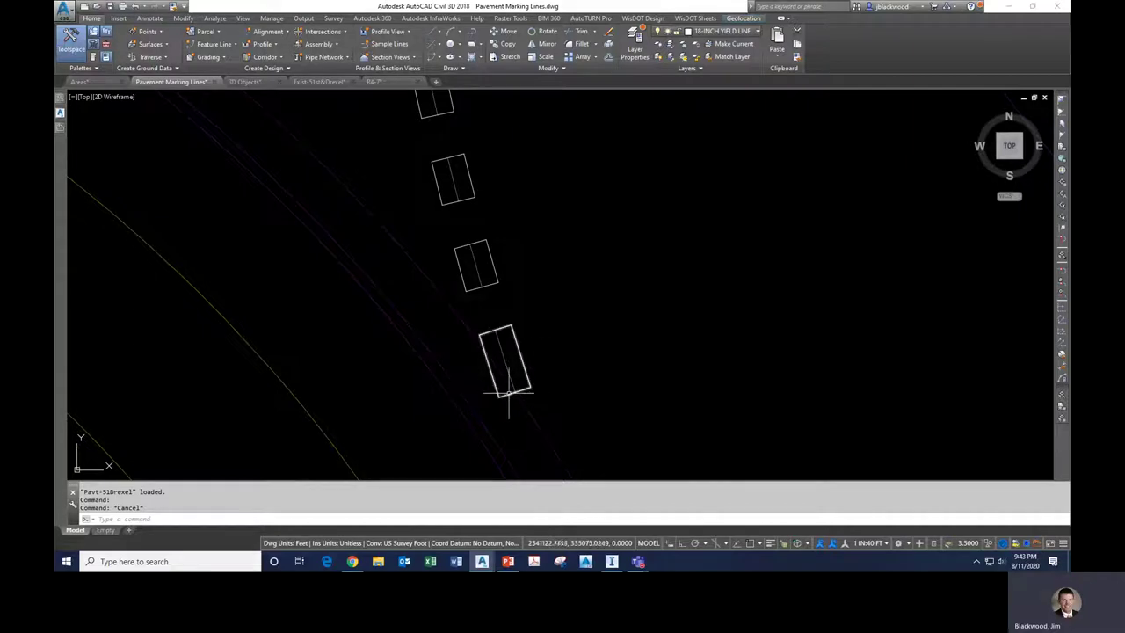
scroll(508, 393, "down", 8)
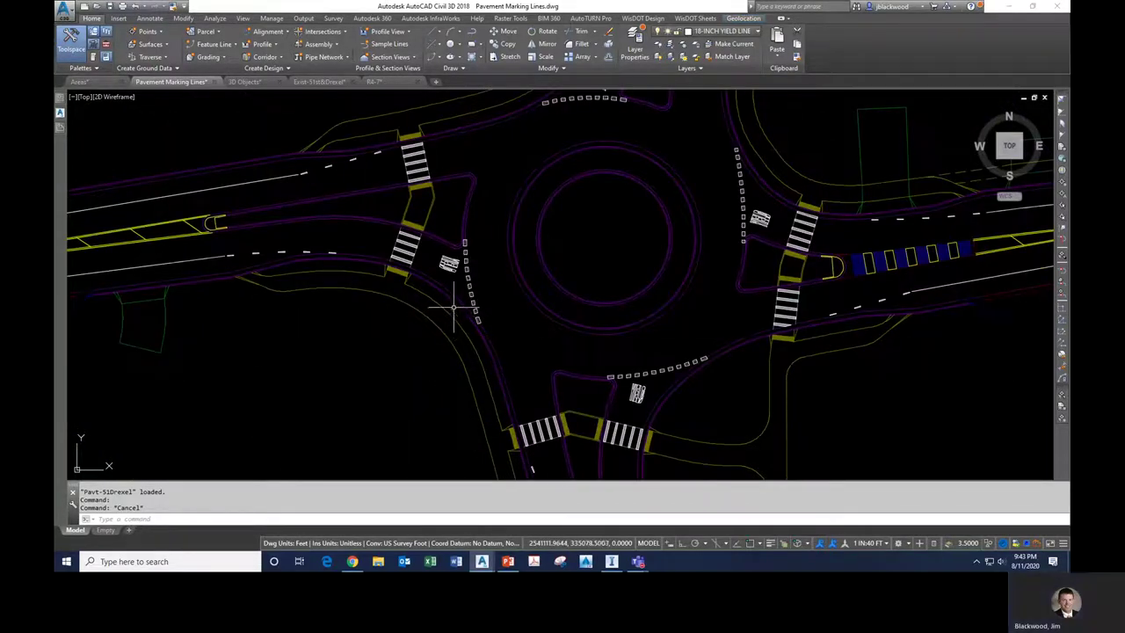
Examine the east approach's yellow median nose, yellow bars and lane lines, and review the overall roundabout markings.
scroll(444, 242, "down", 2)
middle_click_drag(520, 200, 428, 240)
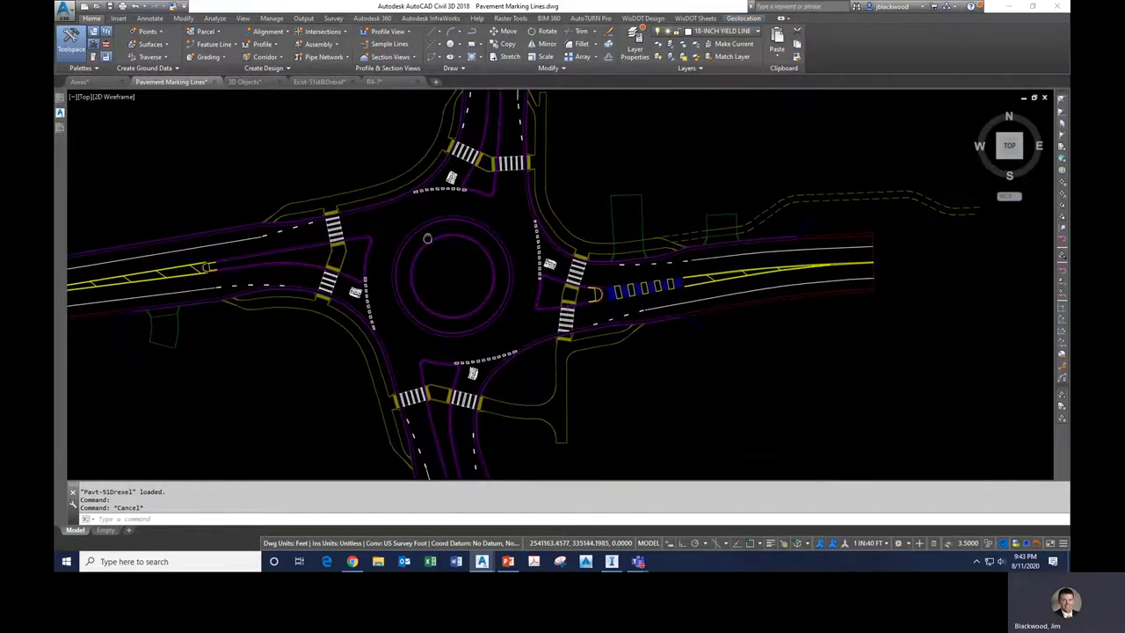
scroll(588, 295, "up", 6)
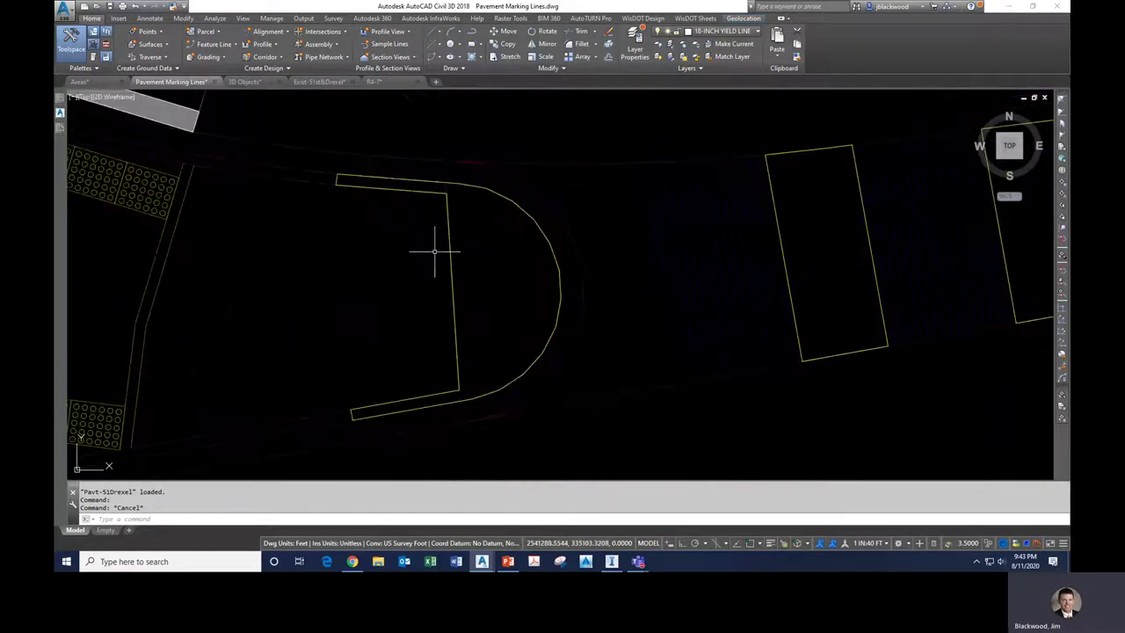
scroll(448, 251, "down", 6)
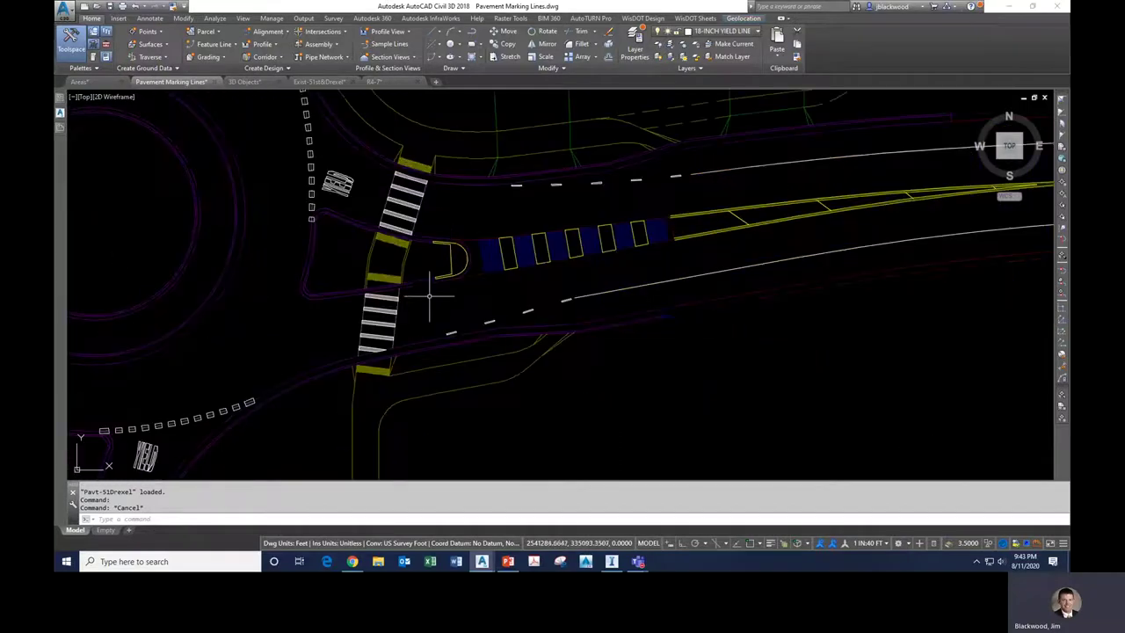
scroll(604, 263, "up", 6)
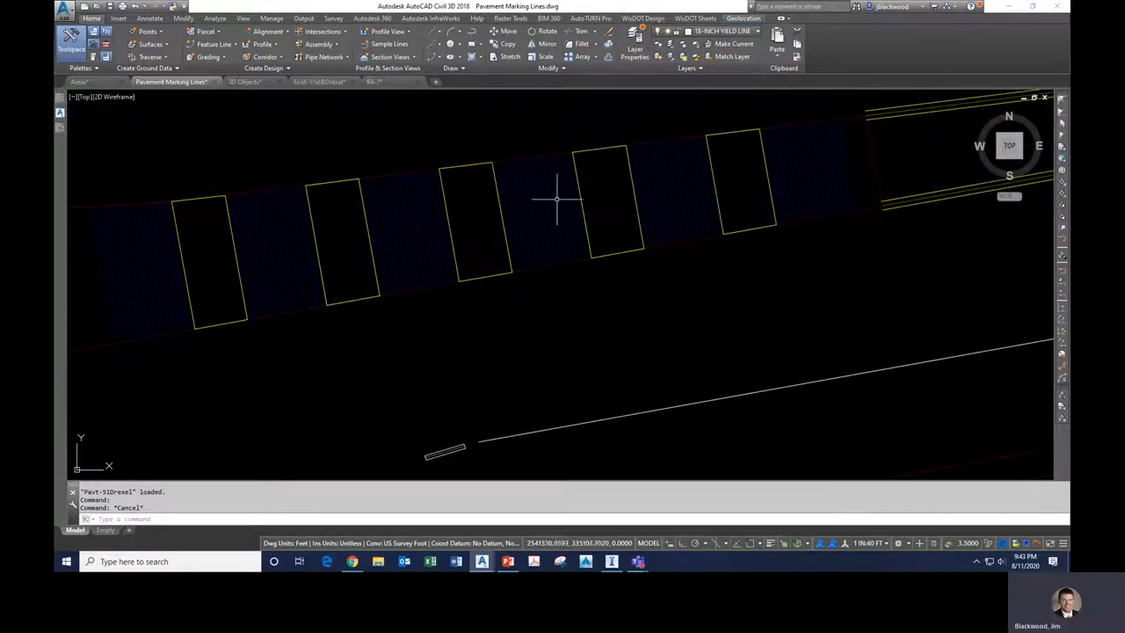
scroll(422, 316, "down", 5)
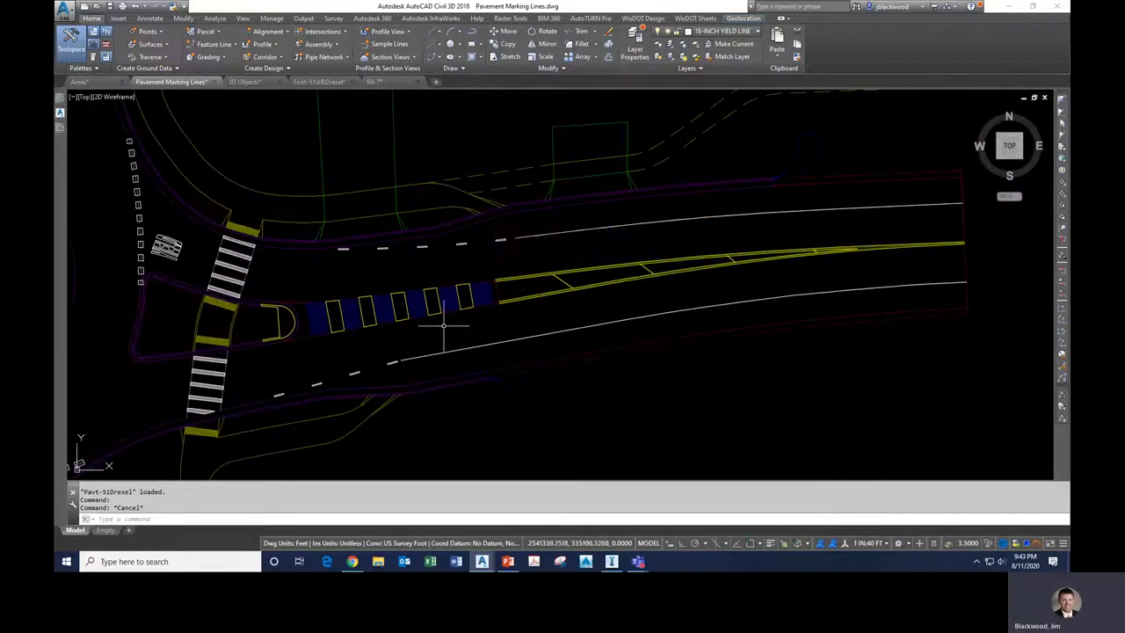
scroll(716, 283, "down", 5)
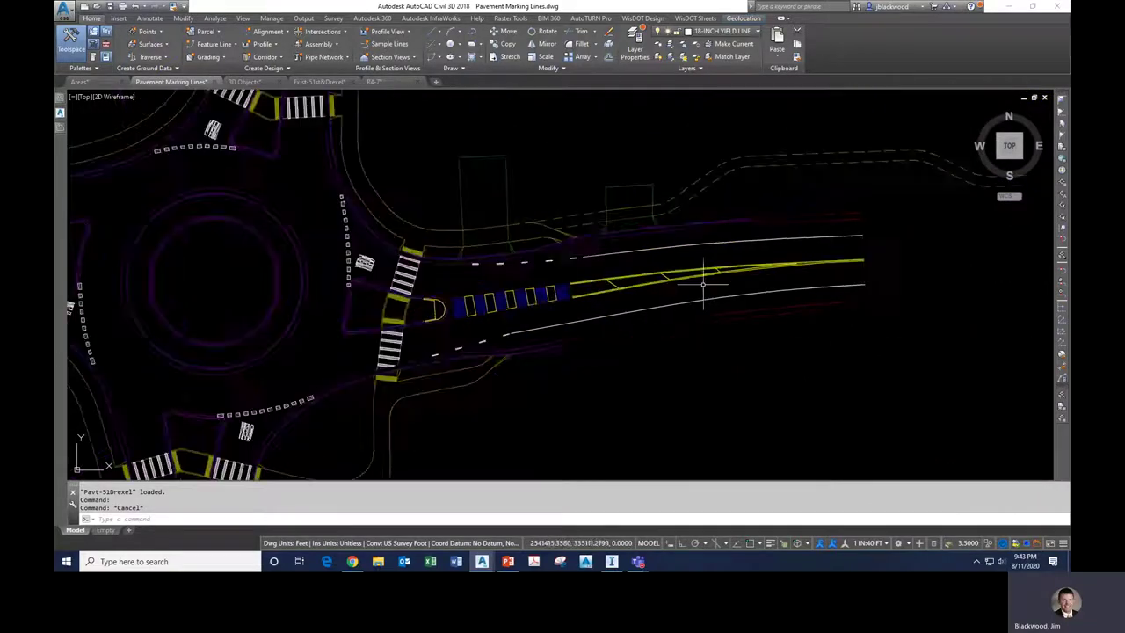
scroll(550, 297, "up", 2)
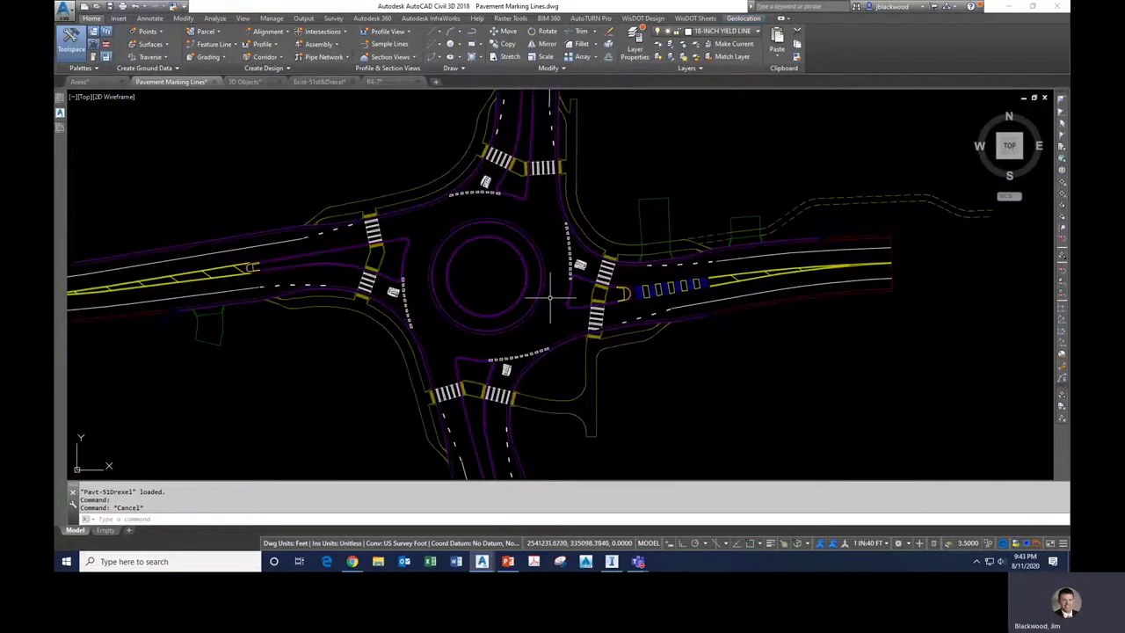
middle_click_drag(385, 267, 491, 285)
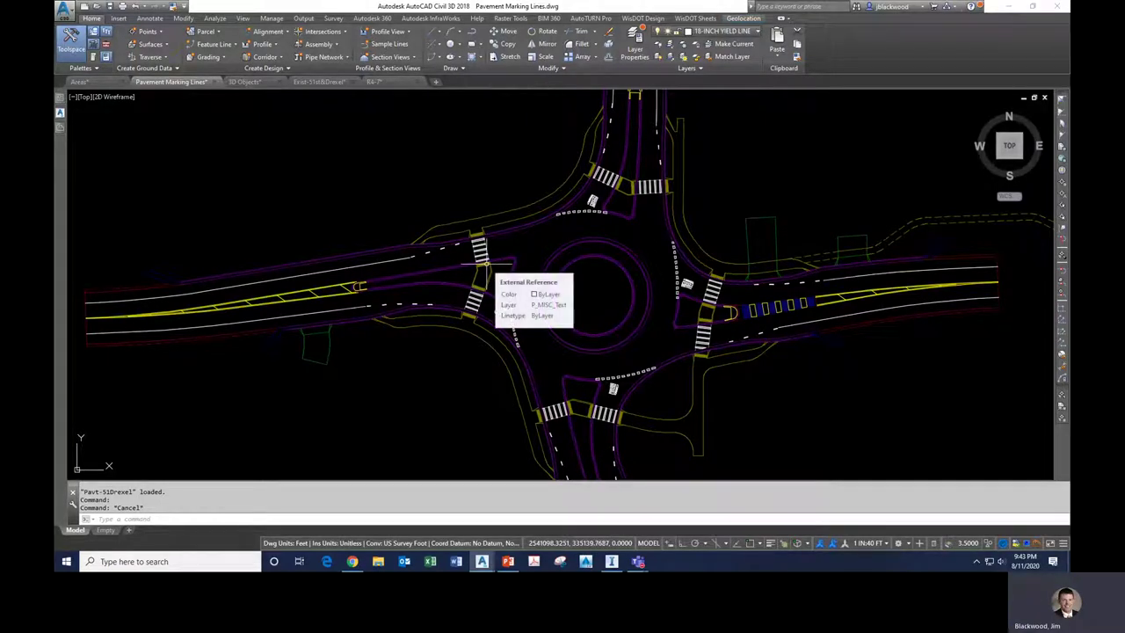
type("mapexport")
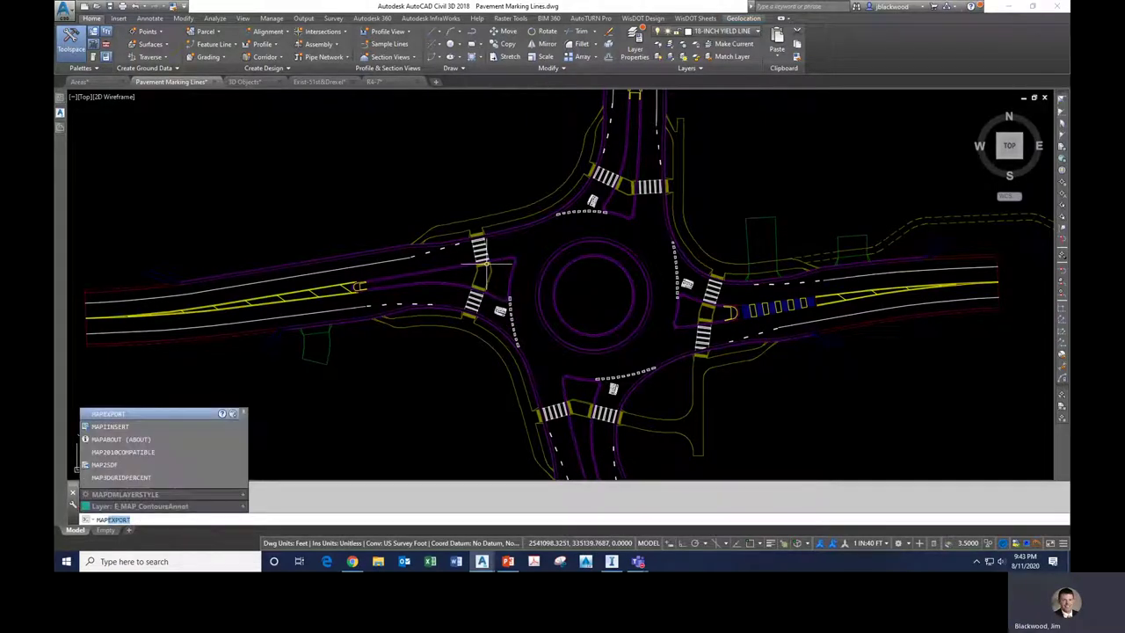
key("Return")
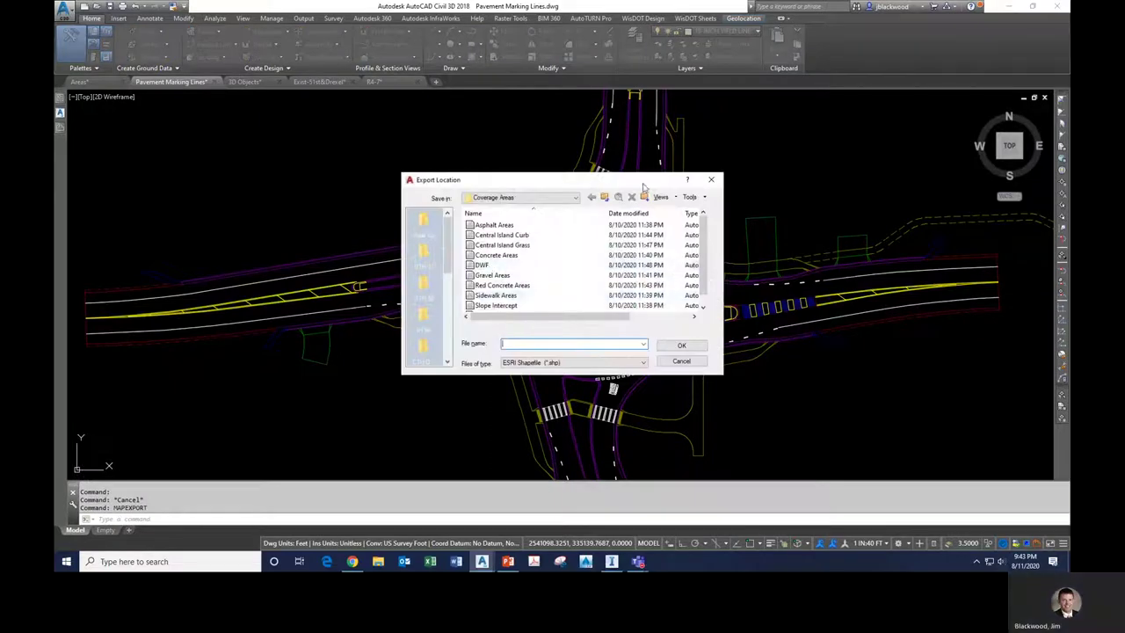
left_click(604, 197)
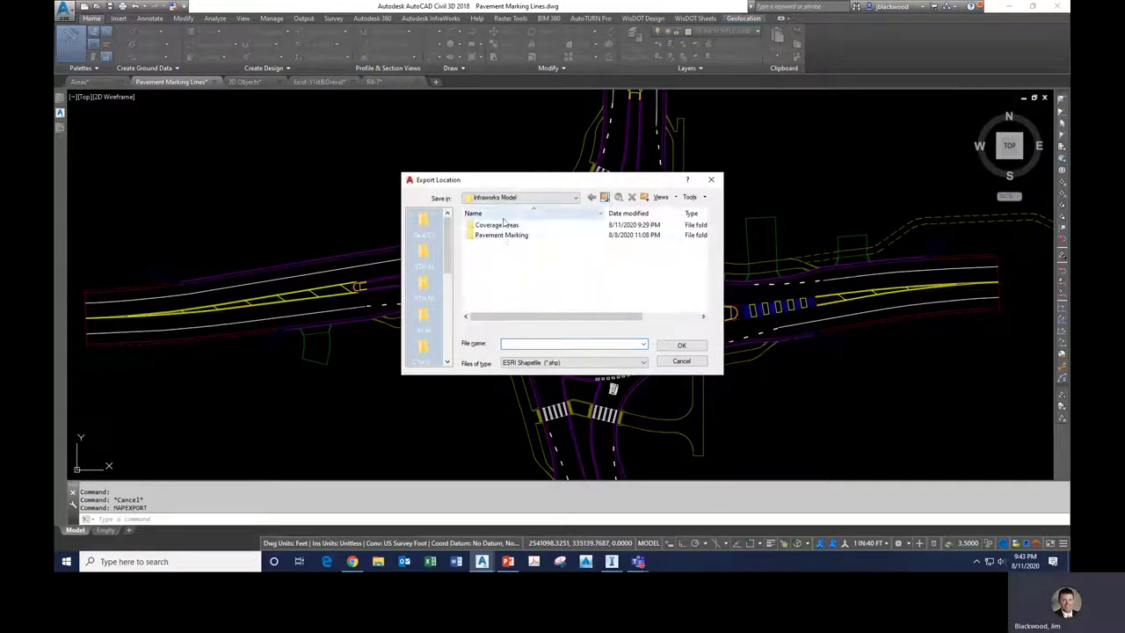
double_click(501, 235)
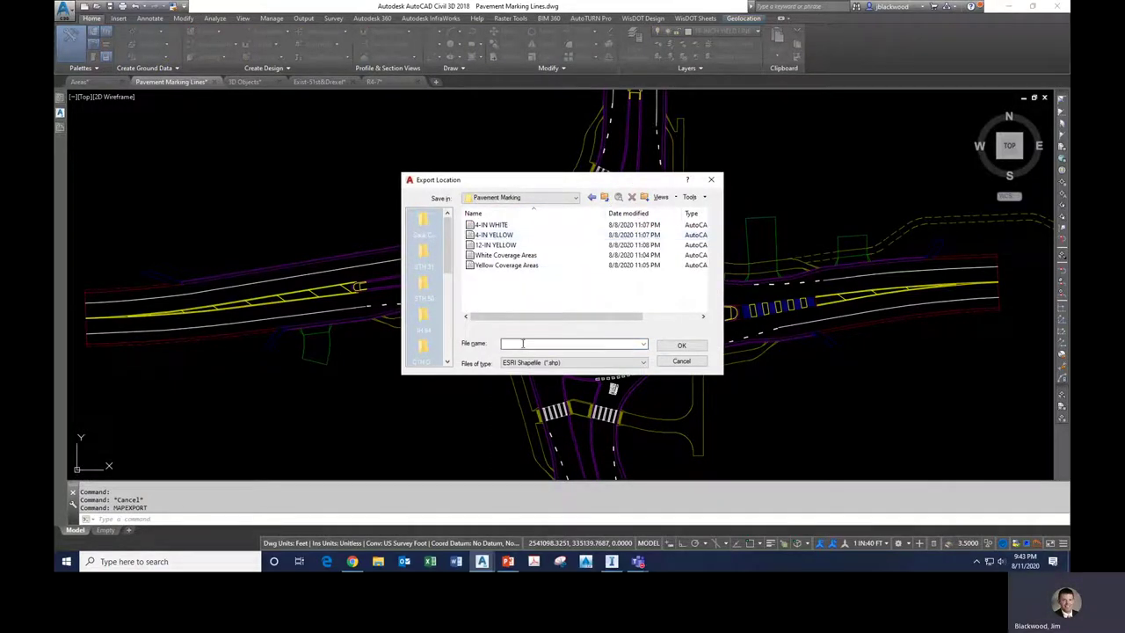
left_click(490, 225)
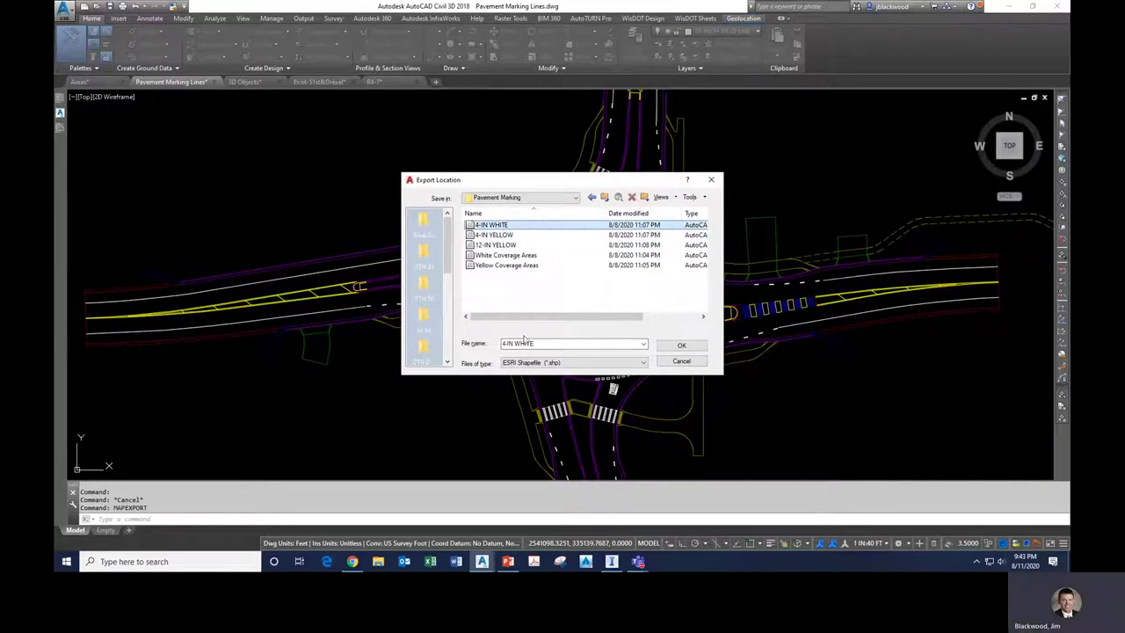
left_click(682, 360)
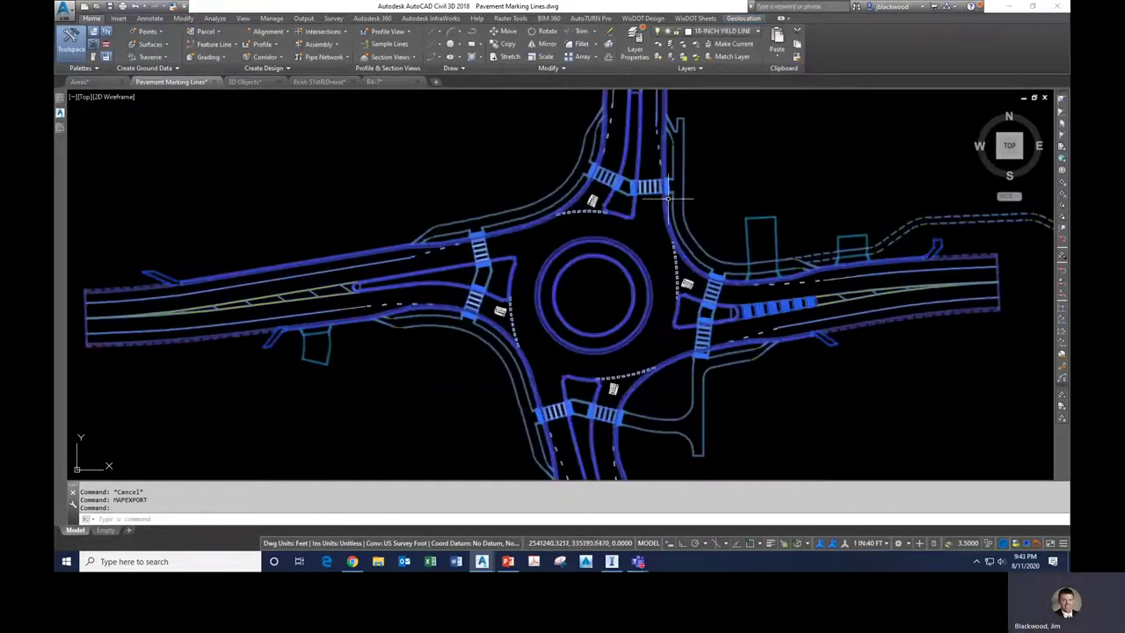
left_click(725, 200)
key("Escape")
Isolate the 4-INCH WHITE SOLID layer using the solid white lane line on the east approach.
left_click(821, 278)
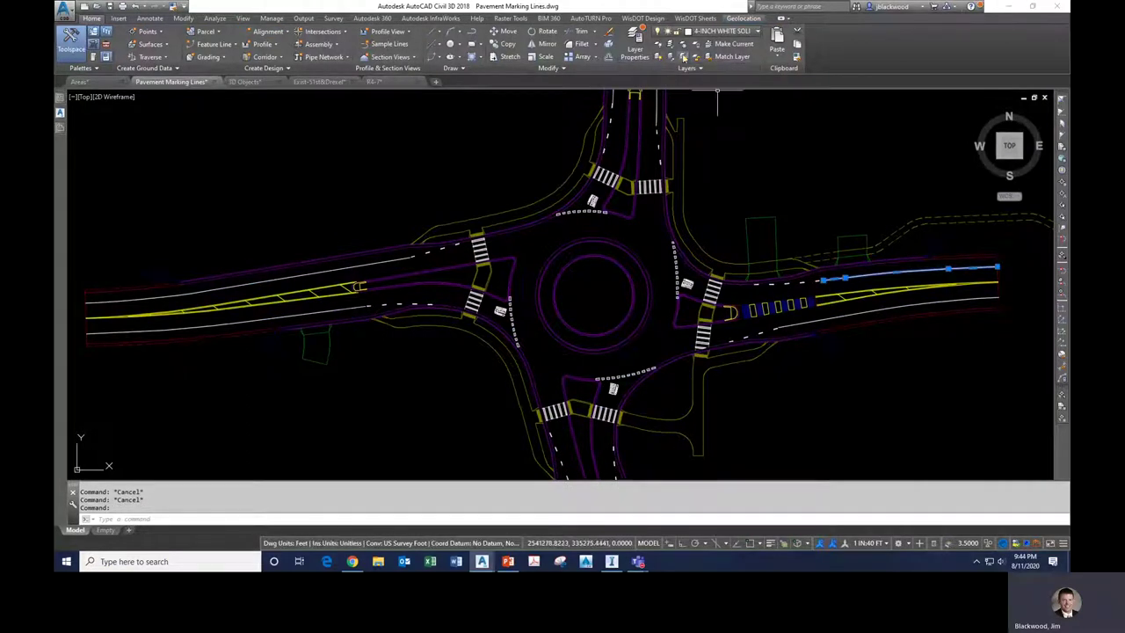
left_click(670, 46)
scroll(447, 312, "down", 5)
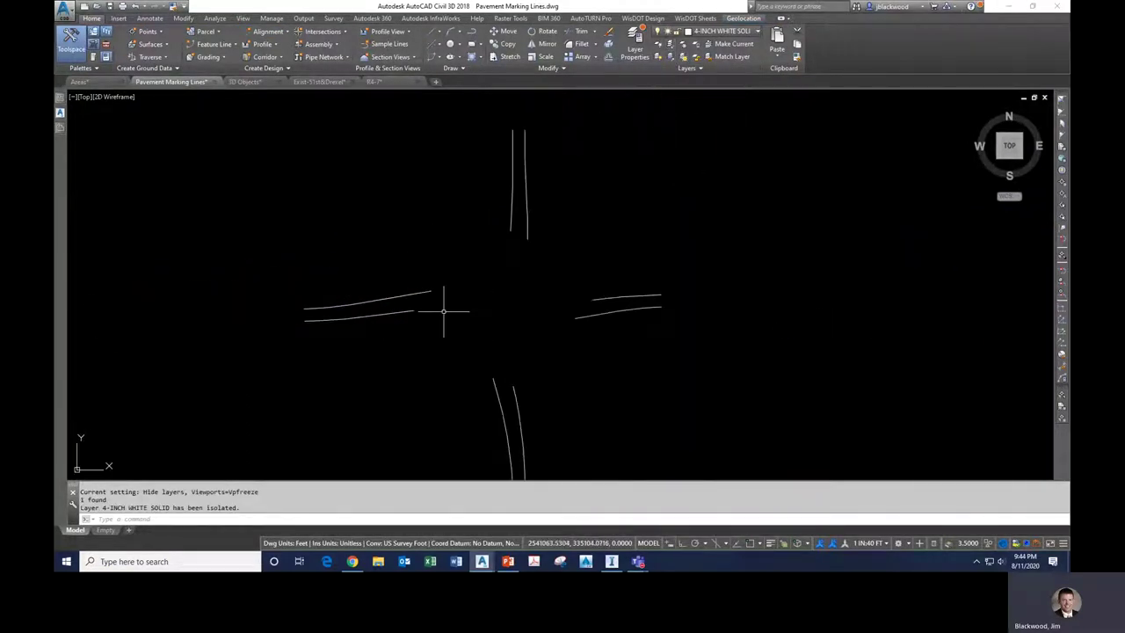
scroll(457, 248, "up", 2)
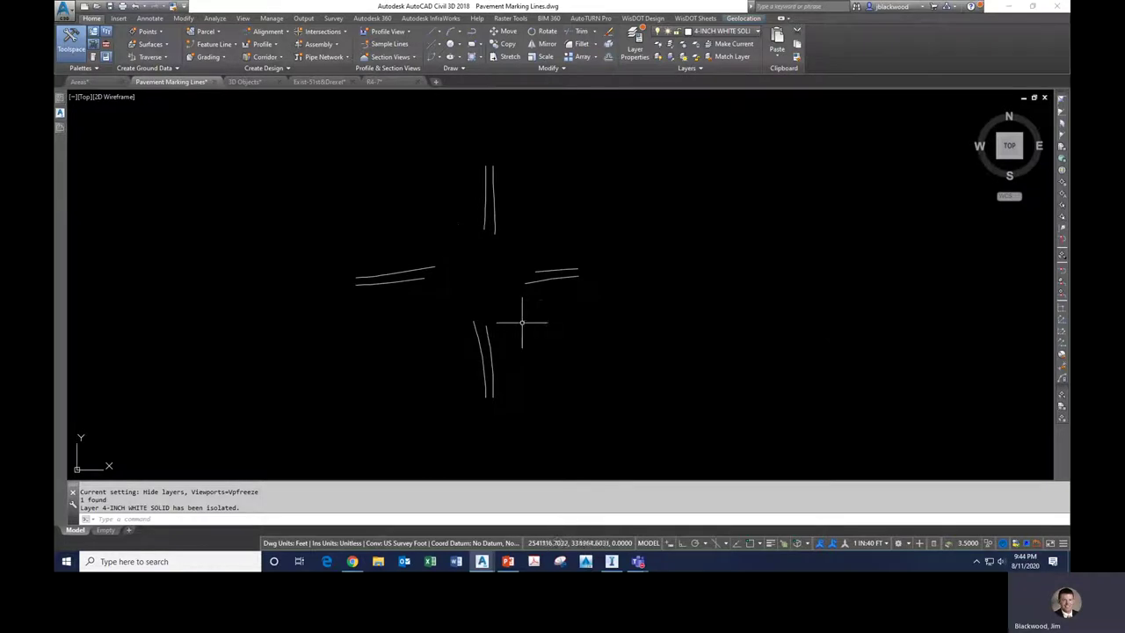
Start a map export to an ESRI shapefile named 4-IN WHITE-1 in the Infraworks Model's Pavement Marking folder.
type("ma")
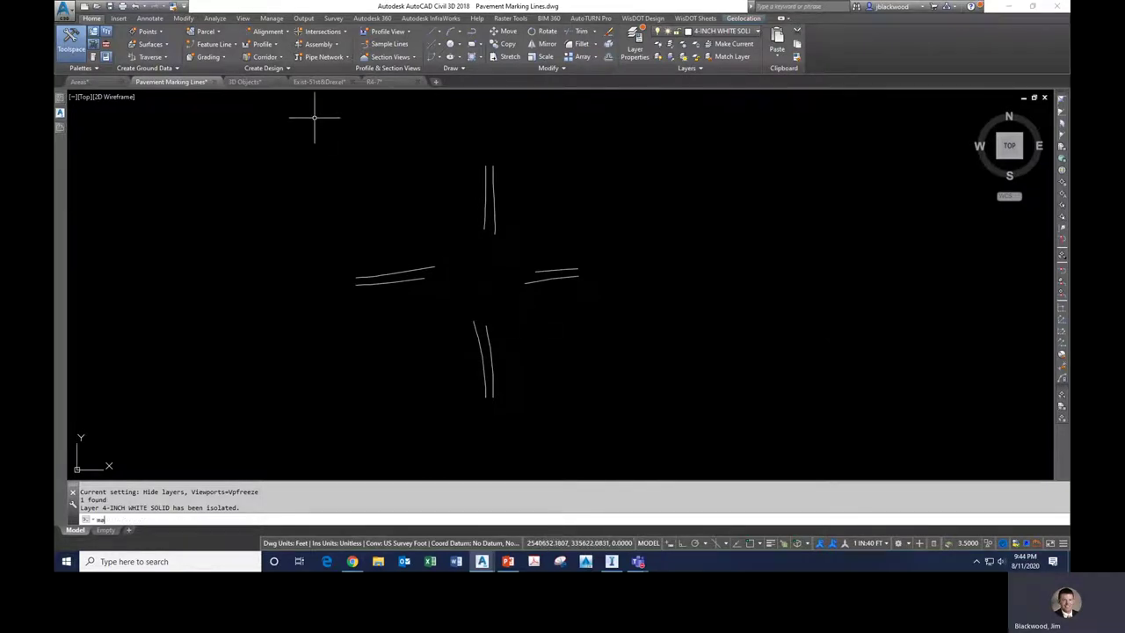
type("pexport")
key("Return")
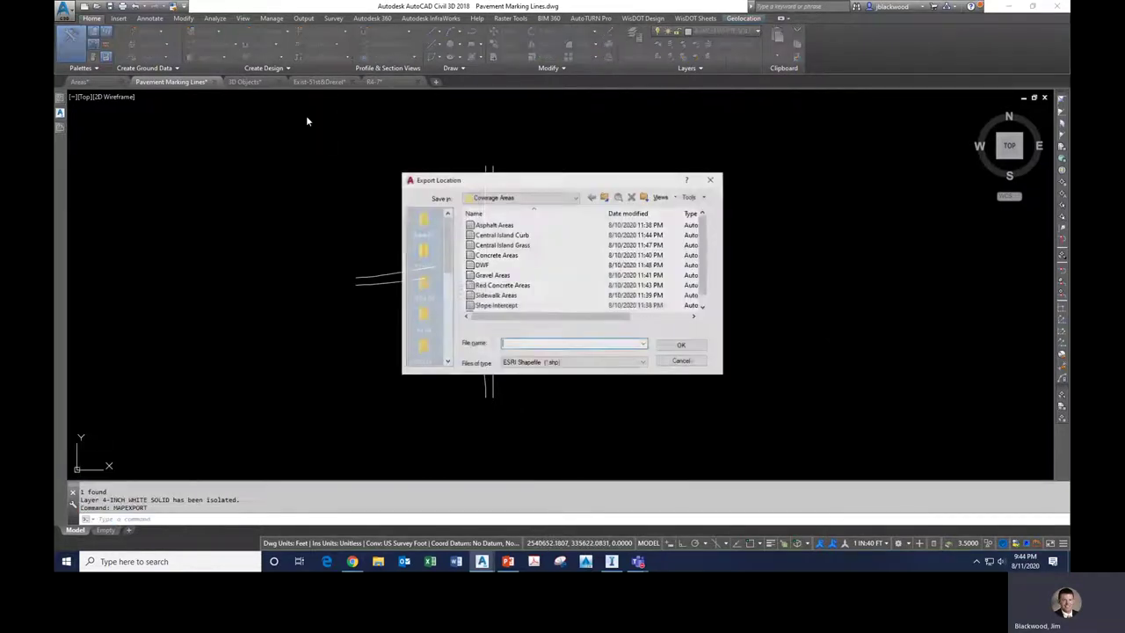
left_click(605, 197)
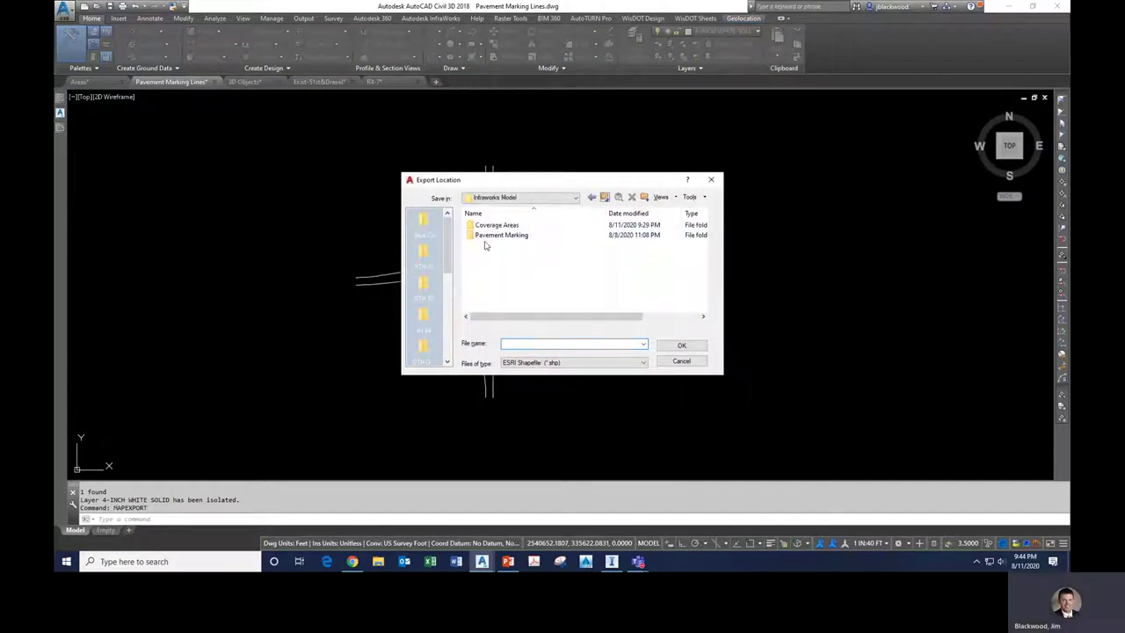
double_click(488, 235)
left_click(491, 225)
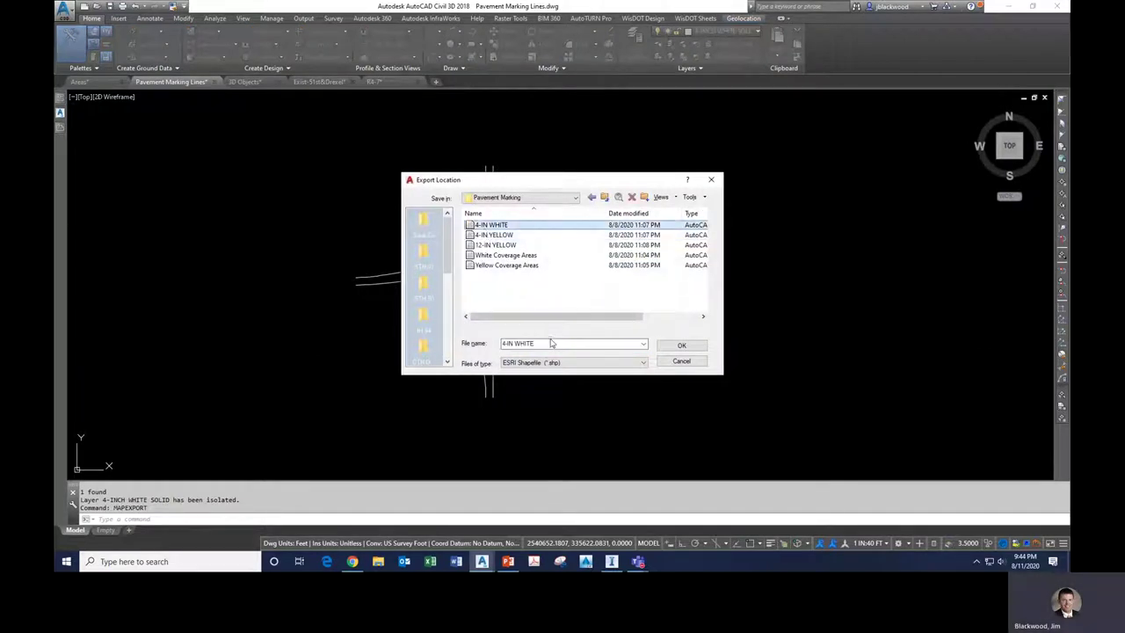
left_click(550, 345)
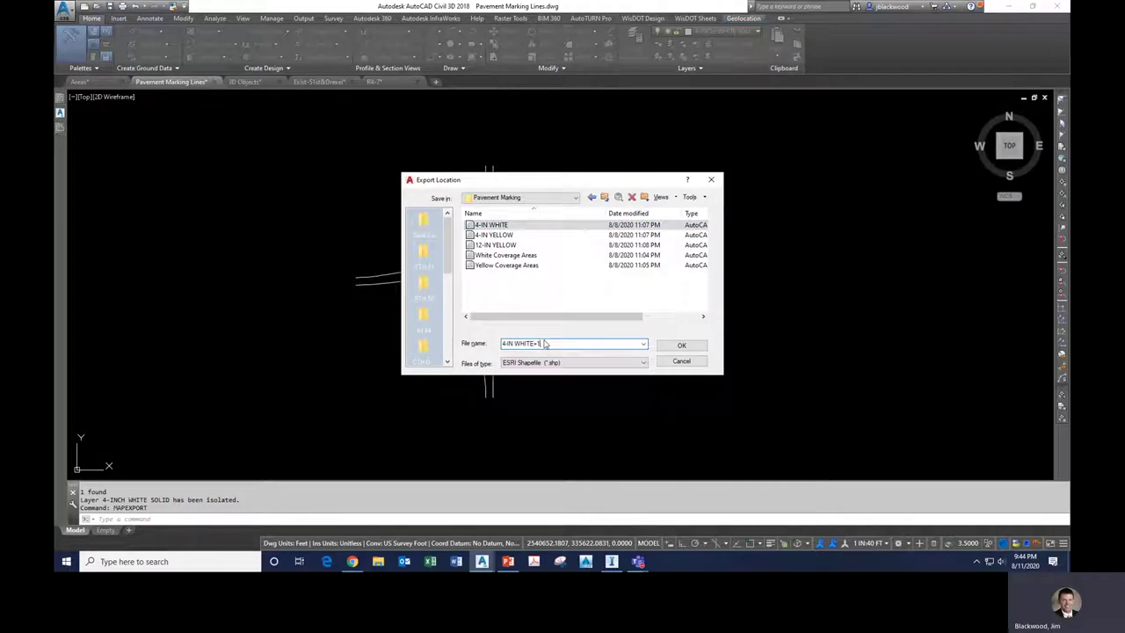
key("BackSpace")
key("BackSpace")
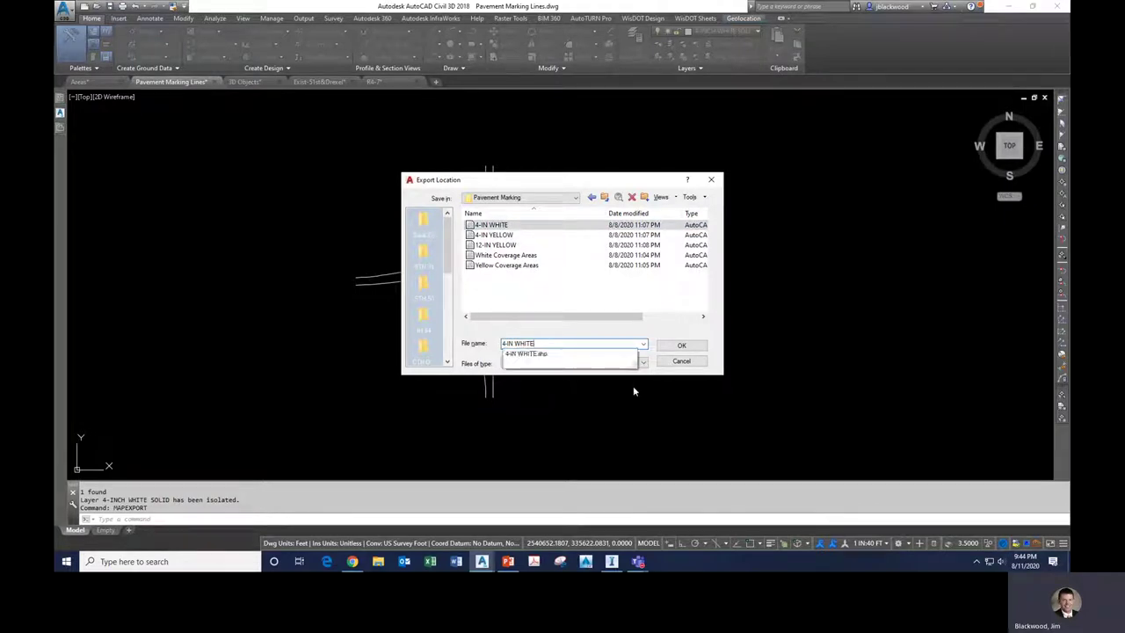
type("-1")
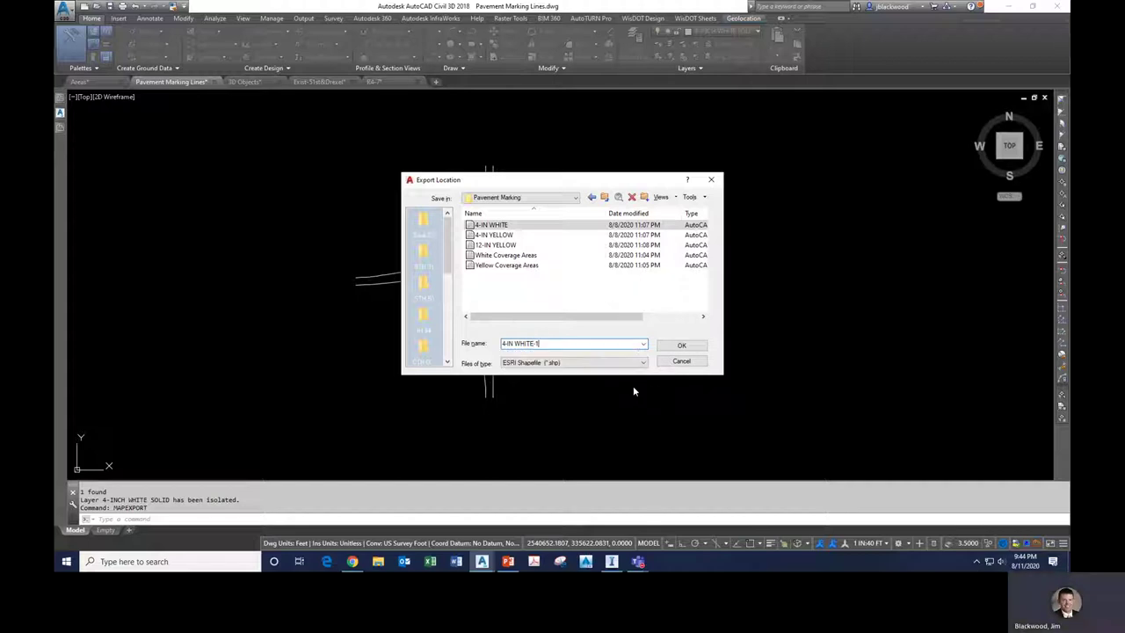
left_click(681, 345)
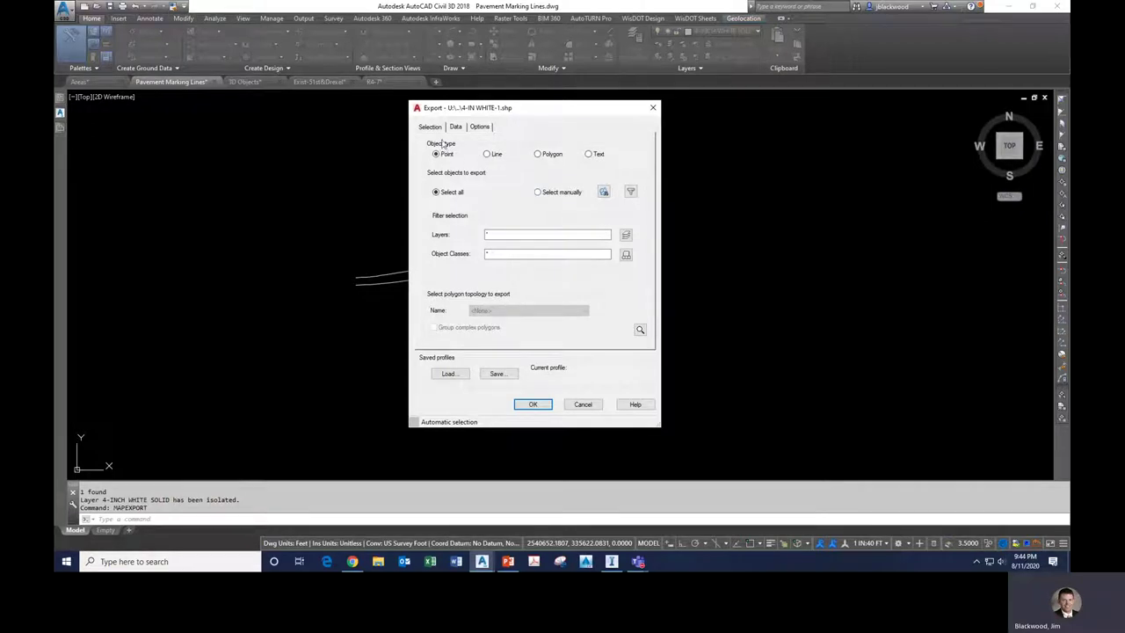
Export the solid white lane lines on all four approaches as line objects, selecting them manually and without coordinate conversion.
left_click(488, 156)
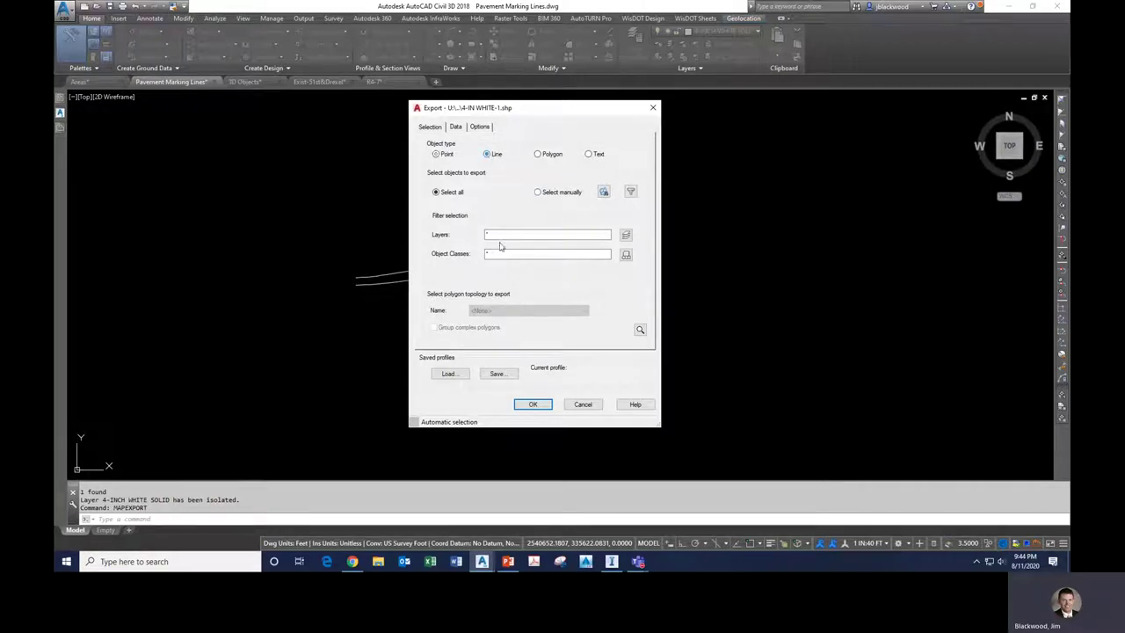
left_click(538, 193)
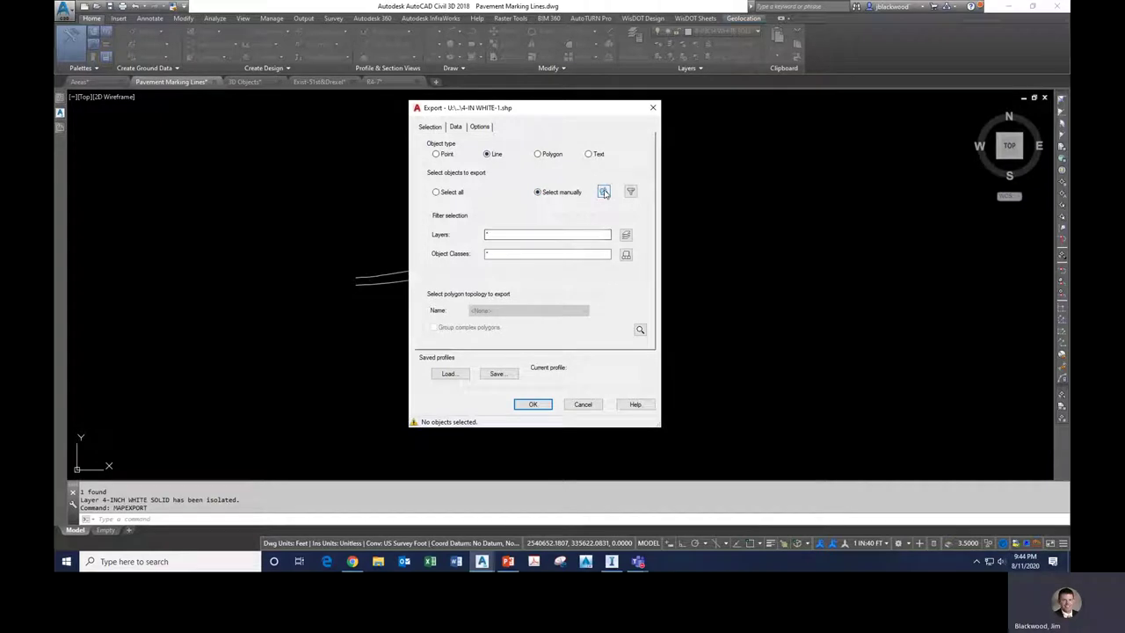
left_click(604, 192)
left_click_drag(306, 141, 642, 400)
left_click(619, 150)
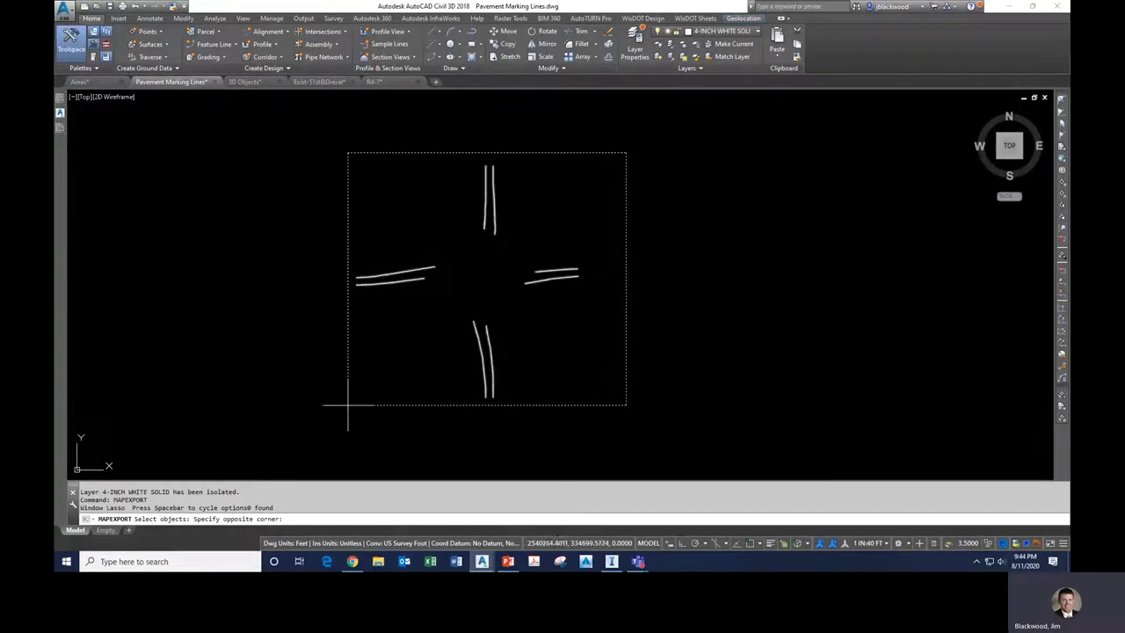
left_click(347, 405)
key("Return")
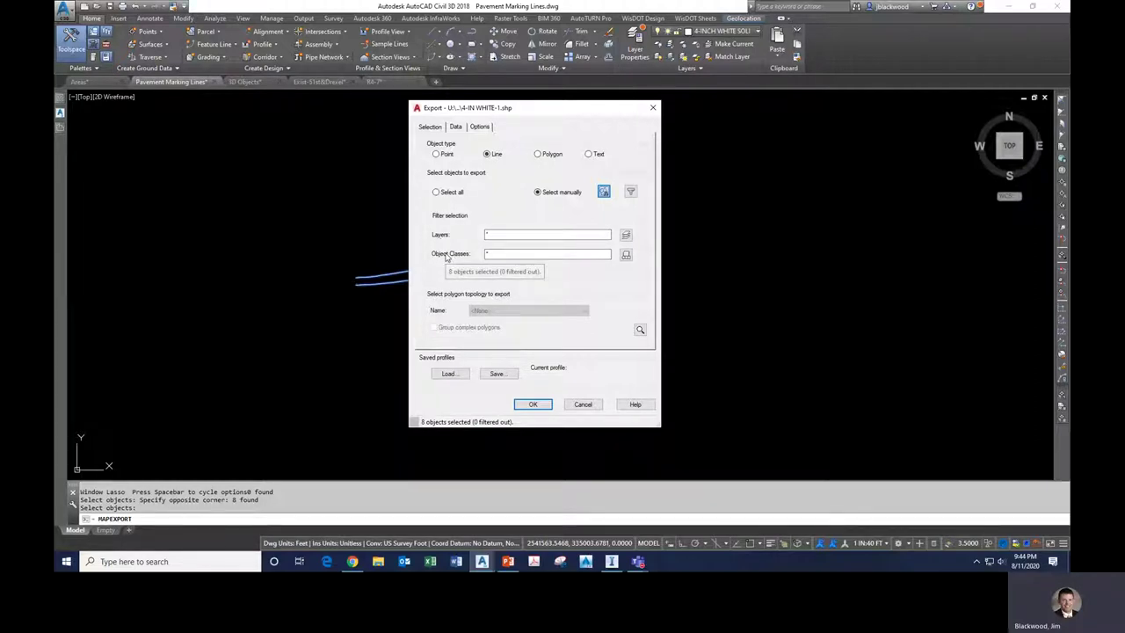
left_click(477, 129)
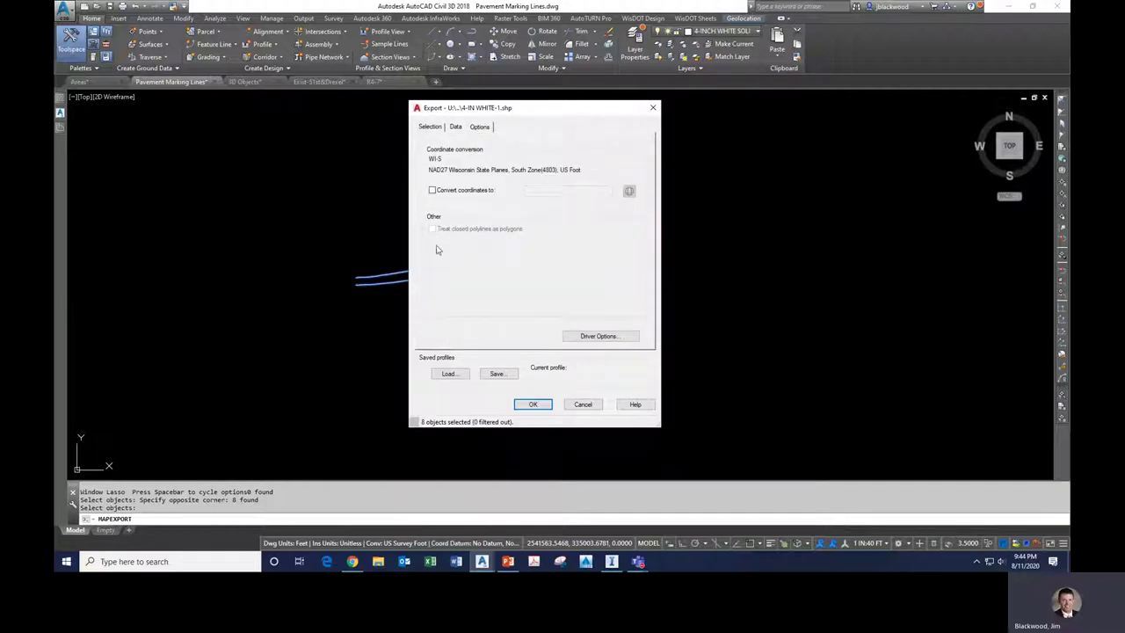
left_click(532, 405)
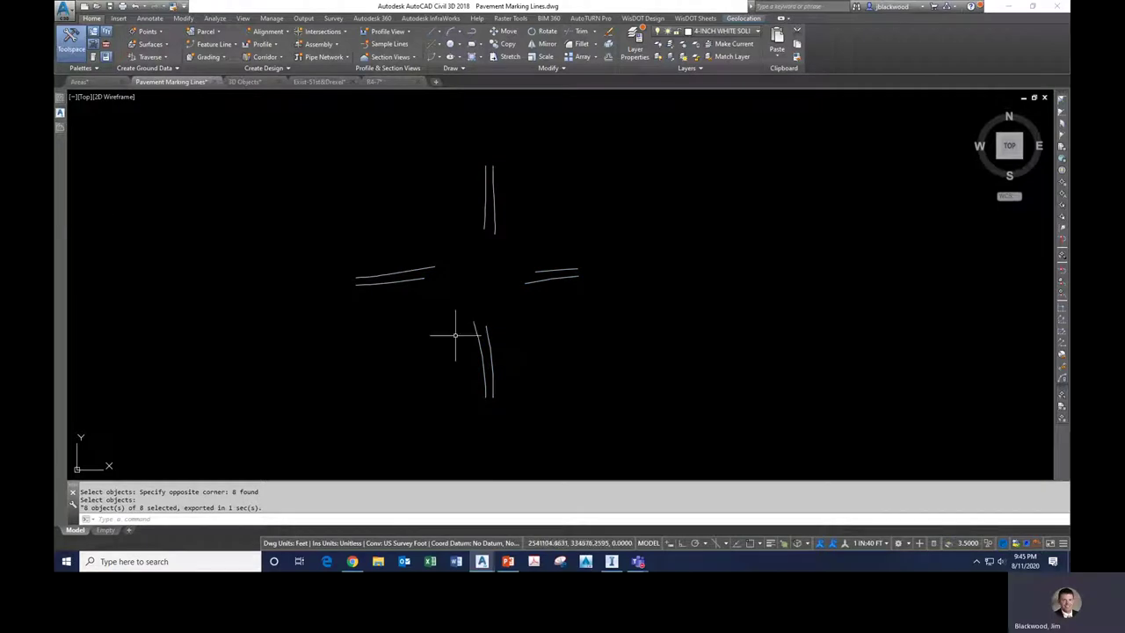
Restore the hidden layers and isolate the 18-INCH YIELD LINE layer using a yield line block on the west approach.
left_click(670, 56)
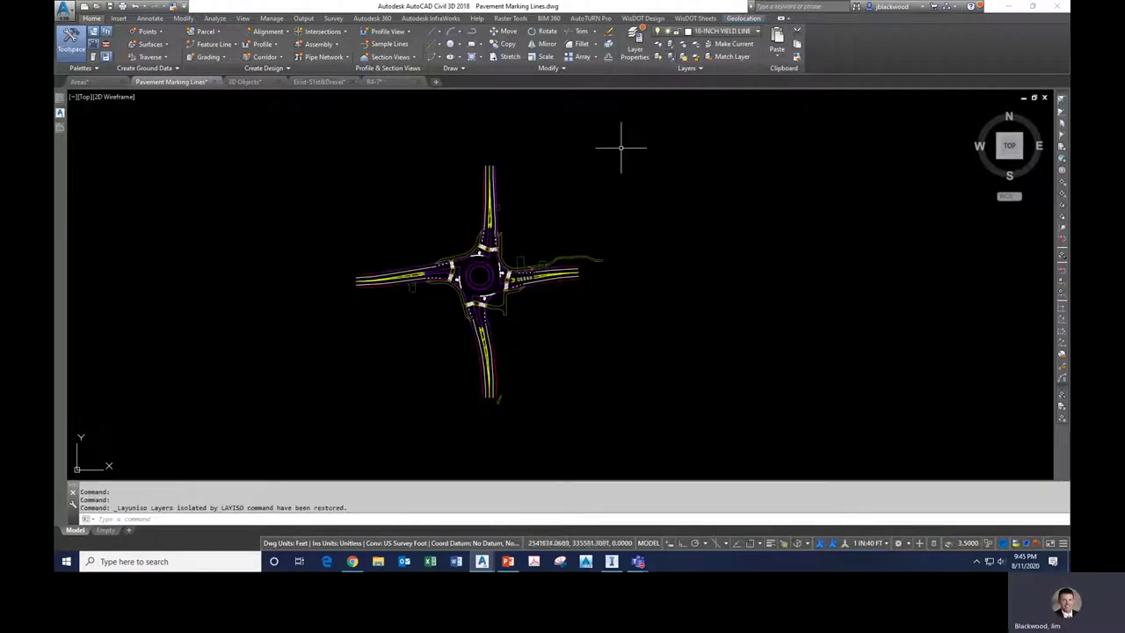
scroll(495, 269, "up", 6)
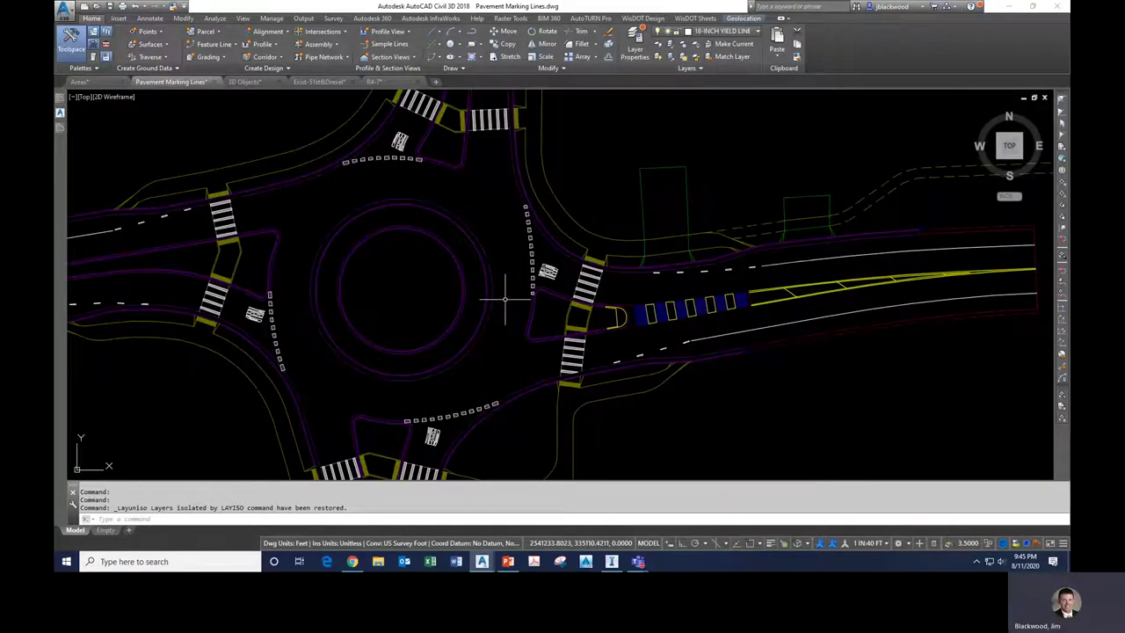
scroll(504, 298, "down", 4)
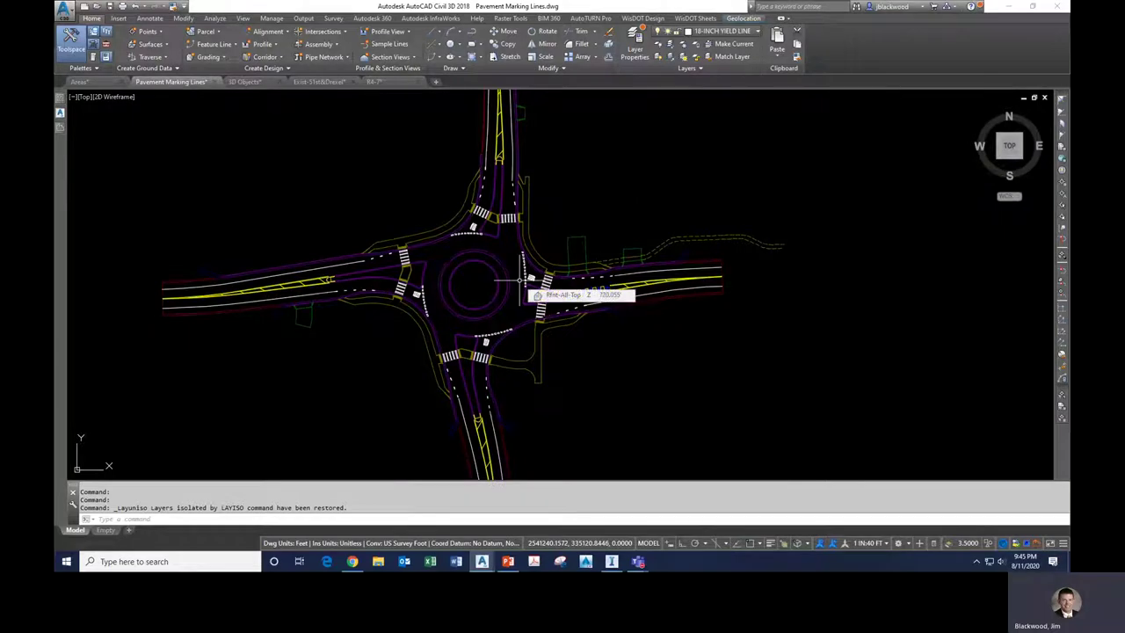
scroll(432, 296, "up", 5)
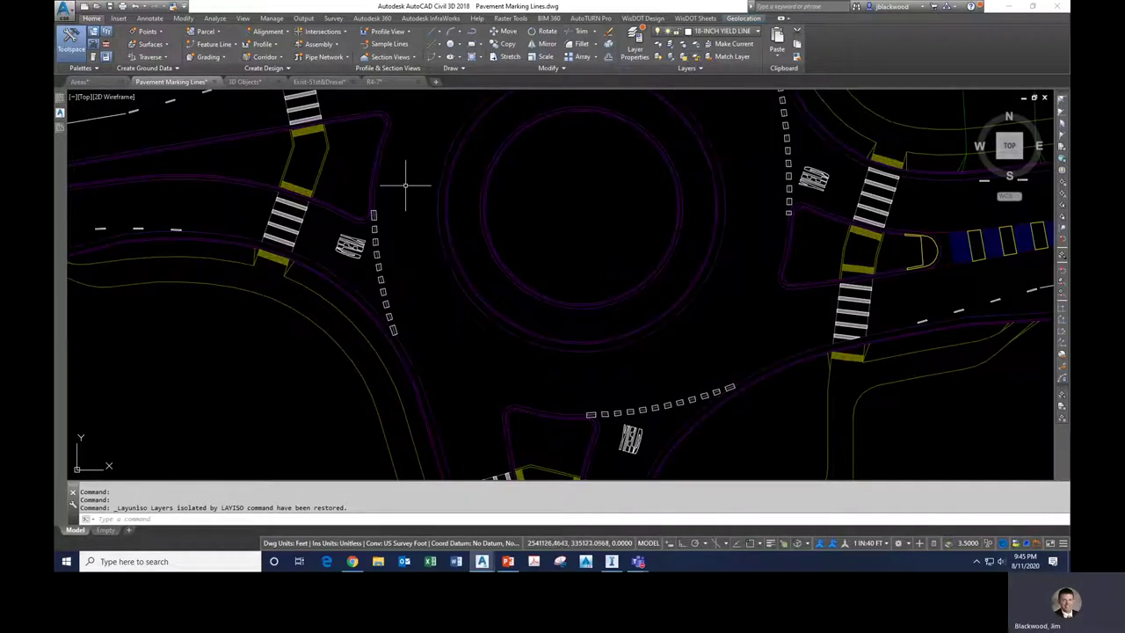
left_click(374, 214)
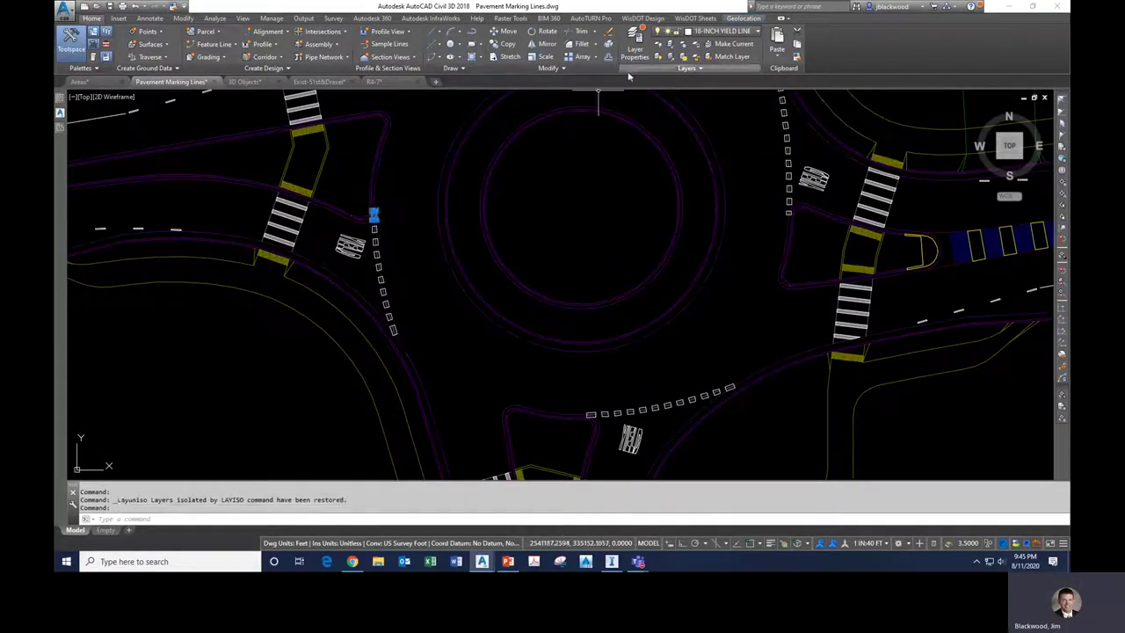
scroll(404, 224, "up", 5)
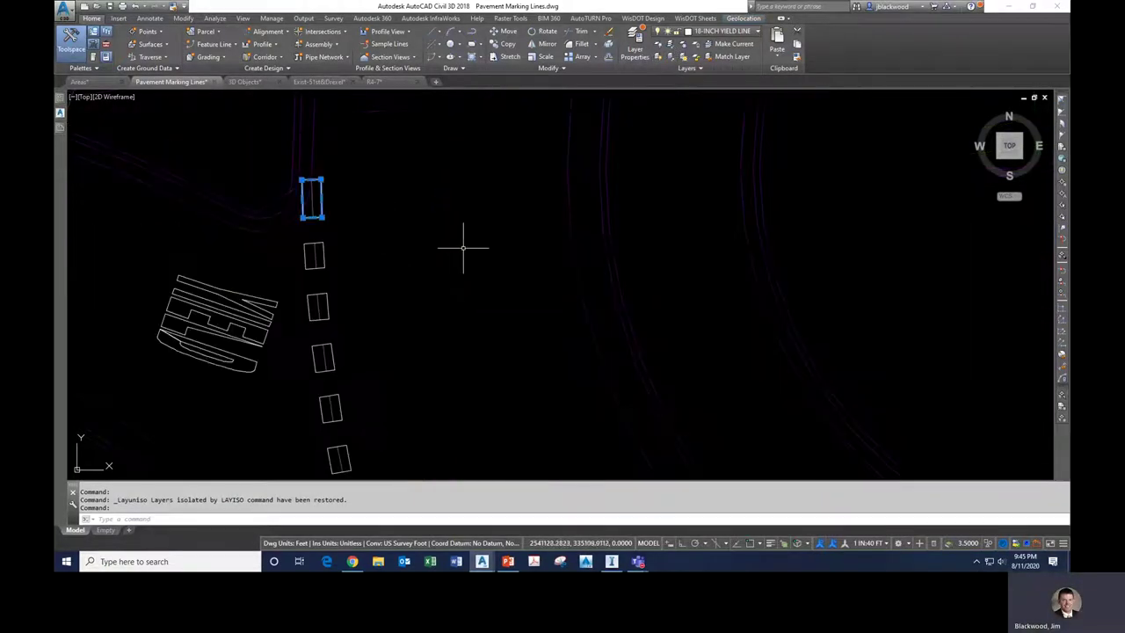
scroll(463, 248, "down", 5)
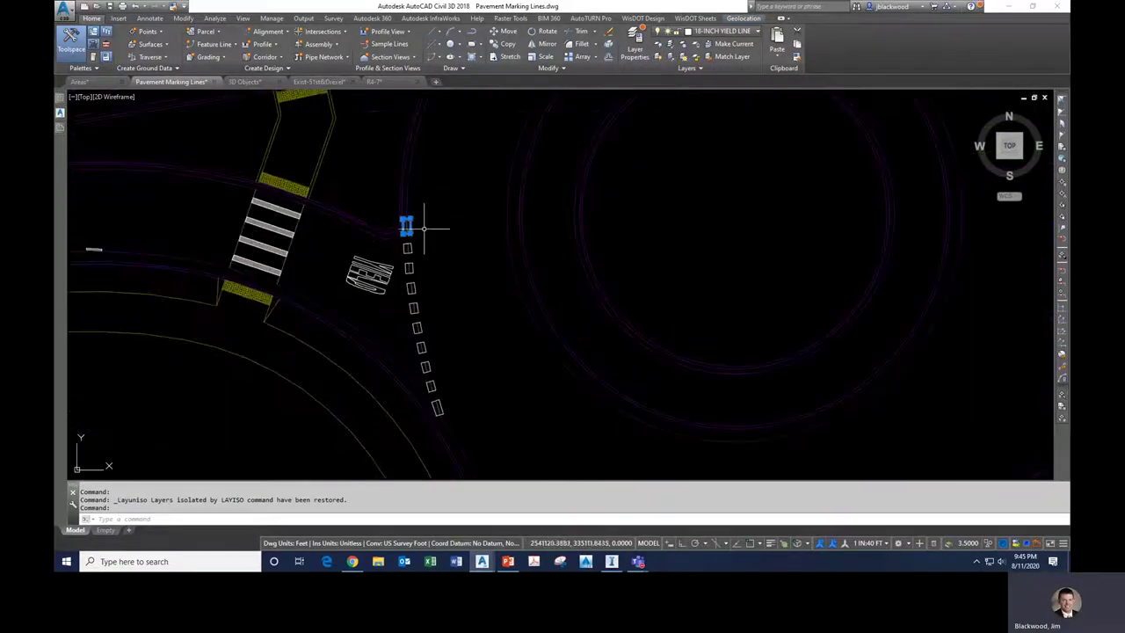
left_click(671, 46)
Start a map export of the isolated white markings to a shapefile named White Coverage Areas-1 in the Pavement Marking folder.
scroll(419, 325, "down", 5)
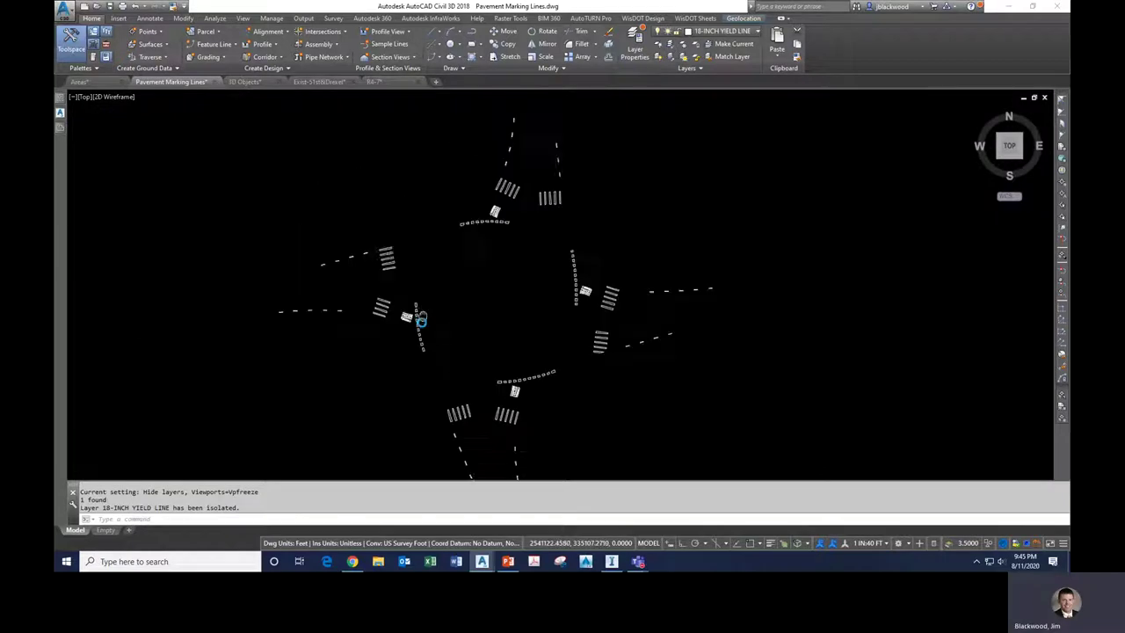
scroll(419, 316, "down", 2)
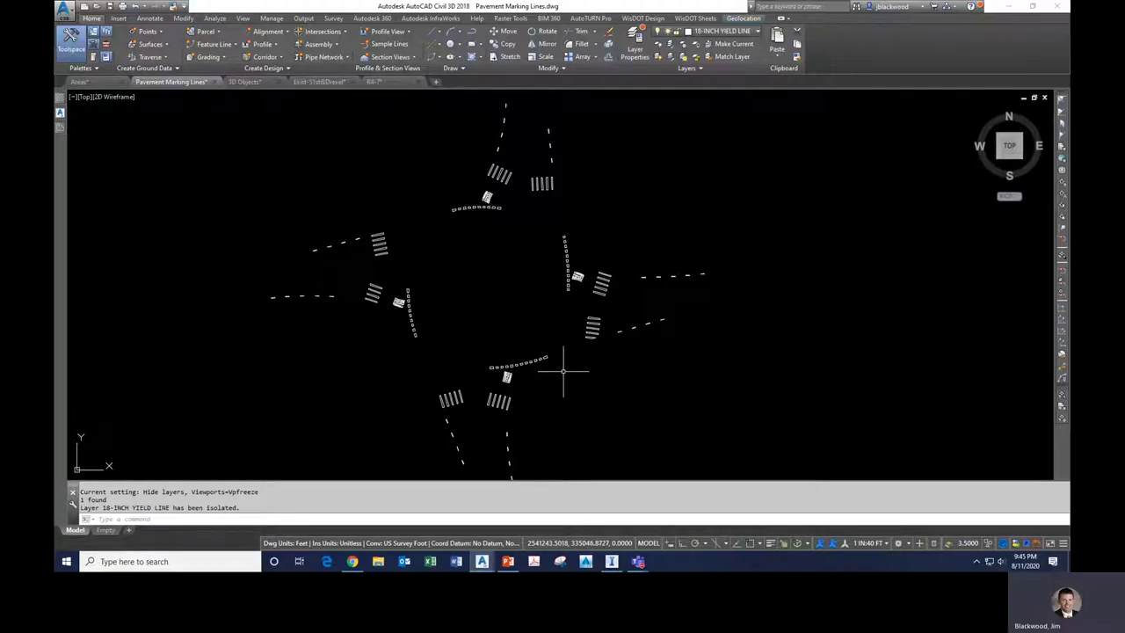
scroll(510, 263, "down", 3)
scroll(504, 279, "up", 3)
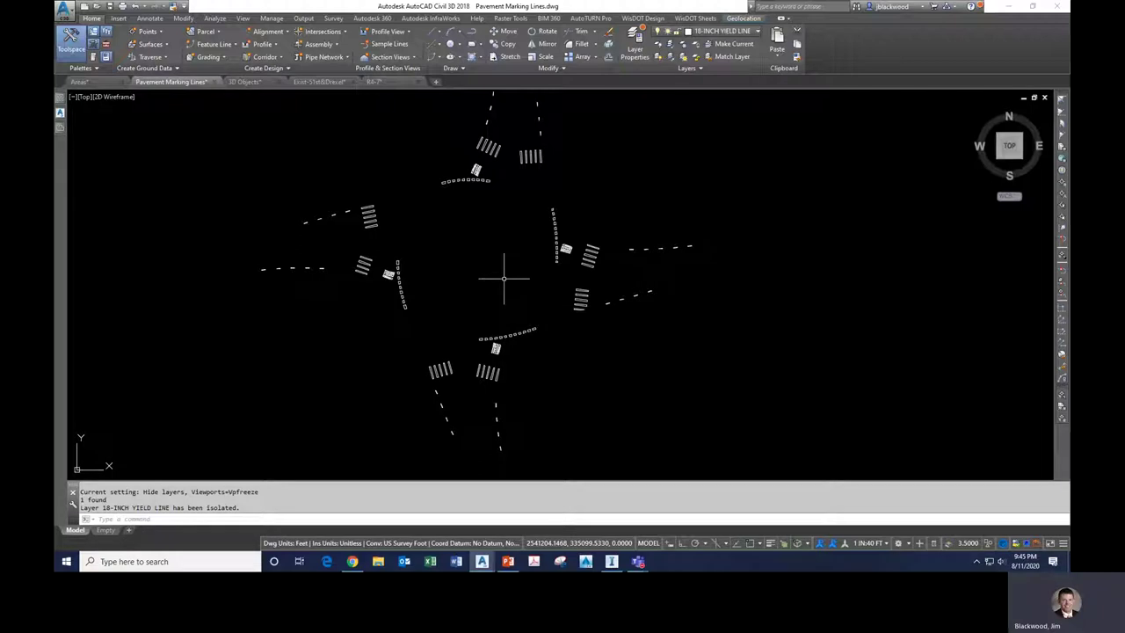
scroll(492, 272, "down", 2)
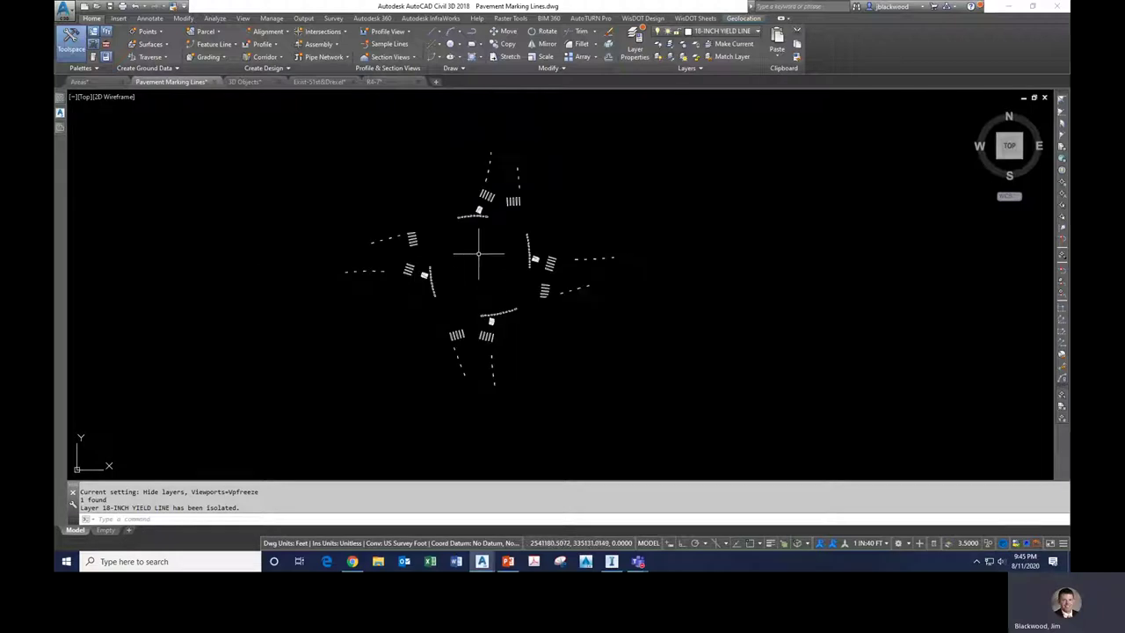
type("mapexport")
key("Return")
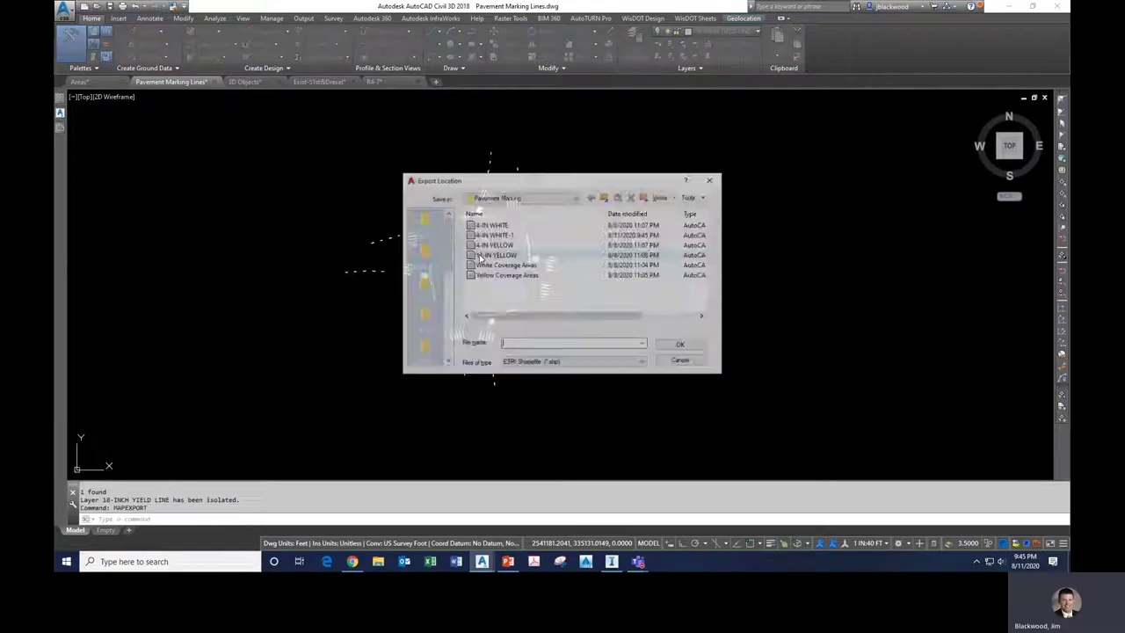
left_click(523, 265)
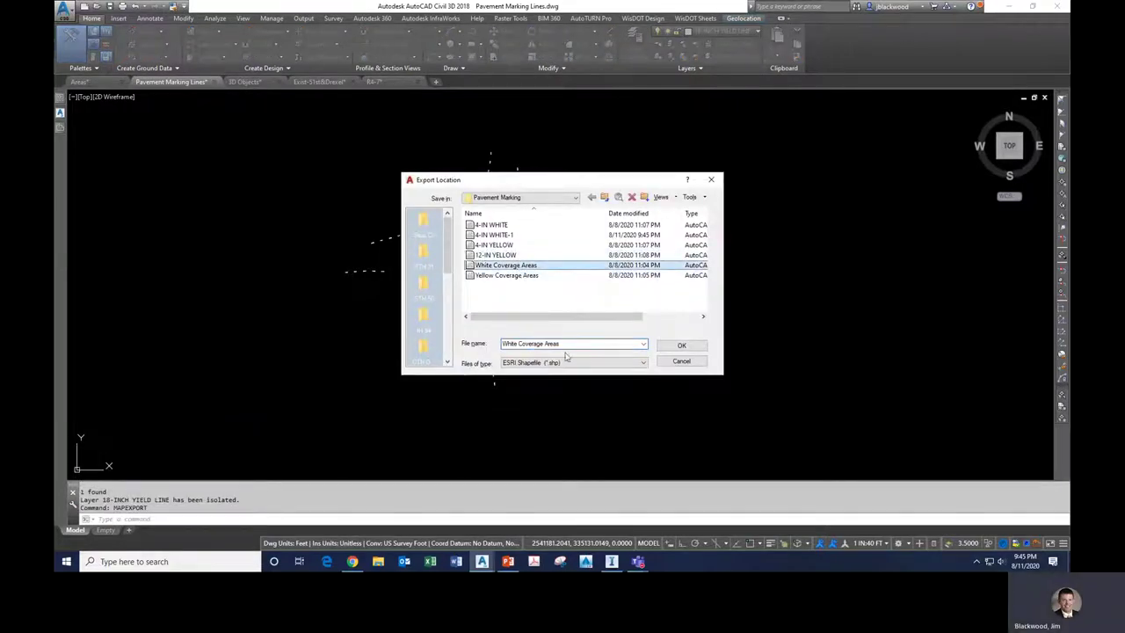
left_click(568, 344)
left_click(573, 344)
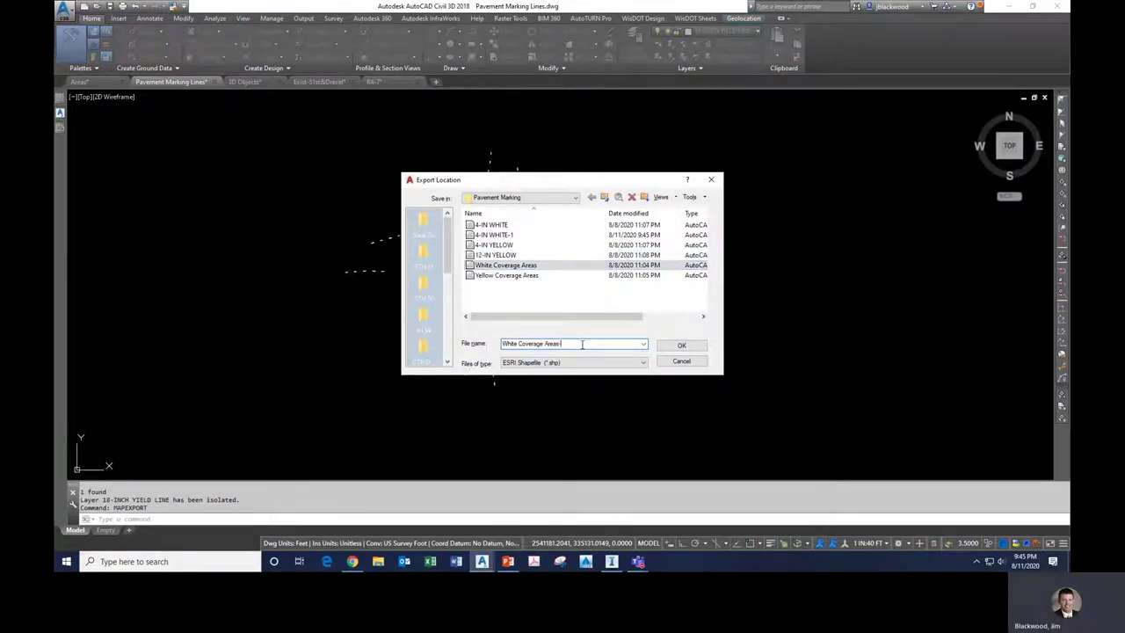
type("-1")
left_click(681, 344)
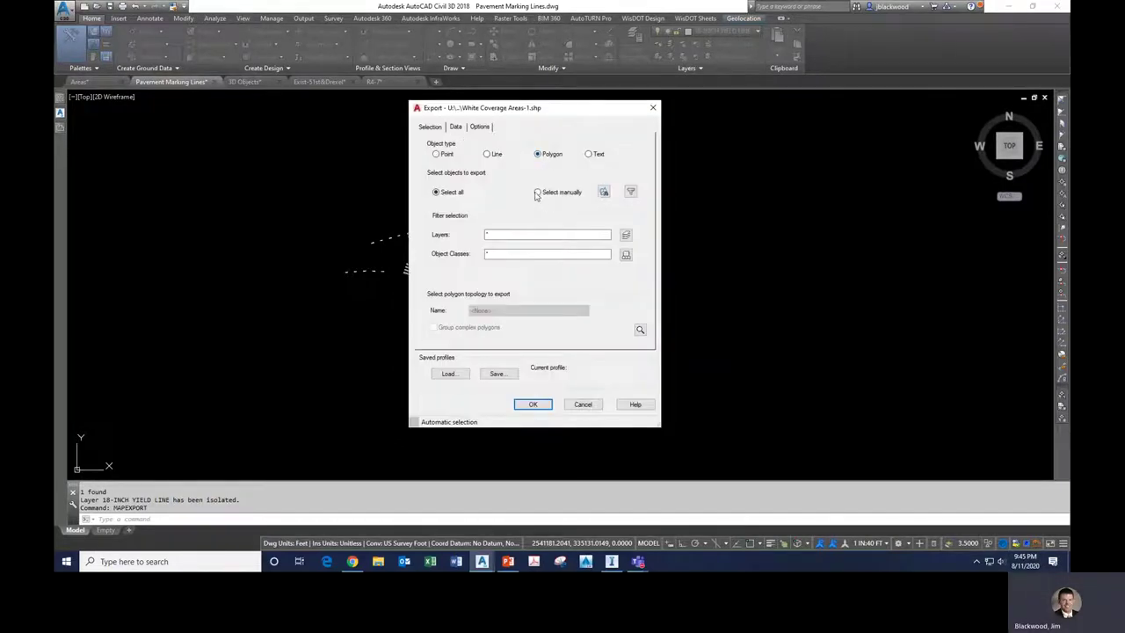
Export all the white dashes, crosswalk bars, yield lettering and yield blocks as polygons, manually selected, with closed polylines treated as polygons.
left_click(537, 193)
left_click(604, 191)
left_click(291, 108)
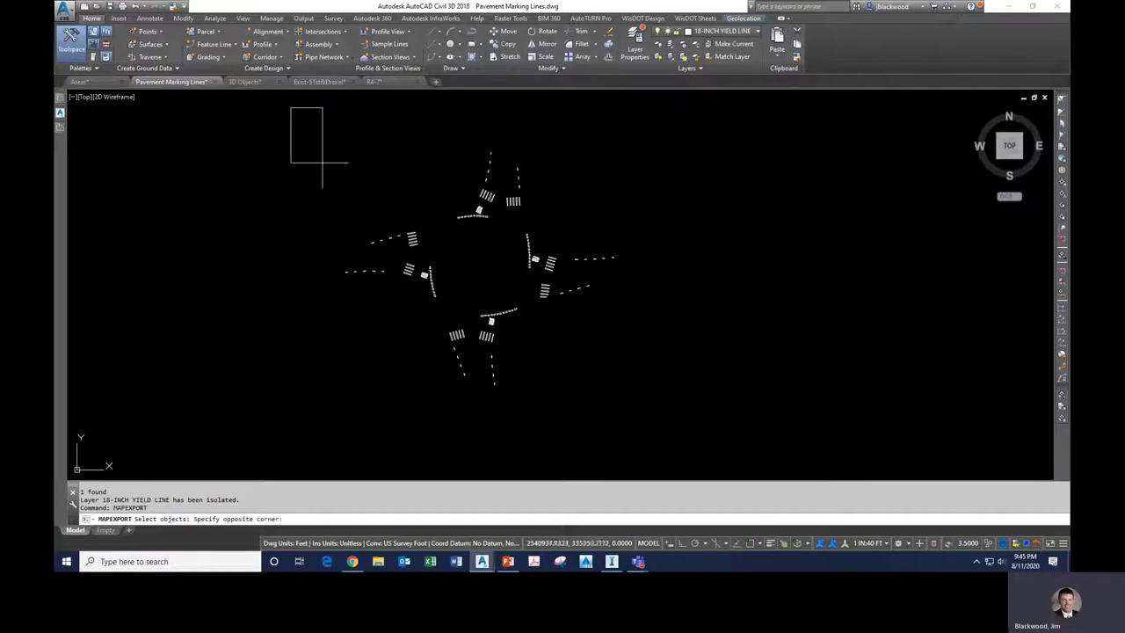
left_click(683, 402)
key("Return")
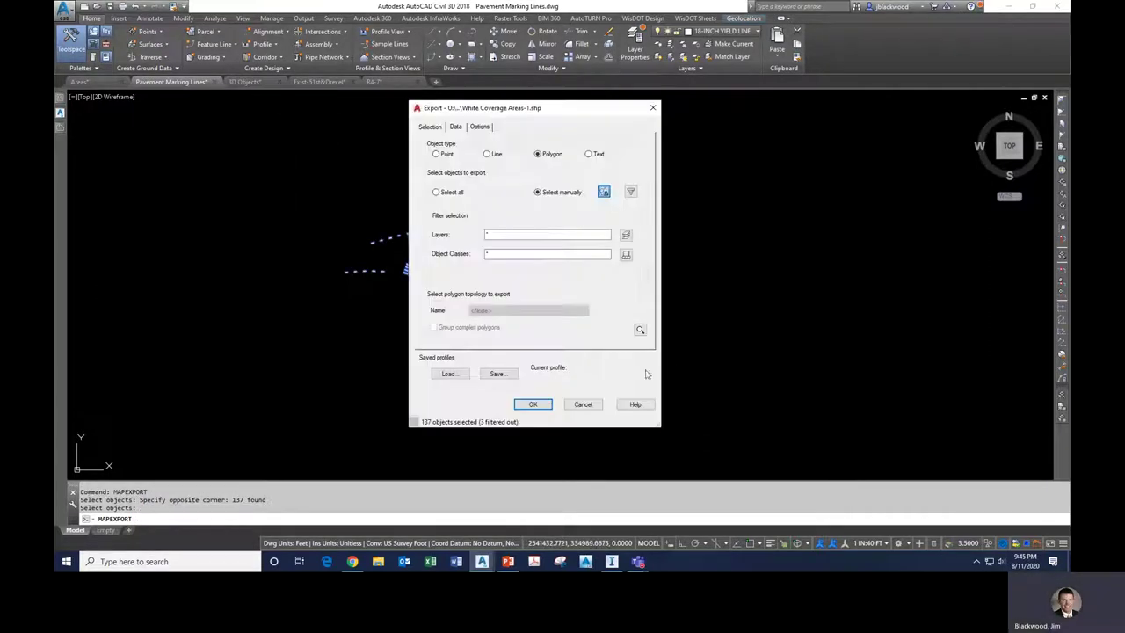
left_click(479, 127)
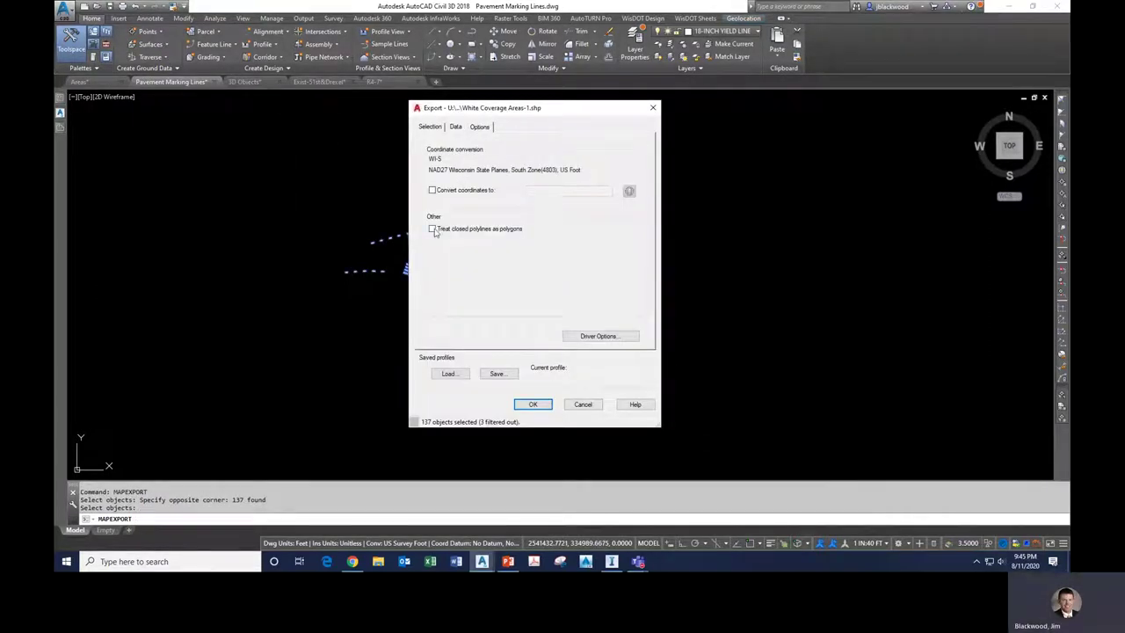
left_click(533, 404)
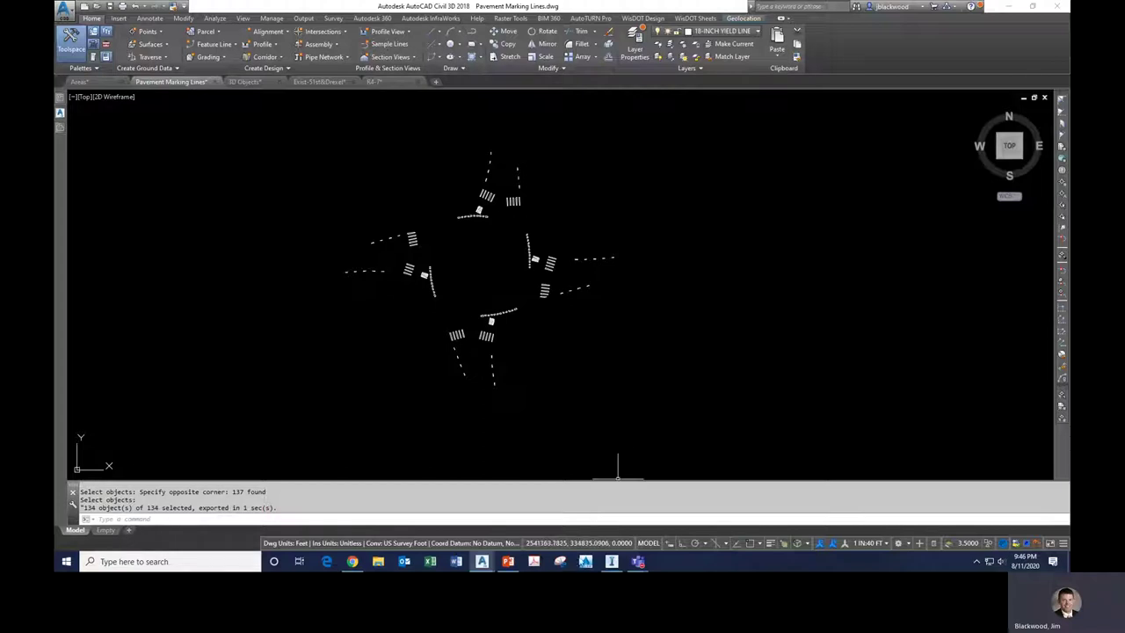
Switch to InfraWorks and add the 4-IN WHITE shapefile from the Pavement Marking folder as an SHP data source.
left_click(612, 560)
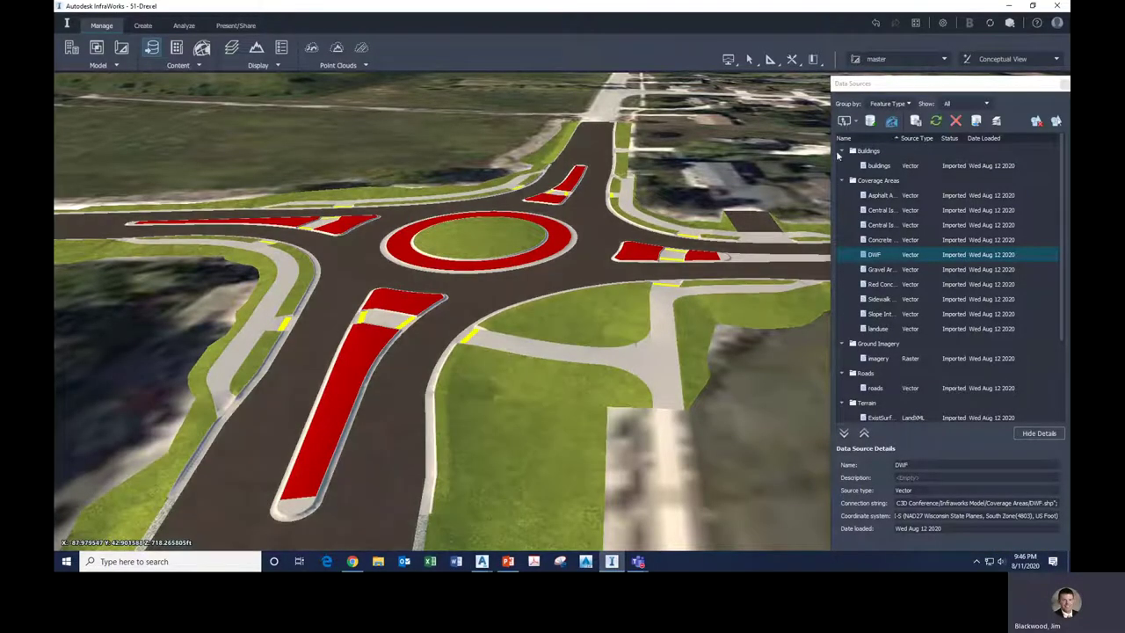
left_click(858, 122)
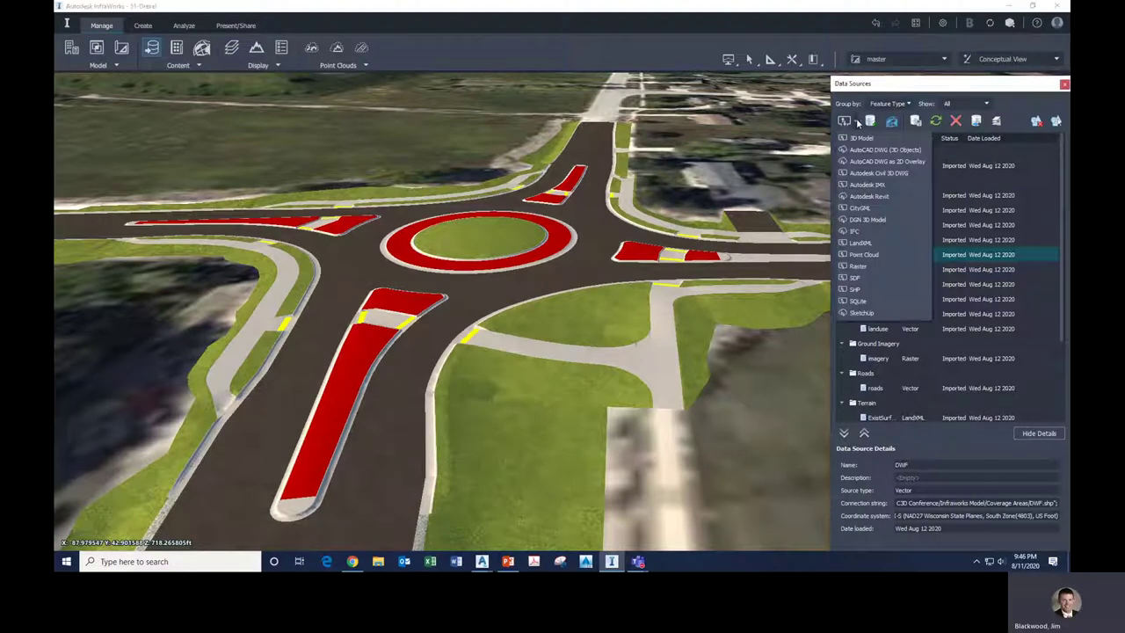
left_click(855, 289)
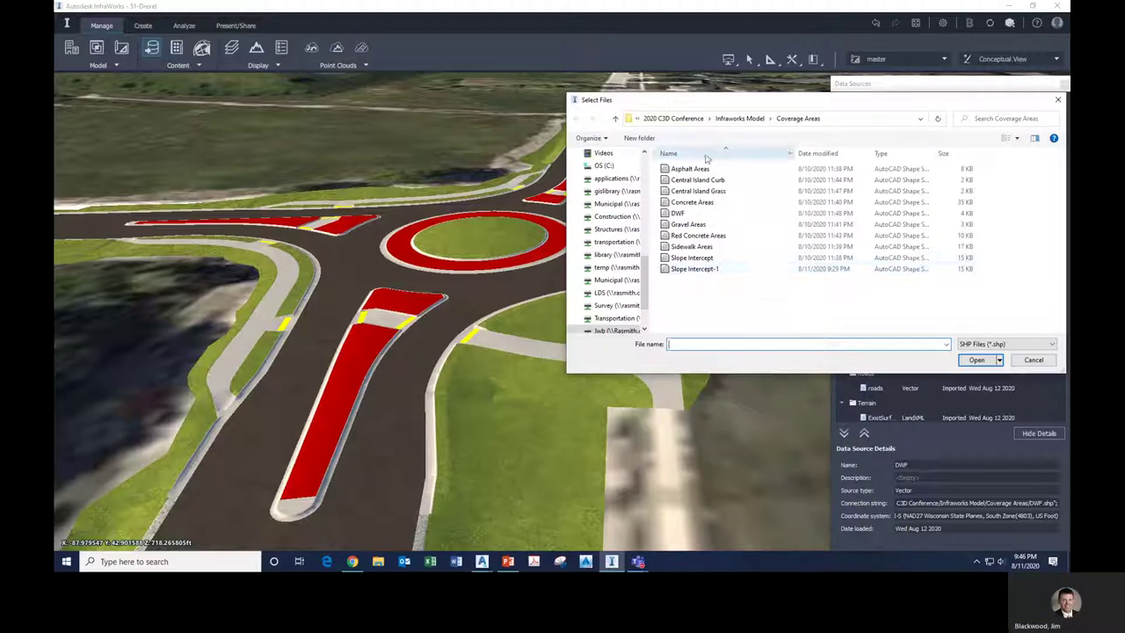
left_click(744, 120)
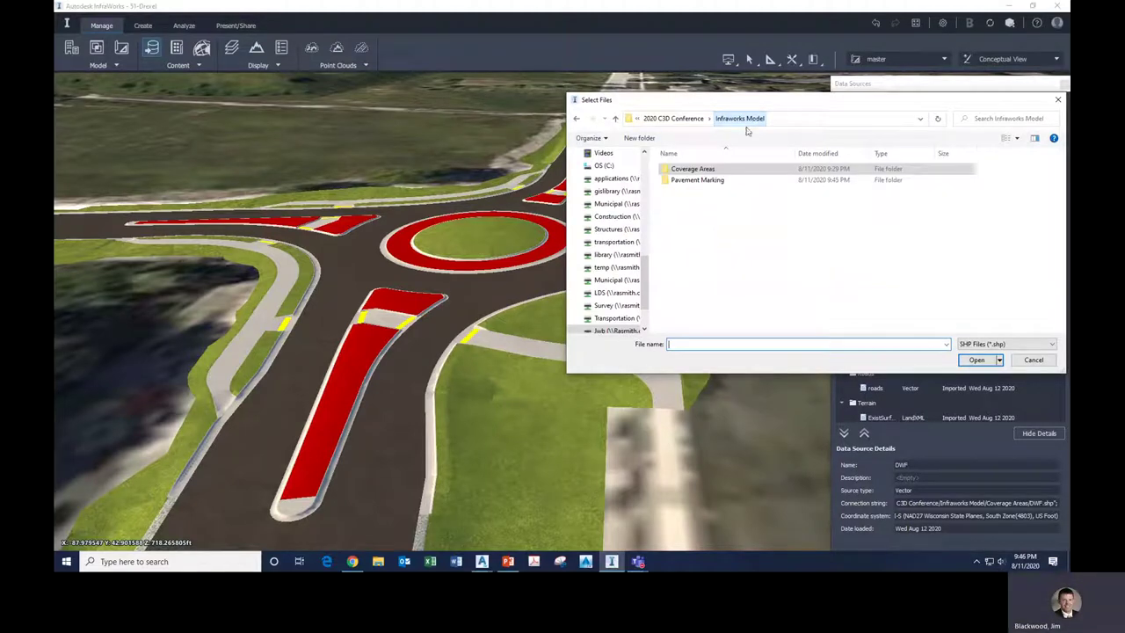
double_click(704, 181)
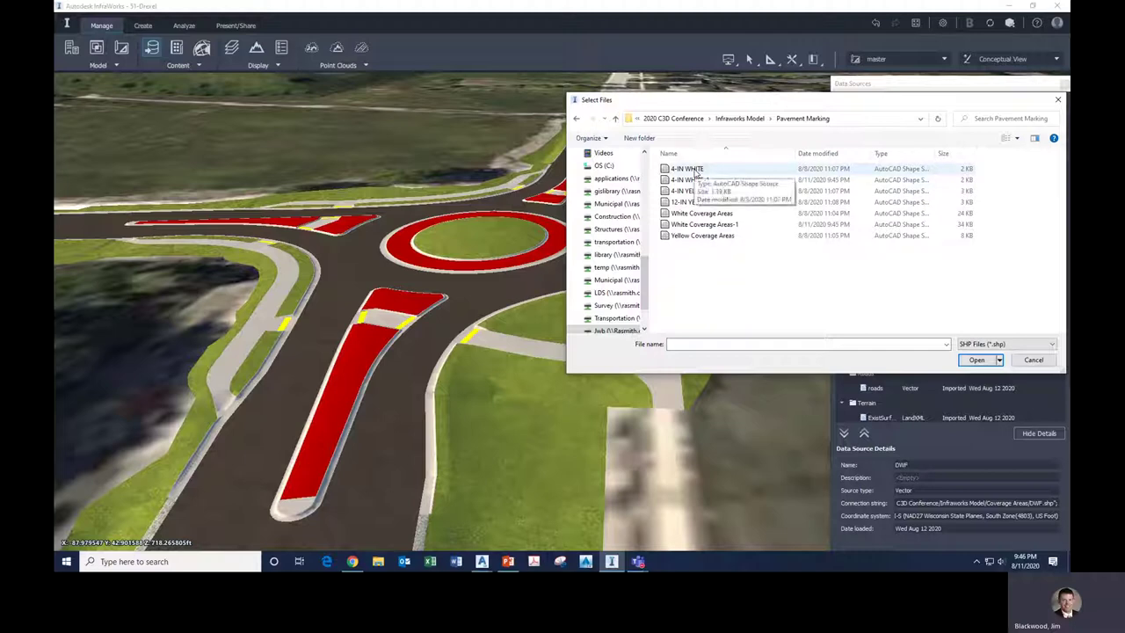
left_click(694, 170)
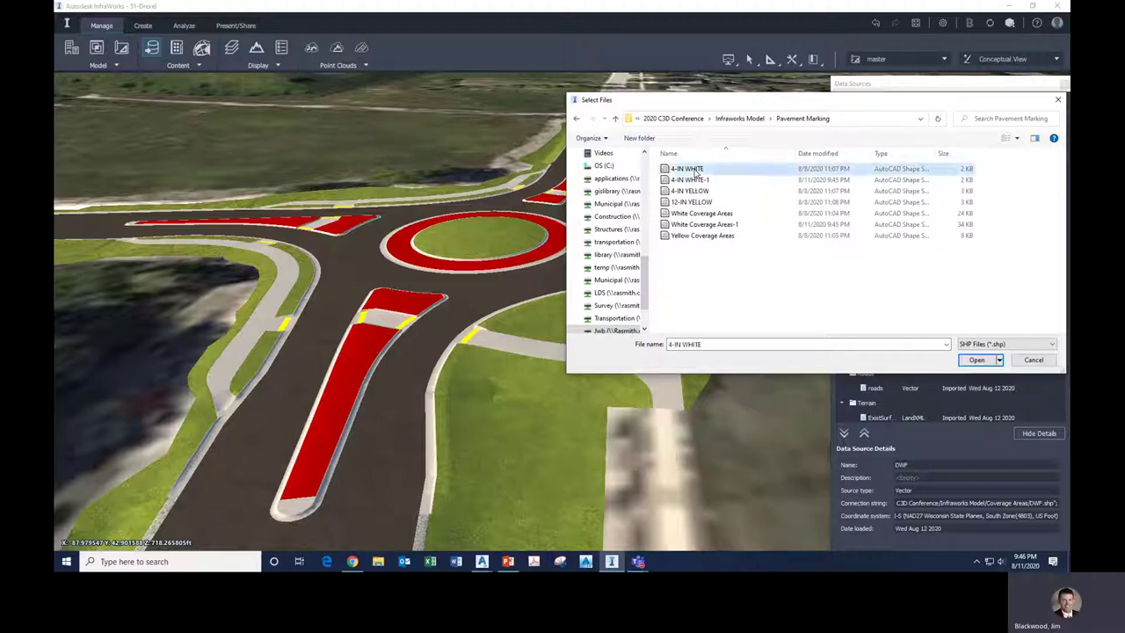
left_click(976, 359)
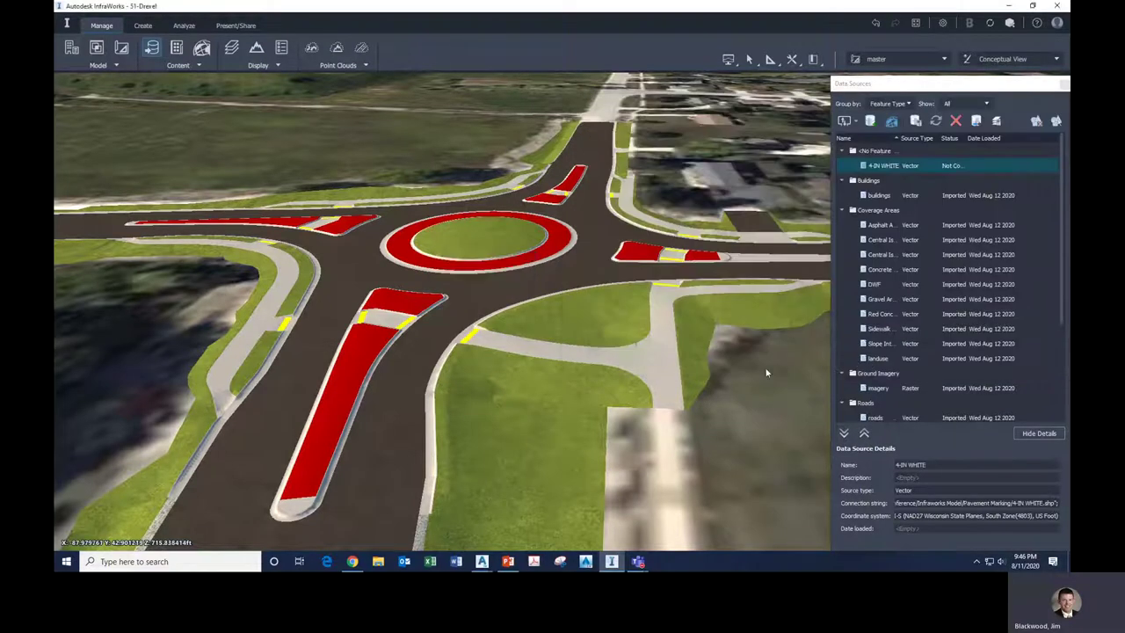
Configure the 4-IN WHITE data source as Coverage Areas with a plain white colour as its rule style.
double_click(871, 167)
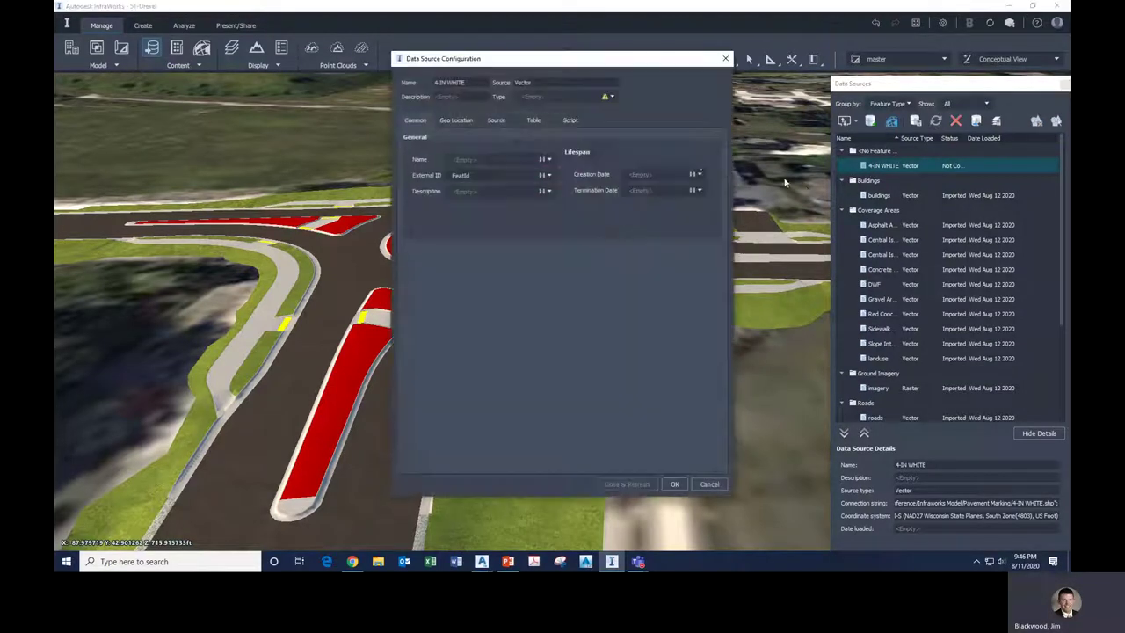
left_click(612, 97)
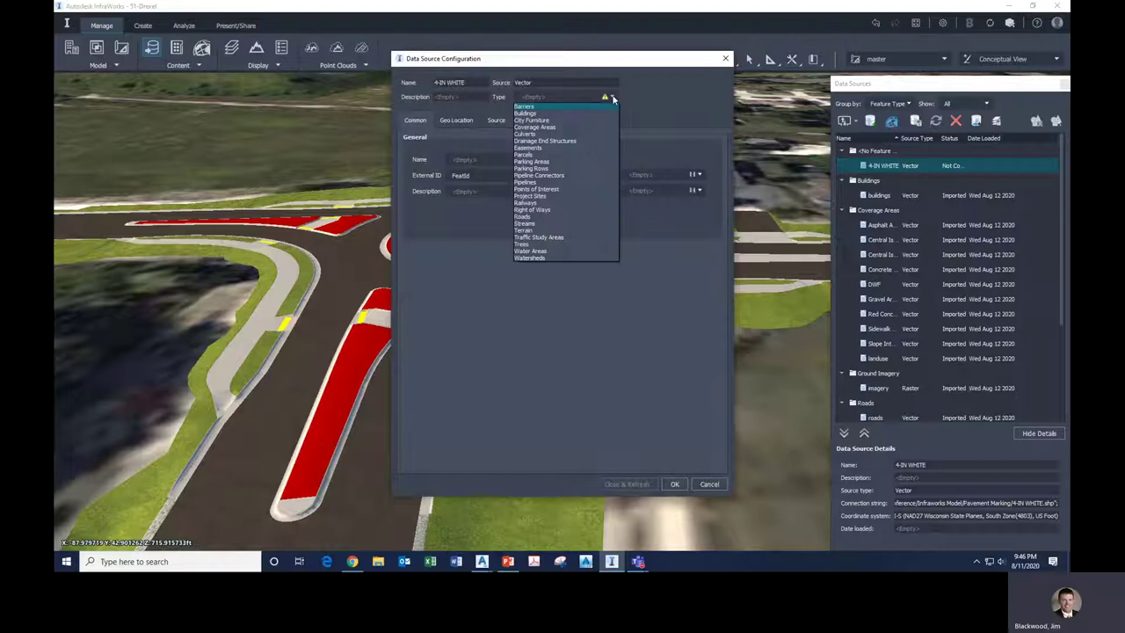
left_click(546, 126)
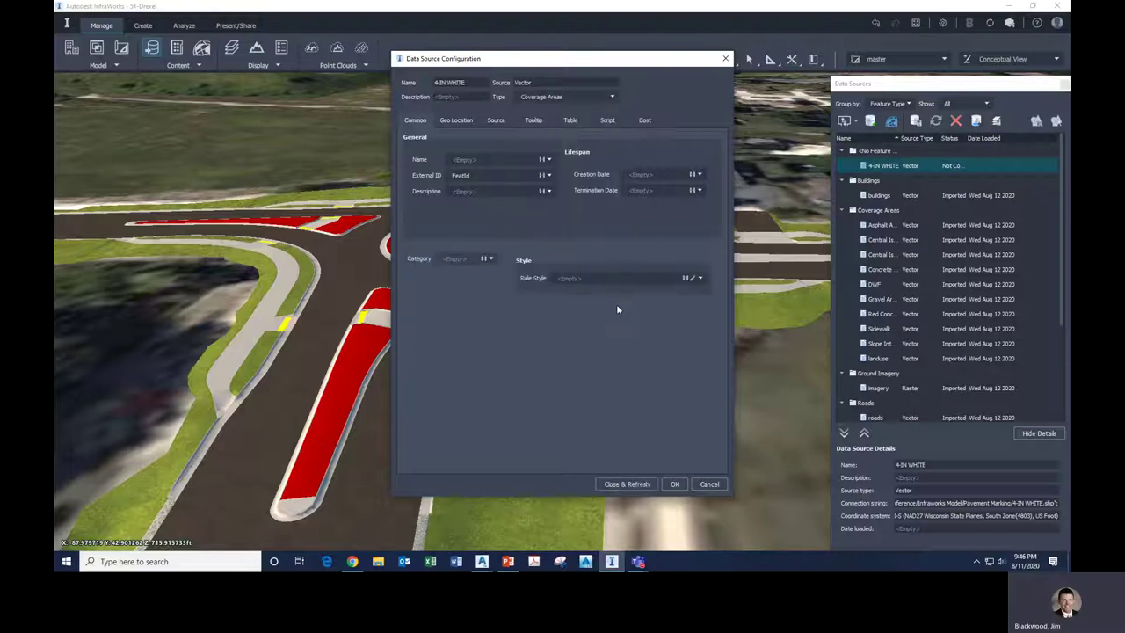
left_click(693, 278)
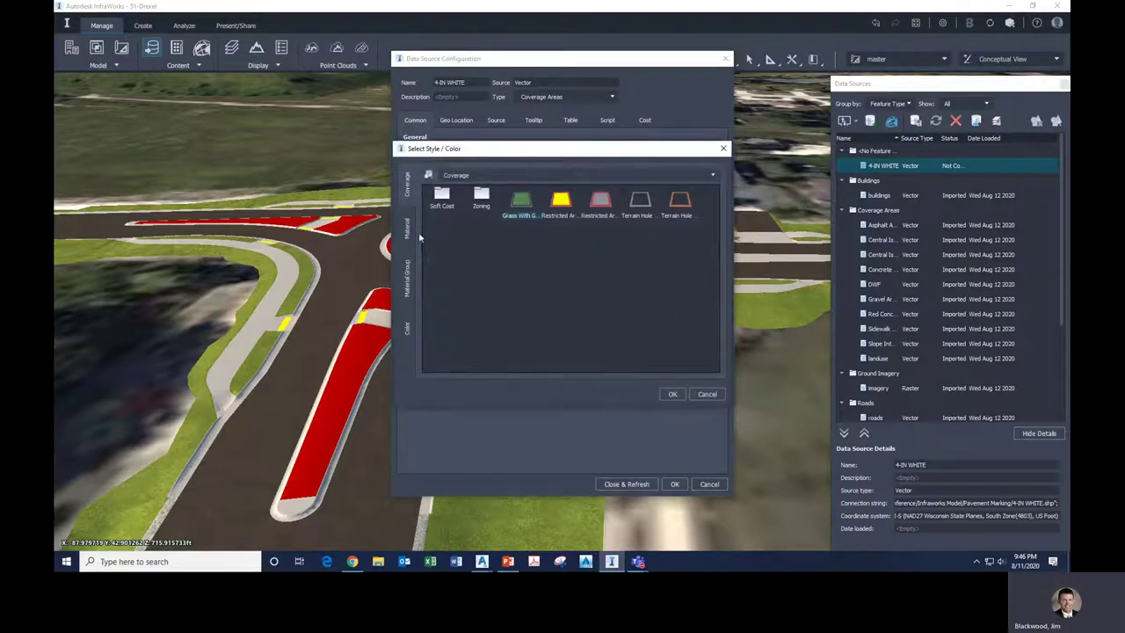
left_click(408, 327)
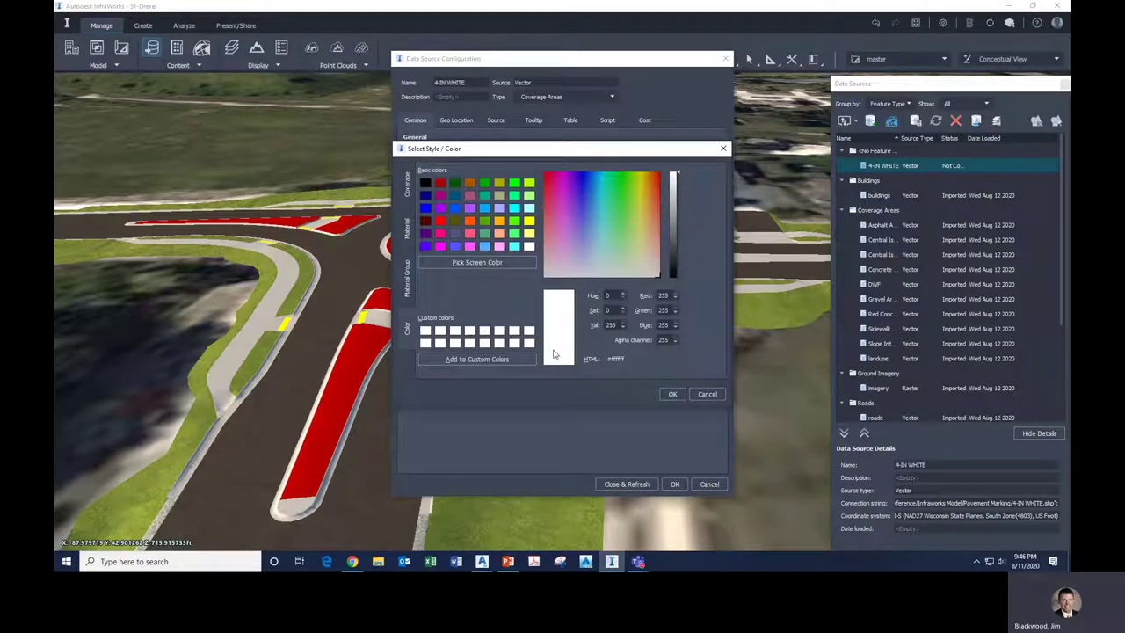
left_click(673, 393)
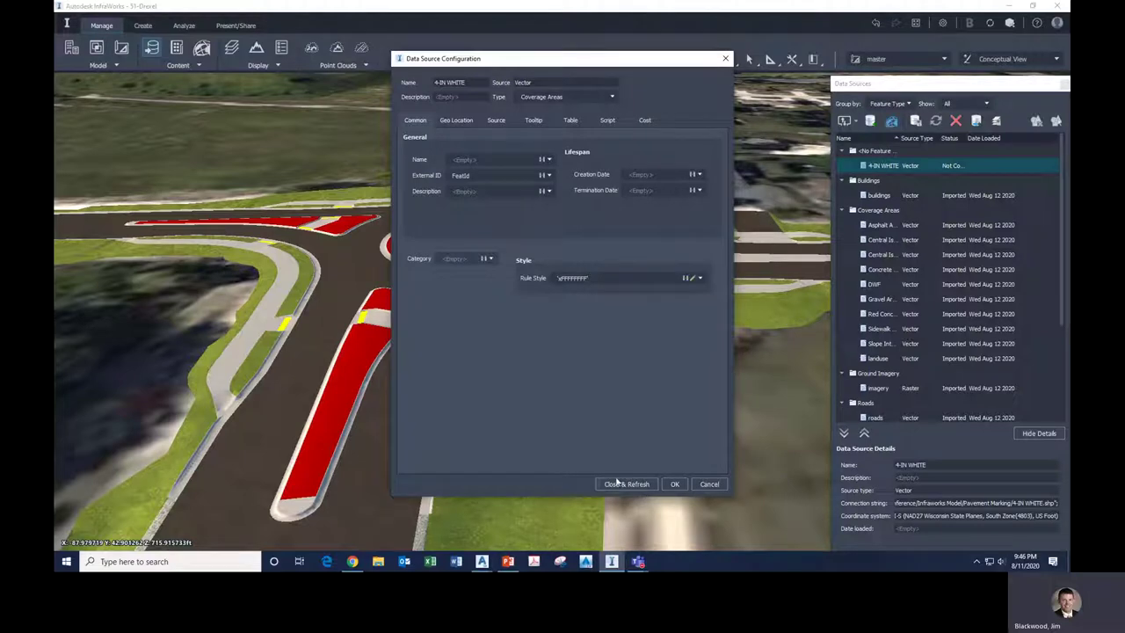
Set the 4-IN WHITE coverage buffer to 0.5 feet and refresh the source in the model.
left_click(571, 121)
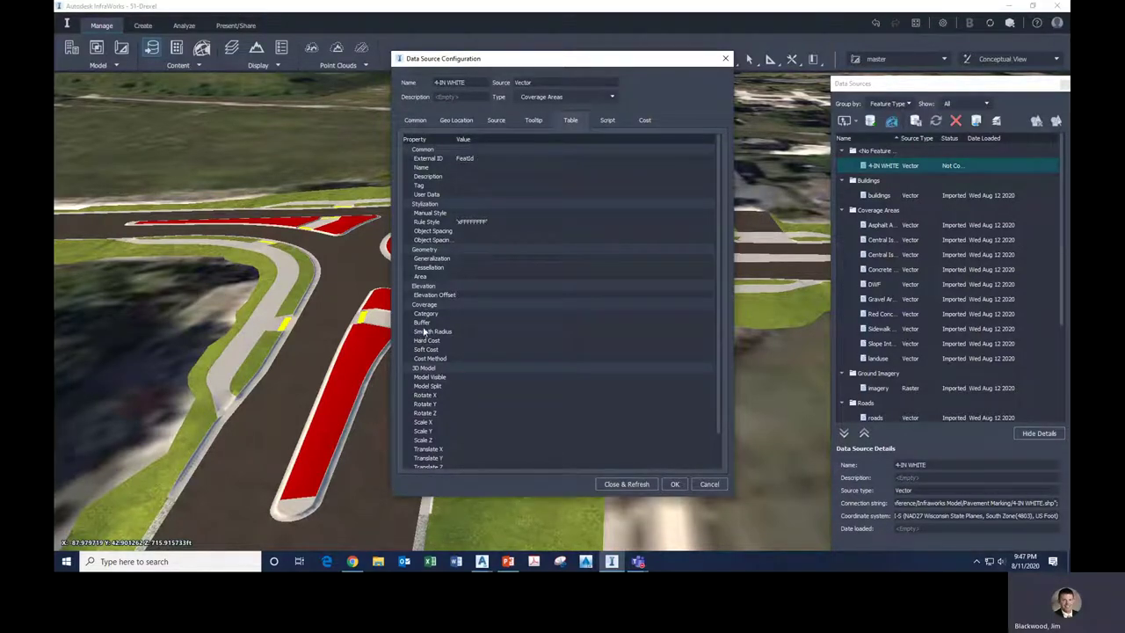
left_click(463, 323)
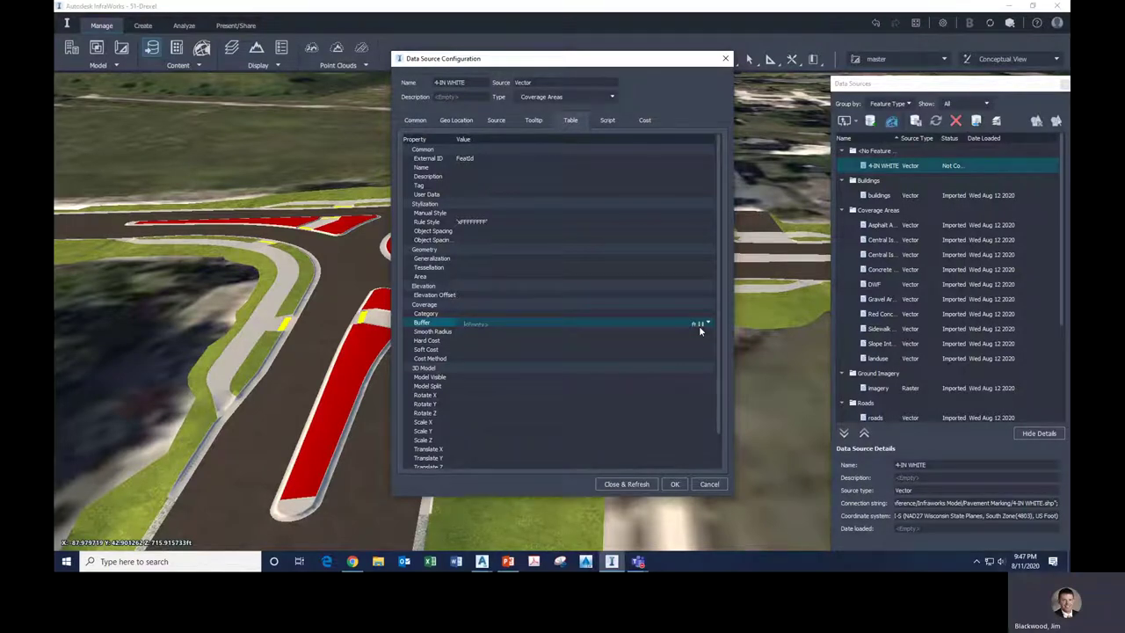
type("0.5 feet")
left_click(635, 489)
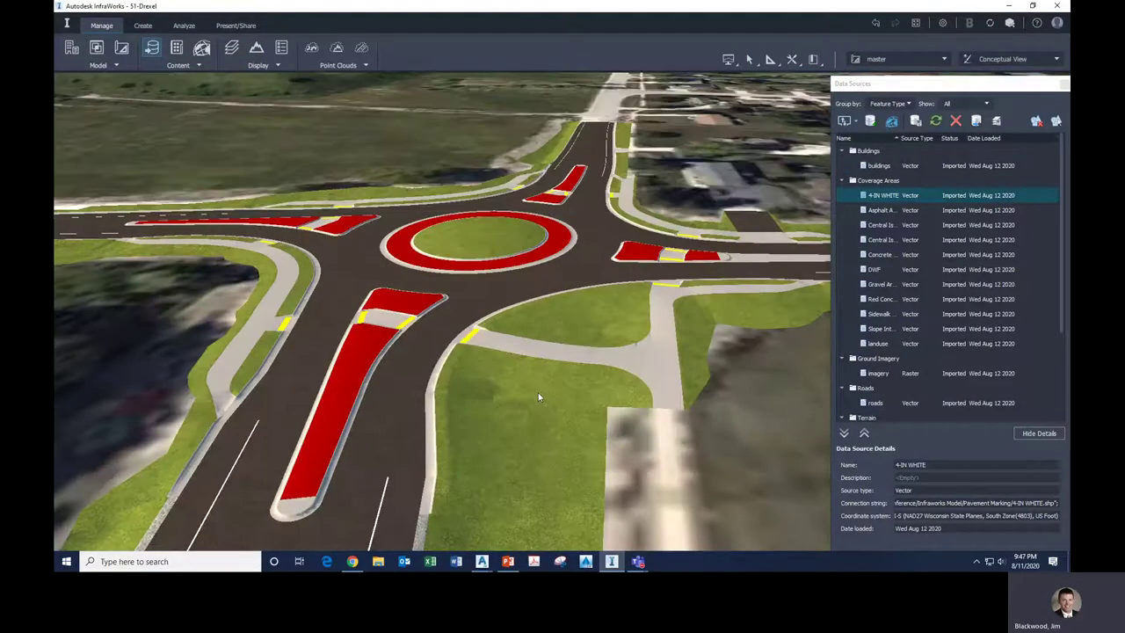
scroll(538, 392, "down", 6)
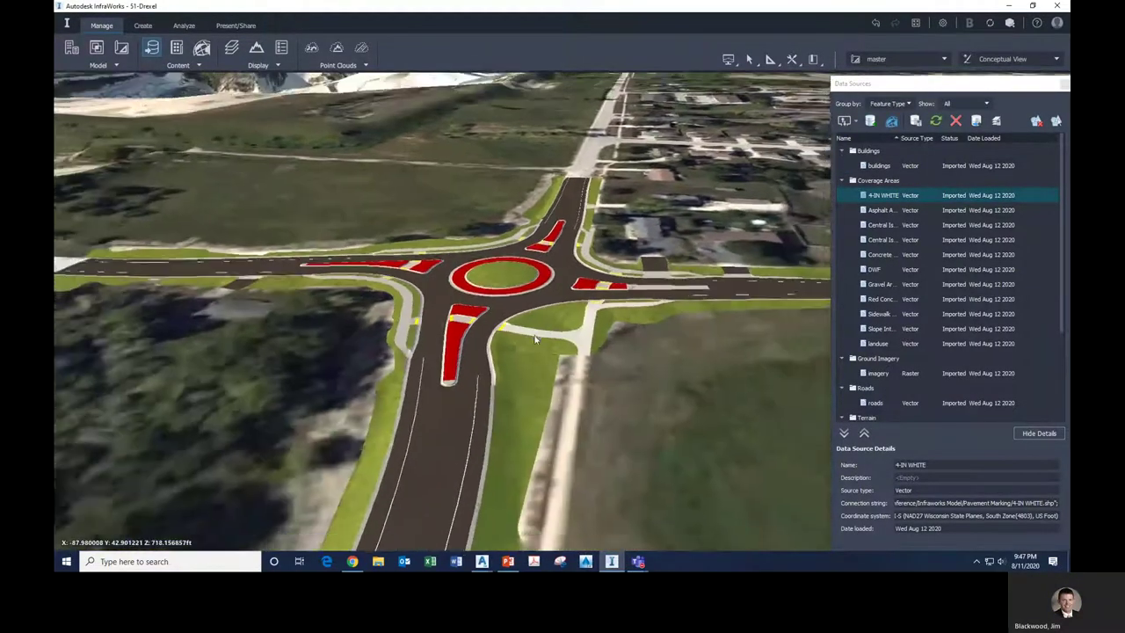
scroll(488, 405, "up", 8)
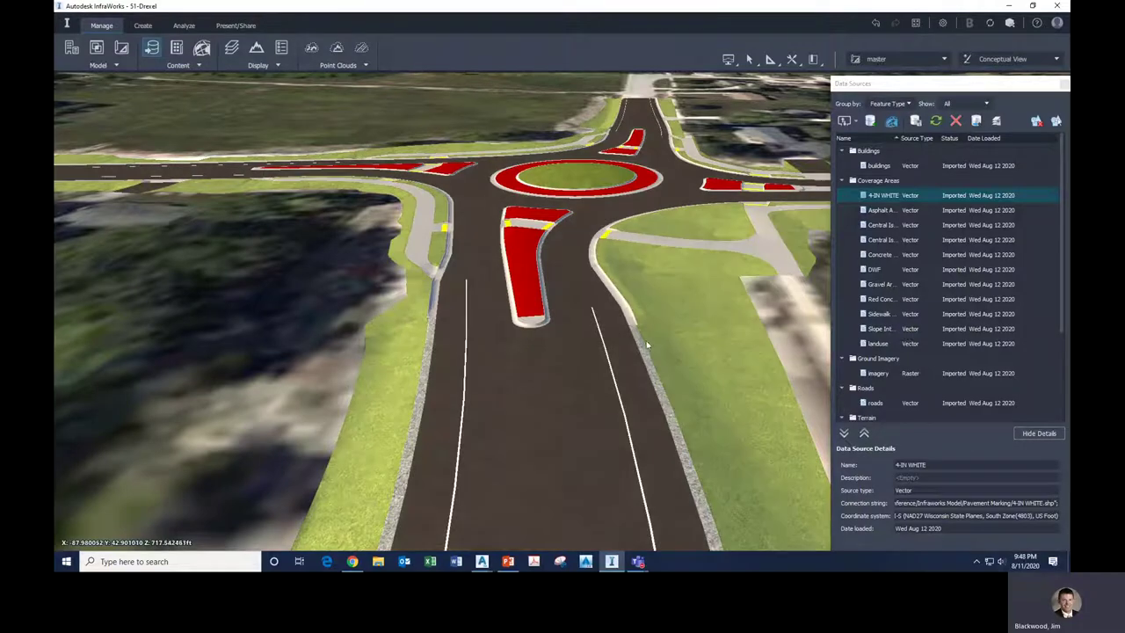
Add the 4-IN YELLOW shapefile from the Pavement Marking folder as an SHP data source.
left_click(846, 121)
left_click(855, 290)
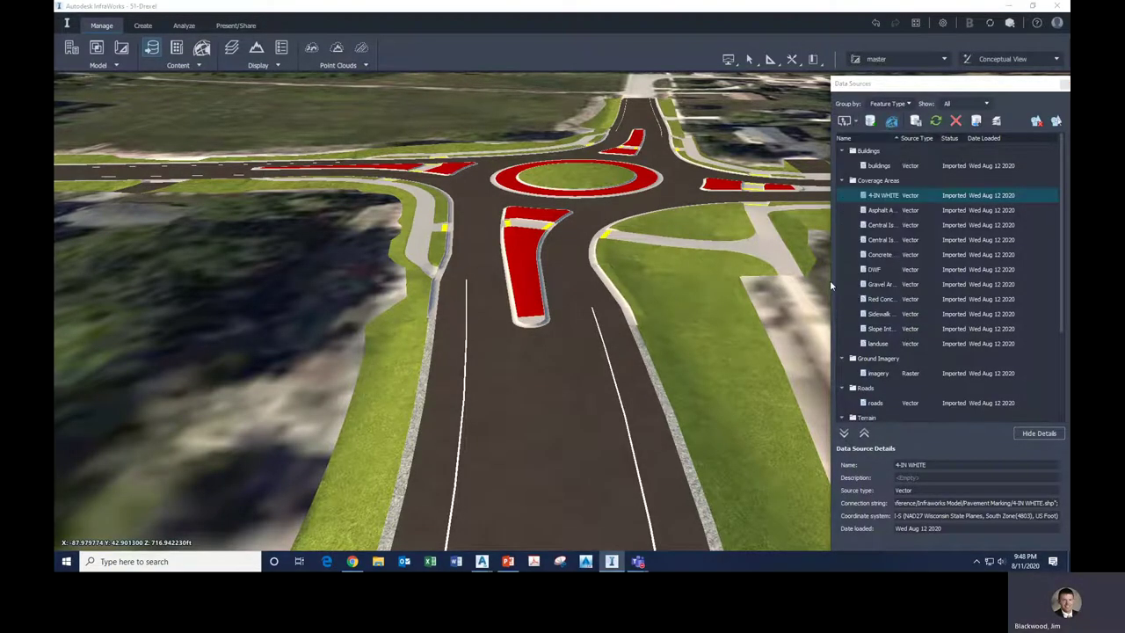
left_click(678, 193)
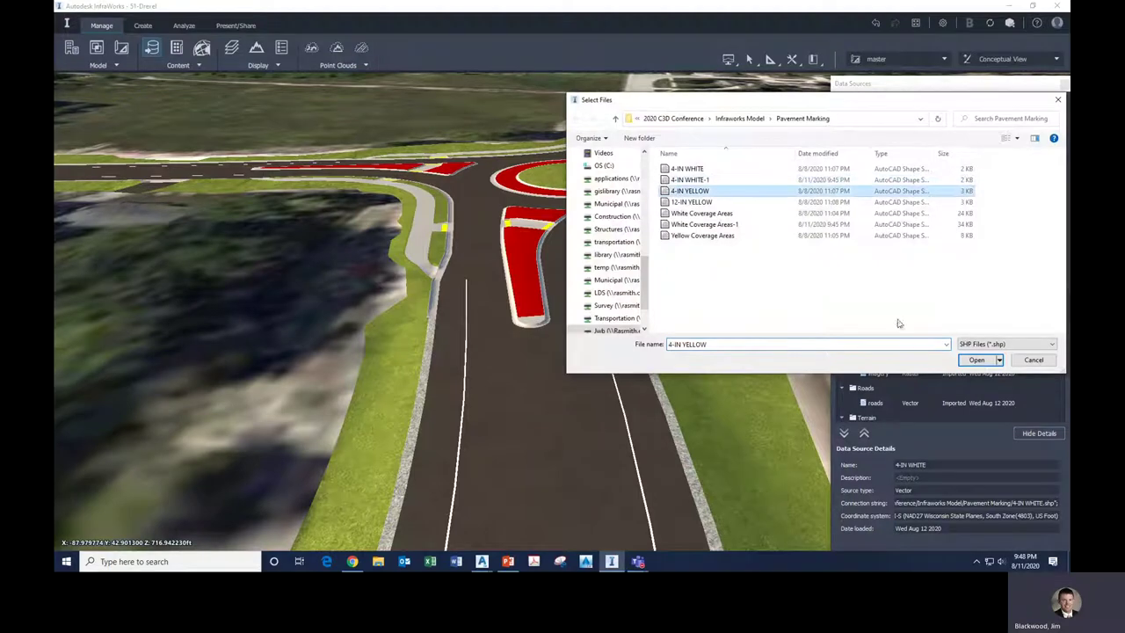
left_click(977, 359)
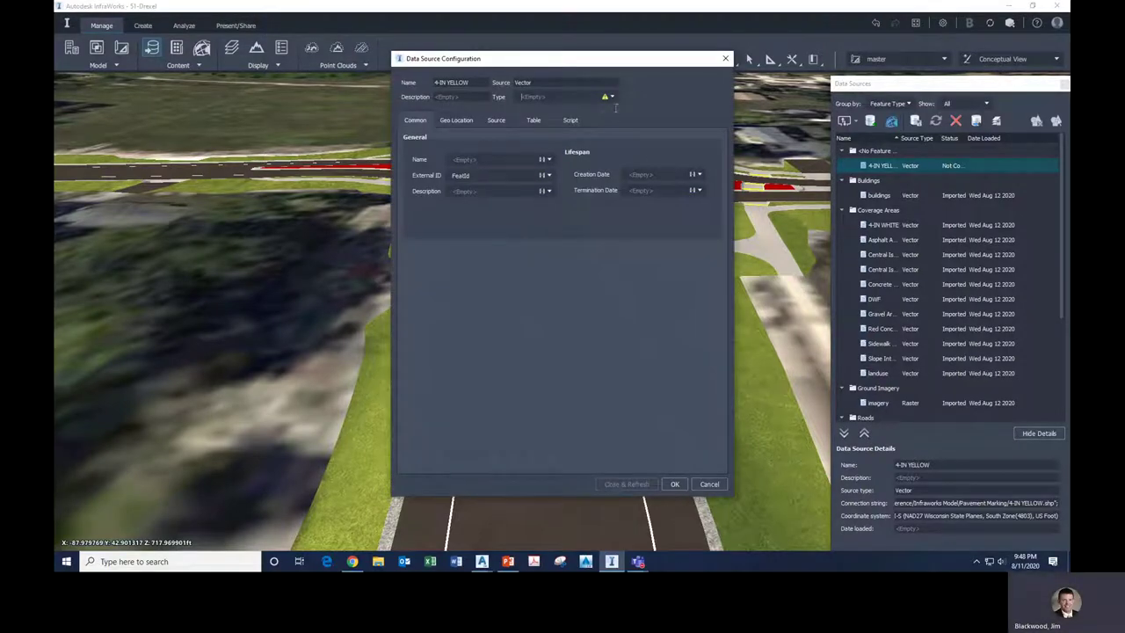
Configure the 4-IN YELLOW data source as Coverage Areas with basic yellow as its rule style colour.
left_click(612, 98)
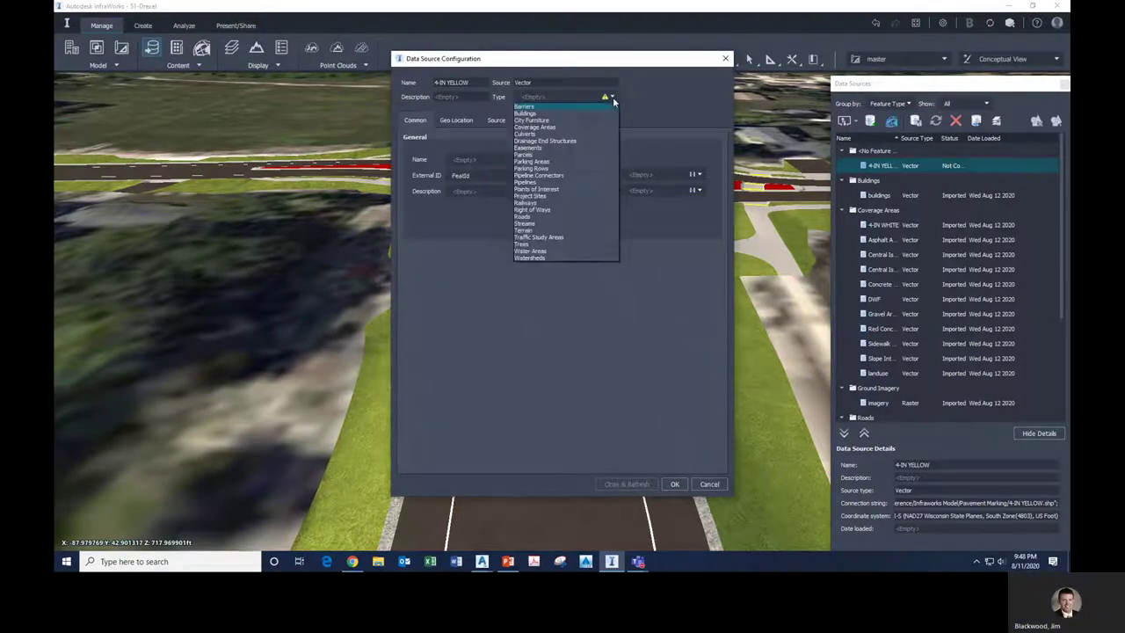
left_click(571, 128)
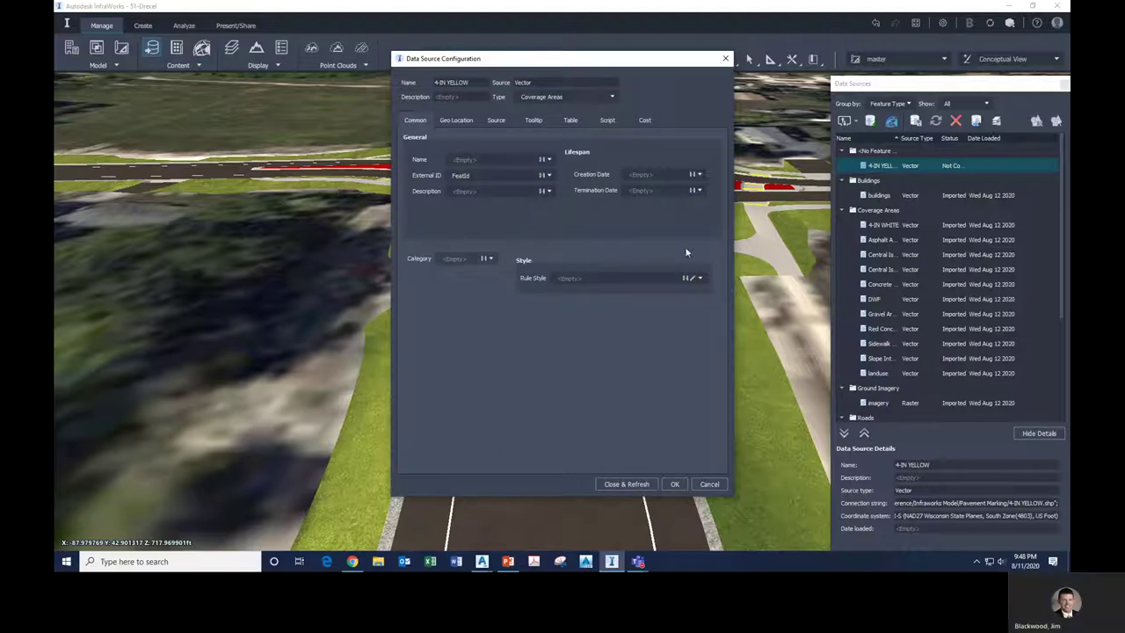
left_click(690, 278)
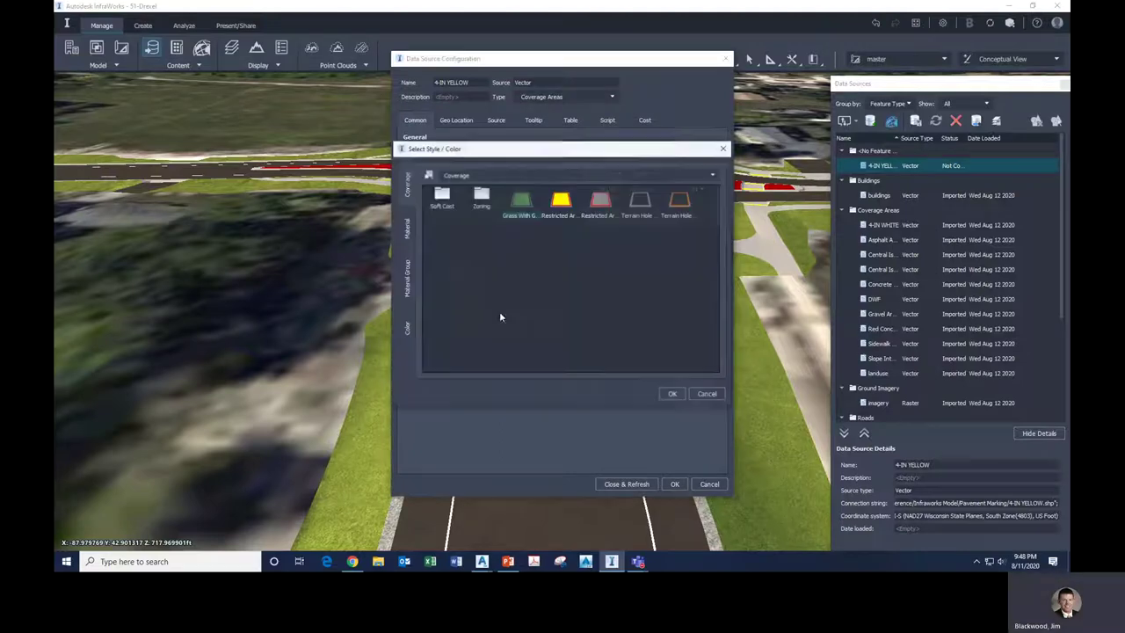
left_click(407, 238)
left_click(407, 332)
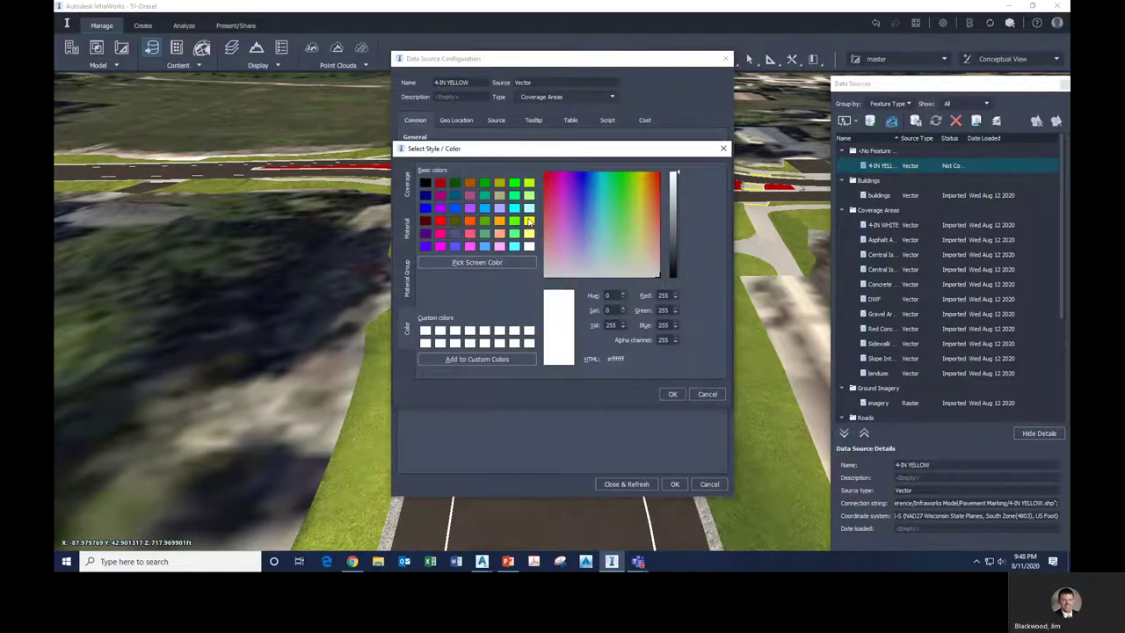
left_click(528, 221)
left_click(672, 394)
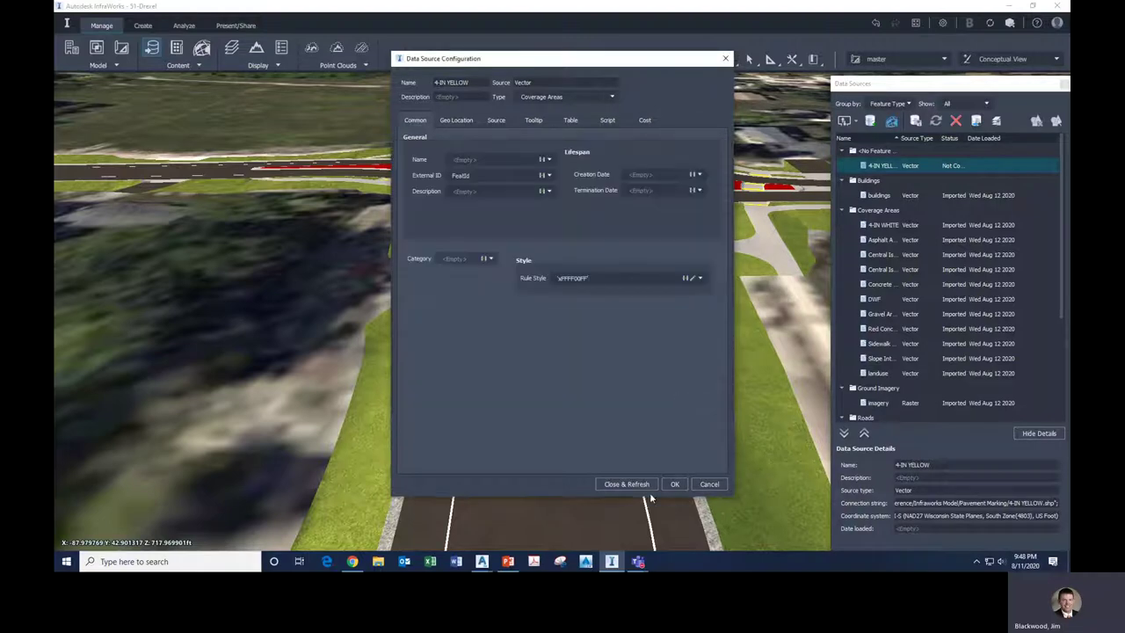
Set the 4-IN YELLOW coverage buffer to 0.166 ft and refresh the source in the model.
left_click(569, 120)
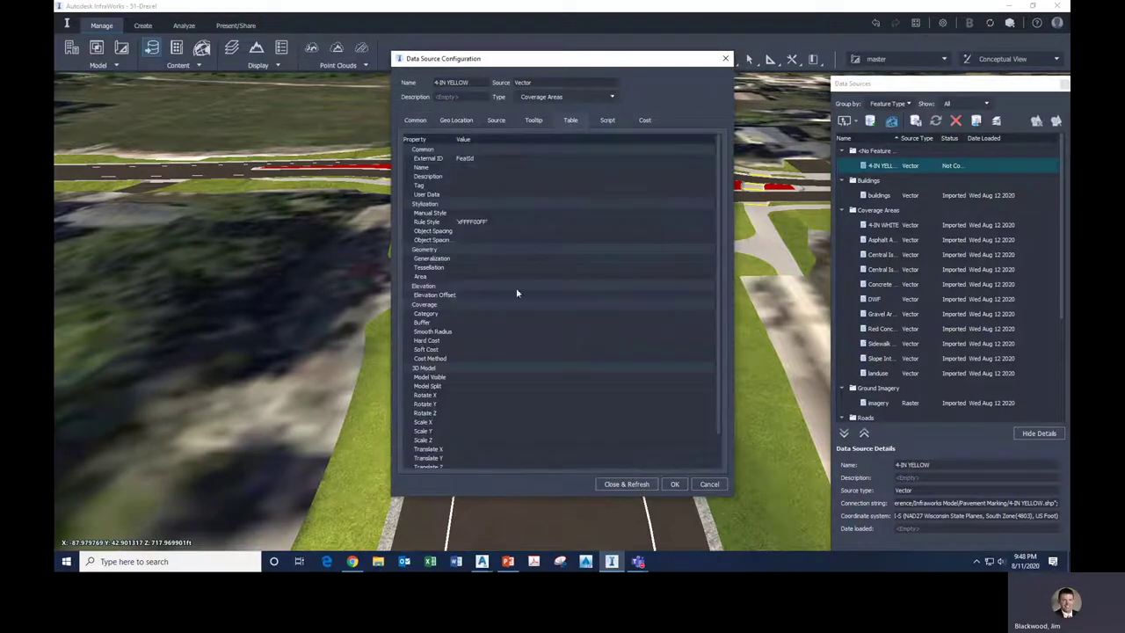
left_click(461, 322)
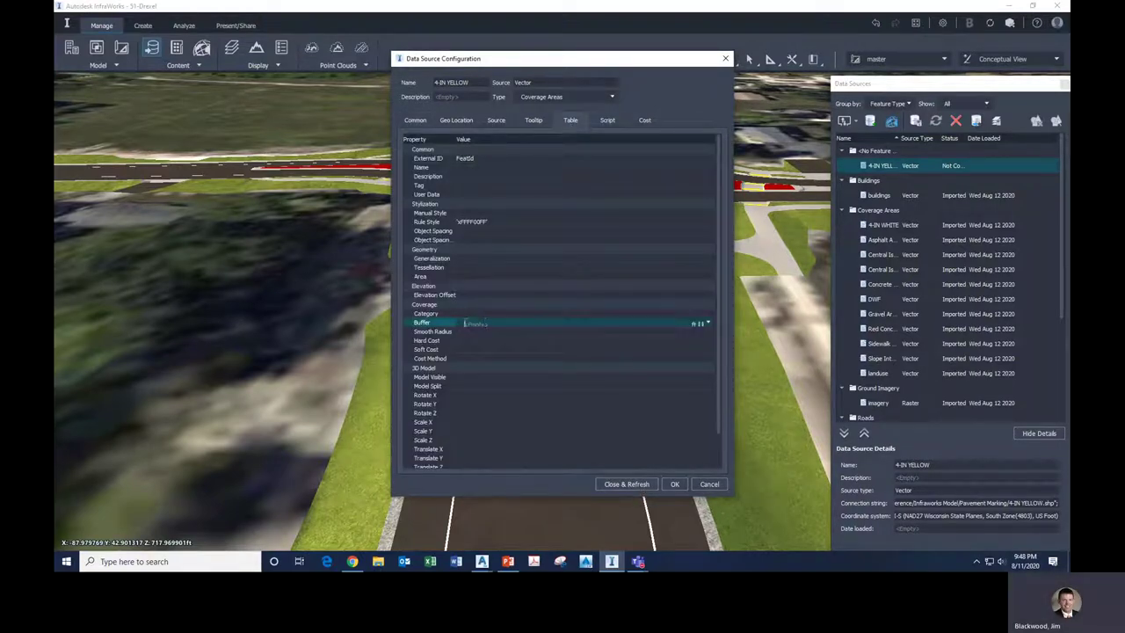
type("0.166")
left_click(626, 484)
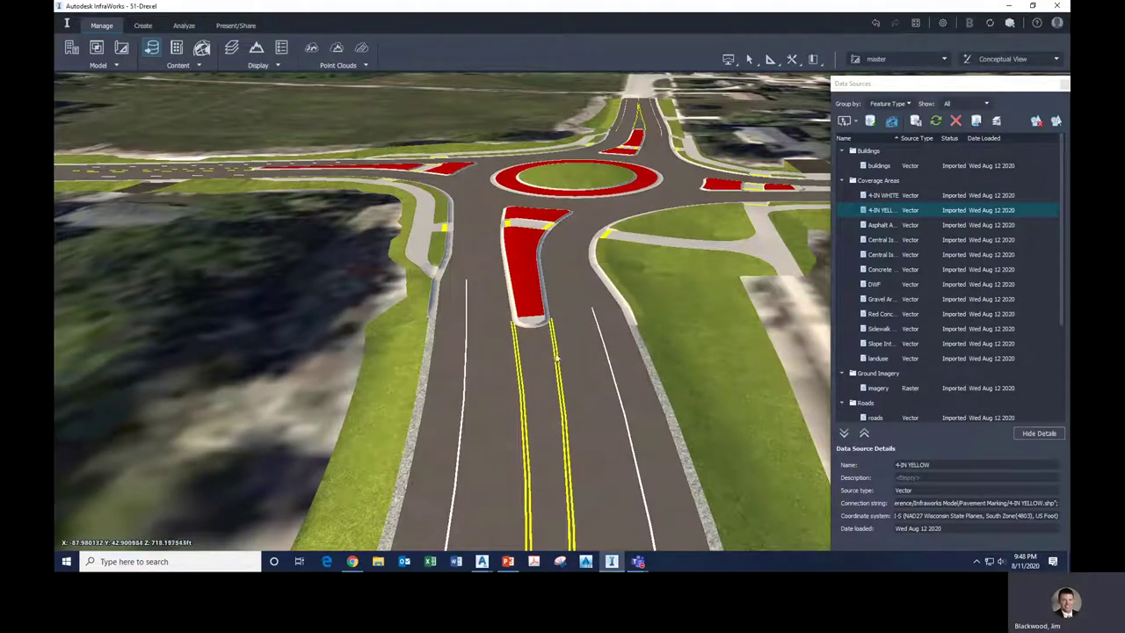
Add the 12-IN YELLOW shapefile as an SHP data source and set its type to Coverage Areas.
left_click(856, 122)
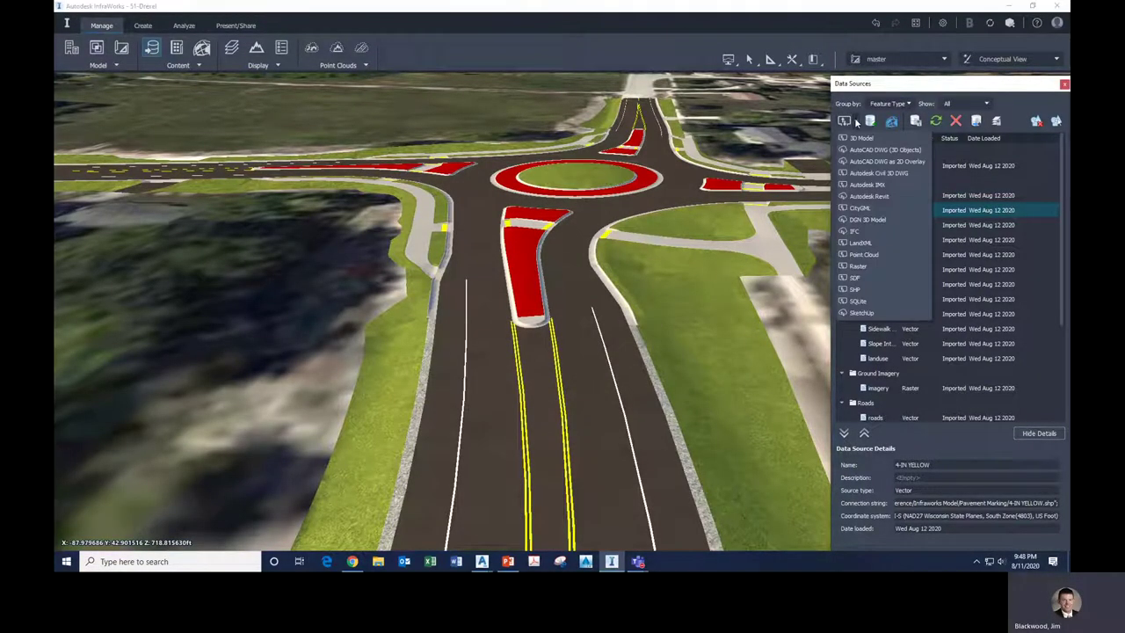
left_click(856, 290)
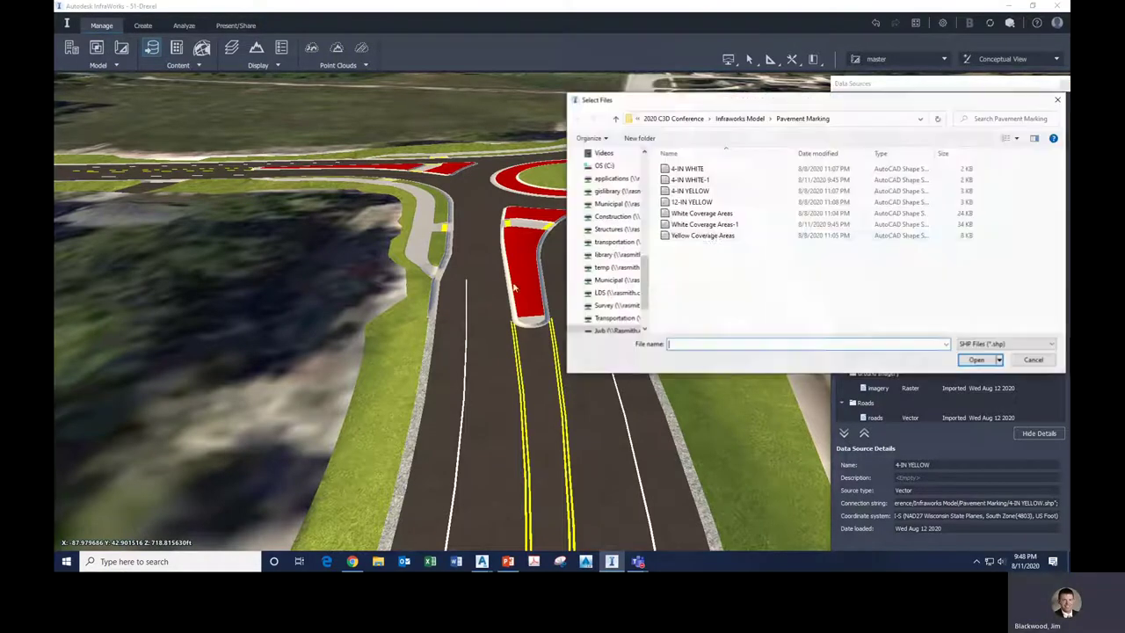
left_click(692, 202)
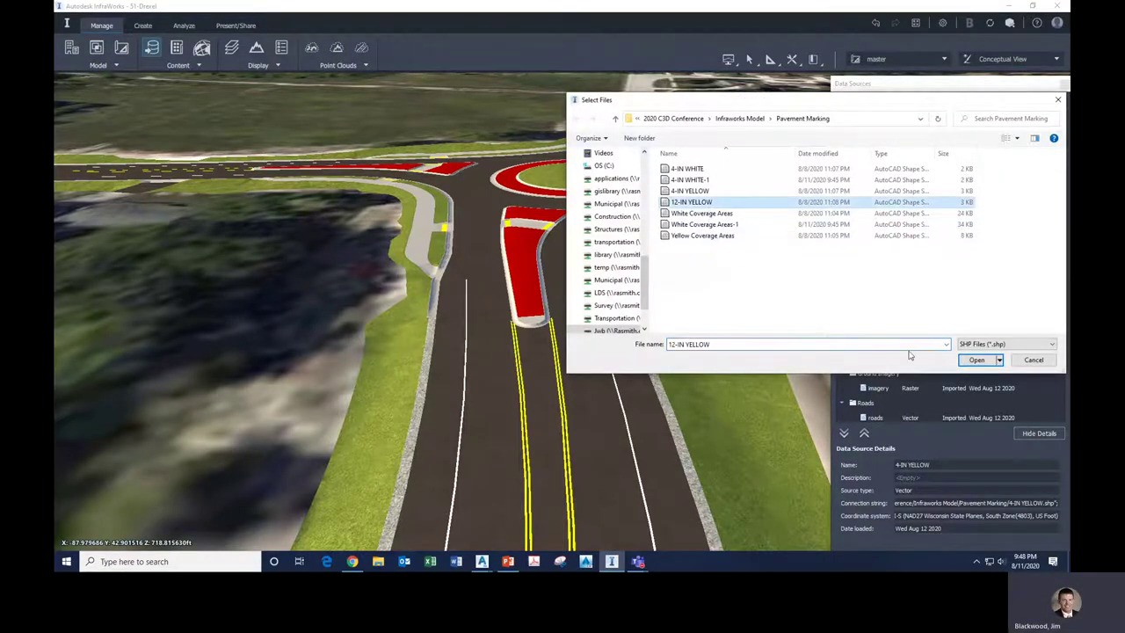
left_click(973, 359)
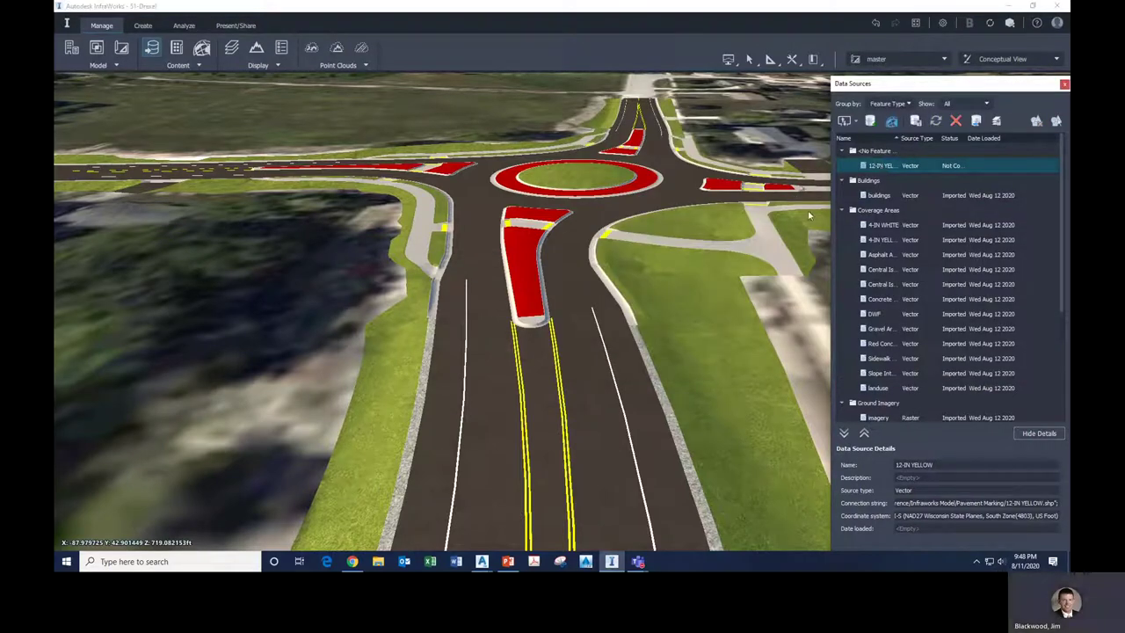
left_click(616, 97)
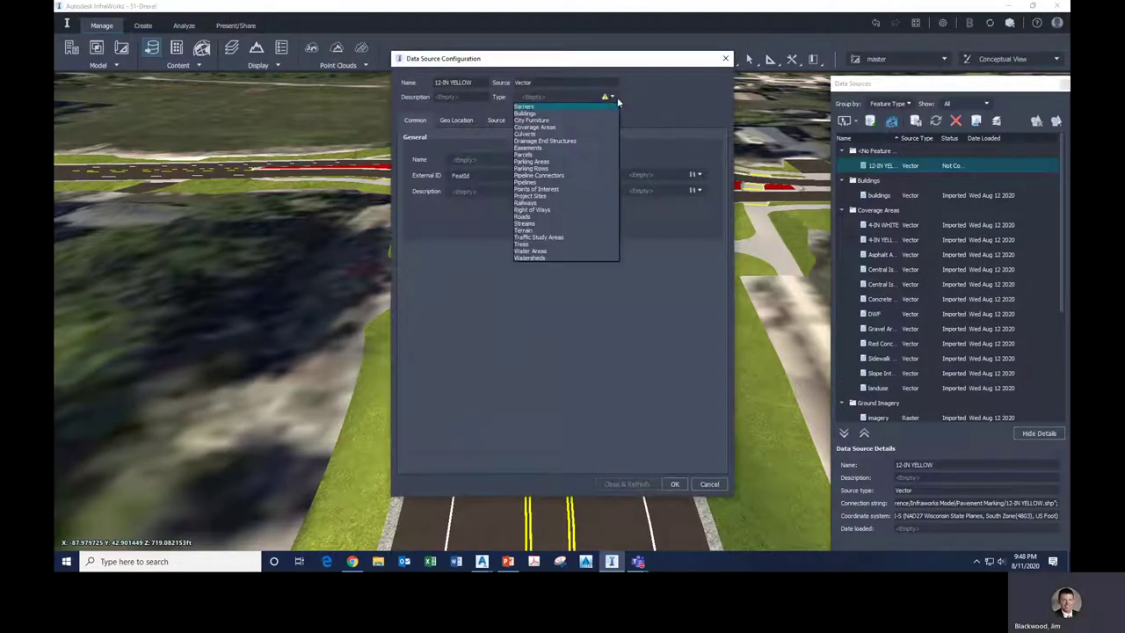
left_click(569, 127)
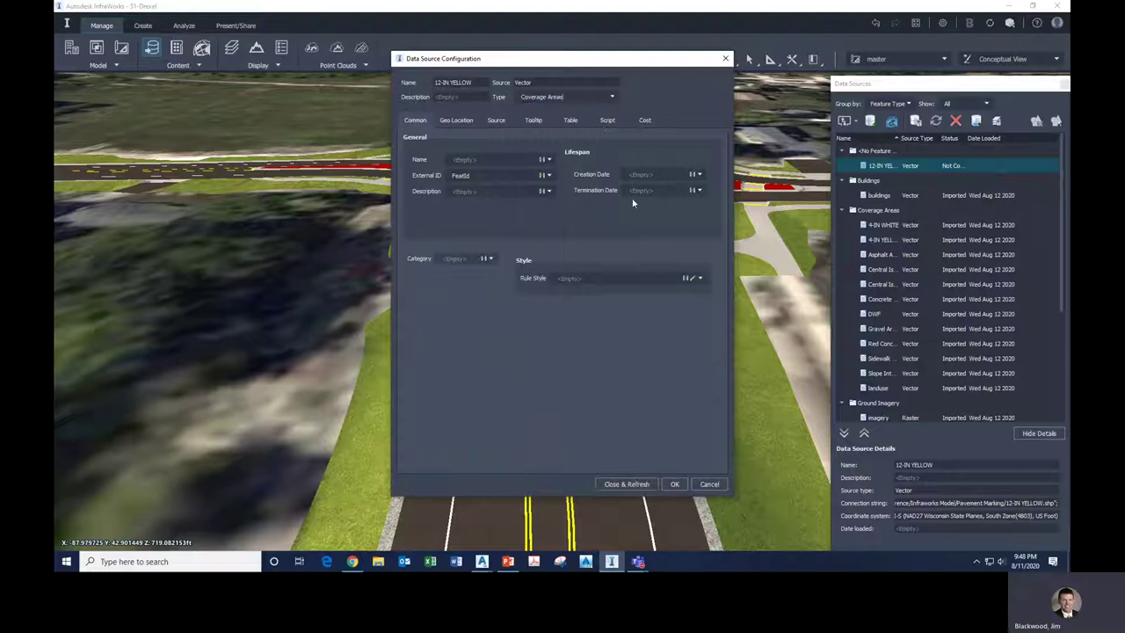
Set the 12-IN YELLOW data source's rule style to the basic yellow colour.
left_click(689, 278)
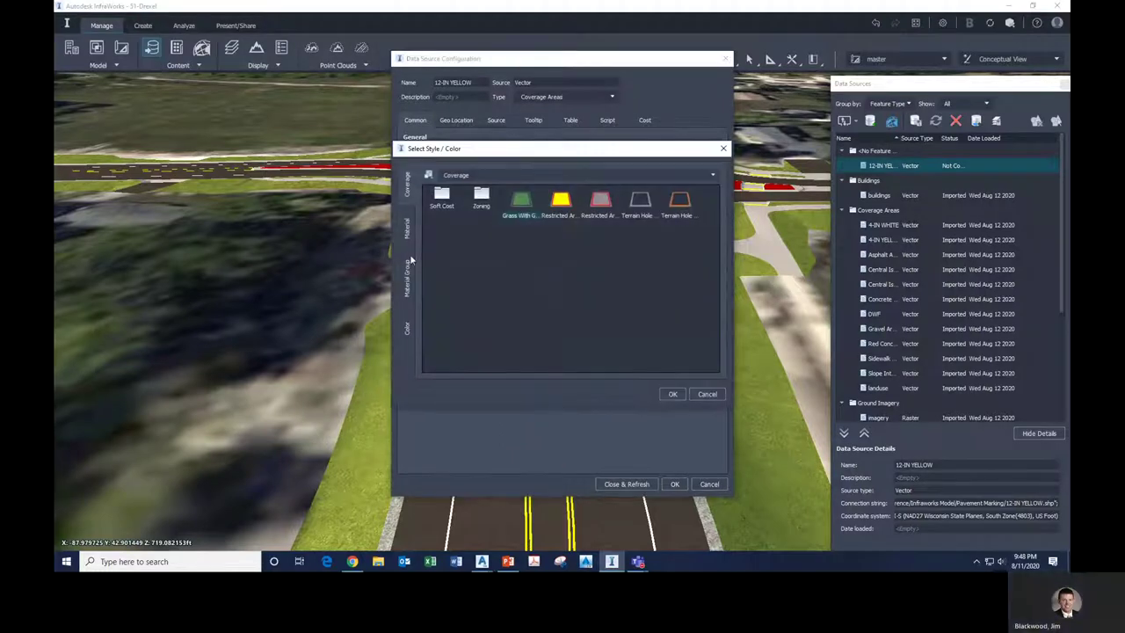
left_click(407, 327)
left_click(528, 220)
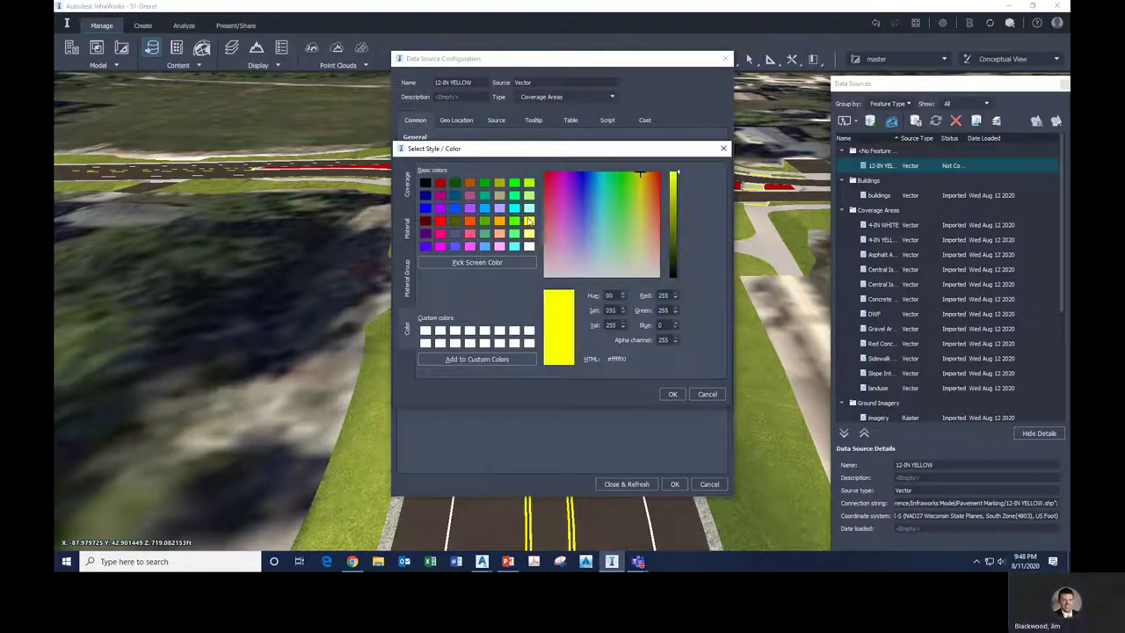
left_click(665, 393)
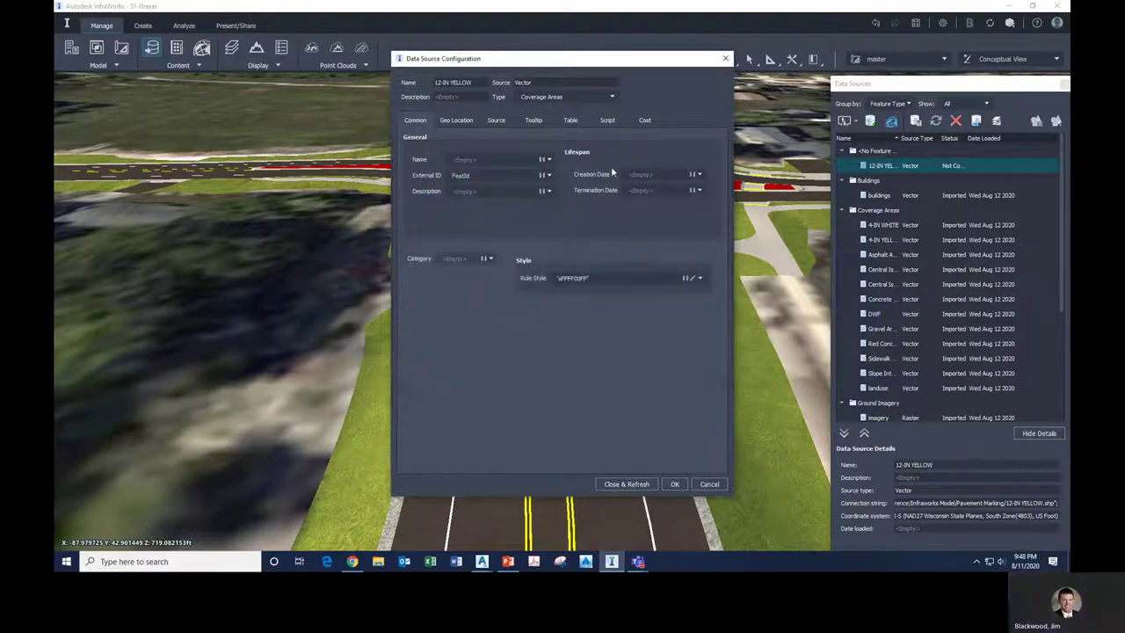
Set the 12-IN YELLOW coverage buffer to 0.5 ft and refresh the source in the model.
left_click(571, 120)
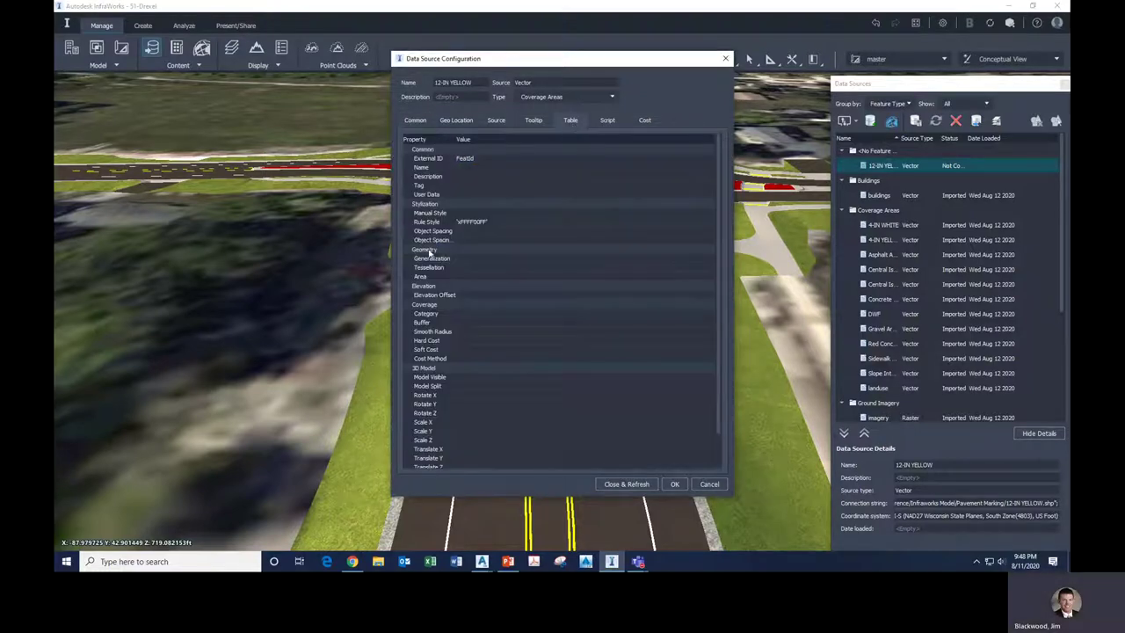
left_click(470, 323)
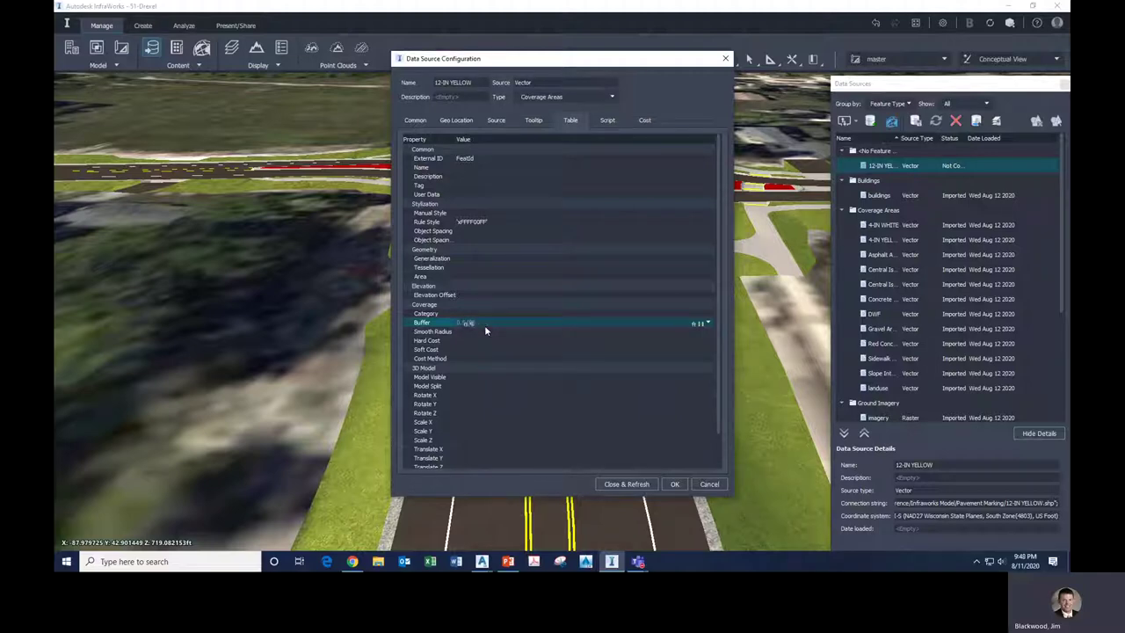
left_click(626, 485)
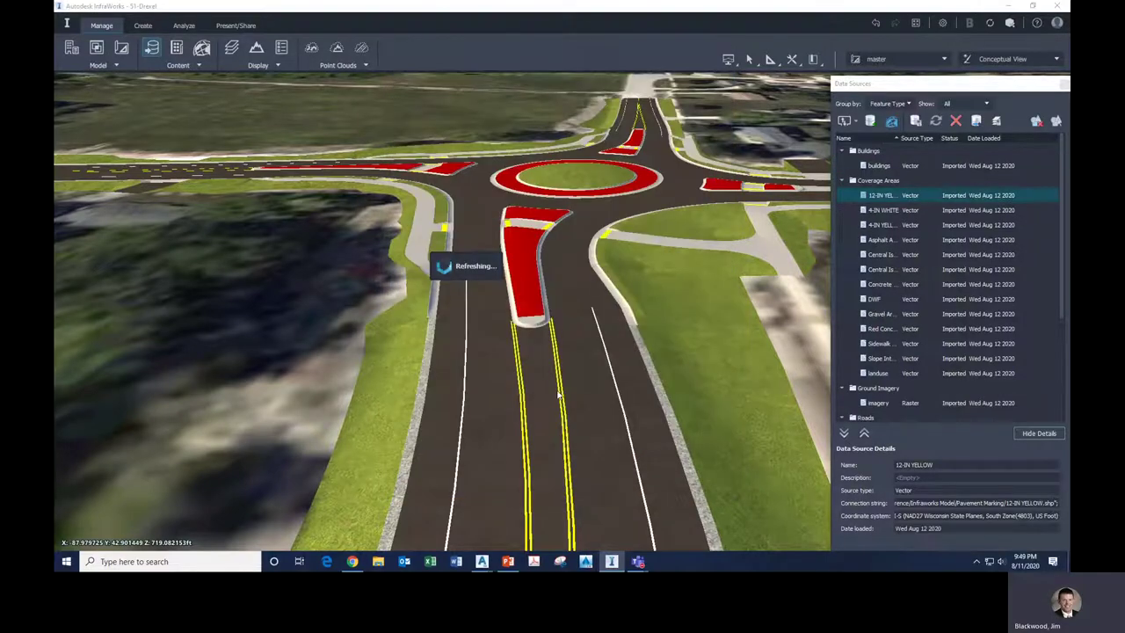
Add the White Coverage Areas shapefile from the Pavement Marking folder as an SHP data source.
scroll(556, 395, "up", 4)
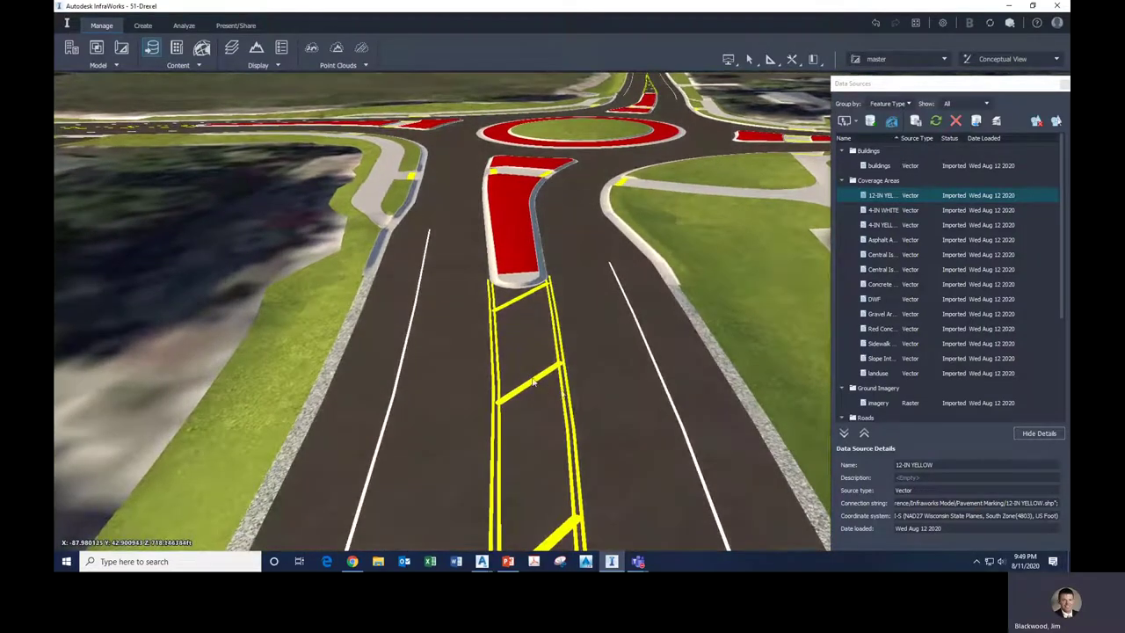
scroll(514, 373, "down", 2)
scroll(511, 376, "down", 2)
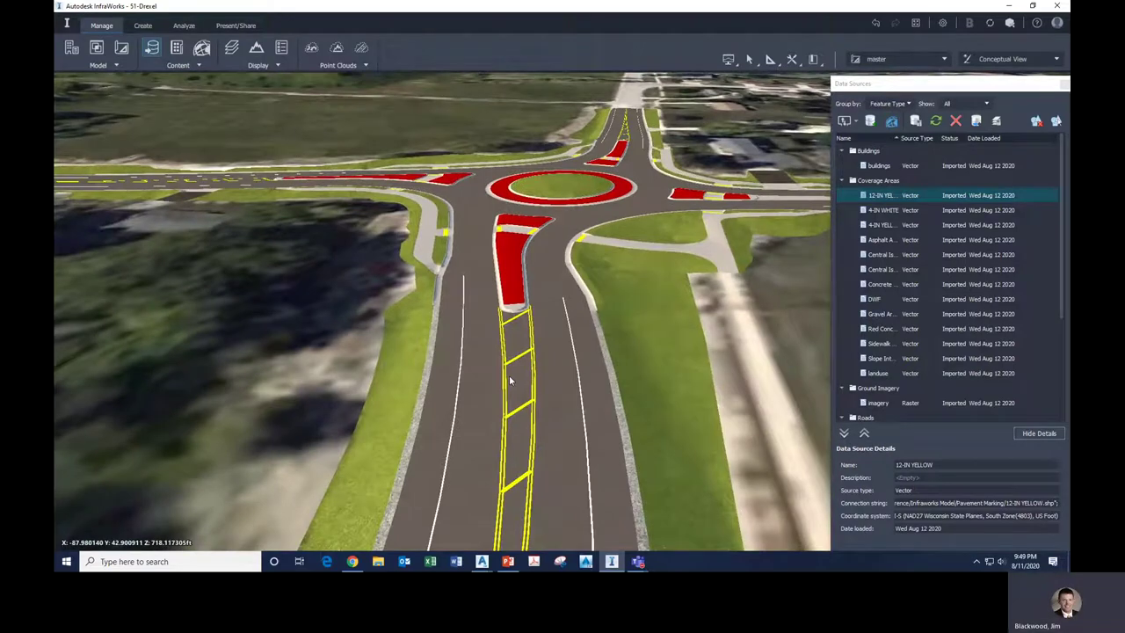
scroll(507, 309, "down", 1)
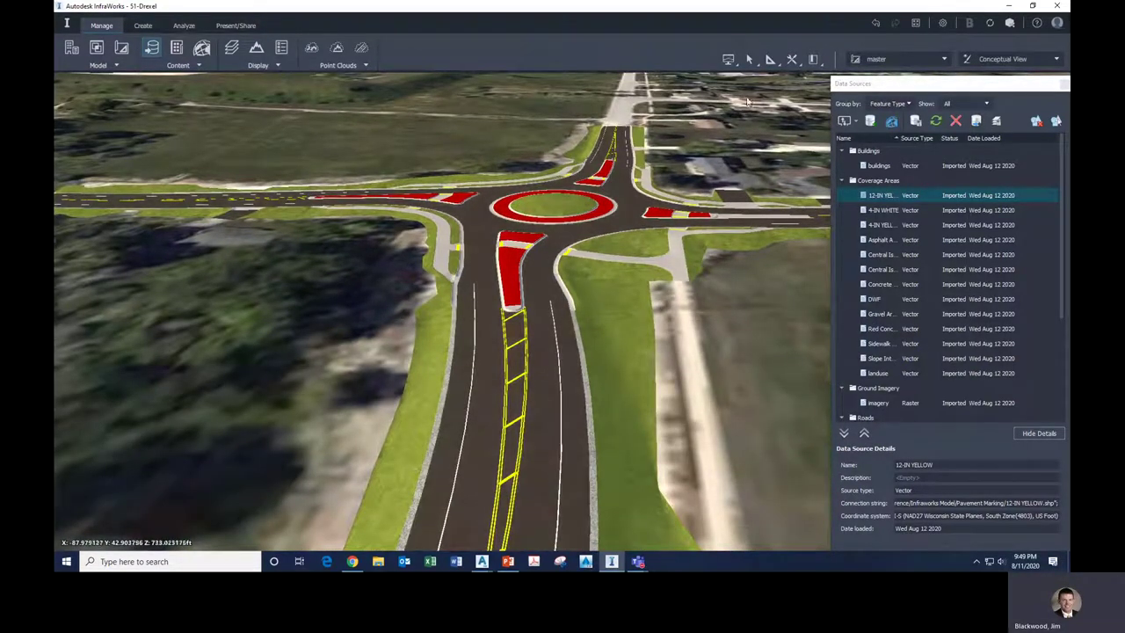
left_click(858, 126)
left_click(870, 289)
left_click(701, 213)
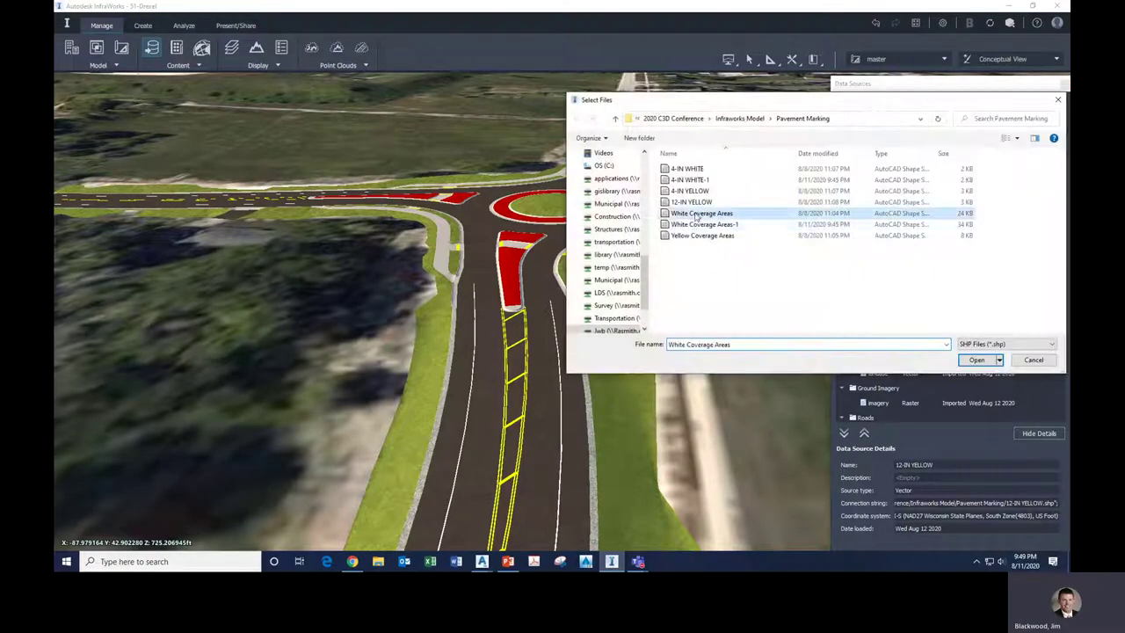
left_click(964, 359)
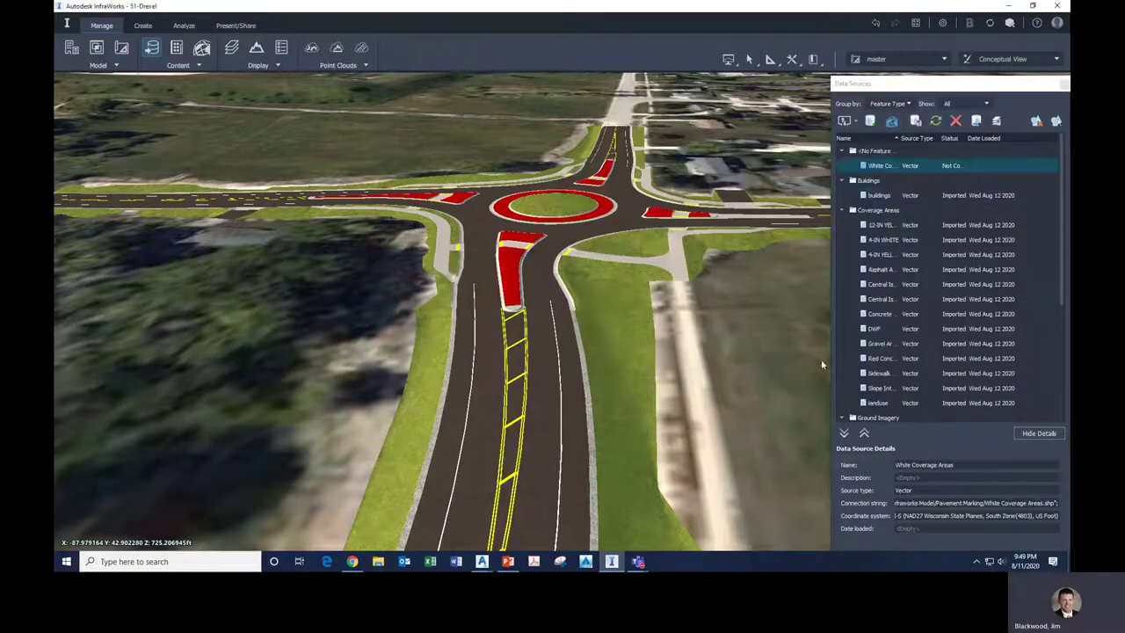
Configure the White Coverage Areas source as Coverage Areas with a white rule style colour and refresh it in the model.
double_click(896, 167)
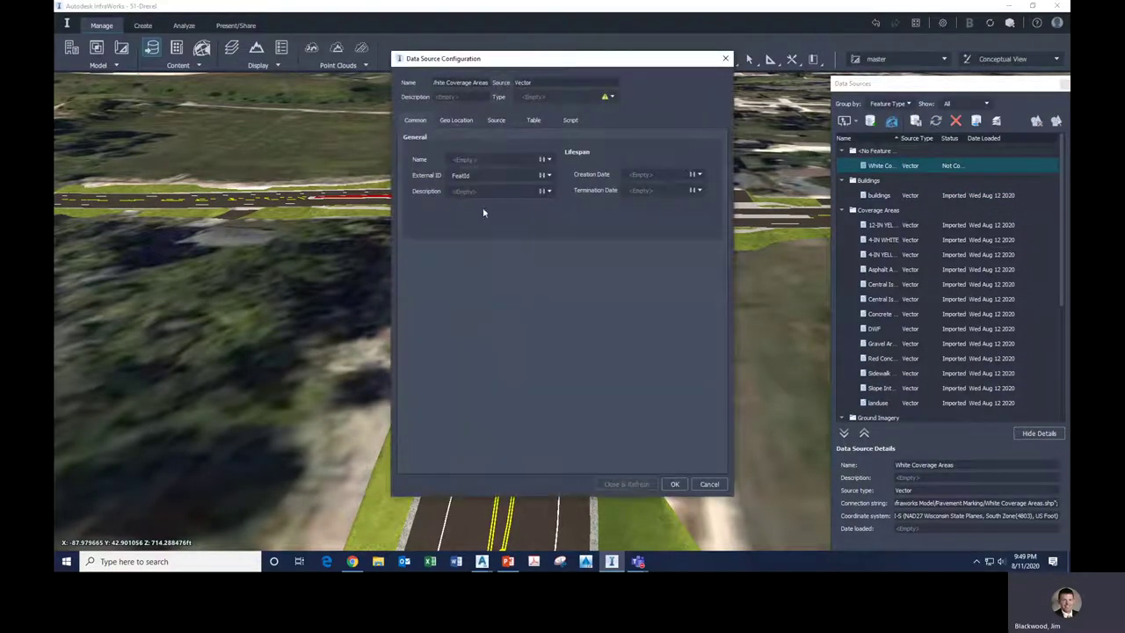
left_click(614, 97)
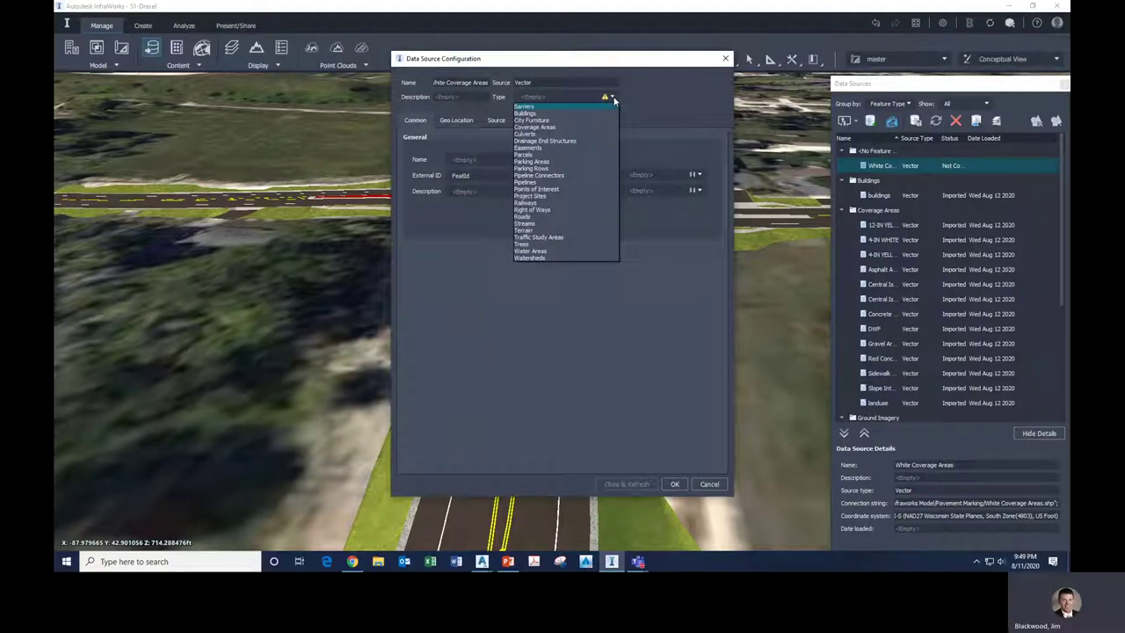
left_click(572, 127)
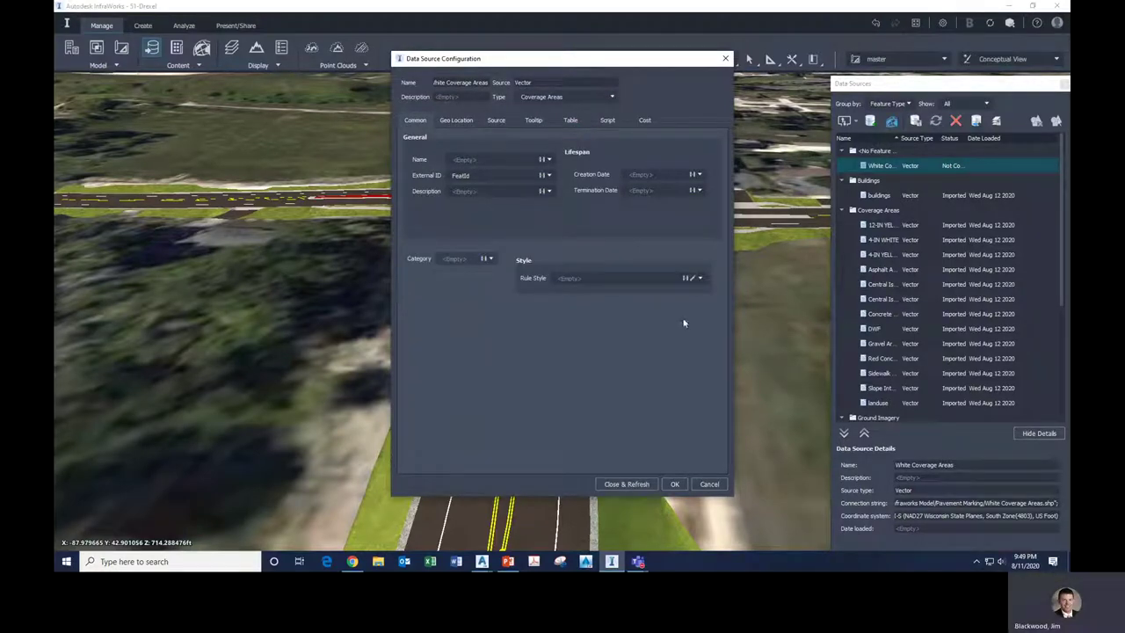
left_click(691, 278)
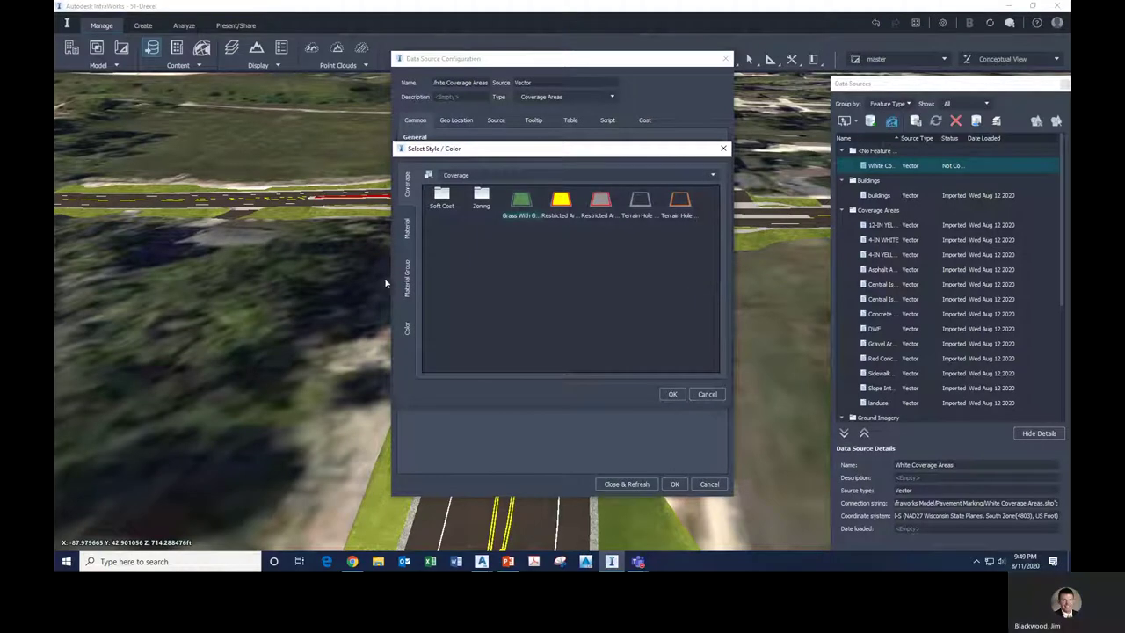
left_click(406, 327)
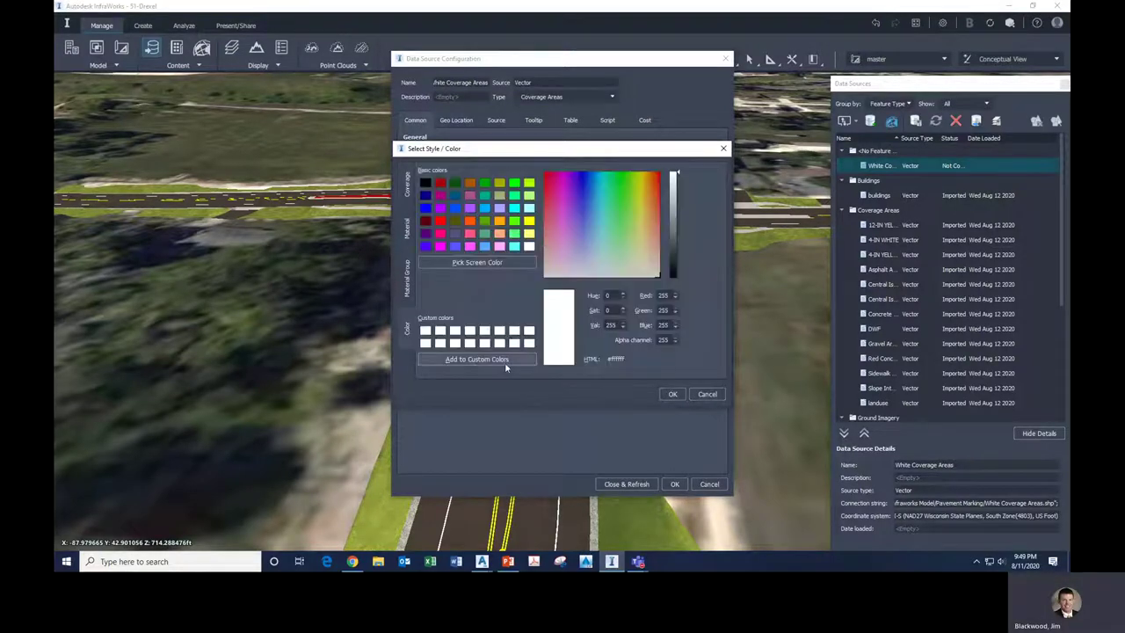
left_click(673, 394)
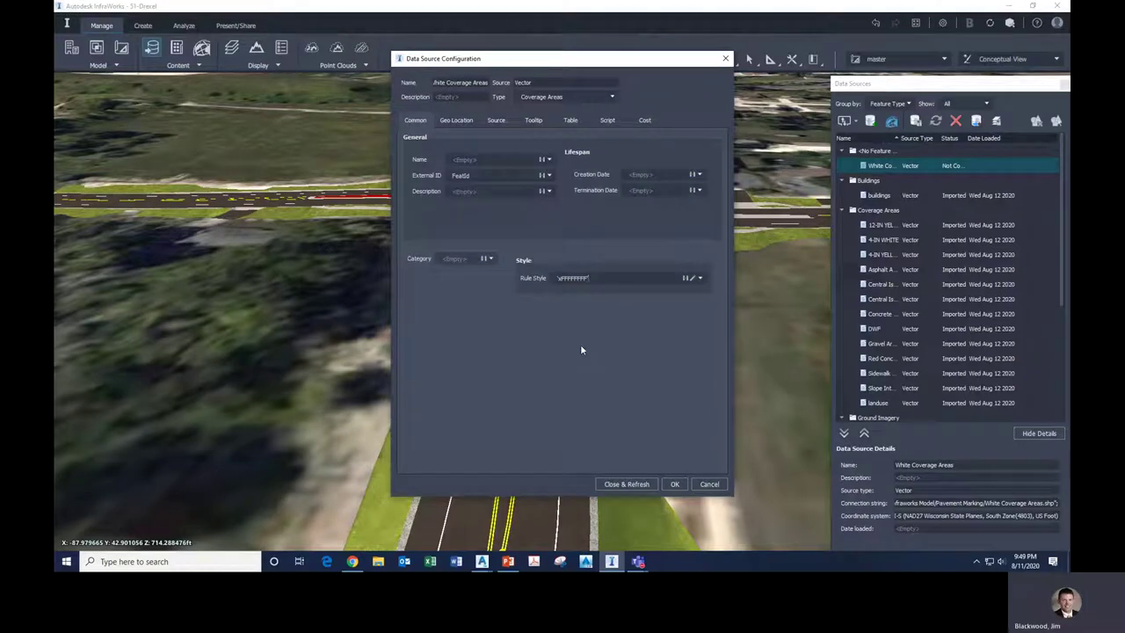
left_click(629, 484)
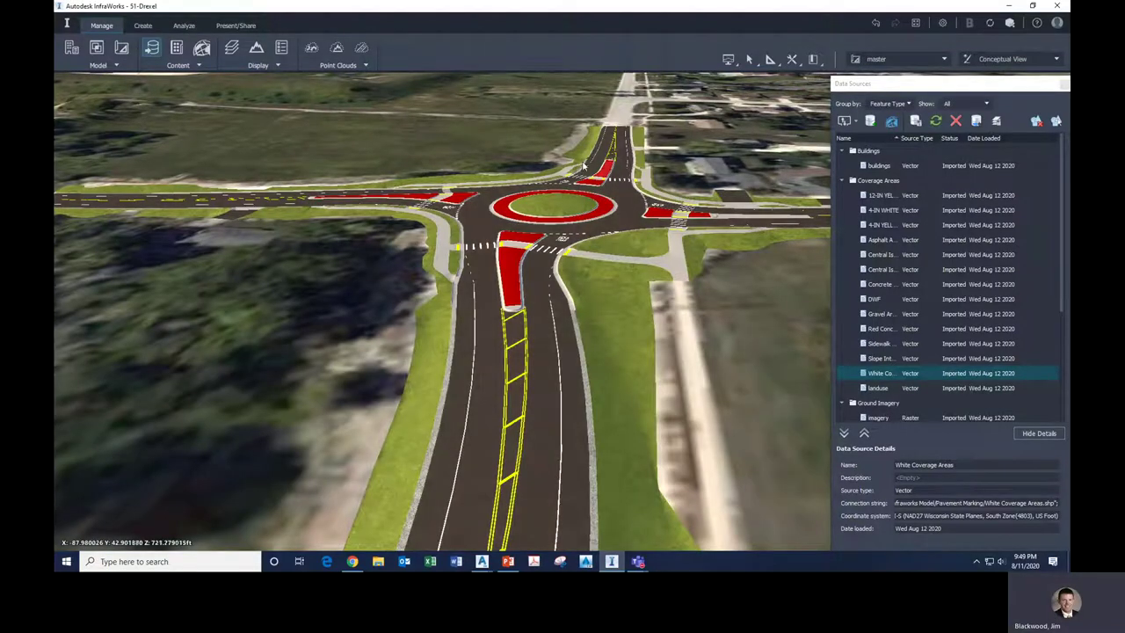
Add the Yellow Coverage Areas shapefile from the Pavement Marking folder as an SHP data source.
scroll(521, 227, "up", 3)
scroll(527, 225, "up", 2)
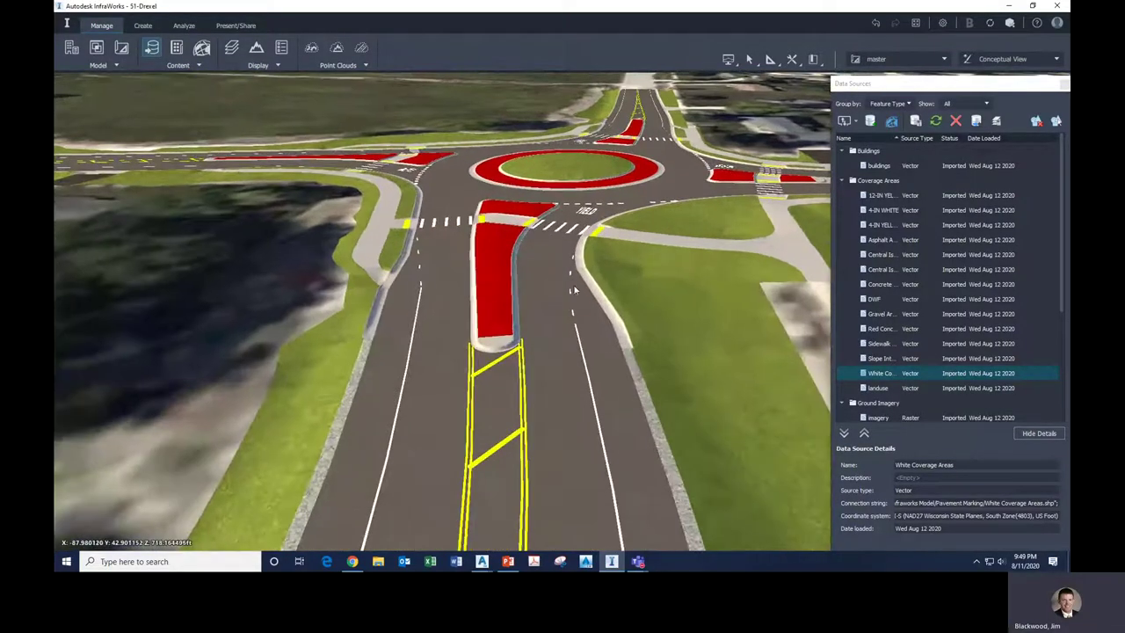
scroll(575, 319, "up", 2)
scroll(571, 315, "up", 3)
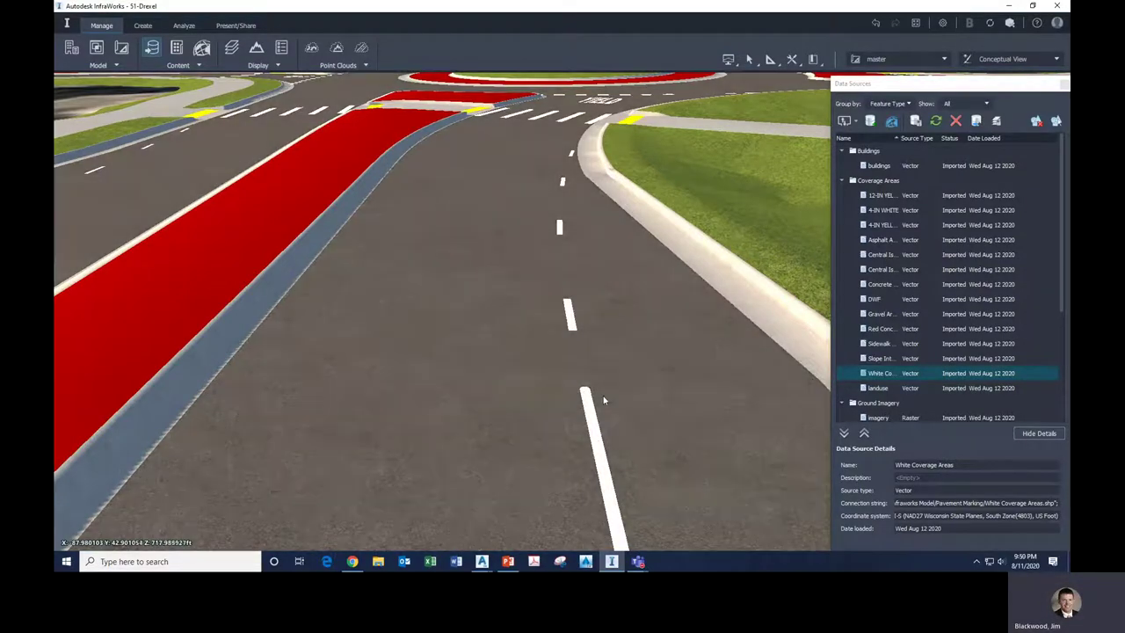
scroll(579, 442, "down", 5)
scroll(562, 435, "down", 3)
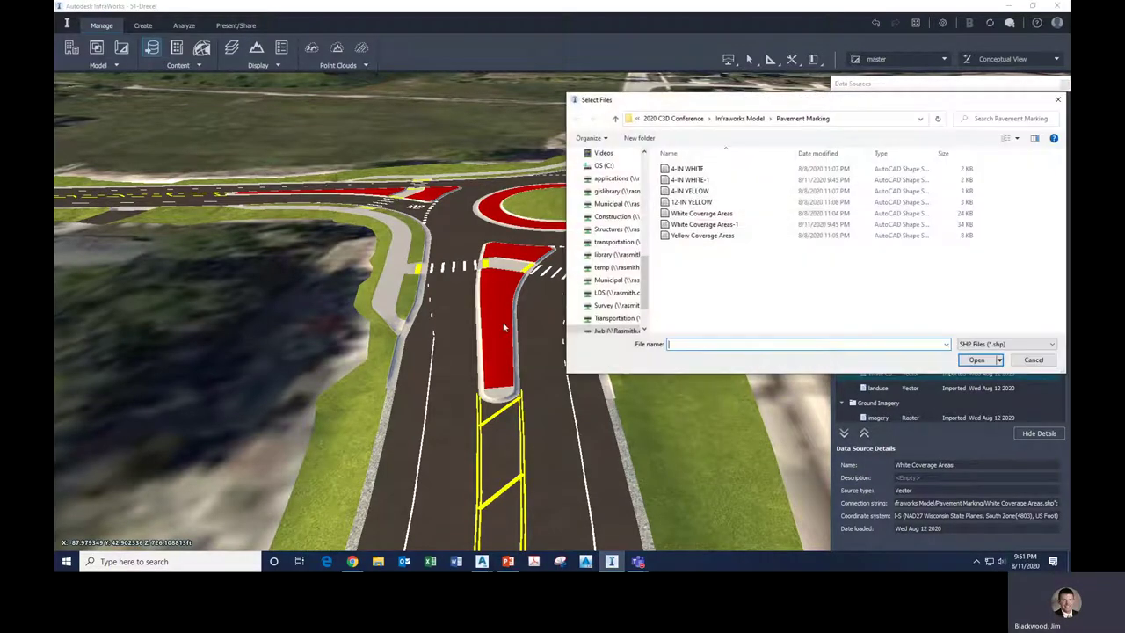
left_click(699, 236)
left_click(977, 361)
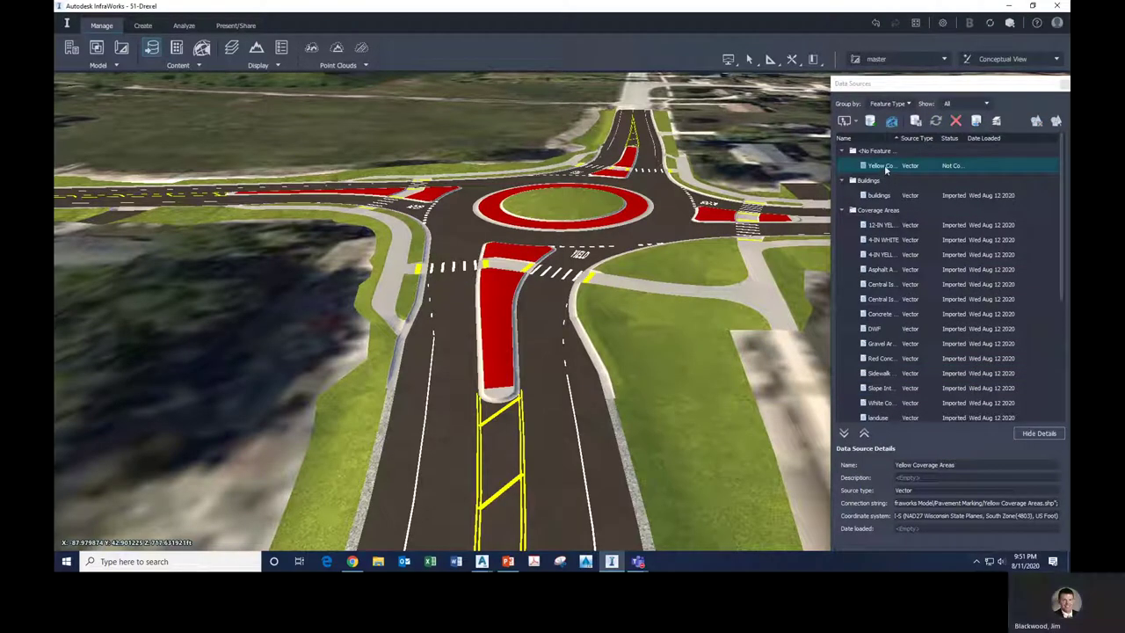
Configure the Yellow Coverage Areas source as Coverage Areas with a basic yellow rule style colour and refresh it in the model.
double_click(884, 165)
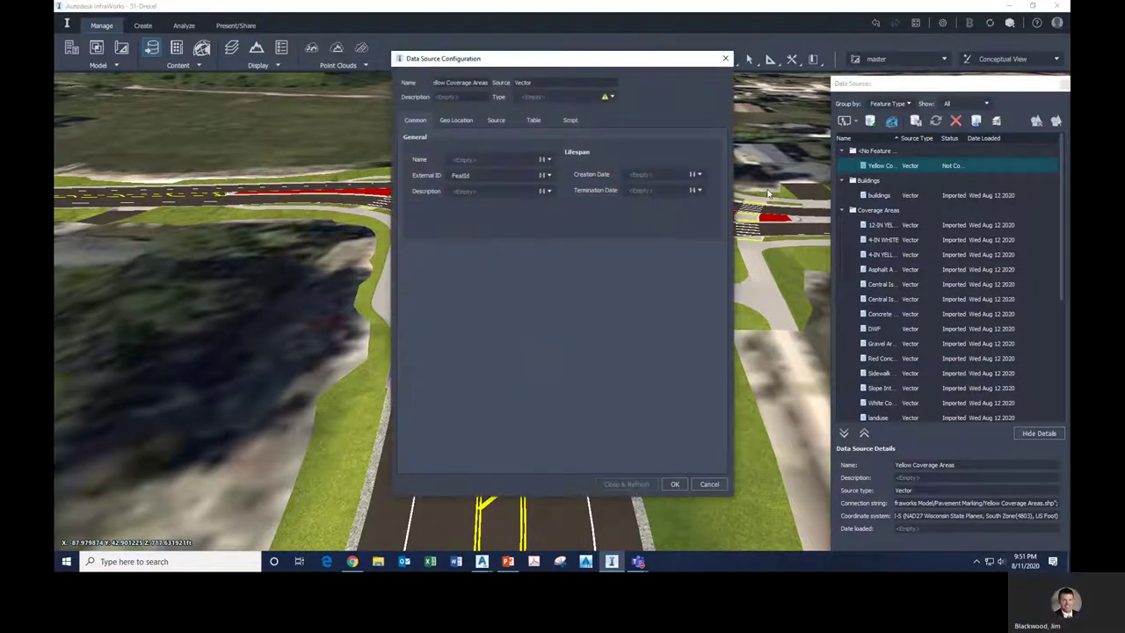
left_click(614, 96)
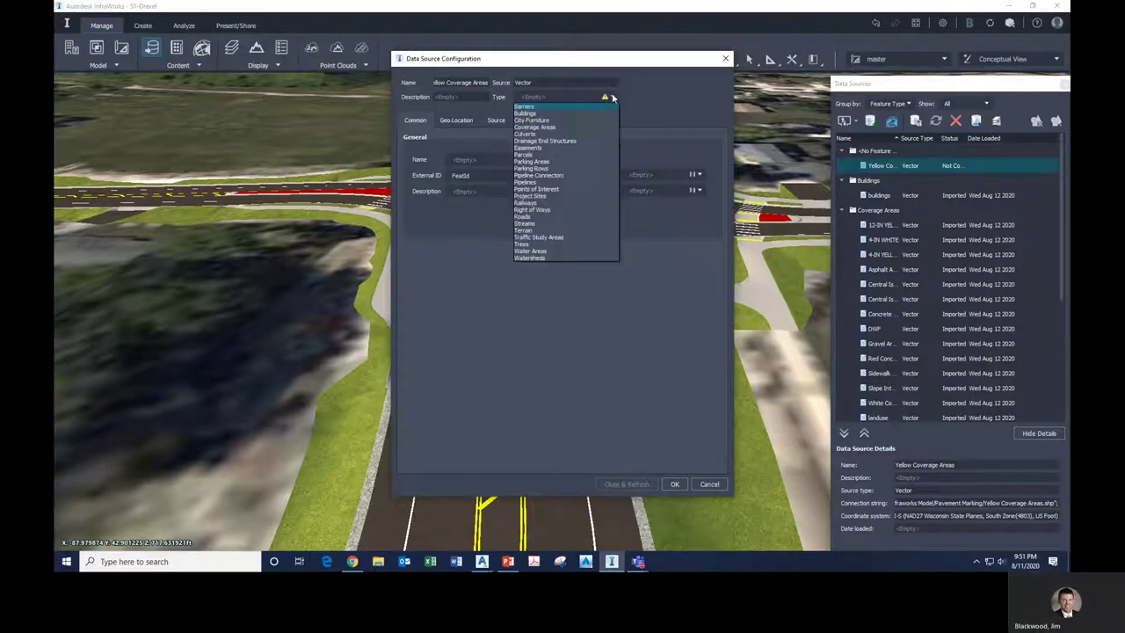
left_click(561, 118)
left_click(692, 277)
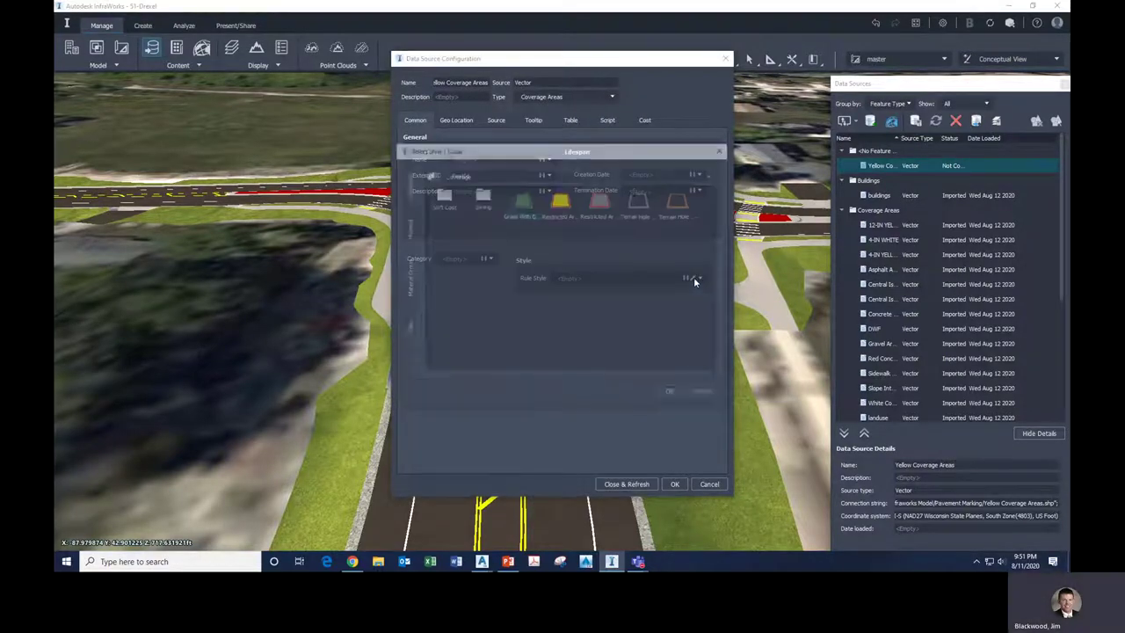
left_click(407, 328)
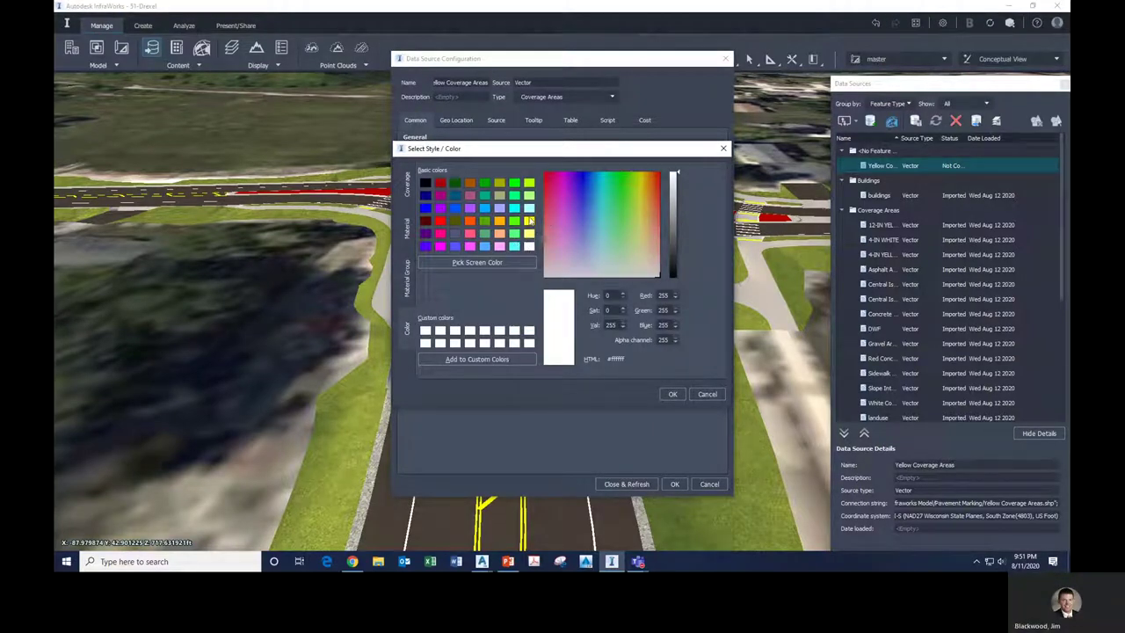
left_click(529, 221)
left_click(670, 394)
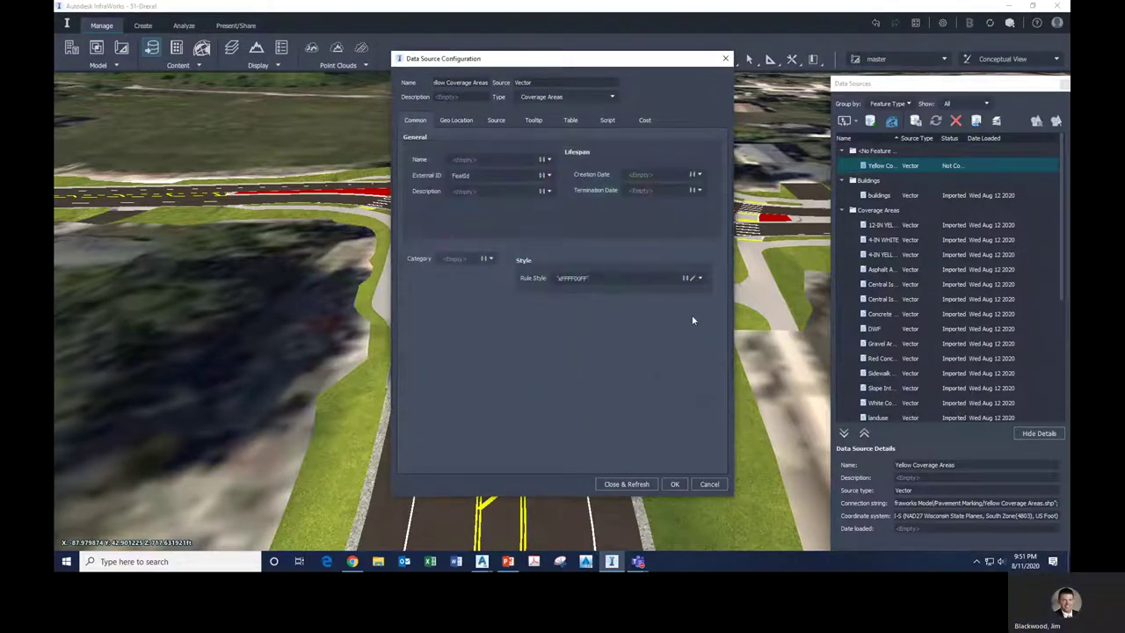
left_click(627, 484)
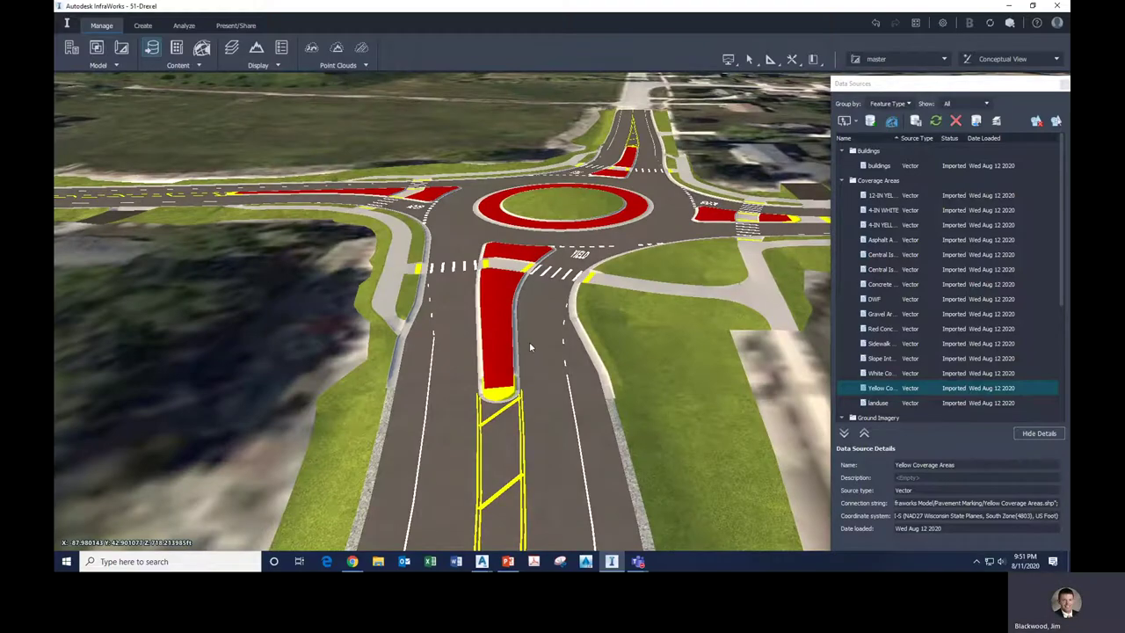
Examine the yellow and white pavement markings on the roundabout and its approaches, both close up and in overview.
scroll(513, 393, "up", 3)
scroll(513, 392, "up", 3)
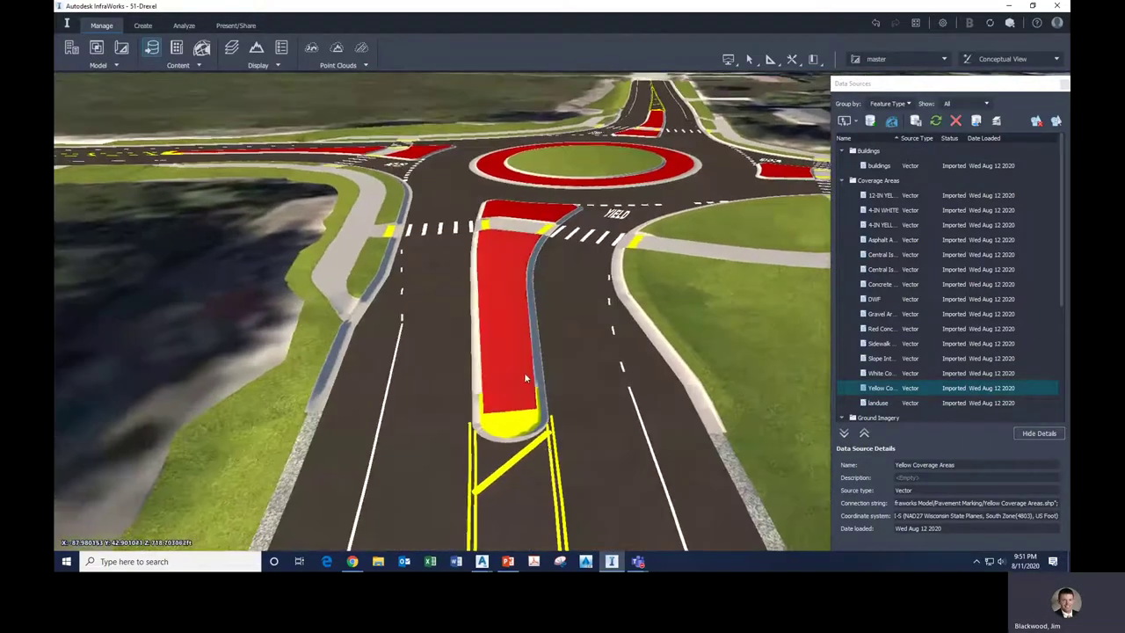
scroll(524, 378, "down", 5)
middle_click_drag(519, 347, 770, 252)
left_click_drag(770, 252, 666, 240)
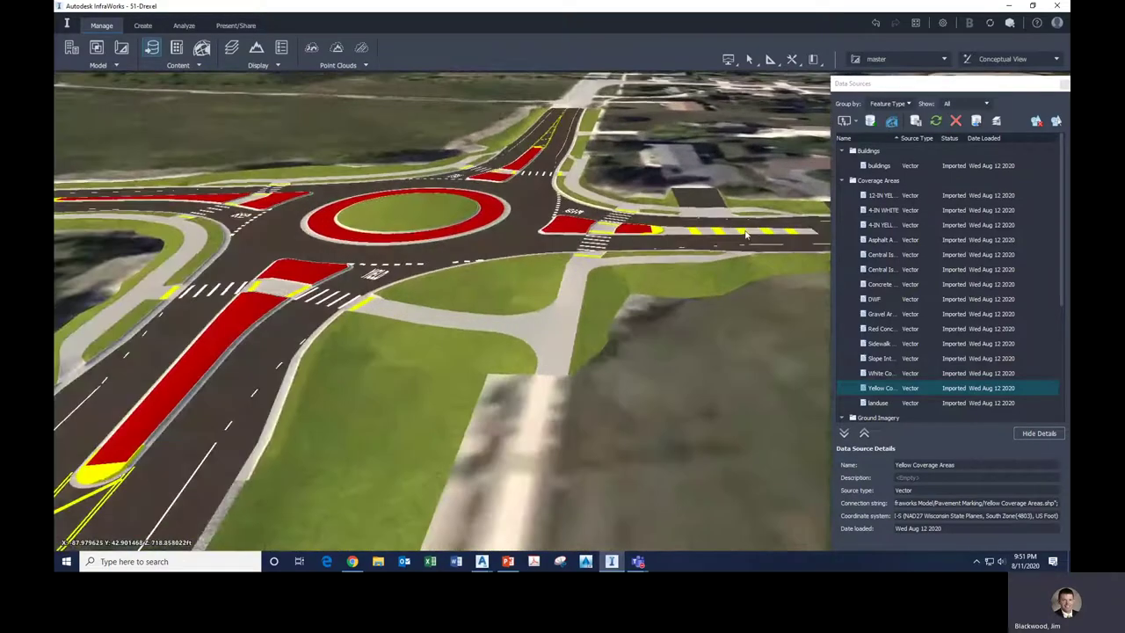
middle_click_drag(667, 241, 806, 349)
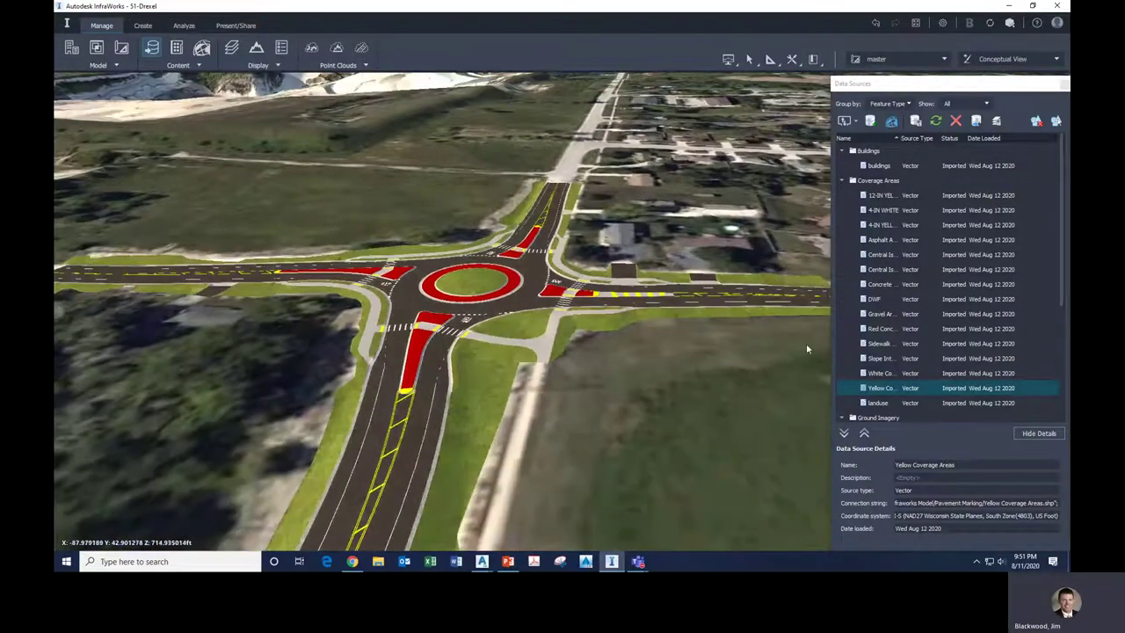
scroll(538, 322, "down", 3)
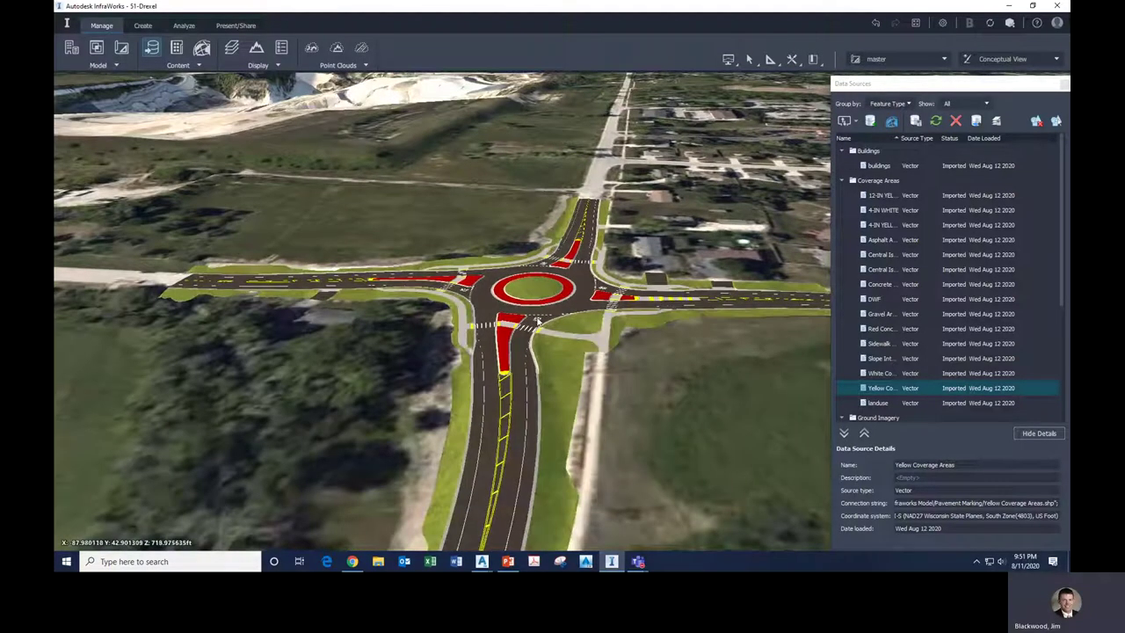
scroll(538, 322, "up", 5)
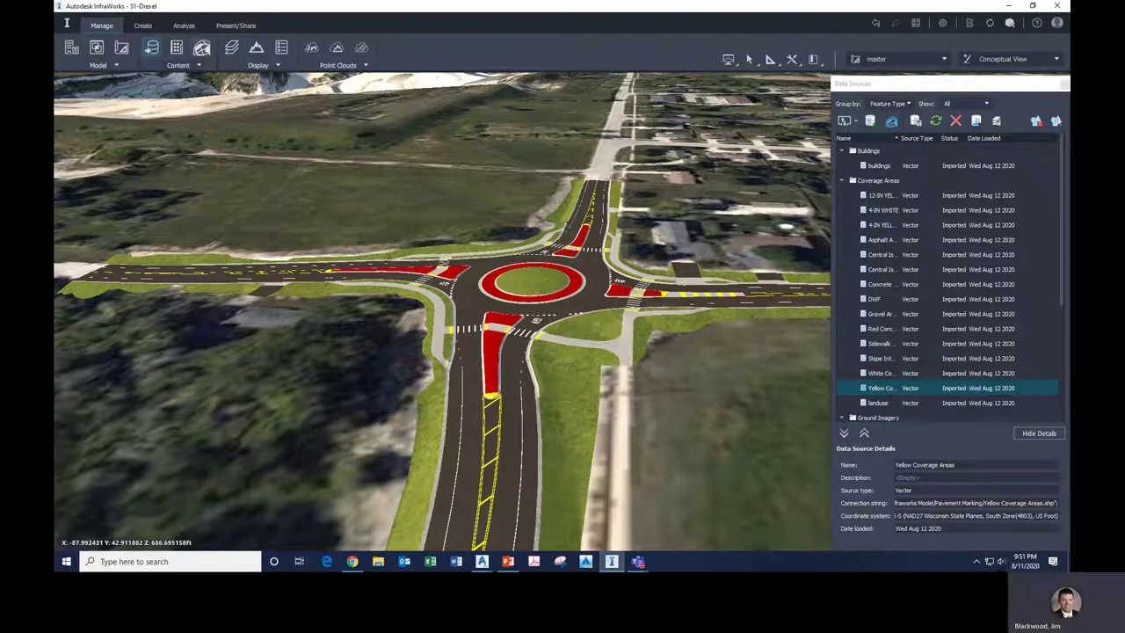
Close the data sources list and examine the City Furniture styles in the Style Palette's 3D Model catalog.
left_click(151, 47)
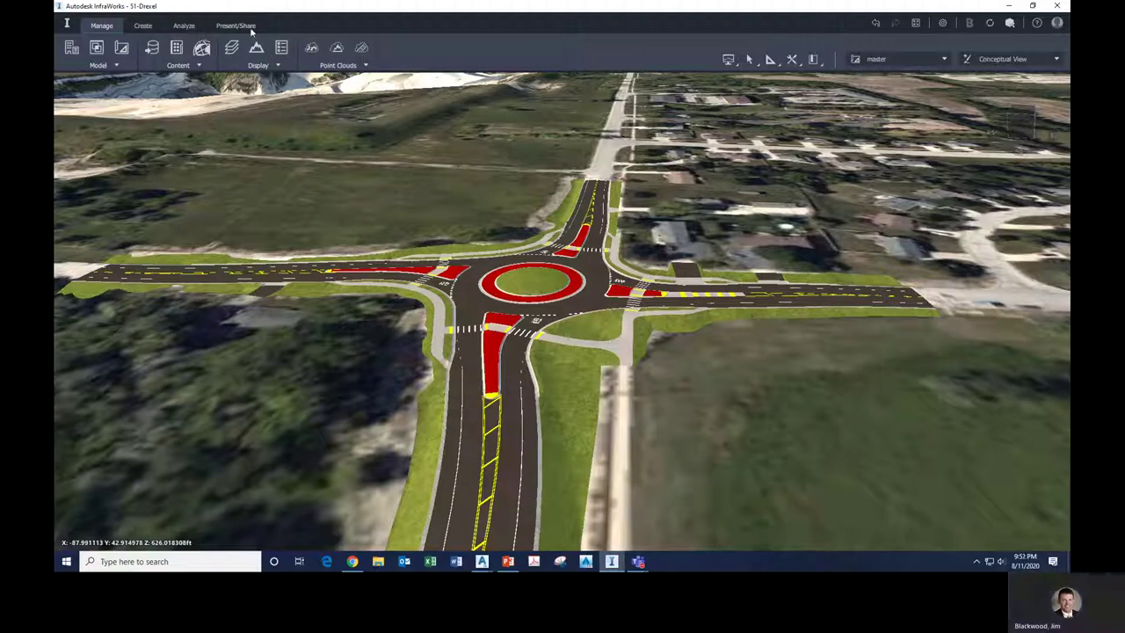
left_click(144, 25)
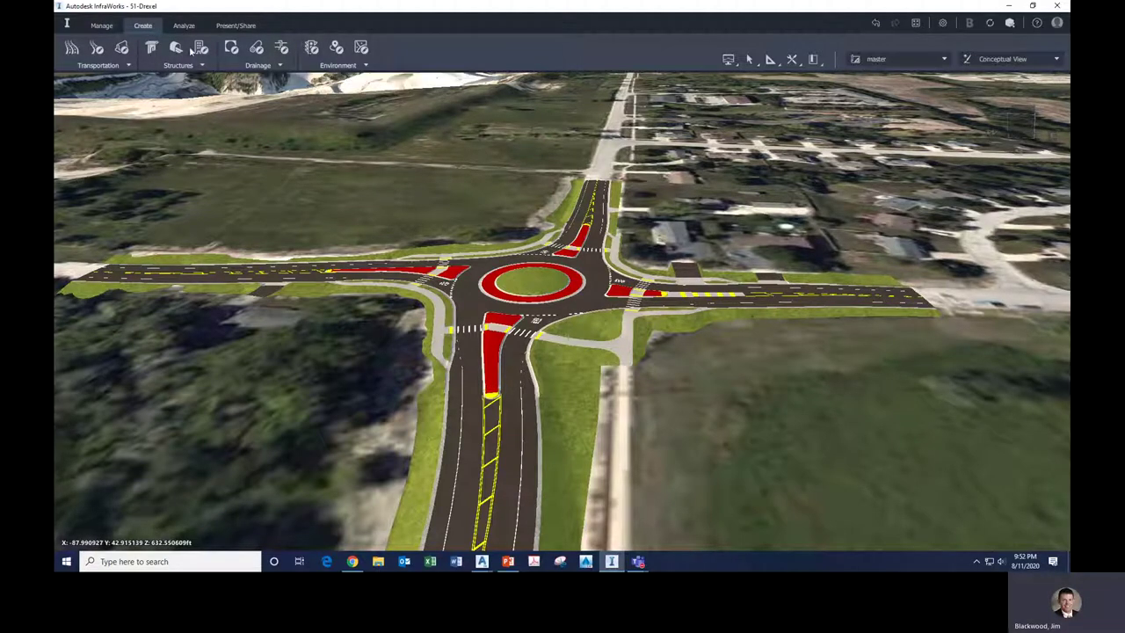
left_click(107, 26)
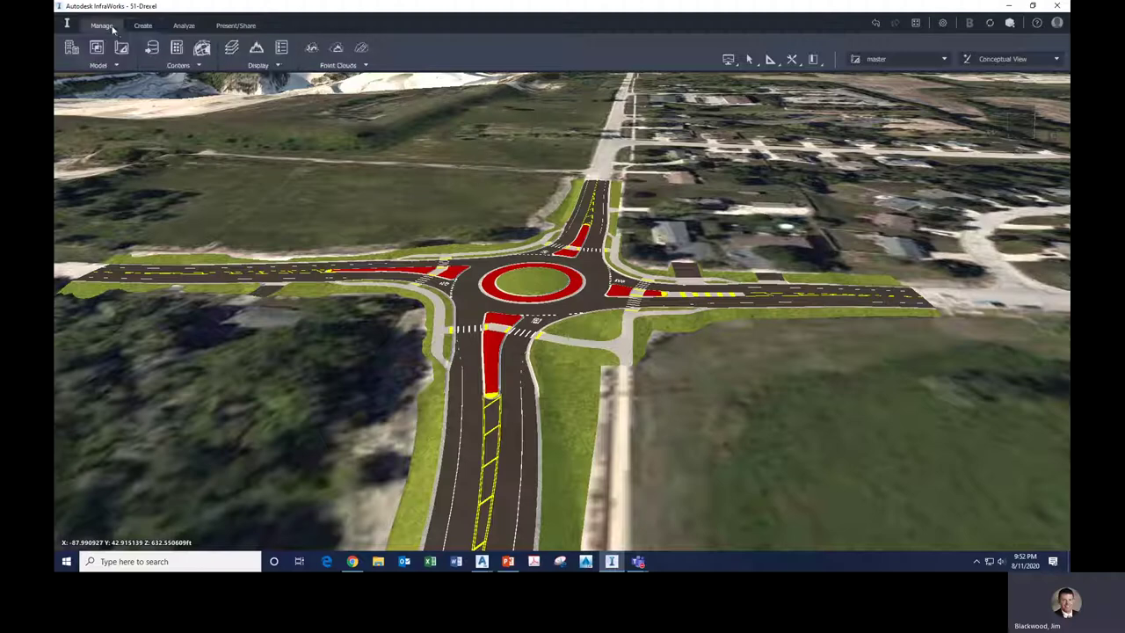
left_click(176, 48)
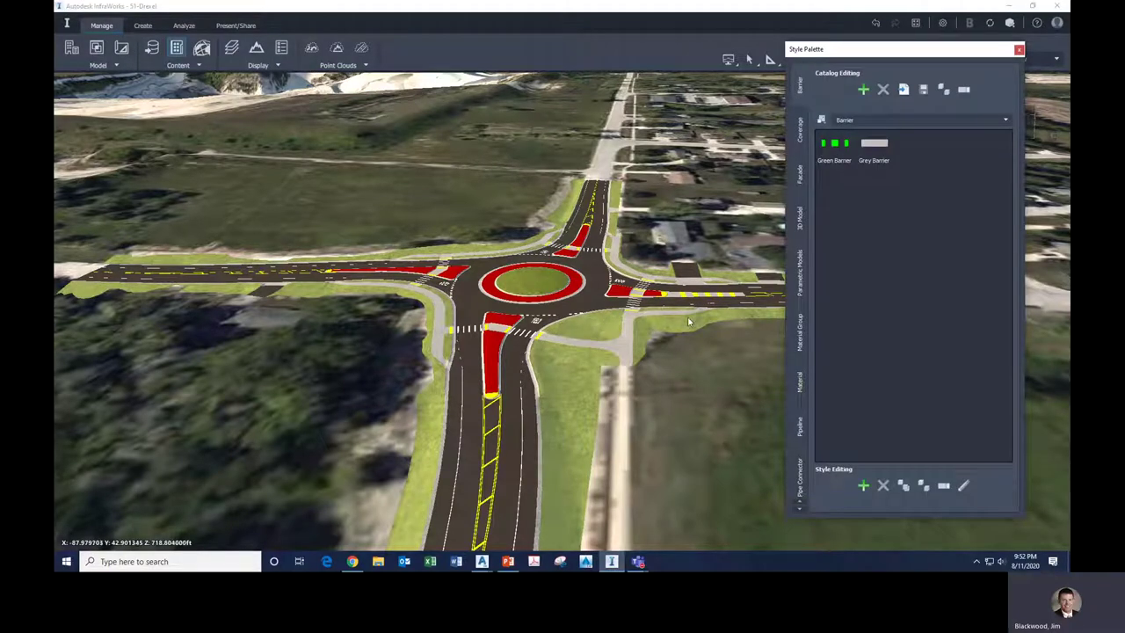
left_click(800, 215)
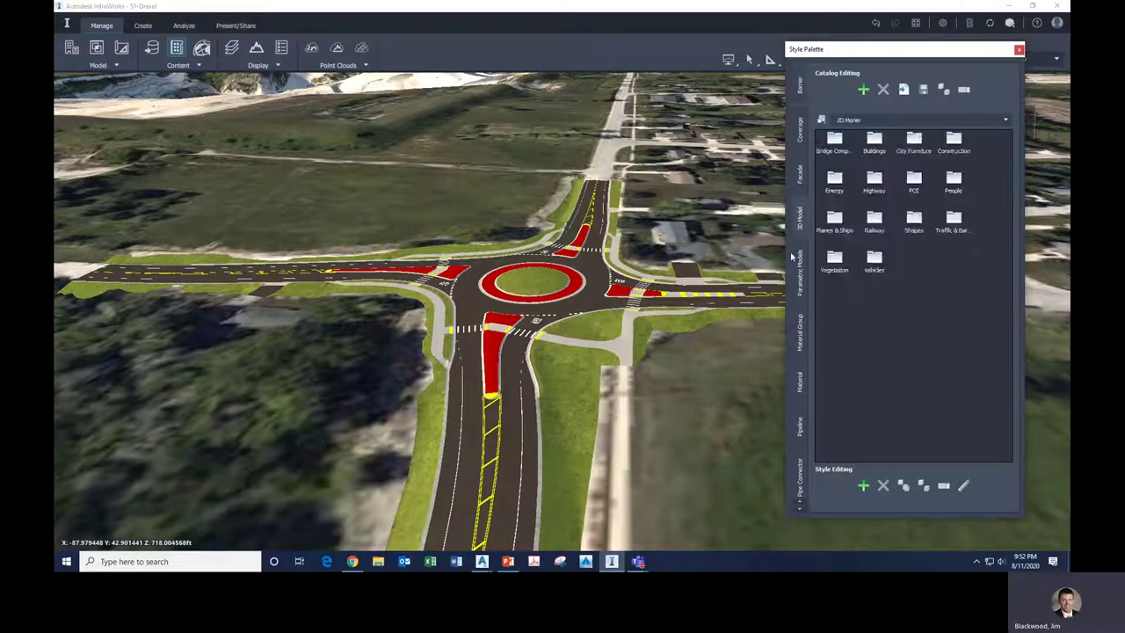
double_click(914, 140)
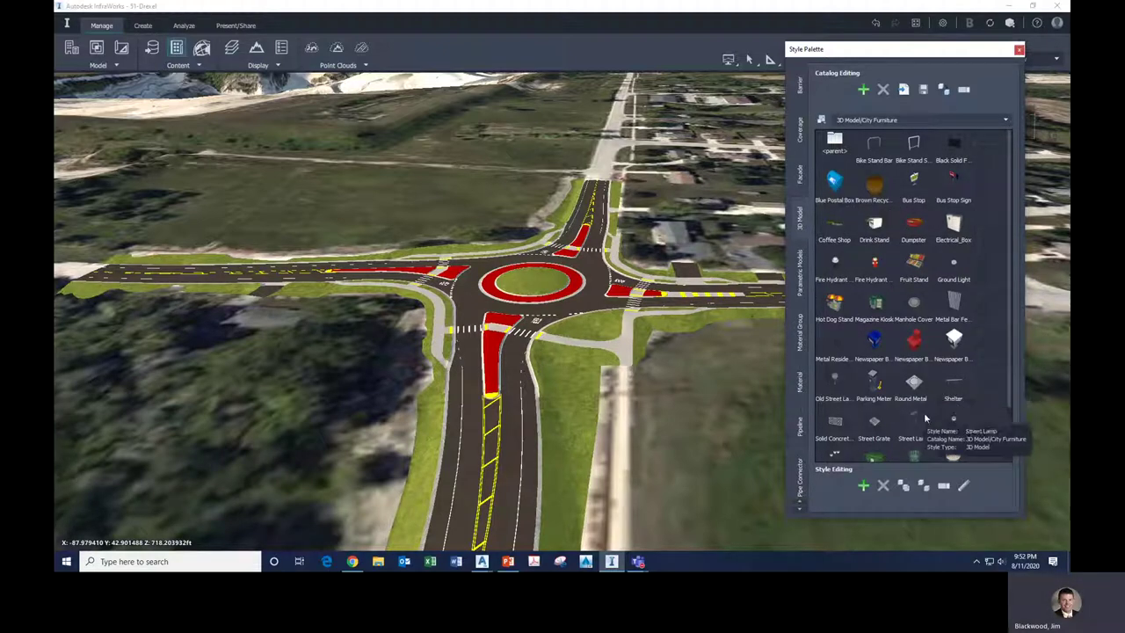
scroll(921, 365, "down", 2)
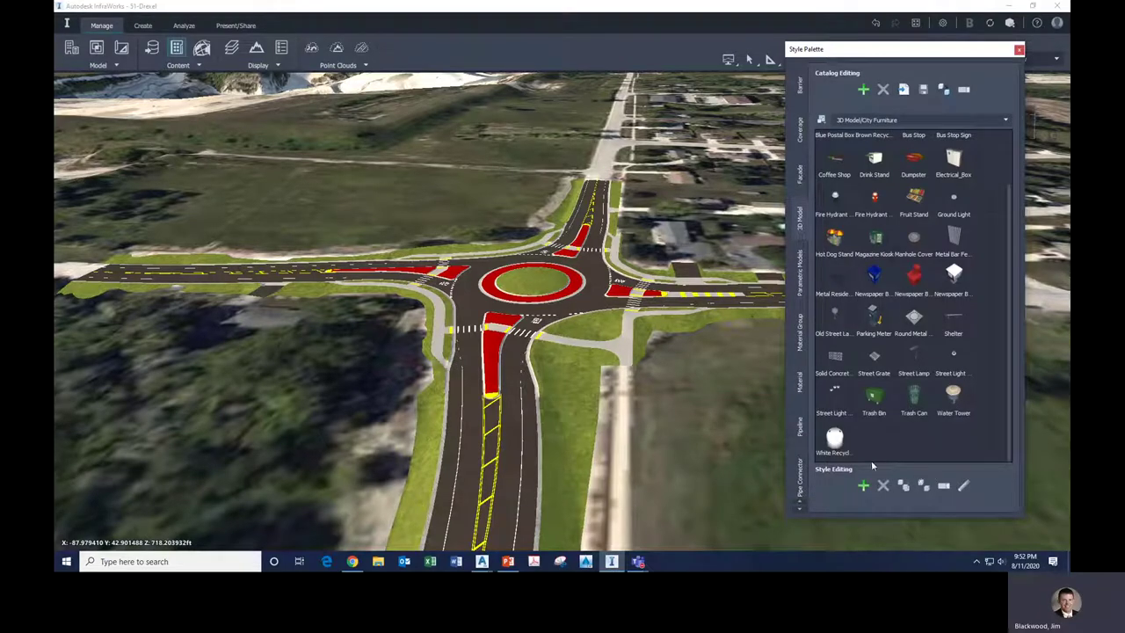
scroll(874, 452, "up", 2)
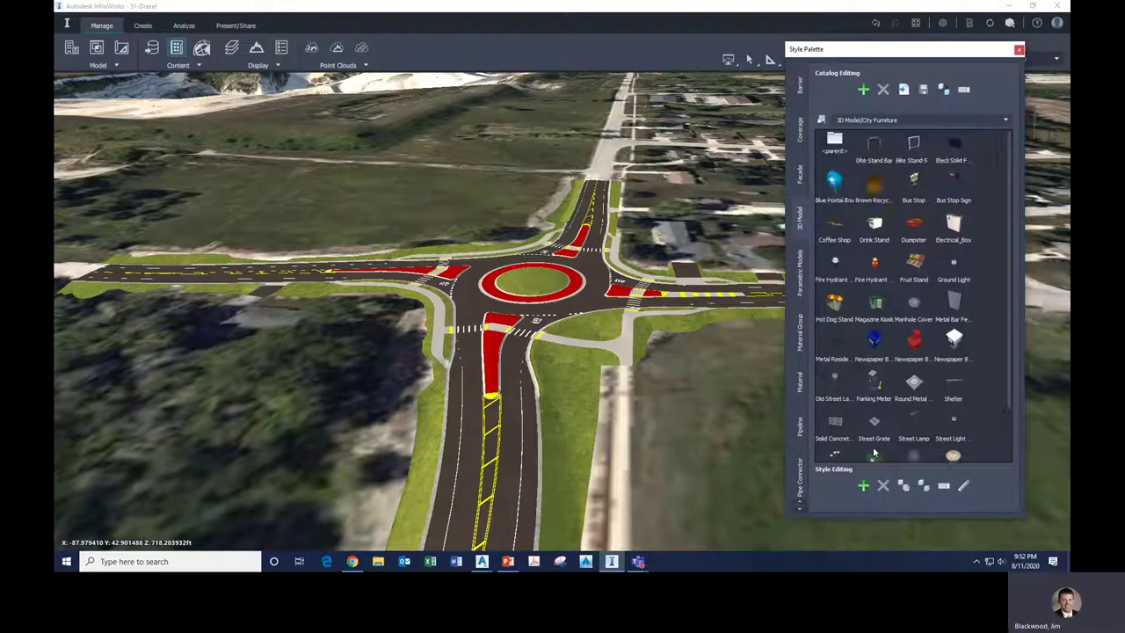
Check the Highway folder of the 3D Model catalog for guard rail and noise barrier styles.
double_click(833, 141)
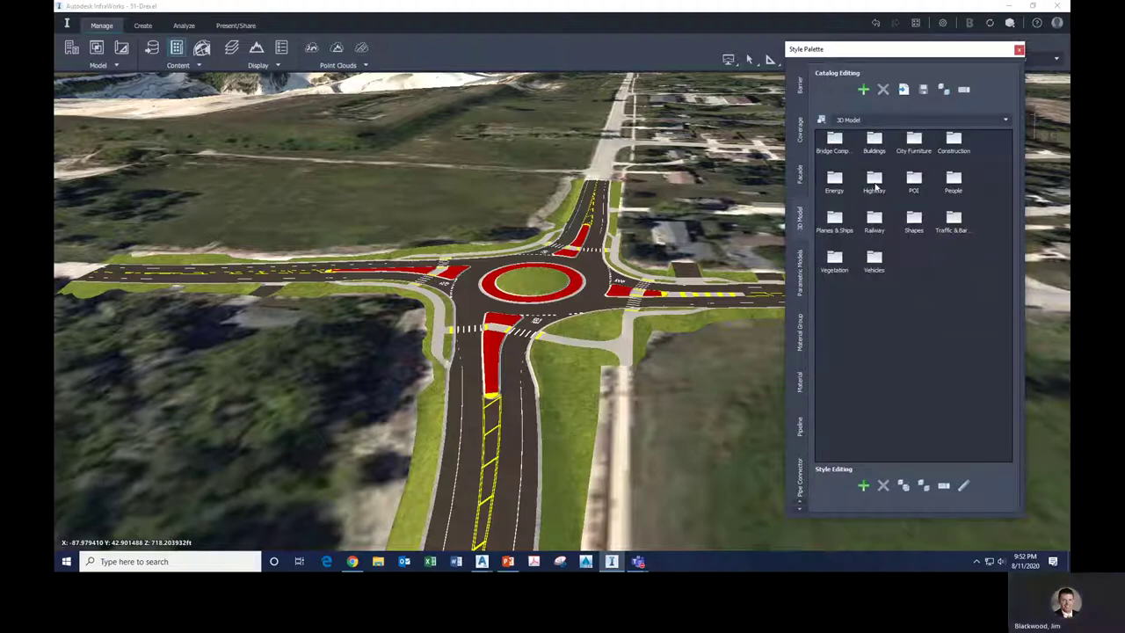
double_click(875, 183)
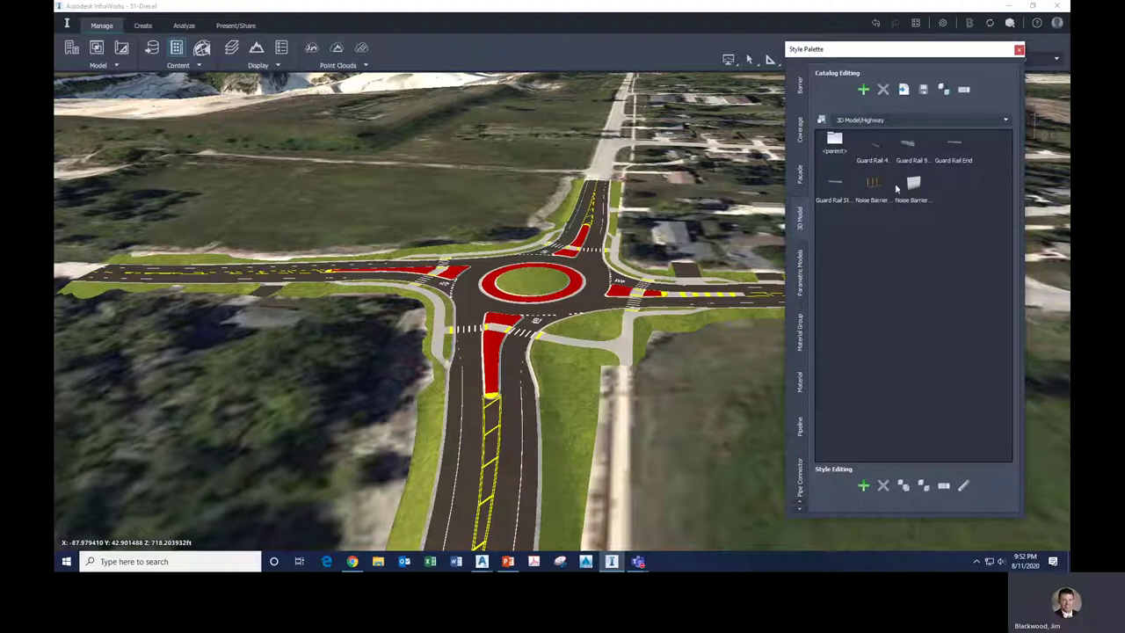
double_click(835, 142)
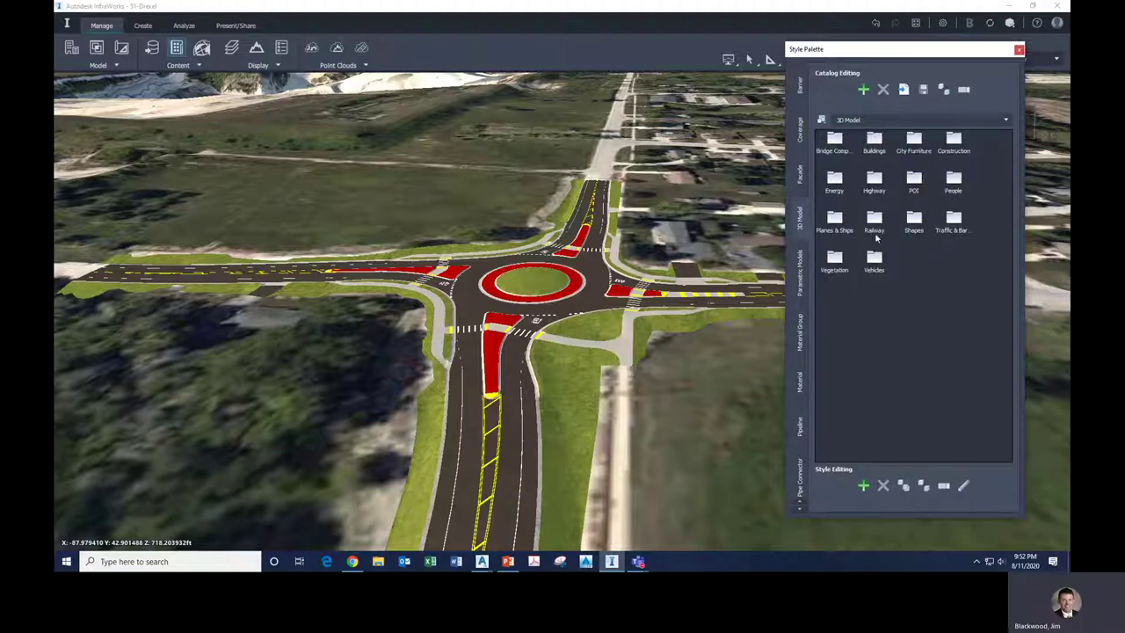
Examine the tree, hedge and shrub styles in the Vegetation folder of the 3D Model catalog.
double_click(836, 257)
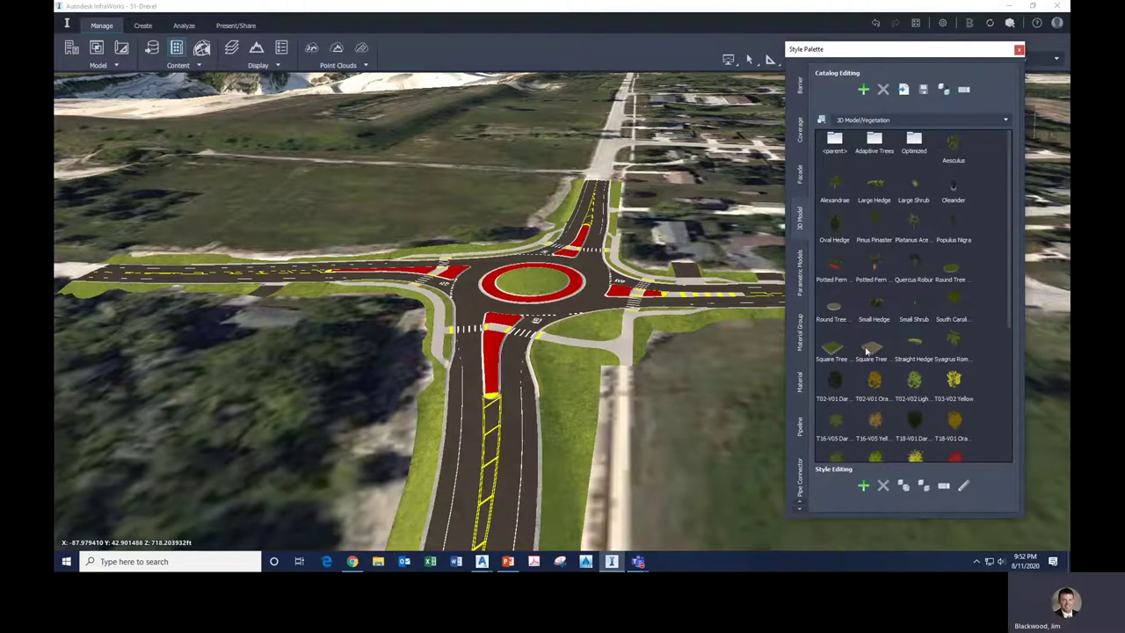
scroll(875, 388, "down", 5)
scroll(874, 388, "up", 5)
scroll(874, 385, "down", 5)
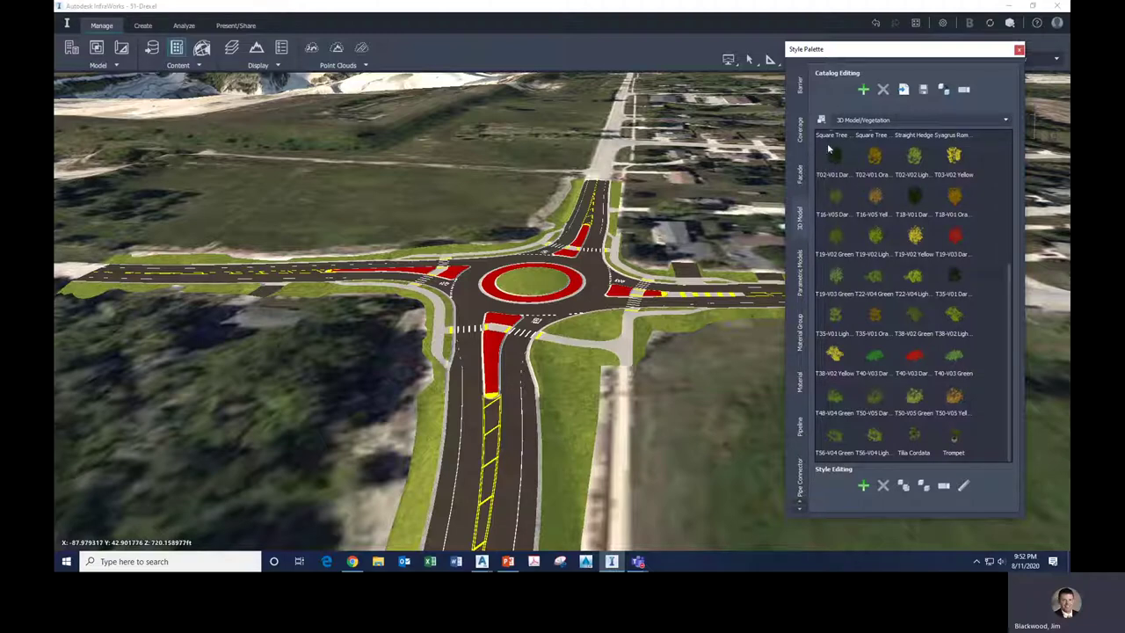
scroll(844, 219, "up", 5)
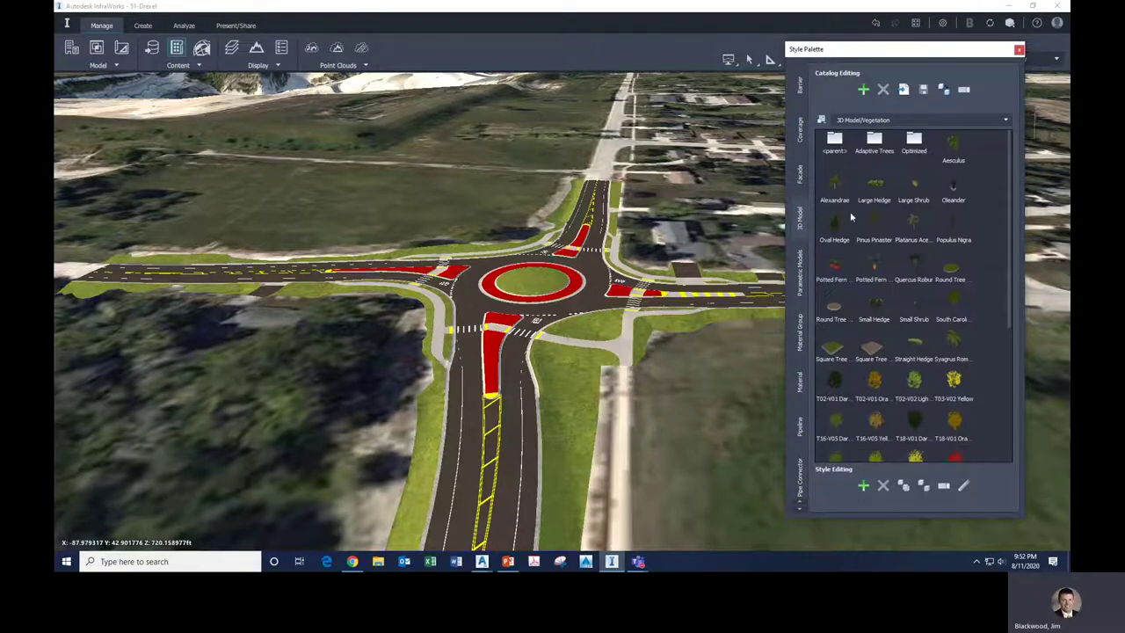
double_click(840, 146)
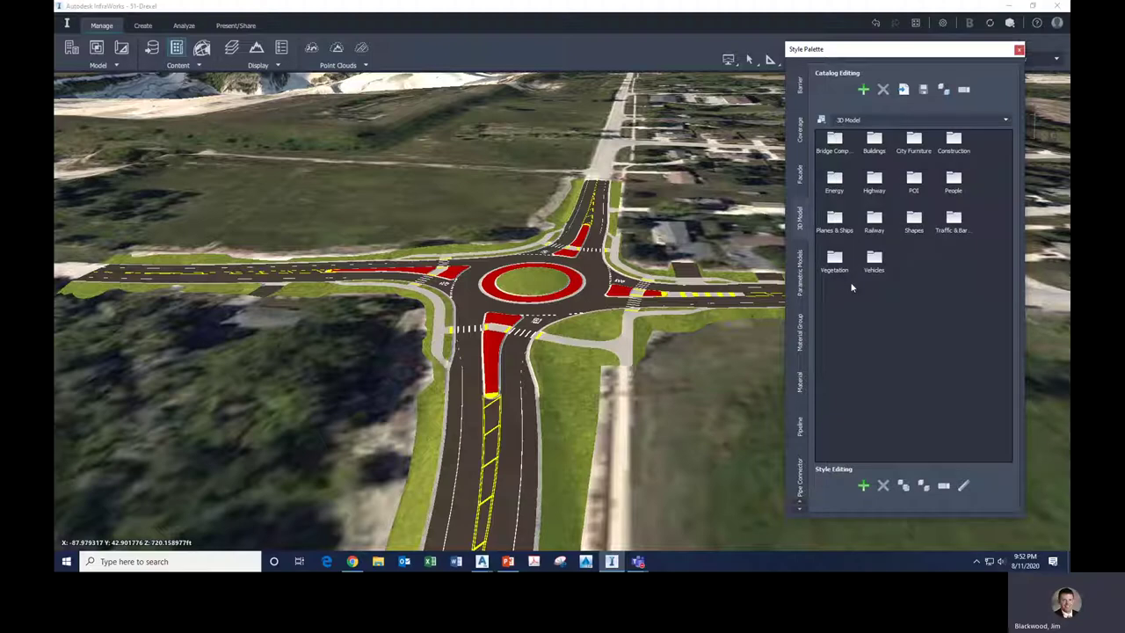
Look through the Vehicles styles and return to the Vegetation folder to find a tree style name.
double_click(874, 264)
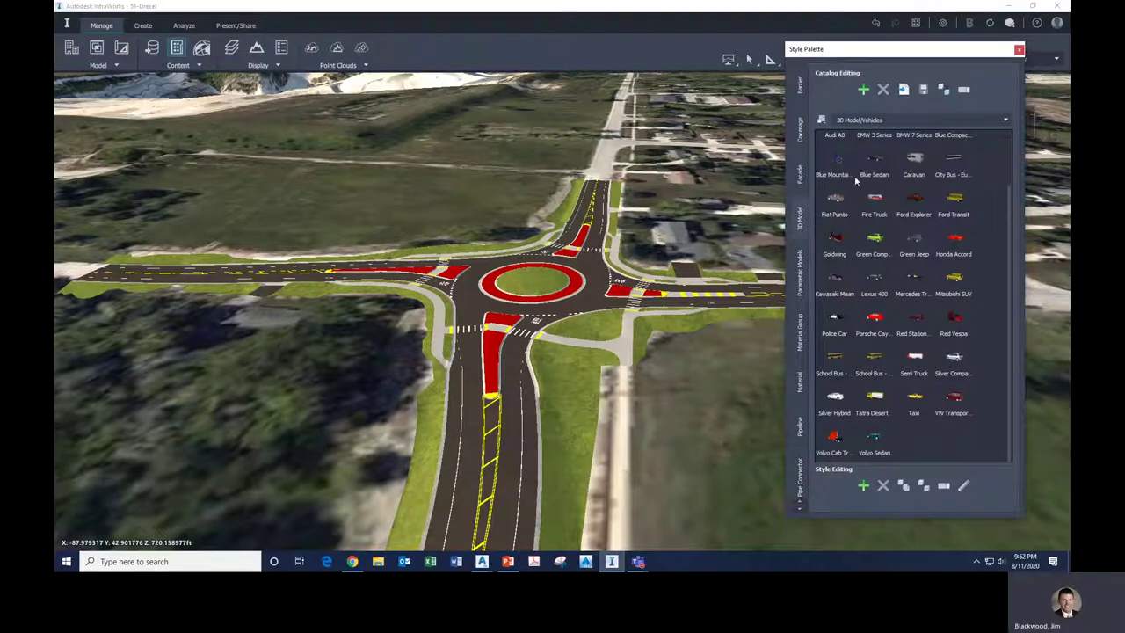
double_click(835, 143)
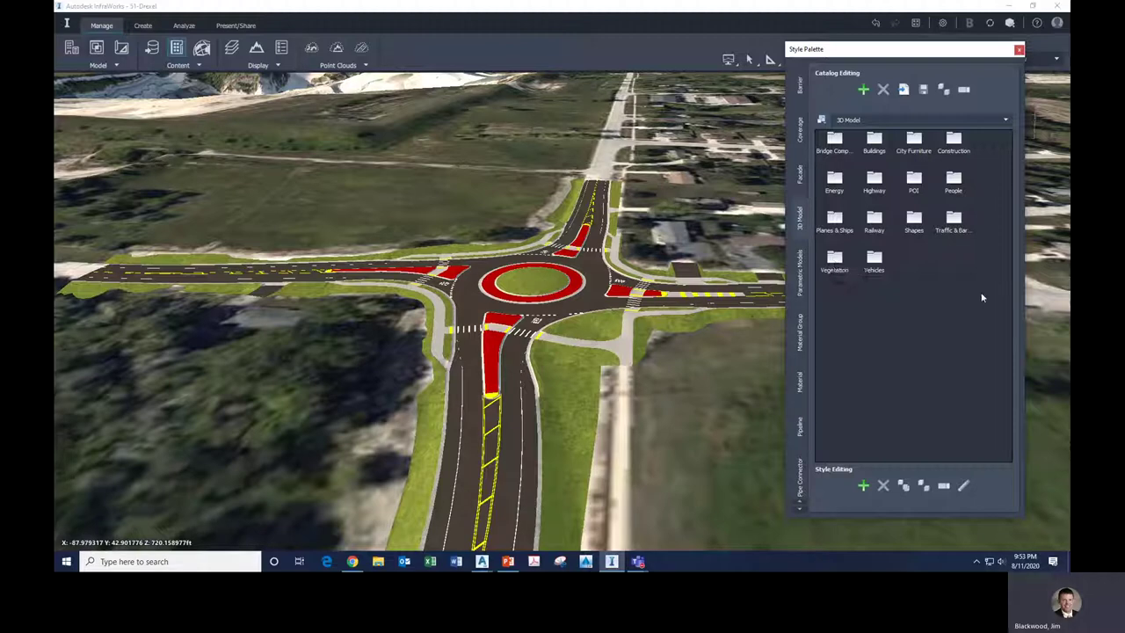
double_click(837, 261)
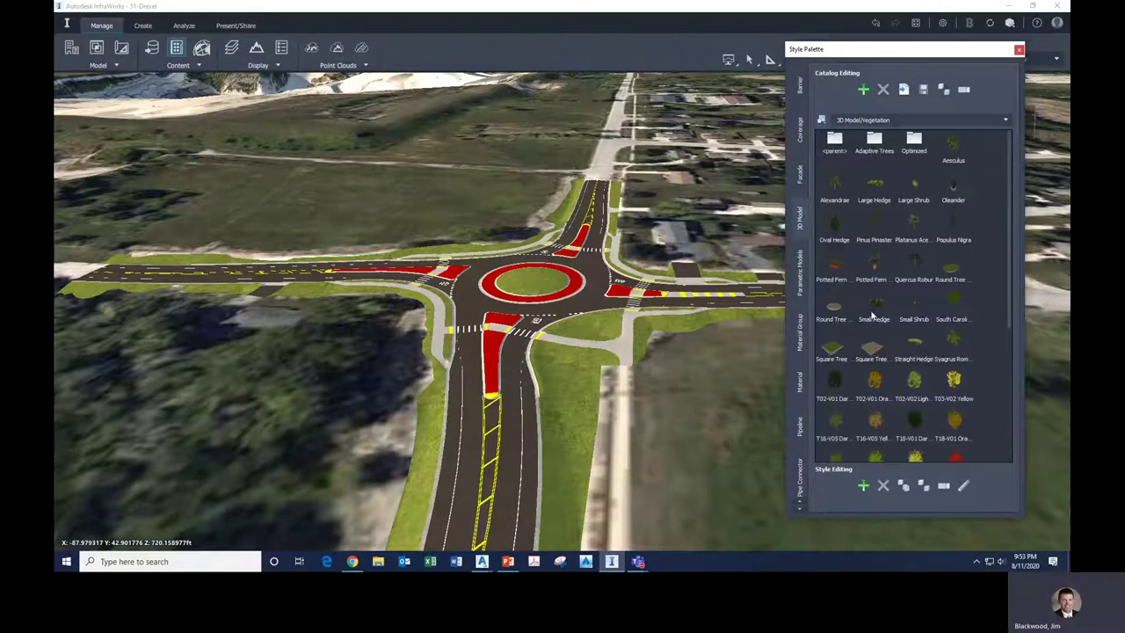
scroll(872, 315, "down", 3)
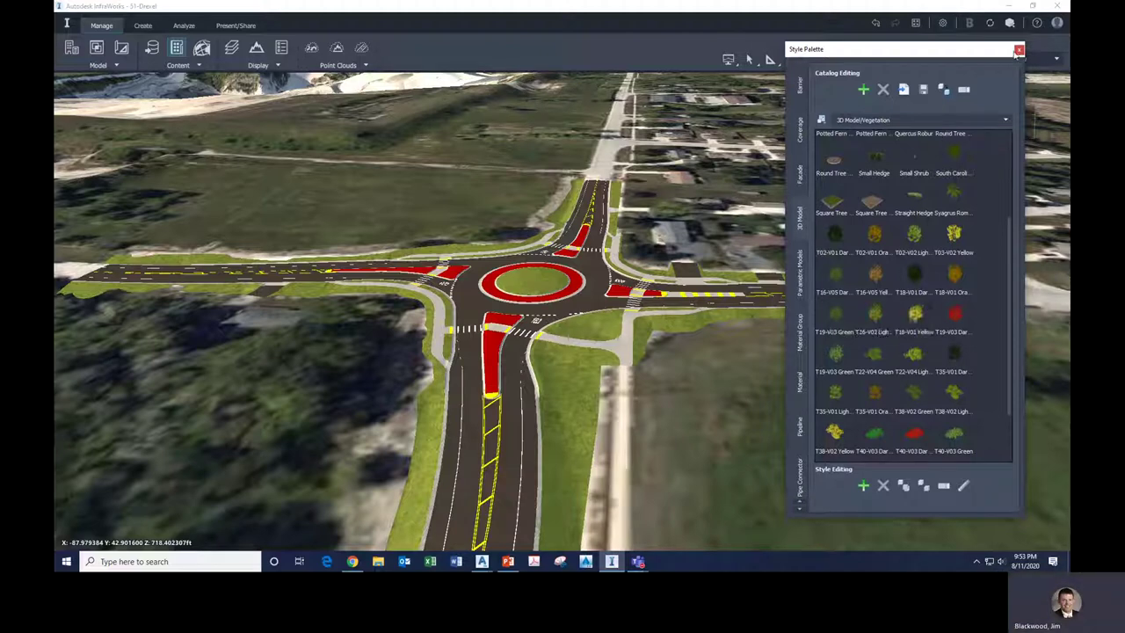
Start the City Furniture tool and search its draw styles for "tree".
left_click(143, 27)
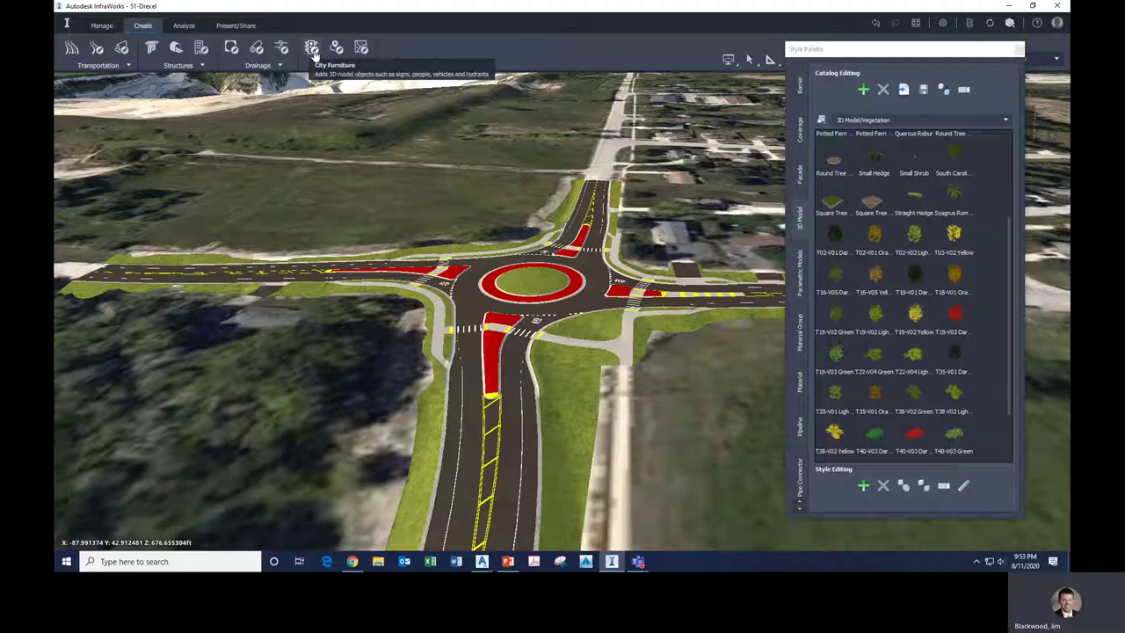
left_click(313, 49)
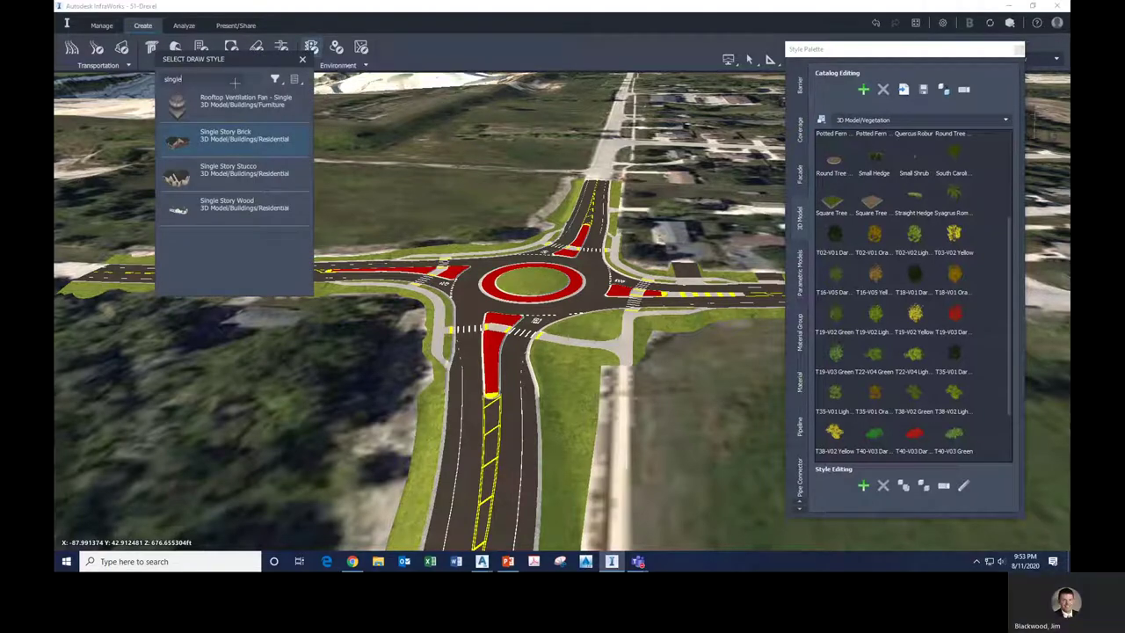
key("BackSpace")
key("BackSpace")
key("BackSpace")
key("BackSpace")
key("BackSpace")
type("tree")
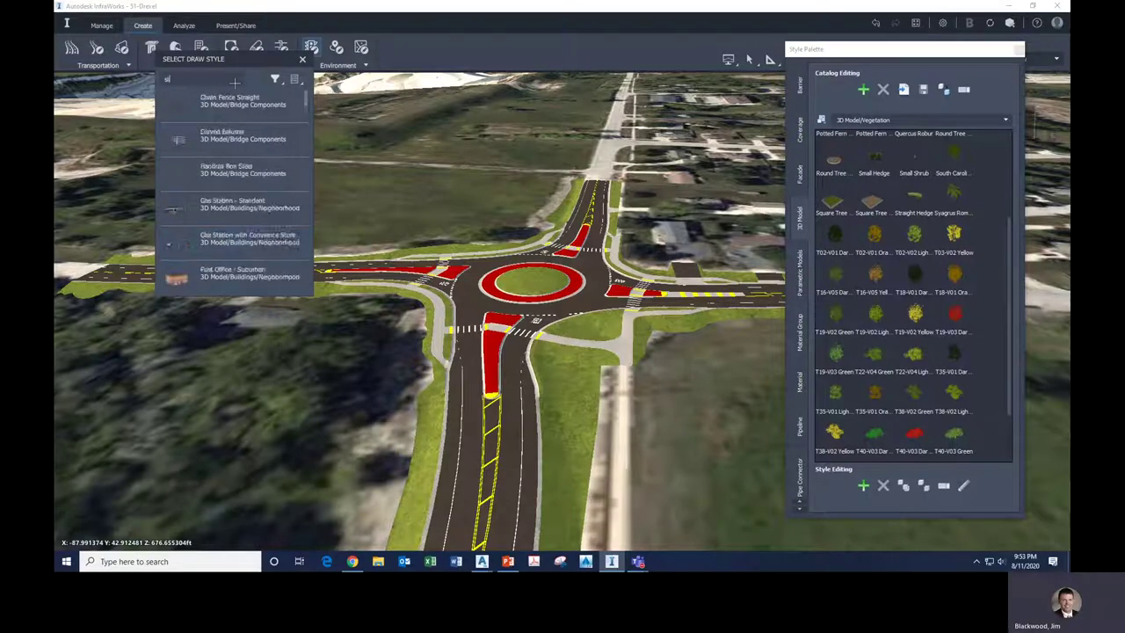
key("BackSpace")
key("BackSpace")
key("BackSpace")
key("BackSpace")
key("BackSpace")
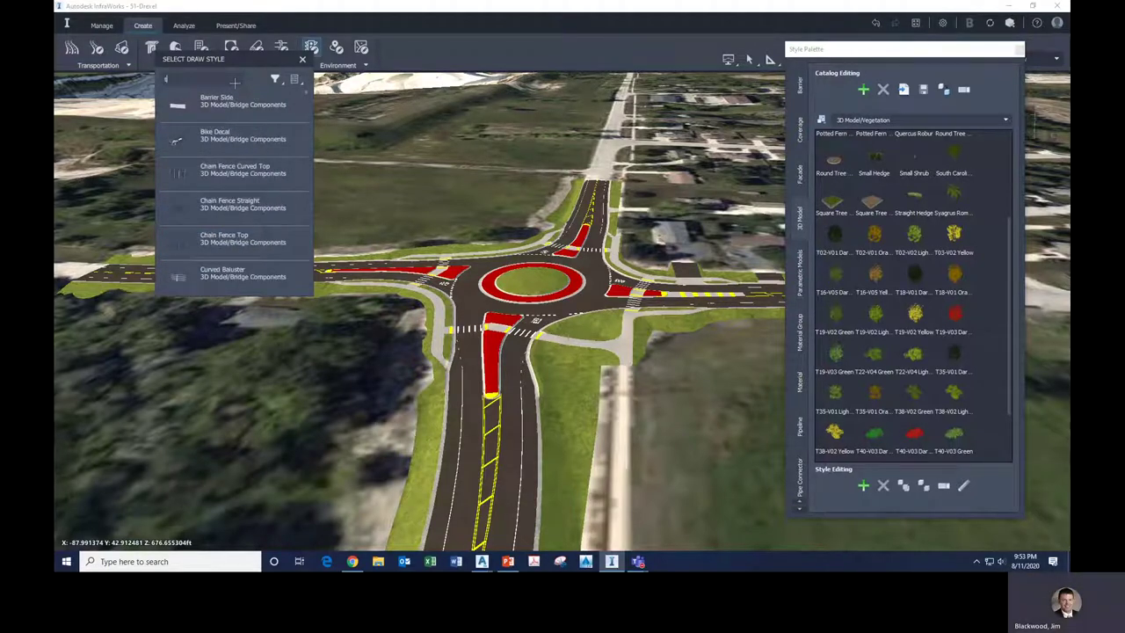
type("tree")
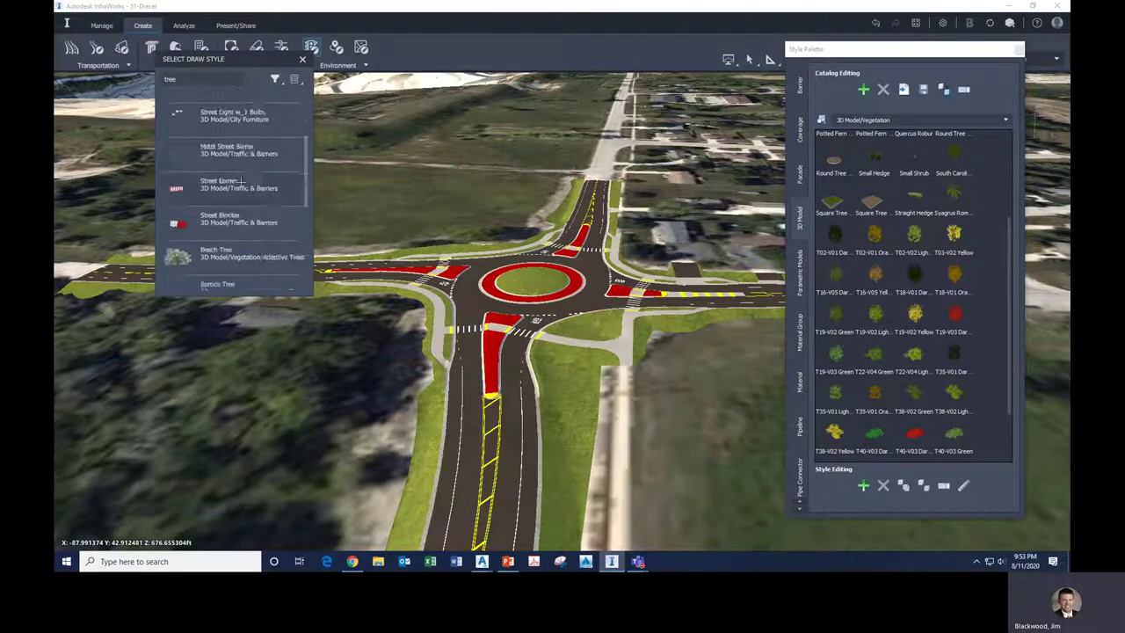
scroll(239, 181, "down", 5)
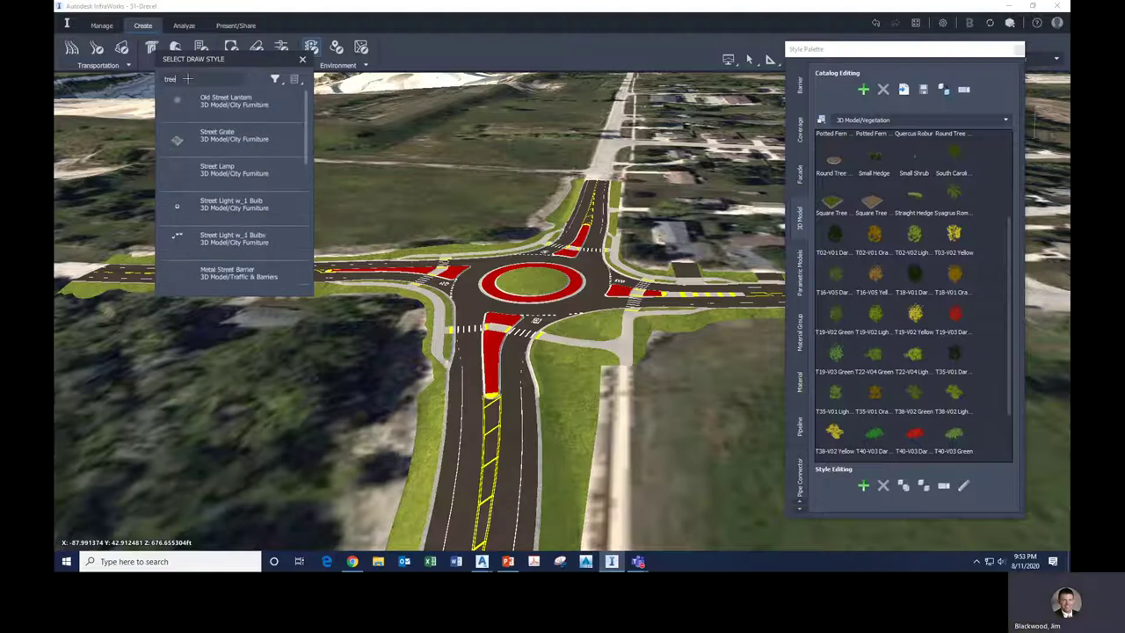
Search the draw styles for "t16" and choose the T16-V05 Dark Green vegetation style.
key("BackSpace")
key("BackSpace")
key("BackSpace")
key("BackSpace")
key("BackSpace")
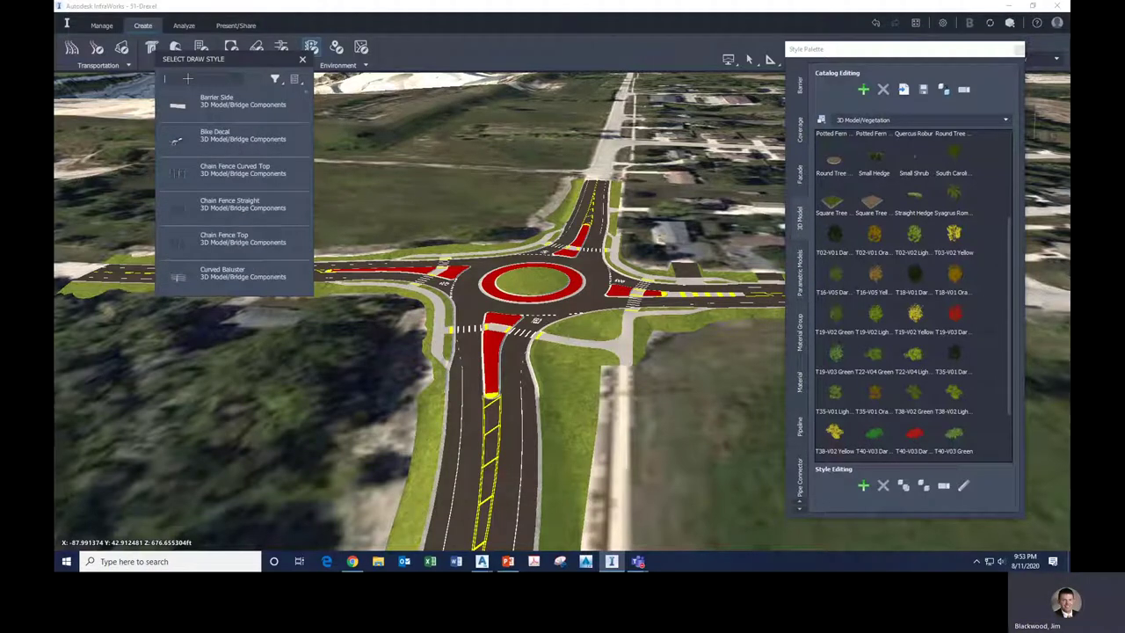
type("y")
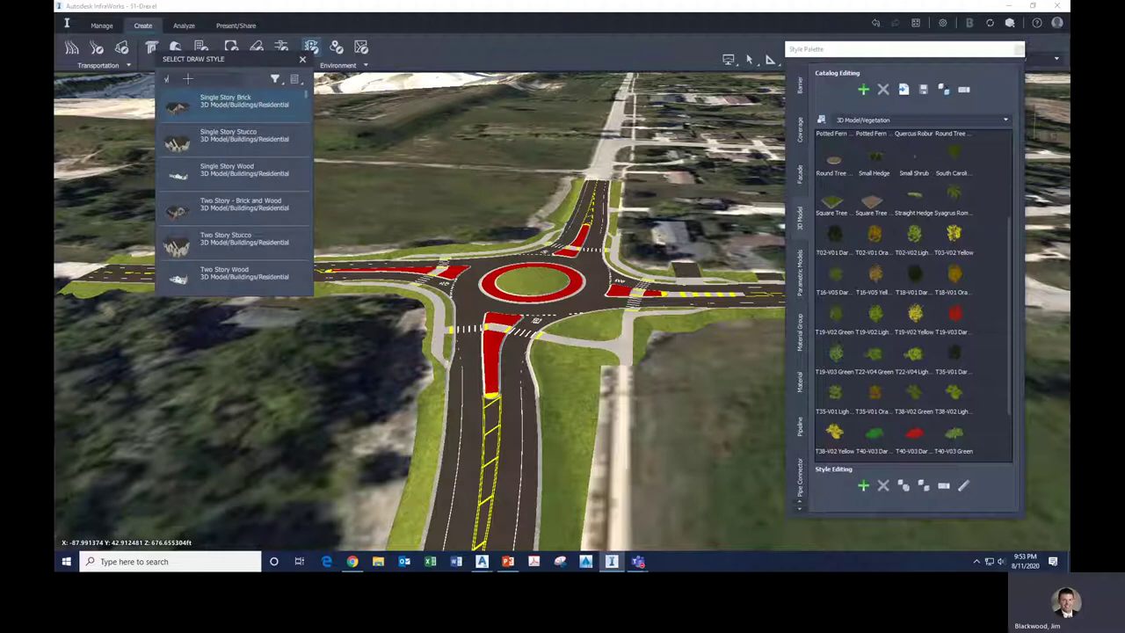
key("BackSpace")
type("t16")
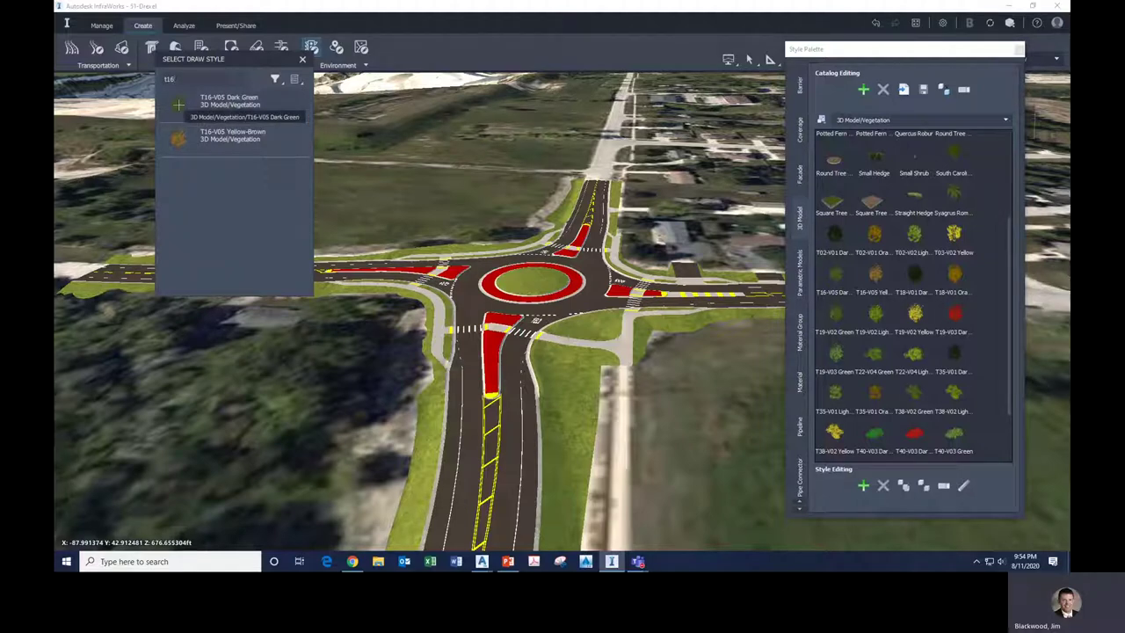
left_click(224, 102)
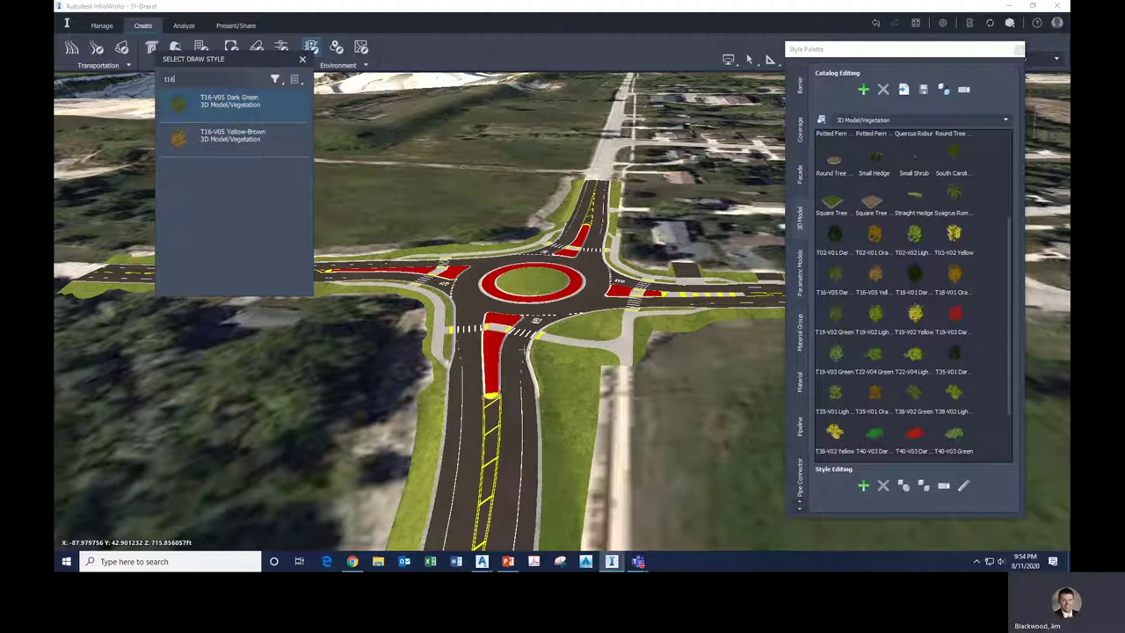
Place one T16-V05 Dark Green tree in the open field just beyond the roundabout's far sidewalk.
middle_click_drag(421, 334, 489, 270)
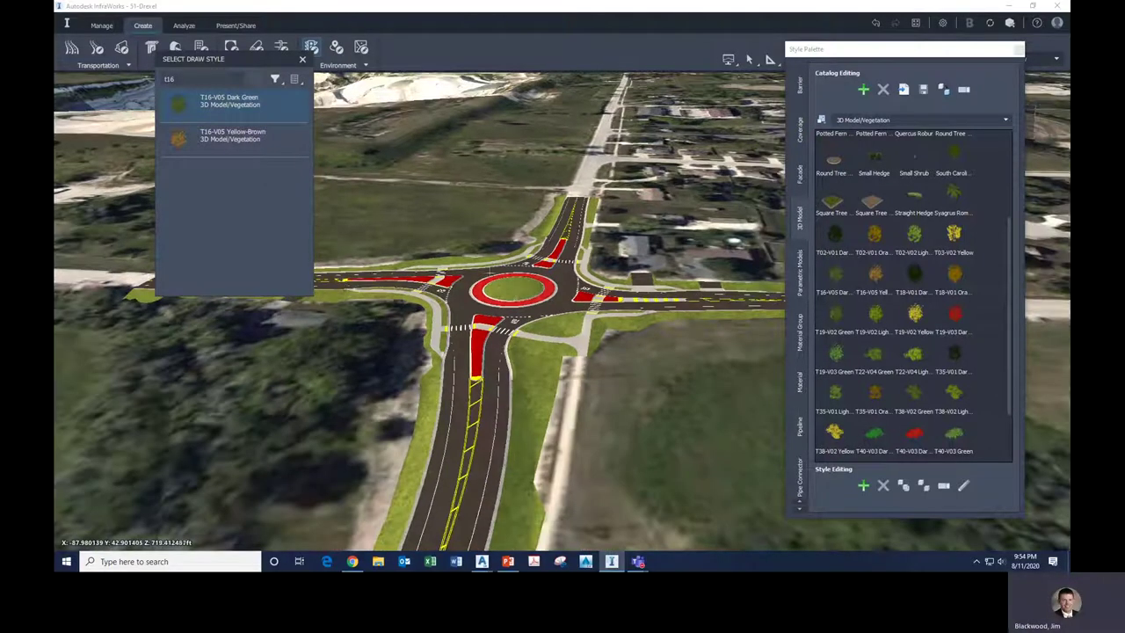
scroll(489, 226, "up", 2)
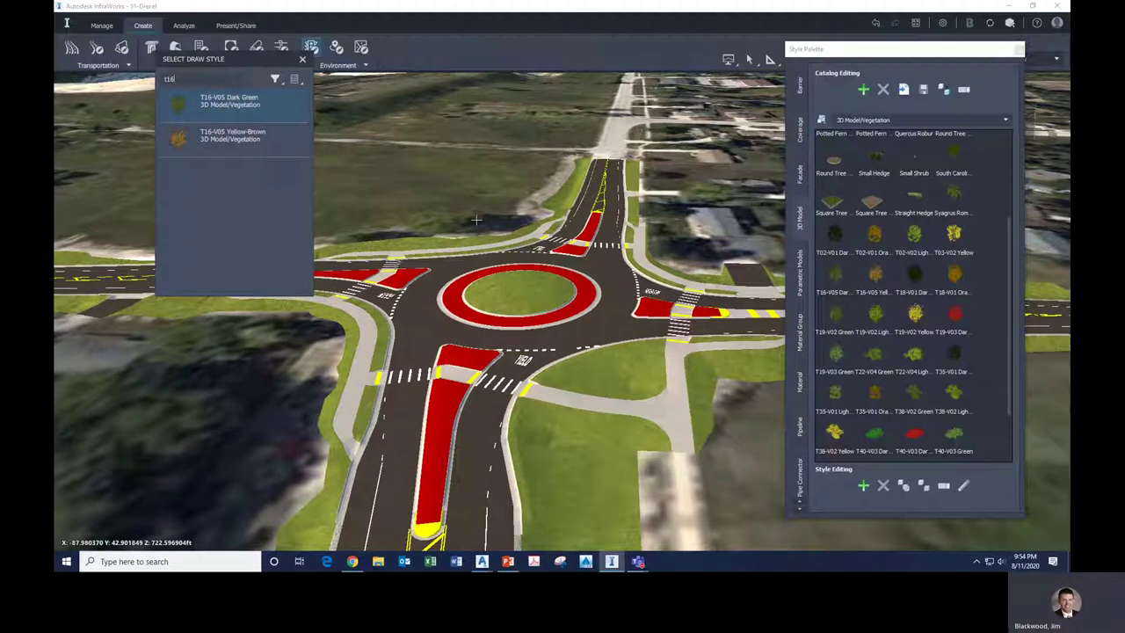
left_click(475, 219)
key("Escape")
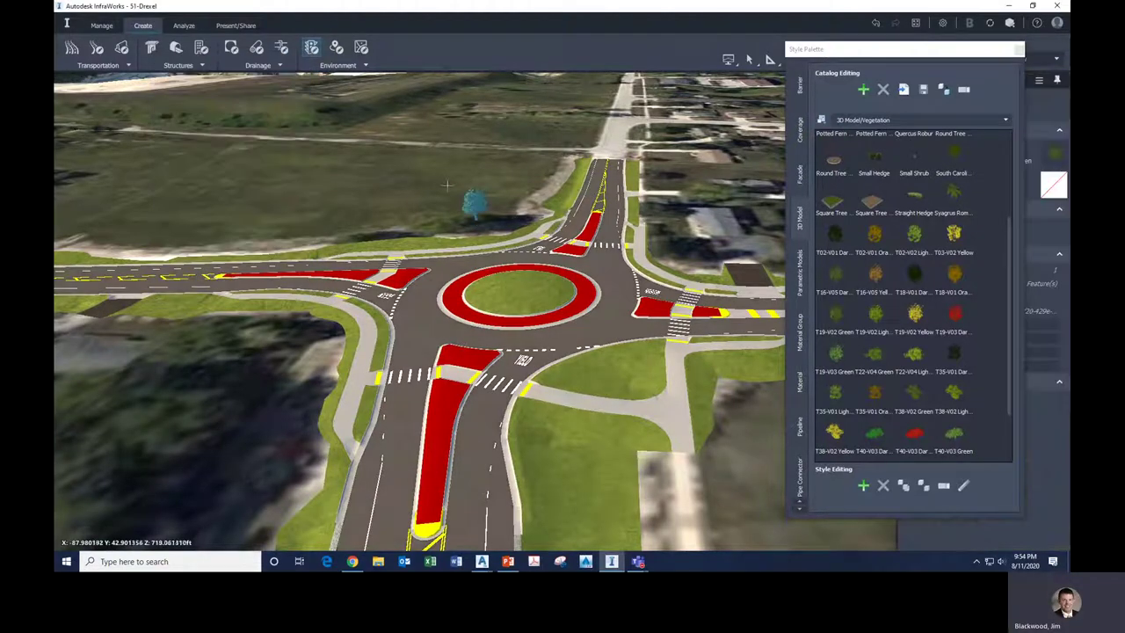
Select the tree in the field beyond the roundabout and scale it up to more than double its placed size.
scroll(459, 165, "up", 3)
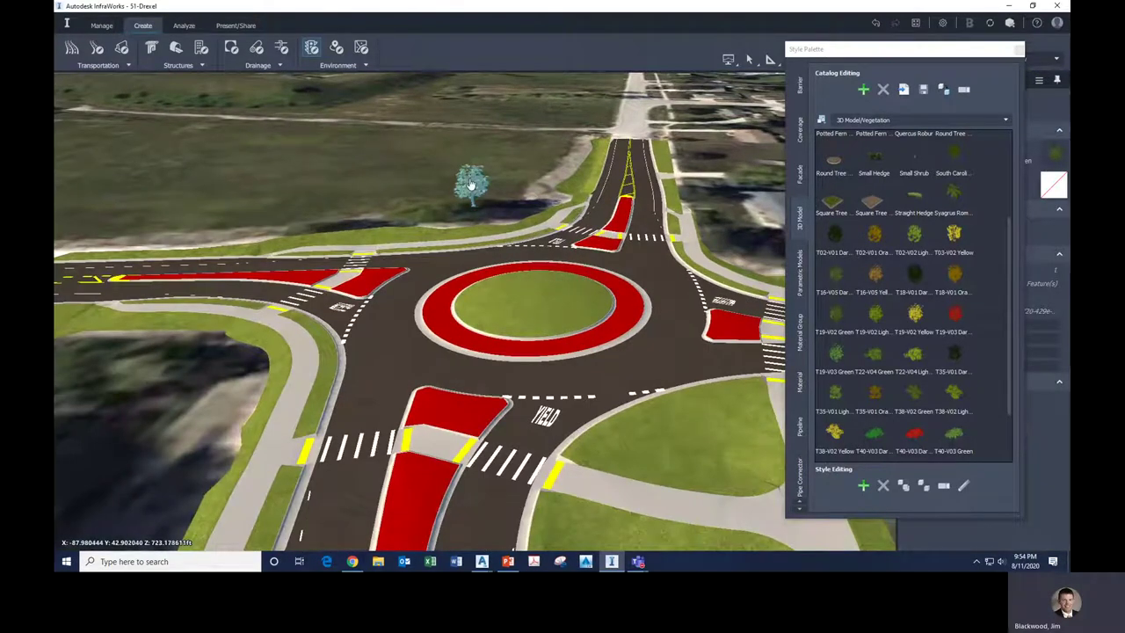
left_click(477, 204)
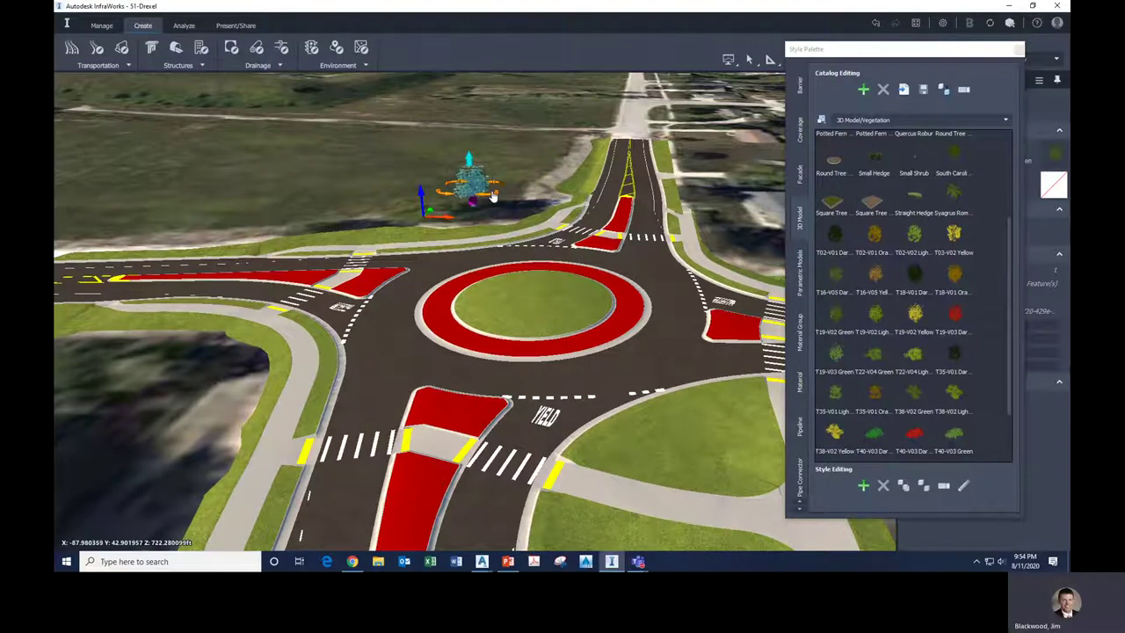
middle_click_drag(474, 205, 474, 190, "shift")
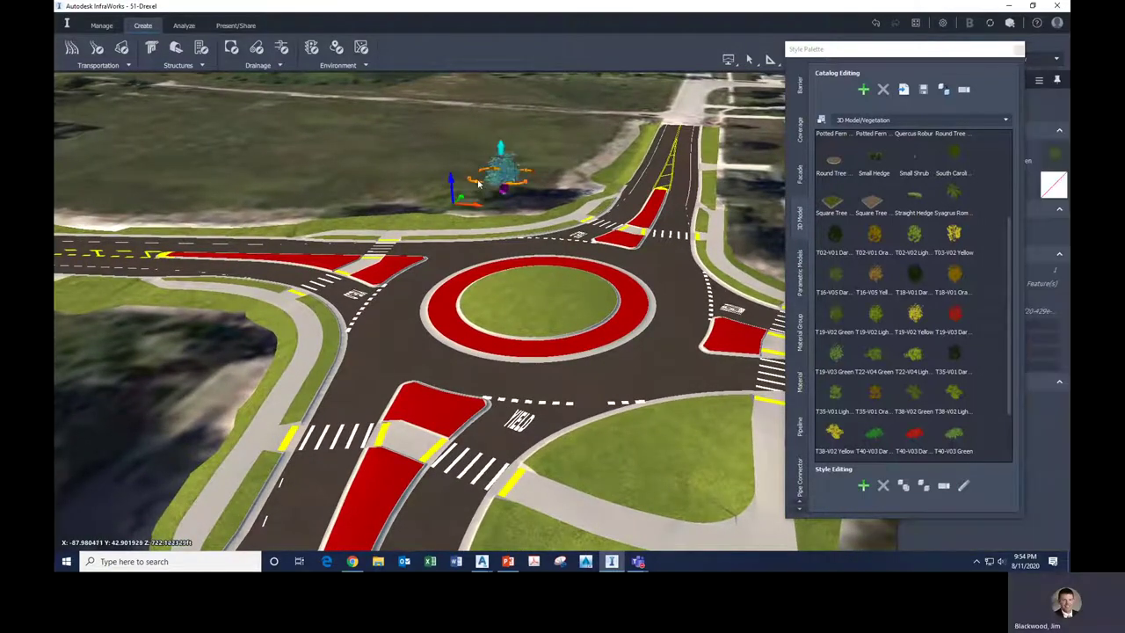
left_click_drag(479, 184, 494, 75)
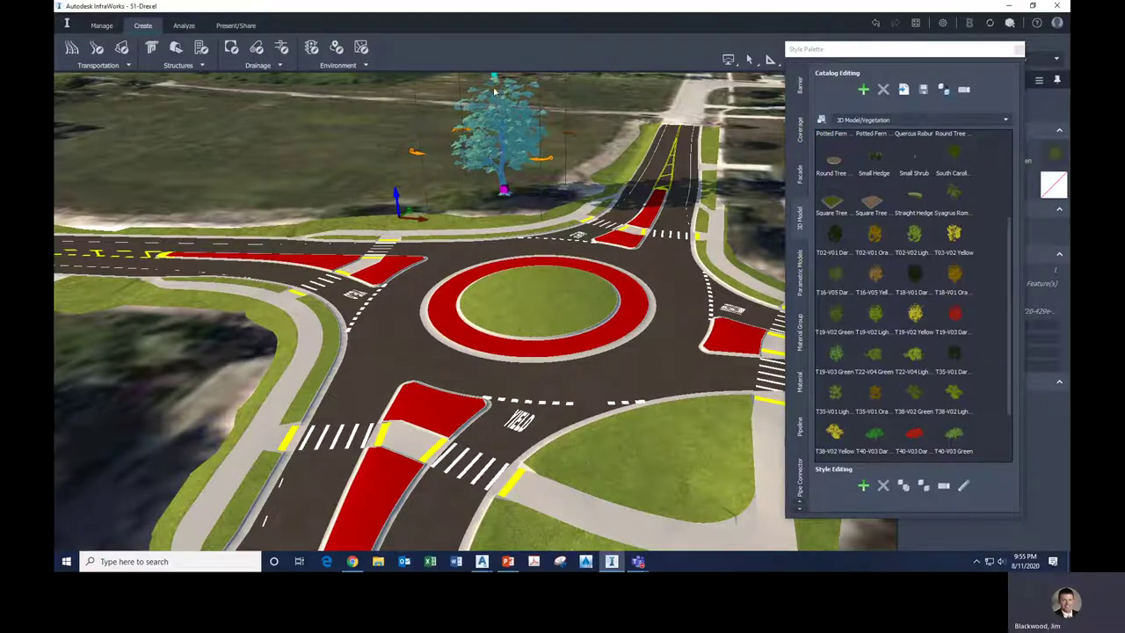
scroll(538, 280, "down", 1)
scroll(517, 278, "down", 1)
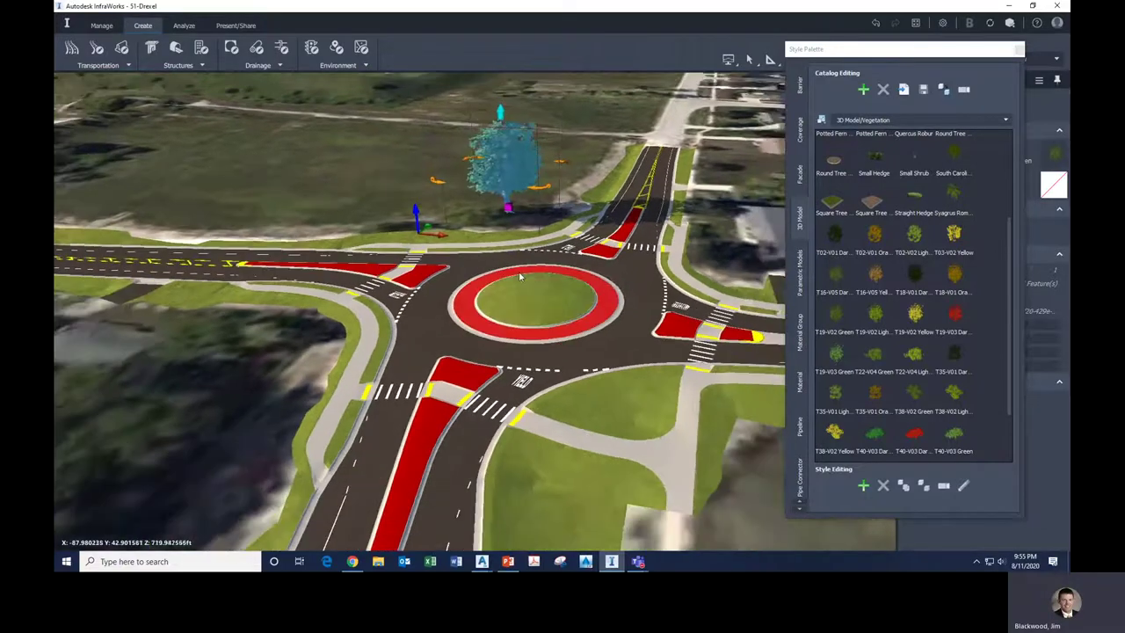
Close the Style Palette and clear the selection so the whole roundabout model is shown unobstructed.
left_click(368, 68)
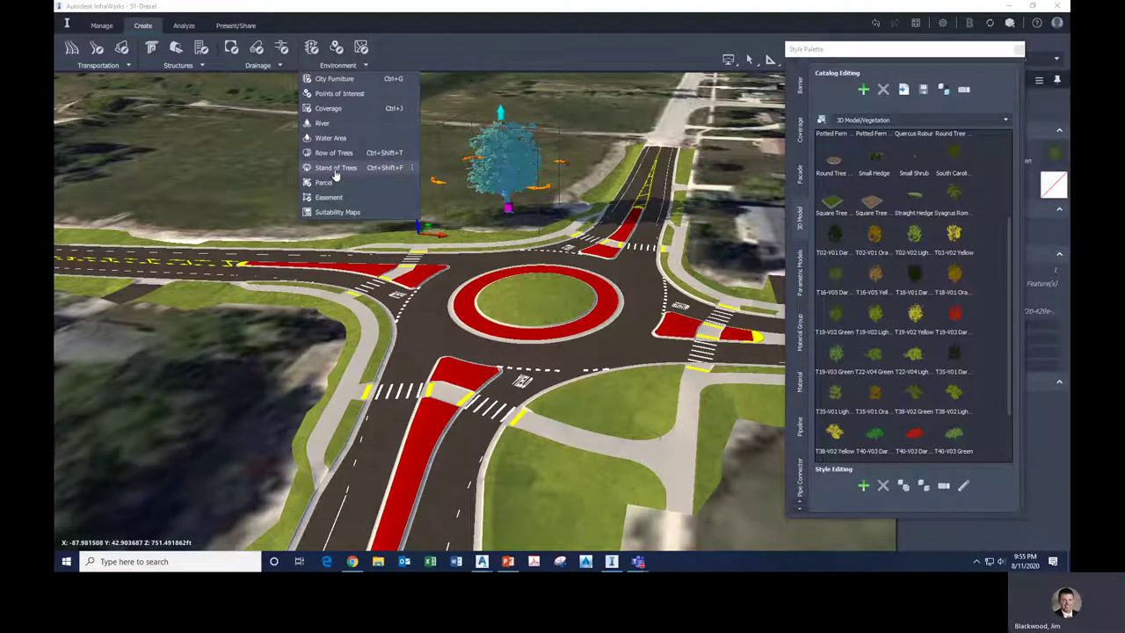
left_click(335, 175)
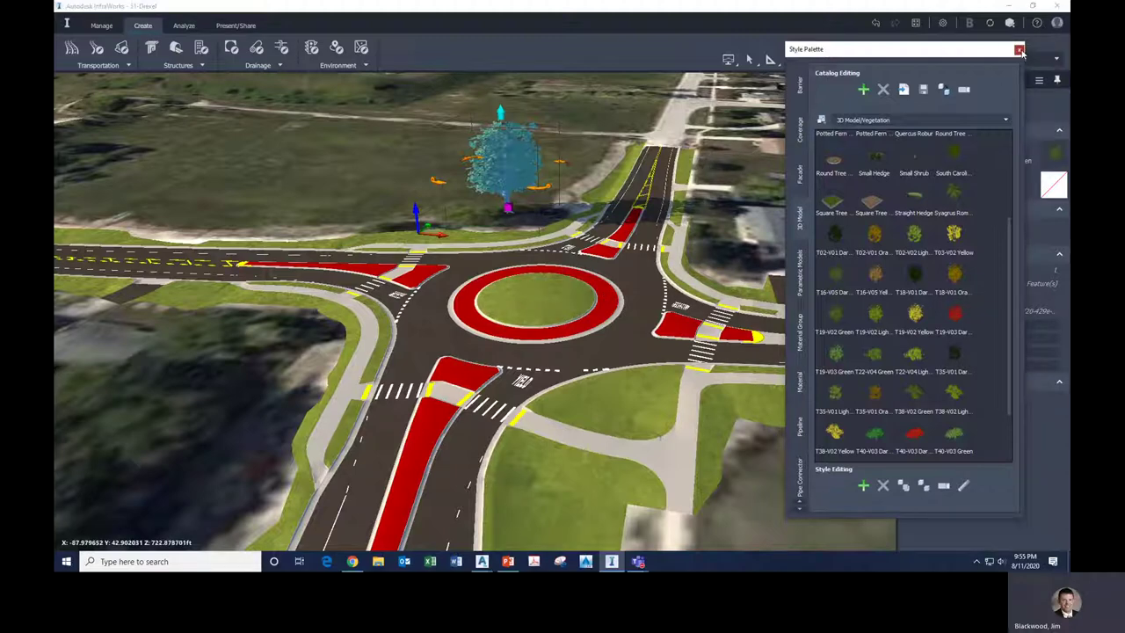
left_click(1020, 51)
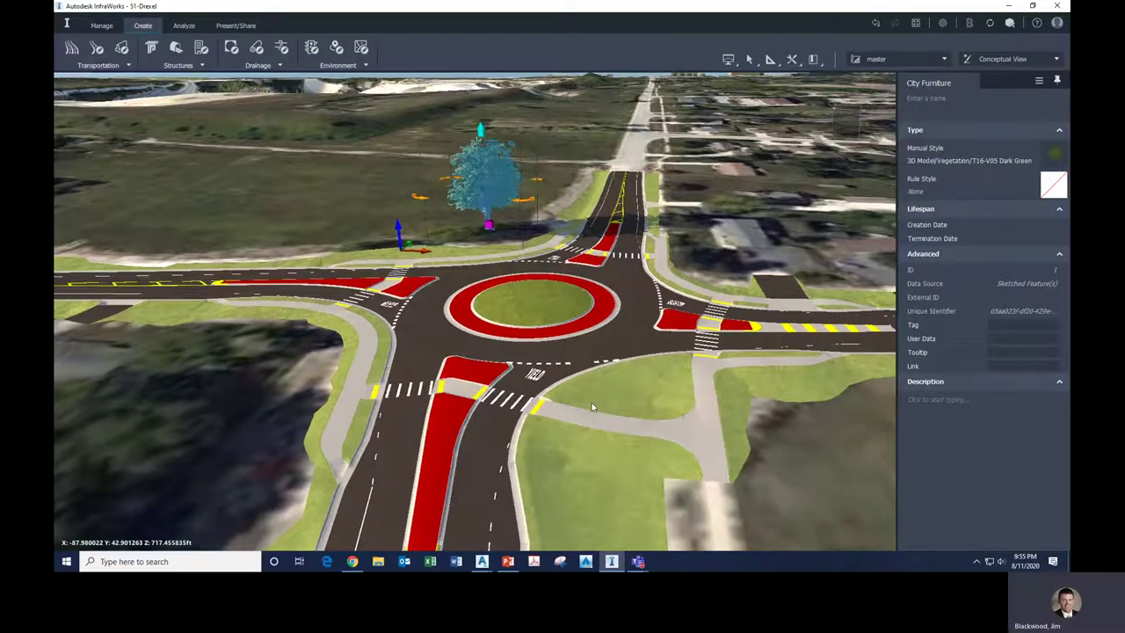
left_click_drag(592, 402, 767, 278, "shift")
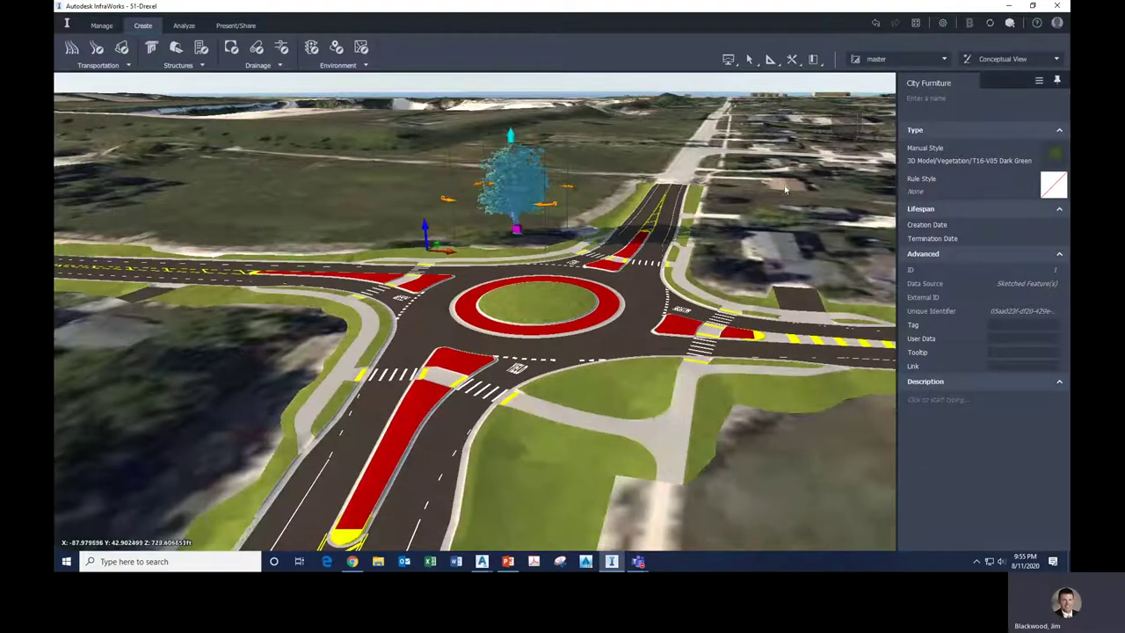
scroll(489, 302, "down", 3)
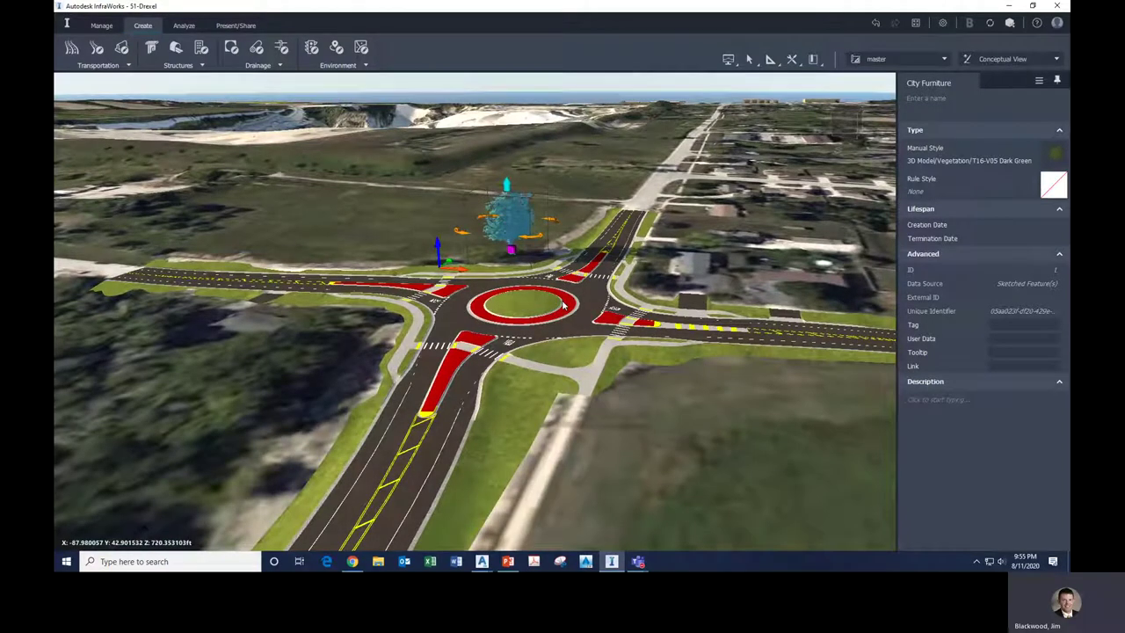
left_click_drag(526, 434, 530, 436, "shift")
left_click(530, 434)
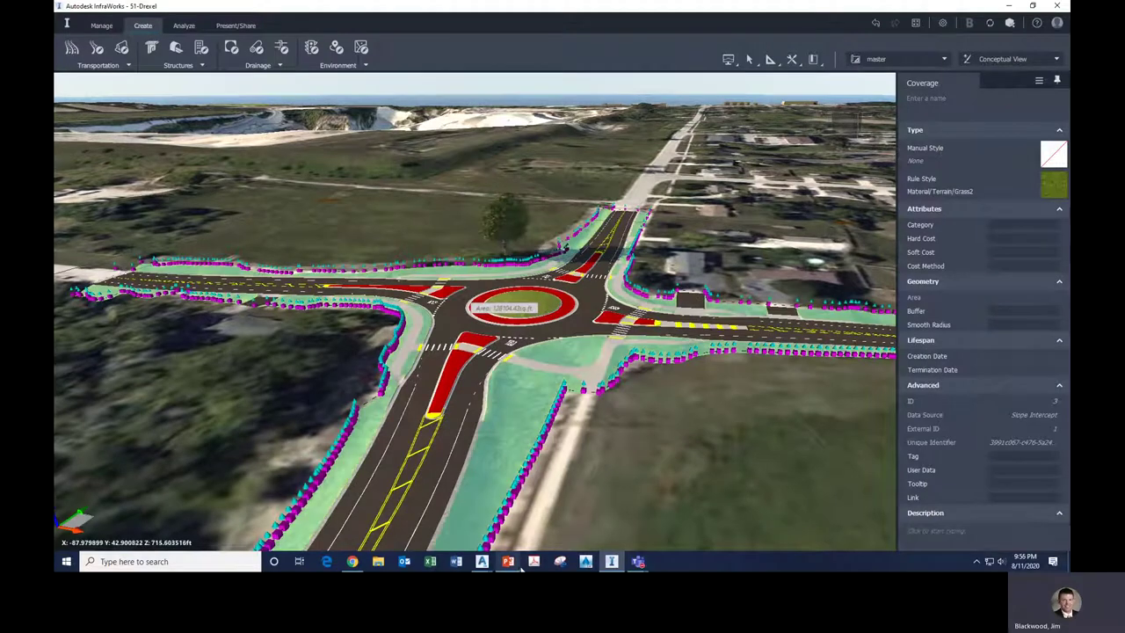
key("Escape")
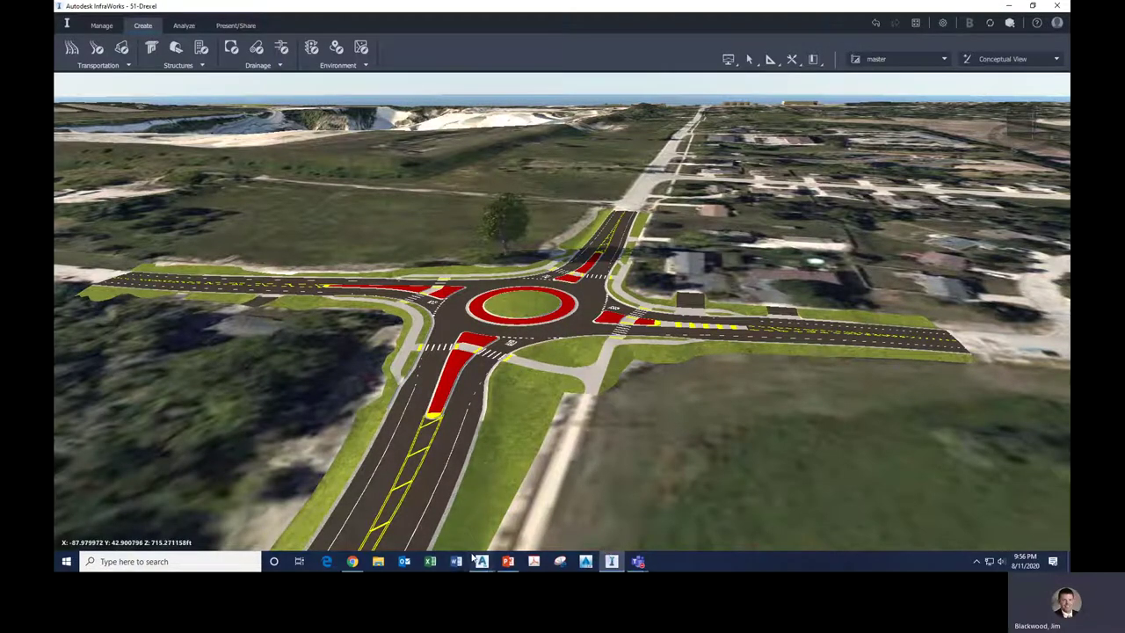
Switch to R4-7.dwg in AutoCAD Civil 3D and set up the 3D Modeling workspace with the tool palettes closed.
mouse_move(480, 561)
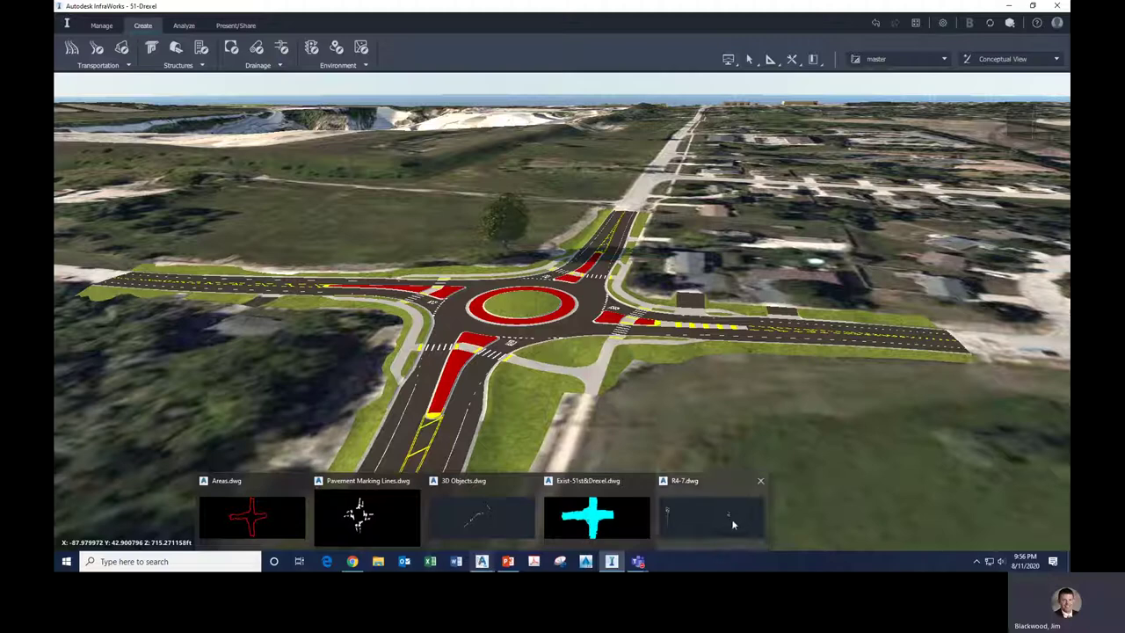
left_click(733, 525)
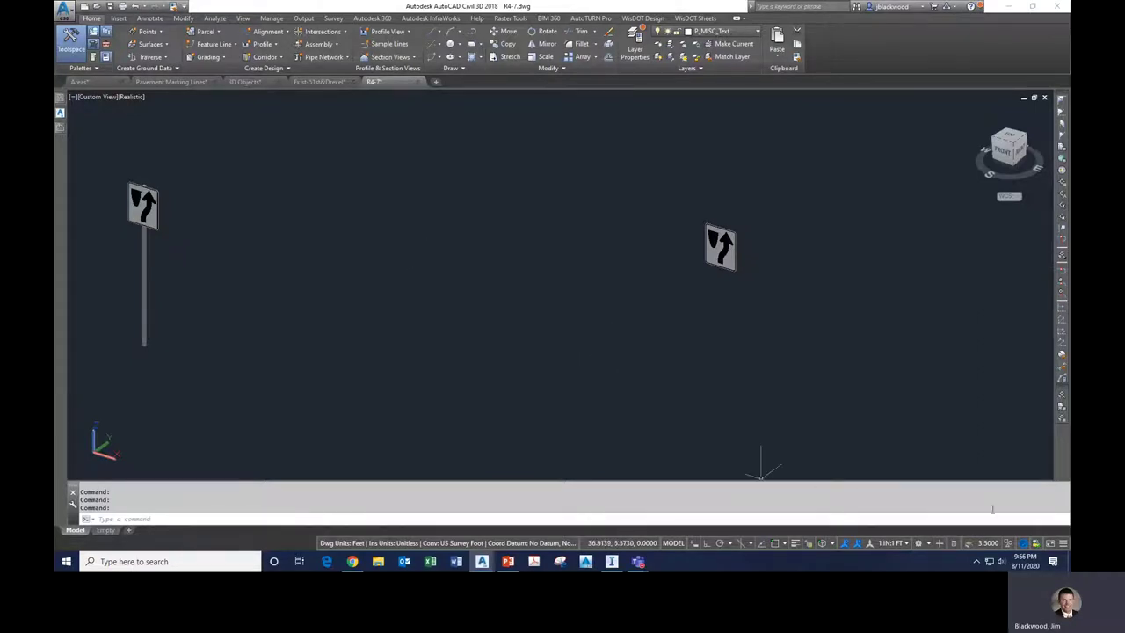
left_click(926, 543)
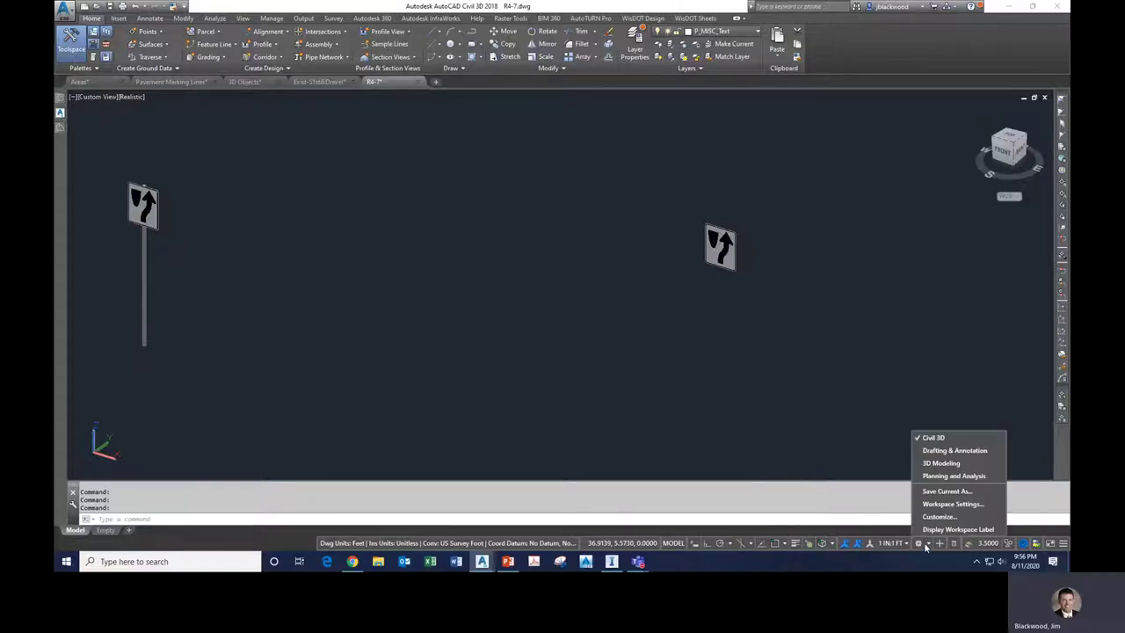
left_click(939, 462)
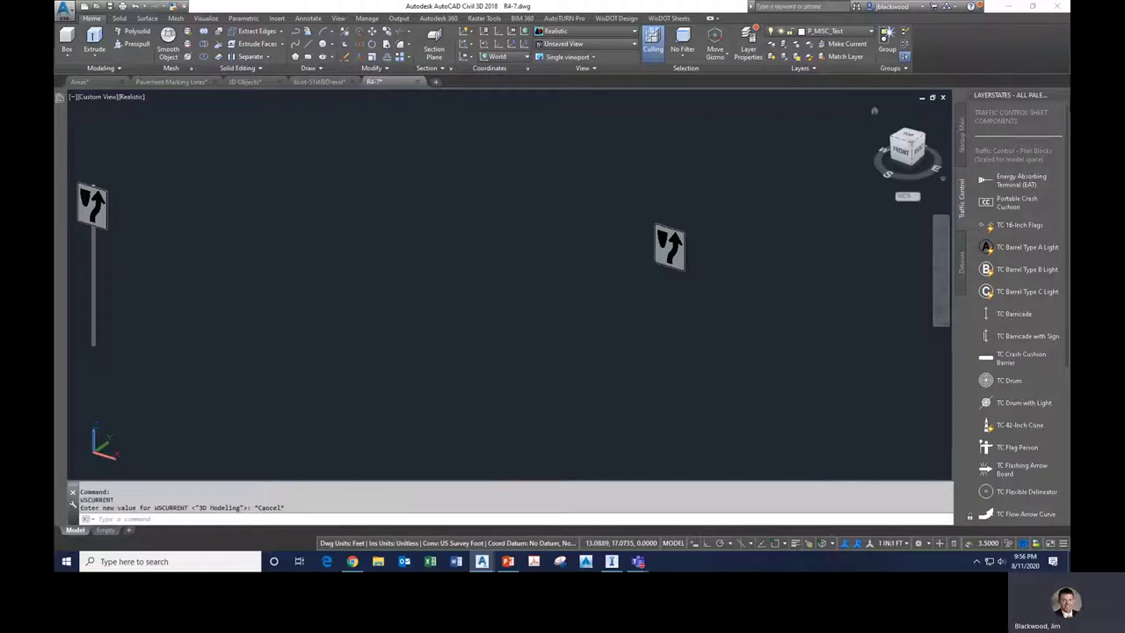
left_click(1065, 95)
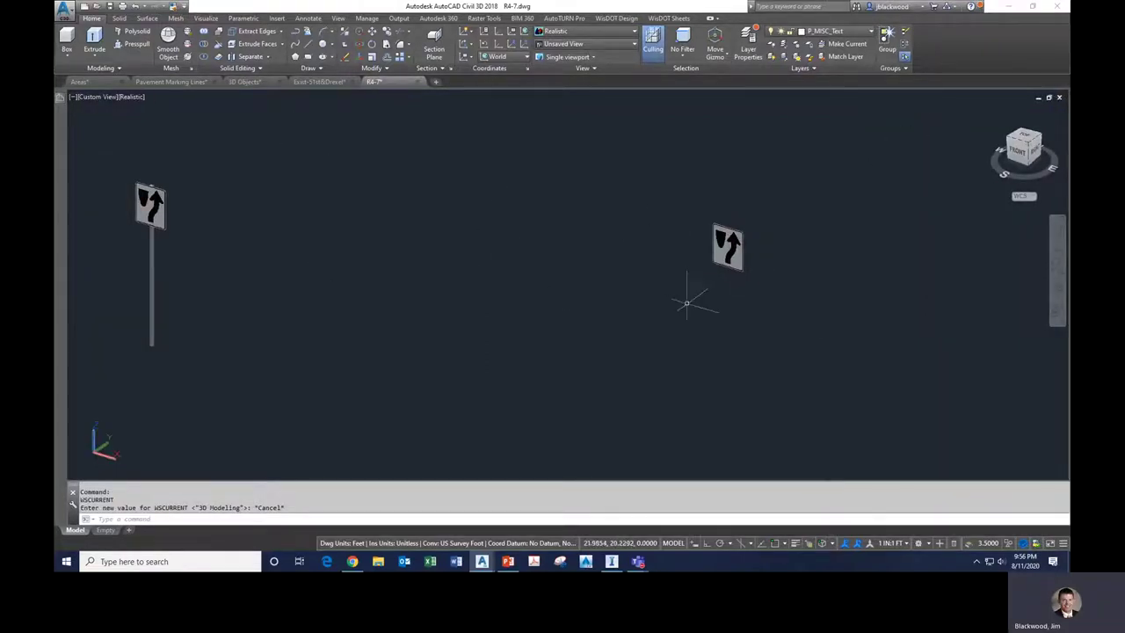
Examine the keep-right sign panel and the post-mounted sign from the front view, including the symbol and border details.
middle_click_drag(689, 297, 648, 305, "shift")
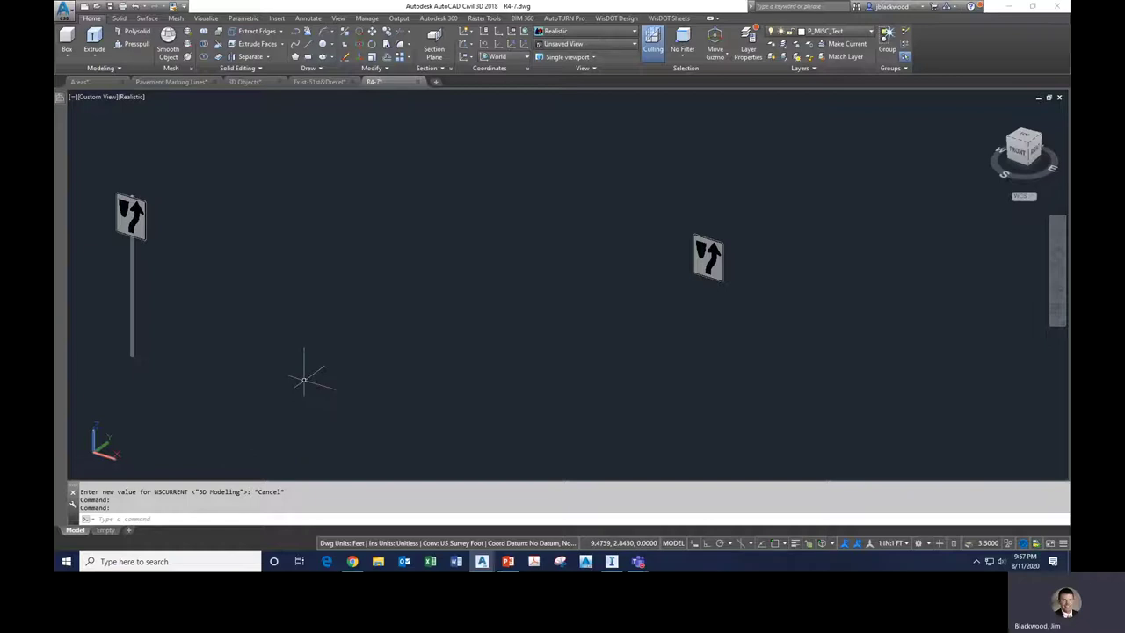
left_click(1016, 151)
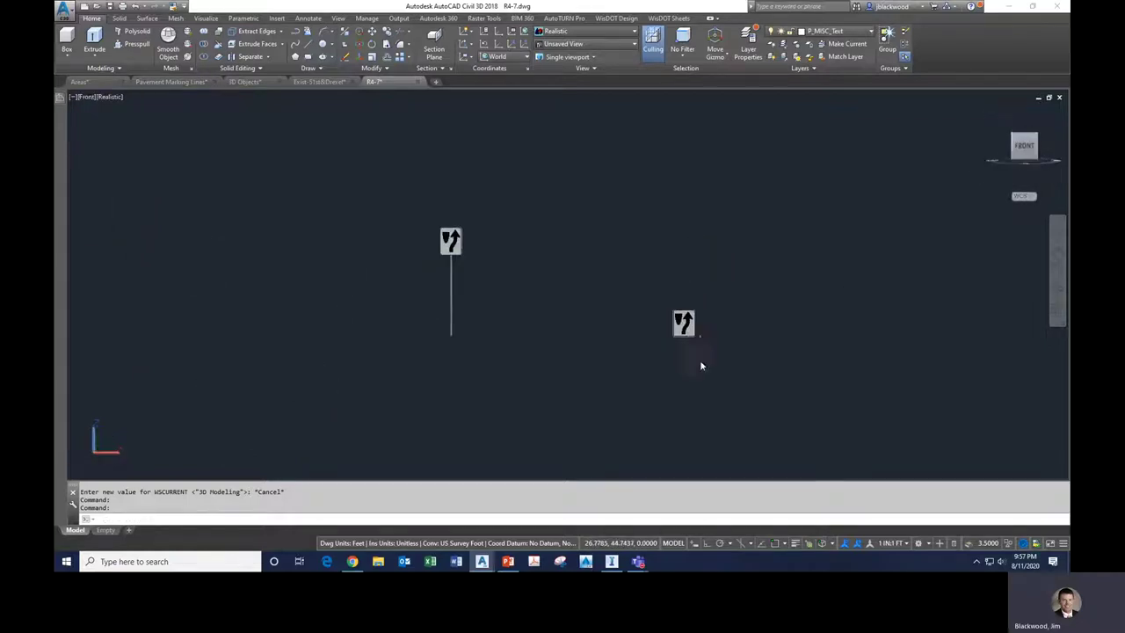
scroll(696, 344, "up", 5)
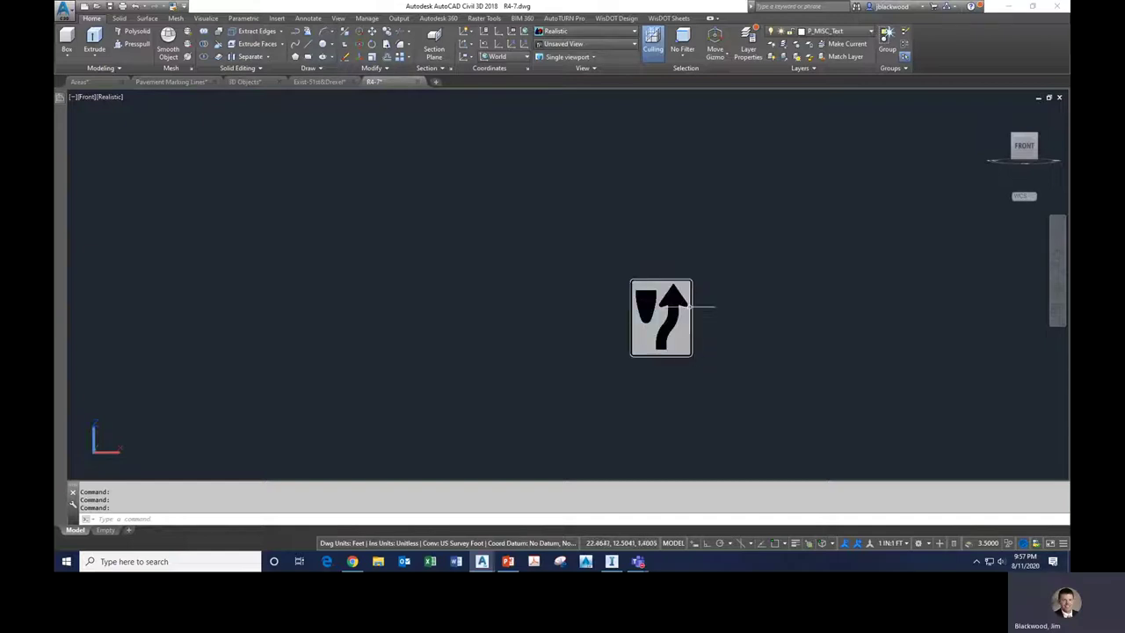
scroll(689, 303, "up", 5)
scroll(641, 312, "down", 3)
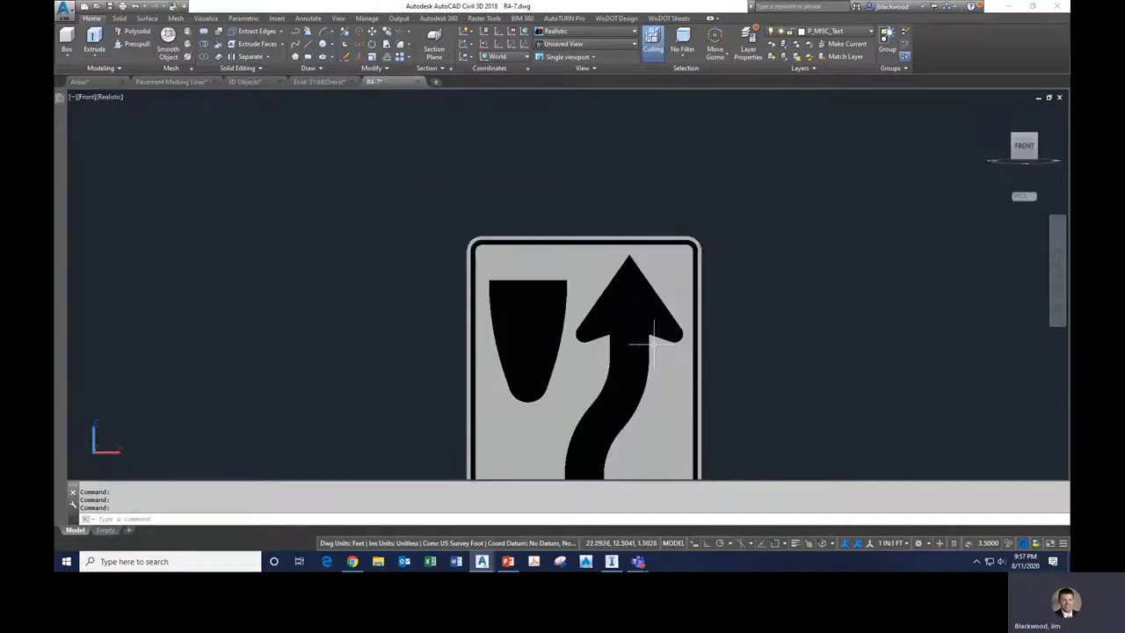
scroll(673, 326, "up", 4)
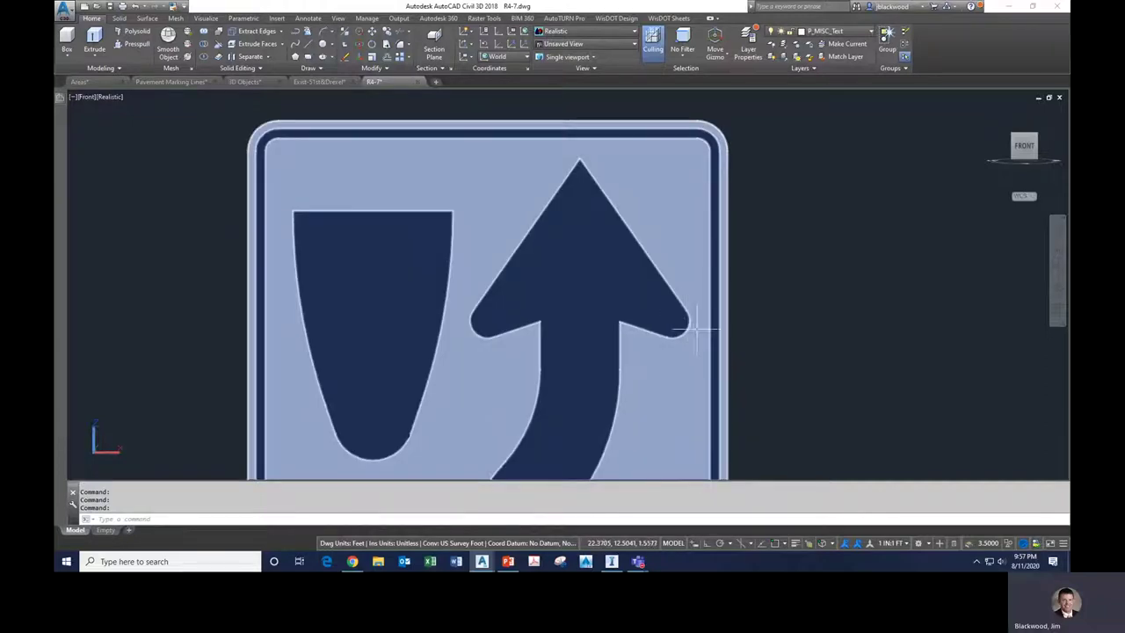
scroll(590, 334, "down", 8)
scroll(615, 344, "down", 5)
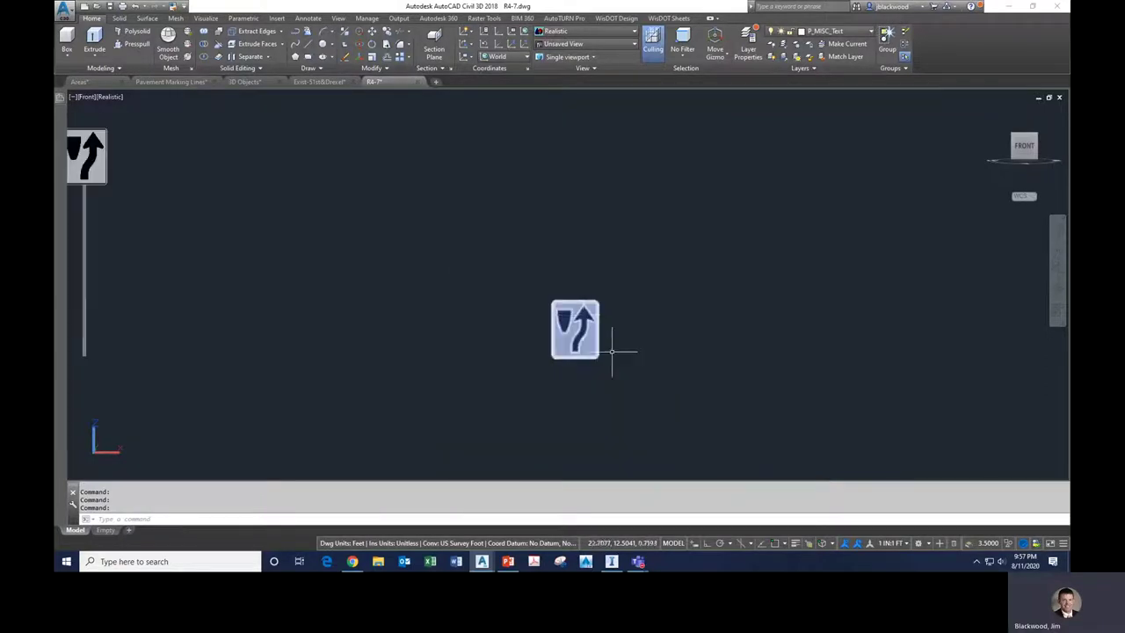
scroll(603, 313, "up", 6)
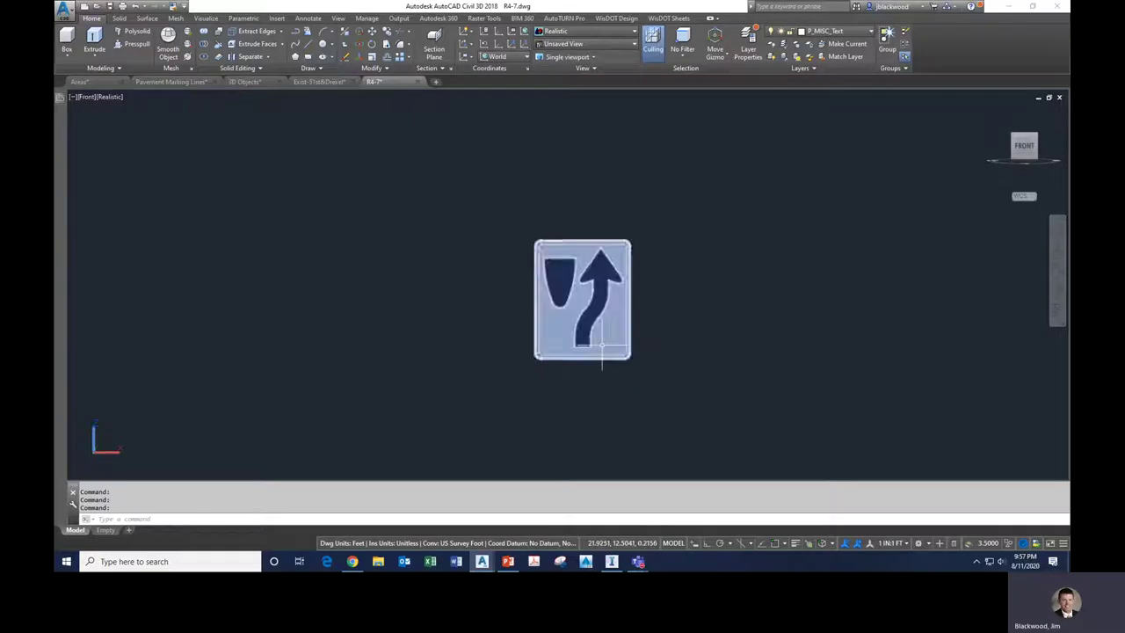
scroll(616, 365, "down", 2)
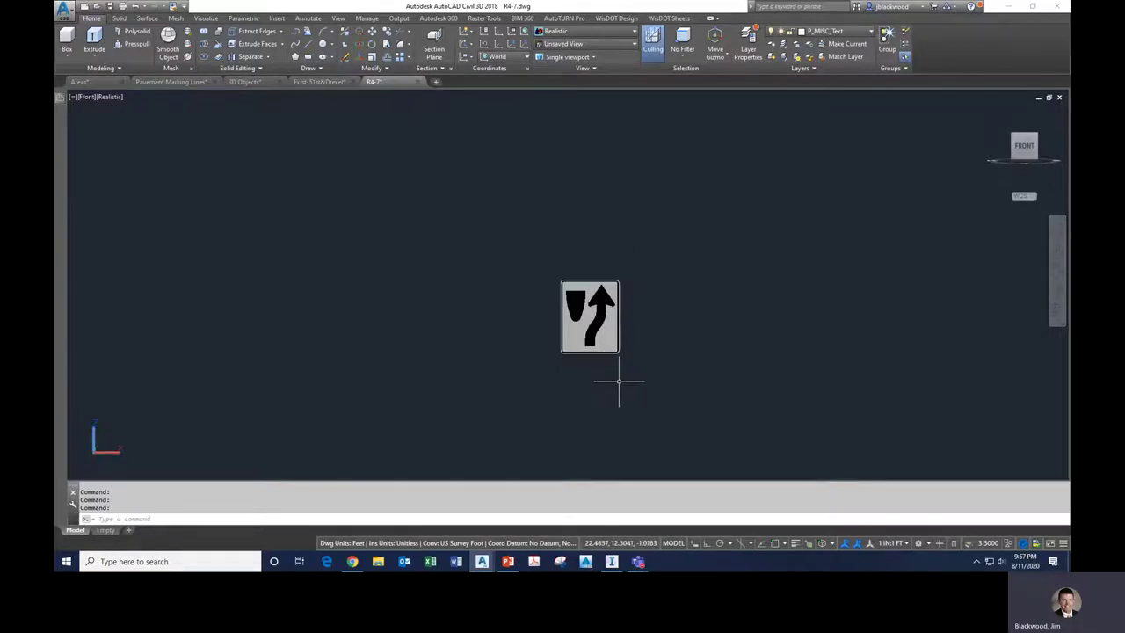
middle_click(640, 369)
middle_click(640, 369)
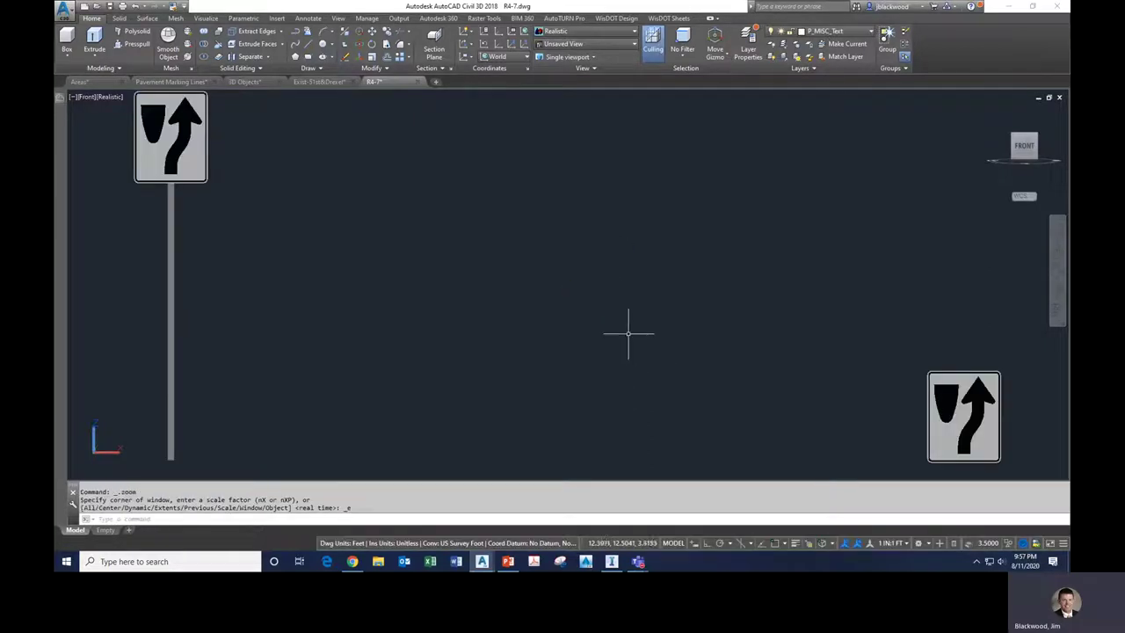
scroll(545, 273, "down", 3)
scroll(543, 275, "up", 3)
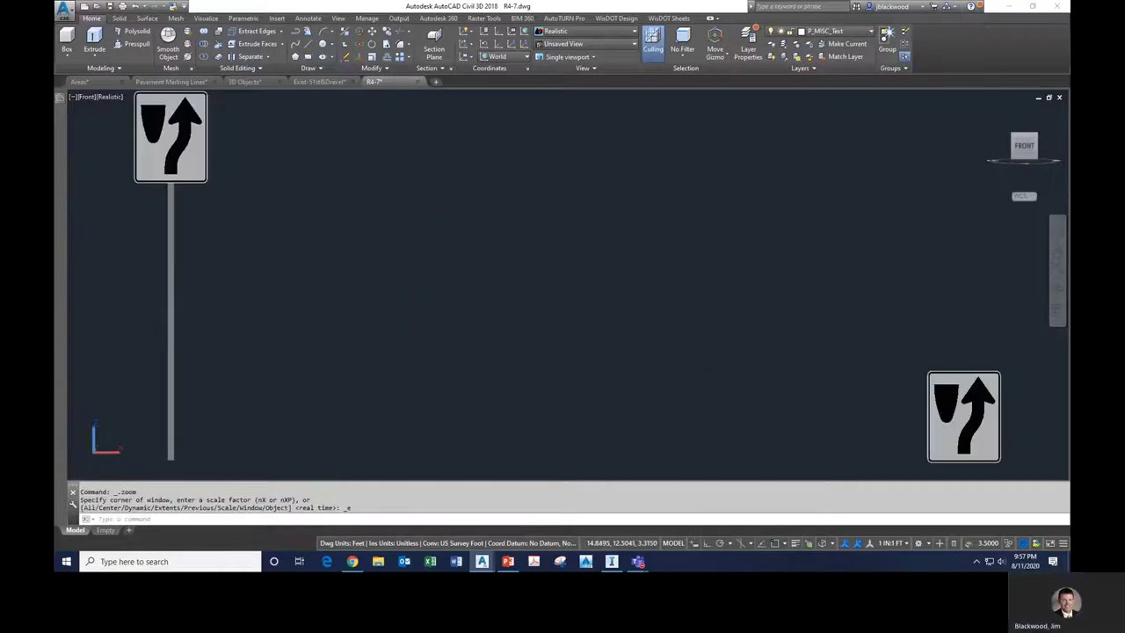
Examine the sign panel's edge, thickness and raised symbol layers from an oblique right-side angle.
scroll(684, 317, "down", 4)
middle_click_drag(685, 321, 941, 364, "shift")
scroll(891, 364, "up", 10)
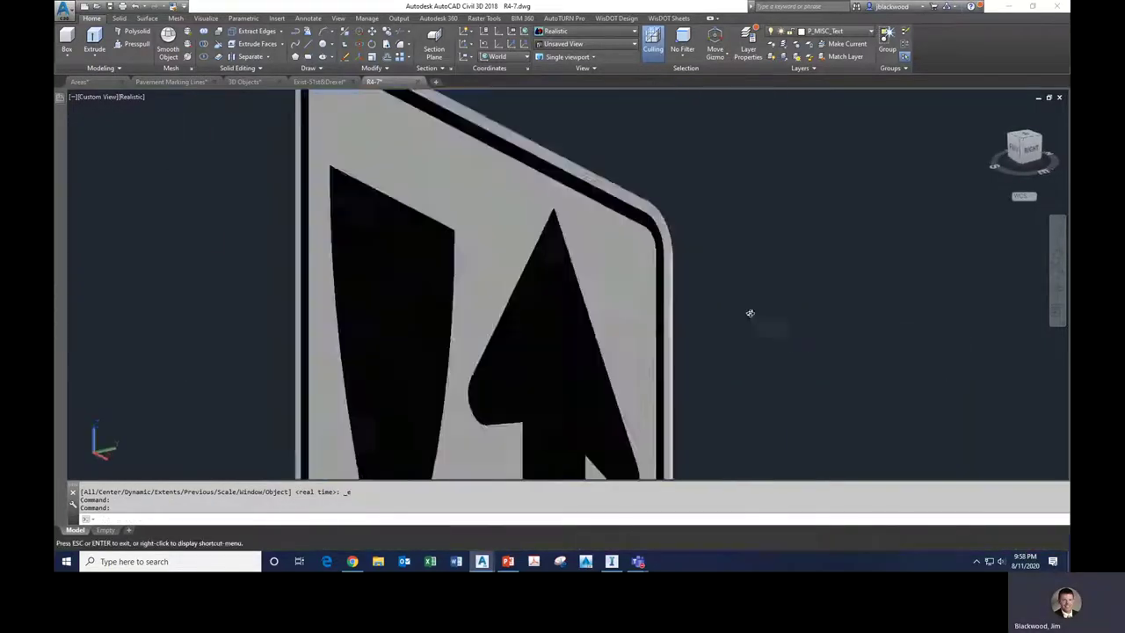
scroll(508, 396, "up", 6)
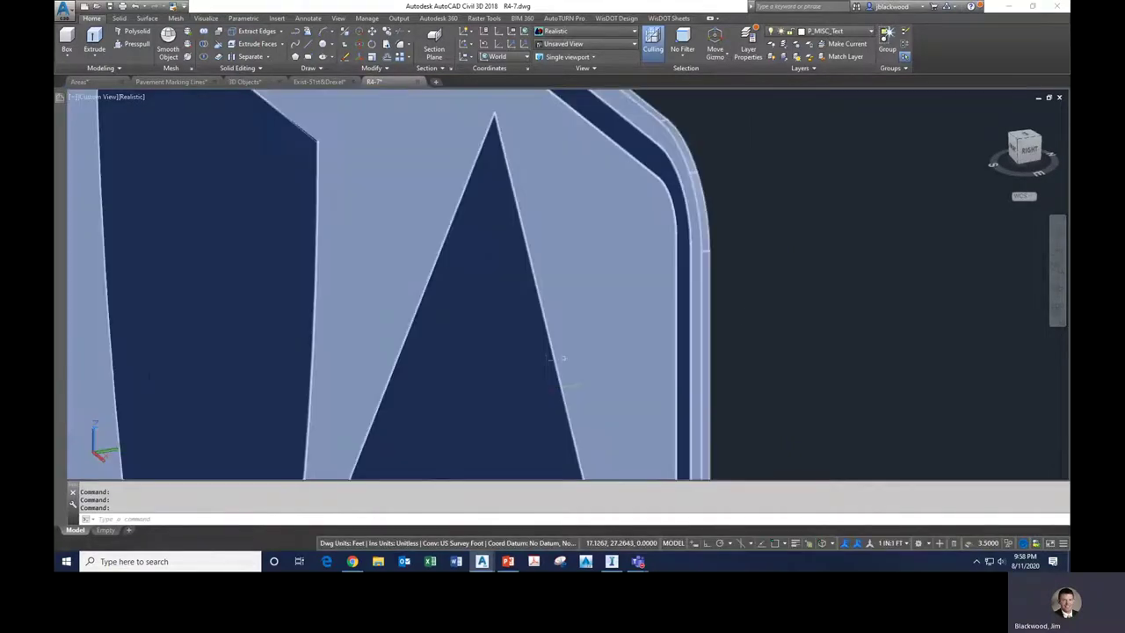
scroll(554, 359, "down", 6)
scroll(606, 228, "up", 2)
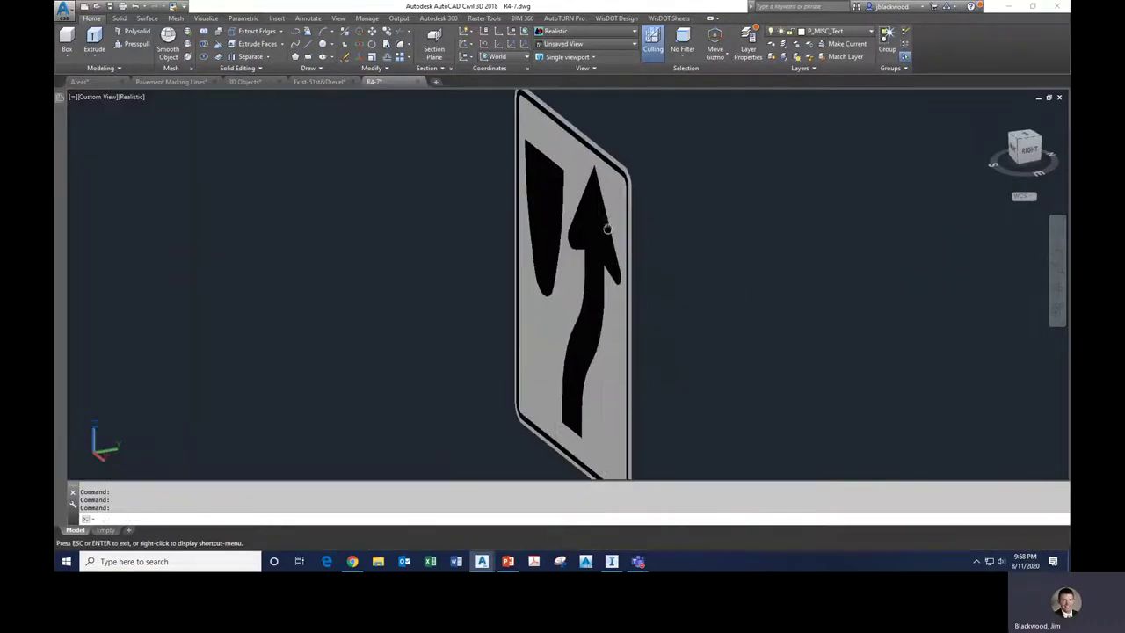
key("Escape")
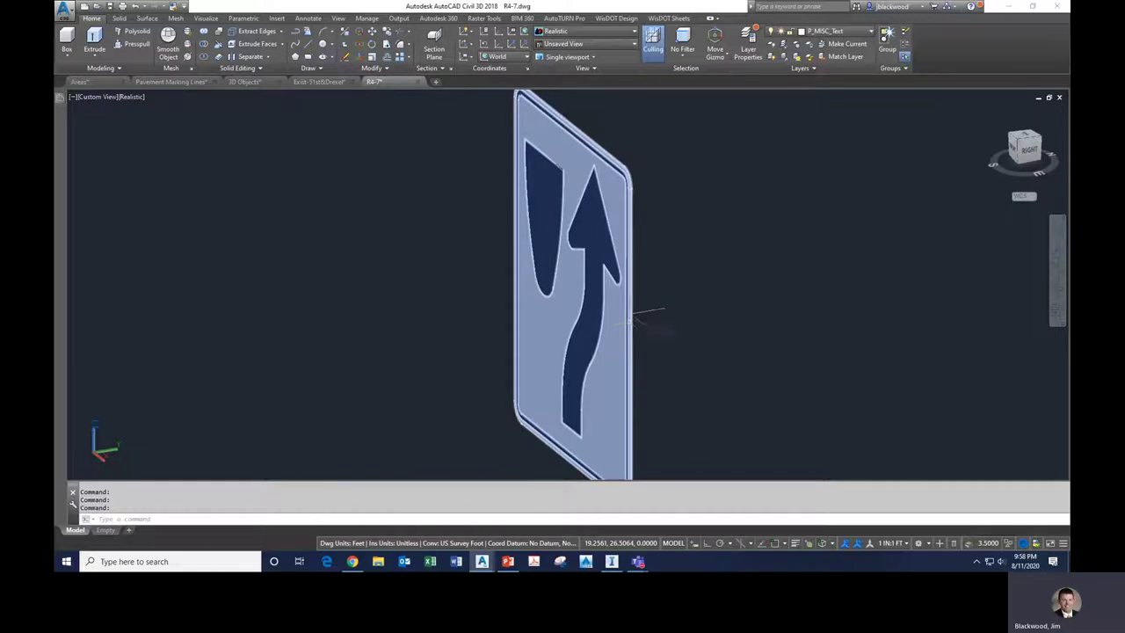
scroll(647, 318, "up", 5)
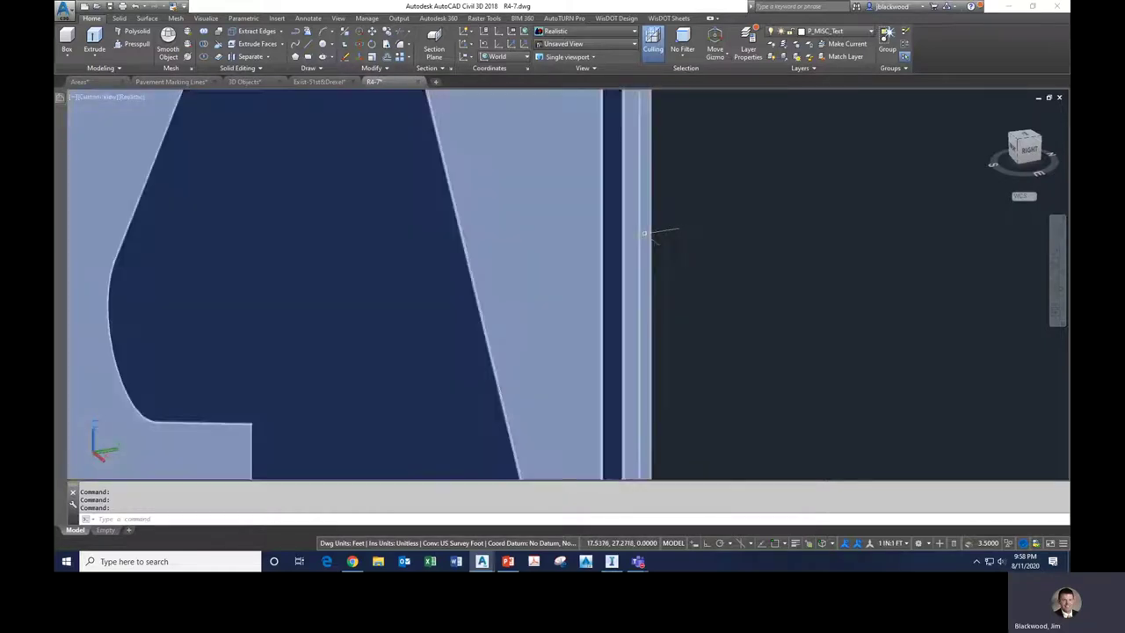
scroll(647, 234, "down", 8)
scroll(676, 352, "up", 3)
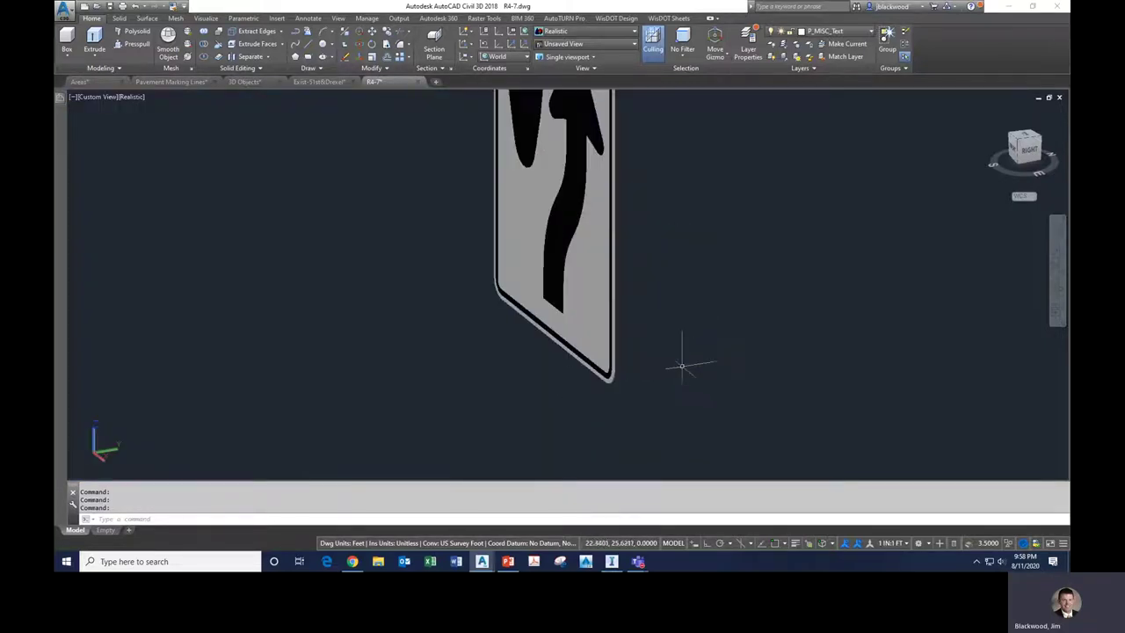
middle_click_drag(650, 329, 653, 414, "shift")
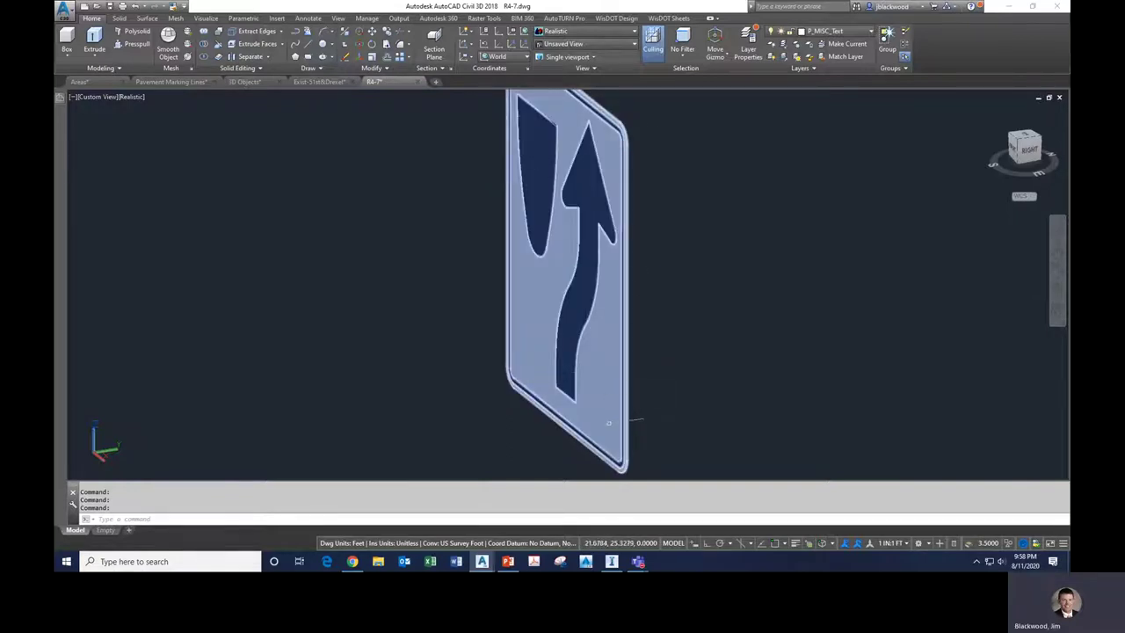
mouse_move(608, 422)
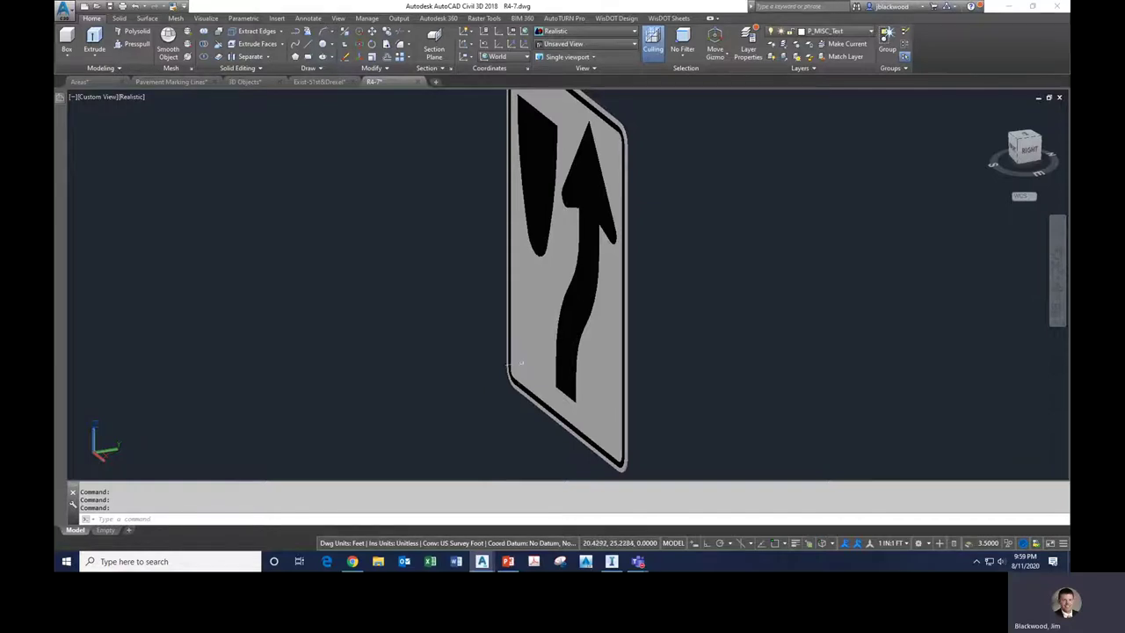
Examine the freestanding sign panel and the post-mounted sign, from the panel down to the foot of the post.
scroll(571, 321, "down", 5)
mouse_move(571, 322)
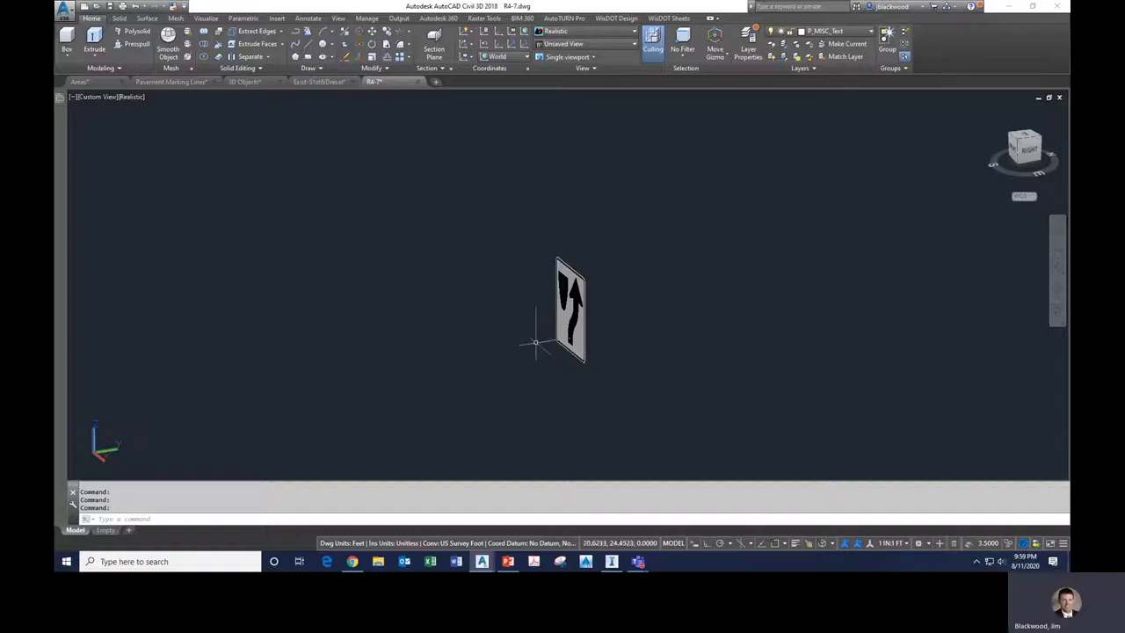
scroll(594, 292, "up", 3)
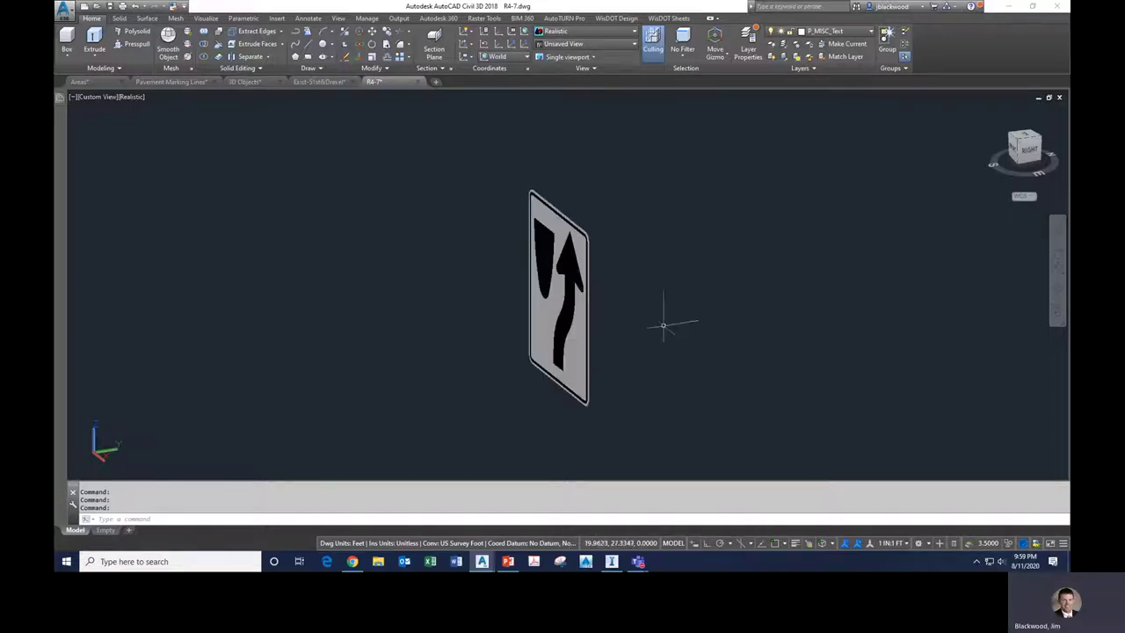
scroll(715, 281, "down", 3)
scroll(519, 254, "up", 5)
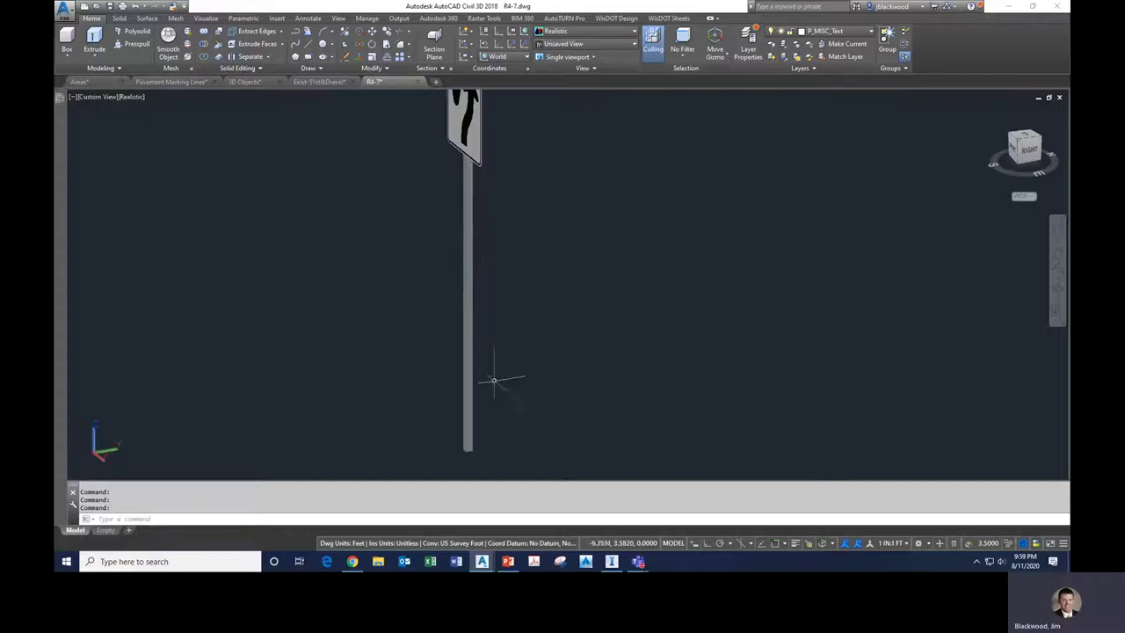
scroll(473, 456, "up", 2)
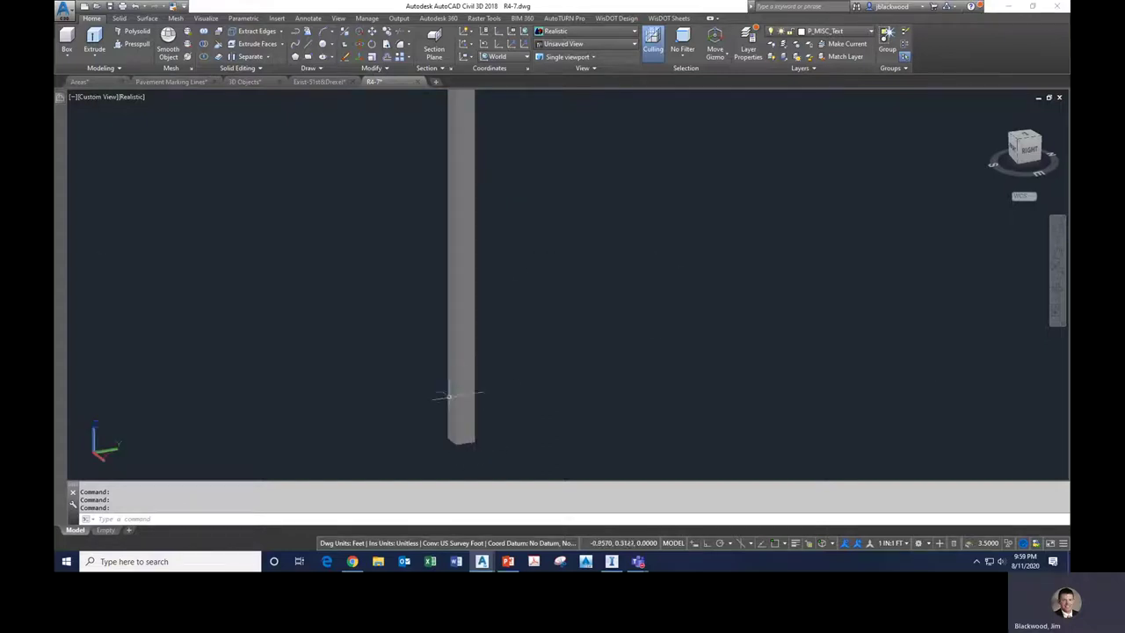
scroll(484, 420, "down", 3)
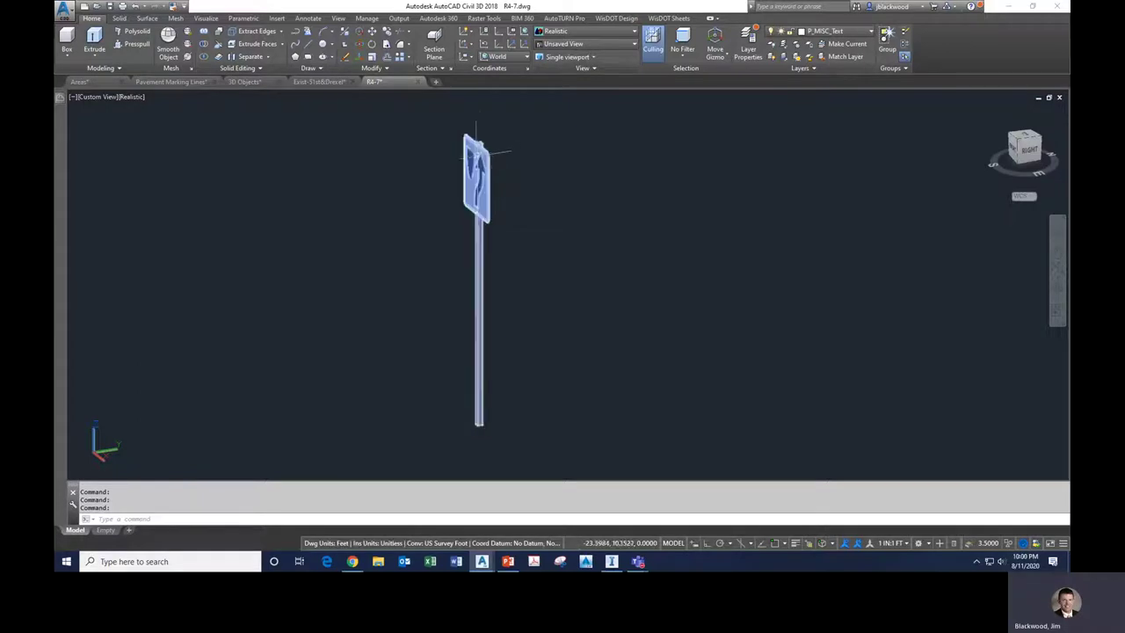
scroll(480, 142, "up", 2)
scroll(480, 142, "down", 3)
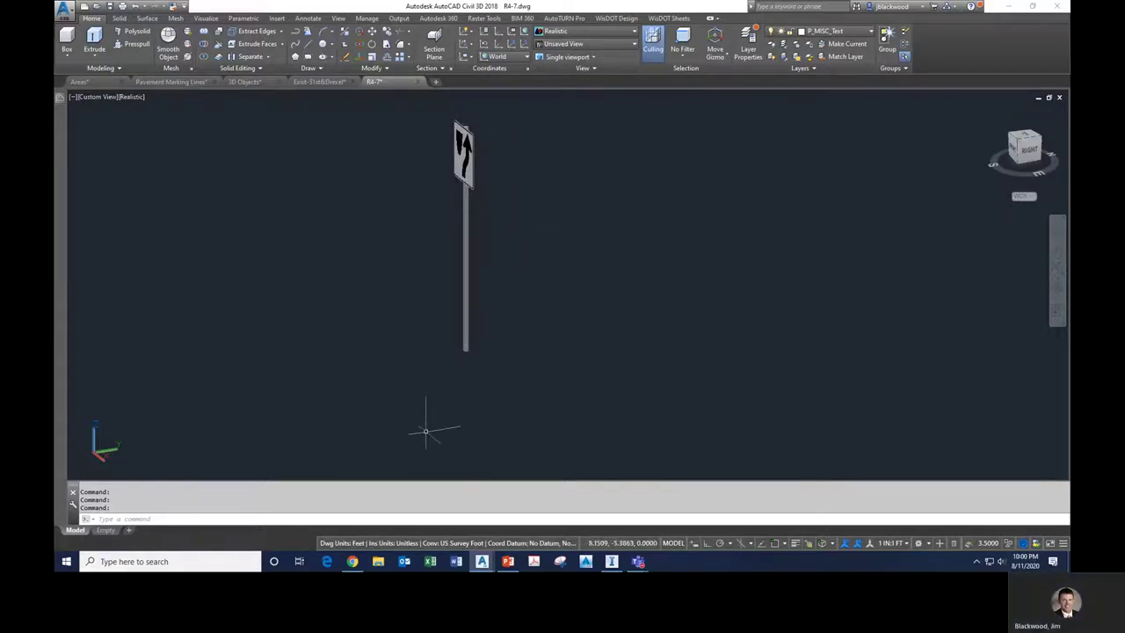
Check that the post and sign panel select as one object, and inspect the post's base point.
left_click(479, 248)
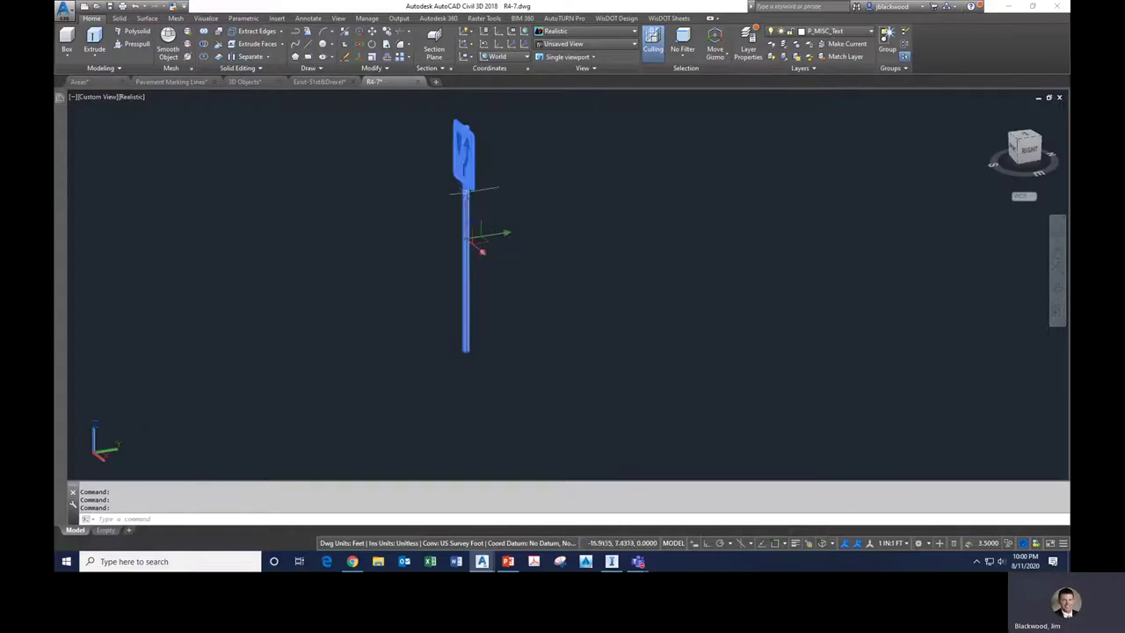
key("Escape")
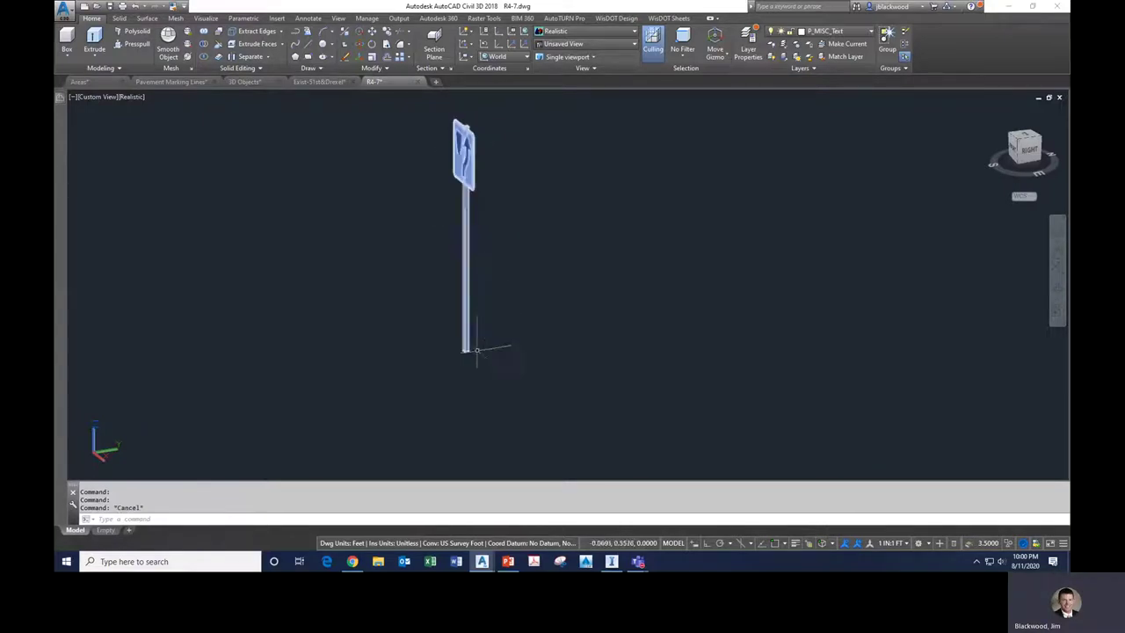
scroll(465, 365, "up", 5)
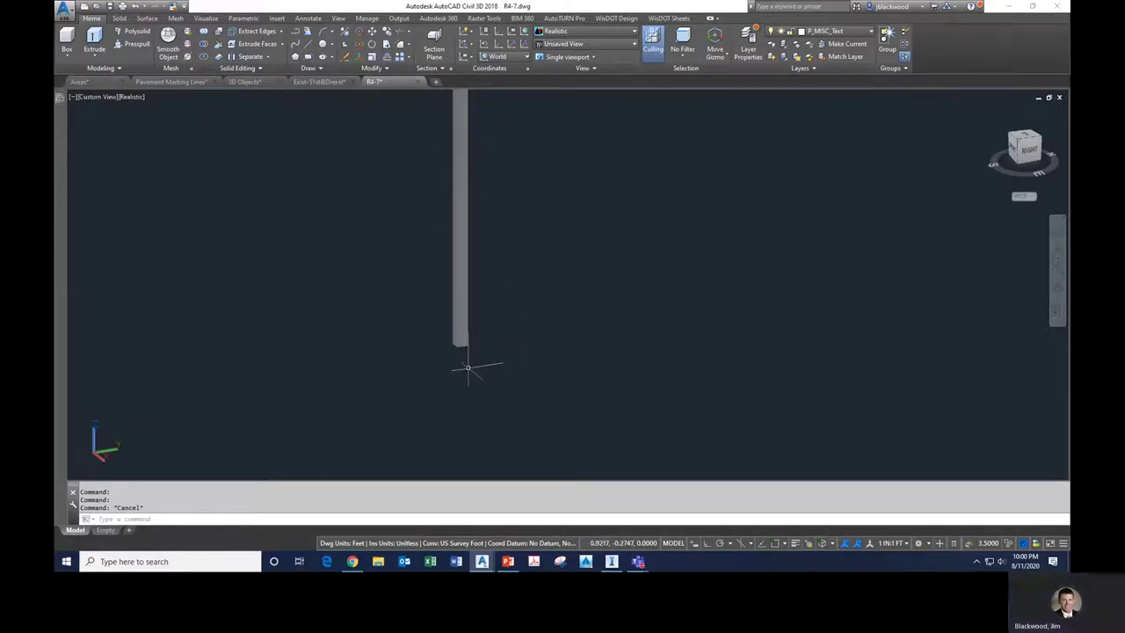
scroll(468, 367, "down", 1)
scroll(468, 367, "down", 2)
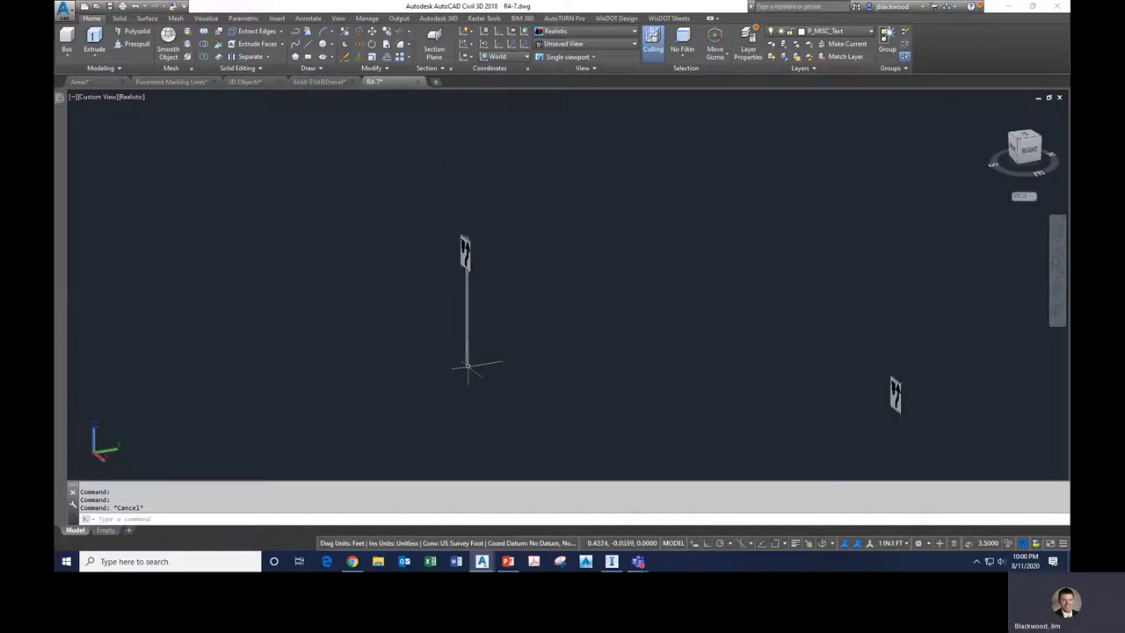
Open the FBX export for the R4-7 sign drawing and cancel it without saving a file.
left_click(65, 10)
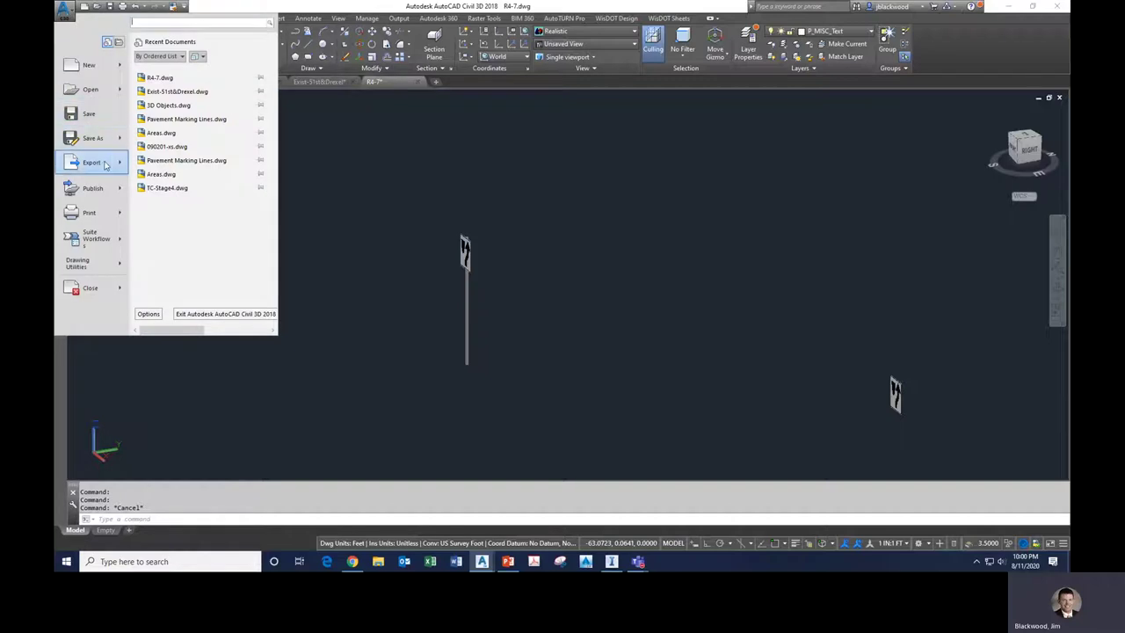
mouse_move(109, 163)
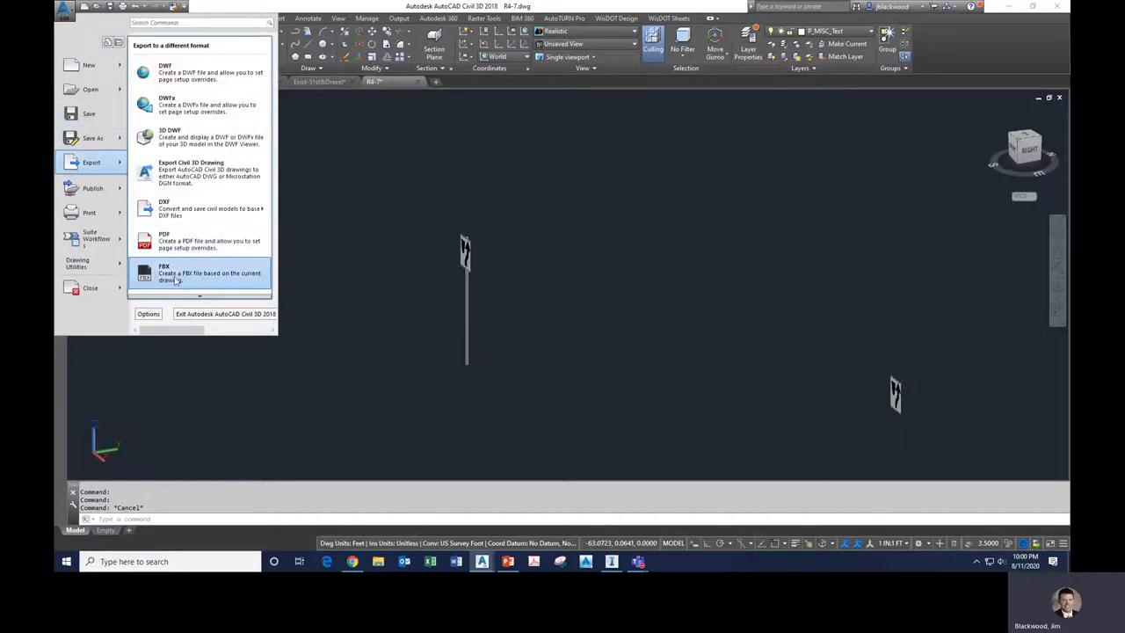
left_click(175, 277)
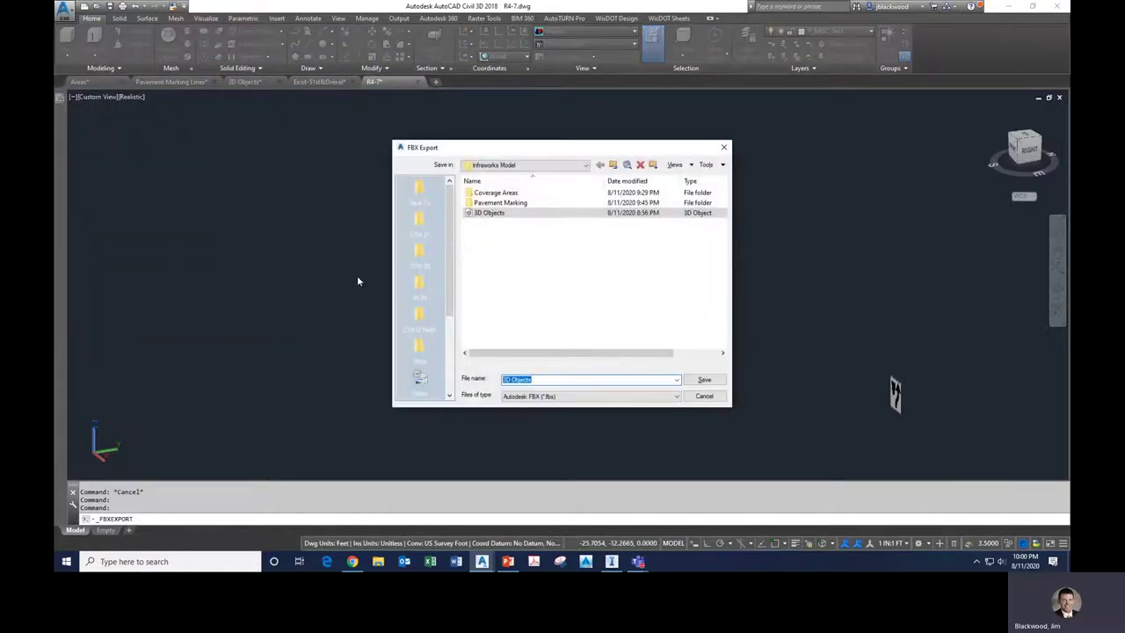
left_click(714, 398)
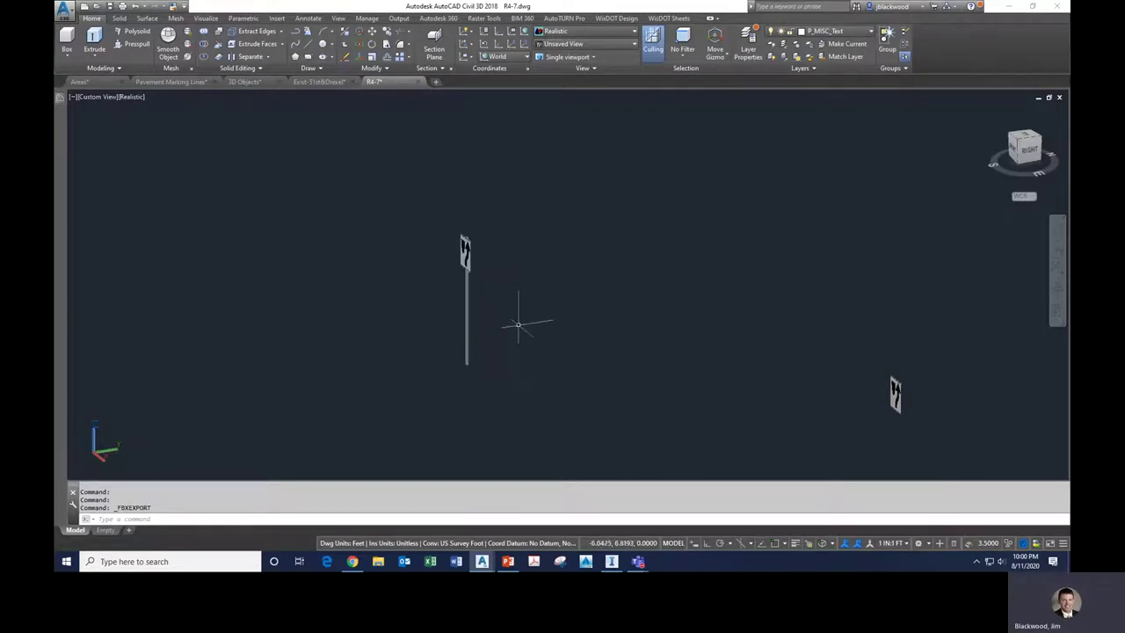
Switch to InfraWorks and open a File Explorer window reduced in size so it floats over the roundabout model.
left_click(611, 561)
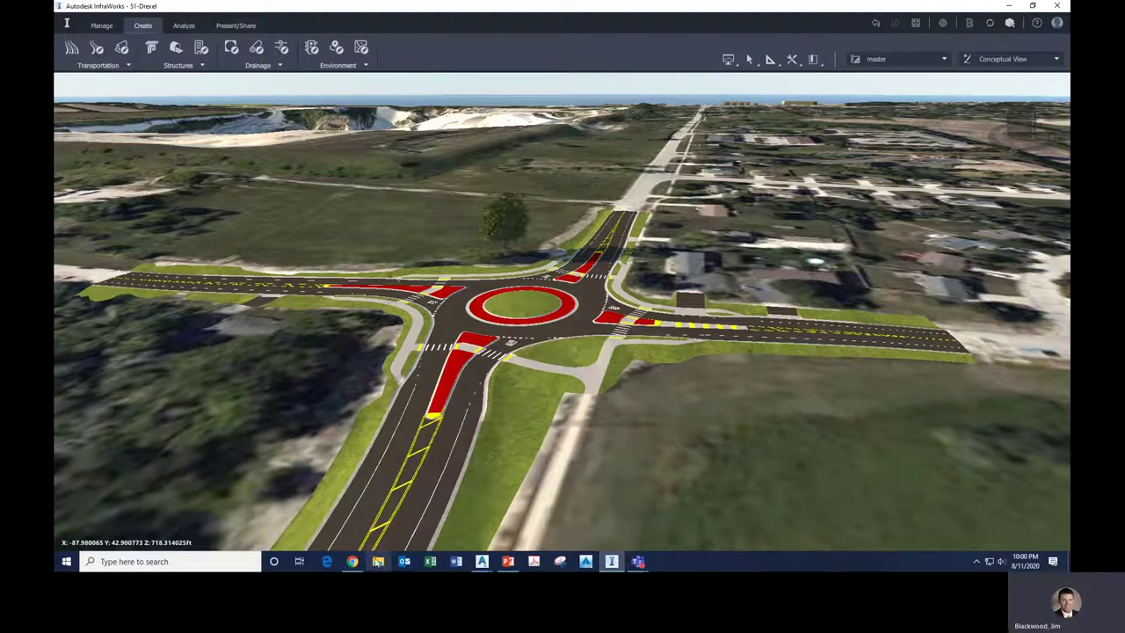
left_click(378, 560)
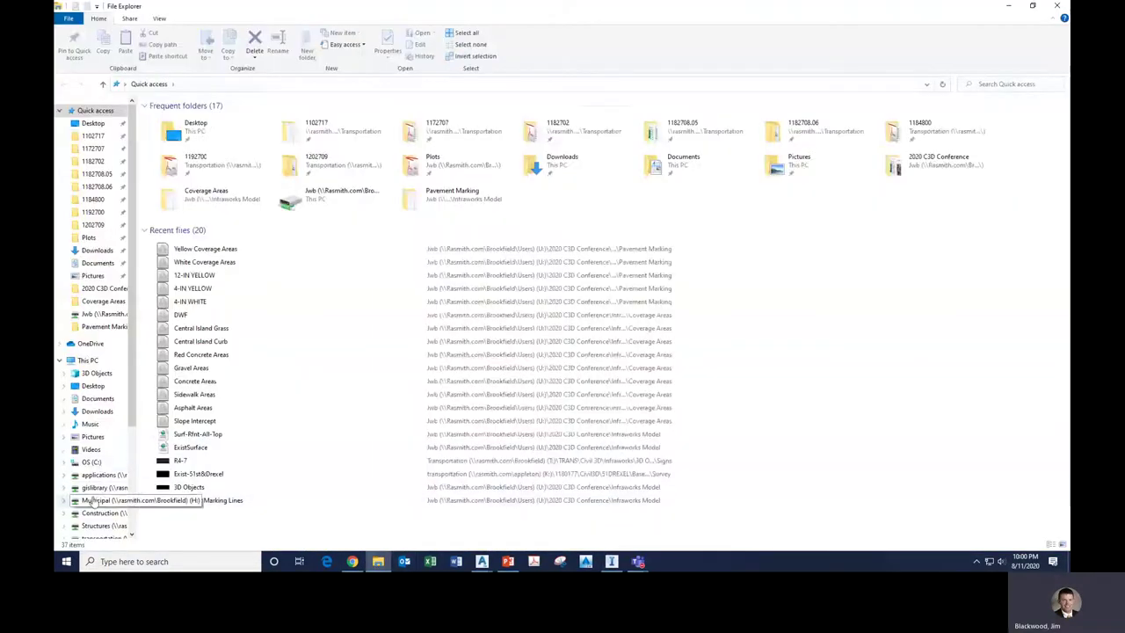
scroll(87, 509, "down", 3)
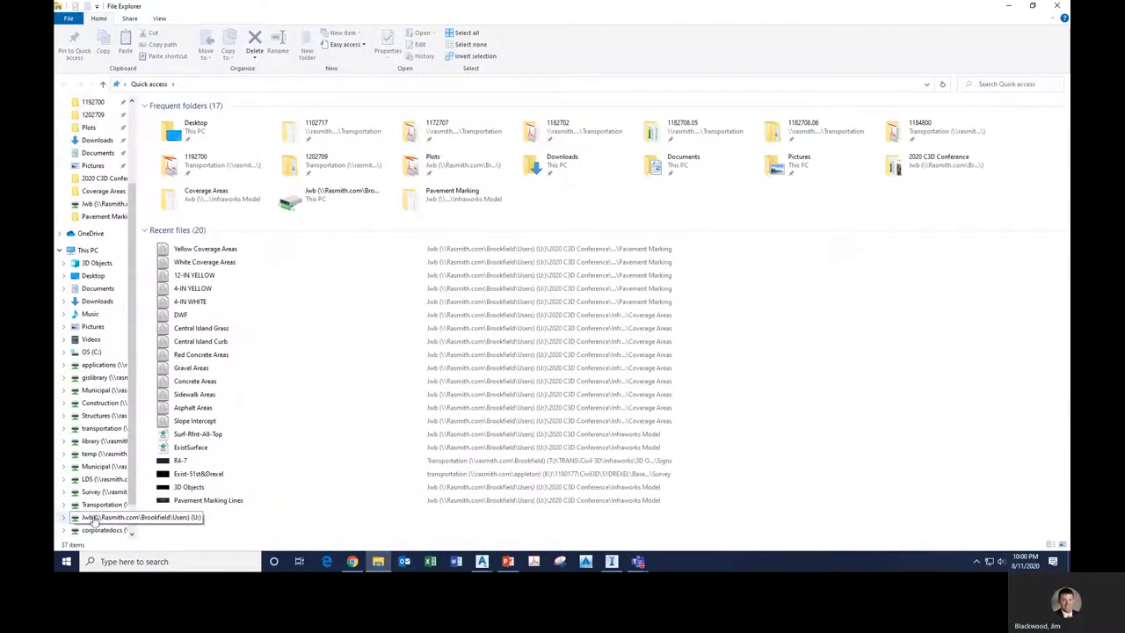
left_click(97, 517)
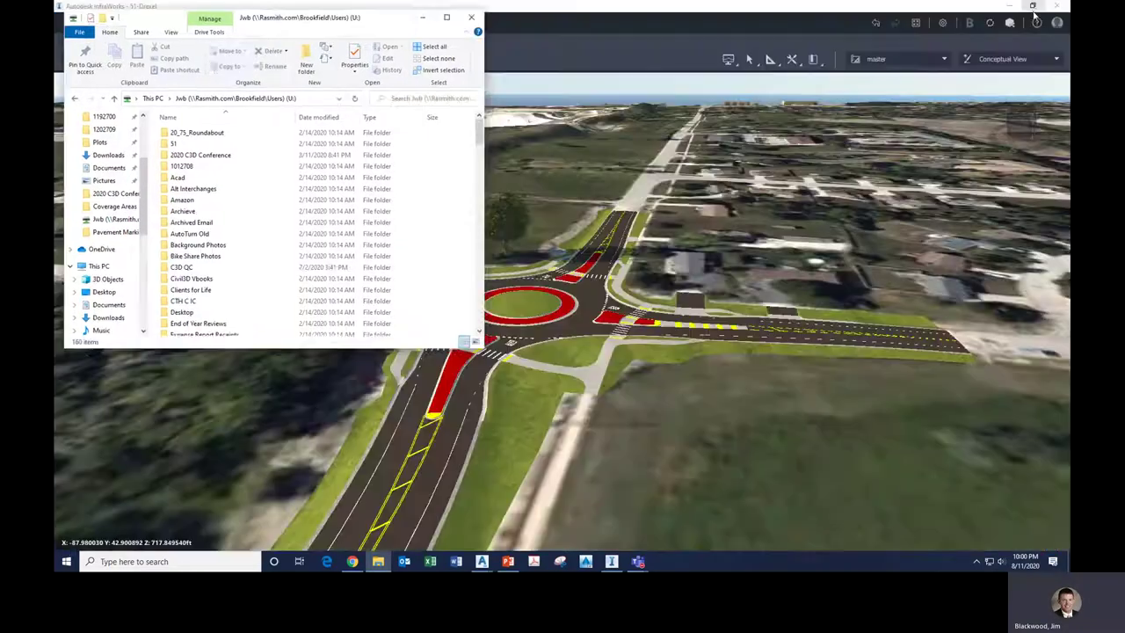
left_click(1033, 6)
Open the TRANS folder on the Transportation (T:) network drive.
scroll(194, 255, "down", 3)
scroll(193, 251, "up", 3)
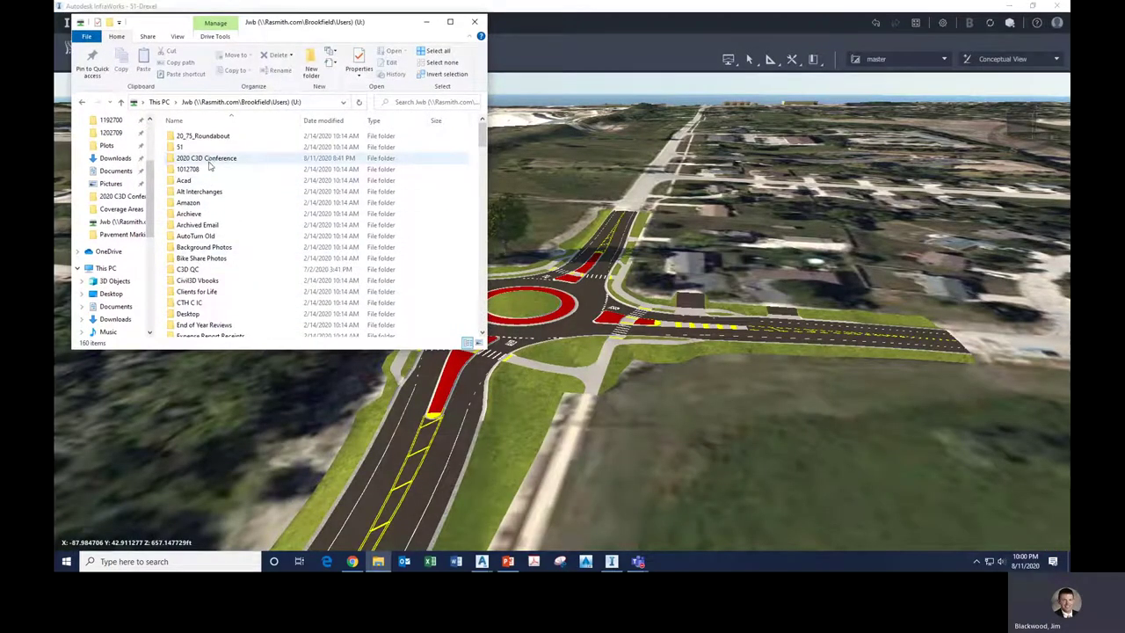
scroll(209, 176, "down", 1)
scroll(119, 299, "down", 5)
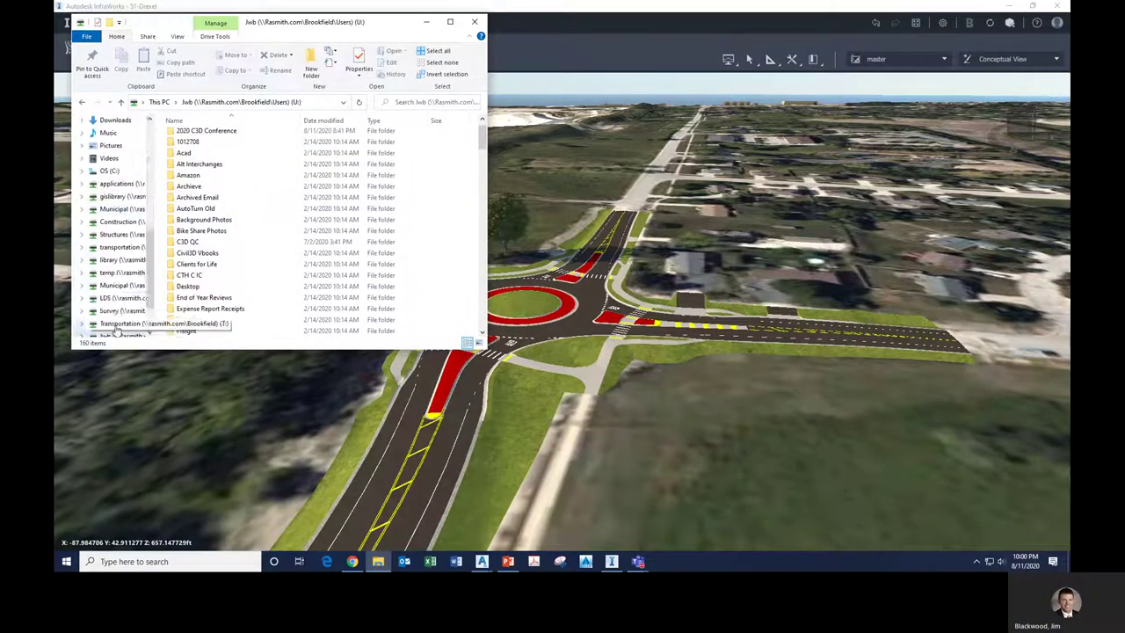
left_click(118, 325)
left_click(211, 272)
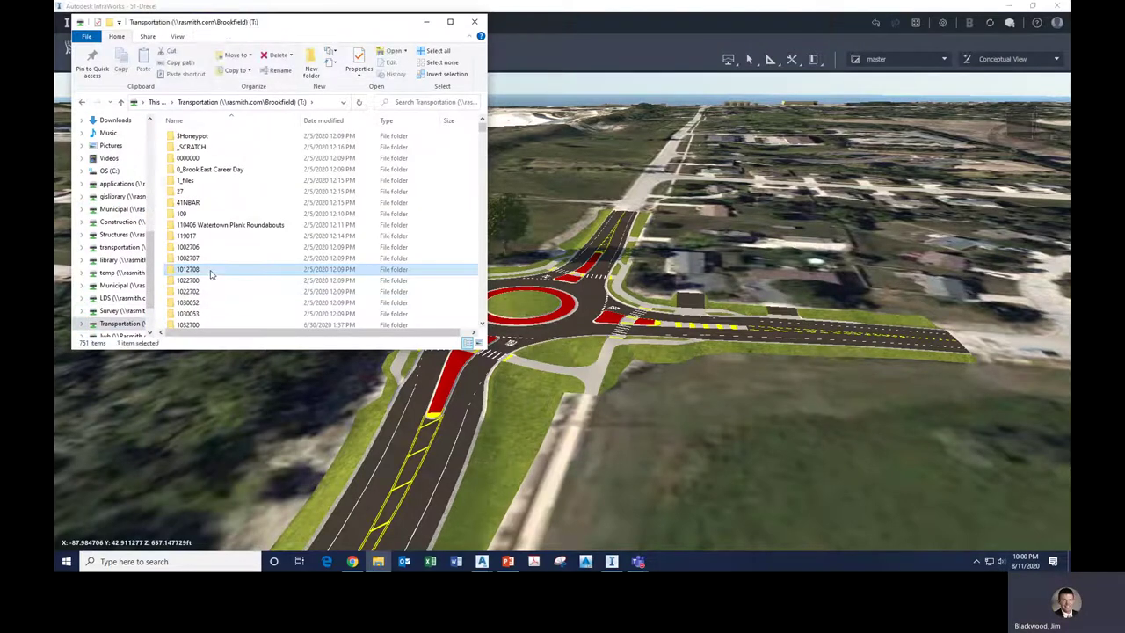
type("trans")
key("Return")
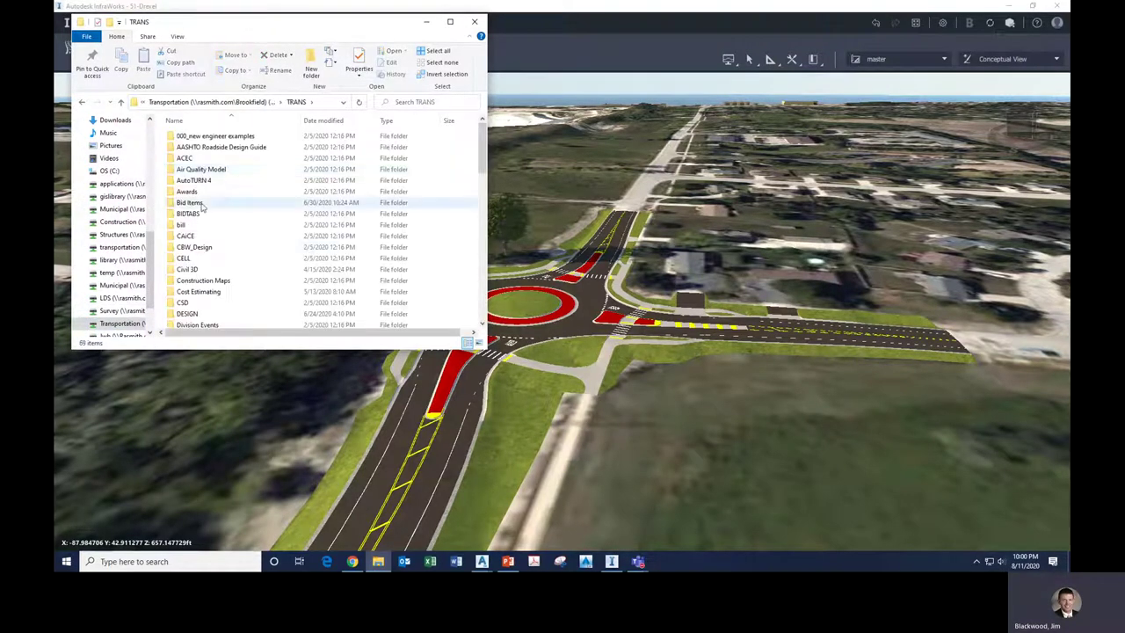
Open the Signs folder under Civil 3D\Infraworks\3D Object Library.
double_click(204, 268)
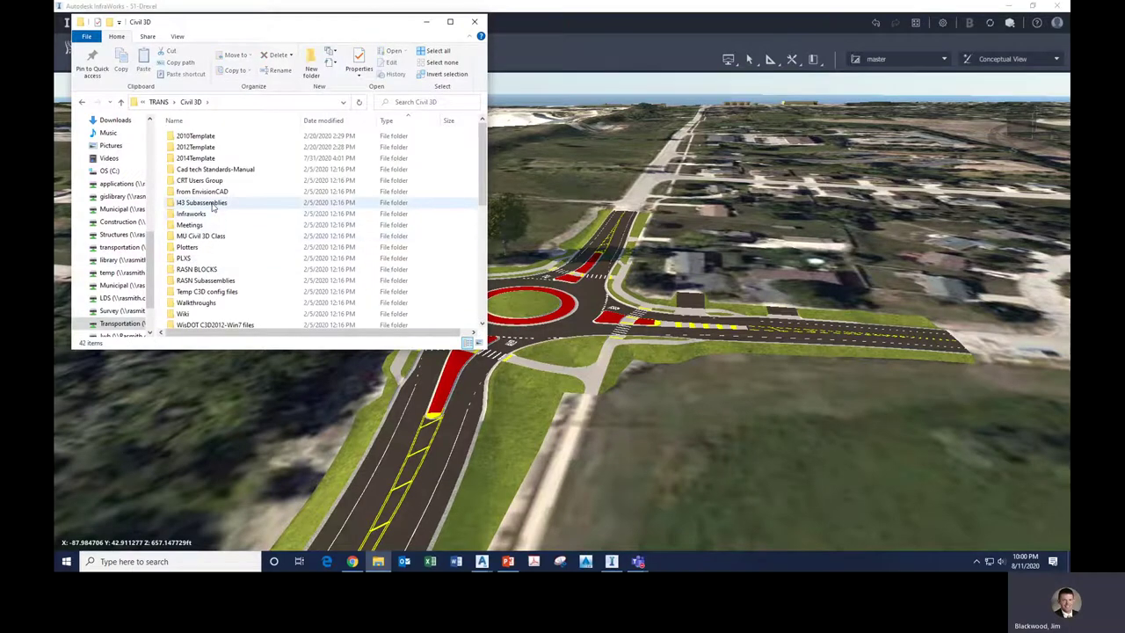
double_click(211, 213)
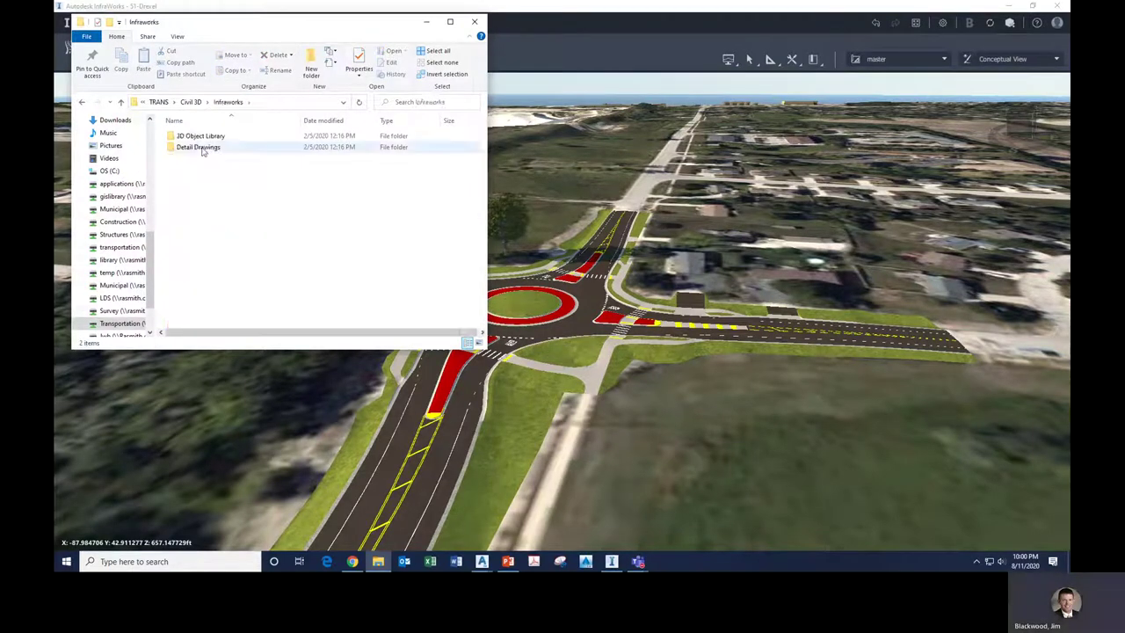
left_click(202, 140)
double_click(202, 138)
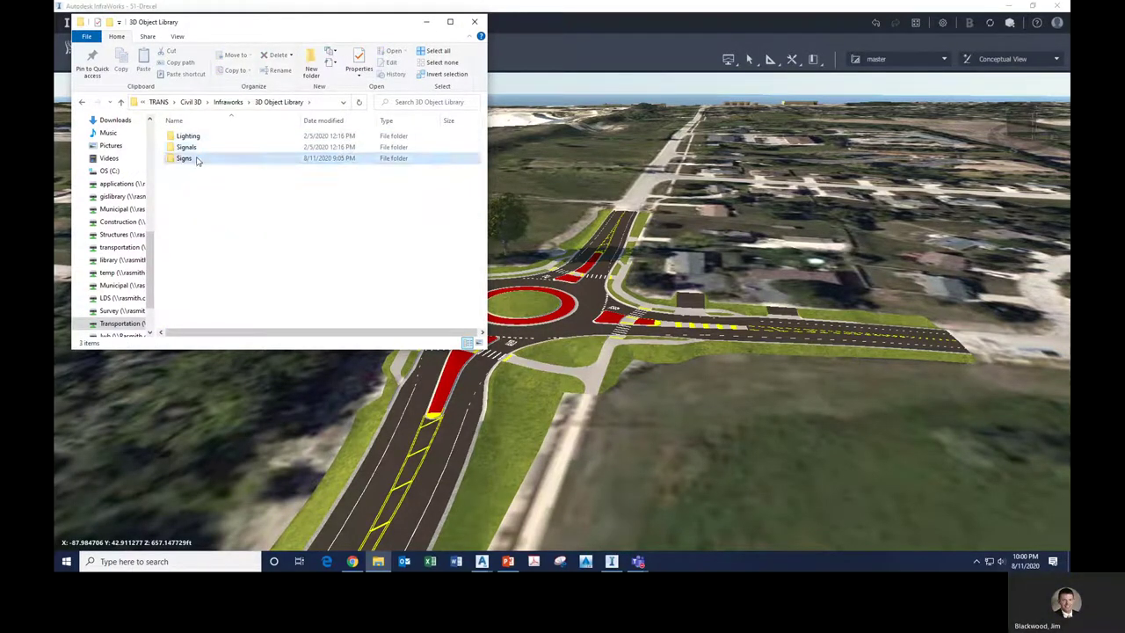
double_click(201, 157)
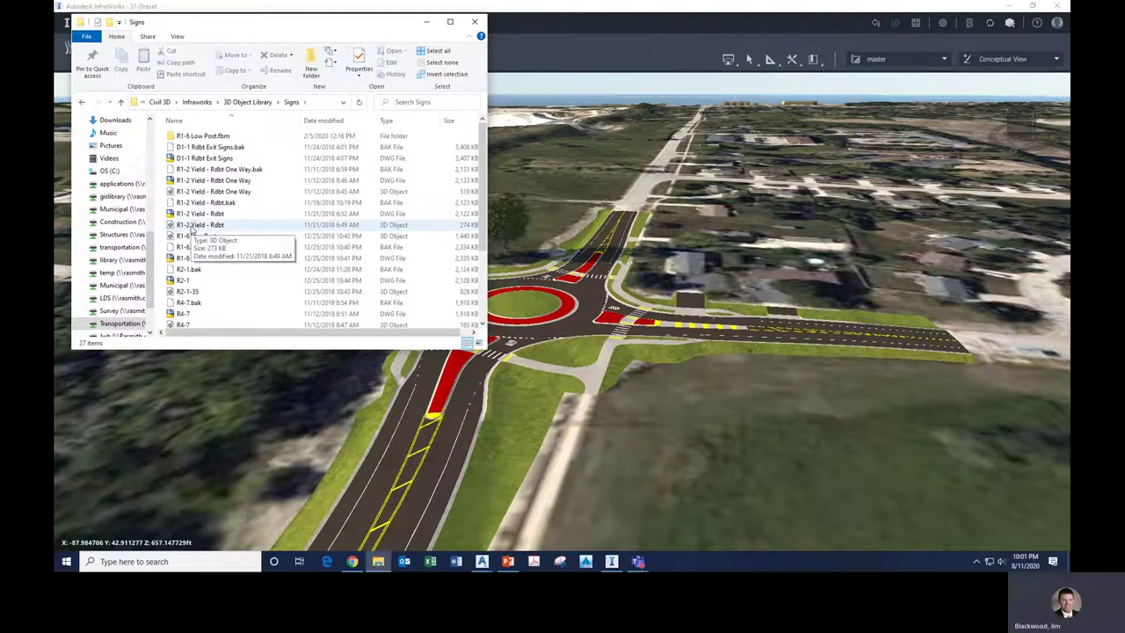
Add the R4-7 3D Object file from the Signs folder to the InfraWorks model as a data source.
scroll(192, 227, "down", 2)
left_click(190, 267)
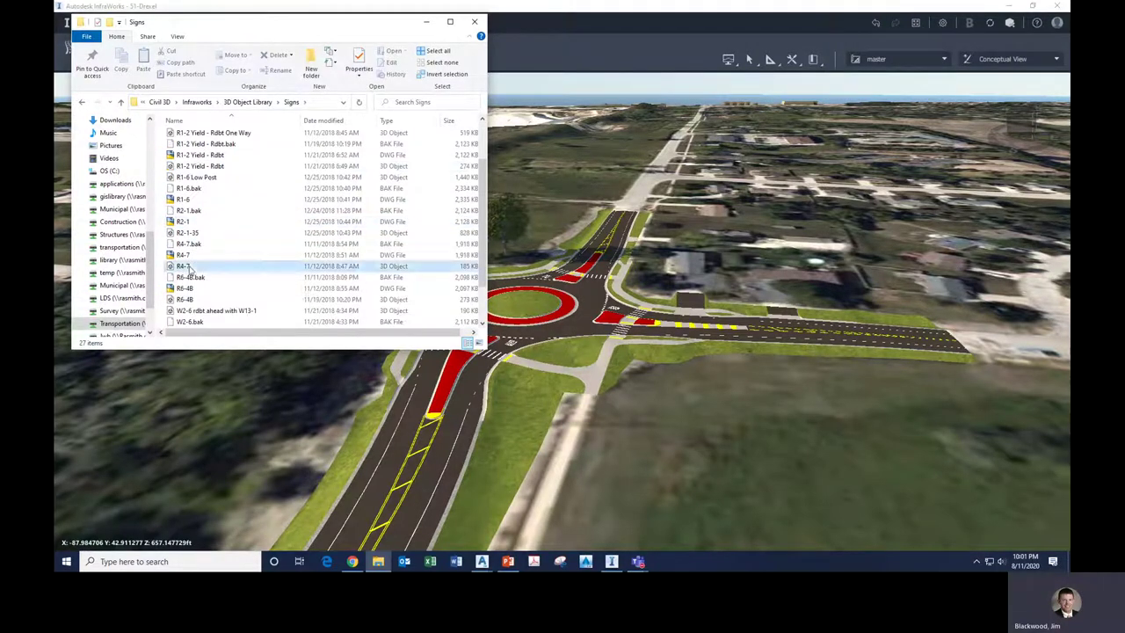
left_click_drag(190, 267, 442, 418)
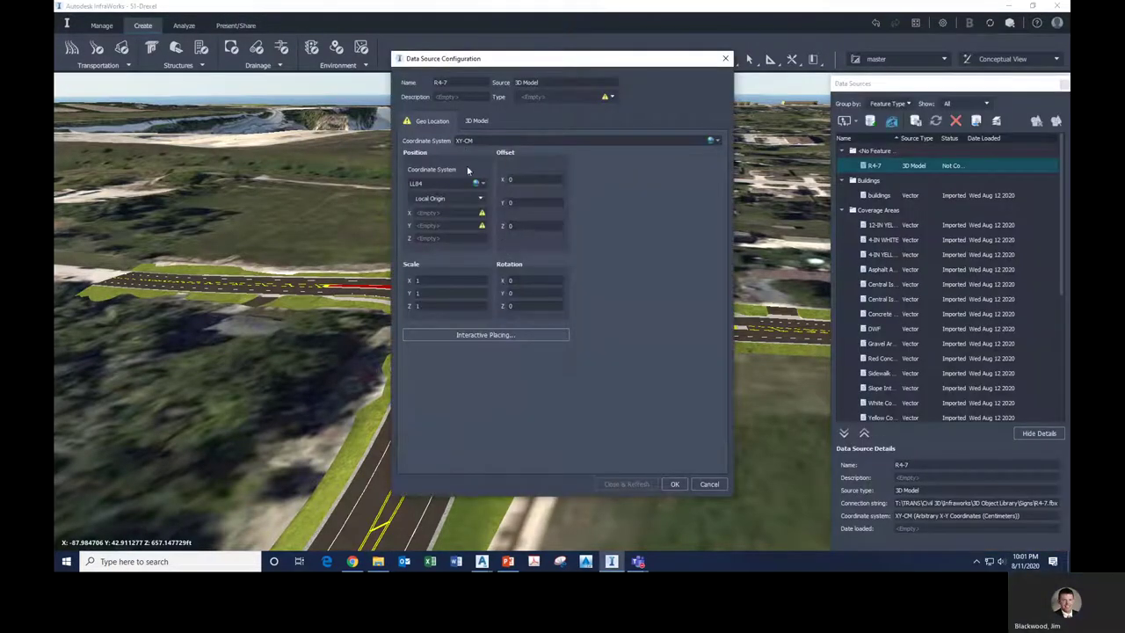
Set the R4-7 data source type to City Furniture and accept the configuration.
left_click(612, 97)
left_click(533, 121)
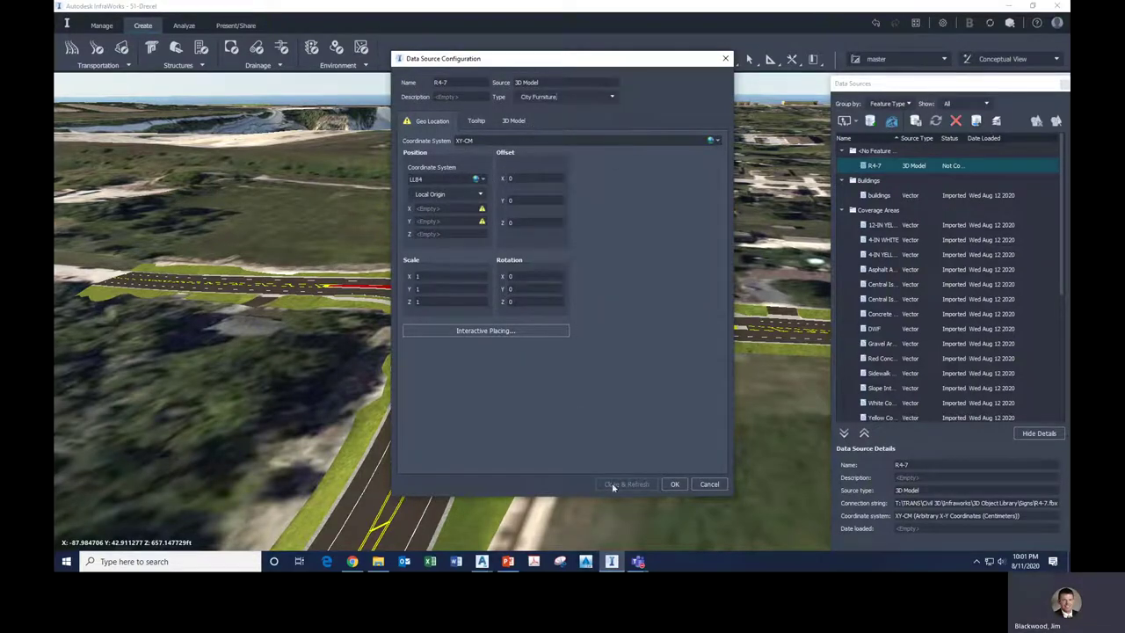
left_click(675, 484)
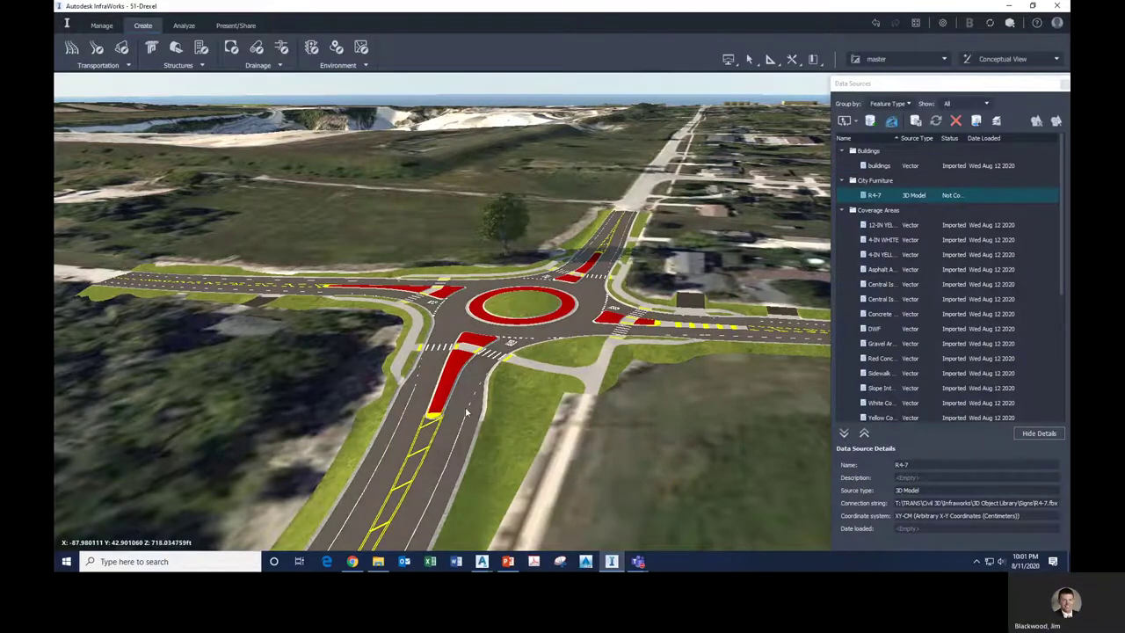
Examine the near approach's red splitter island and its yellow nose up close from a low angle.
scroll(450, 416, "up", 5)
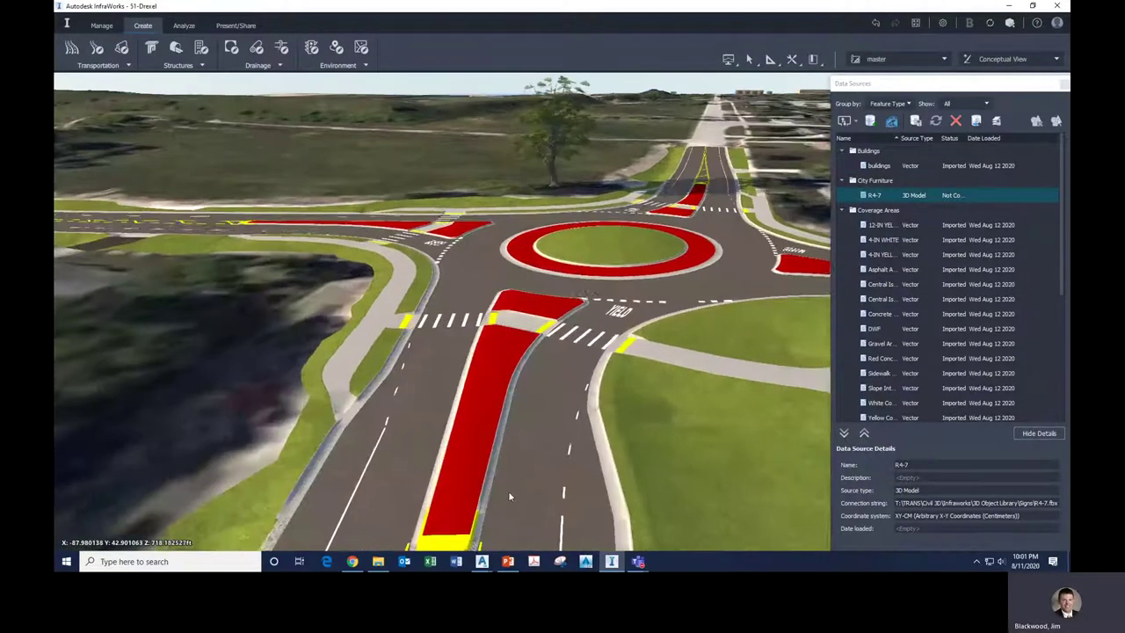
scroll(492, 457, "up", 3)
scroll(497, 455, "down", 2)
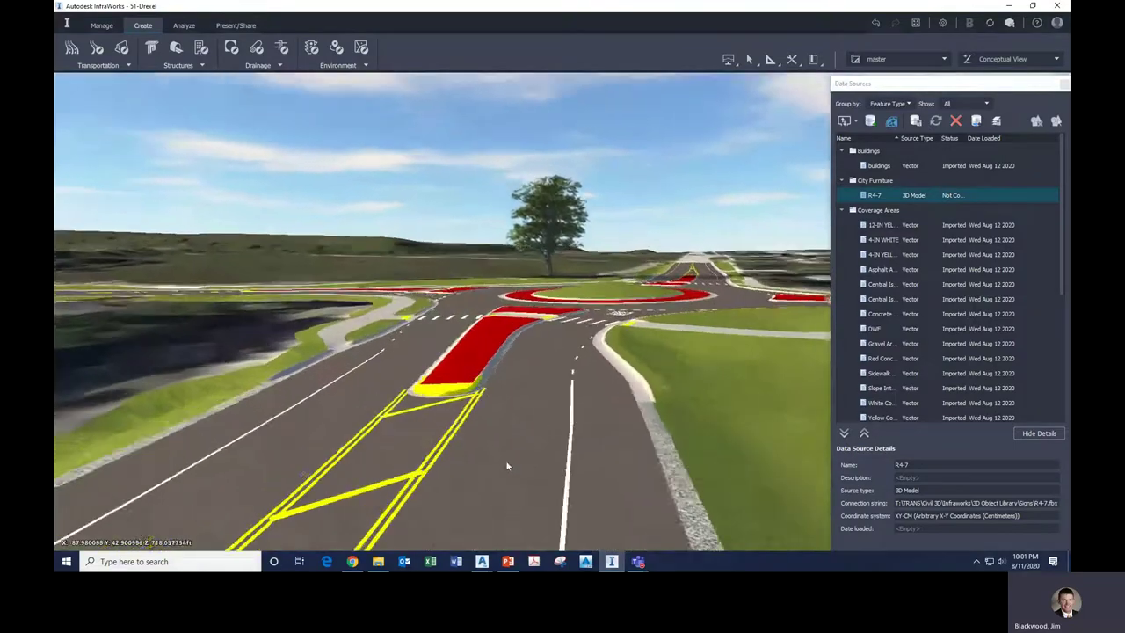
scroll(510, 467, "down", 3)
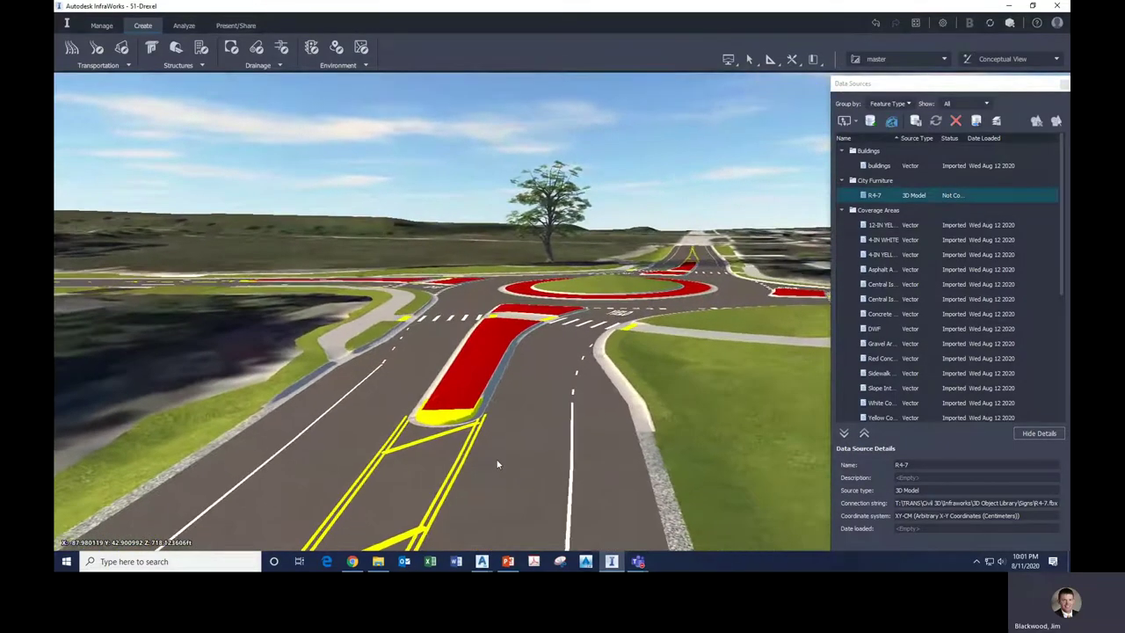
scroll(384, 393, "down", 3)
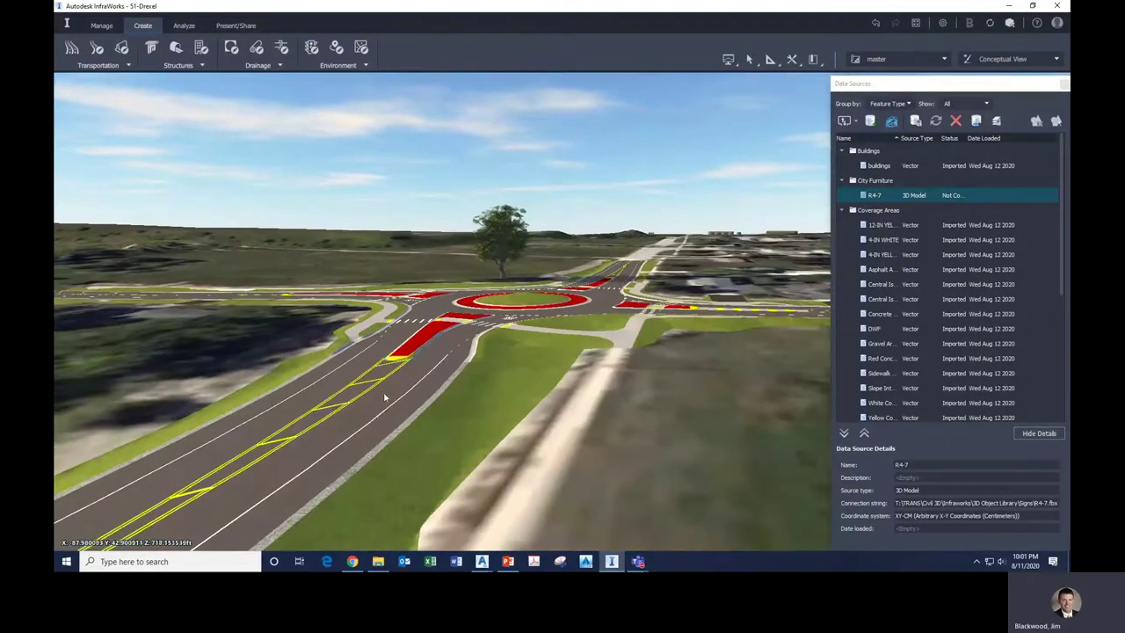
scroll(448, 410, "up", 4)
scroll(452, 415, "up", 3)
scroll(492, 430, "down", 2)
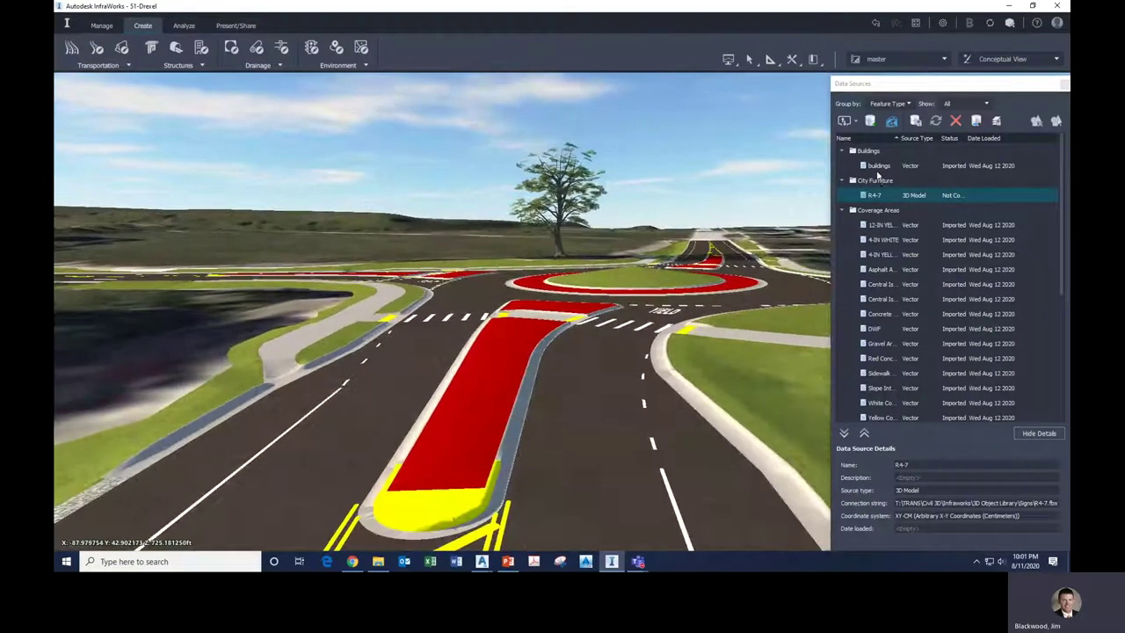
Reopen the R4-7 data source configuration, set its position coordinate system to WI-S, and accept it.
double_click(875, 196)
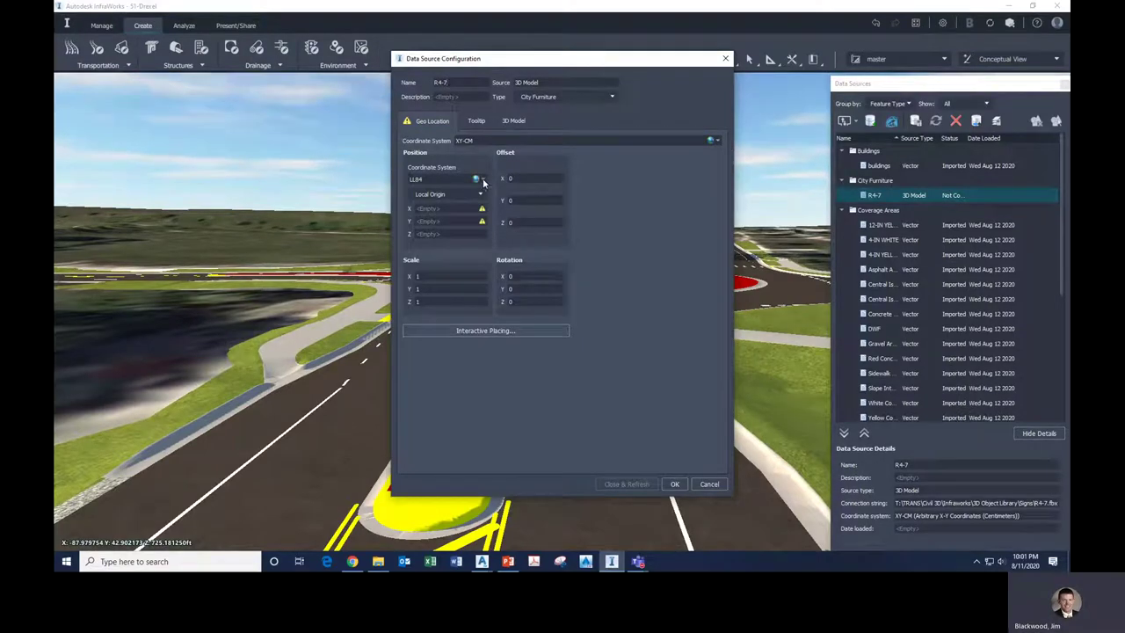
left_click(481, 180)
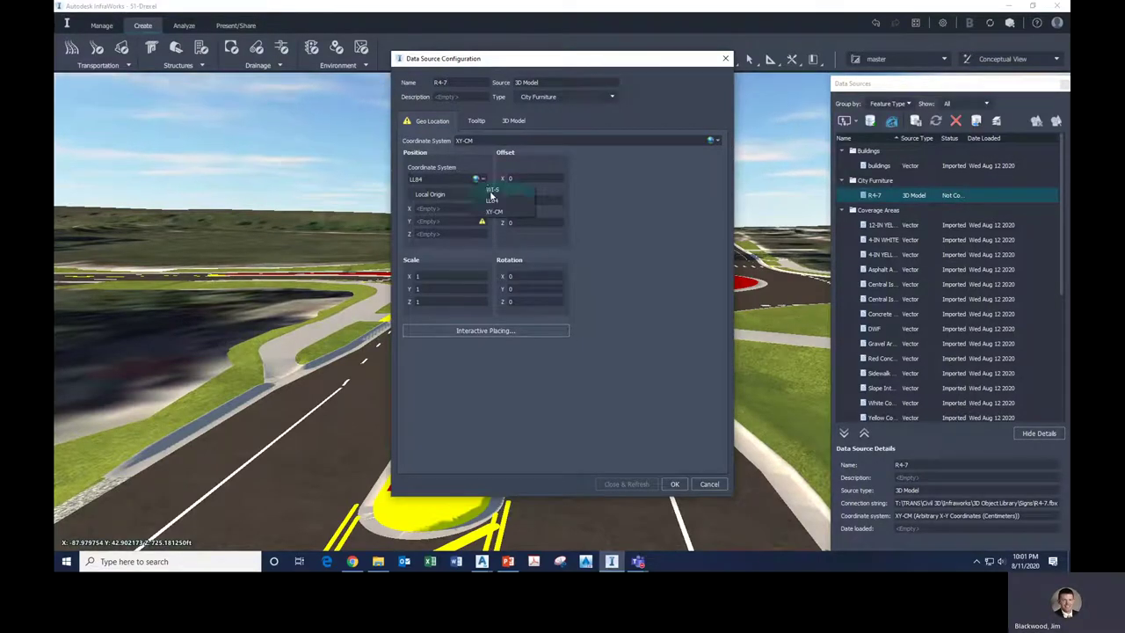
left_click(492, 190)
left_click(716, 141)
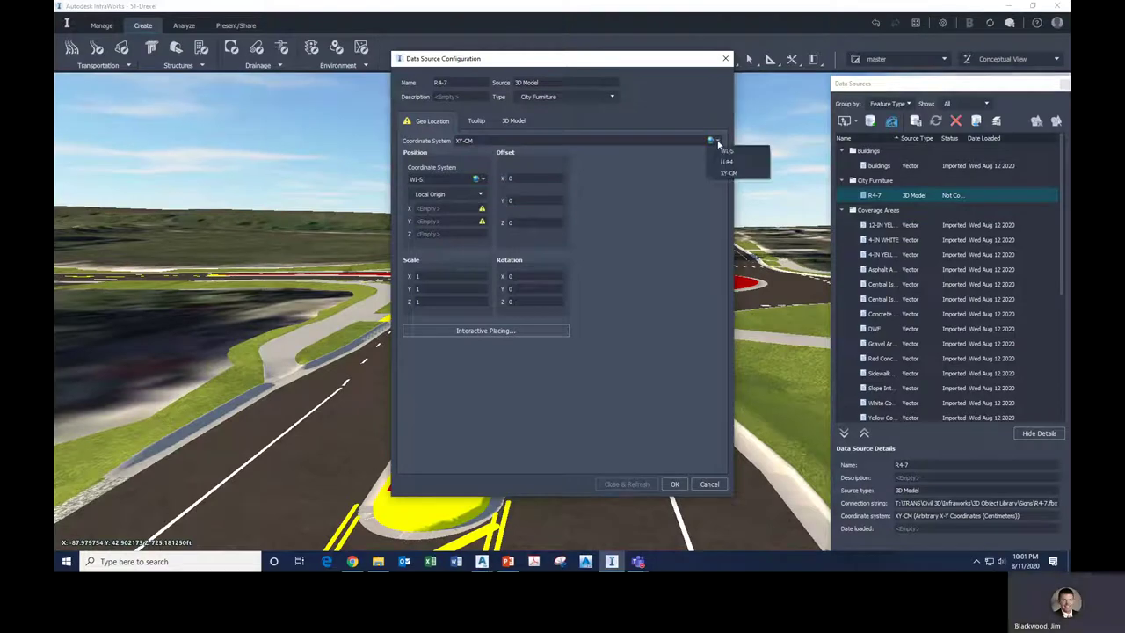
left_click(716, 142)
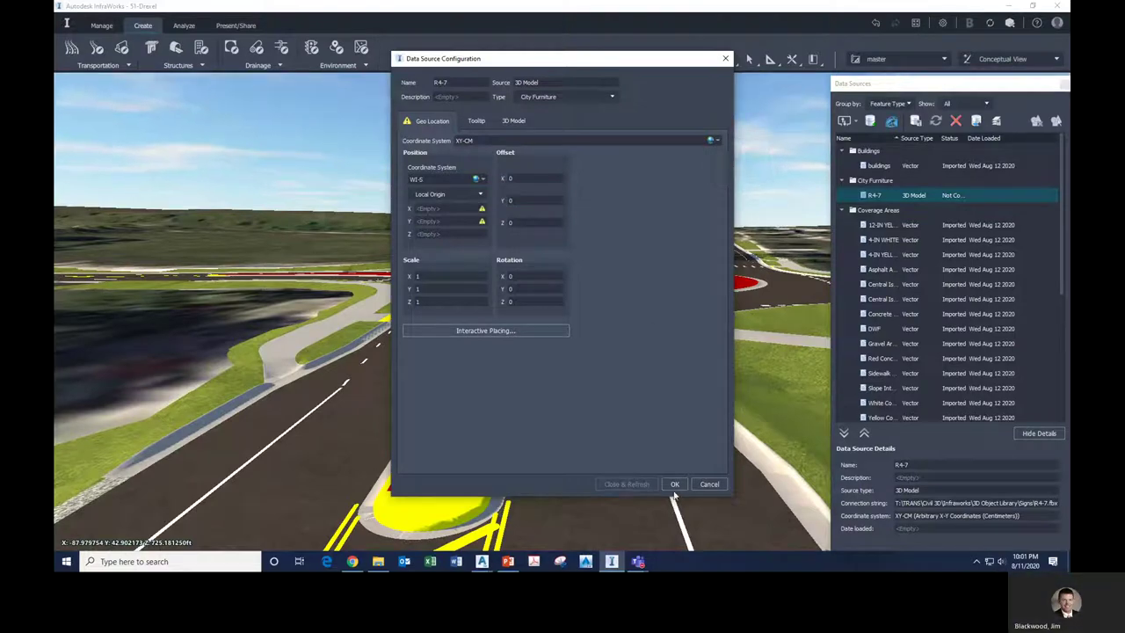
left_click(675, 485)
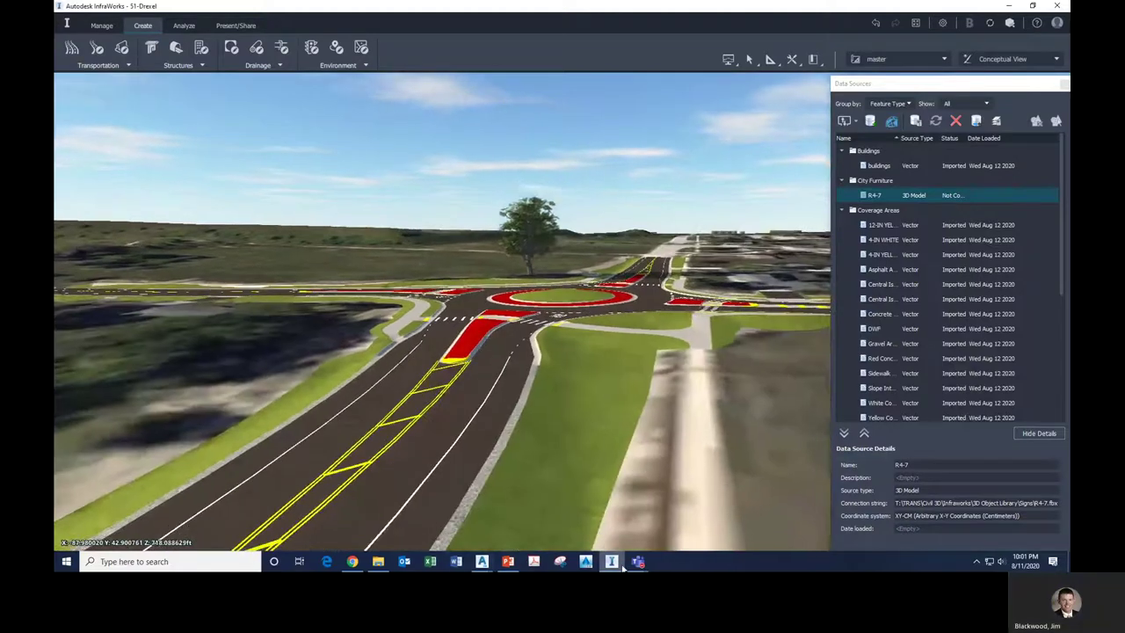
Add the R4-7 3D Object file from the Signs folder to the model again and set its type to City Furniture.
mouse_move(621, 567)
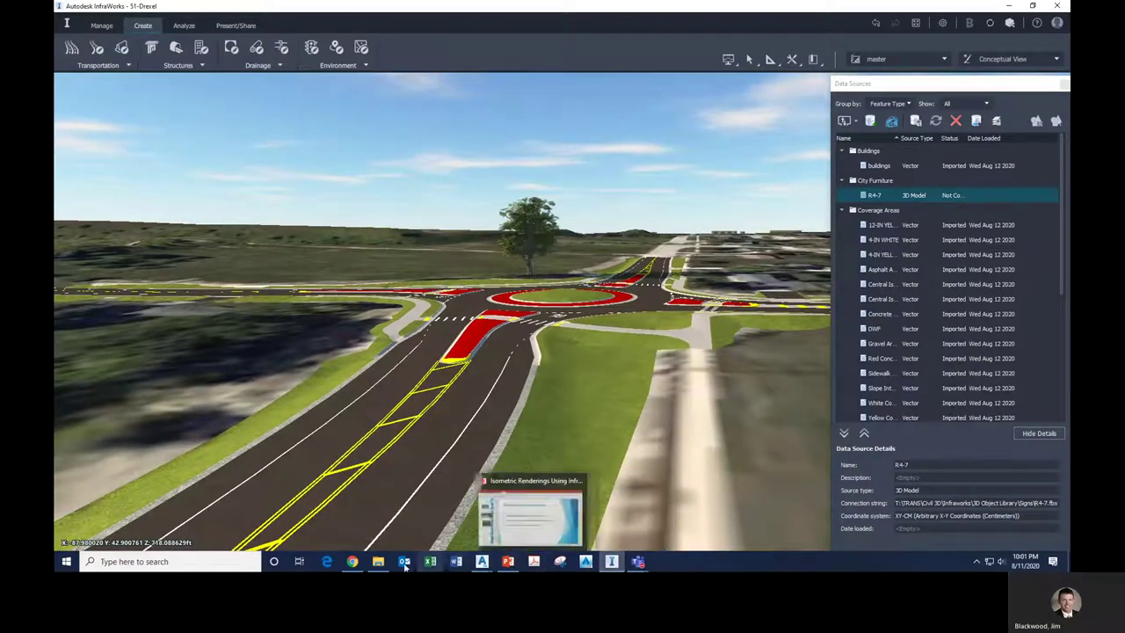
mouse_move(353, 564)
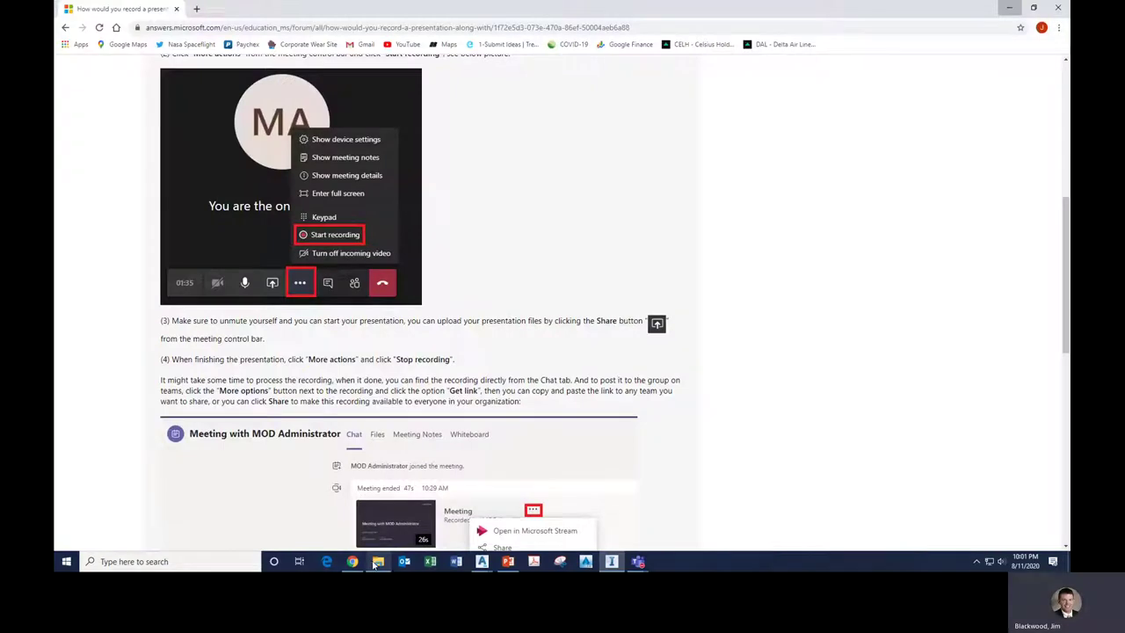
left_click(378, 561)
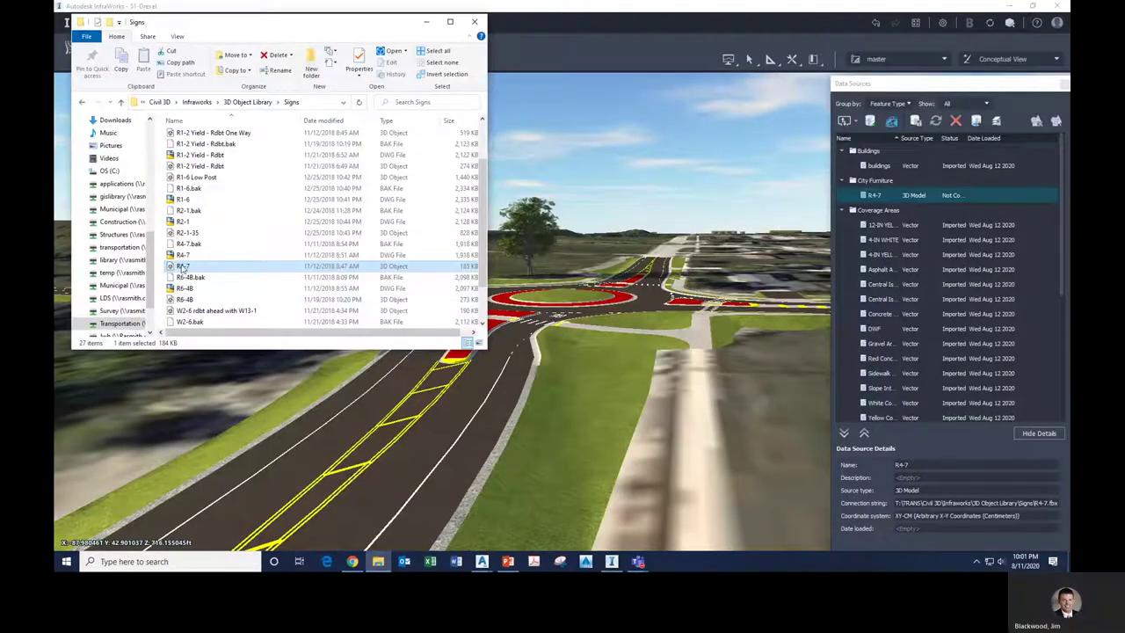
left_click_drag(182, 266, 599, 357)
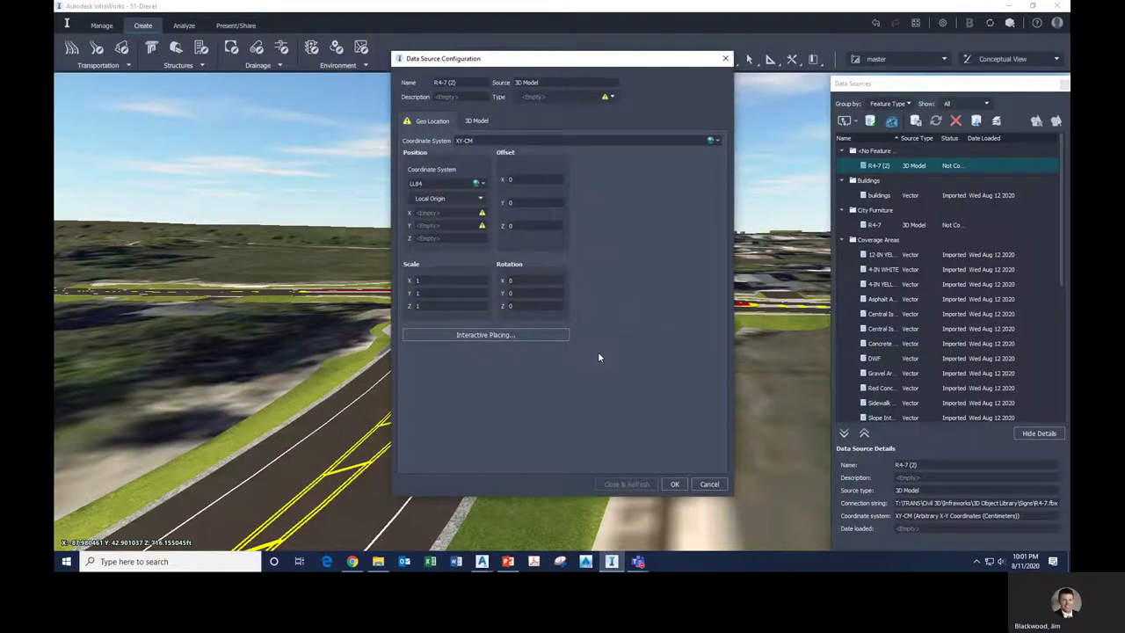
left_click(613, 99)
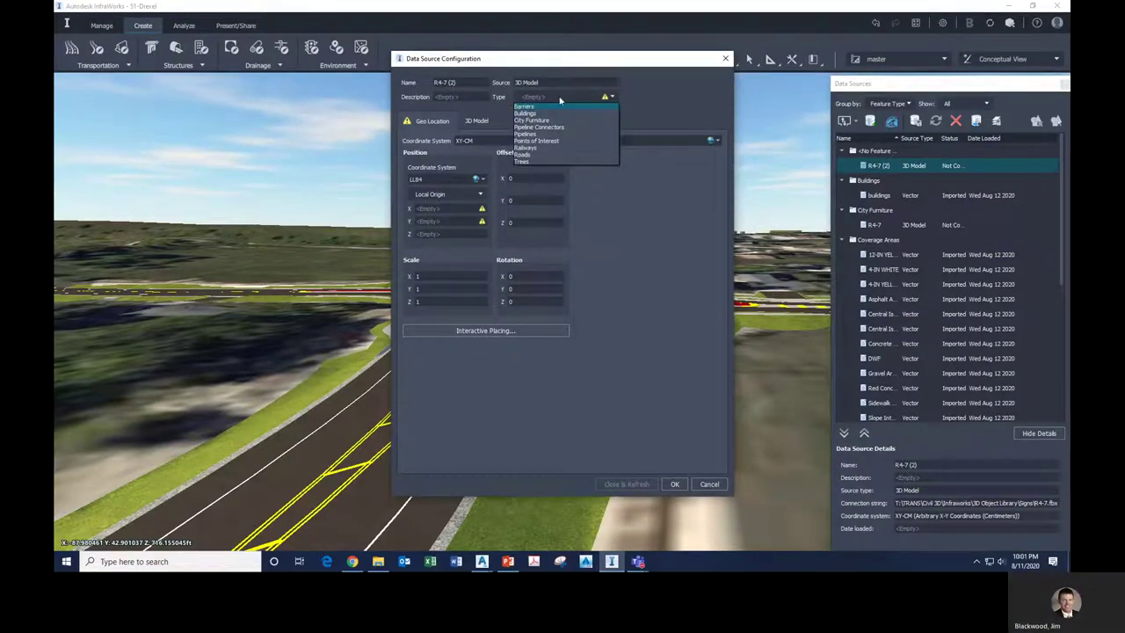
left_click(543, 120)
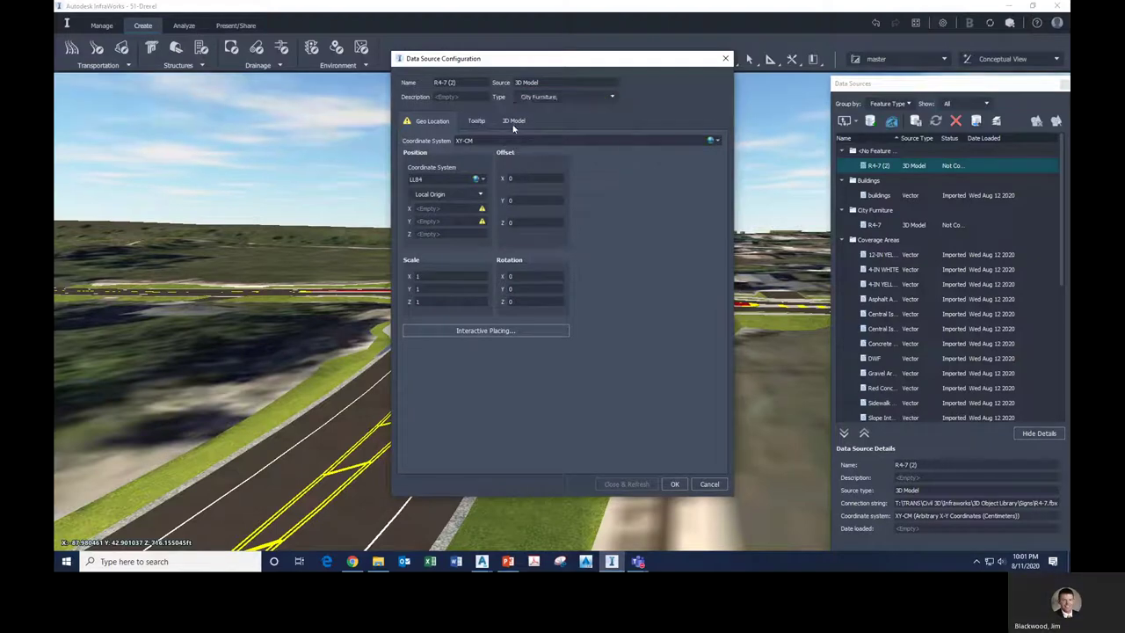
Place the R4-7 (2) model interactively on the grass strip beside the near approach's sidewalk, and close and refresh the data source.
left_click(481, 332)
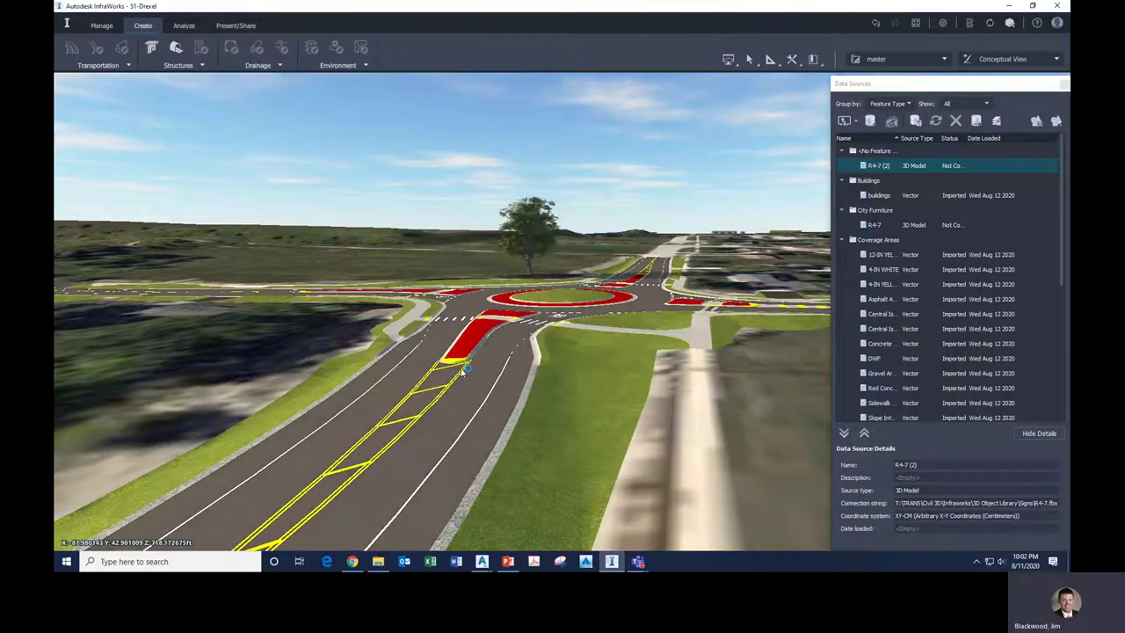
scroll(463, 369, "up", 2)
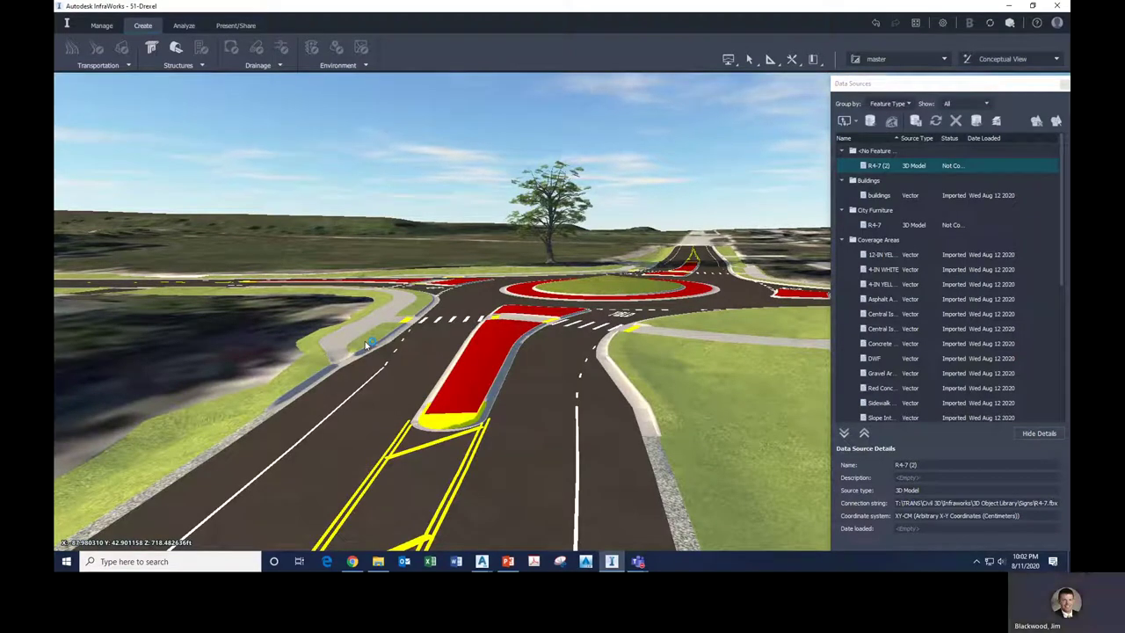
left_click(460, 352)
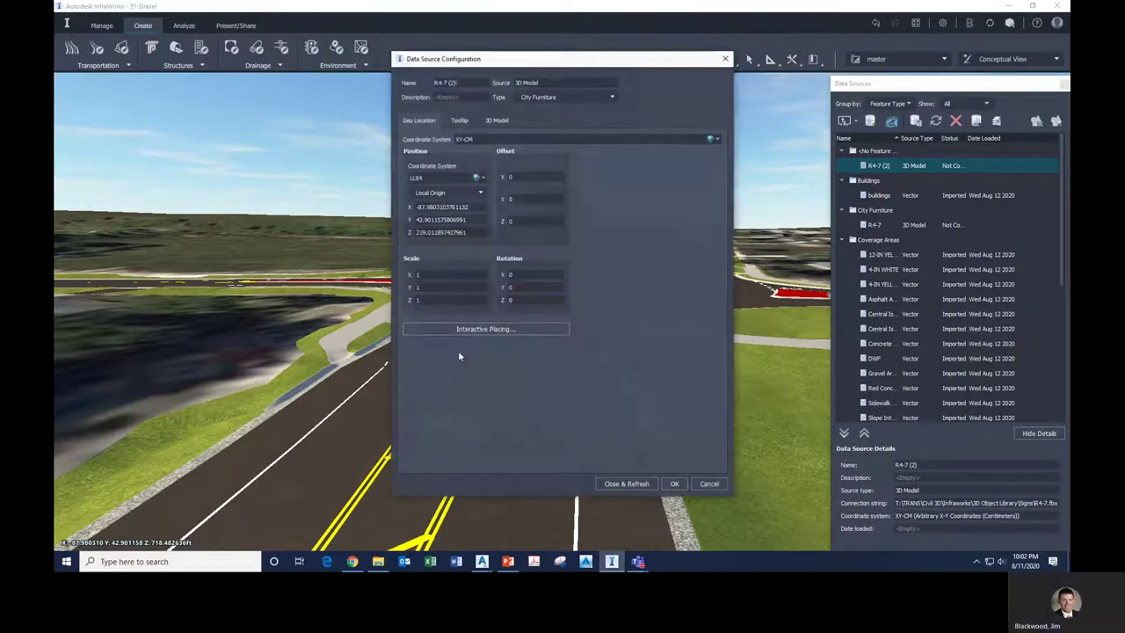
left_click(632, 483)
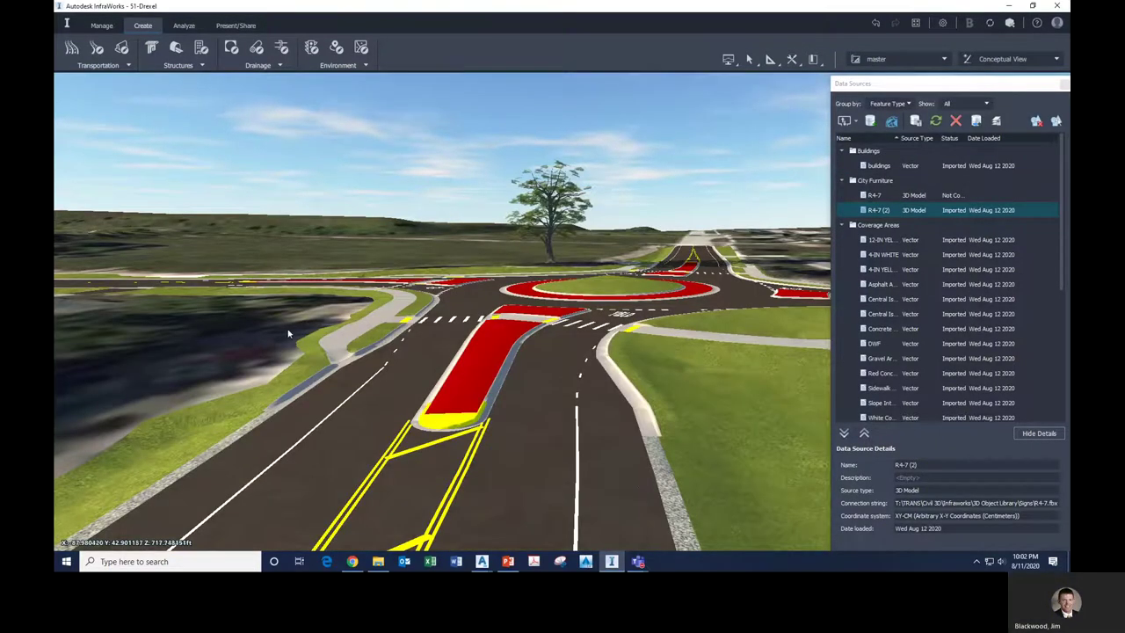
Select the tiny R4-7 sign in the grass strip beside the sidewalk and enlarge its height to a realistic sign size.
scroll(287, 333, "up", 5)
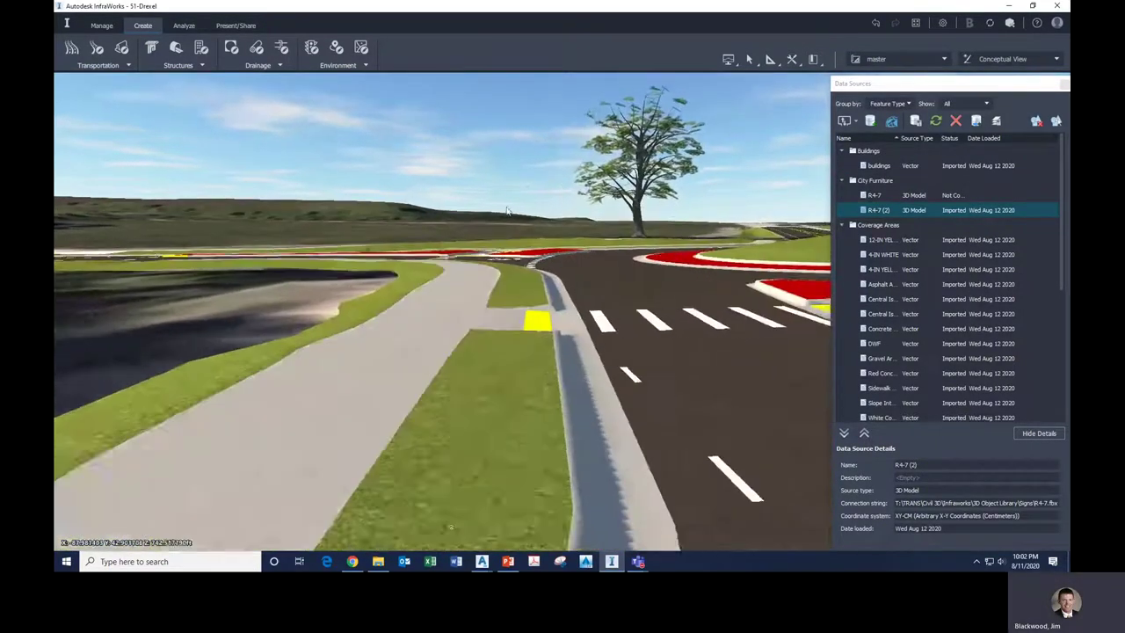
scroll(498, 433, "up", 3)
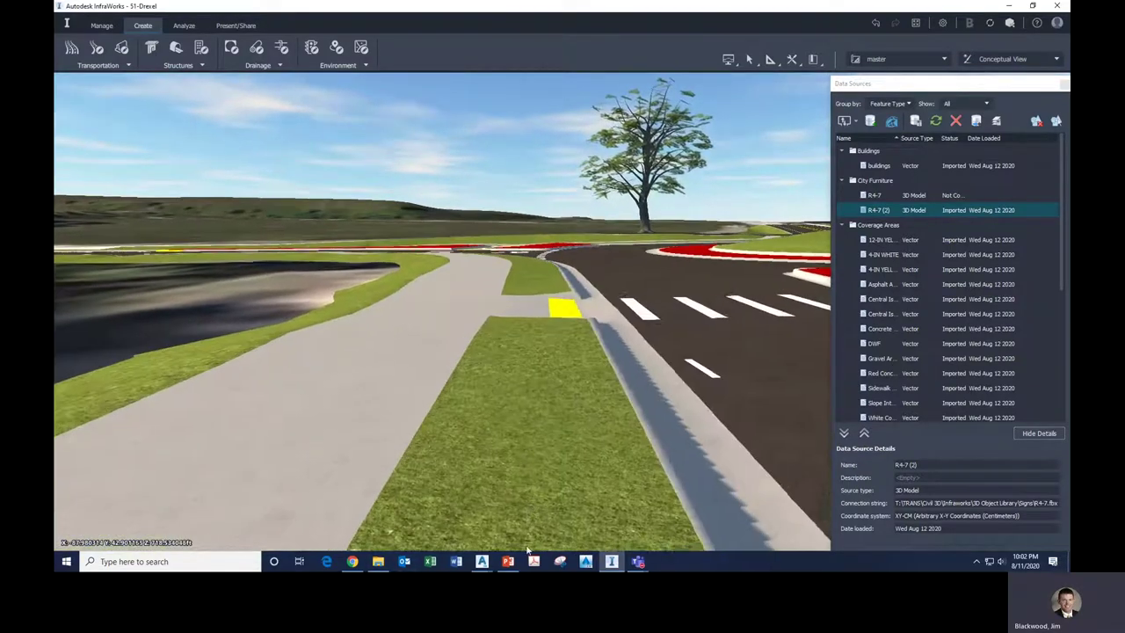
left_click(519, 454)
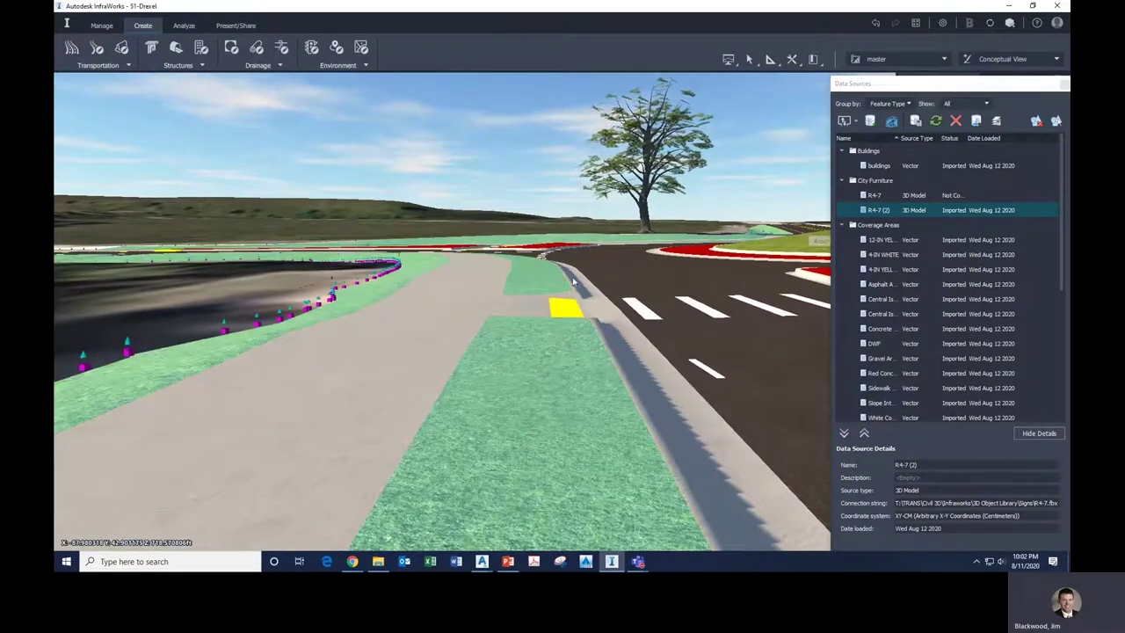
key("Escape")
scroll(501, 456, "up", 3)
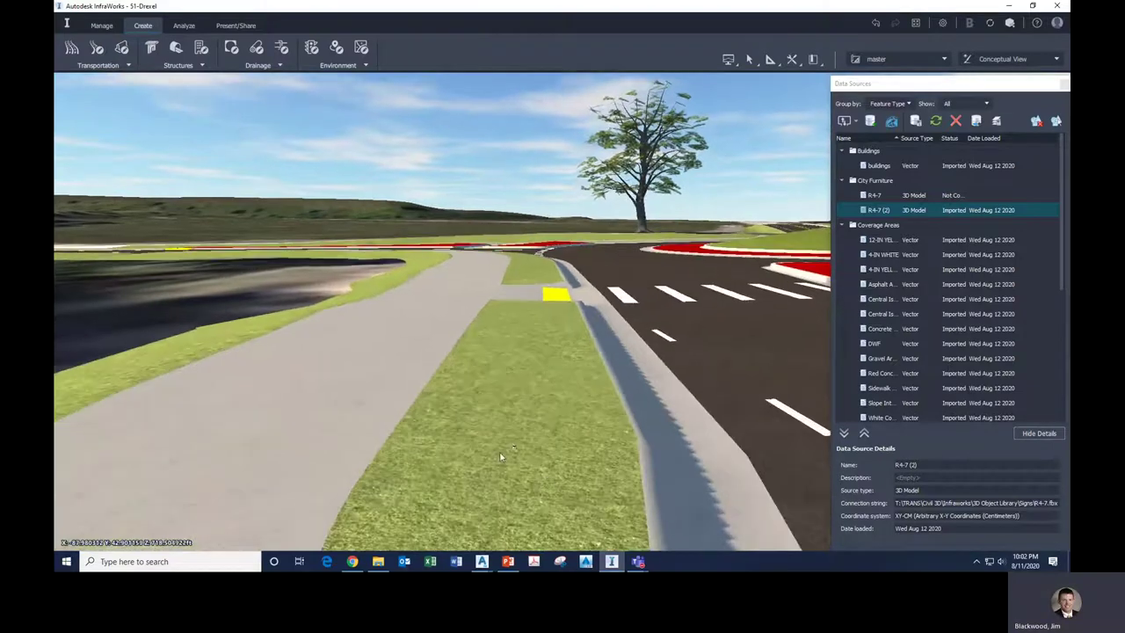
left_click(514, 449)
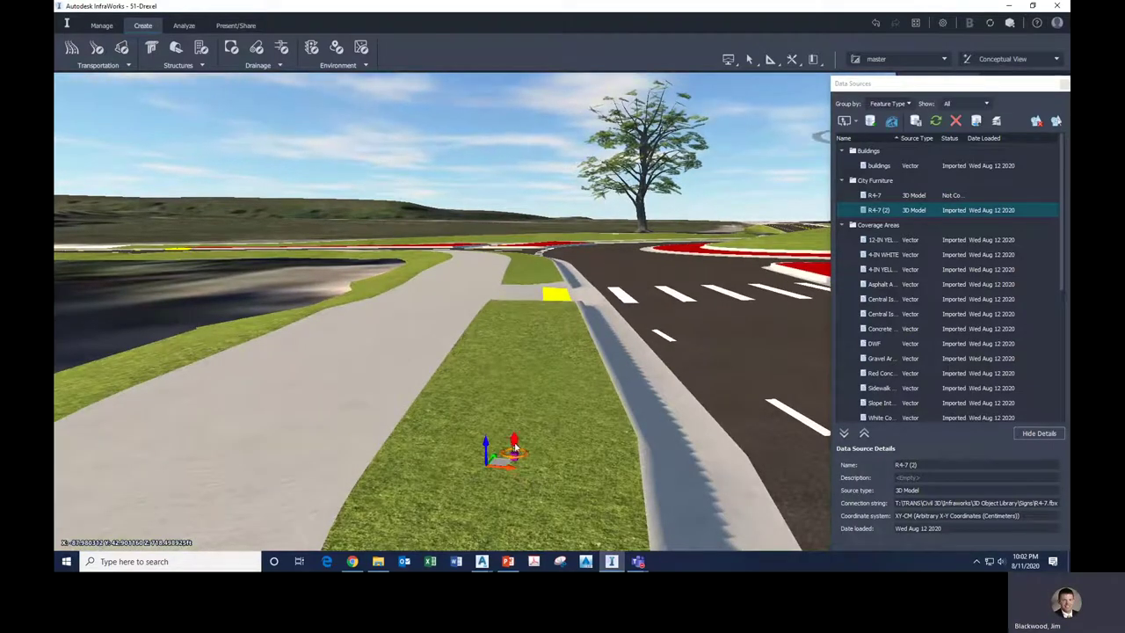
left_click_drag(514, 449, 441, 232)
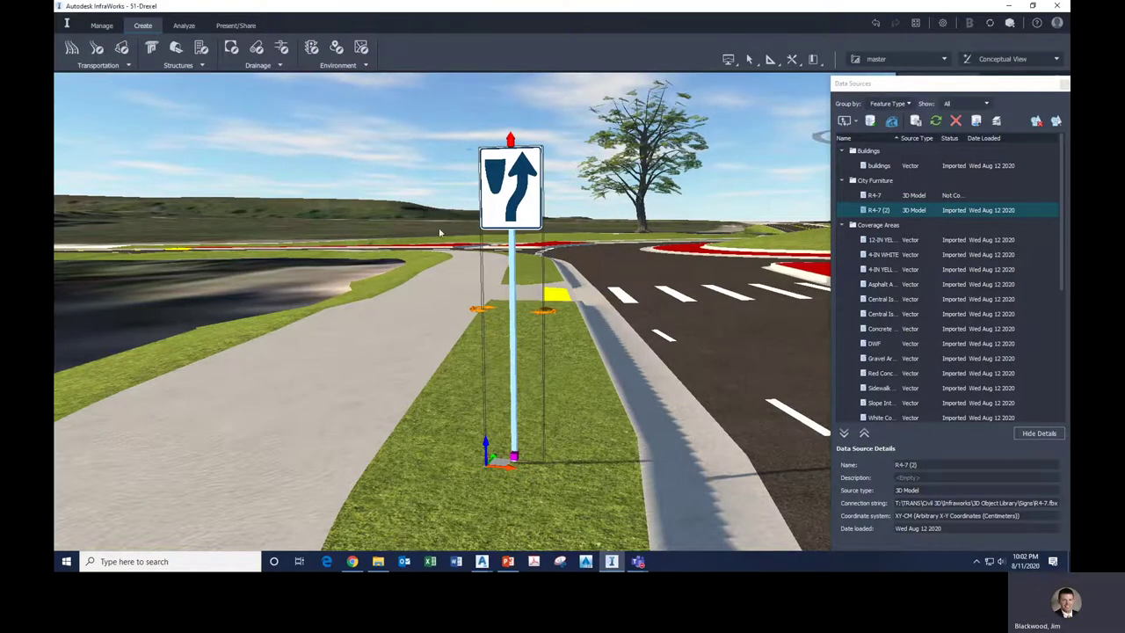
Increase the R4-7 sign's height a little further while it stands on the grass strip.
scroll(440, 232, "down", 6)
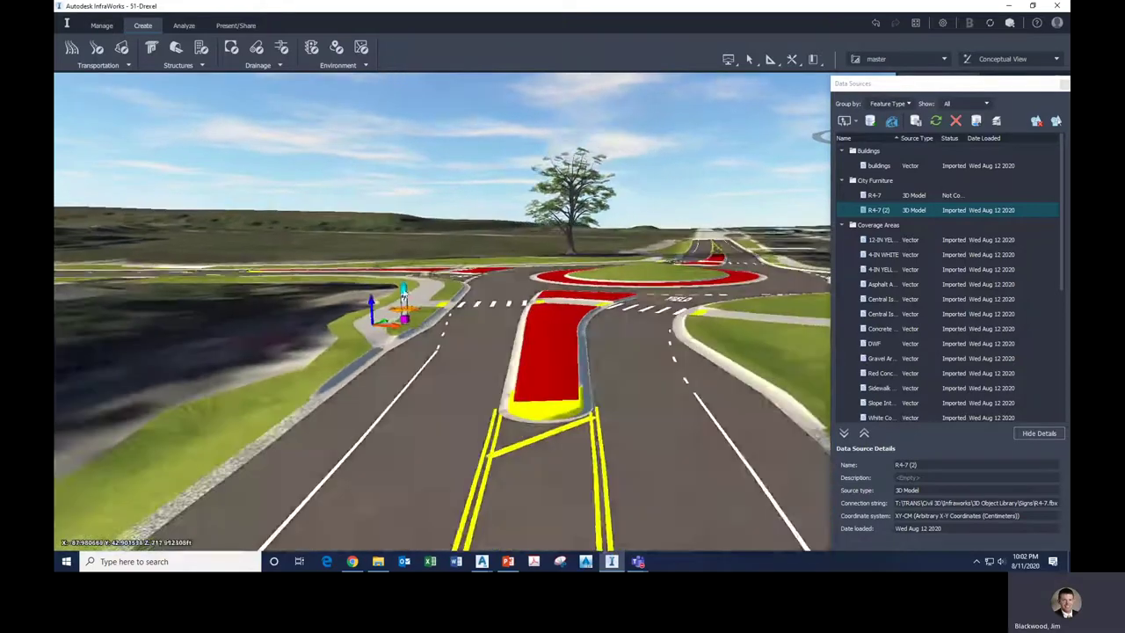
scroll(374, 288, "up", 3)
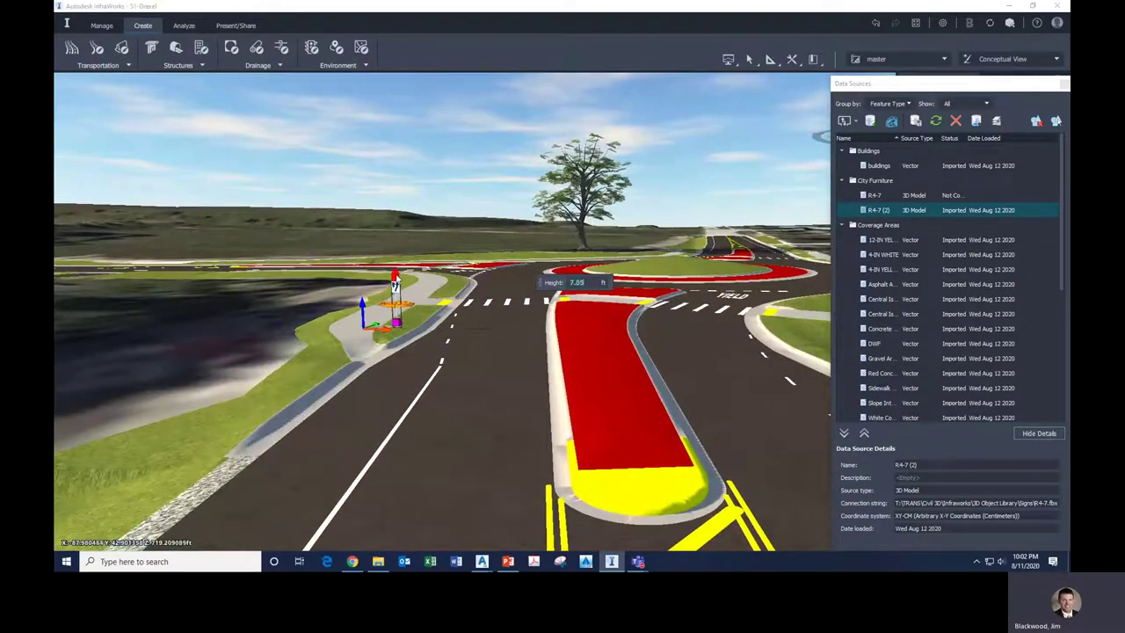
left_click_drag(396, 275, 395, 256)
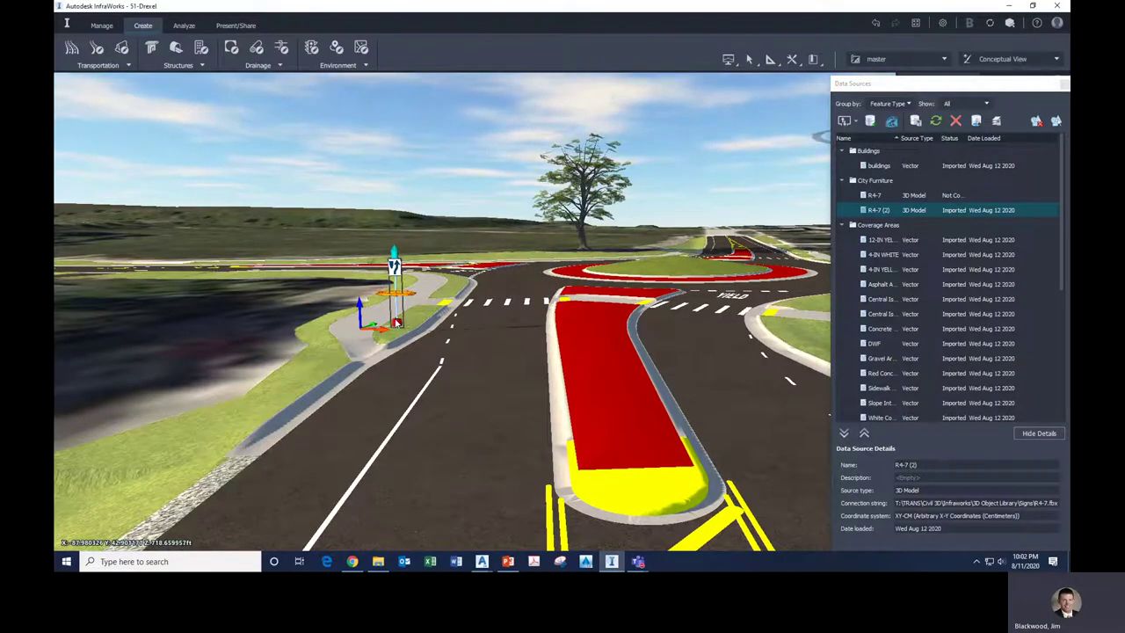
Move the R4-7 sign onto the near red splitter island just behind its yellow nose, adjust its rotation, and deselect it.
left_click(634, 446)
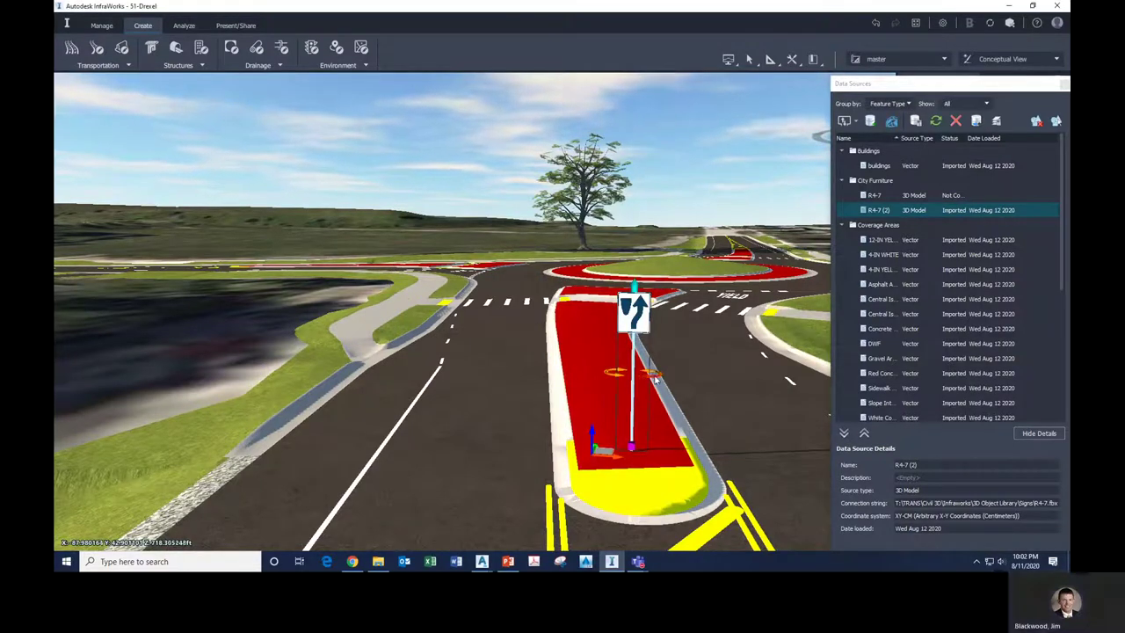
left_click_drag(653, 376, 669, 369)
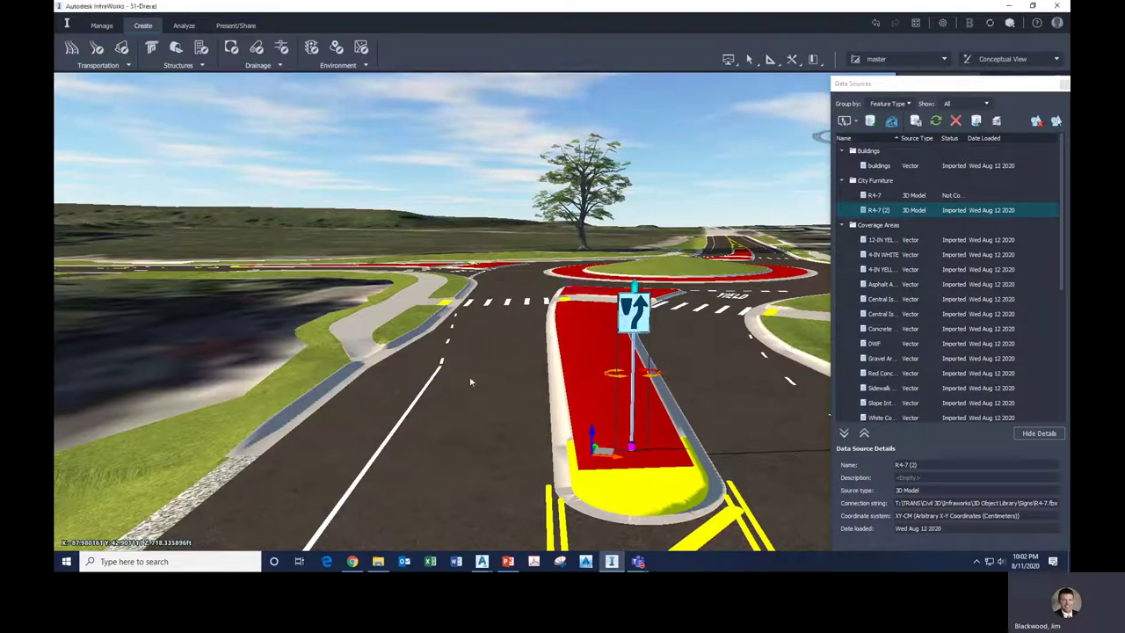
middle_click_drag(669, 369, 432, 352)
left_click(435, 354)
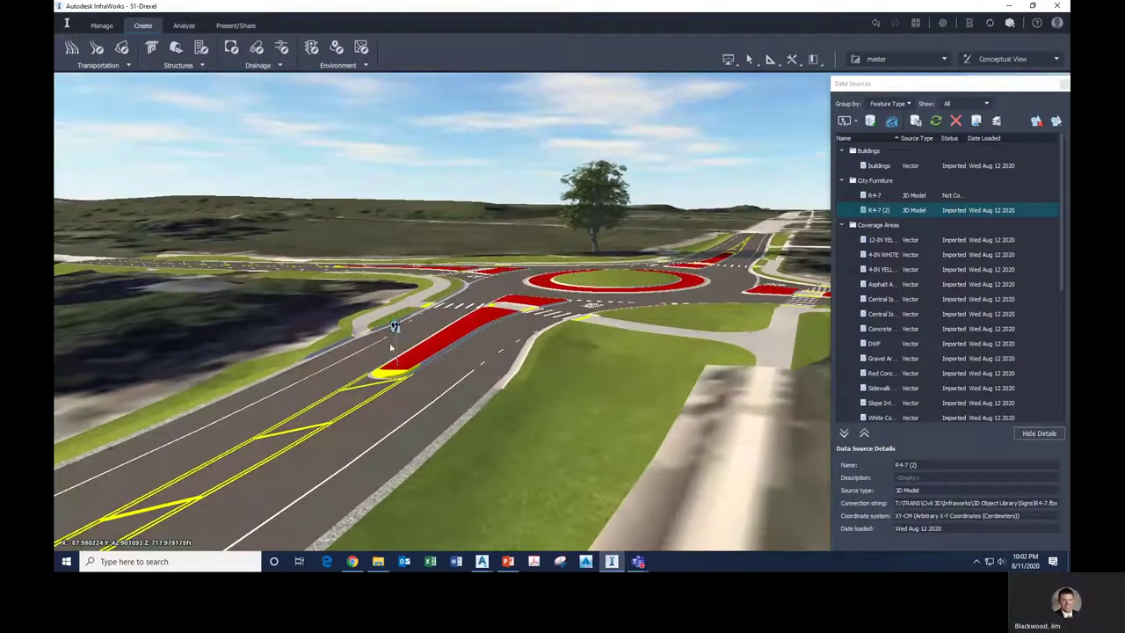
Examine the placed R4-7 sign on the splitter island, and view the whole roundabout from its opposite side.
scroll(398, 369, "up", 3)
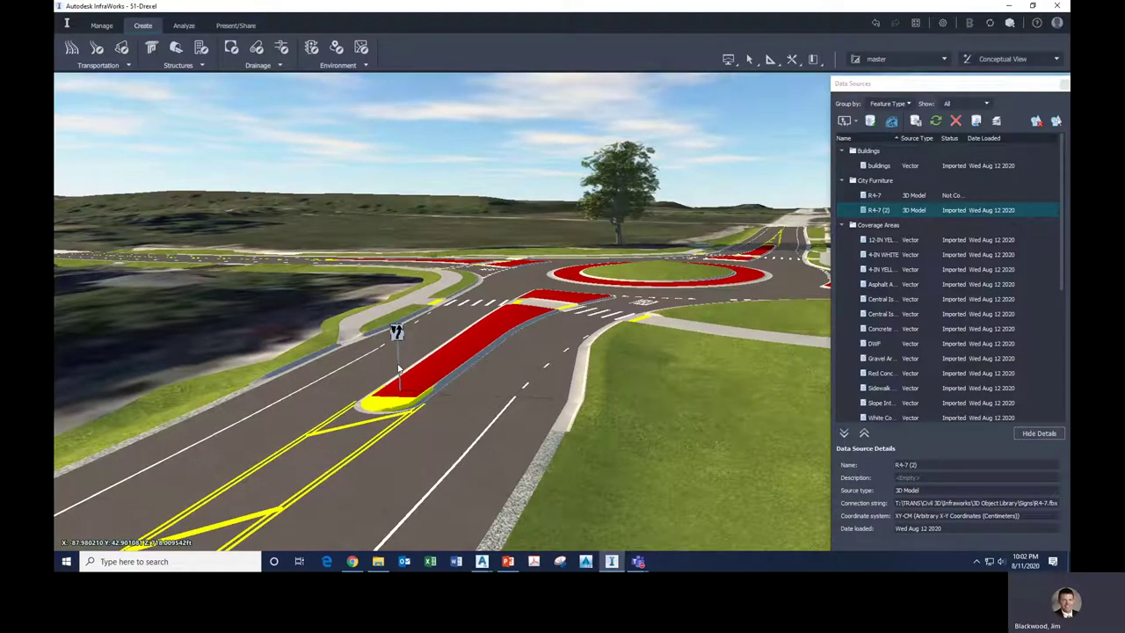
scroll(398, 369, "down", 5)
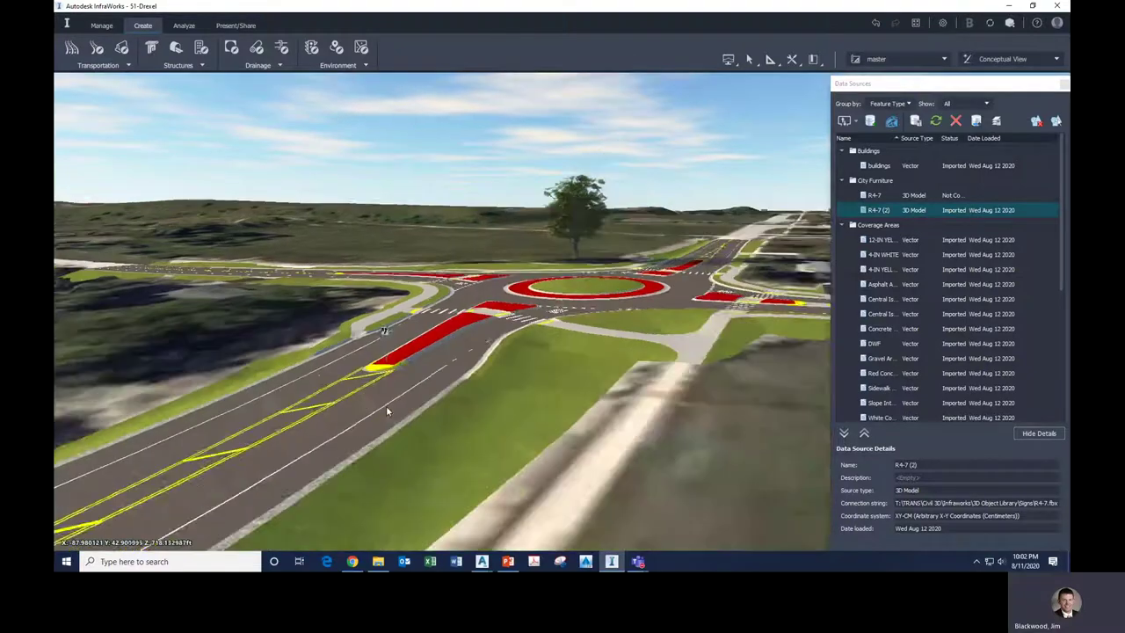
middle_click_drag(457, 409, 599, 361)
scroll(601, 362, "up", 5)
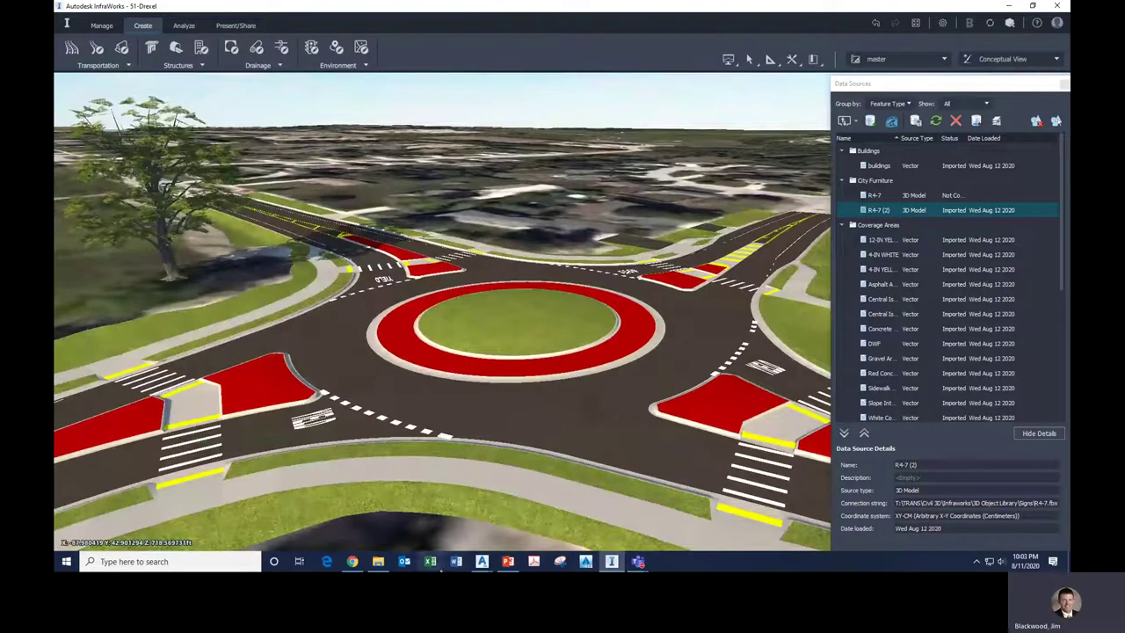
Switch to the 3D Objects drawing in Civil 3D, examine the wooden fence sections, and return to InfraWorks.
mouse_move(482, 562)
left_click(471, 530)
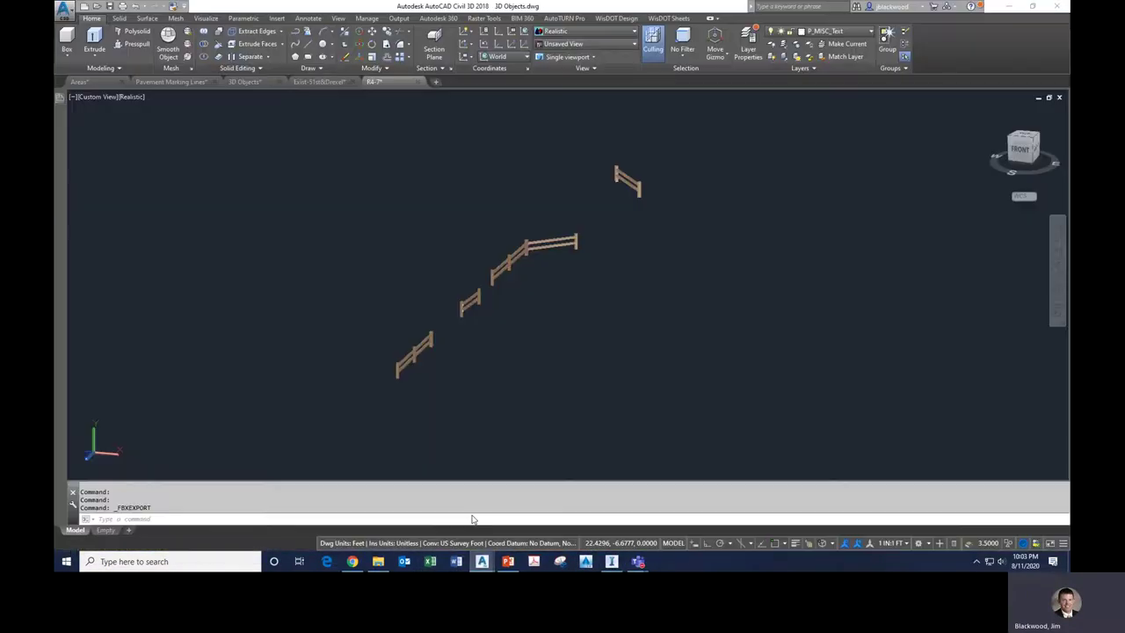
scroll(402, 374, "up", 5)
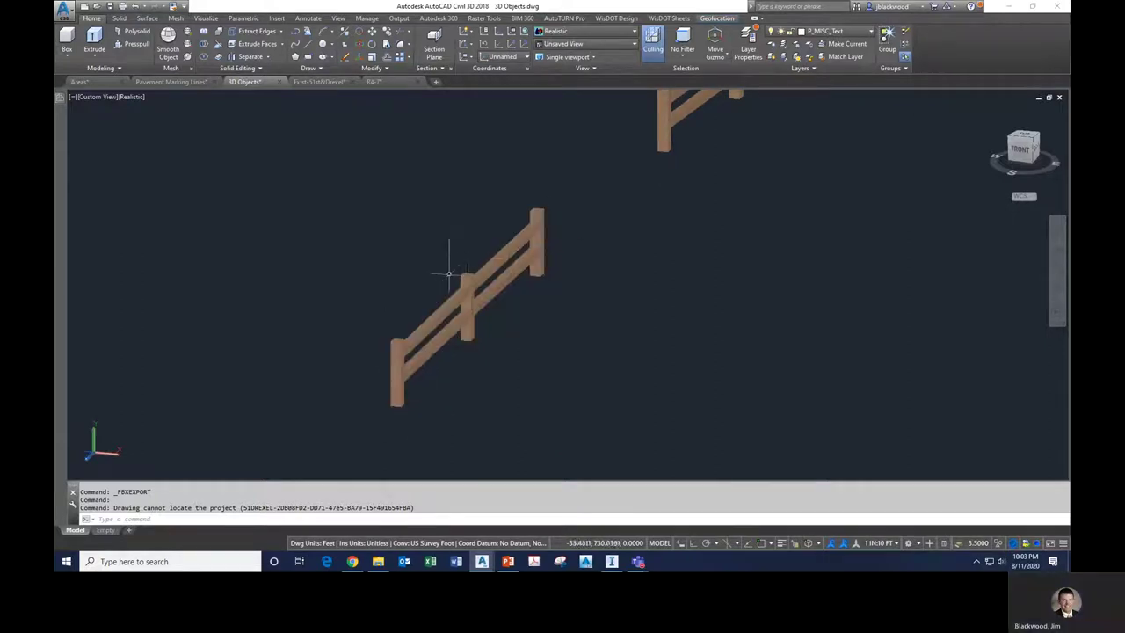
scroll(380, 402, "down", 5)
scroll(403, 369, "up", 4)
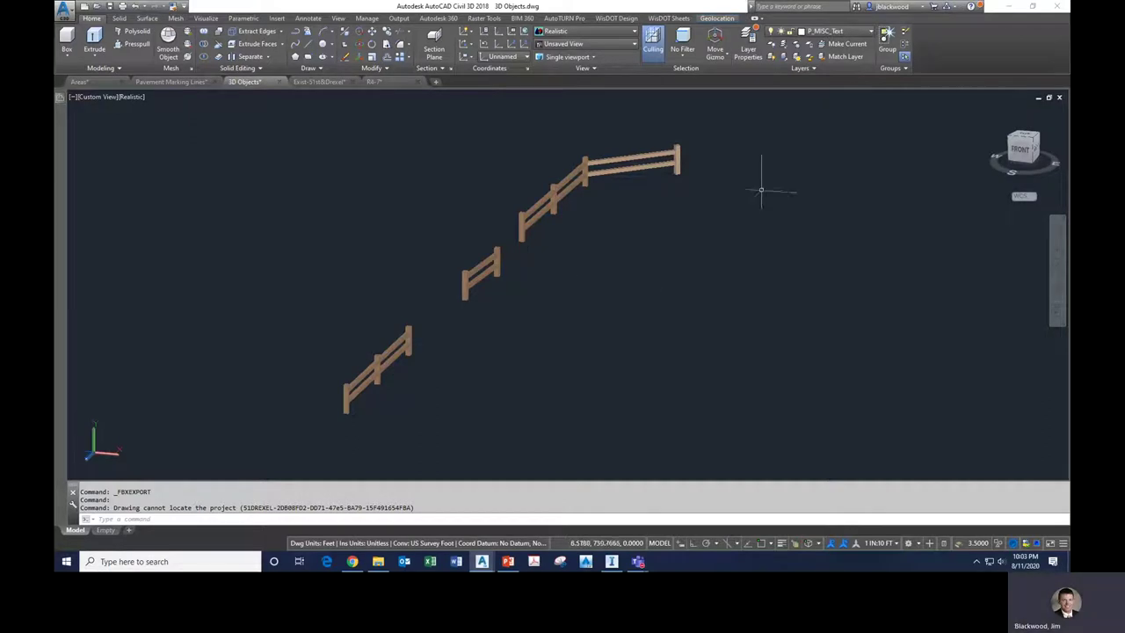
scroll(522, 284, "down", 5)
scroll(557, 296, "up", 3)
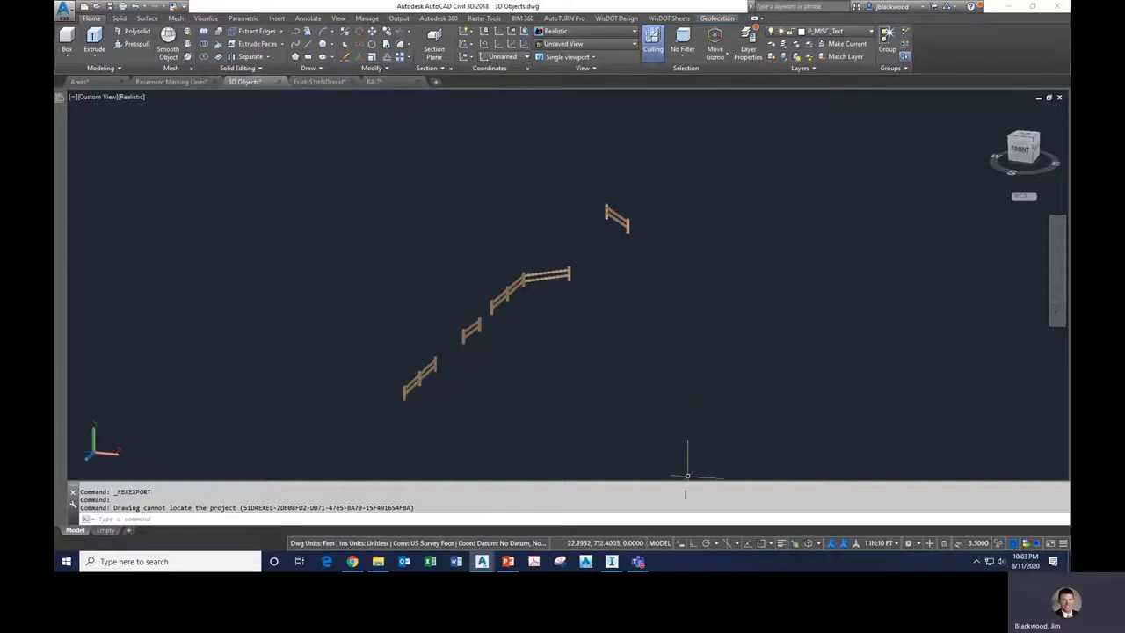
left_click(612, 562)
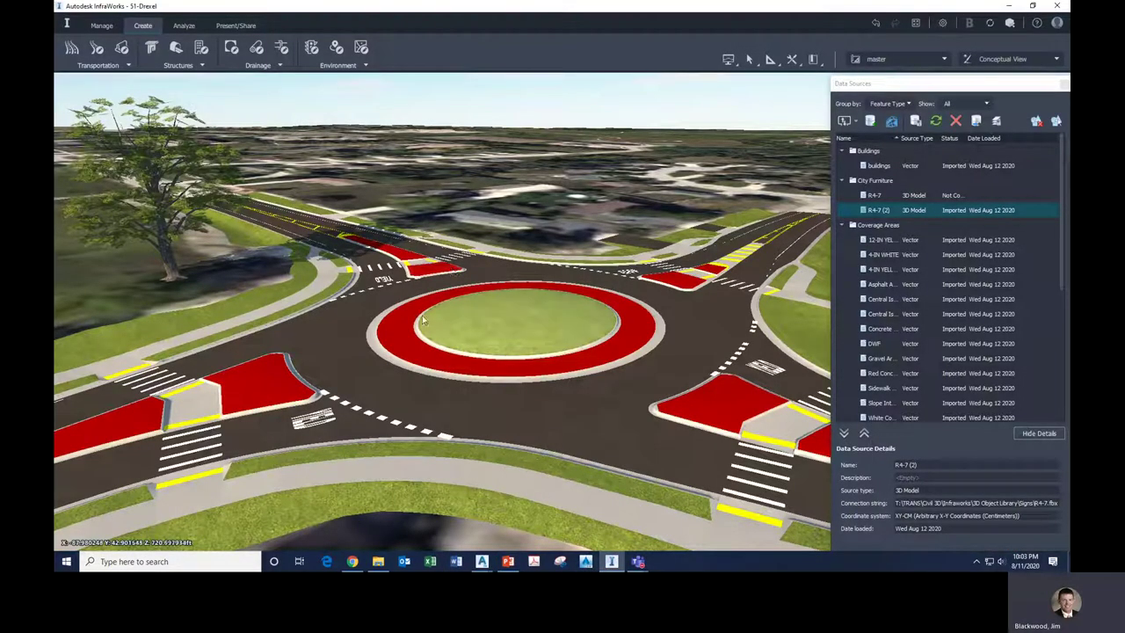
Close the data sources list and turn the view to see the roundabout with the R4-7 sign in the foreground.
scroll(587, 387, "down", 3)
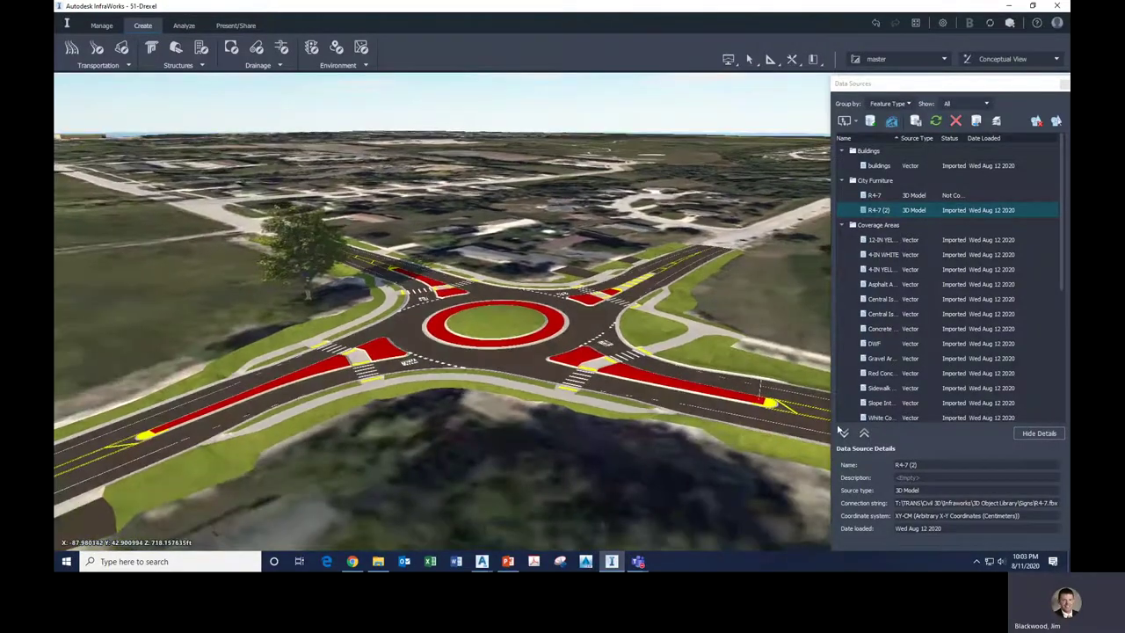
scroll(740, 447, "up", 3)
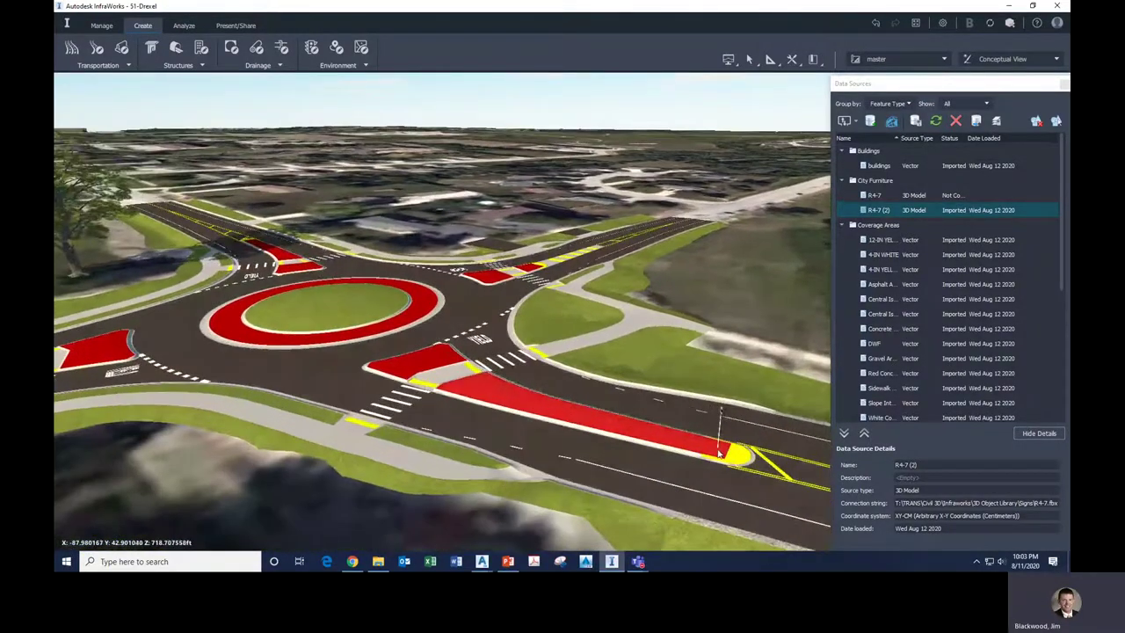
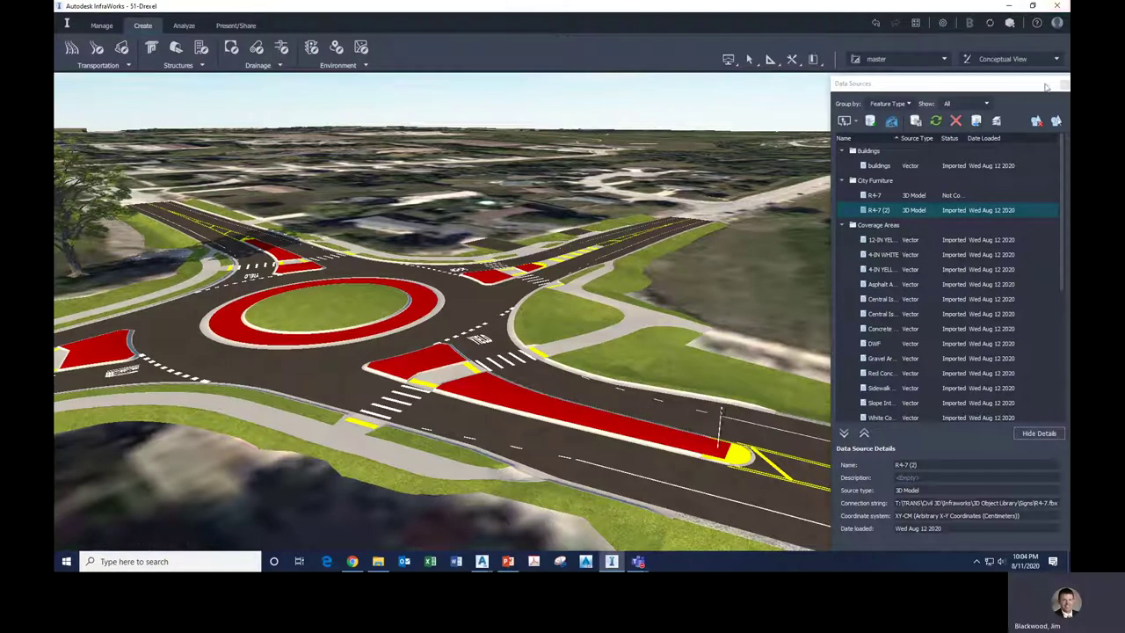
left_click(1064, 84)
scroll(561, 309, "down", 5)
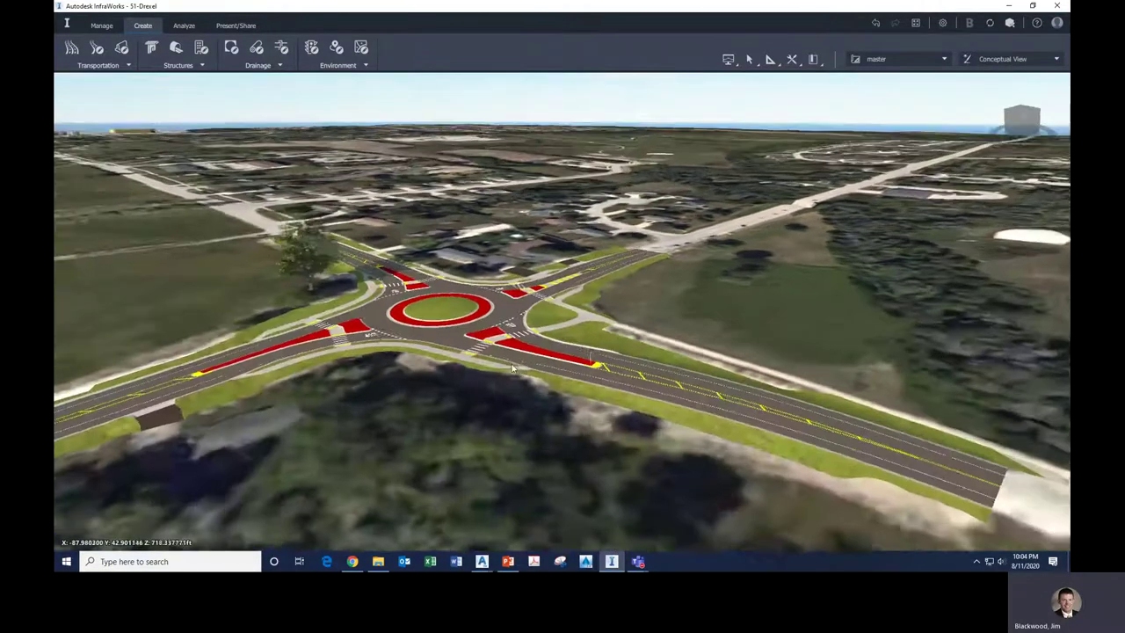
middle_click_drag(513, 368, 355, 349, "shift")
scroll(355, 349, "up", 5)
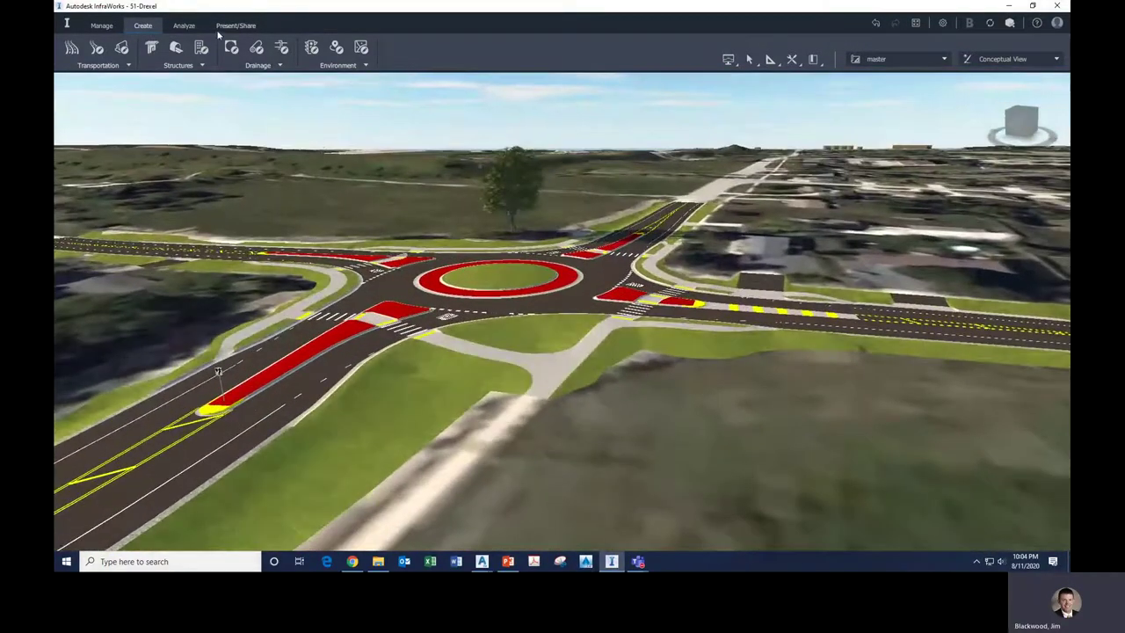
left_click(233, 26)
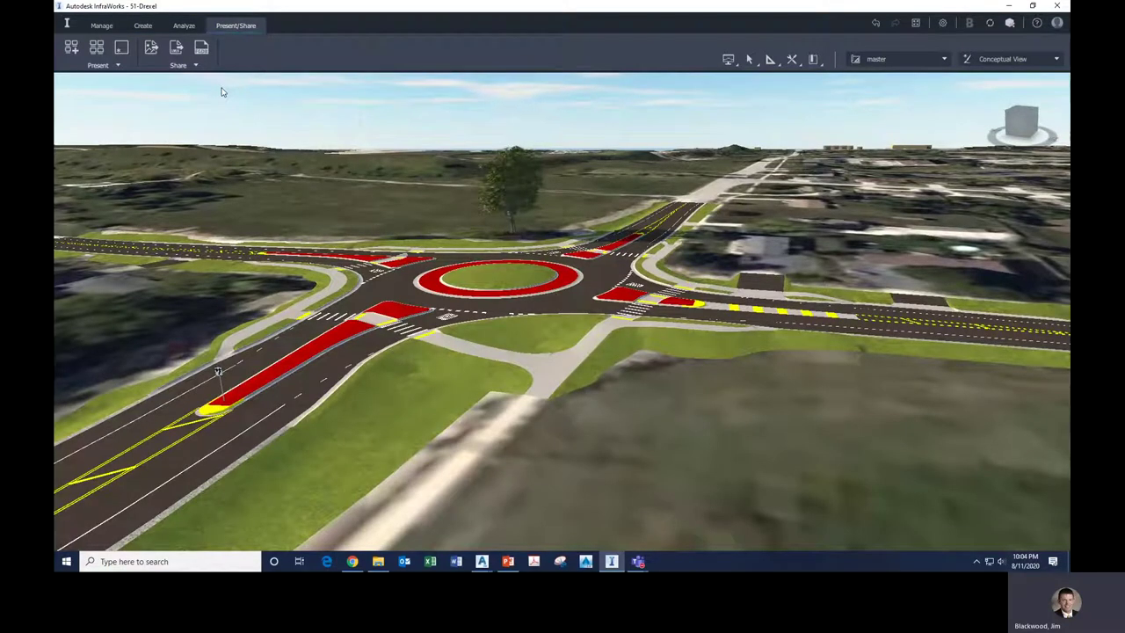
left_click(184, 25)
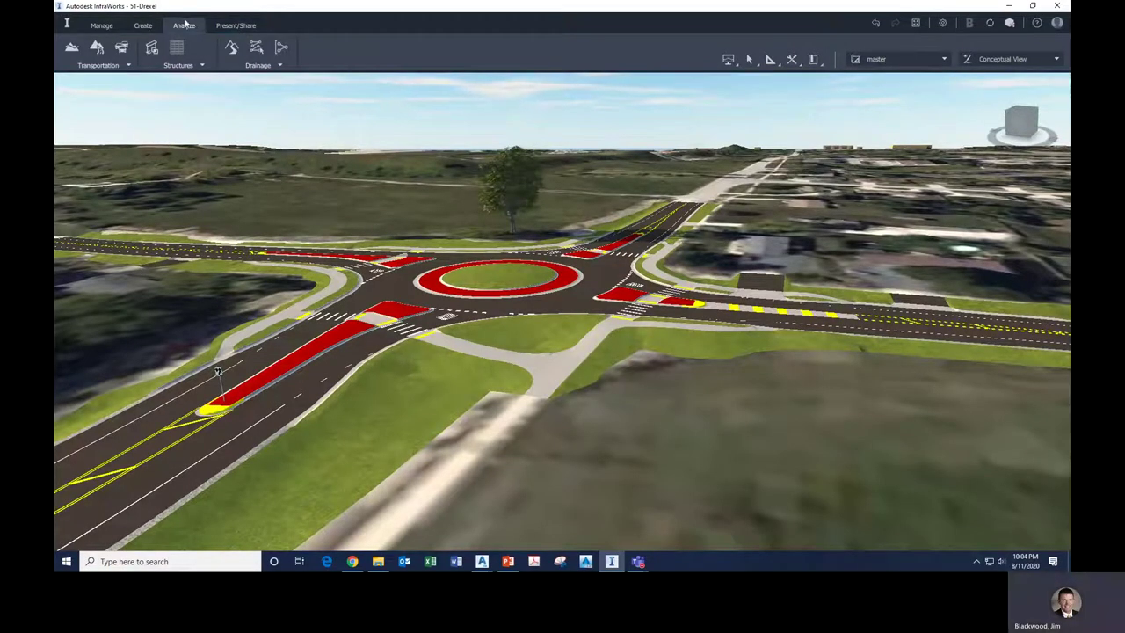
left_click(231, 26)
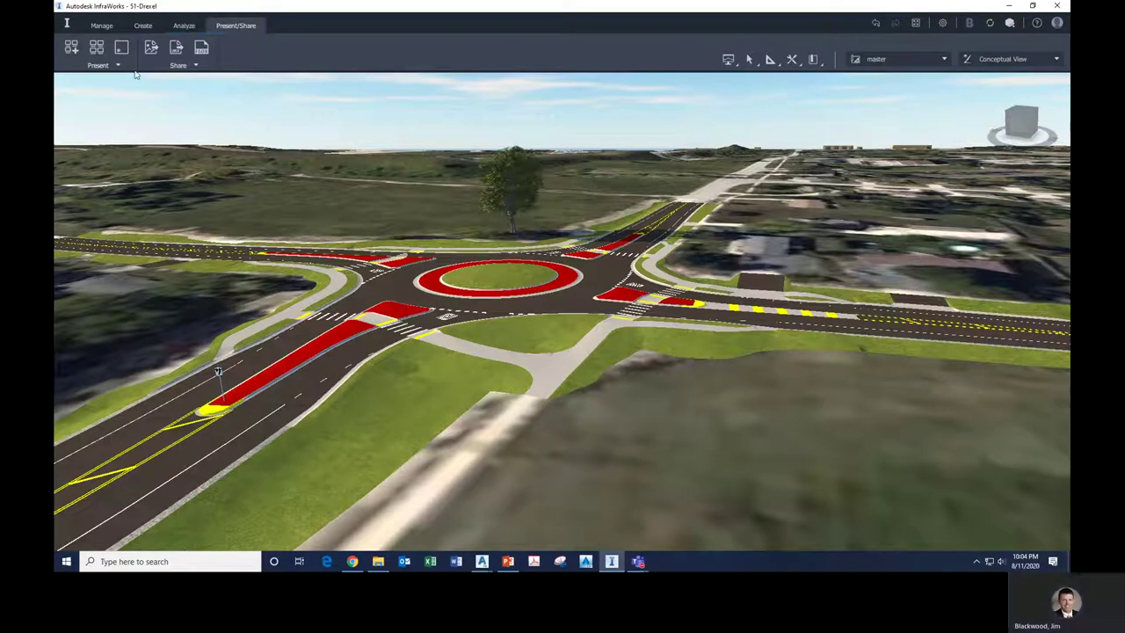
left_click(101, 67)
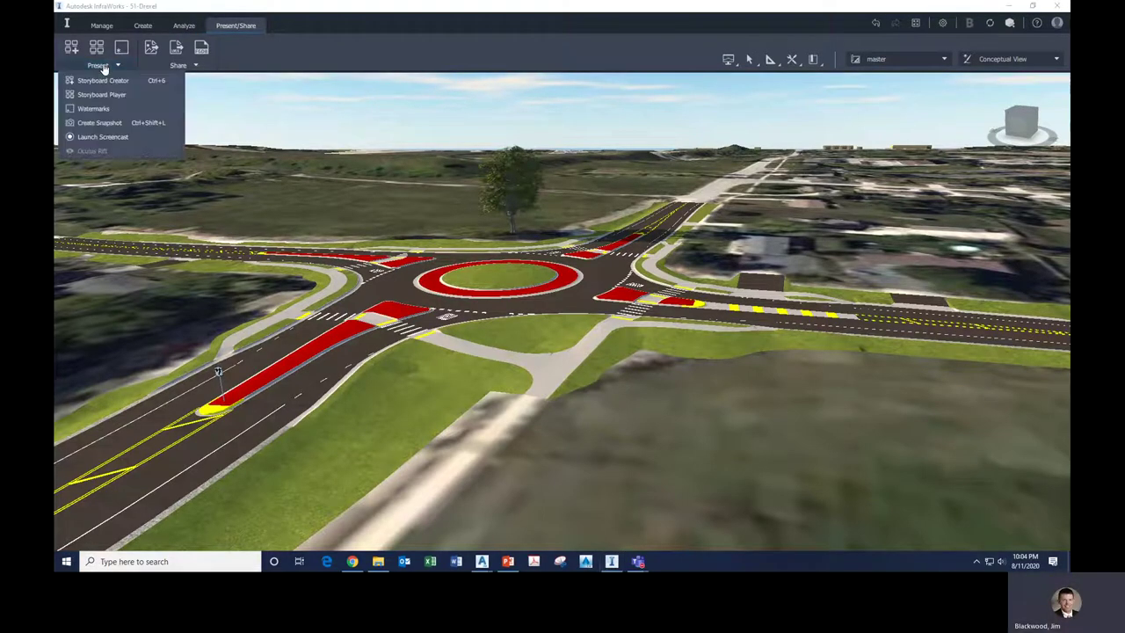
left_click(183, 65)
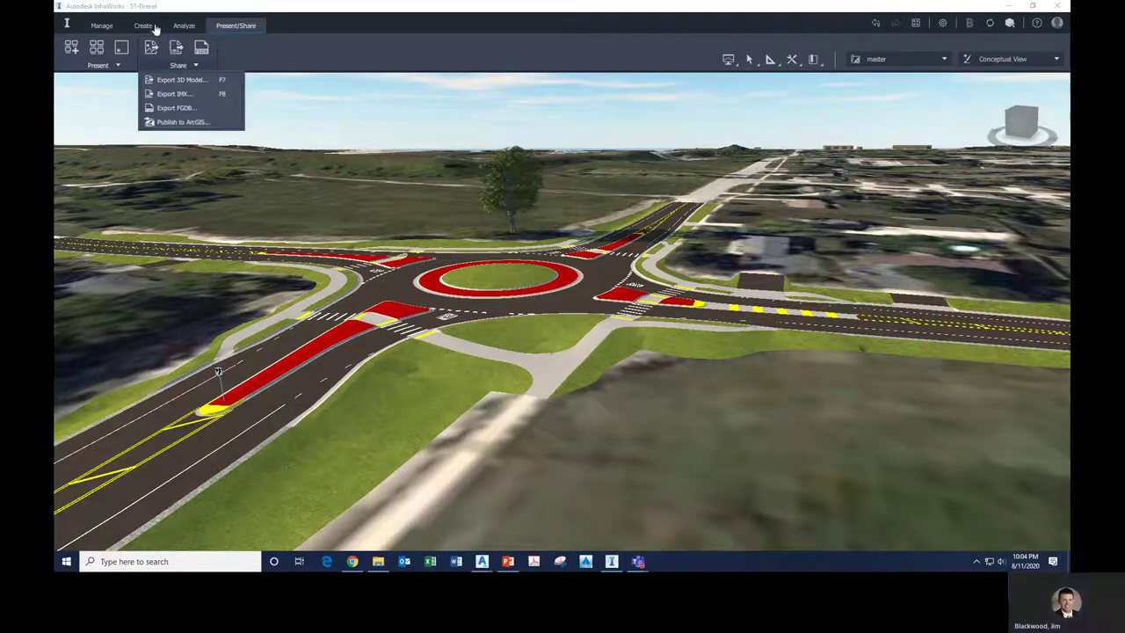
left_click(153, 27)
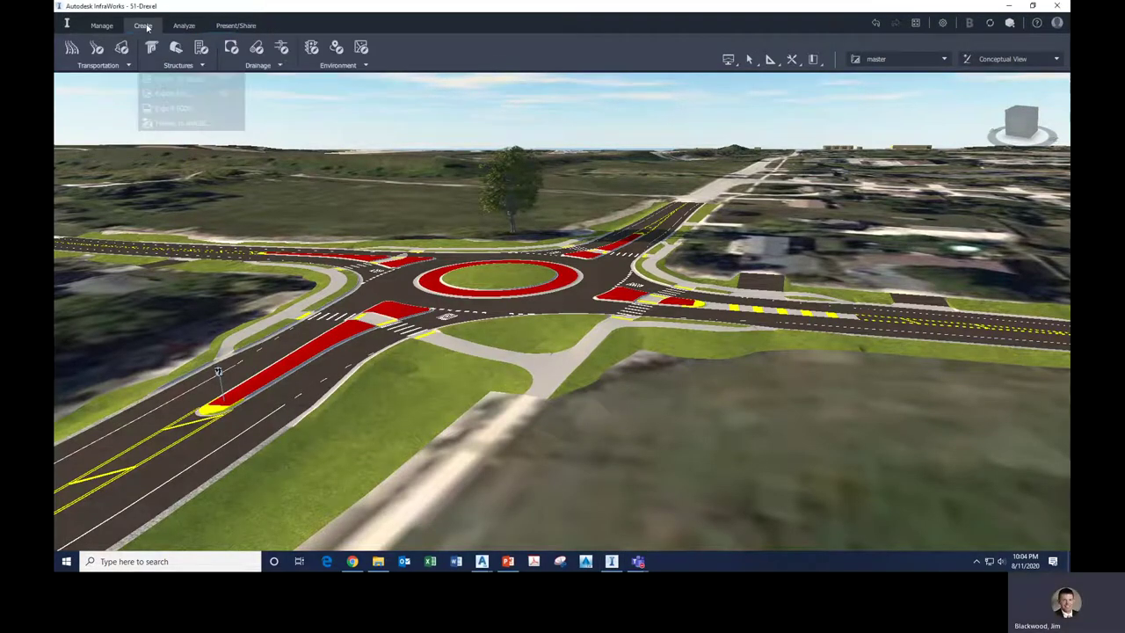
left_click(342, 67)
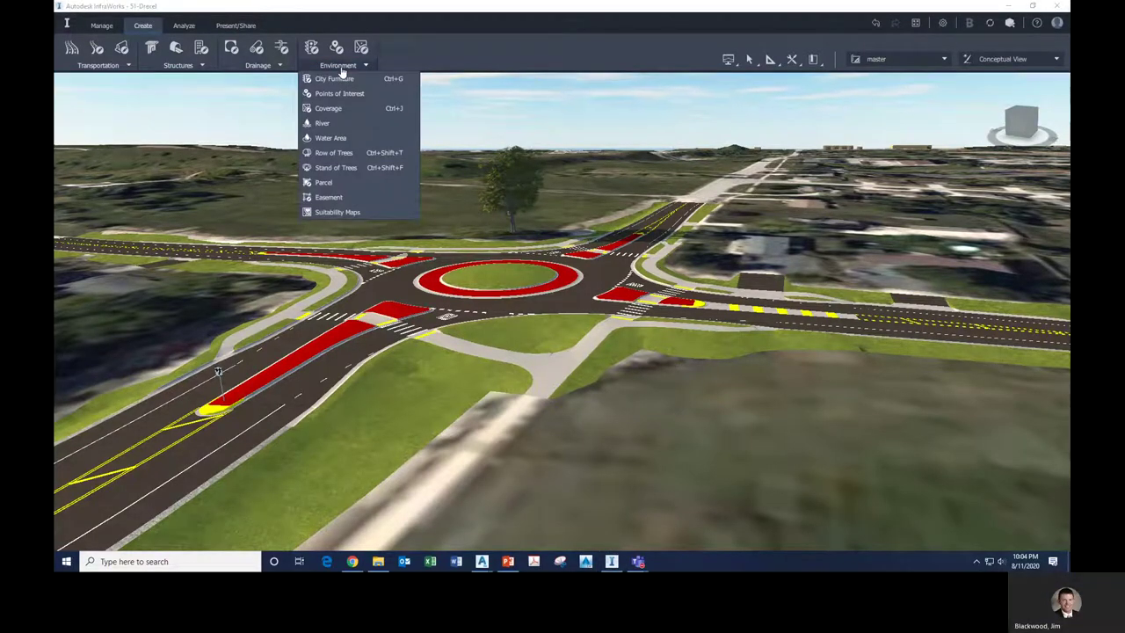
left_click(101, 25)
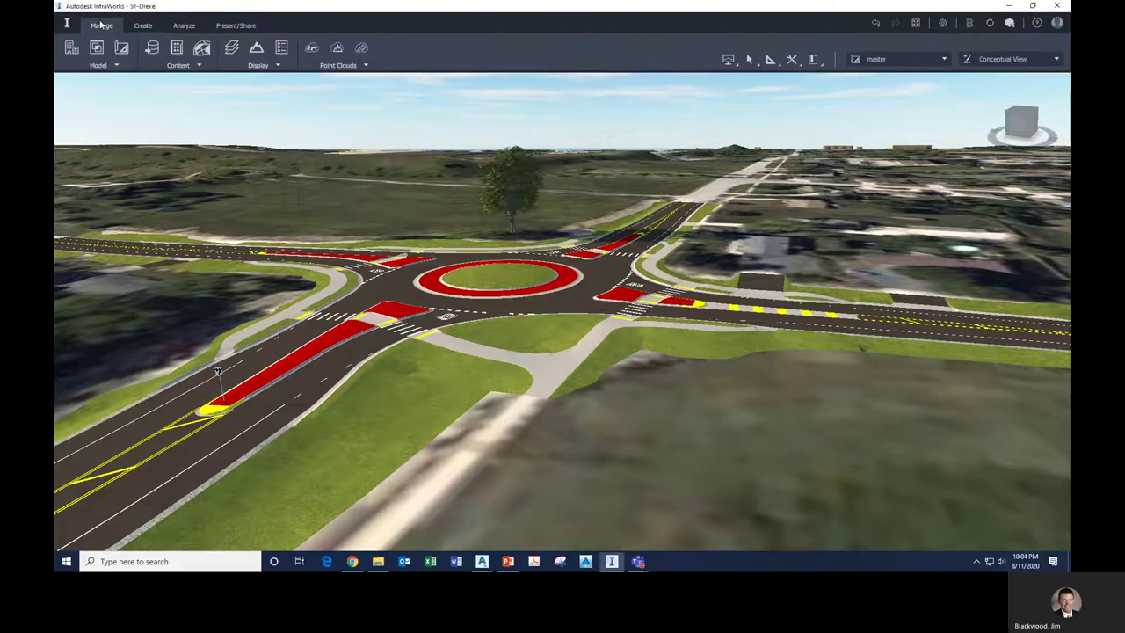
Set the time of day in the Sun & Sky settings to 16:16 and check the shadows around the roundabout.
left_click(254, 66)
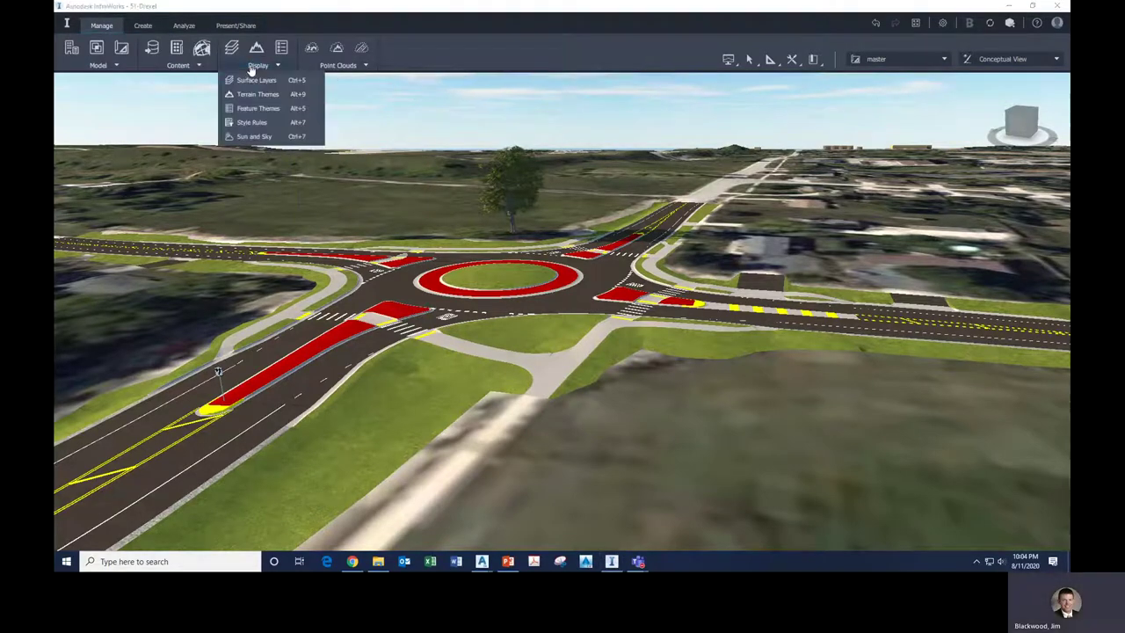
left_click(253, 138)
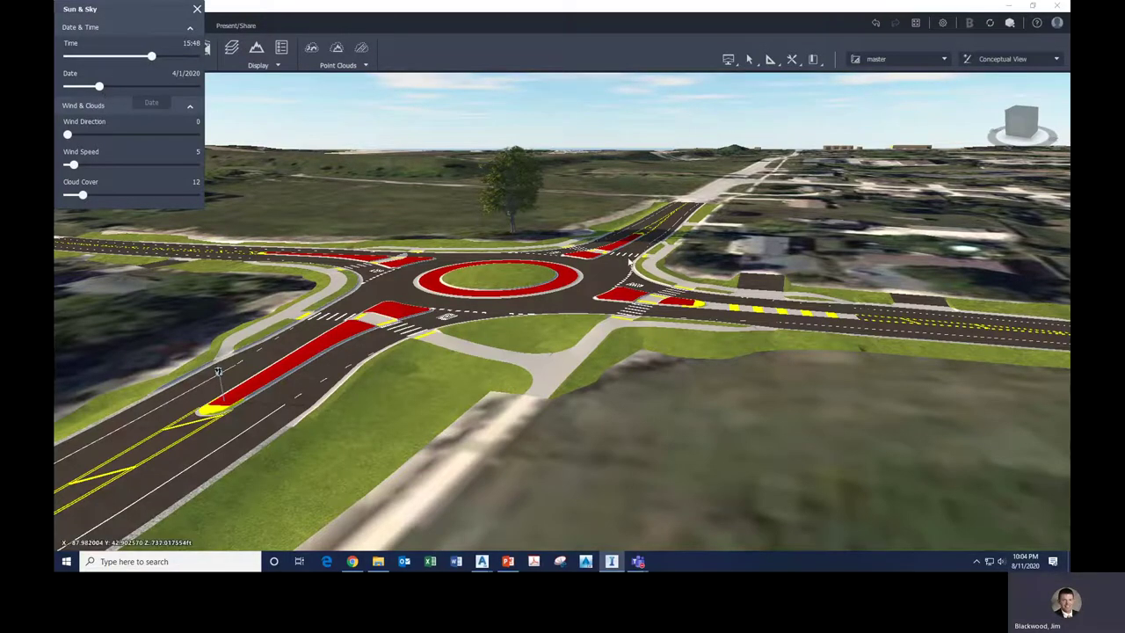
scroll(496, 211, "up", 3)
scroll(496, 211, "up", 2)
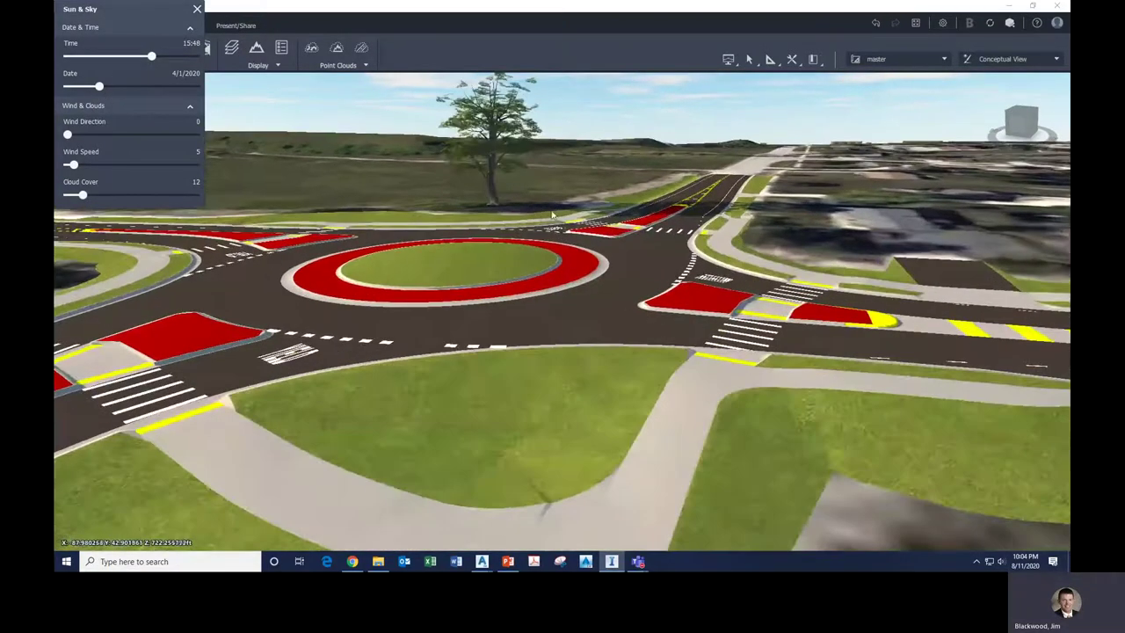
scroll(574, 367, "down", 3)
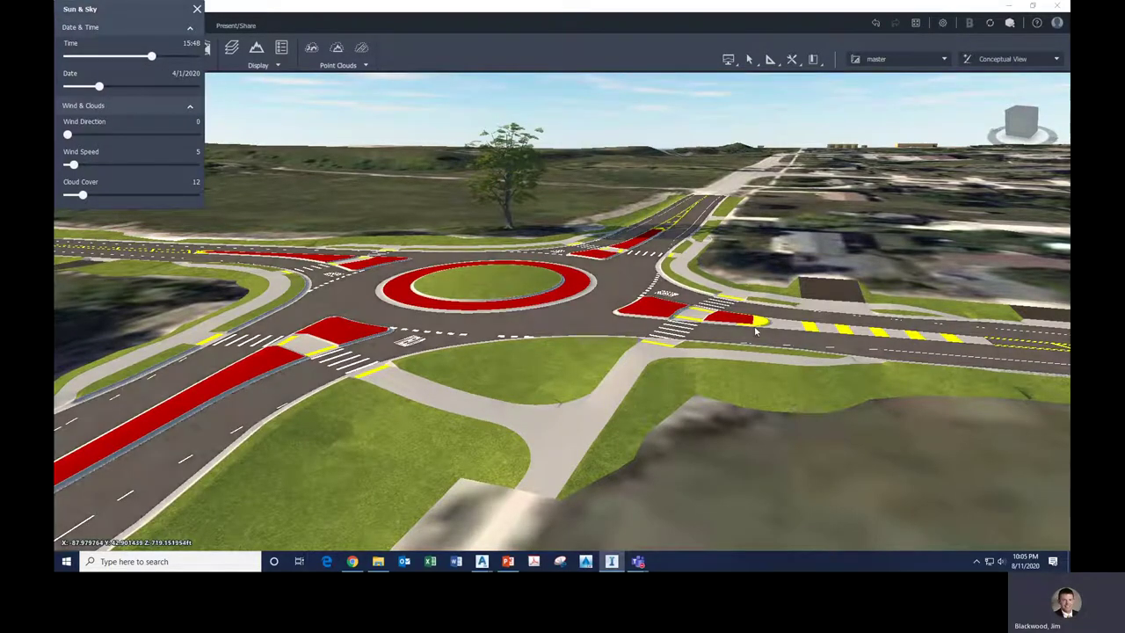
scroll(754, 330, "up", 4)
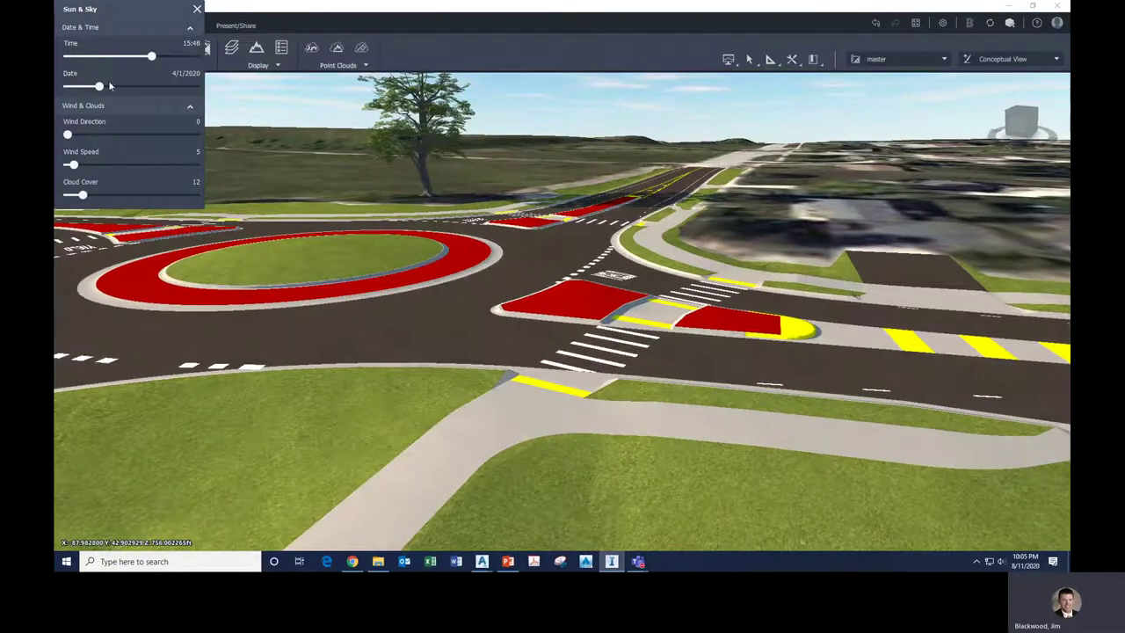
mouse_move(151, 55)
left_mouse_down()
mouse_move(185, 68)
mouse_move(155, 60)
left_mouse_up()
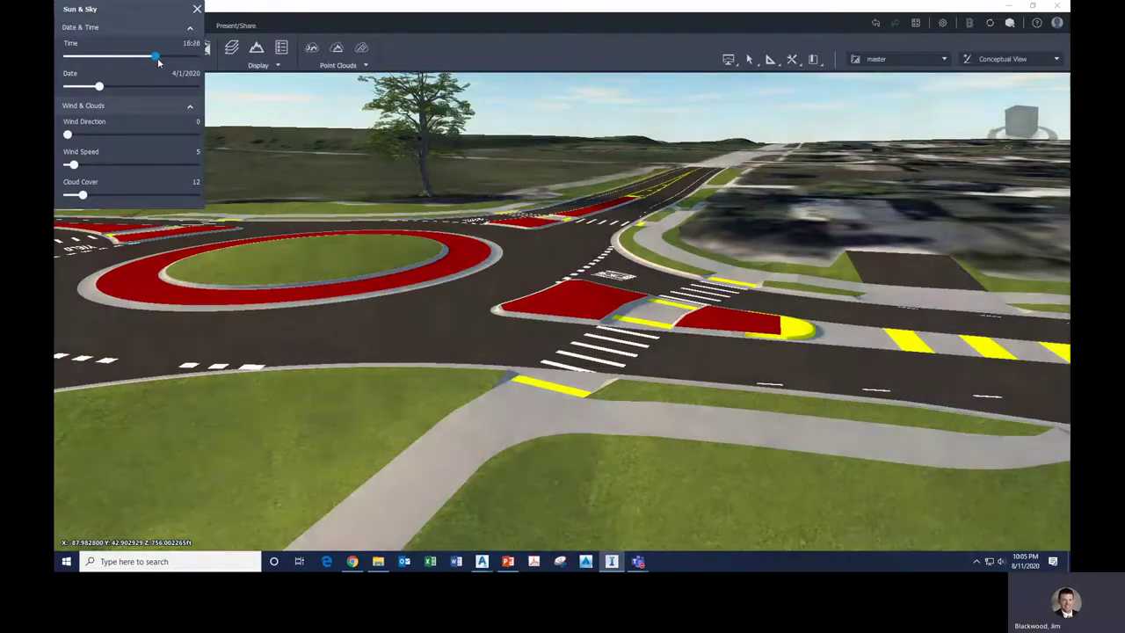
scroll(961, 233, "down", 3)
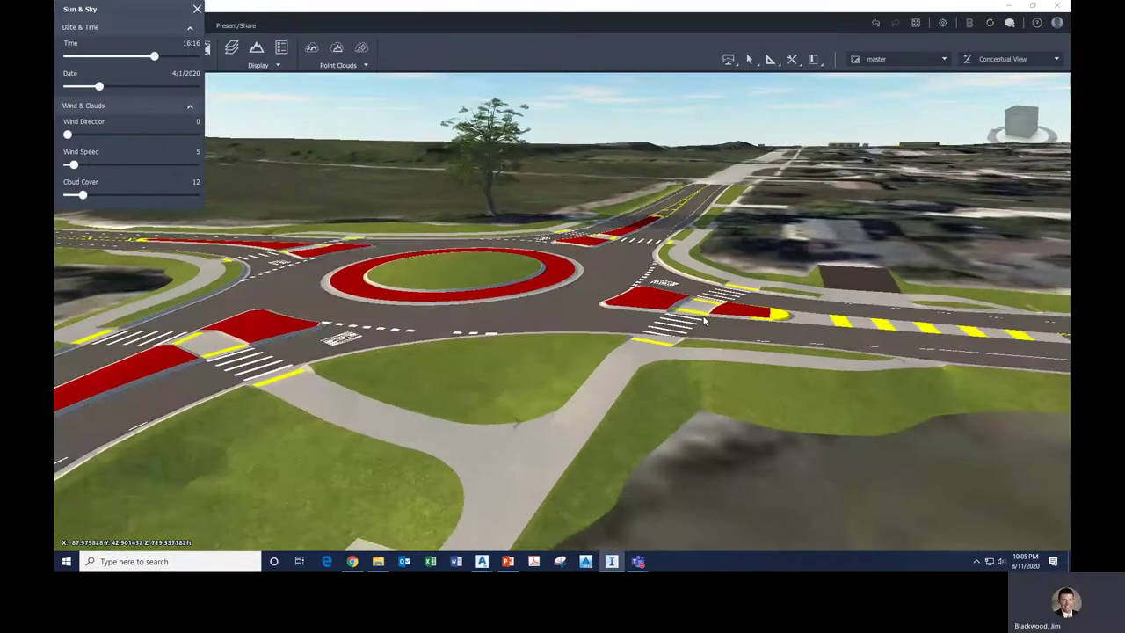
scroll(712, 332, "down", 1)
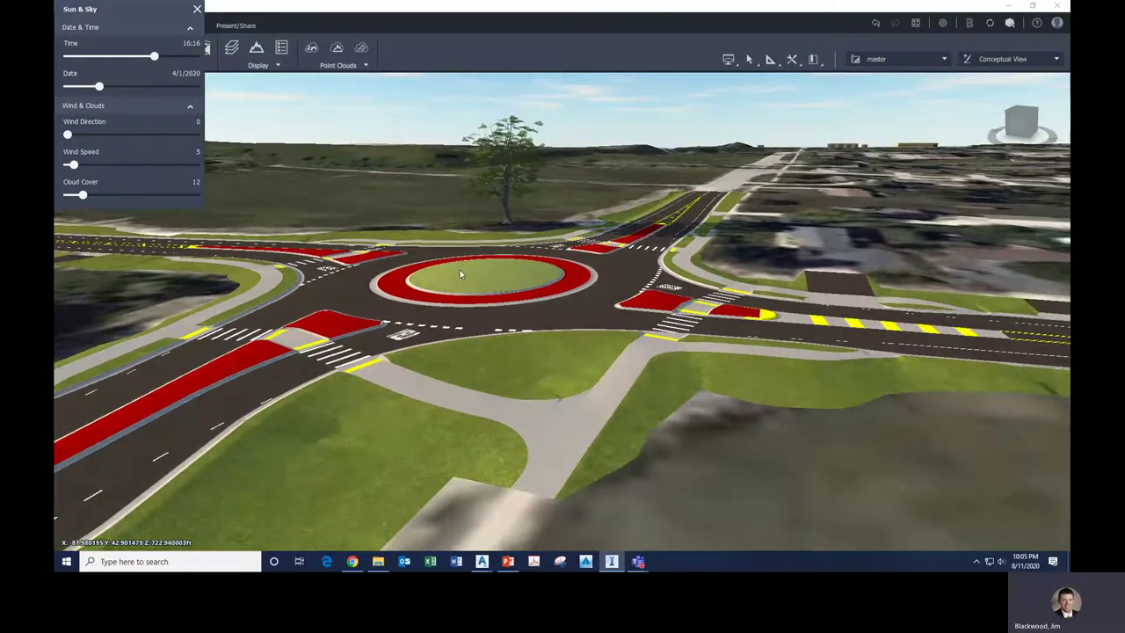
scroll(447, 378, "up", 3)
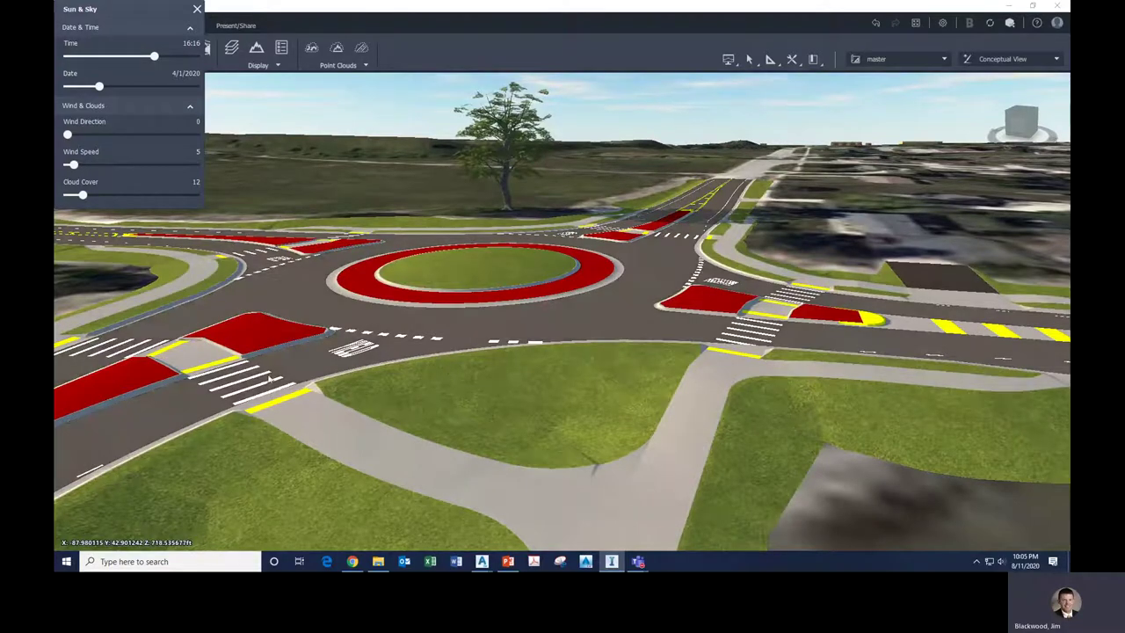
left_click(197, 9)
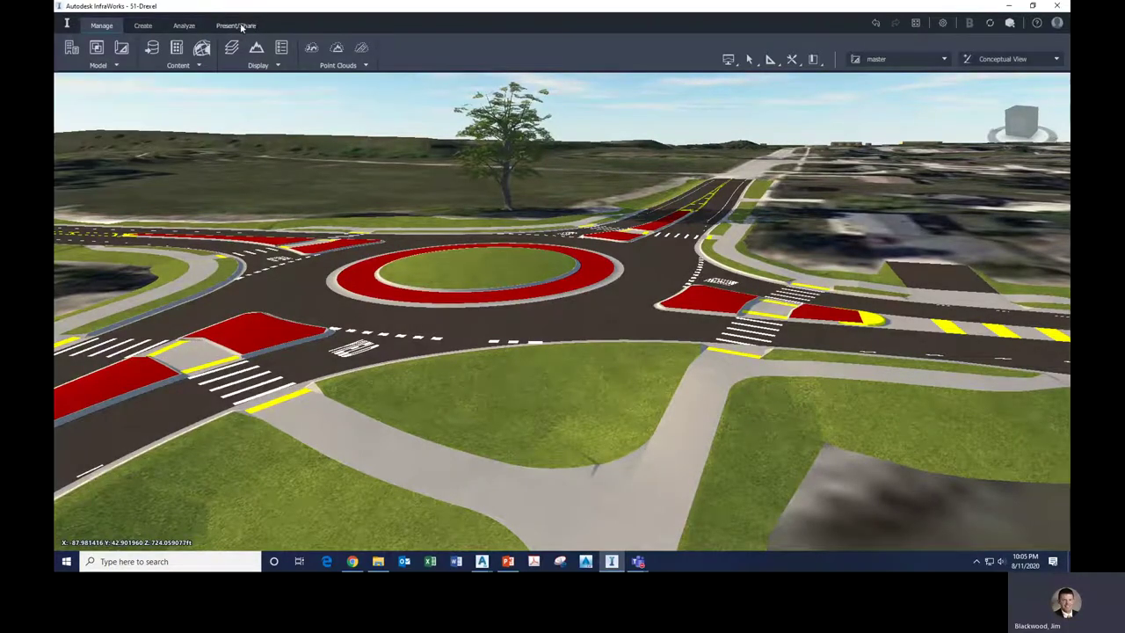
Frame the roundabout, start a camera snapshot, and choose the 2020 C3D Conference folder for the file snapshot.jpg.
left_click(242, 26)
scroll(590, 401, "down", 2)
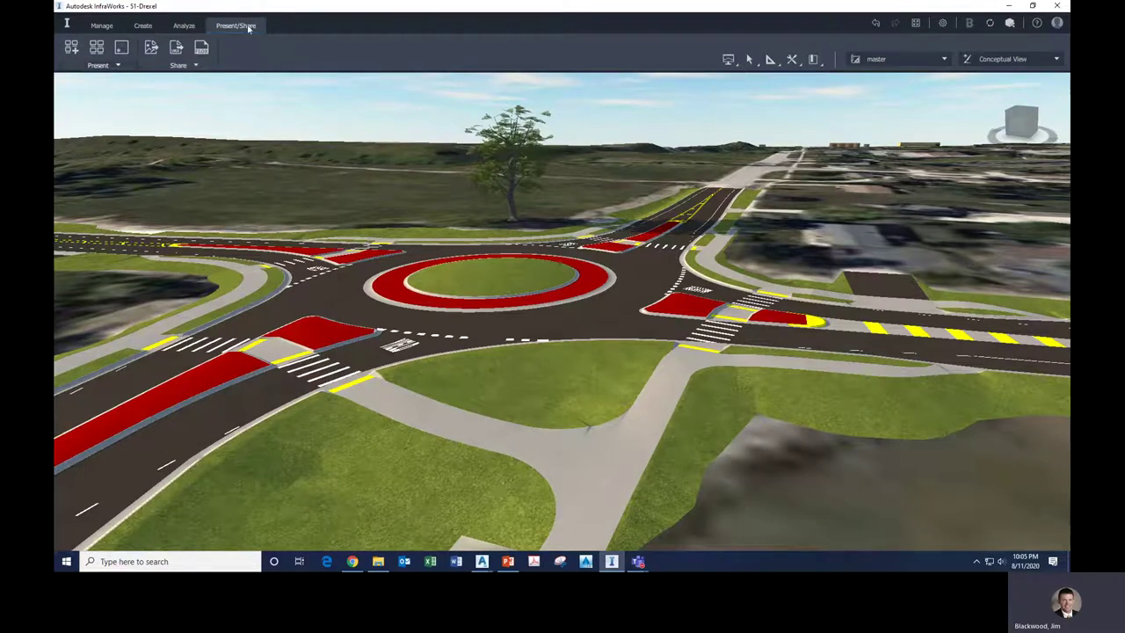
left_click(108, 67)
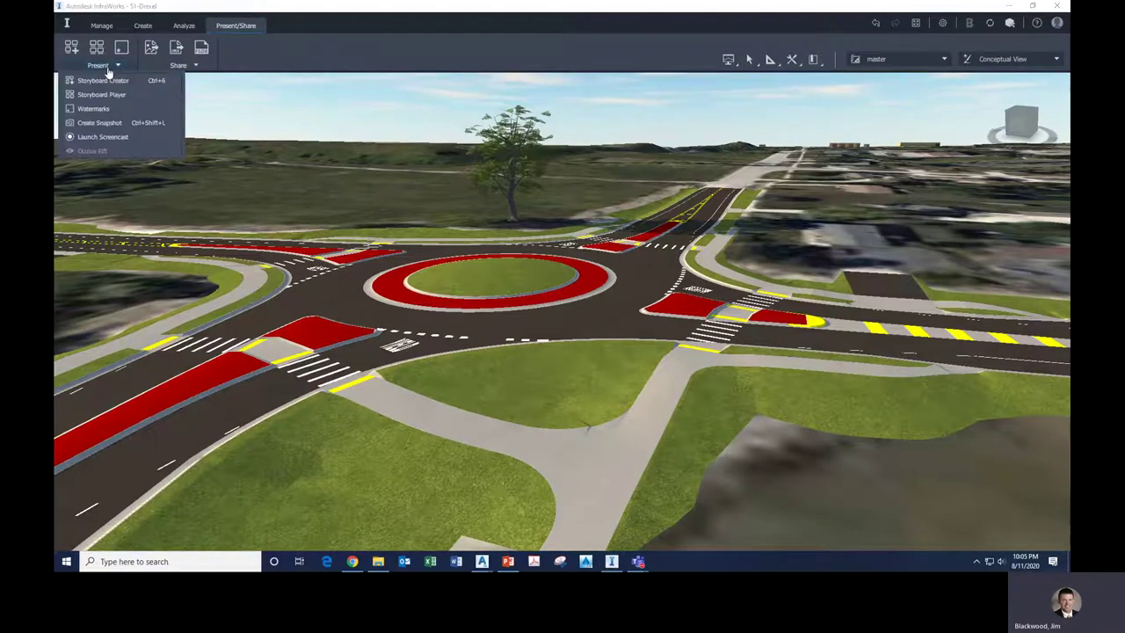
left_click(97, 125)
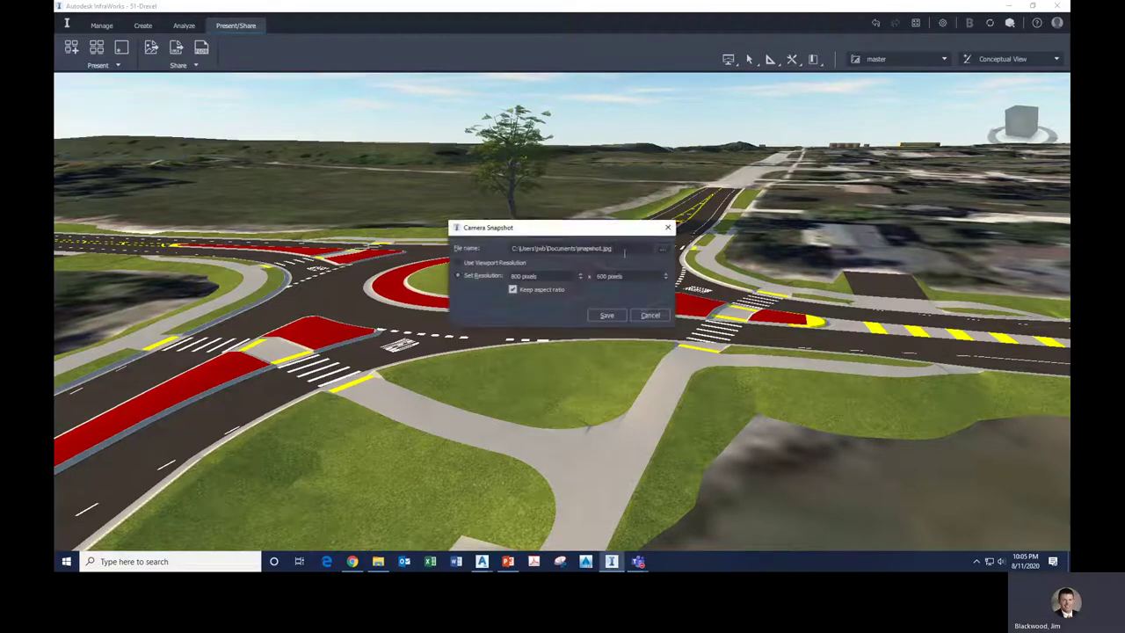
left_click(663, 250)
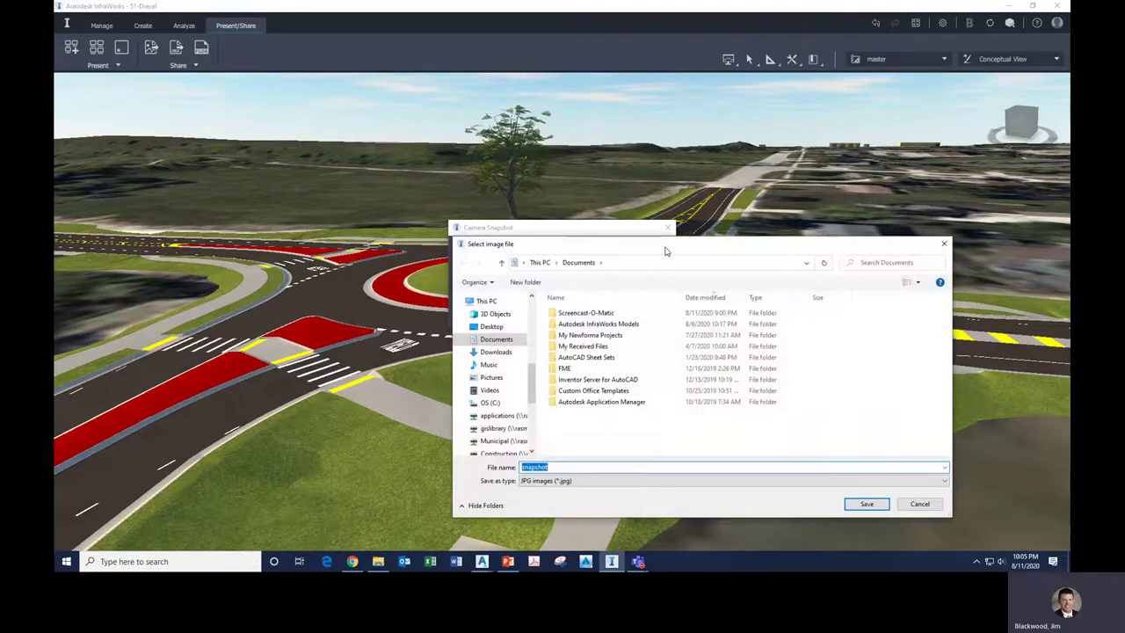
scroll(499, 413, "down", 5)
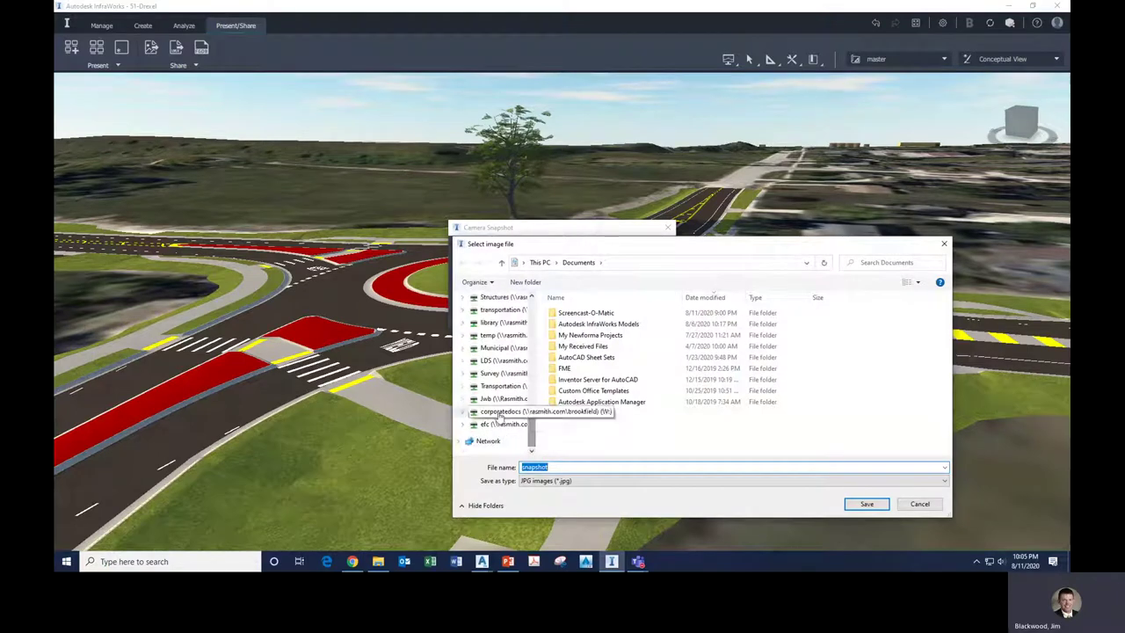
left_click(502, 398)
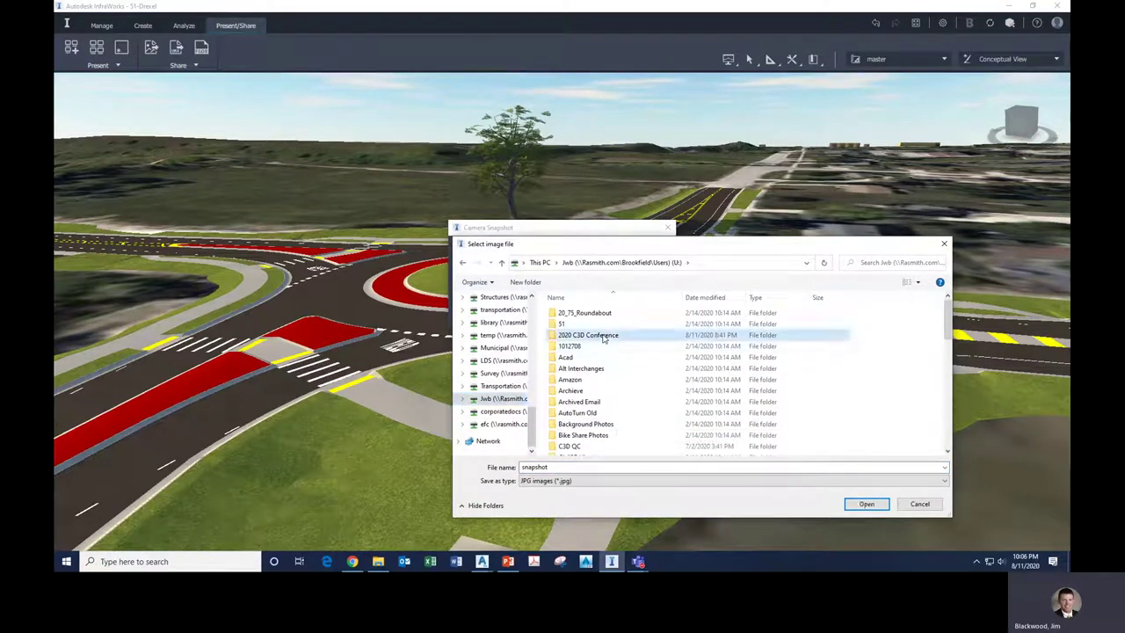
double_click(603, 340)
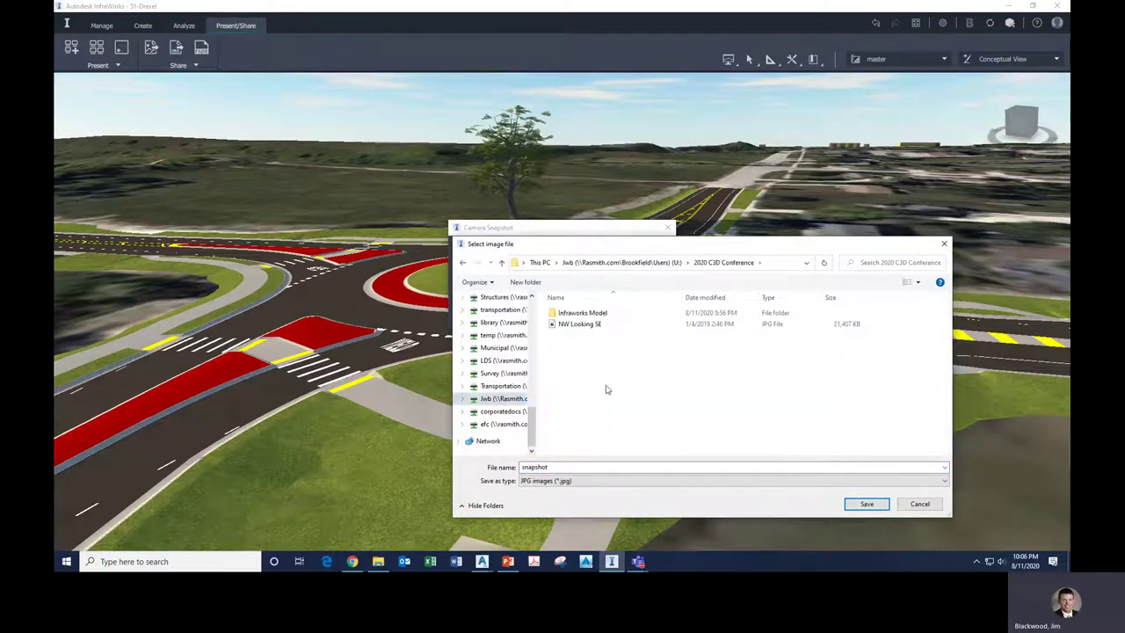
left_click(864, 503)
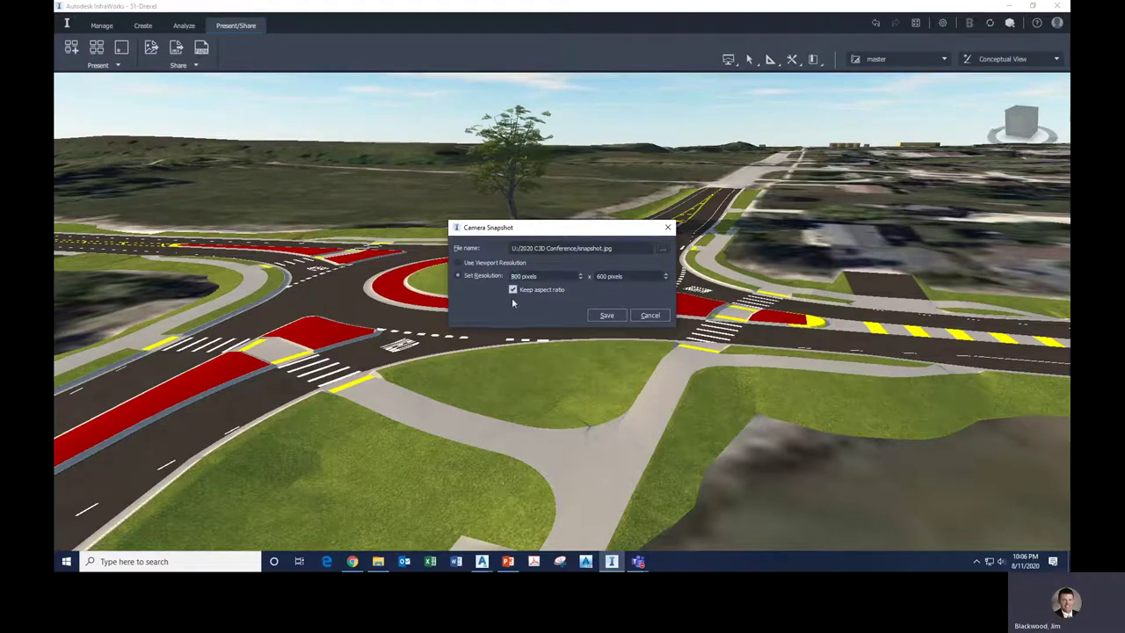
Set the snapshot's width to 12000 pixels with the aspect ratio kept, and save the image.
key("Delete")
key("Delete")
key("Delete")
type("1200")
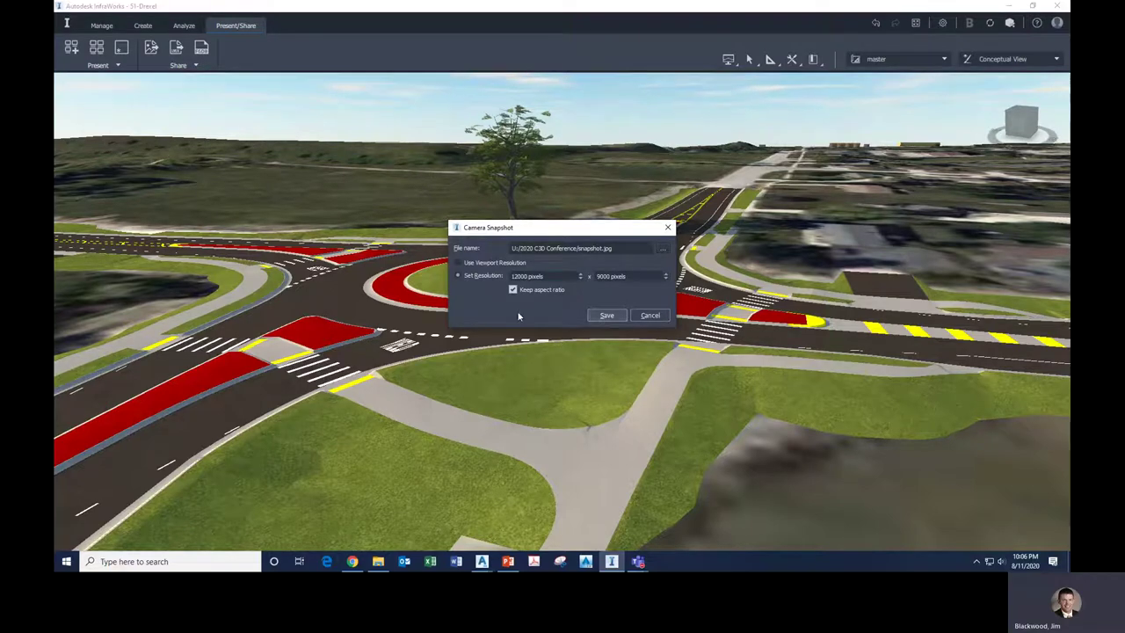
left_click(603, 317)
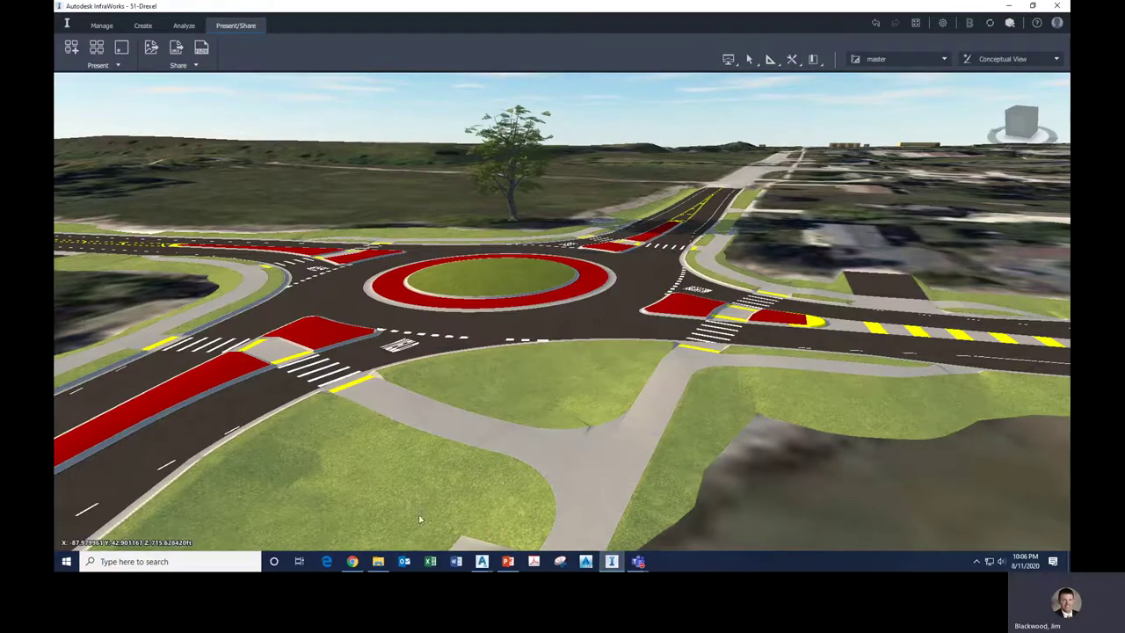
Switch to File Explorer, find the 2020 C3D Conference folder, and open the saved snapshot image to examine it.
left_click(378, 561)
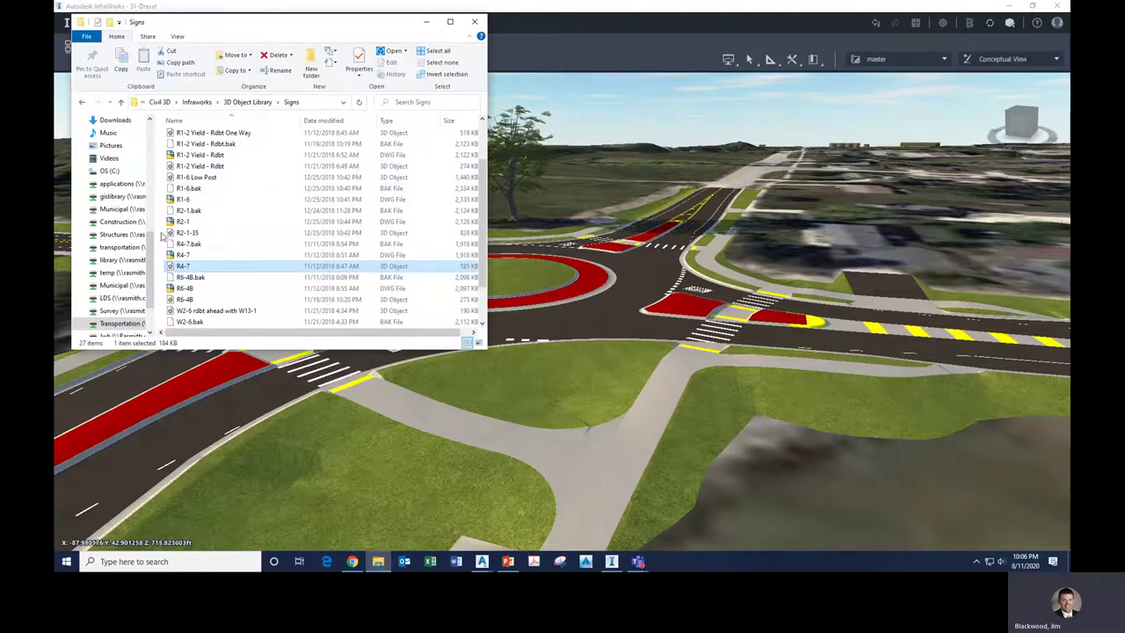
scroll(145, 272, "down", 2)
left_click(110, 274)
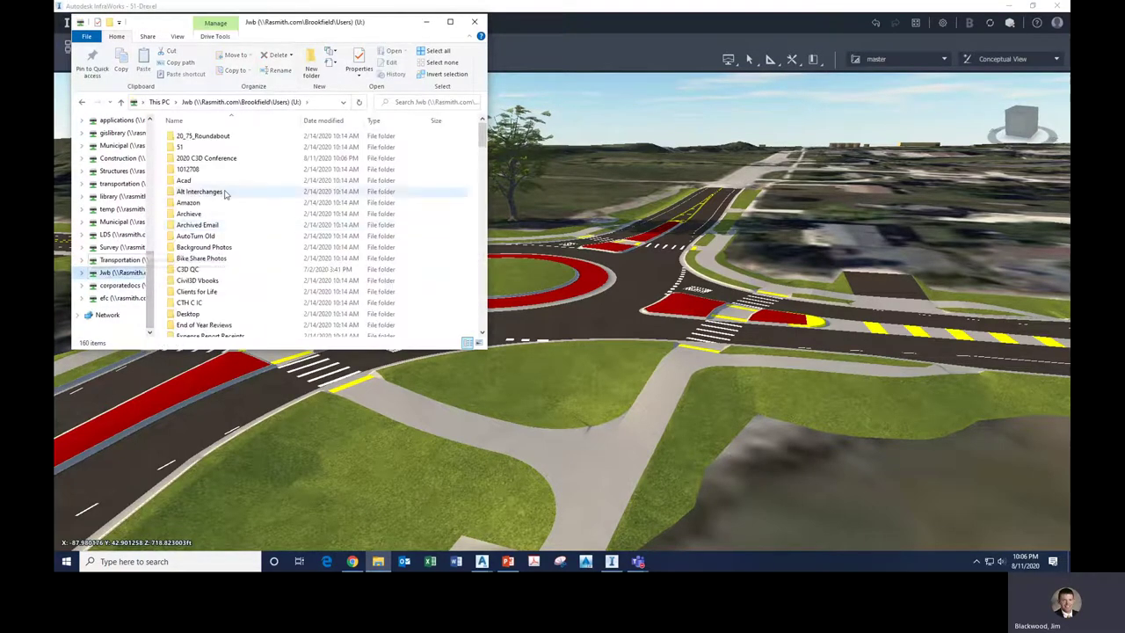
double_click(221, 157)
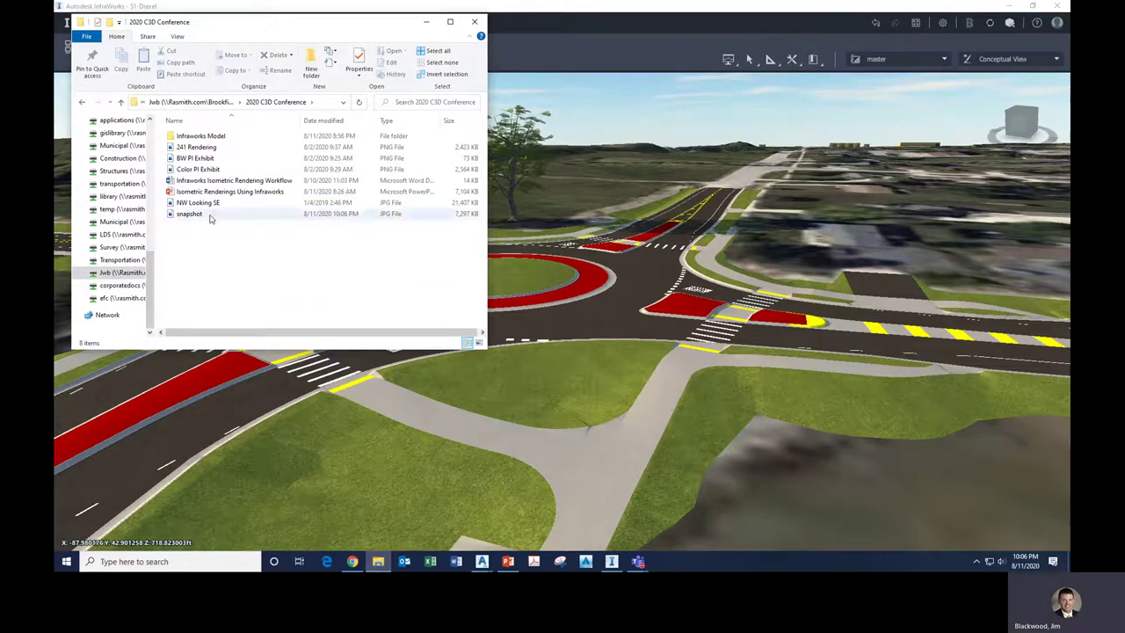
double_click(211, 214)
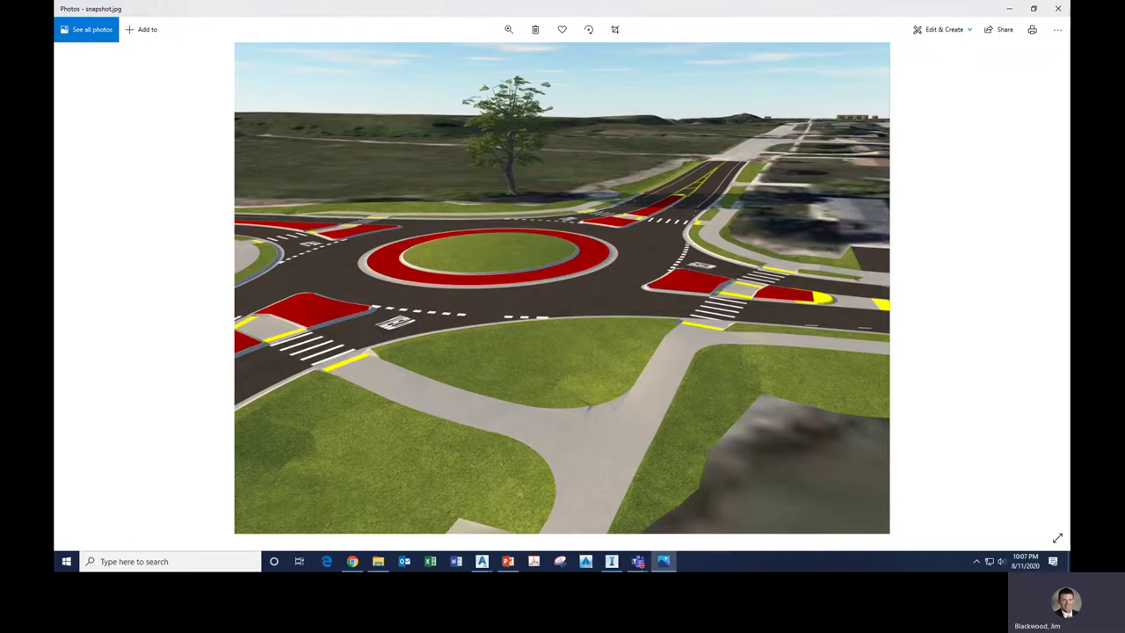
Open the finished rendering NW Looking SE from the same folder to compare it with the snapshot.
left_click(378, 561)
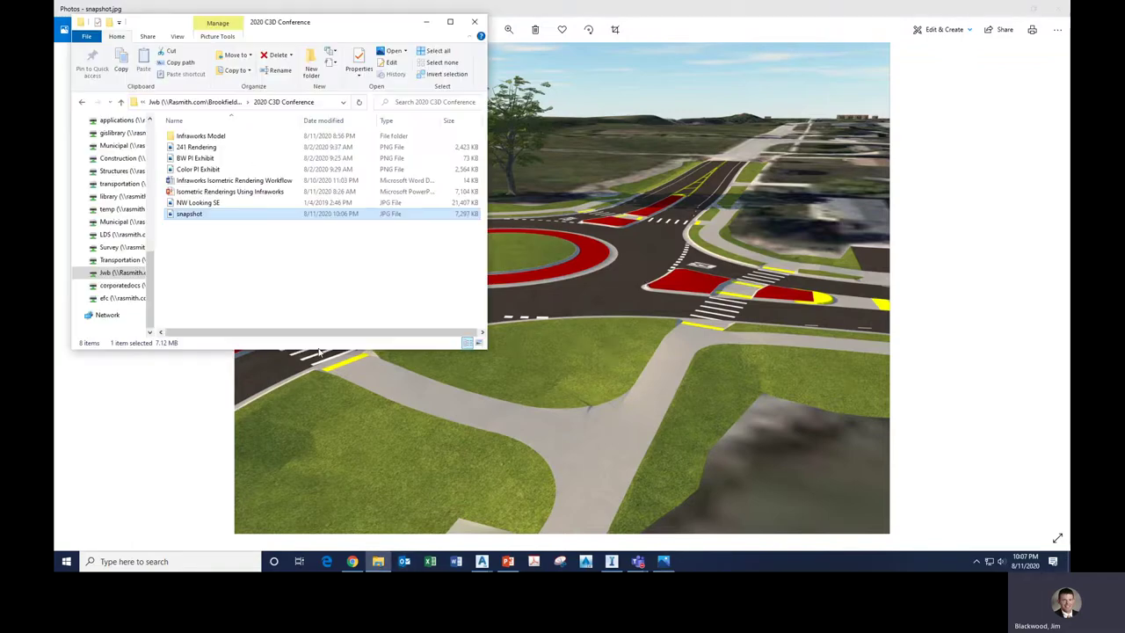
double_click(176, 203)
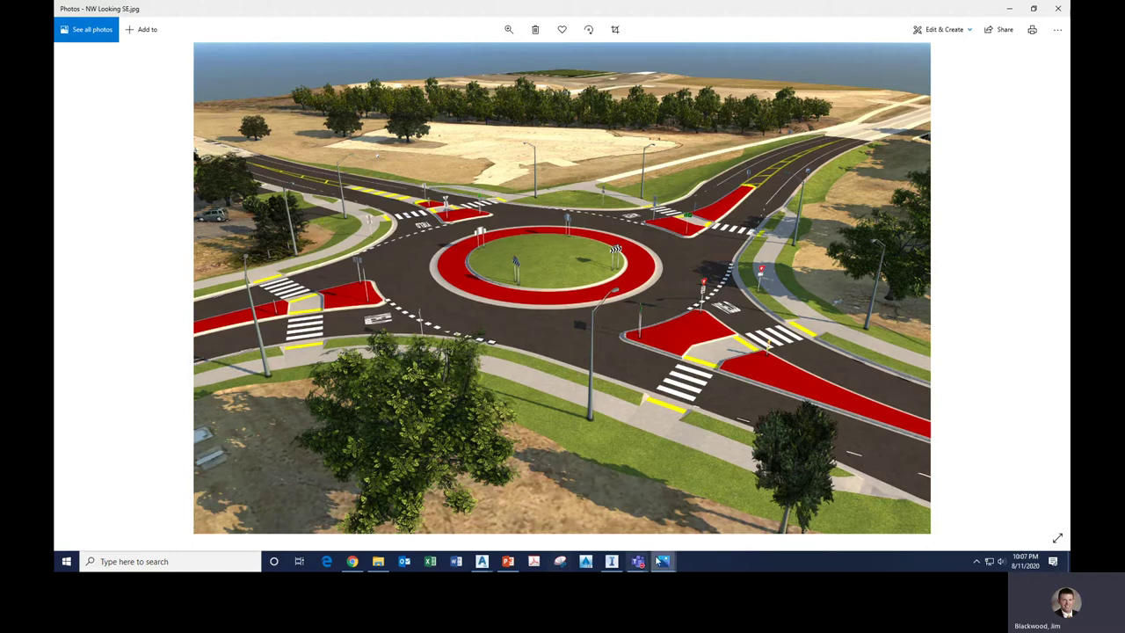
mouse_move(648, 548)
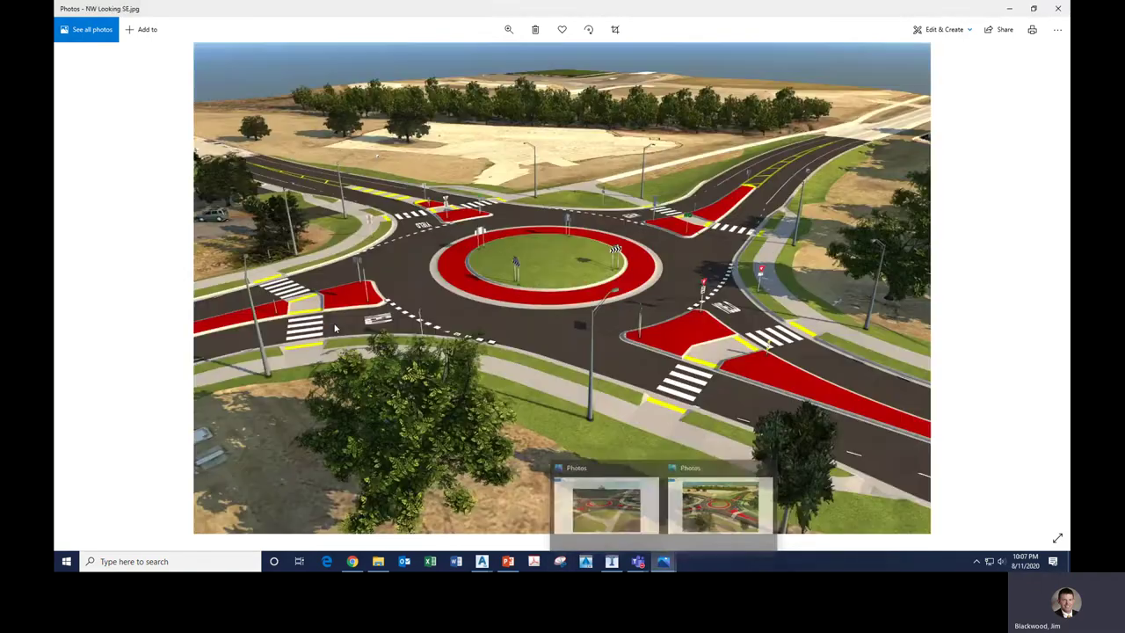